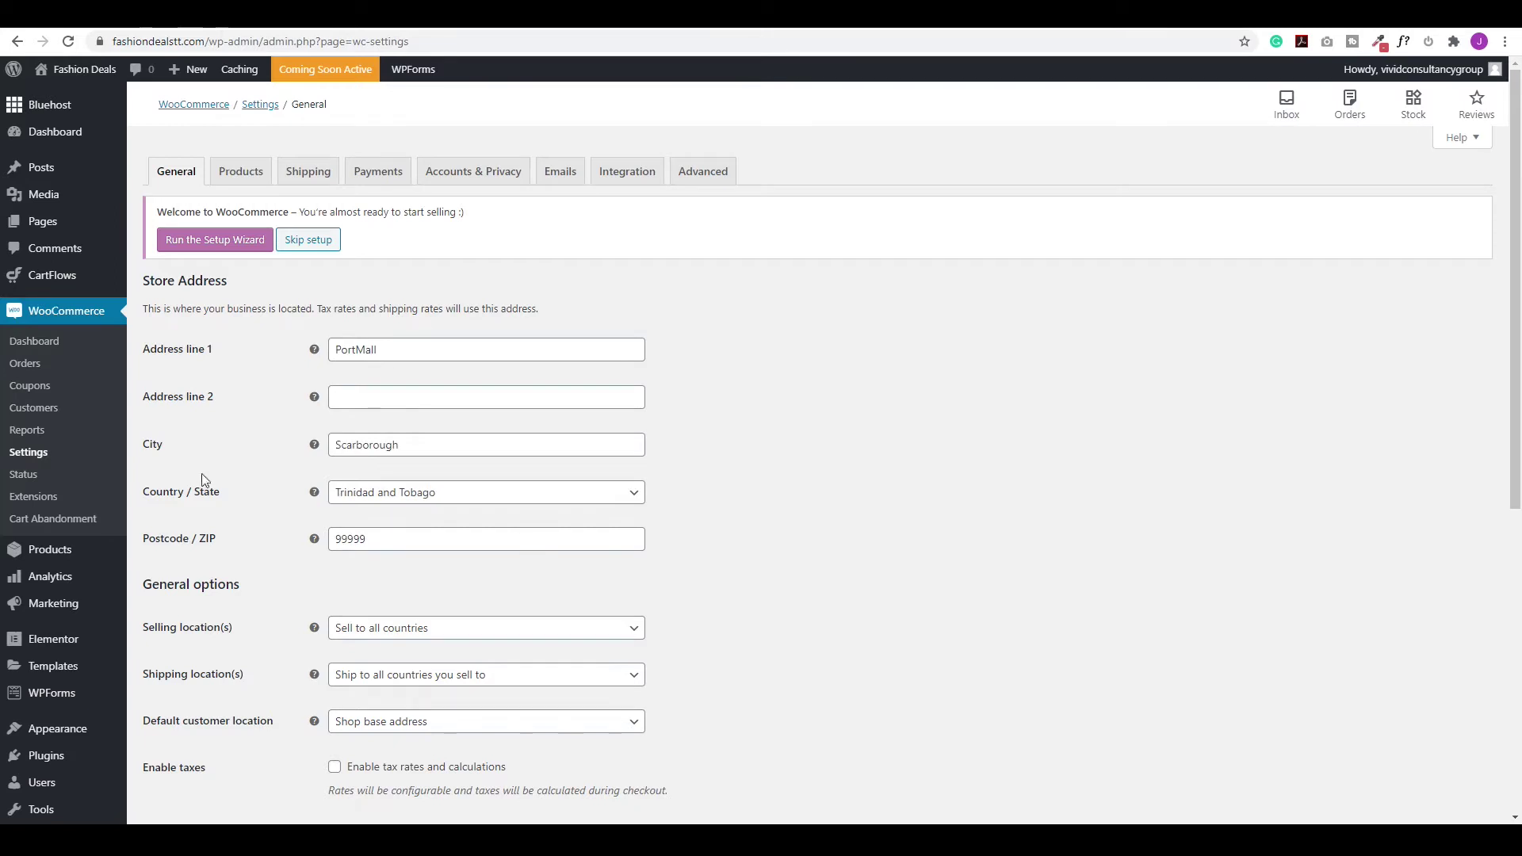
Review the available options for selling locations, shipping locations and default customer location in the store's general settings.
scroll(288, 523, "down", 2)
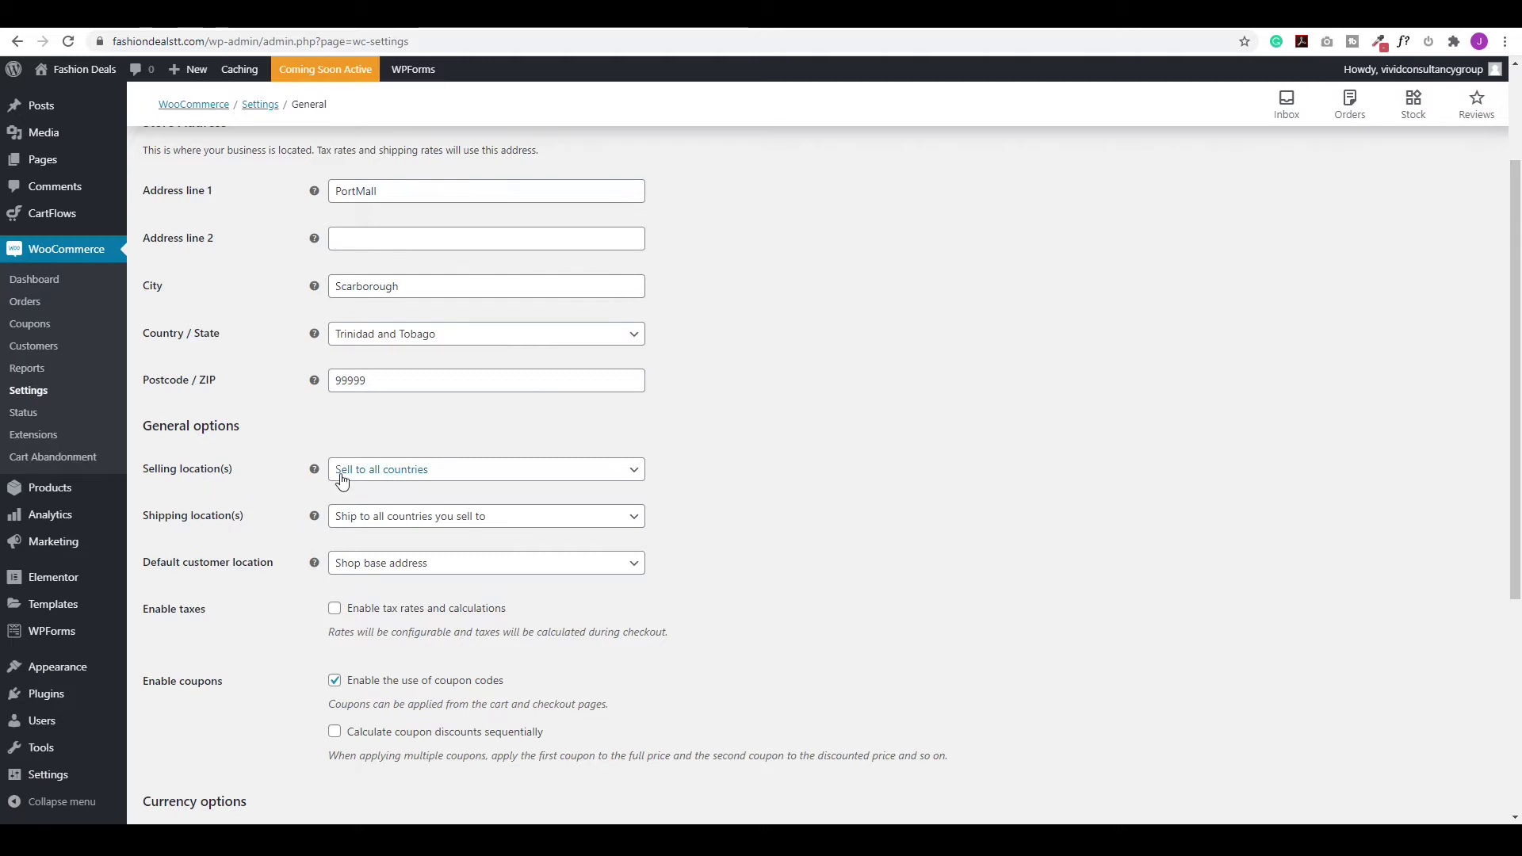
left_click(409, 478)
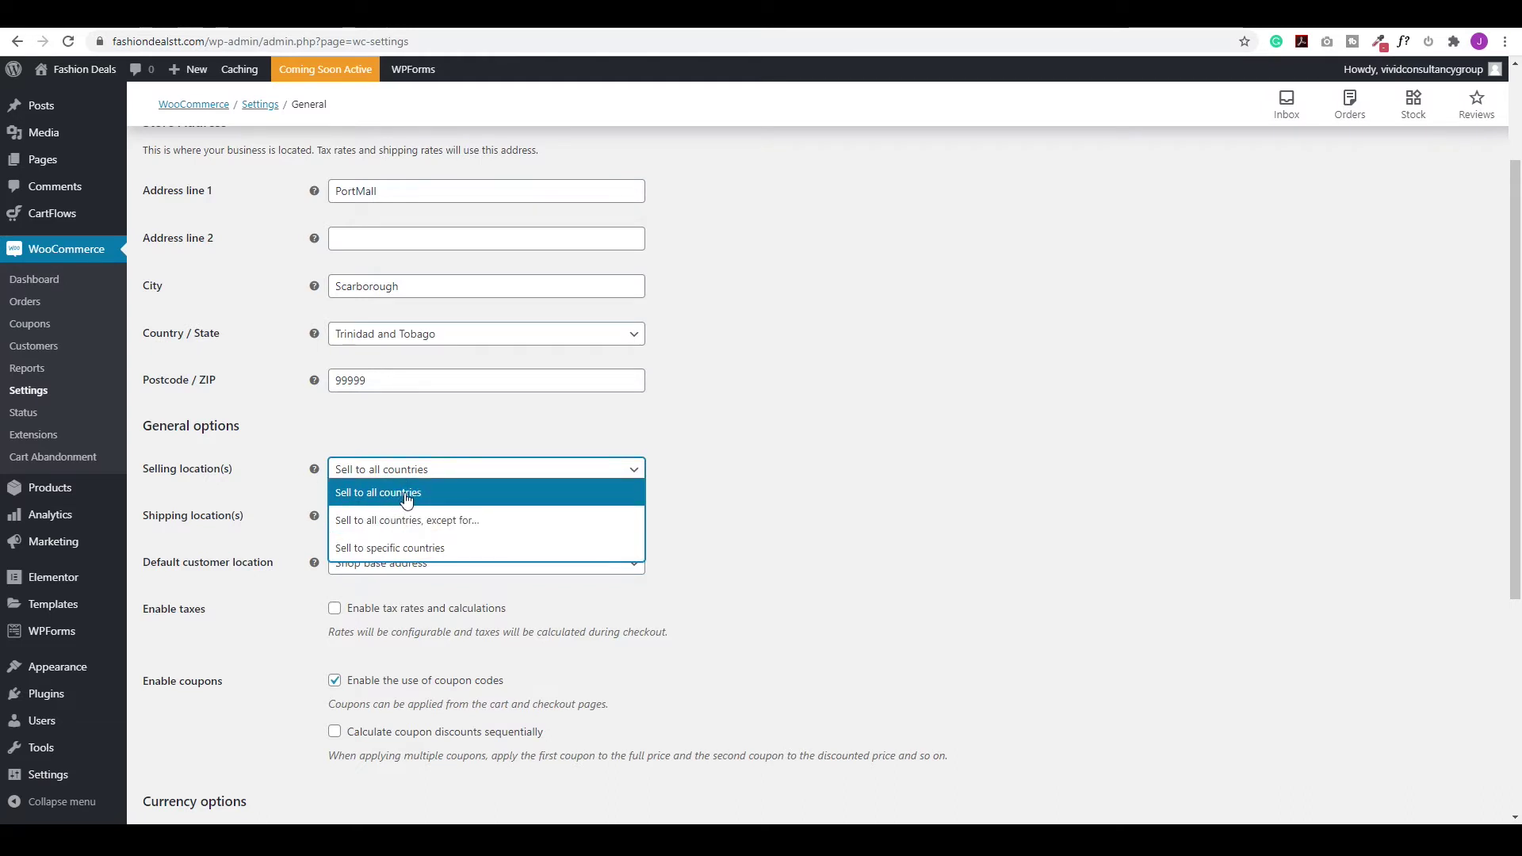
left_click(745, 466)
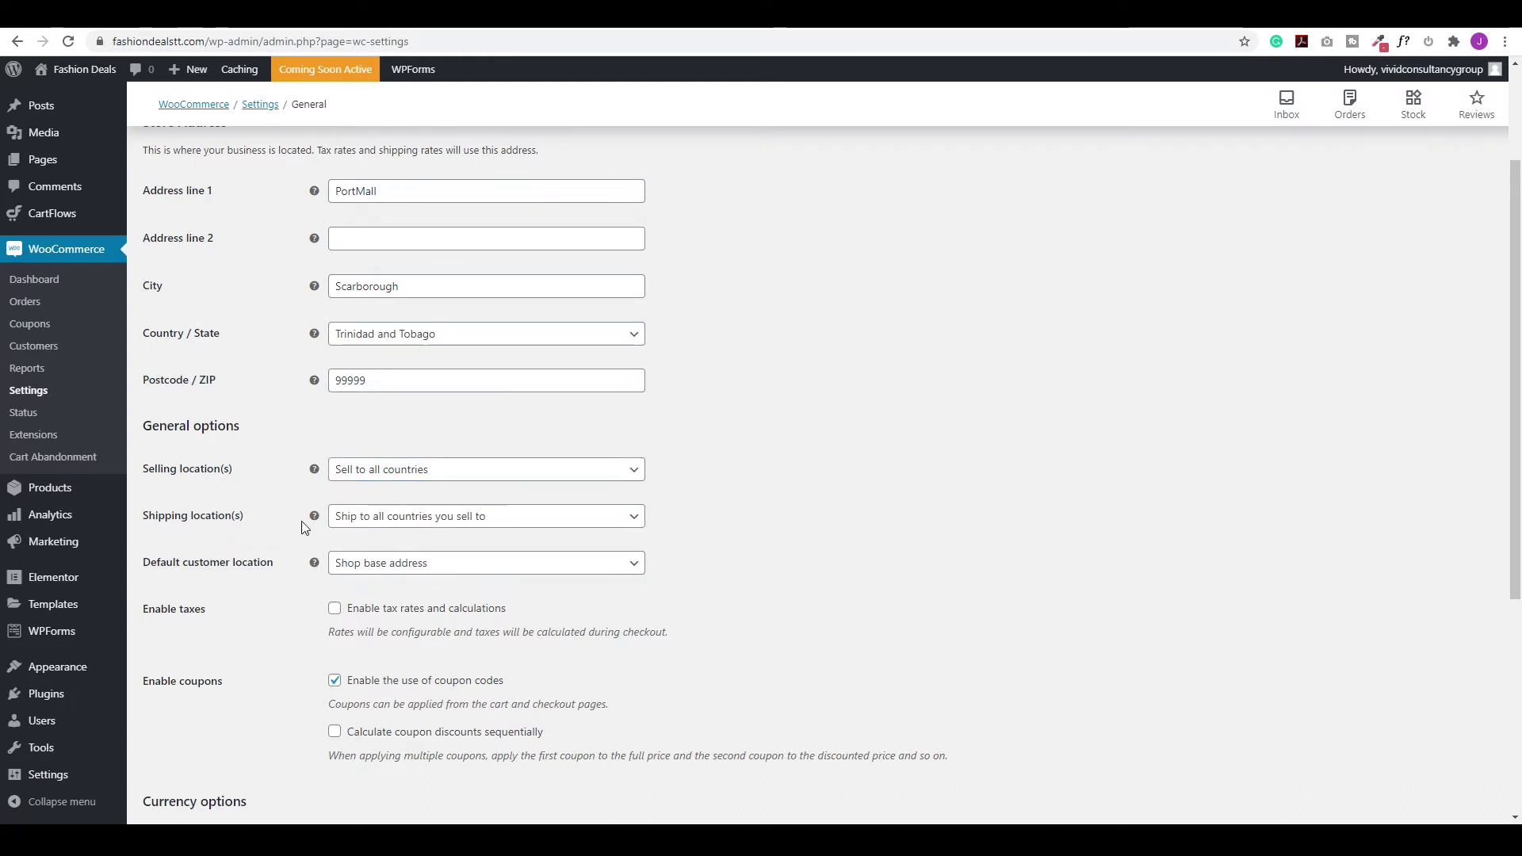
left_click(466, 526)
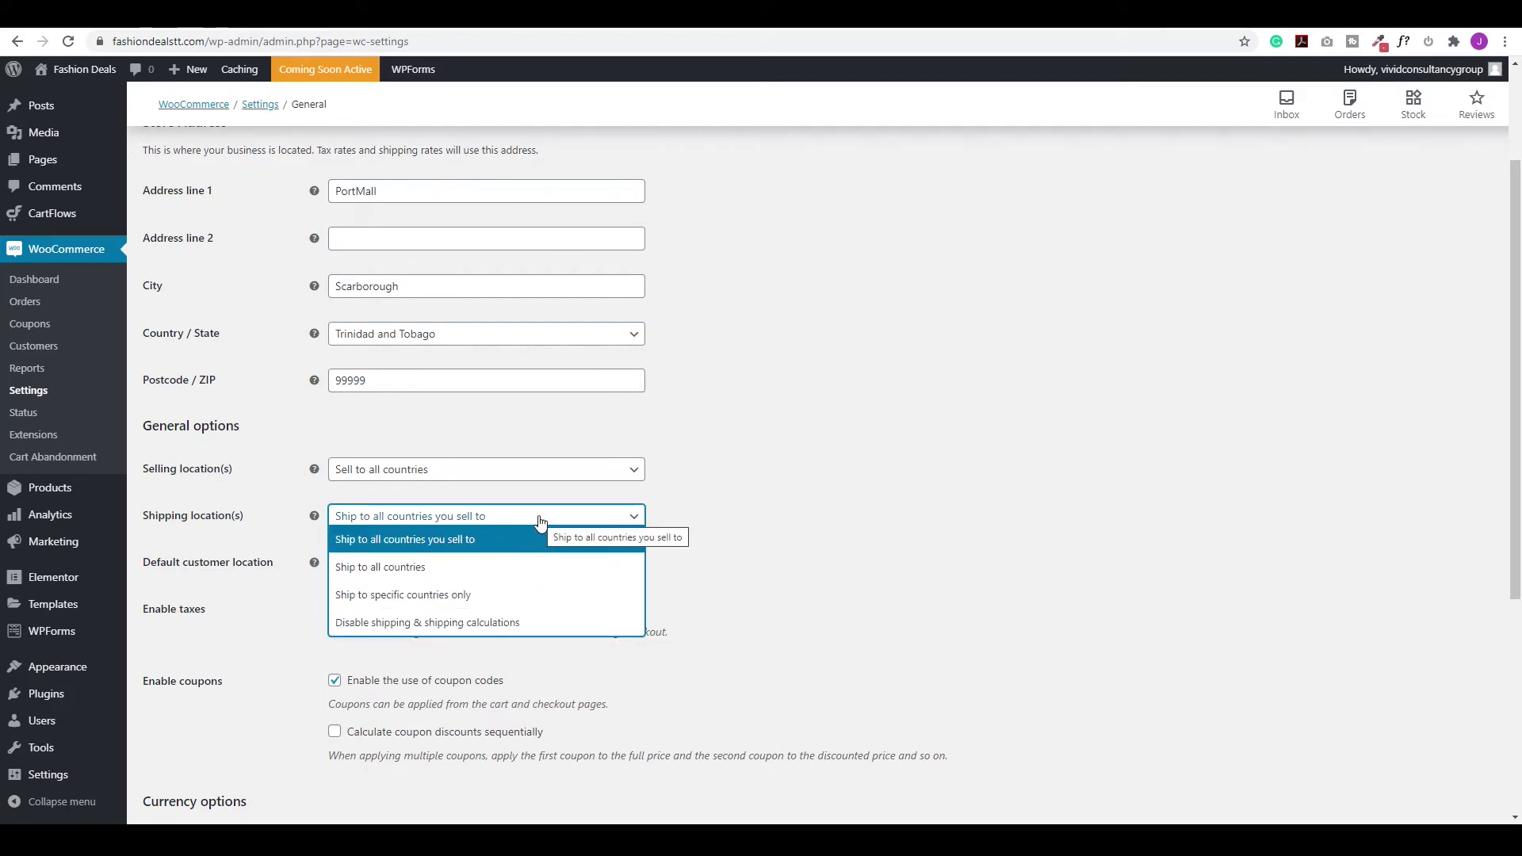
left_click(496, 527)
key("Tab")
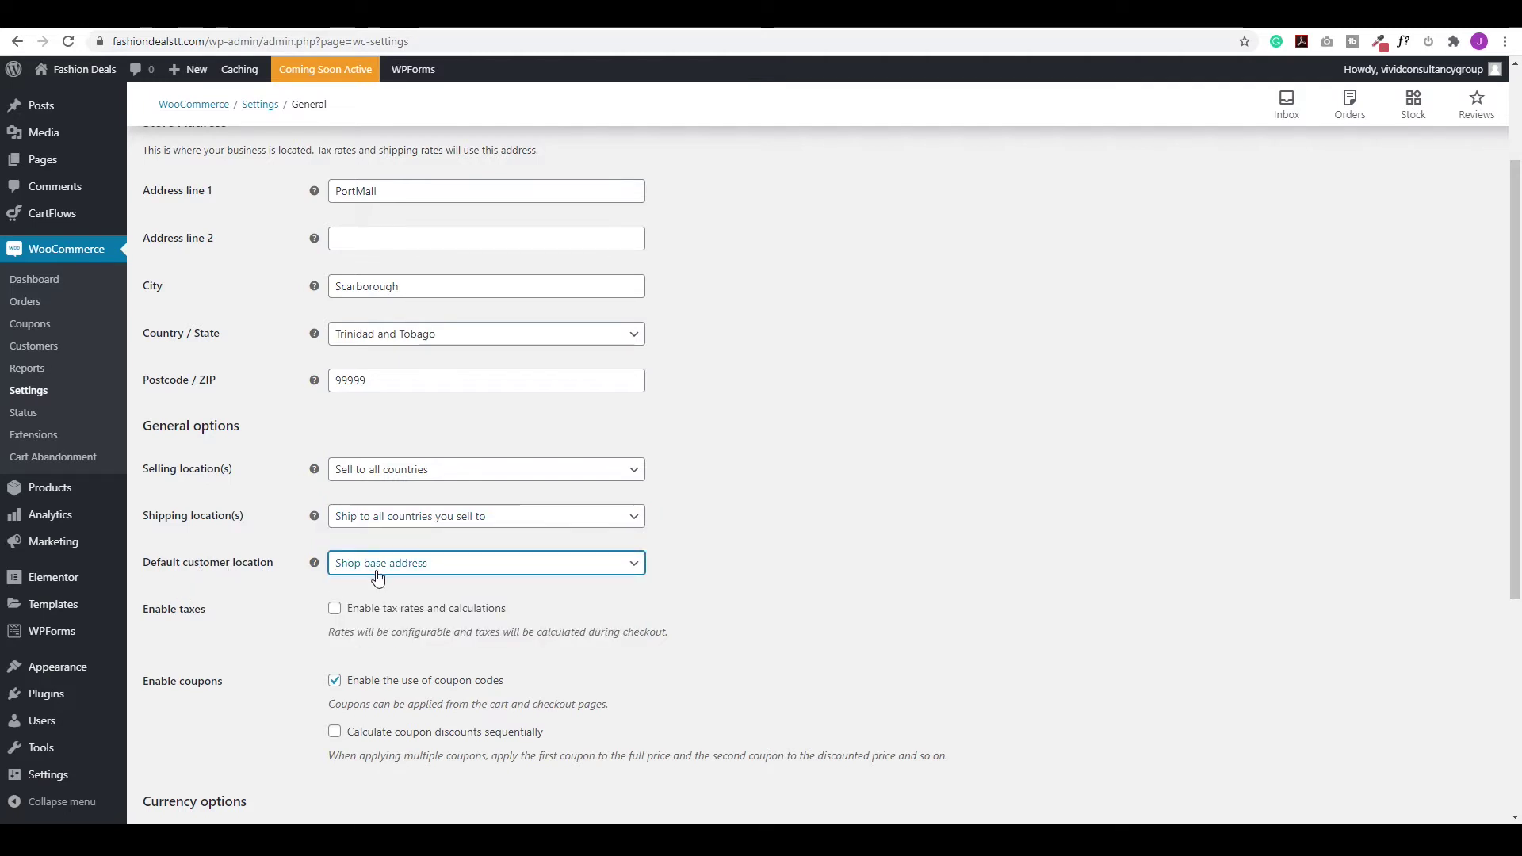
left_click(464, 572)
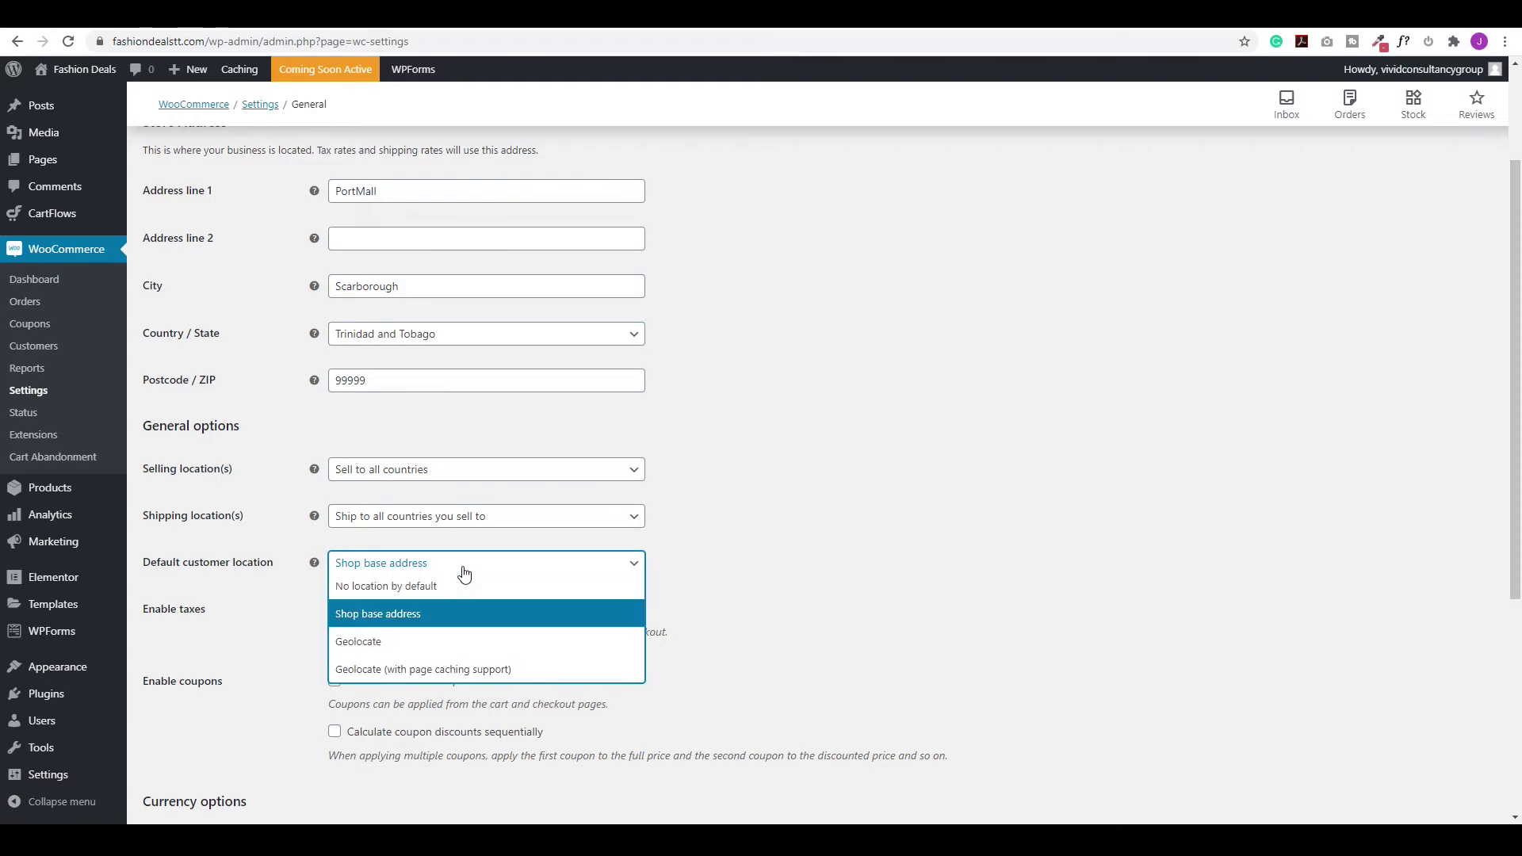
scroll(464, 555, "down", 2)
scroll(463, 454, "up", 1)
scroll(463, 454, "up", 3)
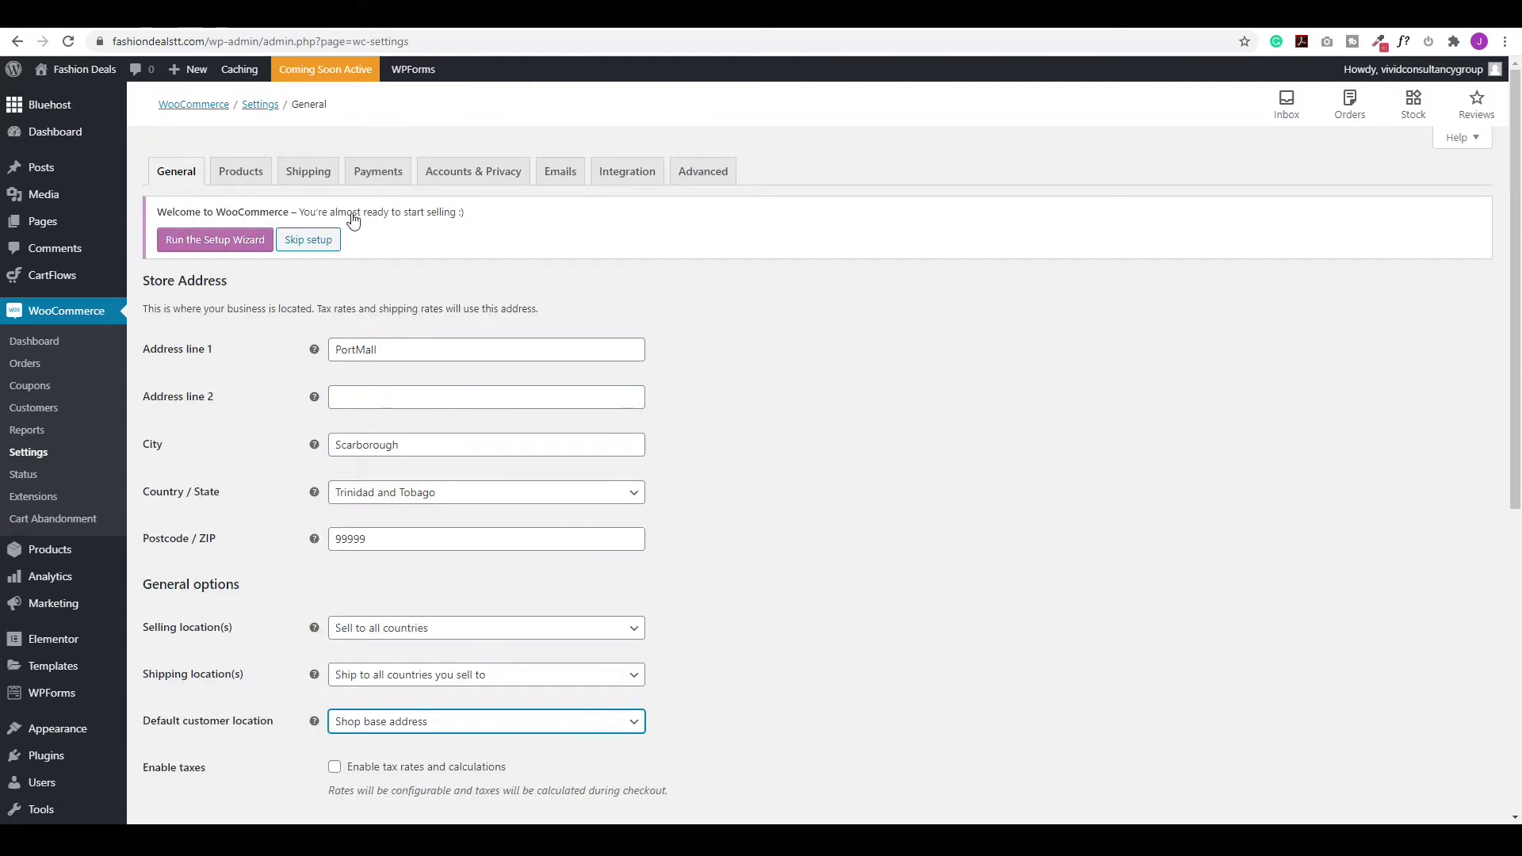
Enable tax rates and calculations in the store's general options.
scroll(416, 436, "down", 5)
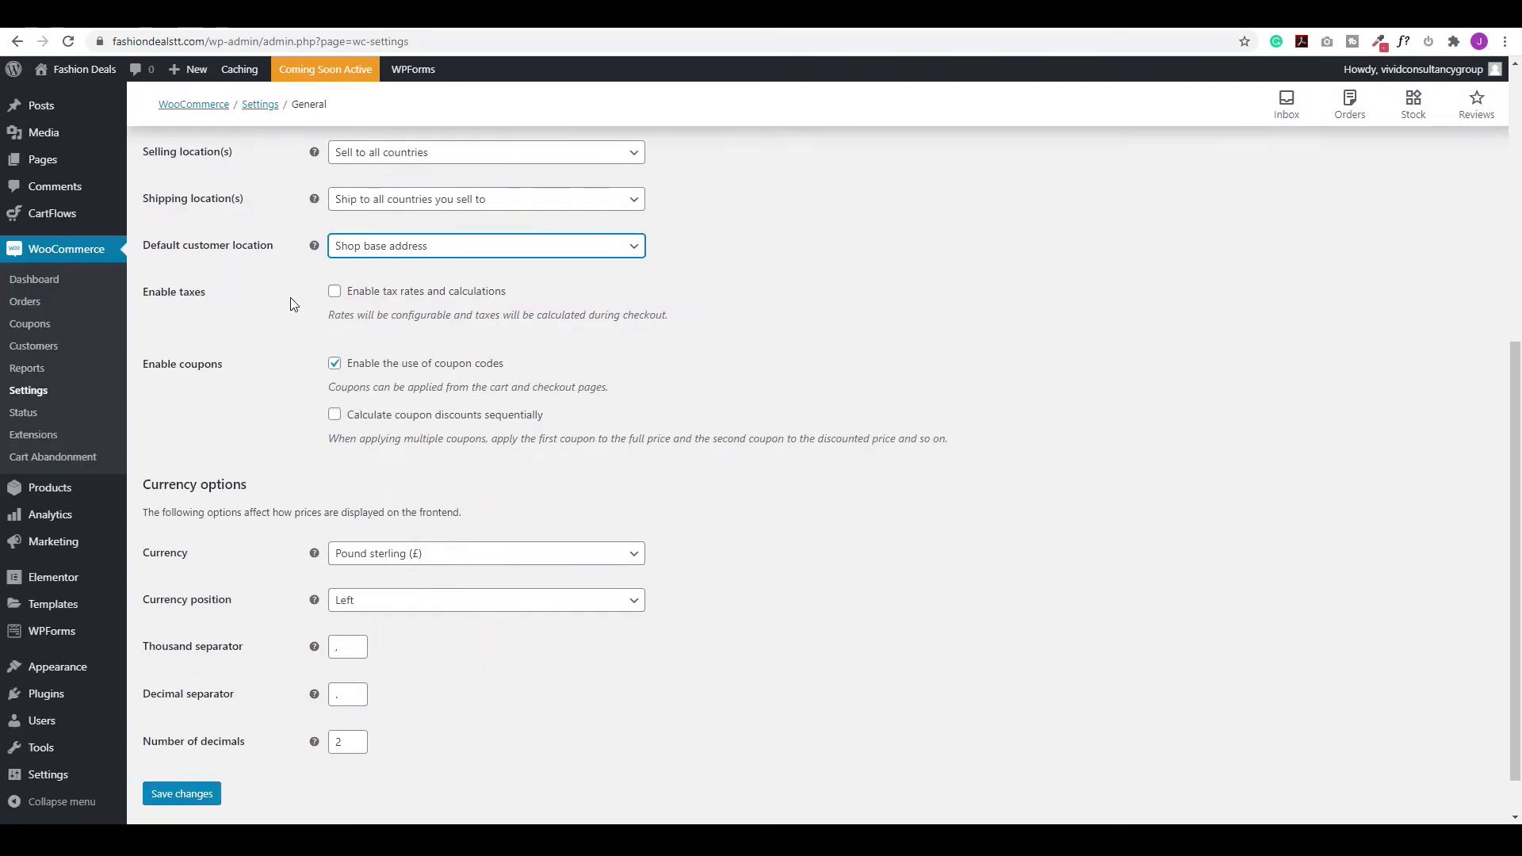
left_click(337, 292)
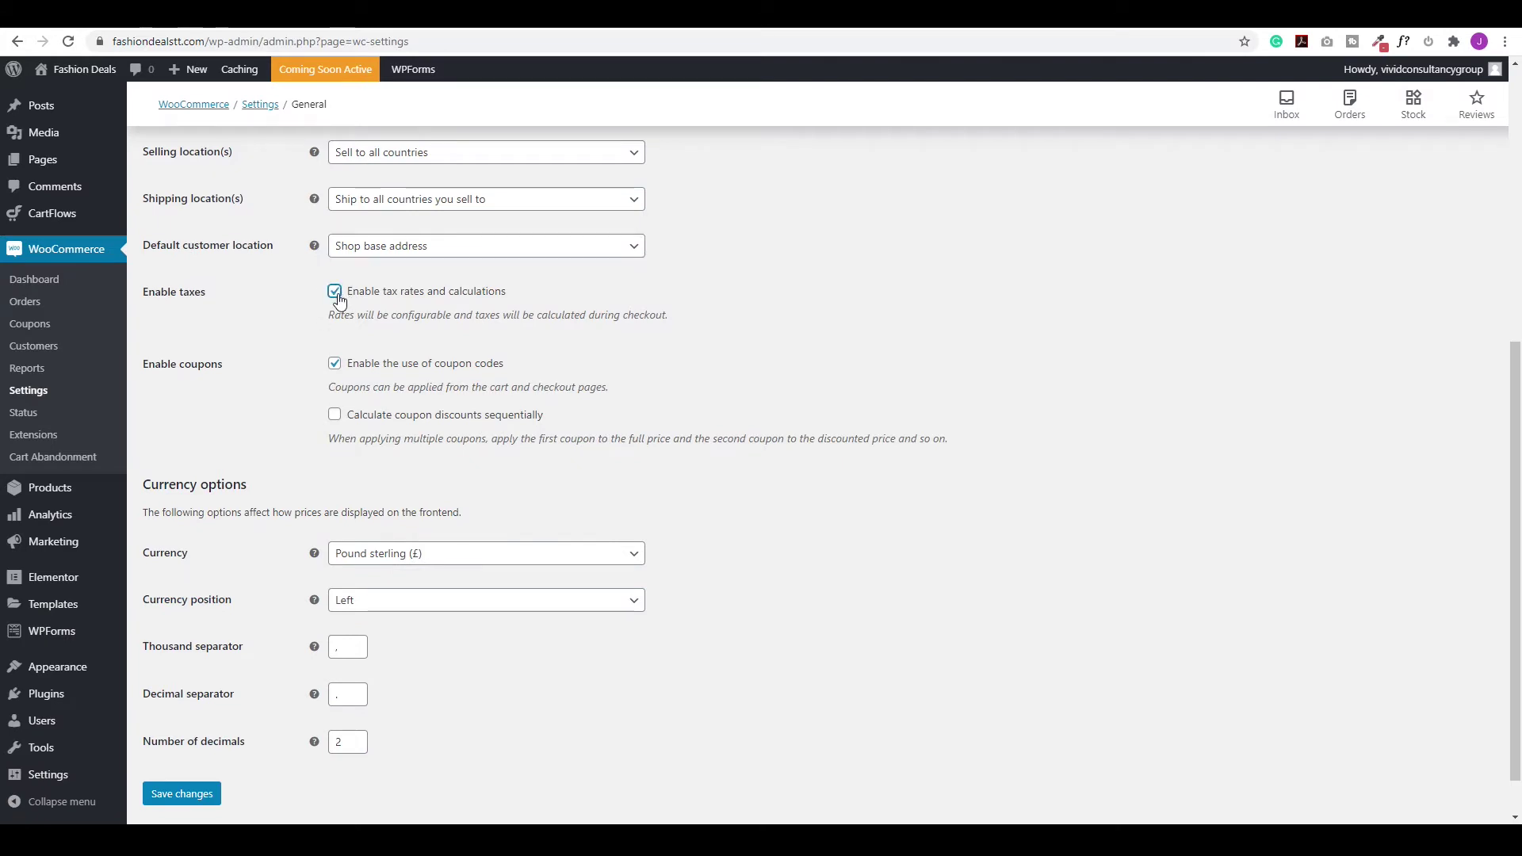
scroll(555, 325, "up", 6)
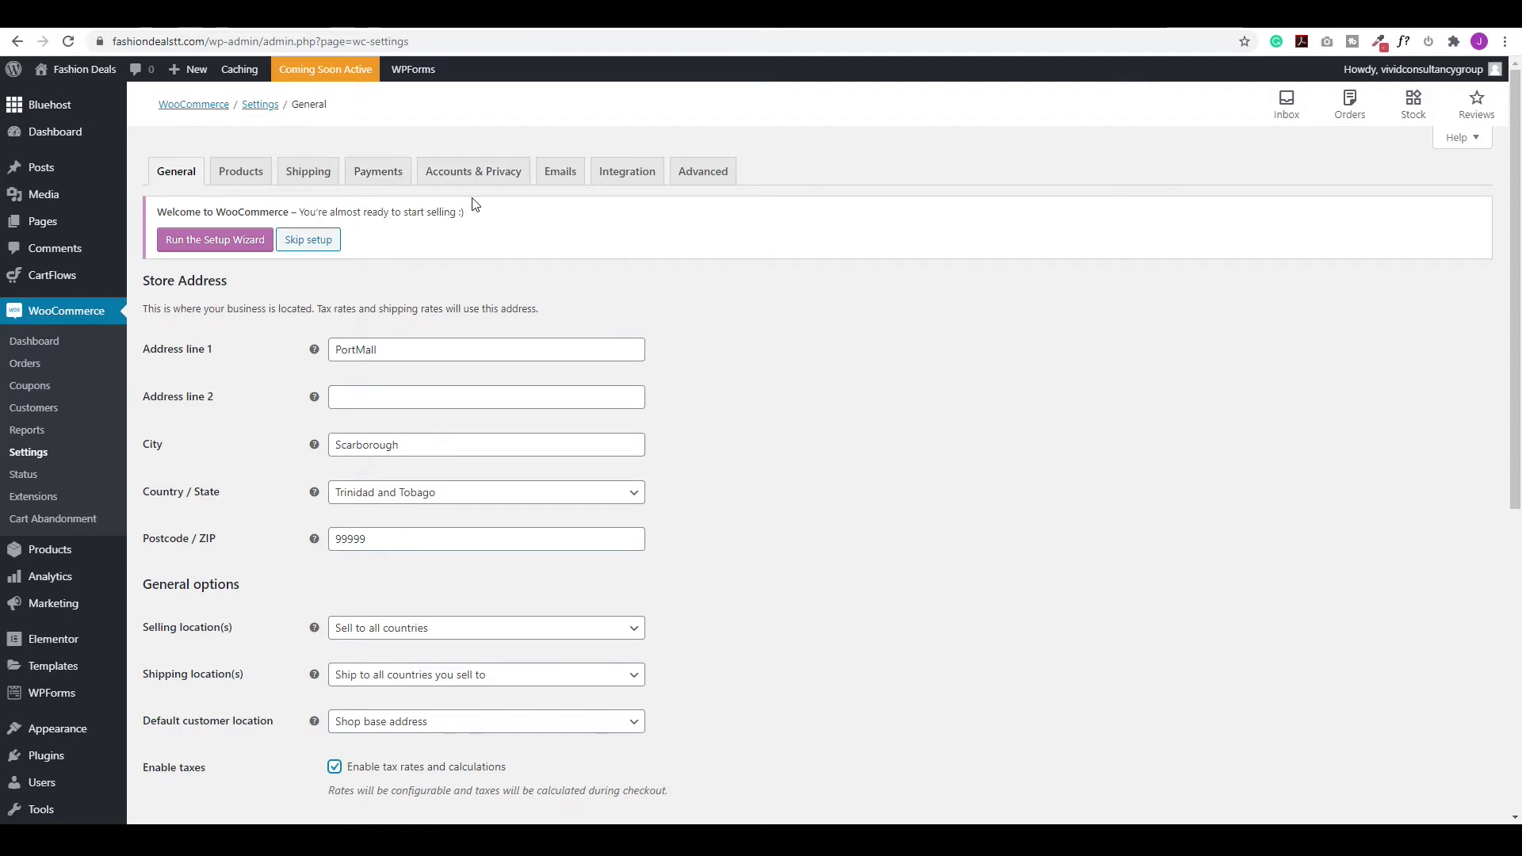
scroll(474, 205, "down", 6)
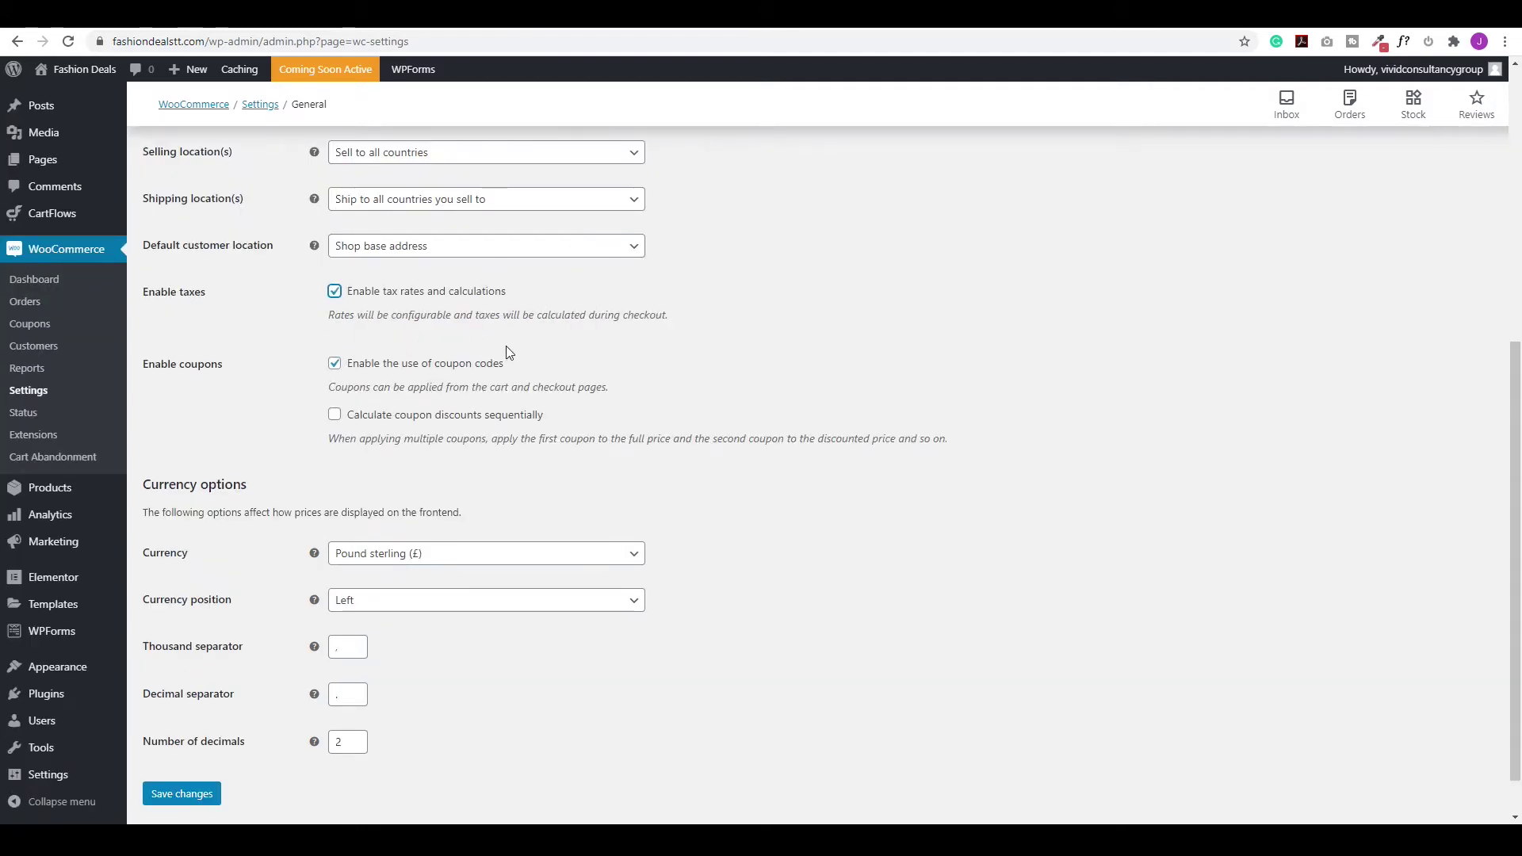
Set the store currency to Trinidad and Tobago dollar ($) and save the general settings.
scroll(506, 345, "down", 1)
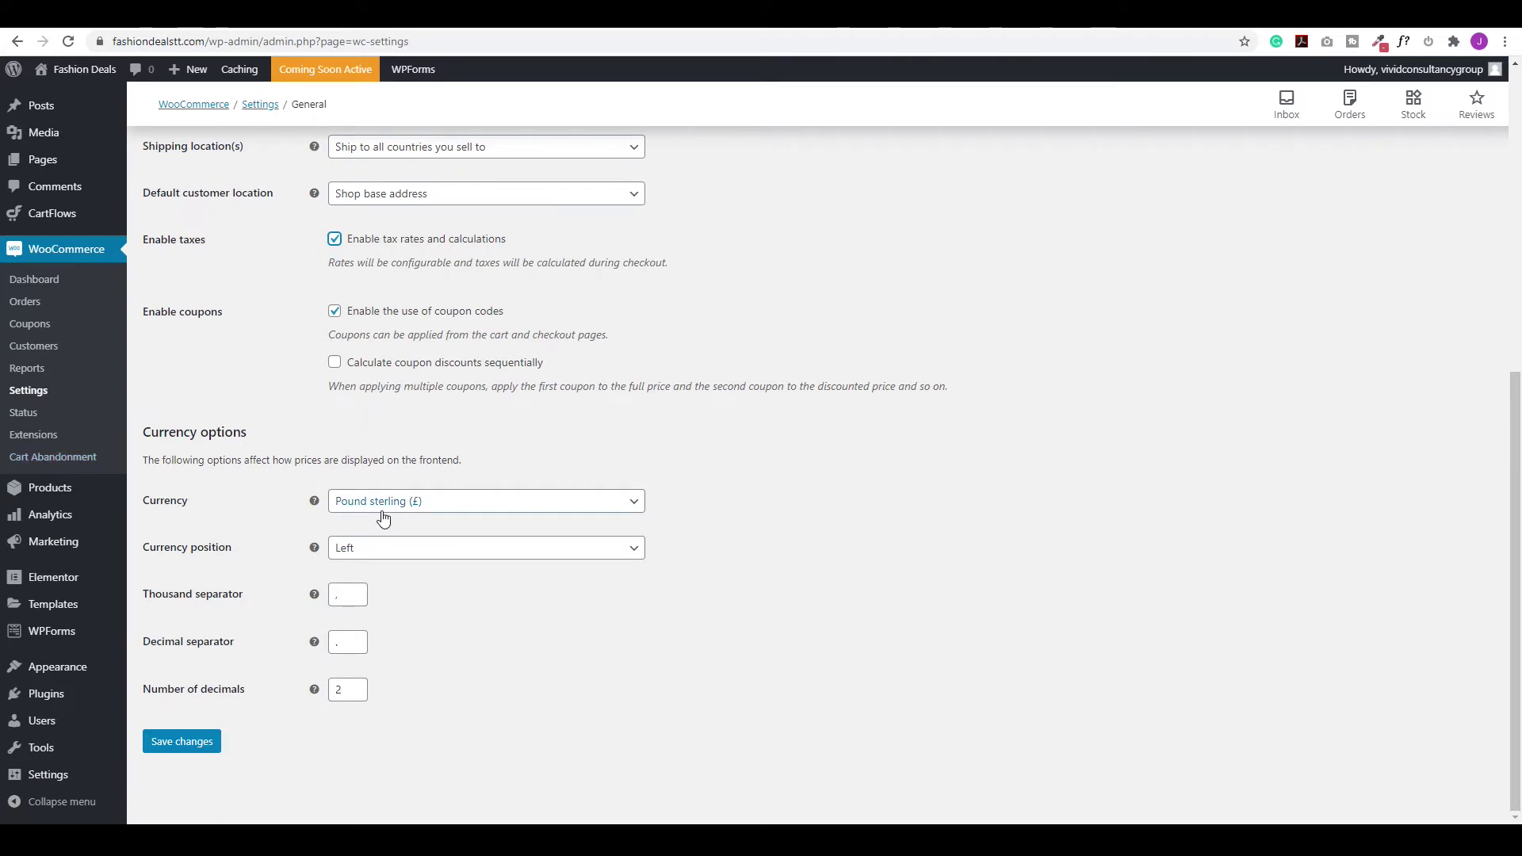
scroll(626, 416, "up", 5)
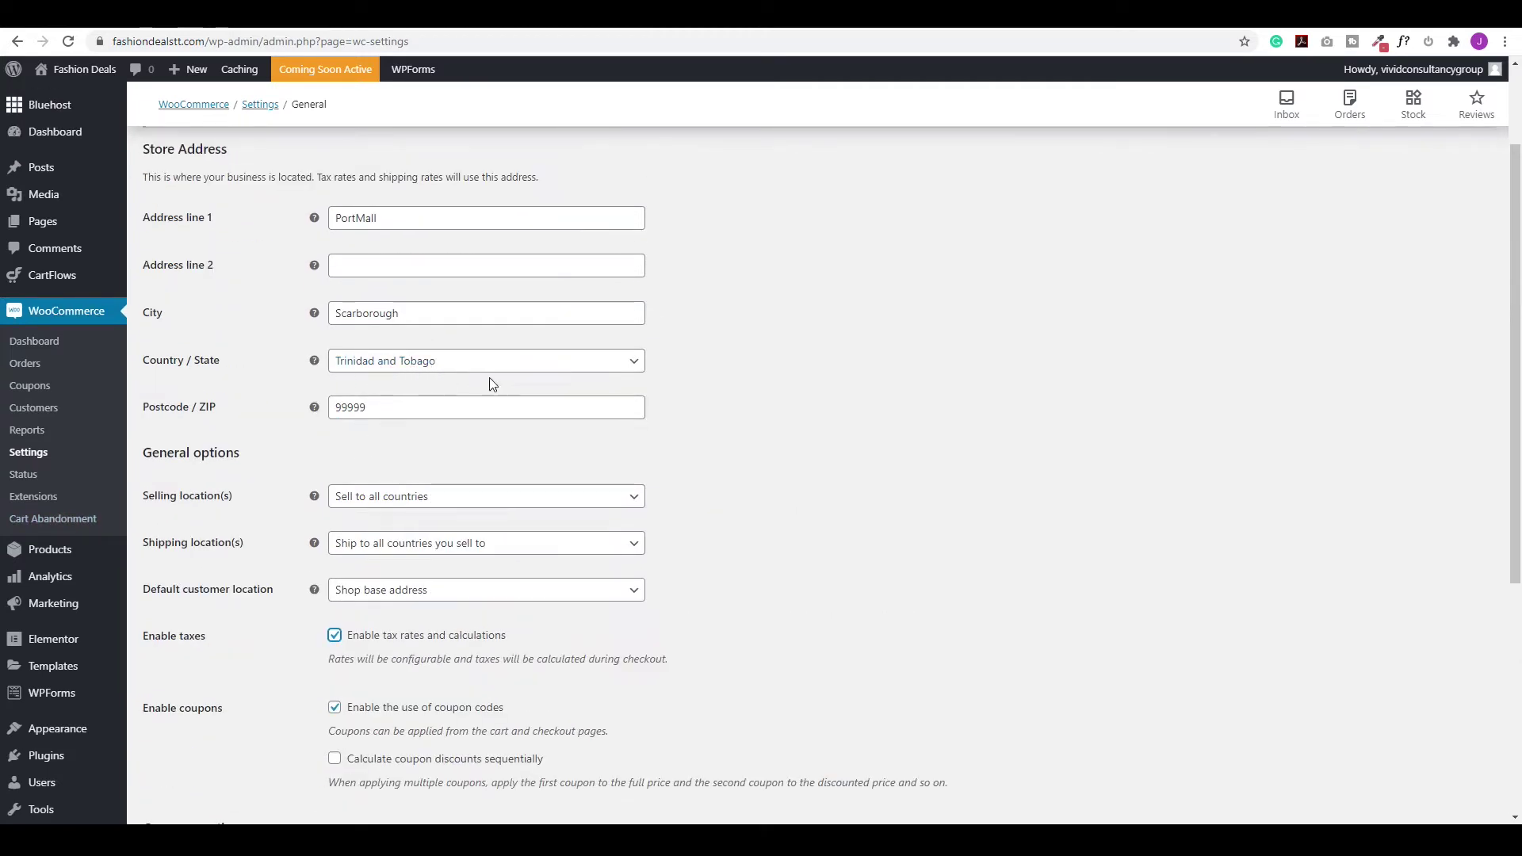
scroll(433, 361, "down", 5)
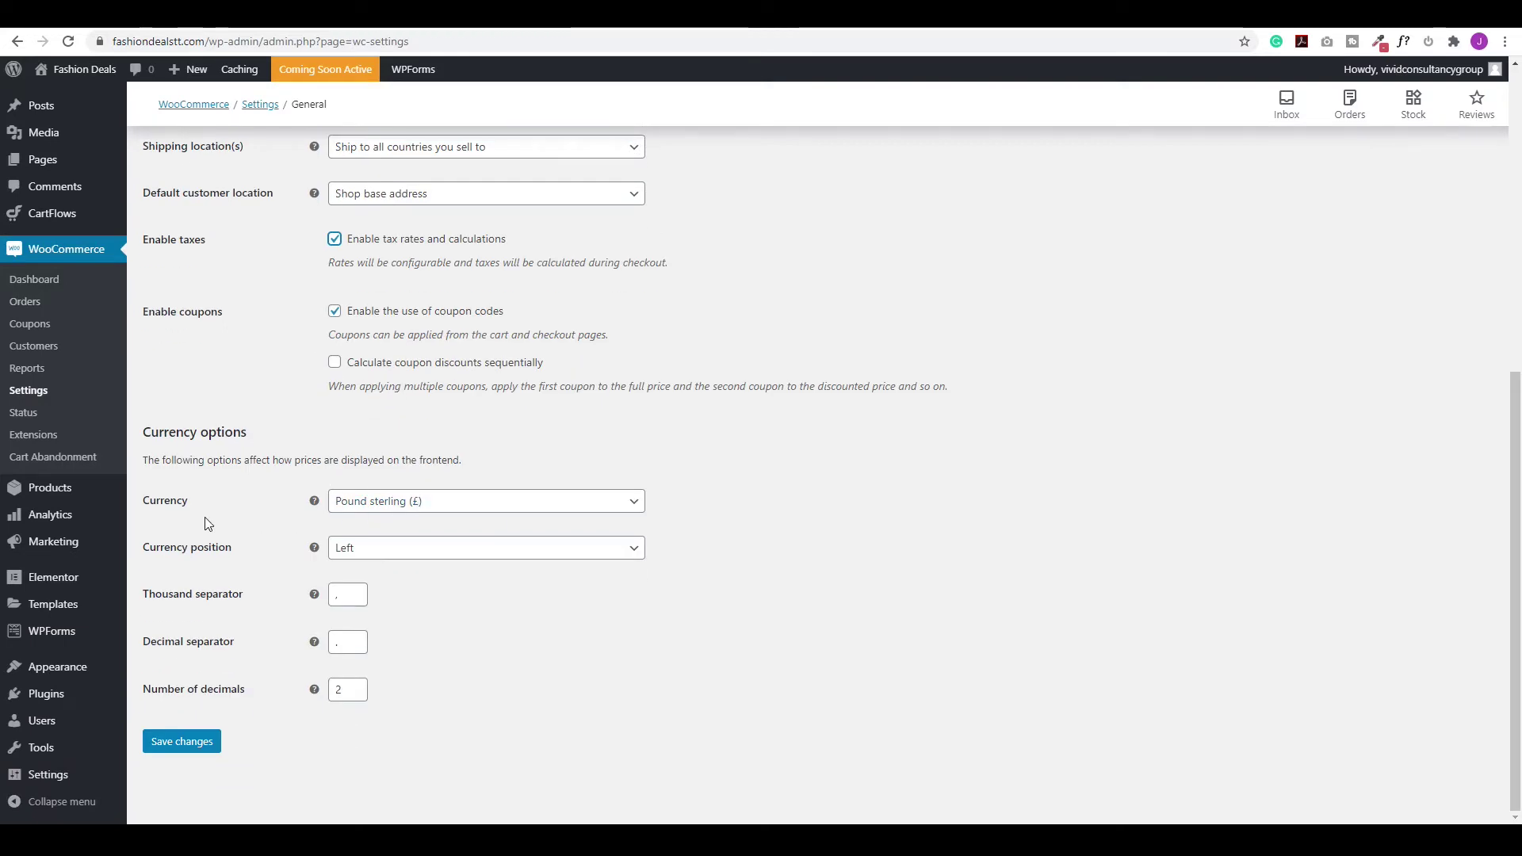
left_click(444, 503)
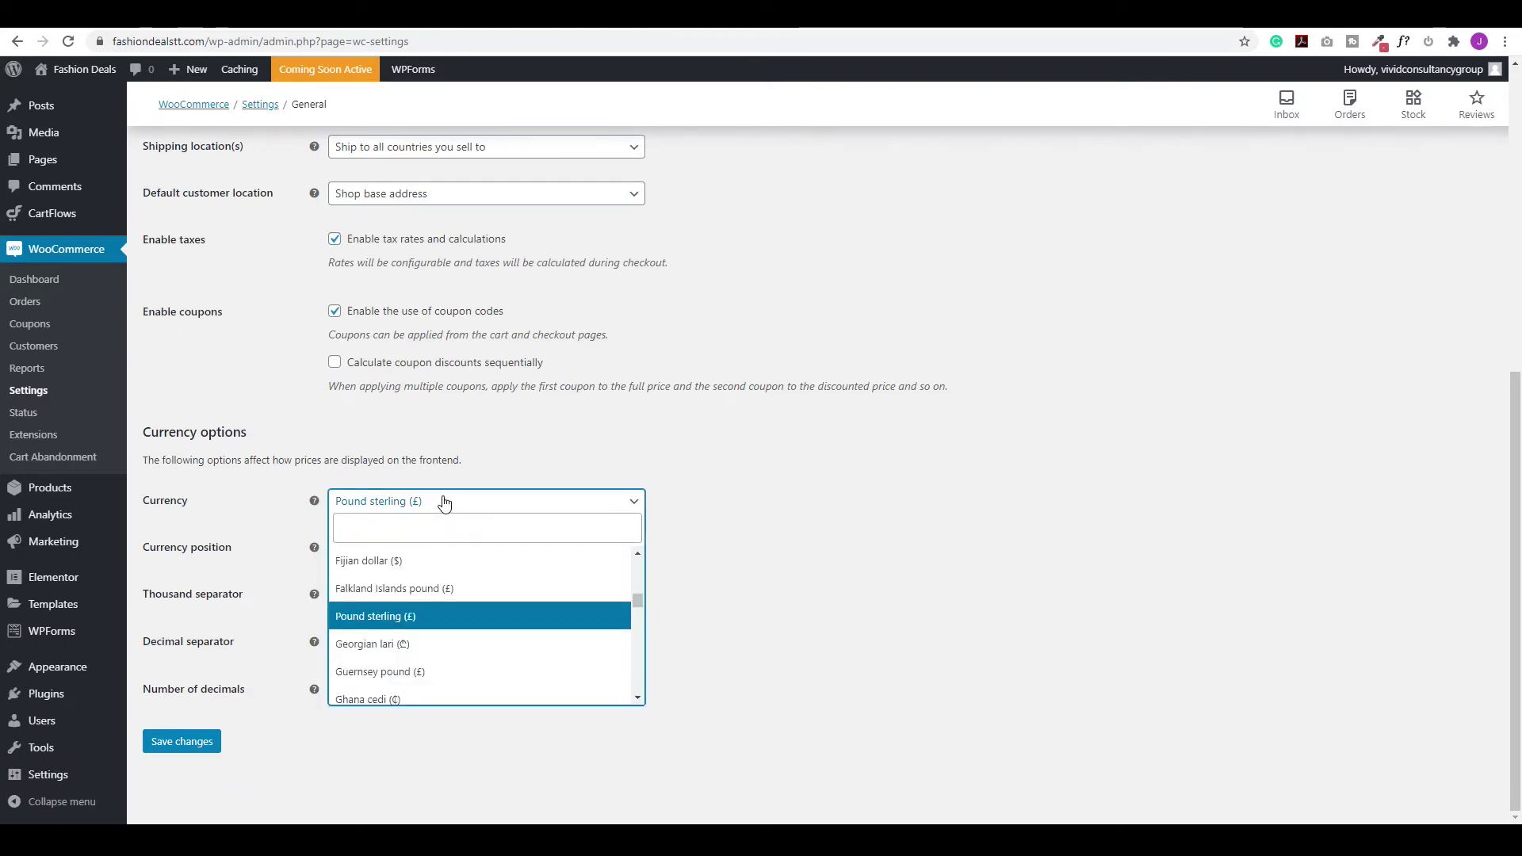
type("trind")
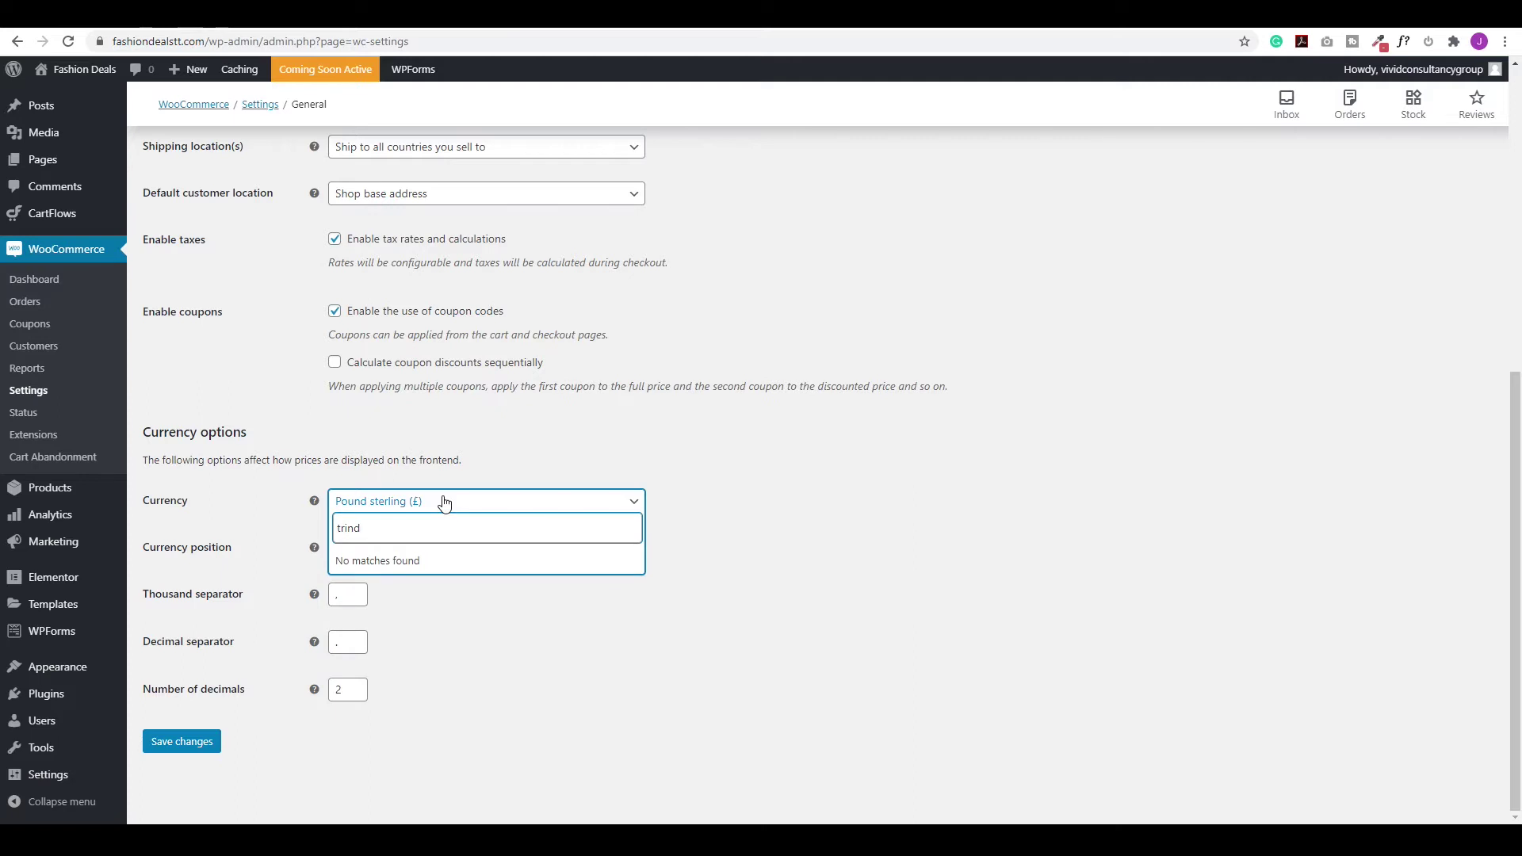
key("BackSpace")
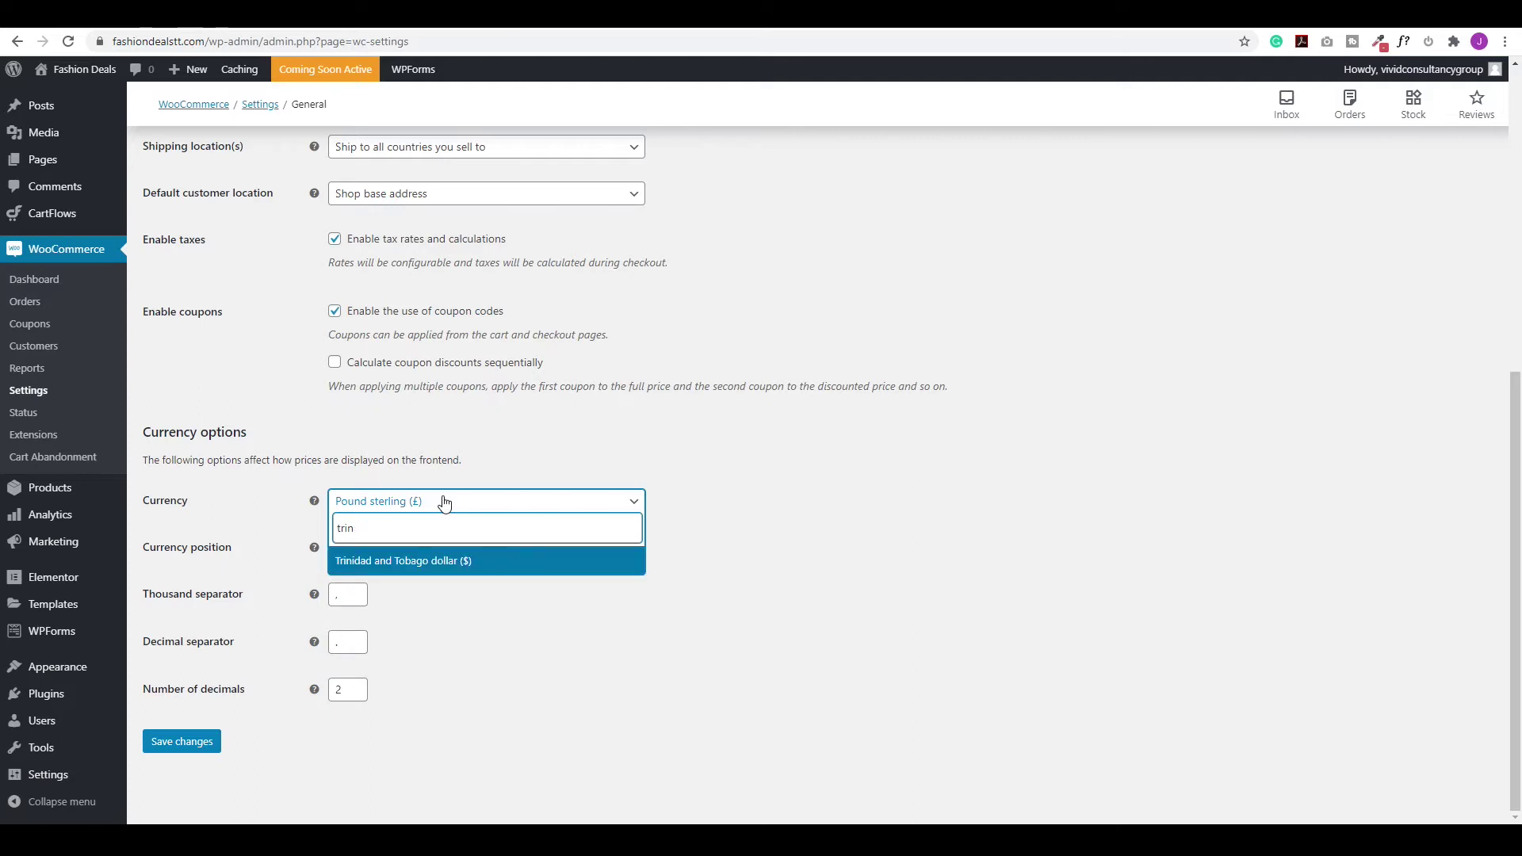
left_click(421, 562)
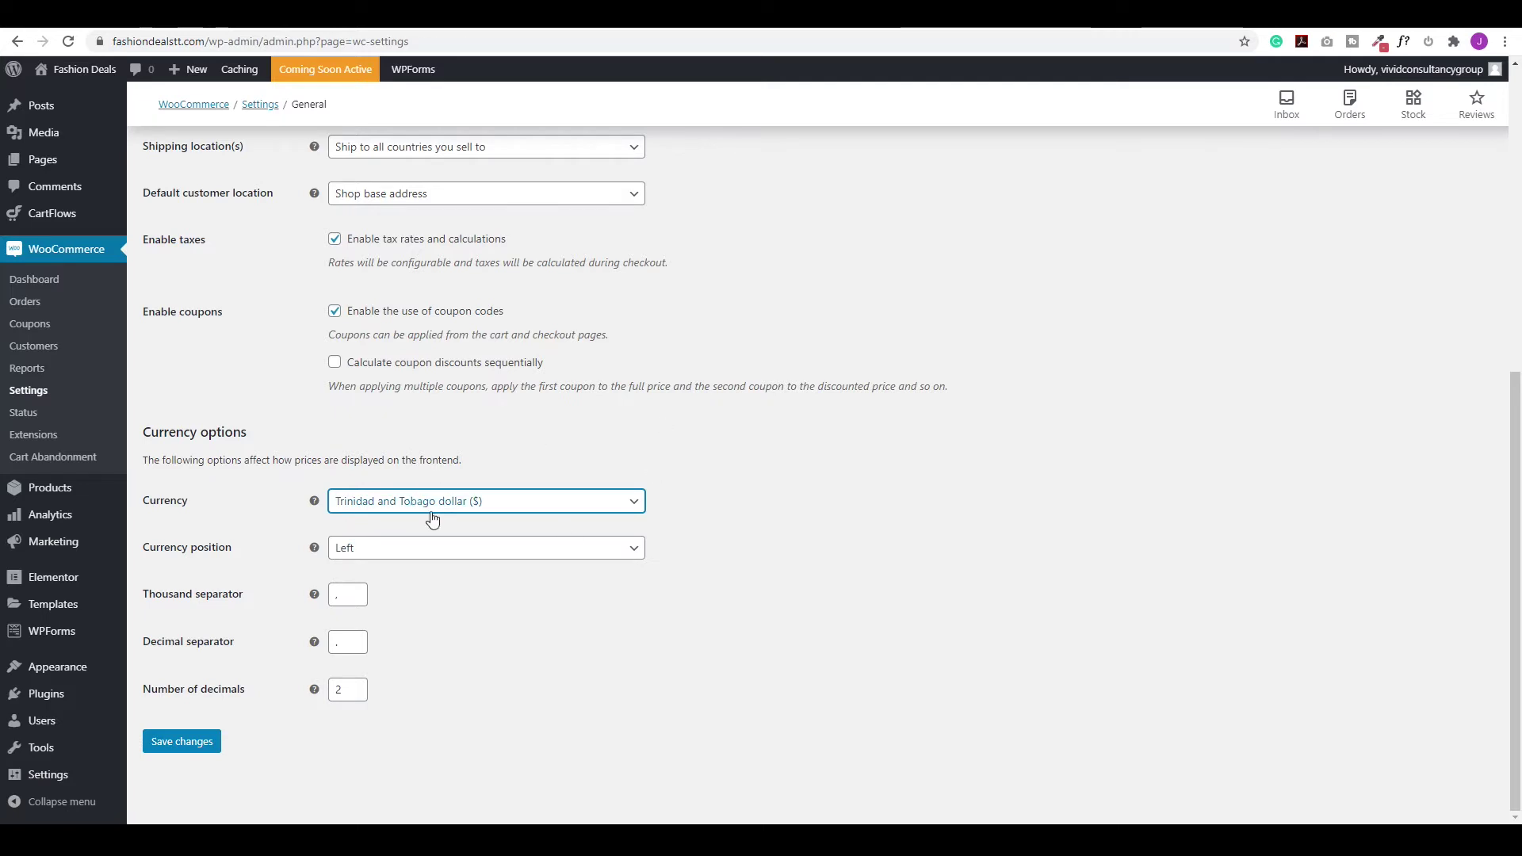
left_click(172, 750)
left_click(179, 750)
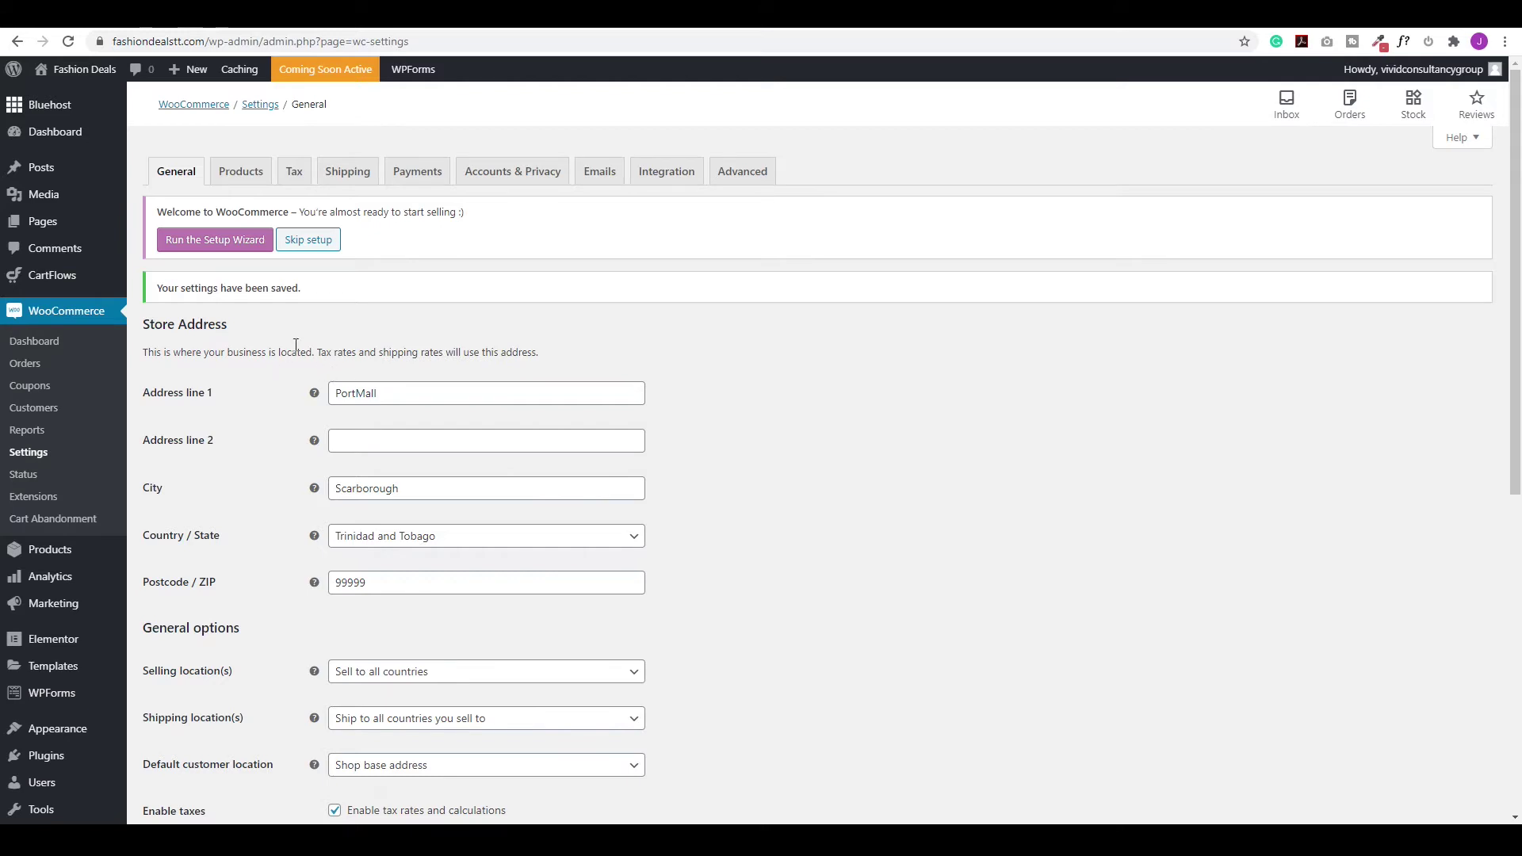
Open the product settings and examine the shop page choices, add to cart behaviour and placeholder image.
left_click(286, 187)
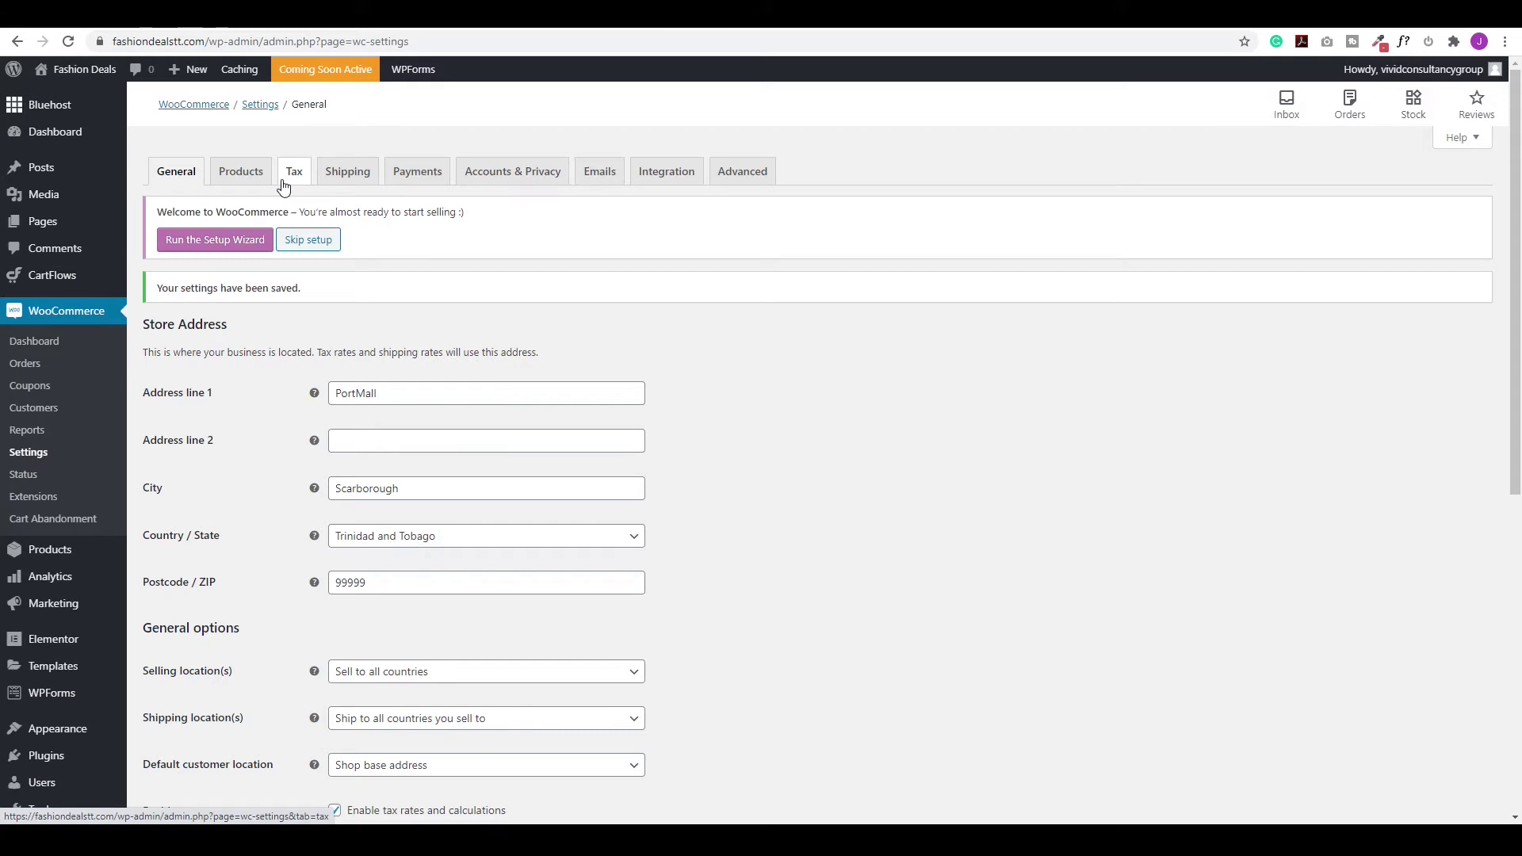
left_click(243, 172)
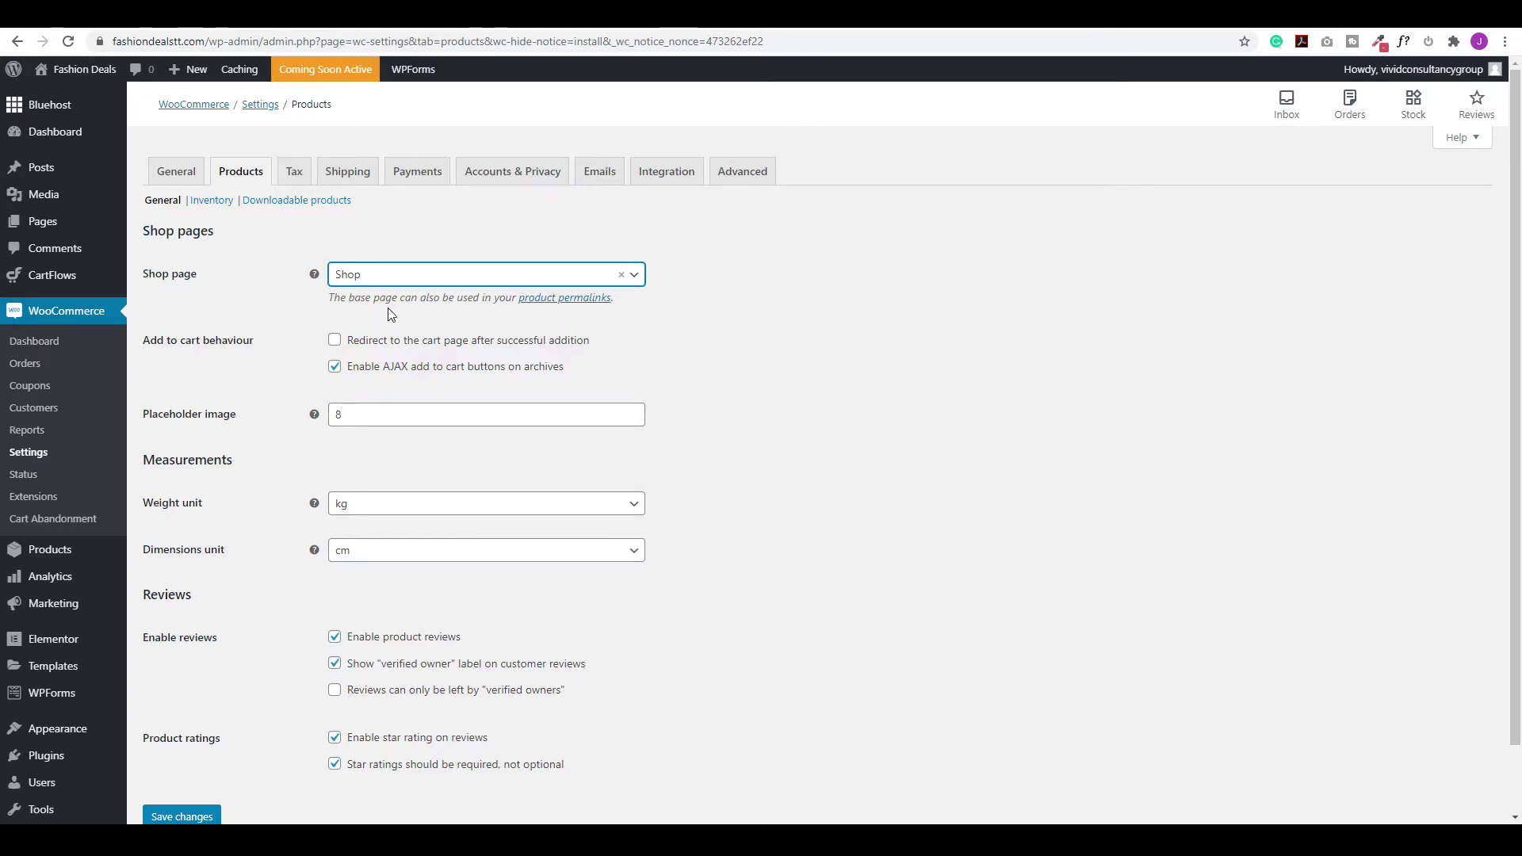
left_click(530, 283)
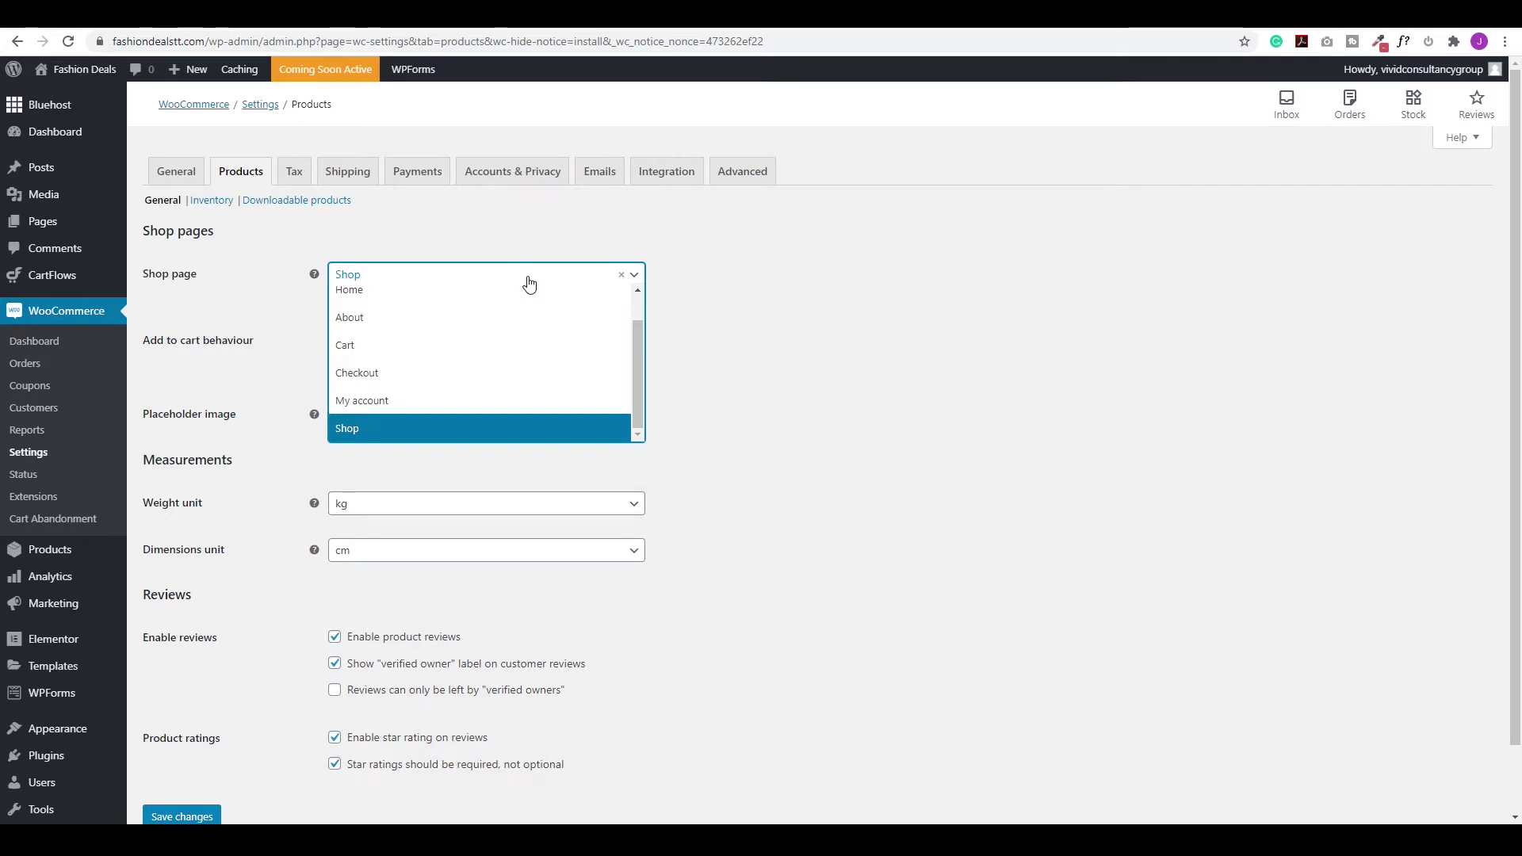
left_click(725, 270)
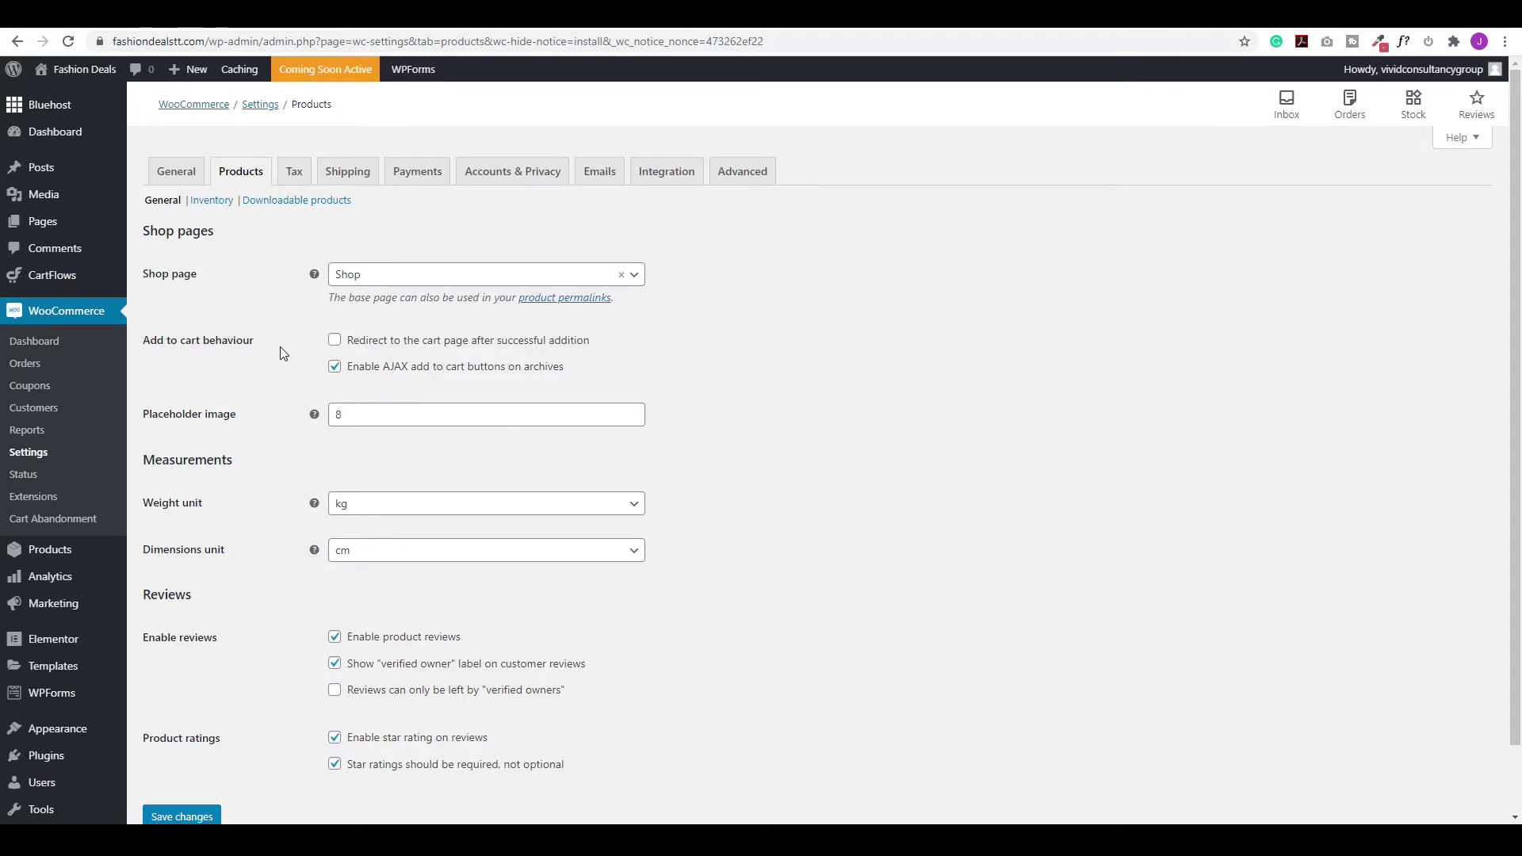
left_click(335, 341)
left_click(364, 412)
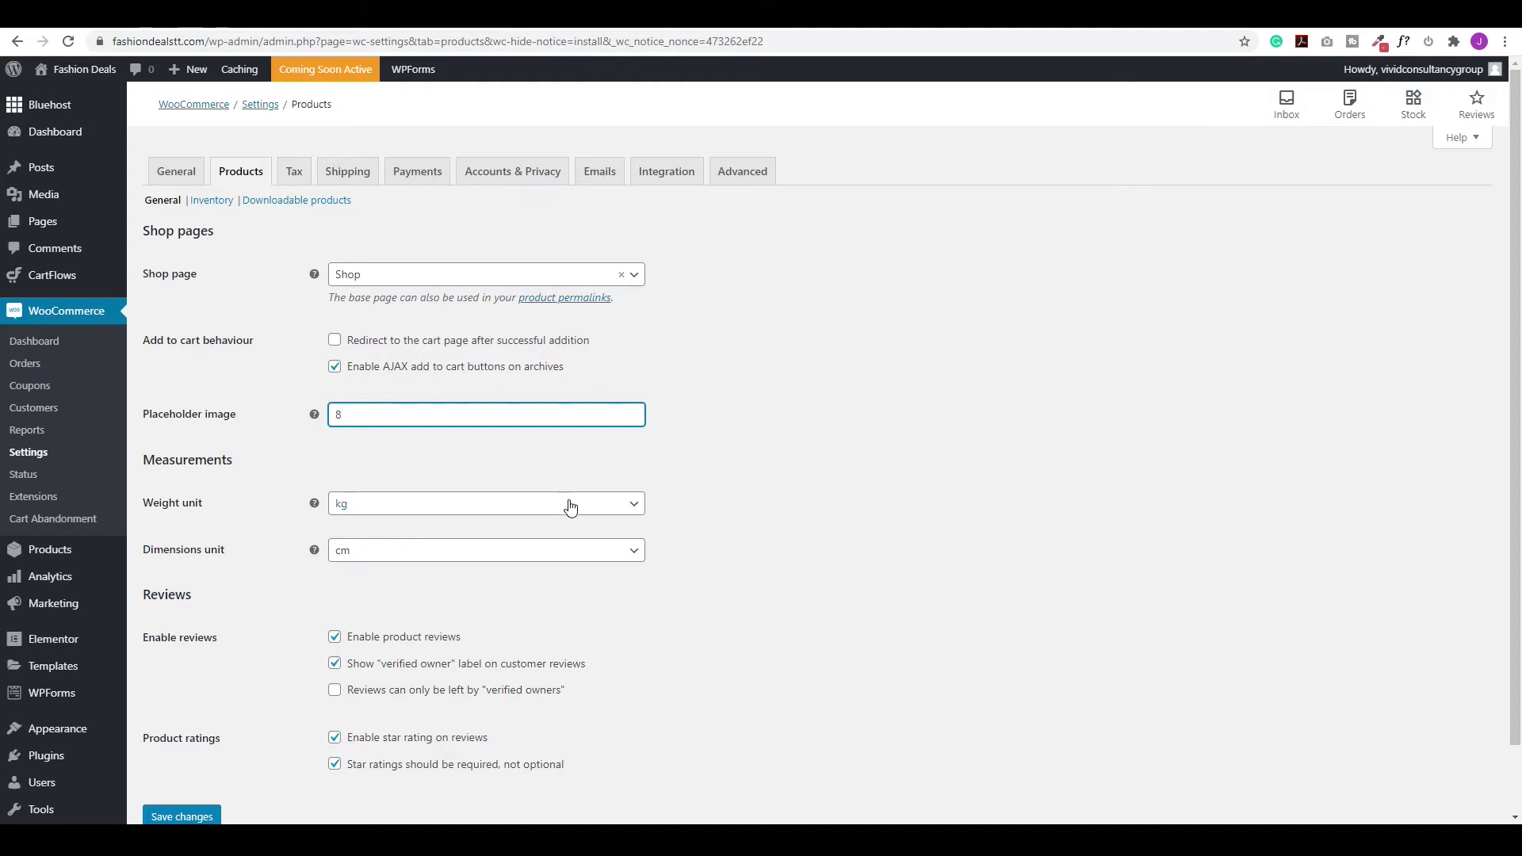
Set the product weight unit to lbs and the dimensions unit to in, and save the product settings.
left_click(528, 505)
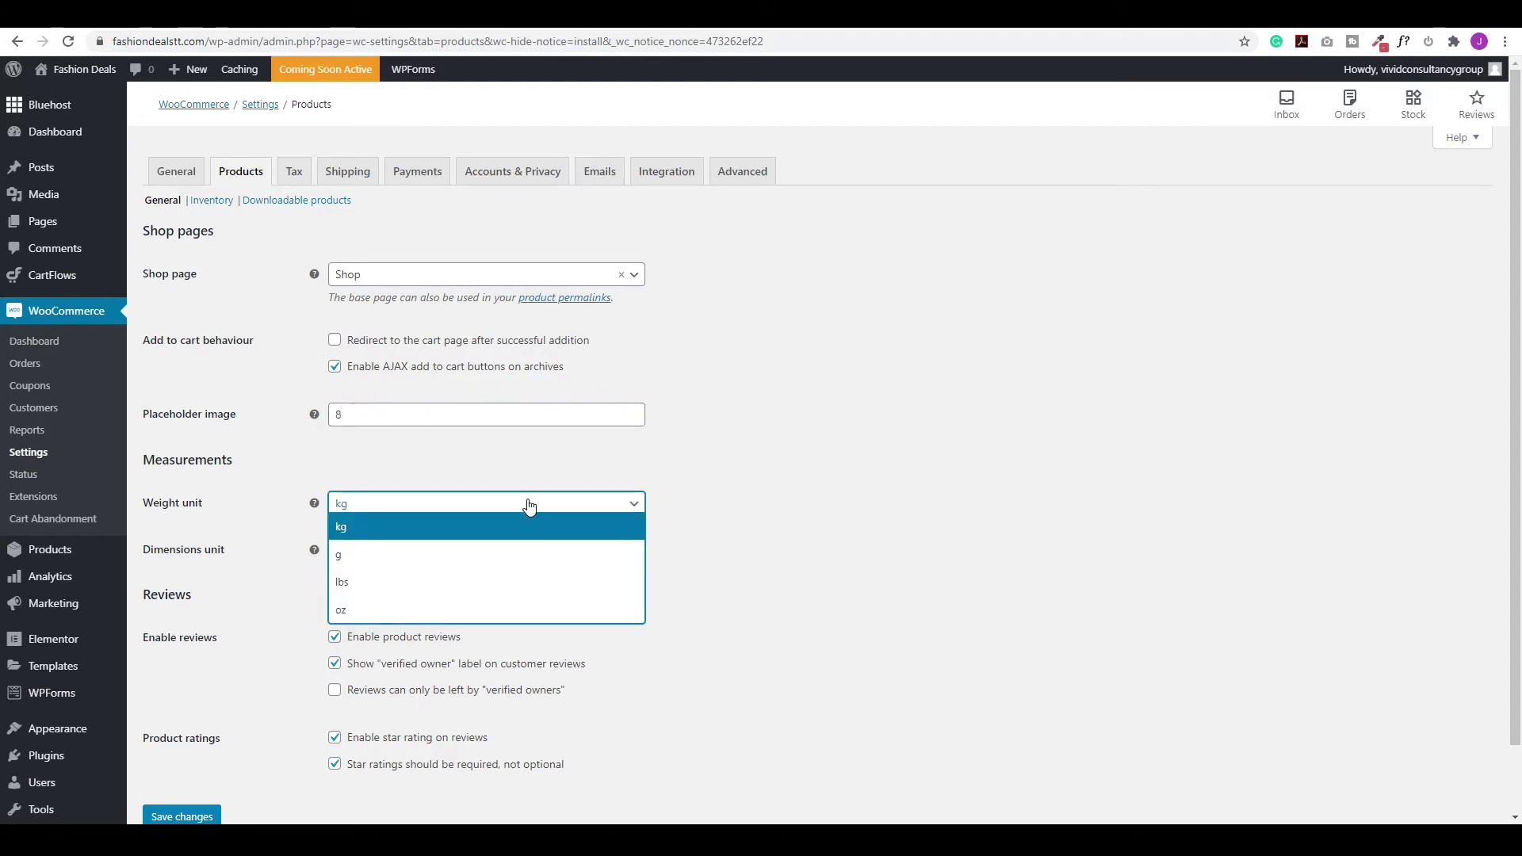
left_click(376, 584)
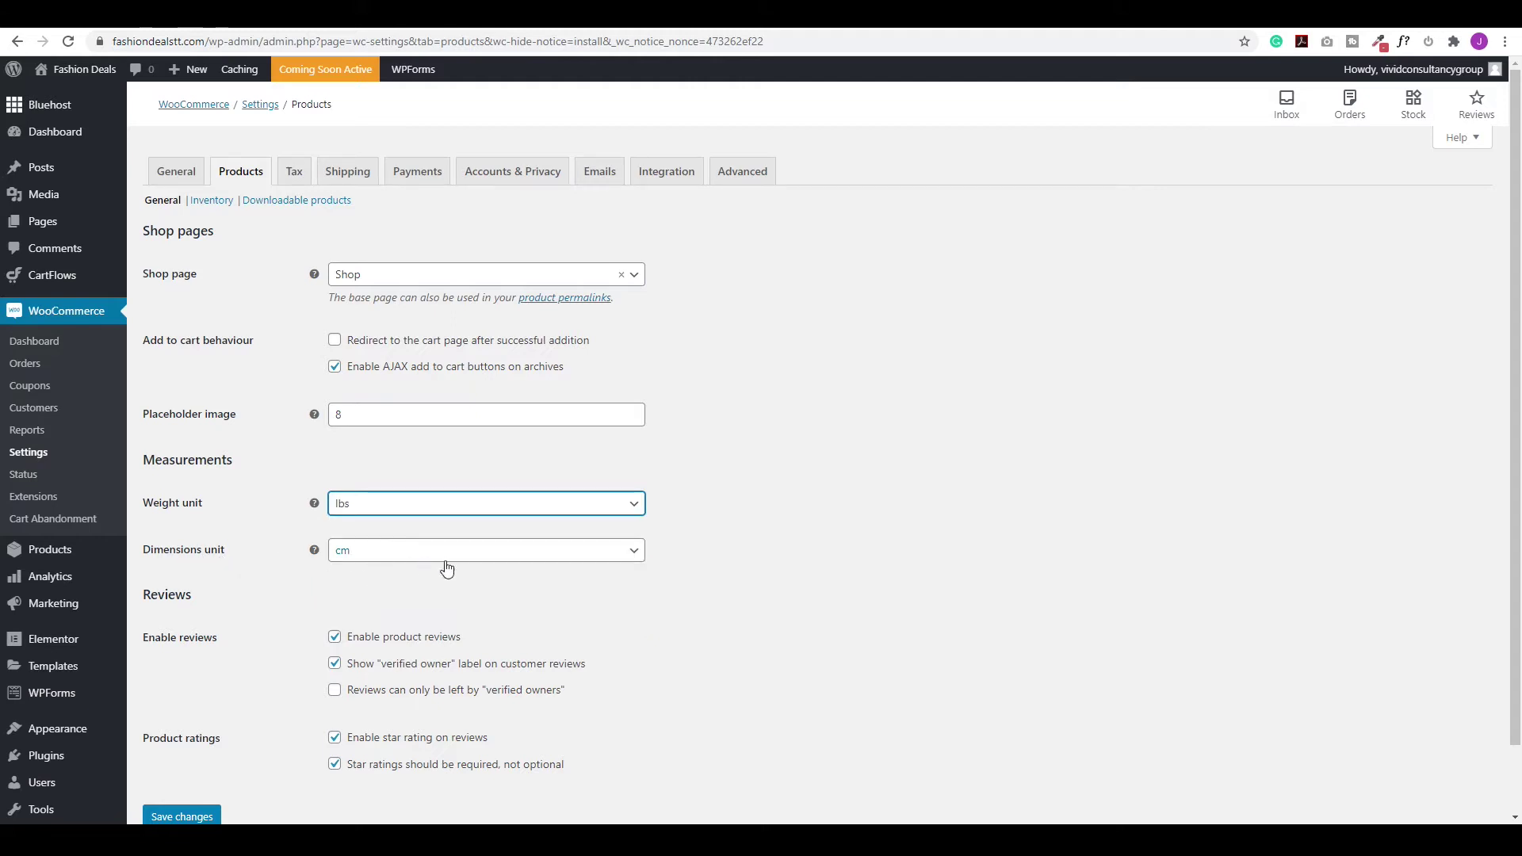
left_click(486, 559)
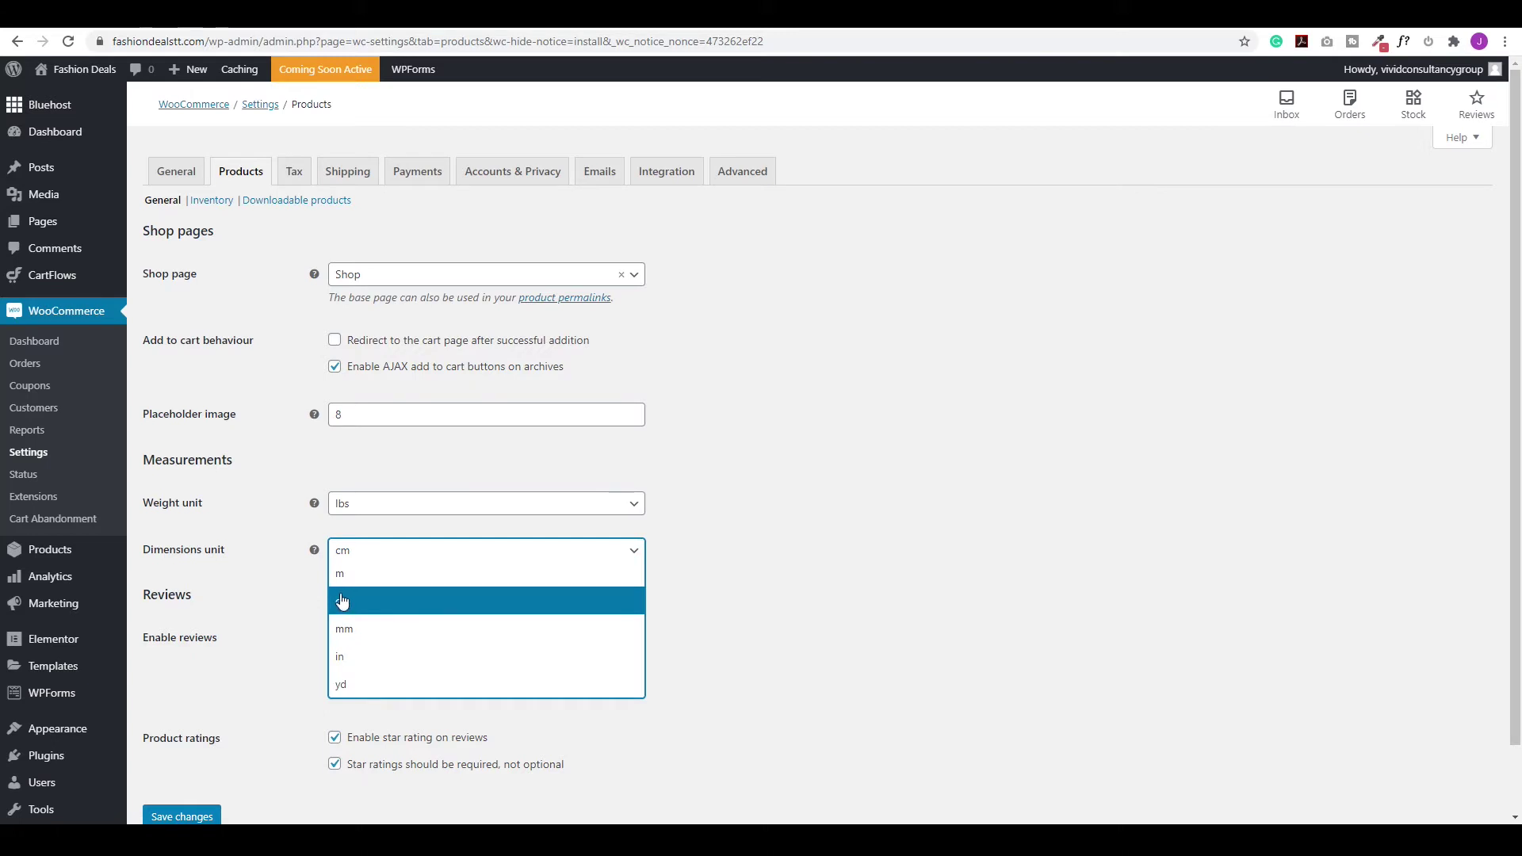
left_click(355, 666)
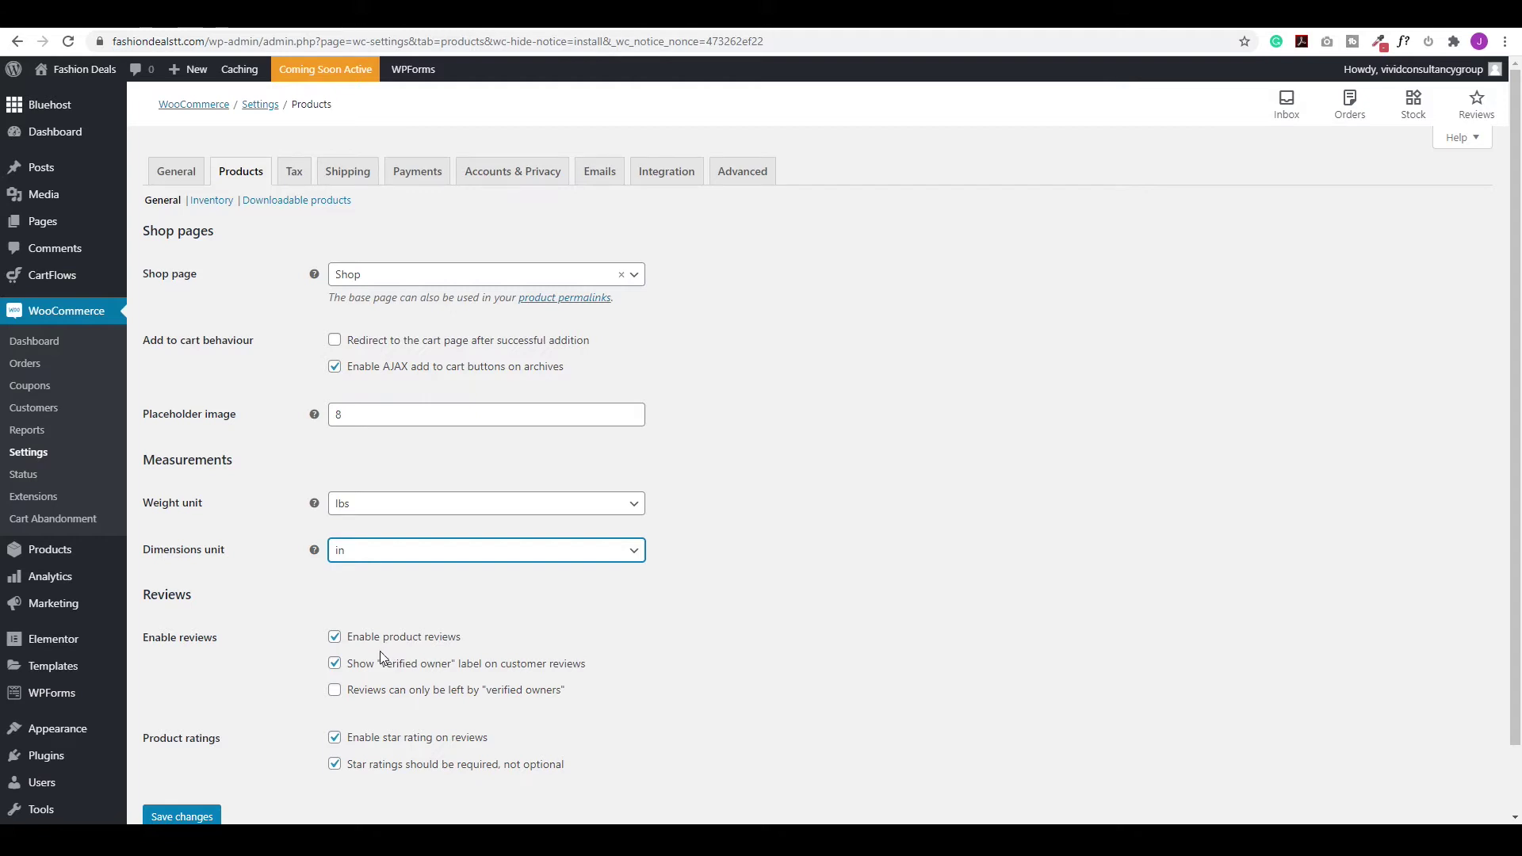
scroll(379, 650, "down", 1)
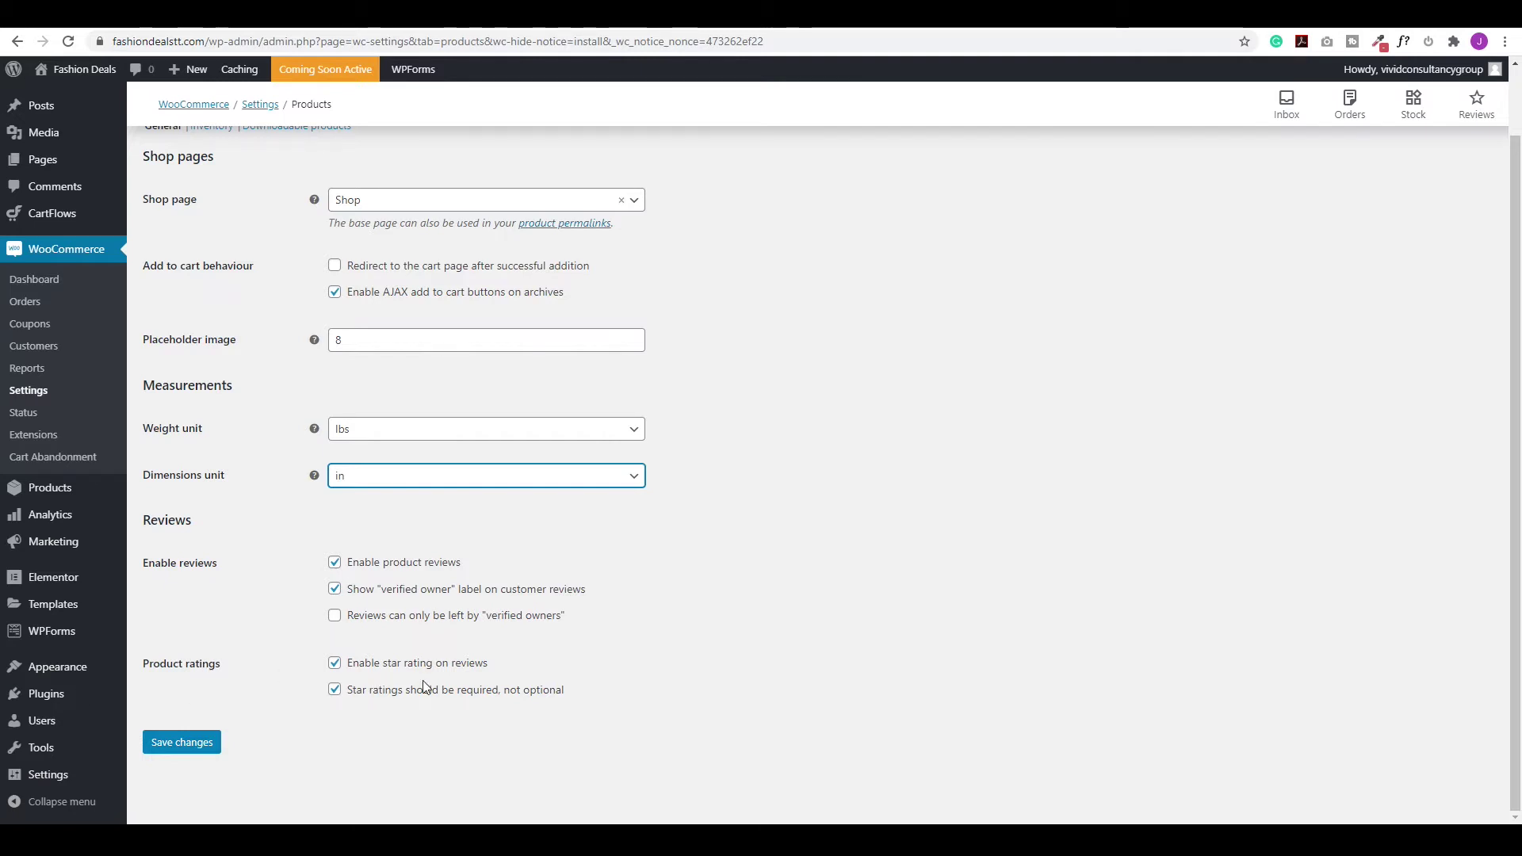
scroll(594, 531, "up", 1)
scroll(587, 524, "down", 1)
left_click(181, 744)
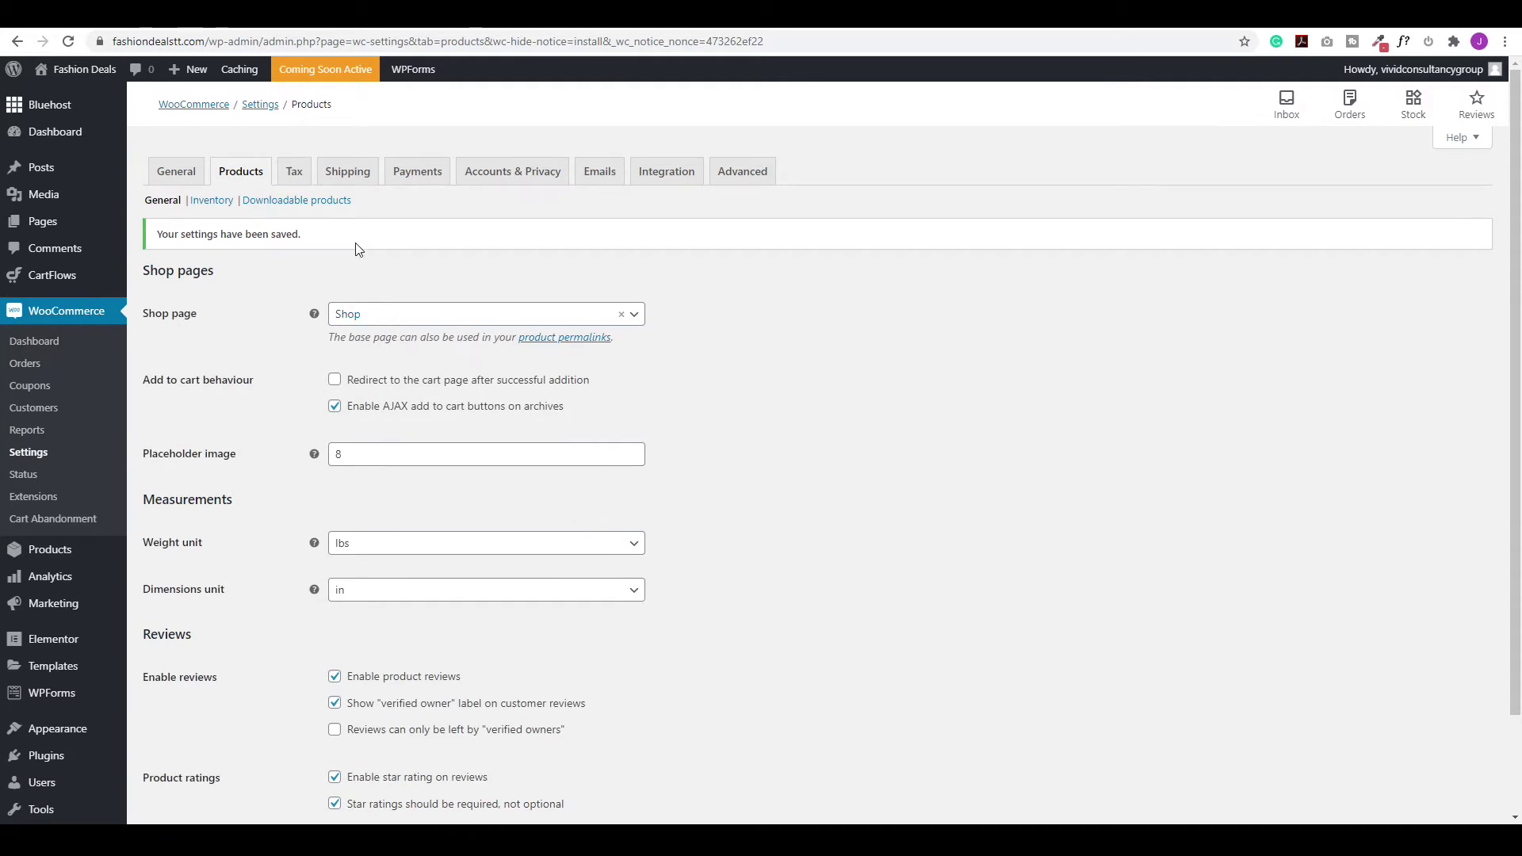
Open the tax settings and review the options for the tax calculation basis and the shipping tax class.
left_click(293, 173)
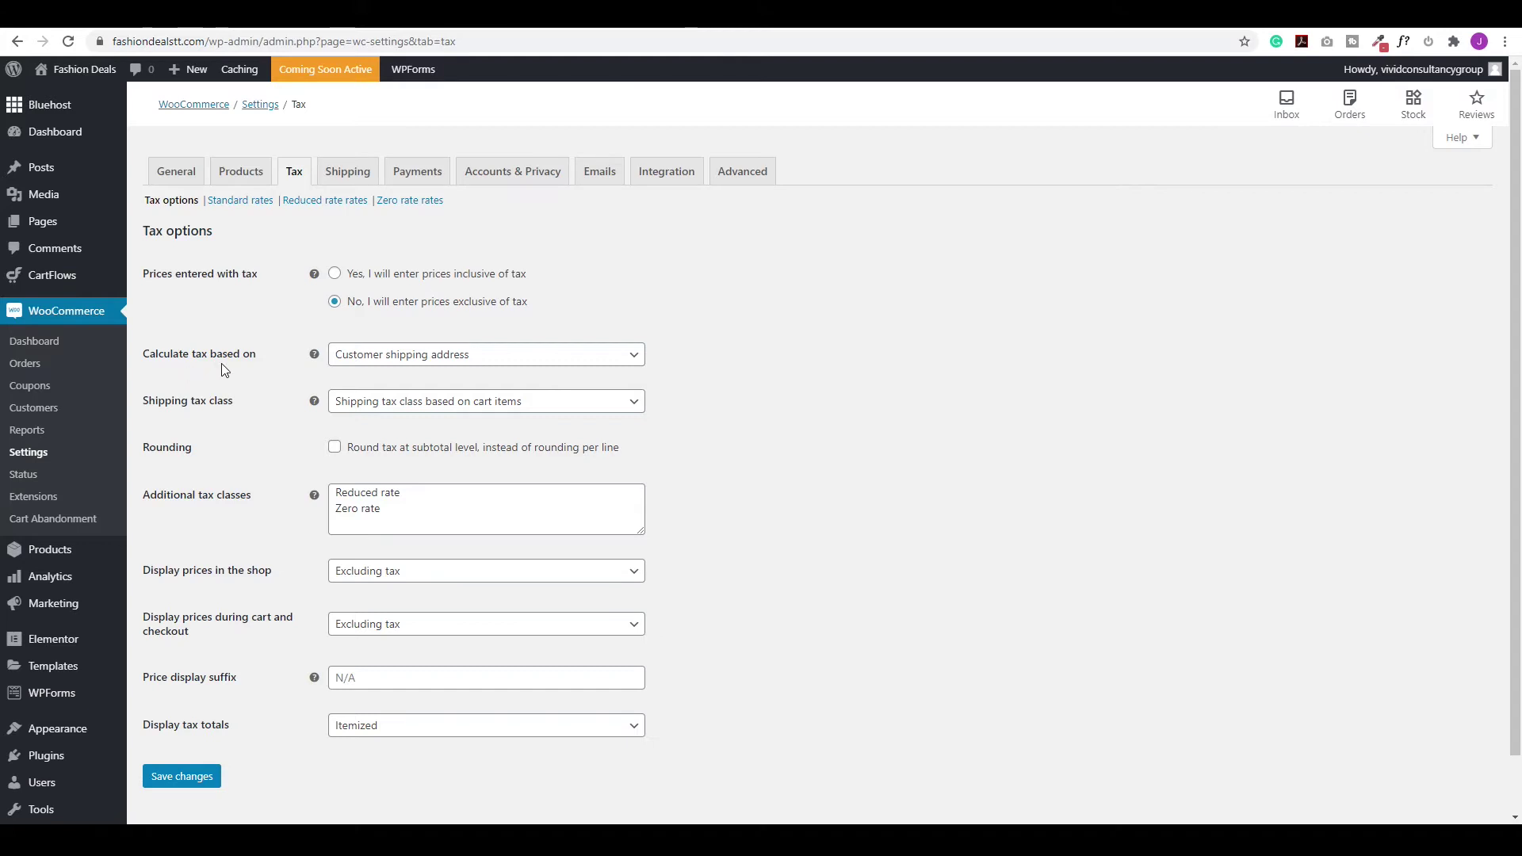
left_click(506, 364)
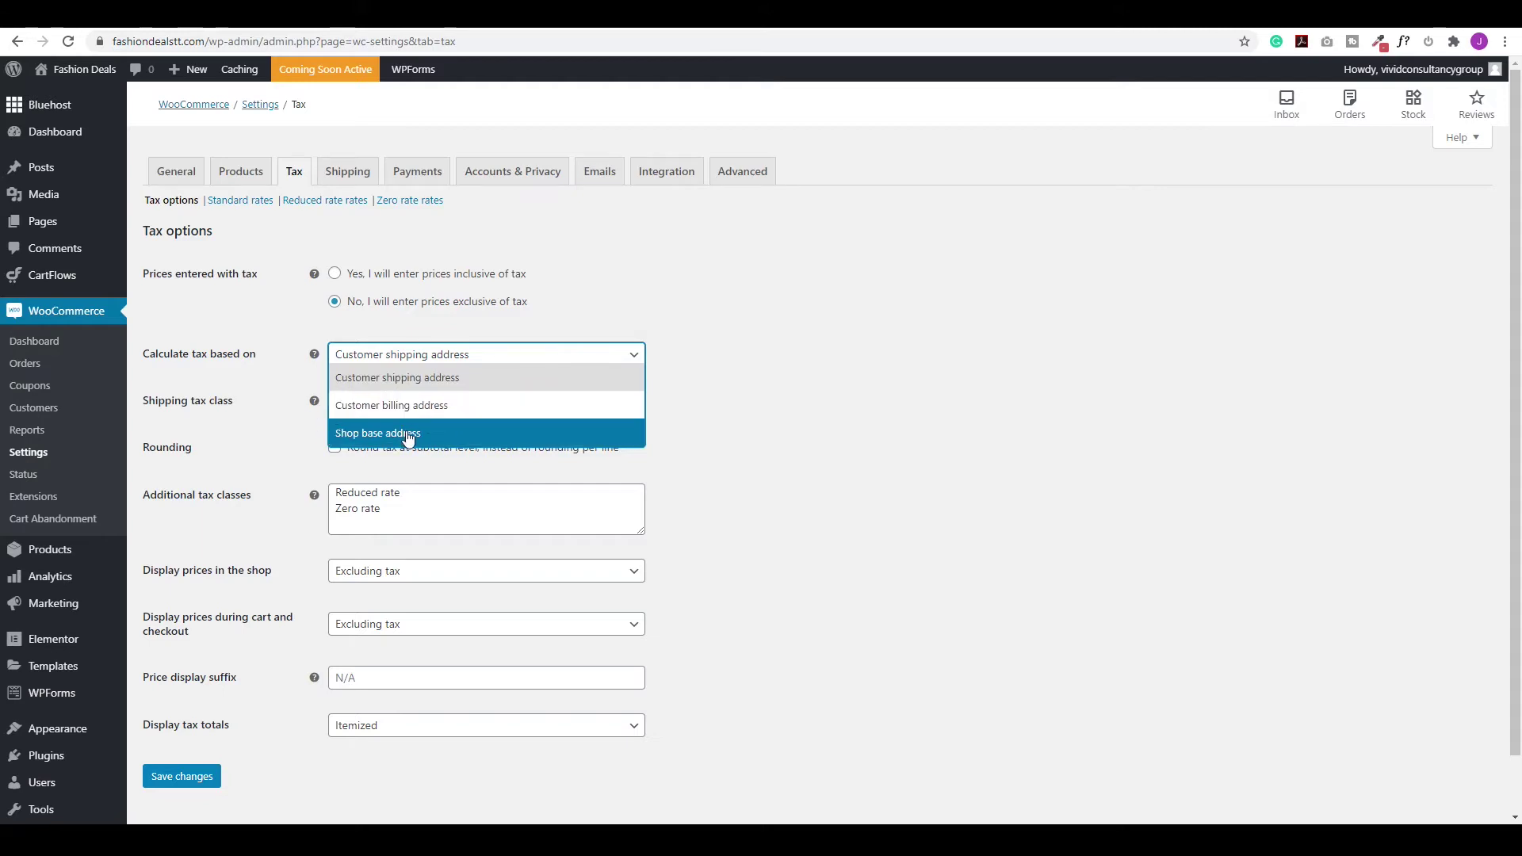
left_click(439, 382)
key("Tab")
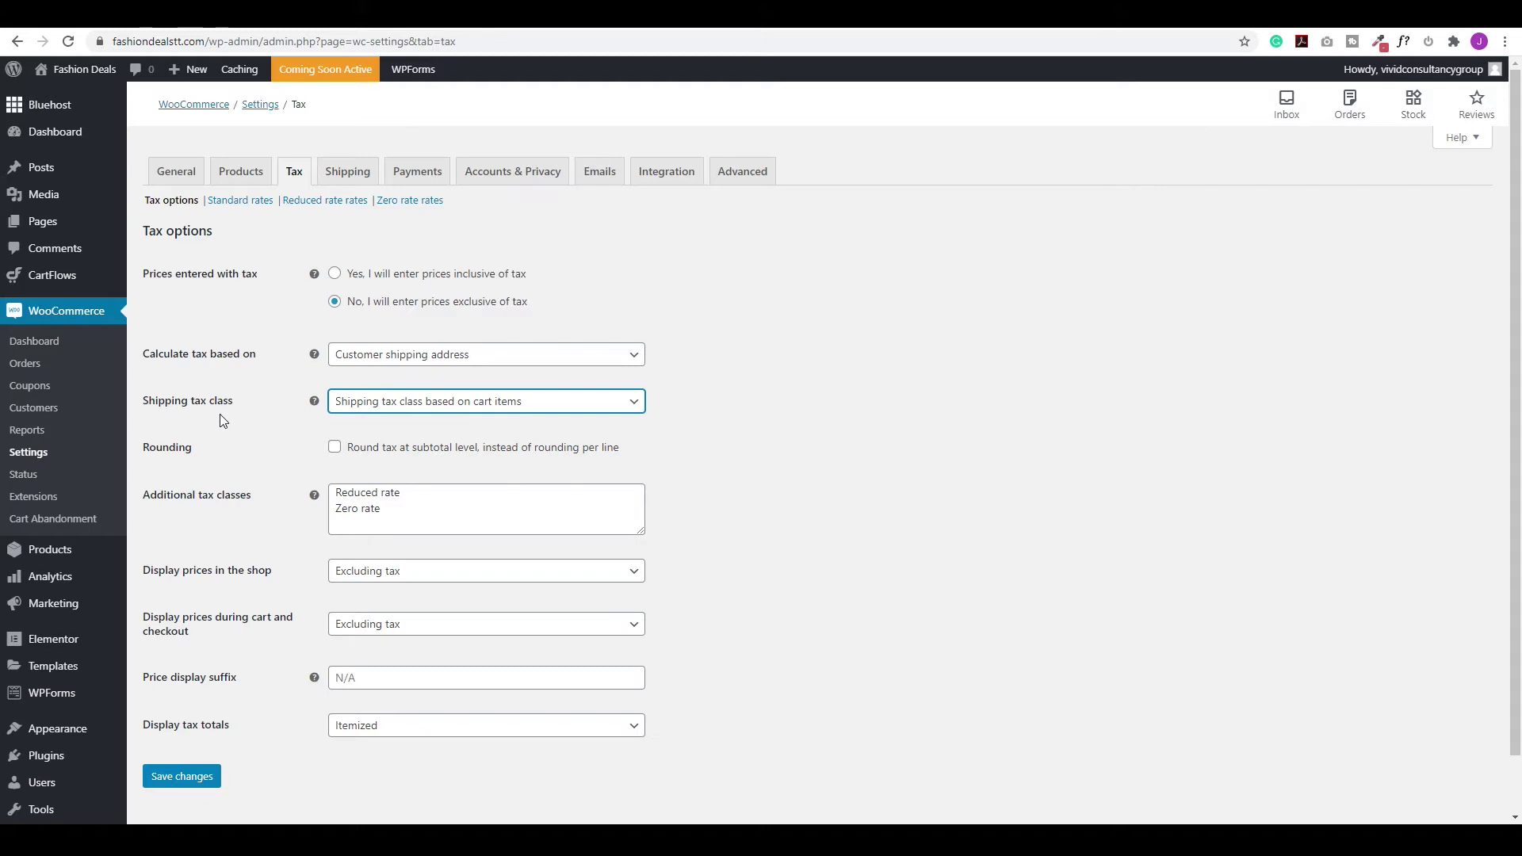
left_click(445, 402)
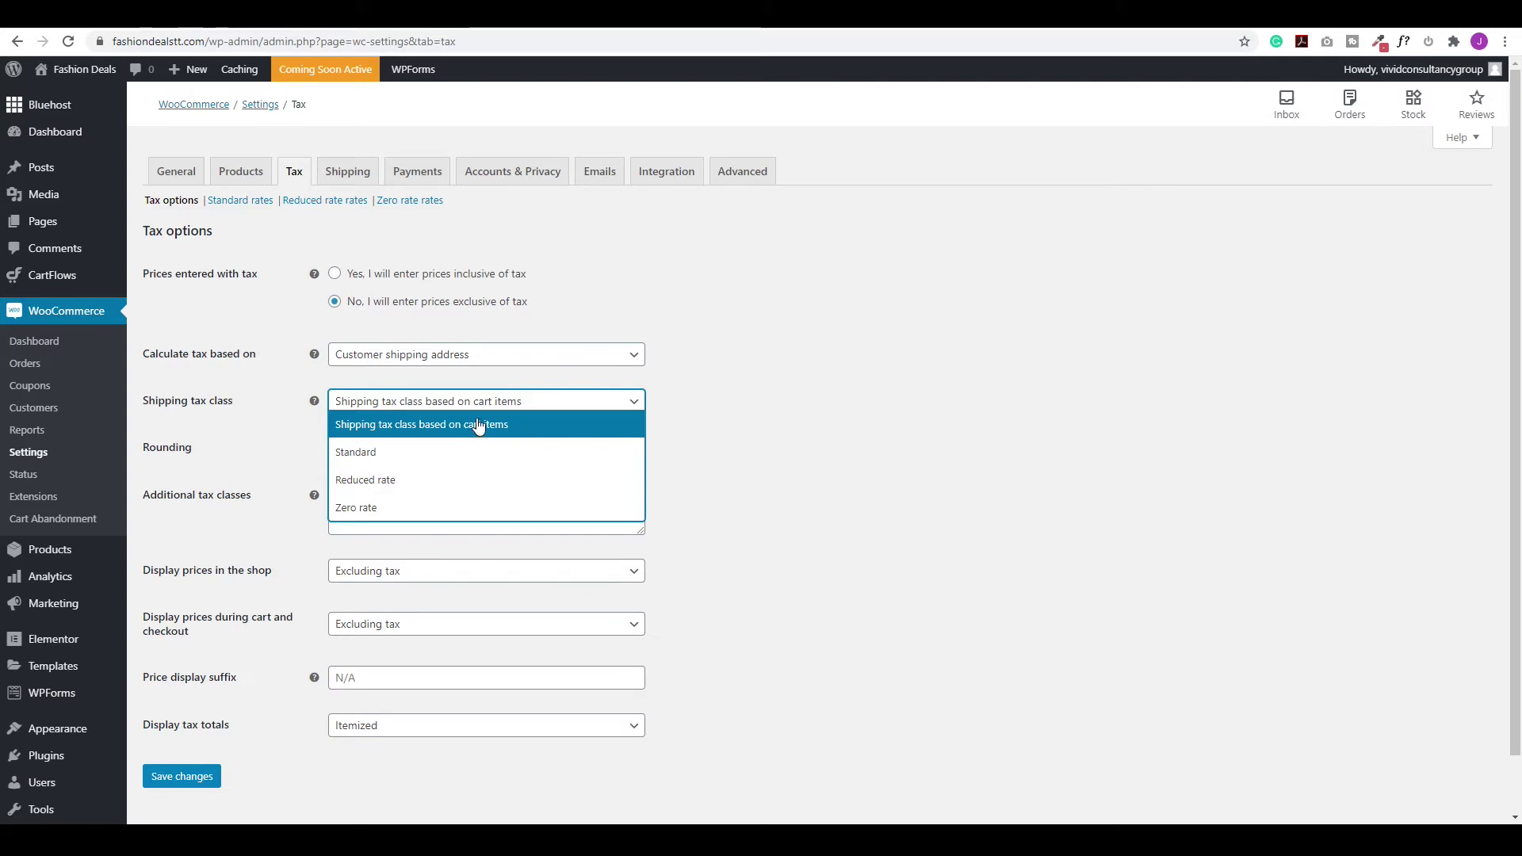
left_click(506, 403)
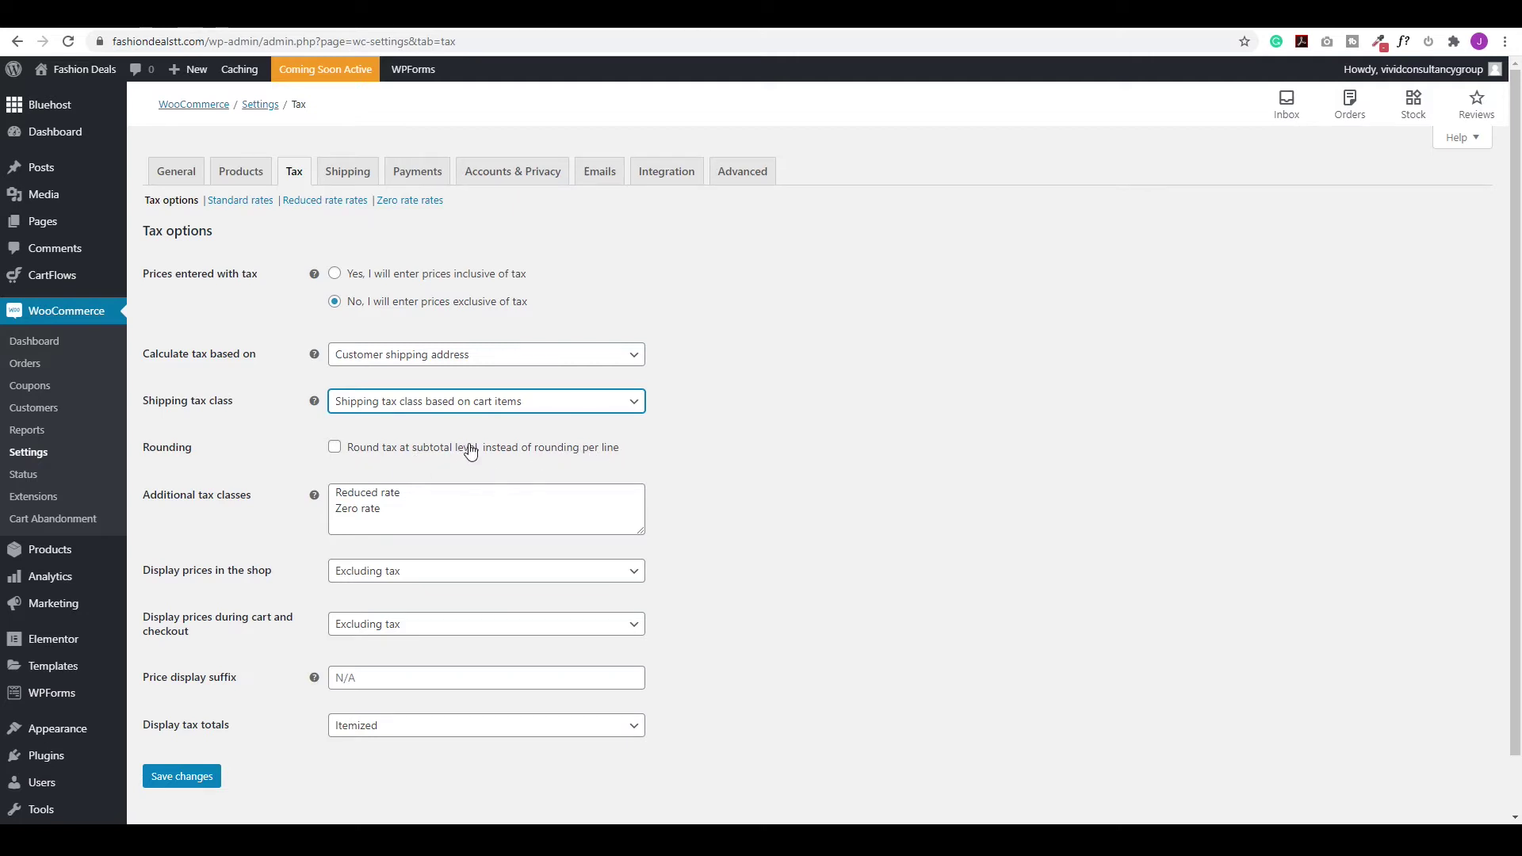
Review the tax display choices for shop prices and for cart and checkout prices, keeping both on Excluding tax.
left_click(433, 491)
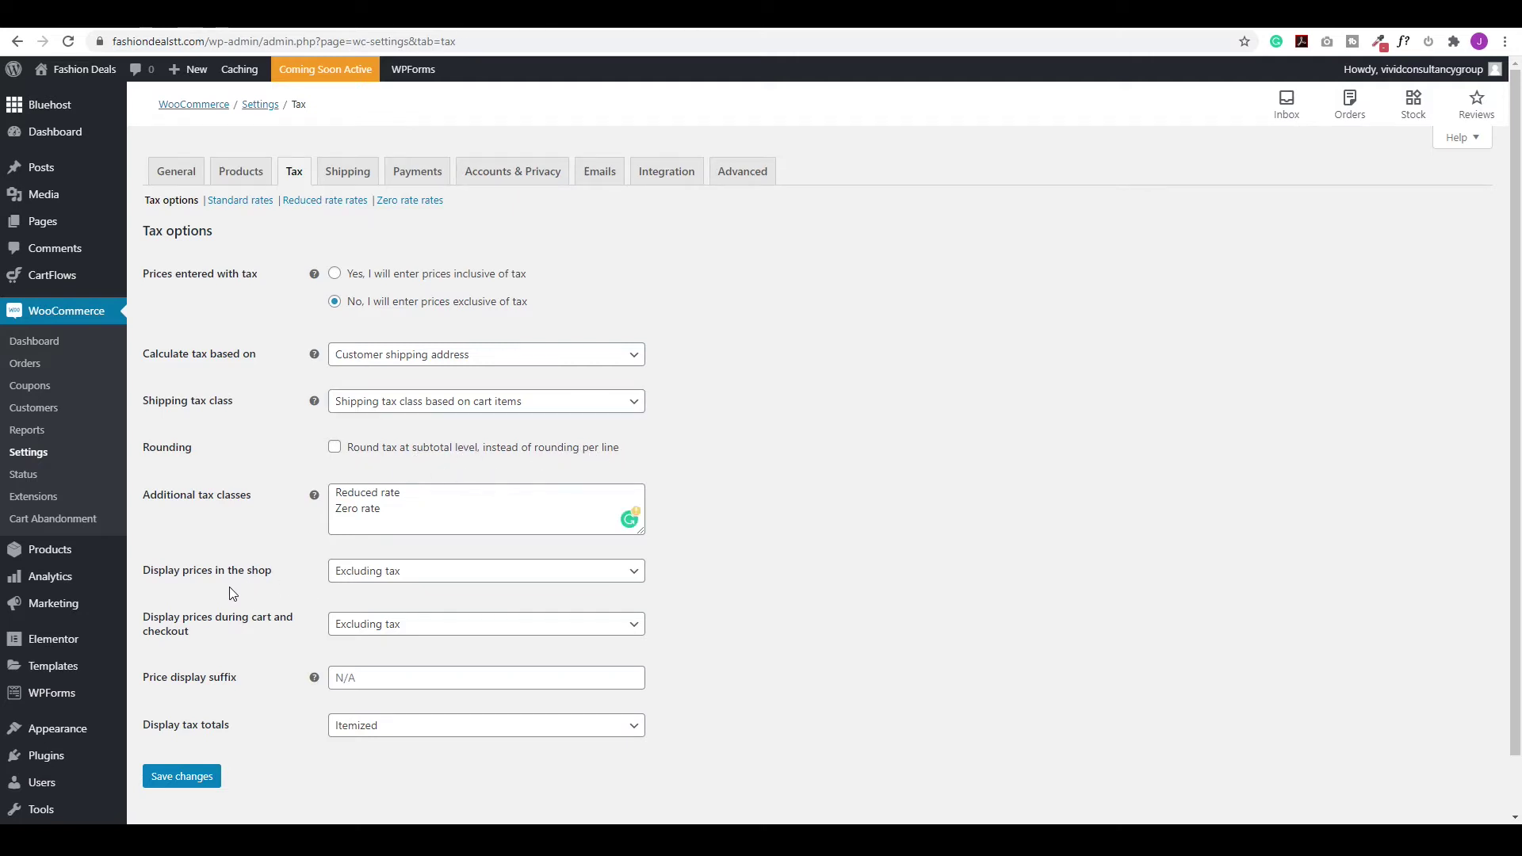
left_click(471, 581)
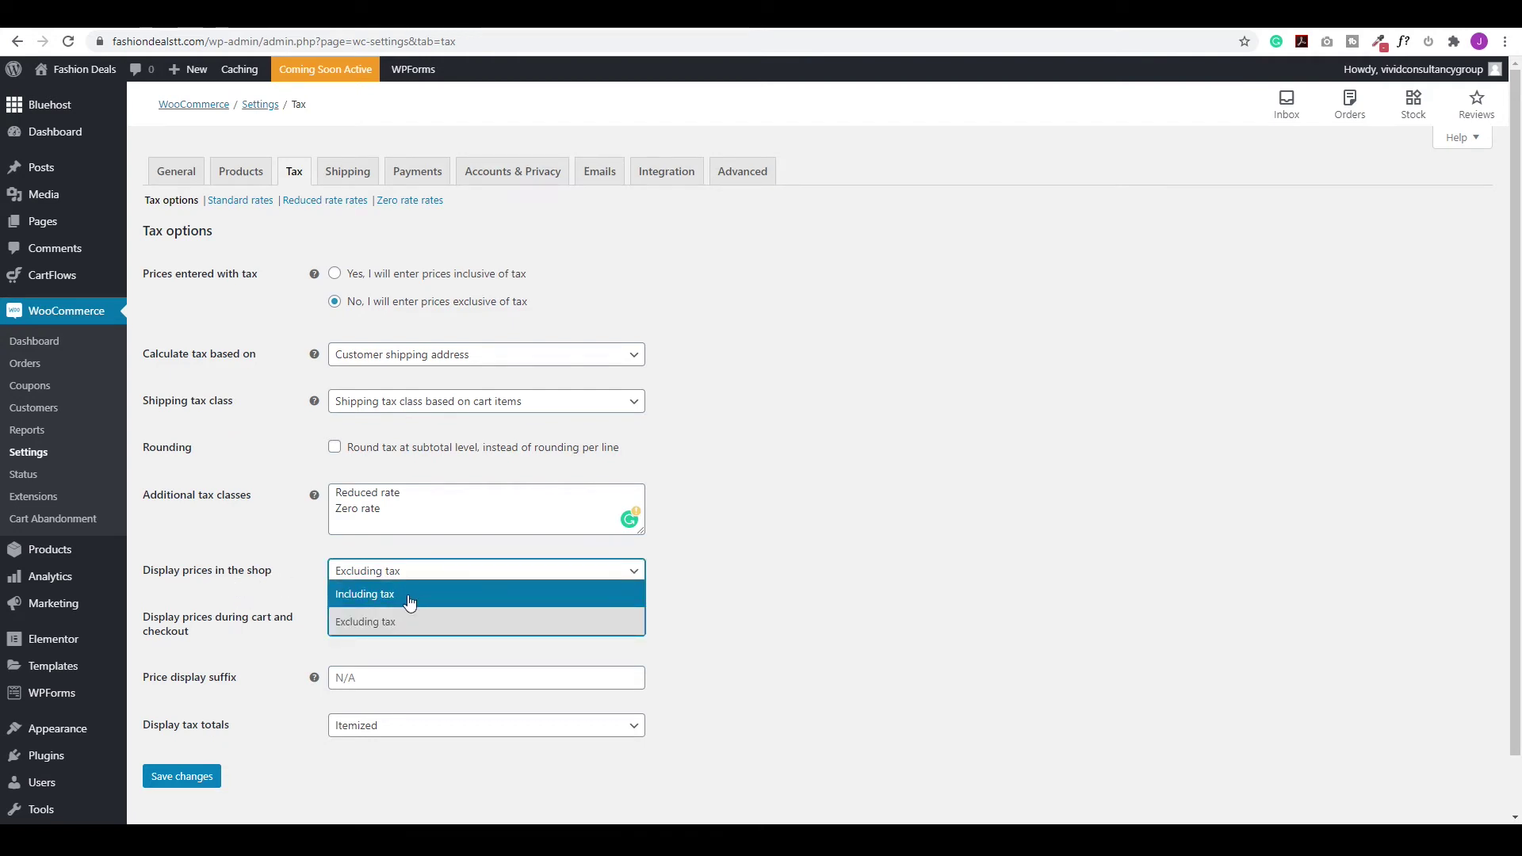
left_click(386, 625)
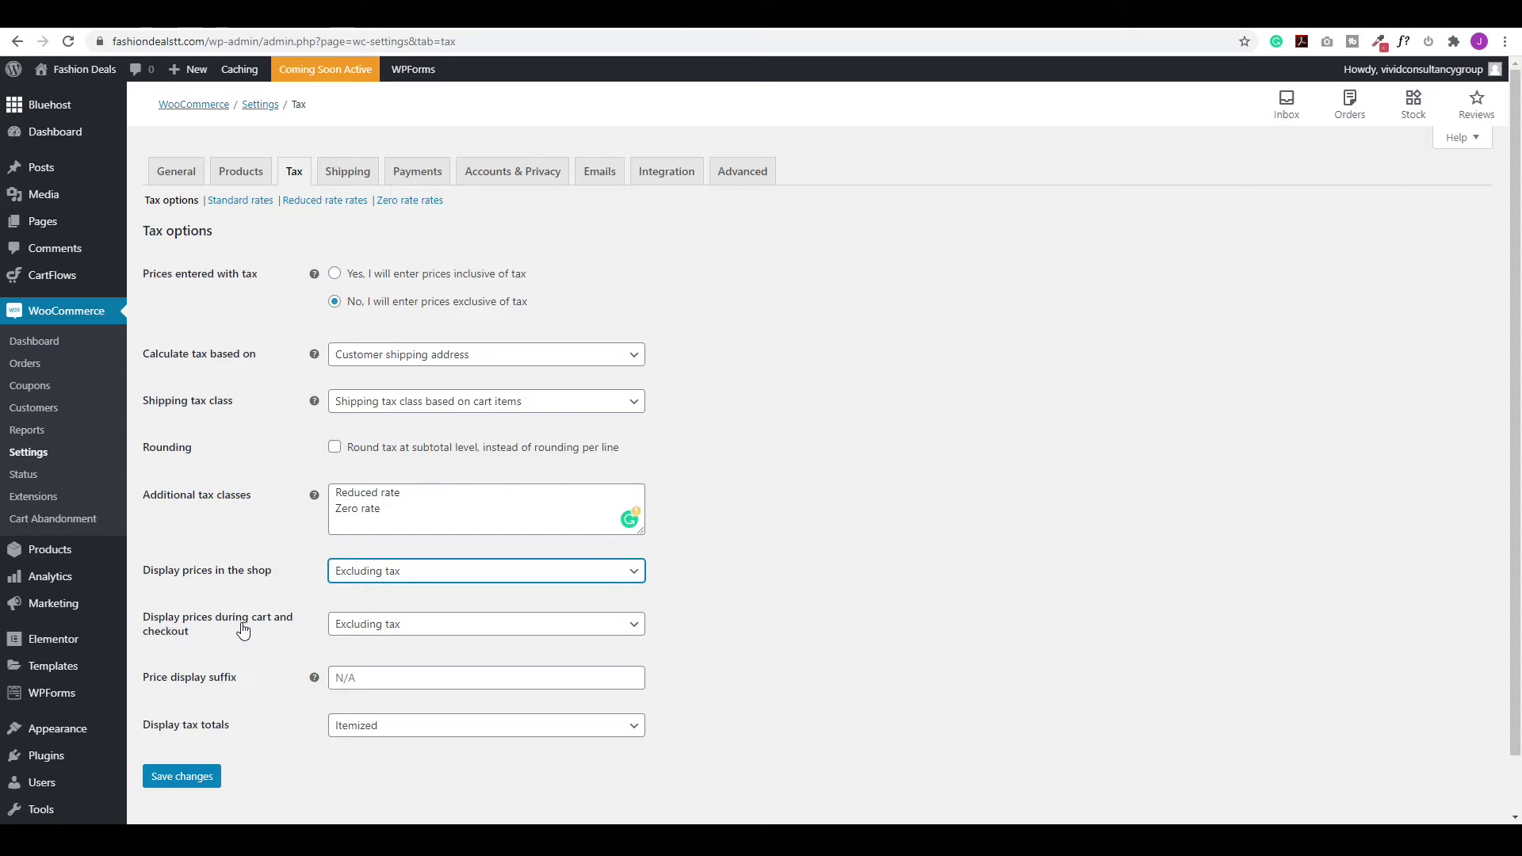
left_click(353, 626)
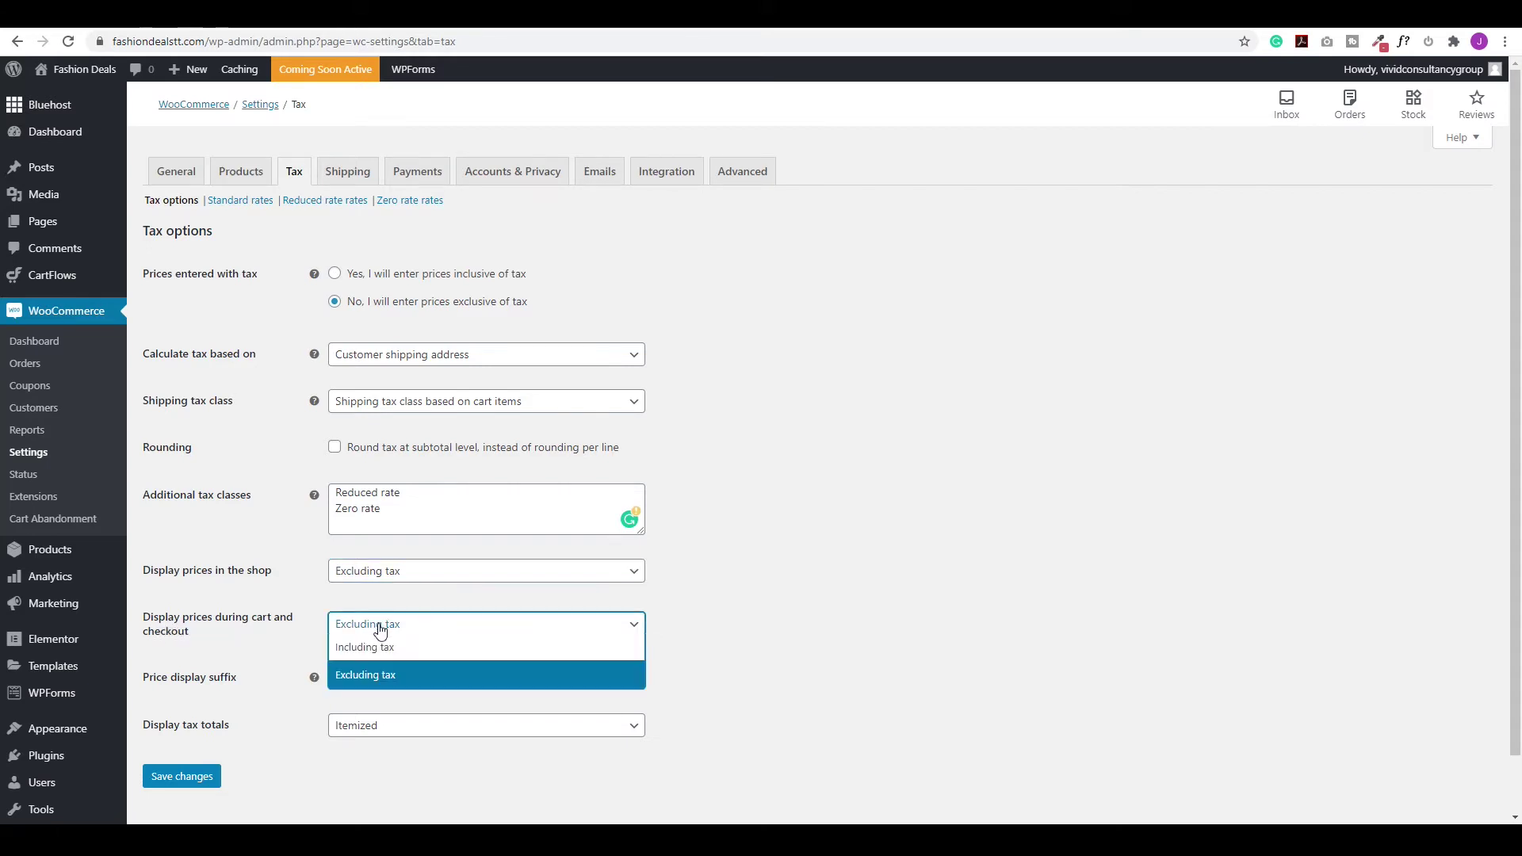
left_click(378, 676)
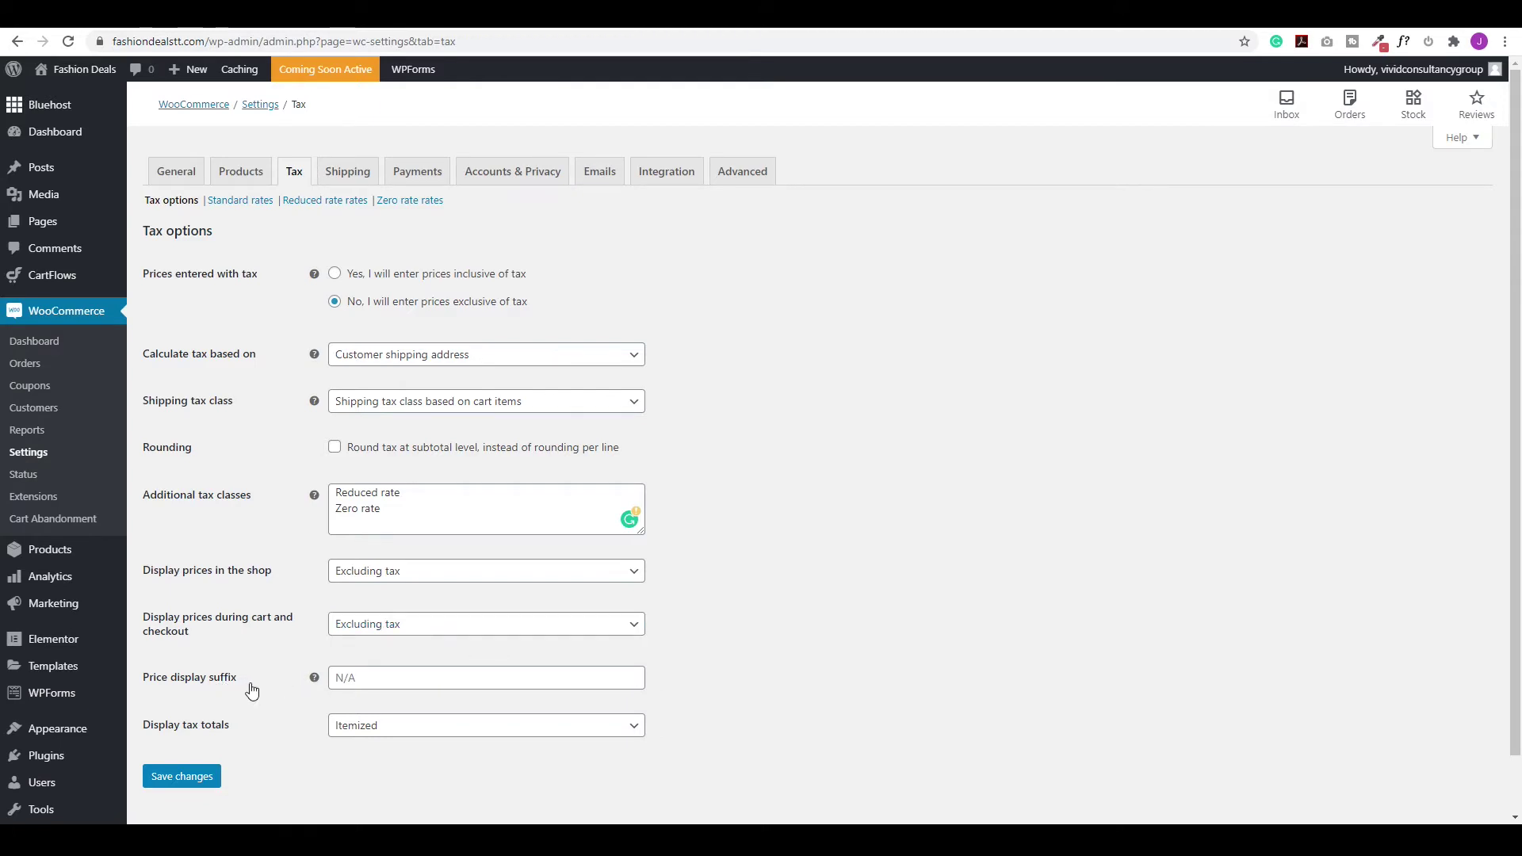
left_click(397, 571)
left_click(362, 594)
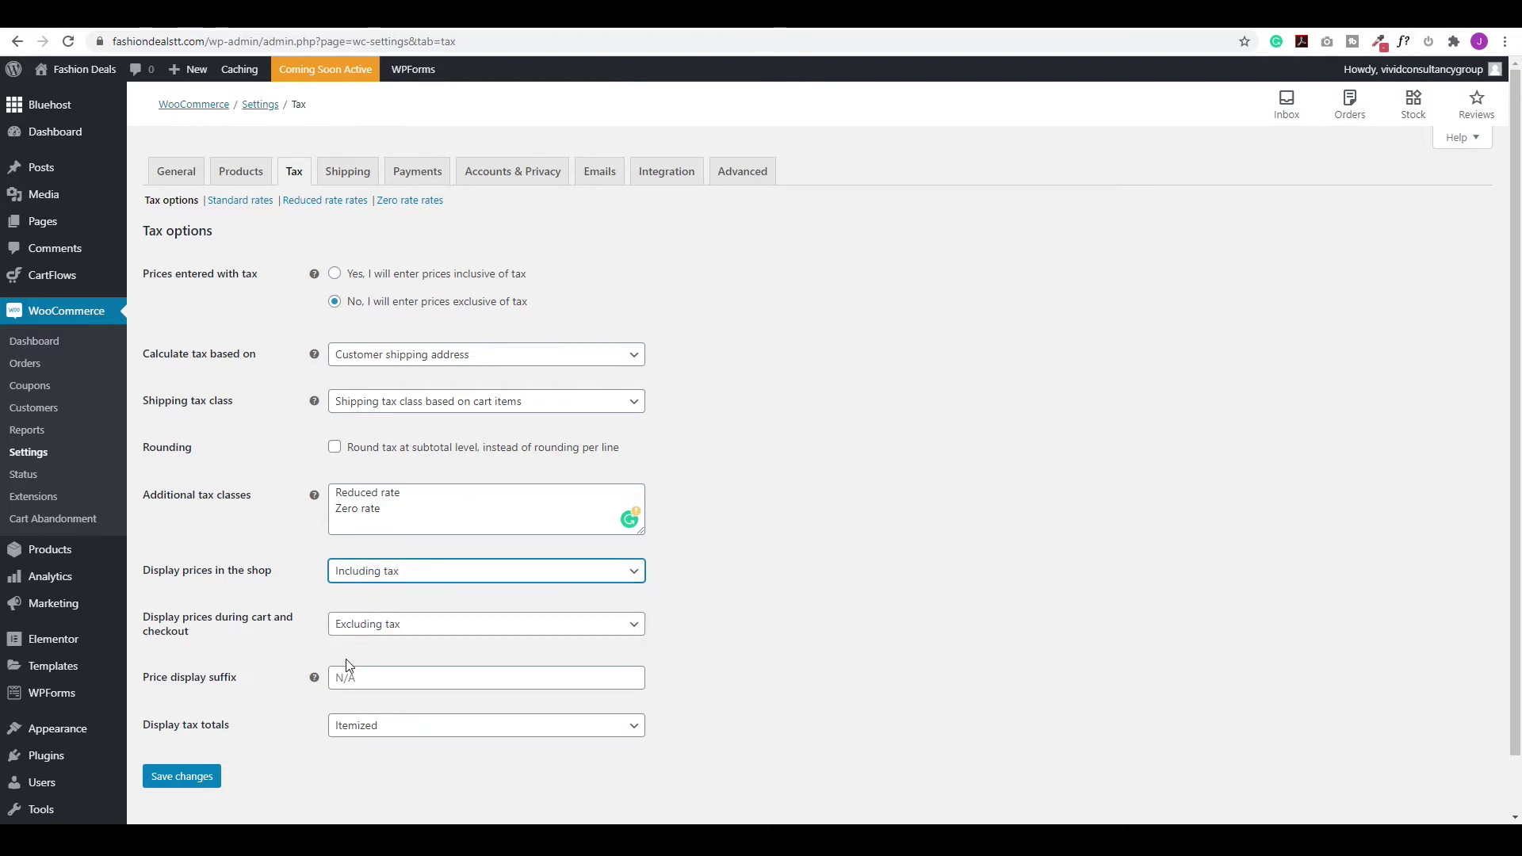
left_click(342, 679)
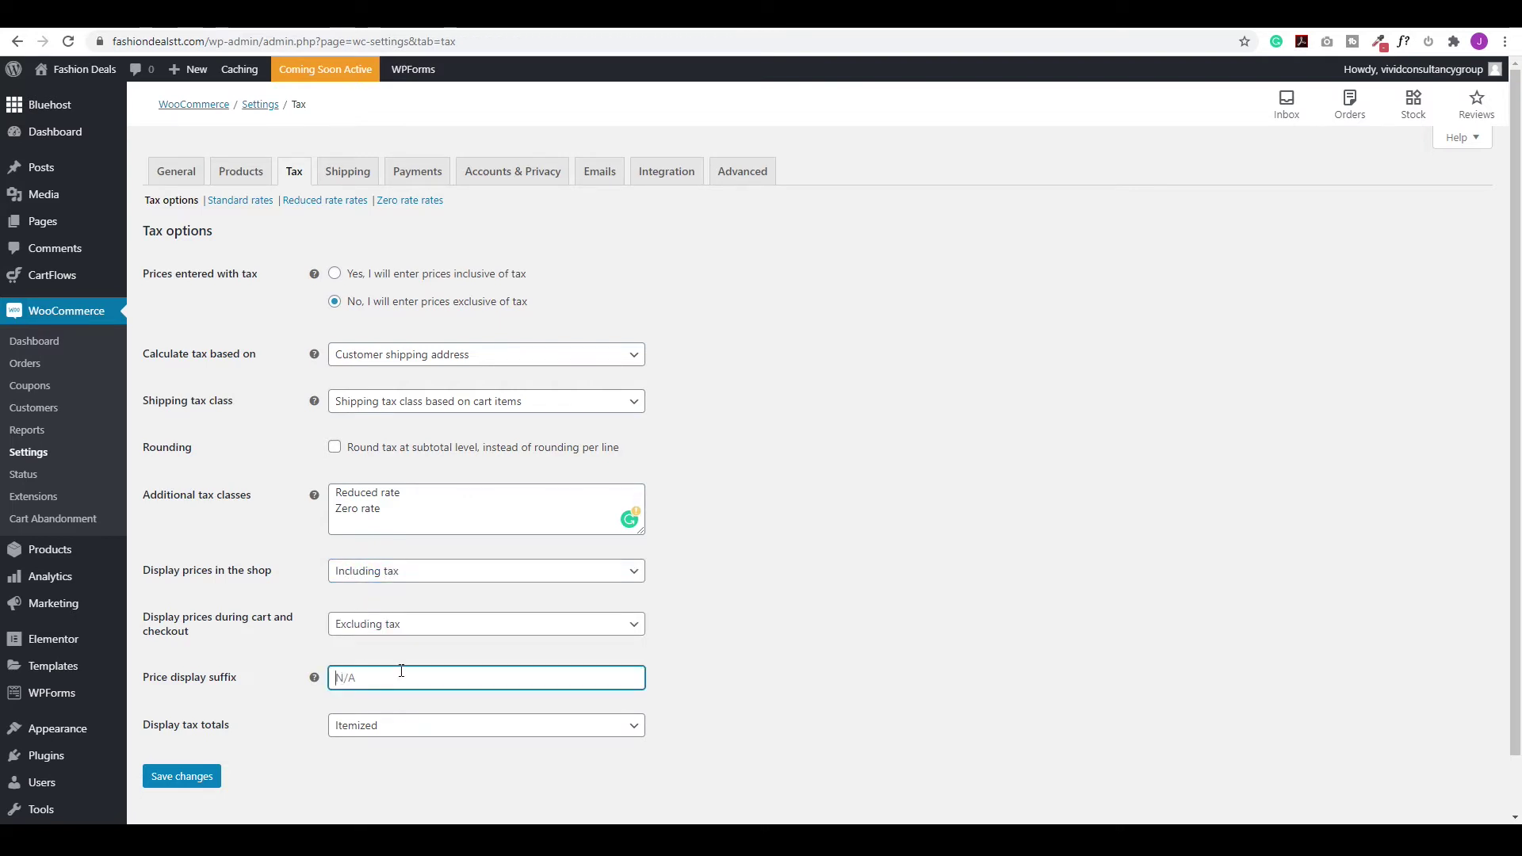
type("price includ")
left_click_drag(459, 678, 289, 677)
key("BackSpace")
left_click(402, 578)
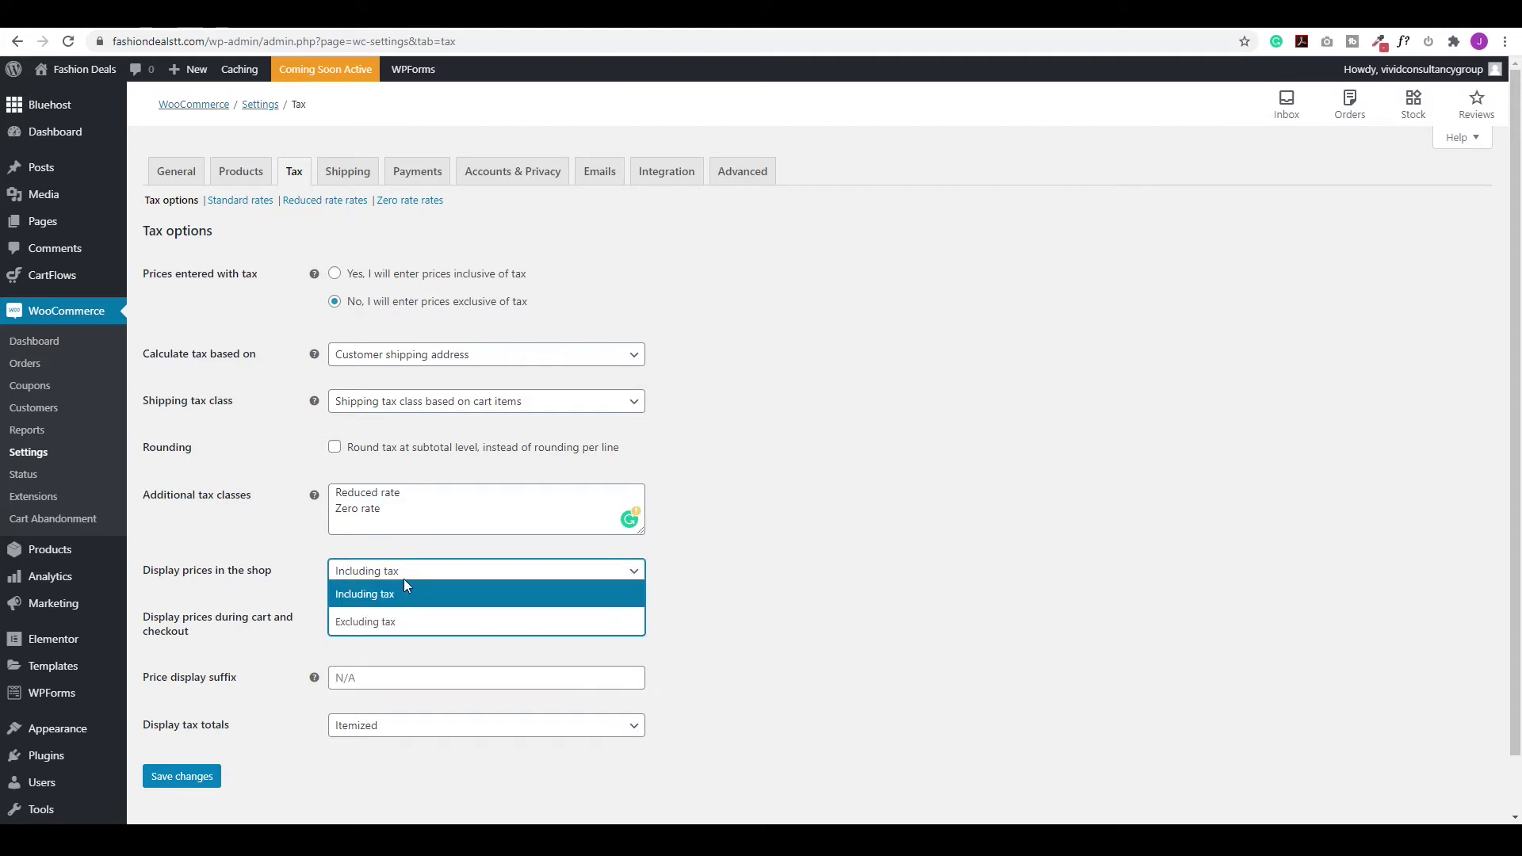
left_click(368, 624)
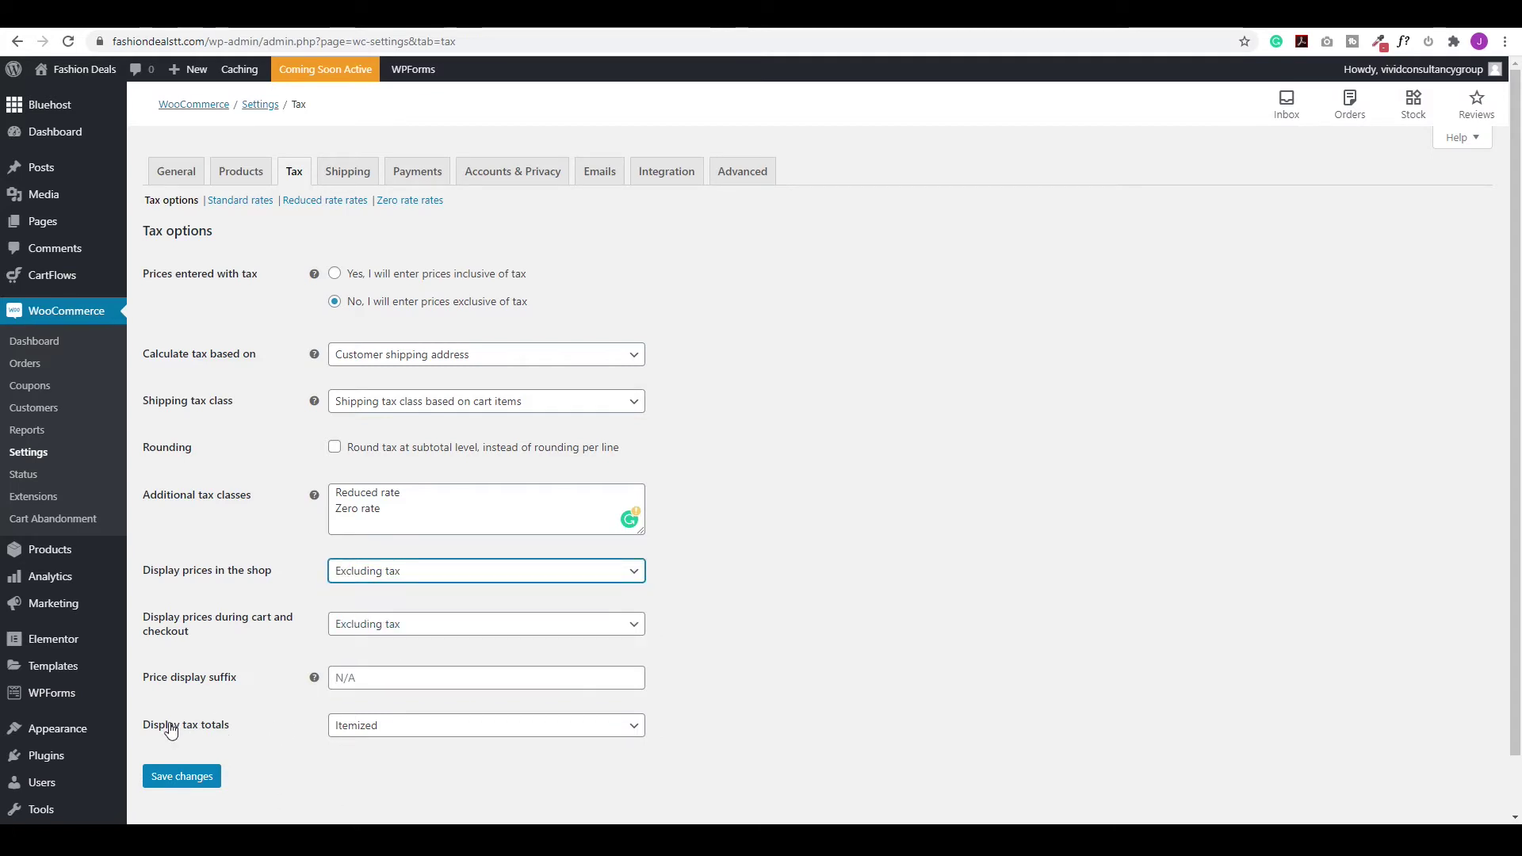
Keep the tax totals display on Itemized and save the tax options.
left_click(400, 728)
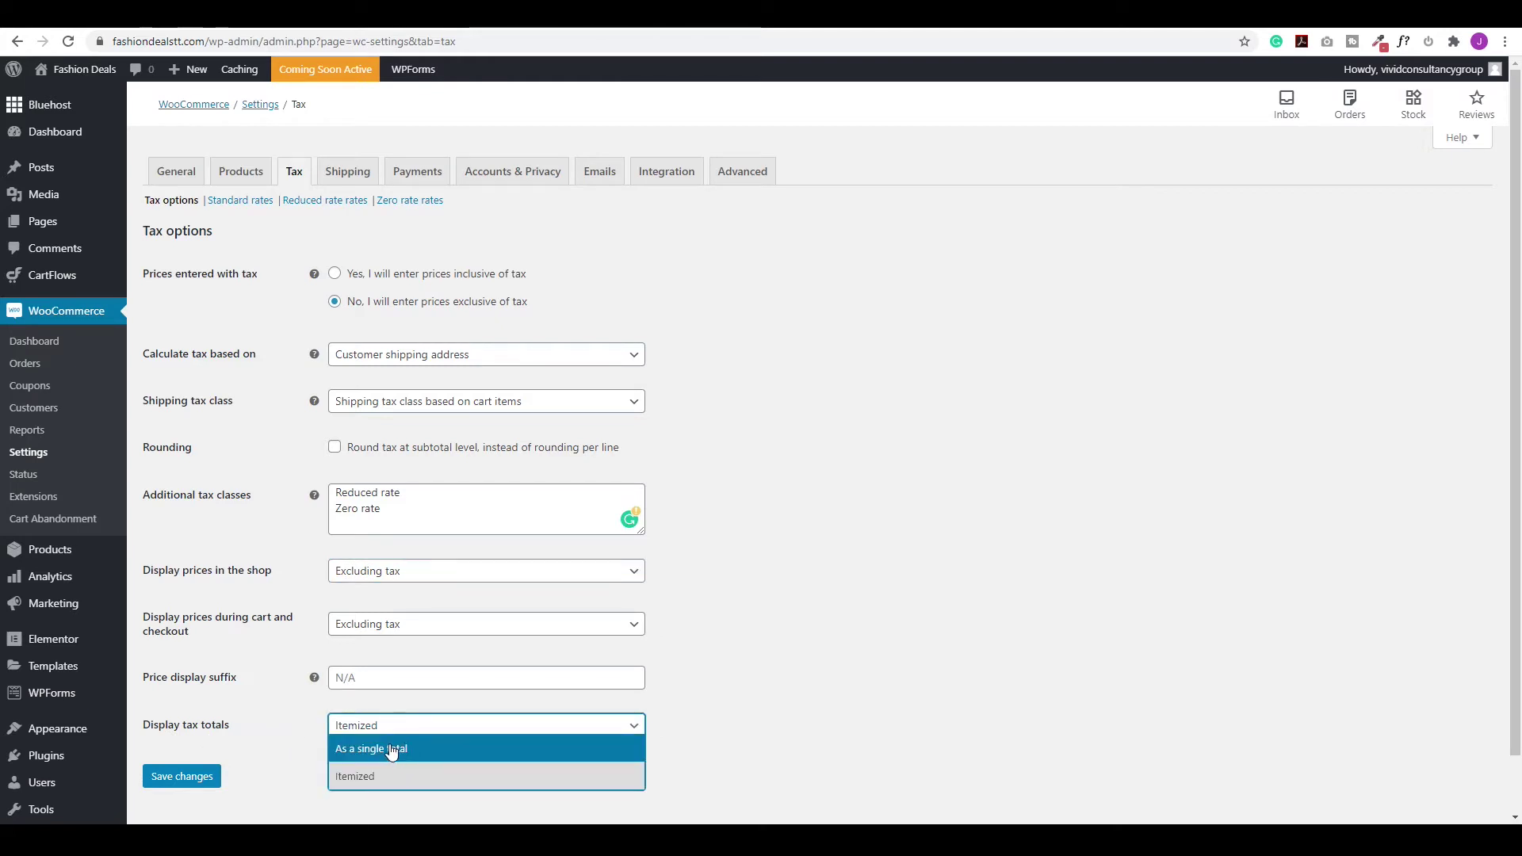
left_click(353, 776)
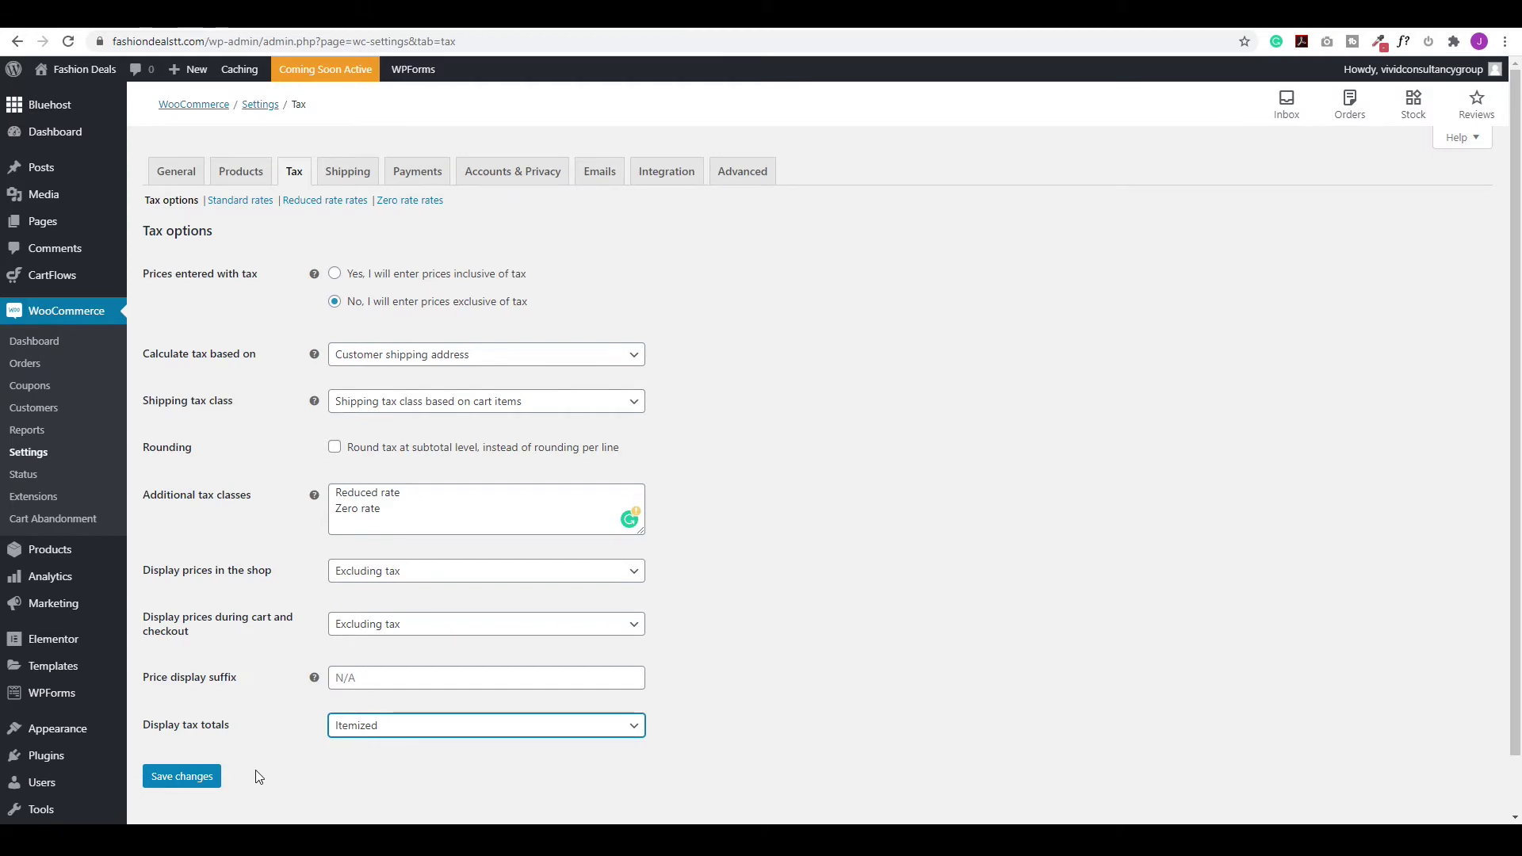
left_click(191, 778)
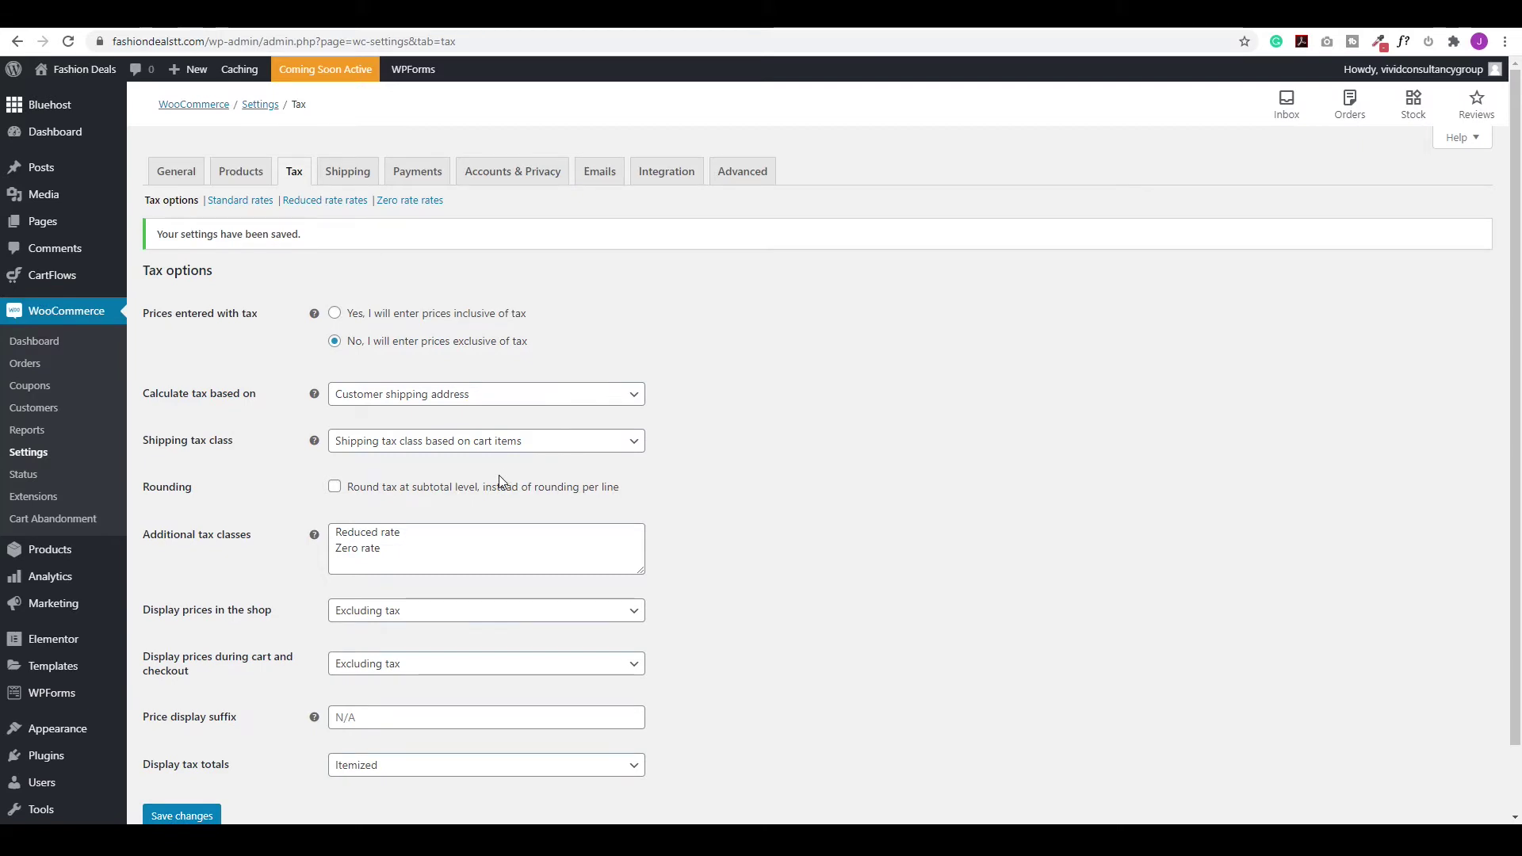
Insert a new row in the standard tax rates with the country code TT.
left_click(240, 200)
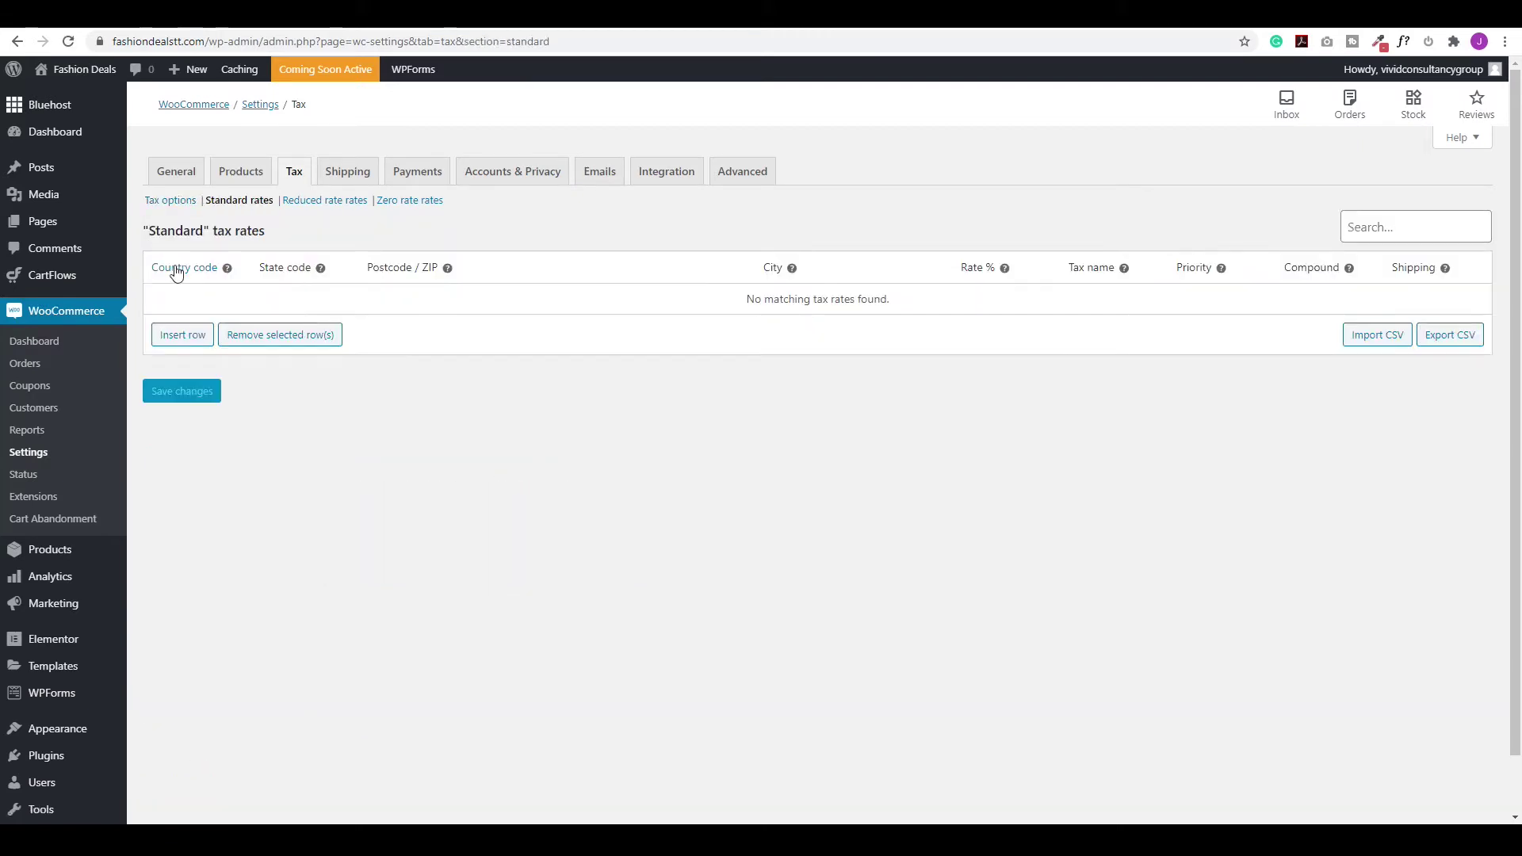
left_click(183, 336)
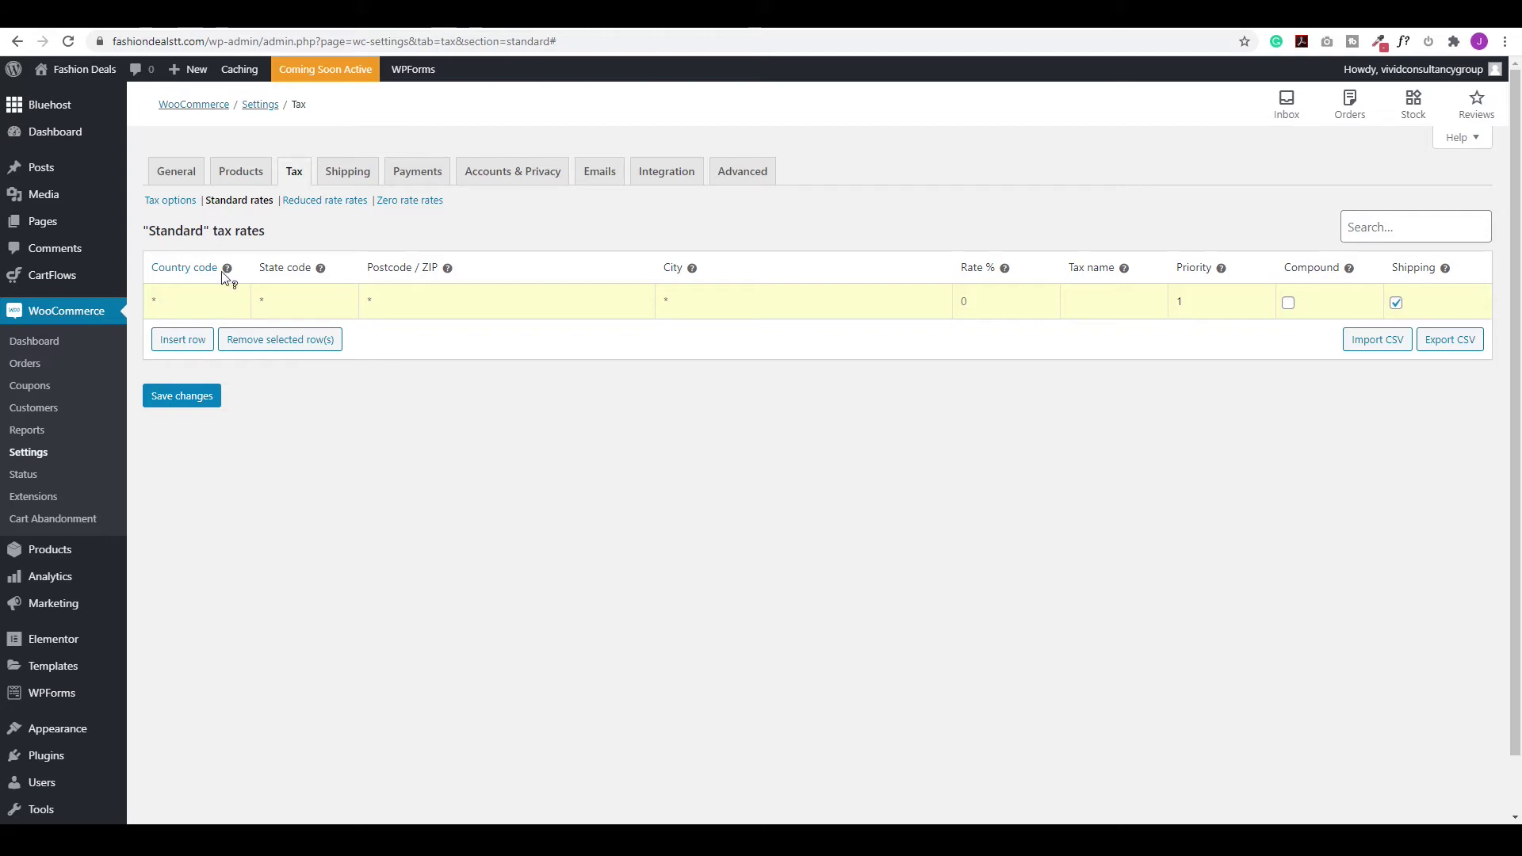
mouse_move(227, 272)
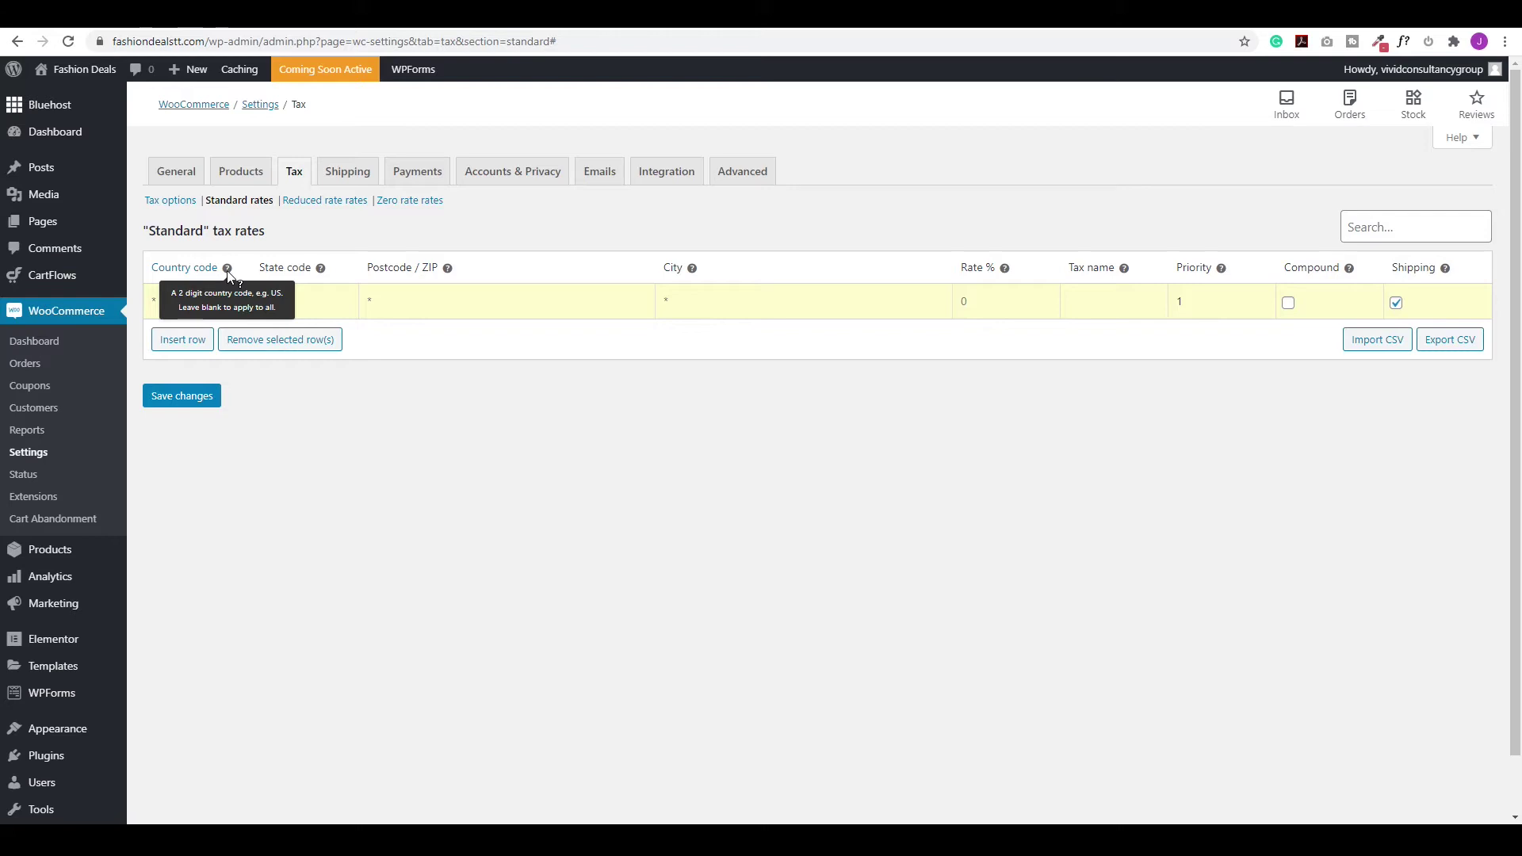
left_click(189, 300)
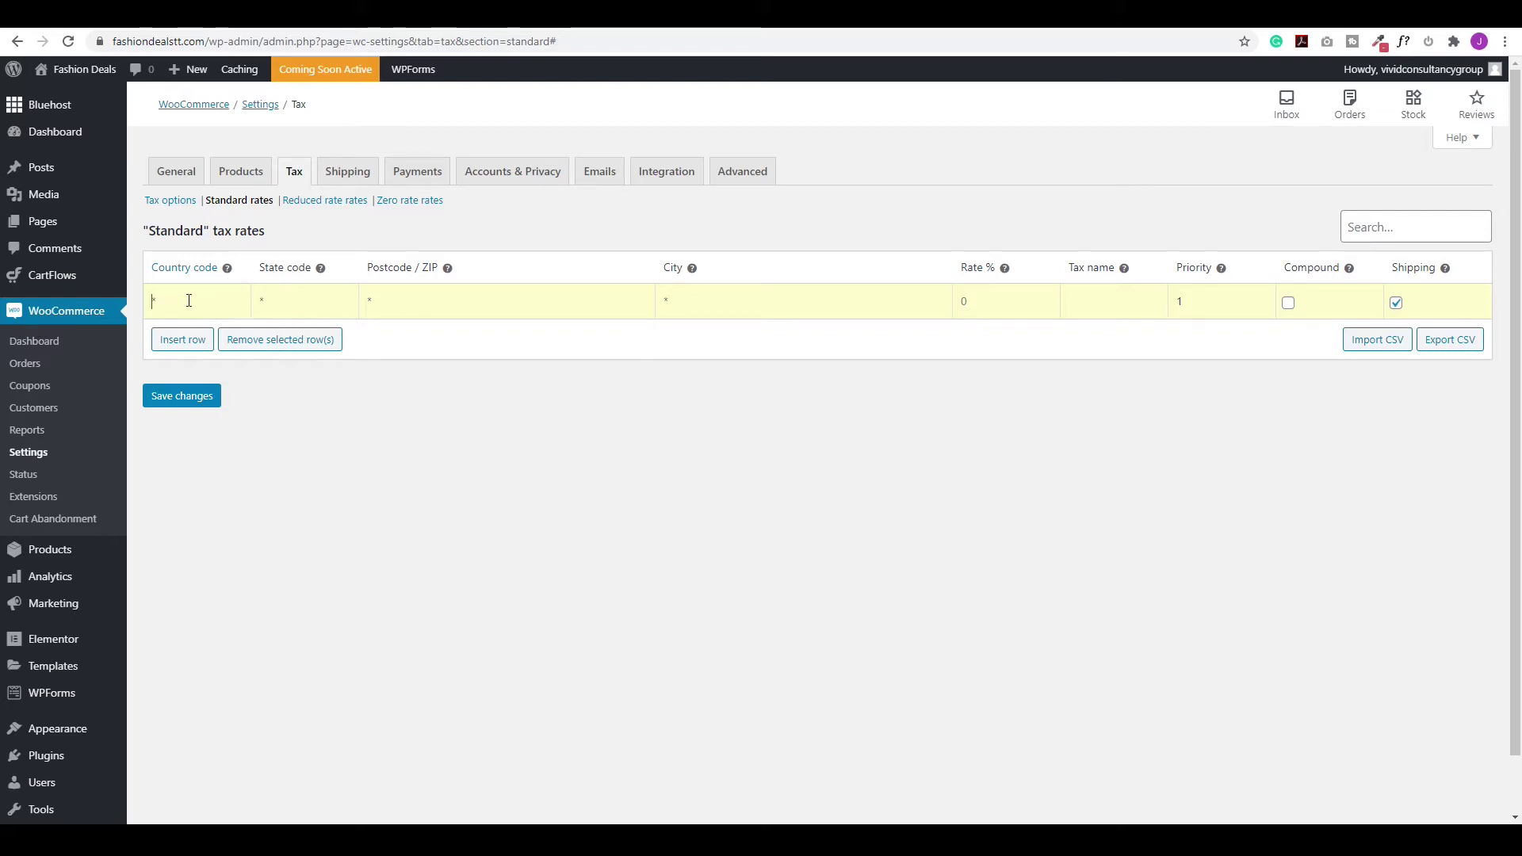
type("TT")
left_click(256, 296)
Set the TT tax row's rate to 12.5% with the tax name VAT, and save the standard rates.
left_click(988, 299)
type("12")
type("VAT")
left_click(197, 396)
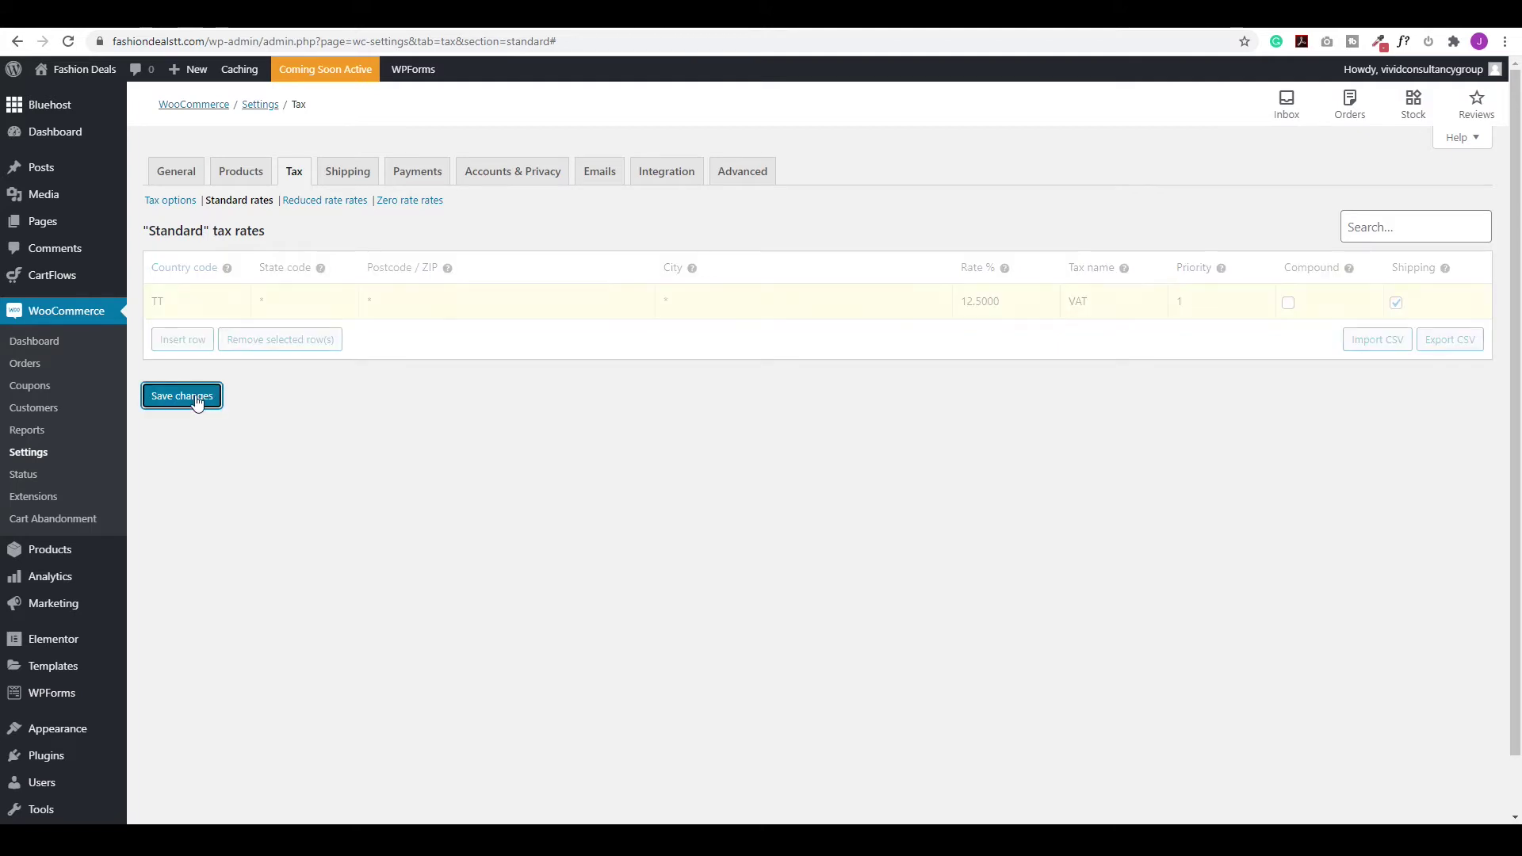
Add a shipping zone named Local that covers the region Trinidad and Tobago.
left_click(346, 175)
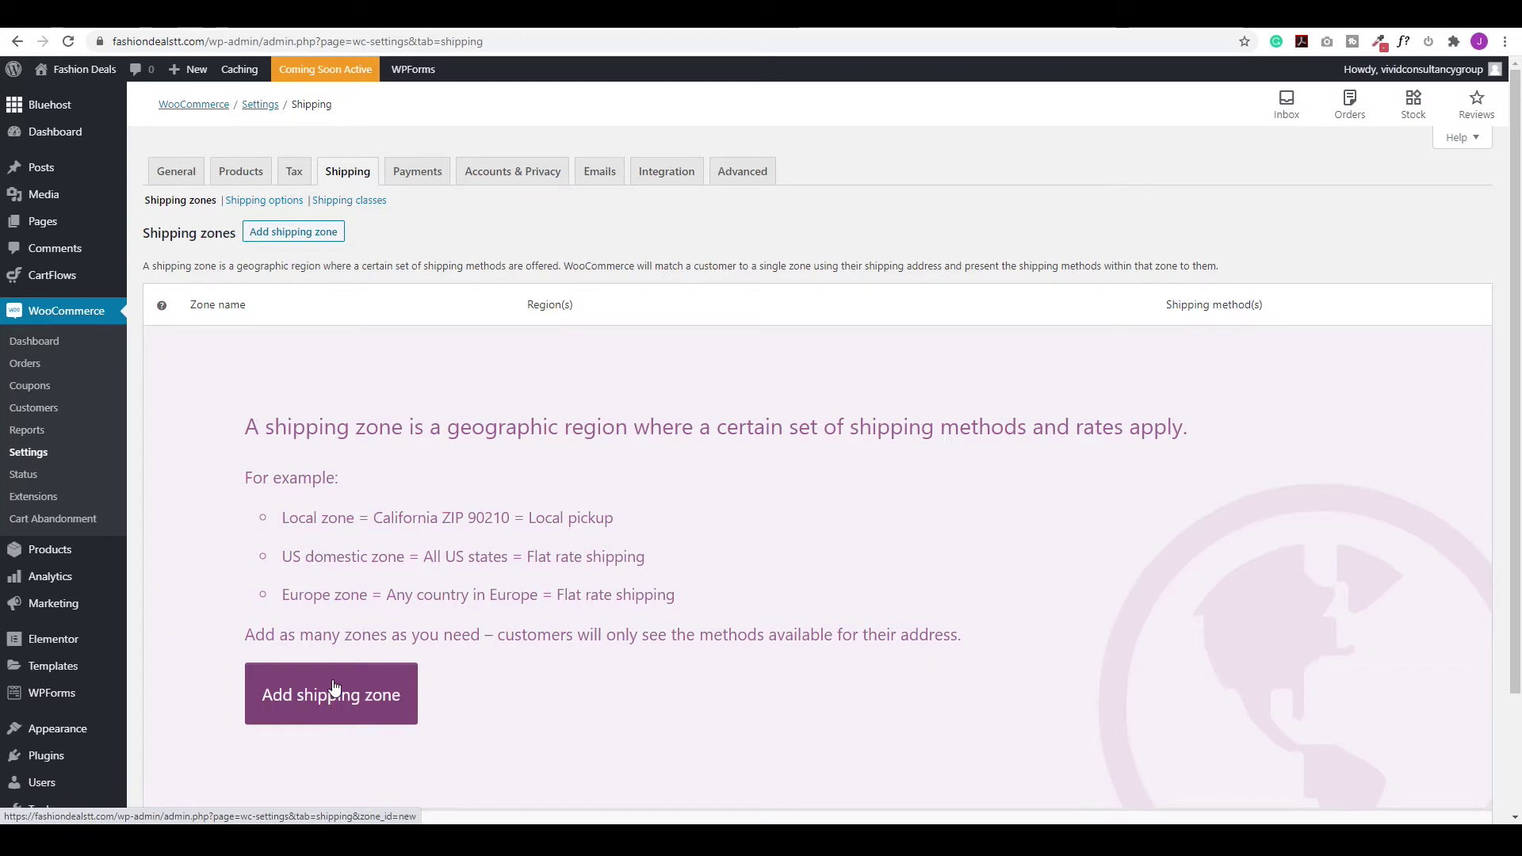
left_click(280, 234)
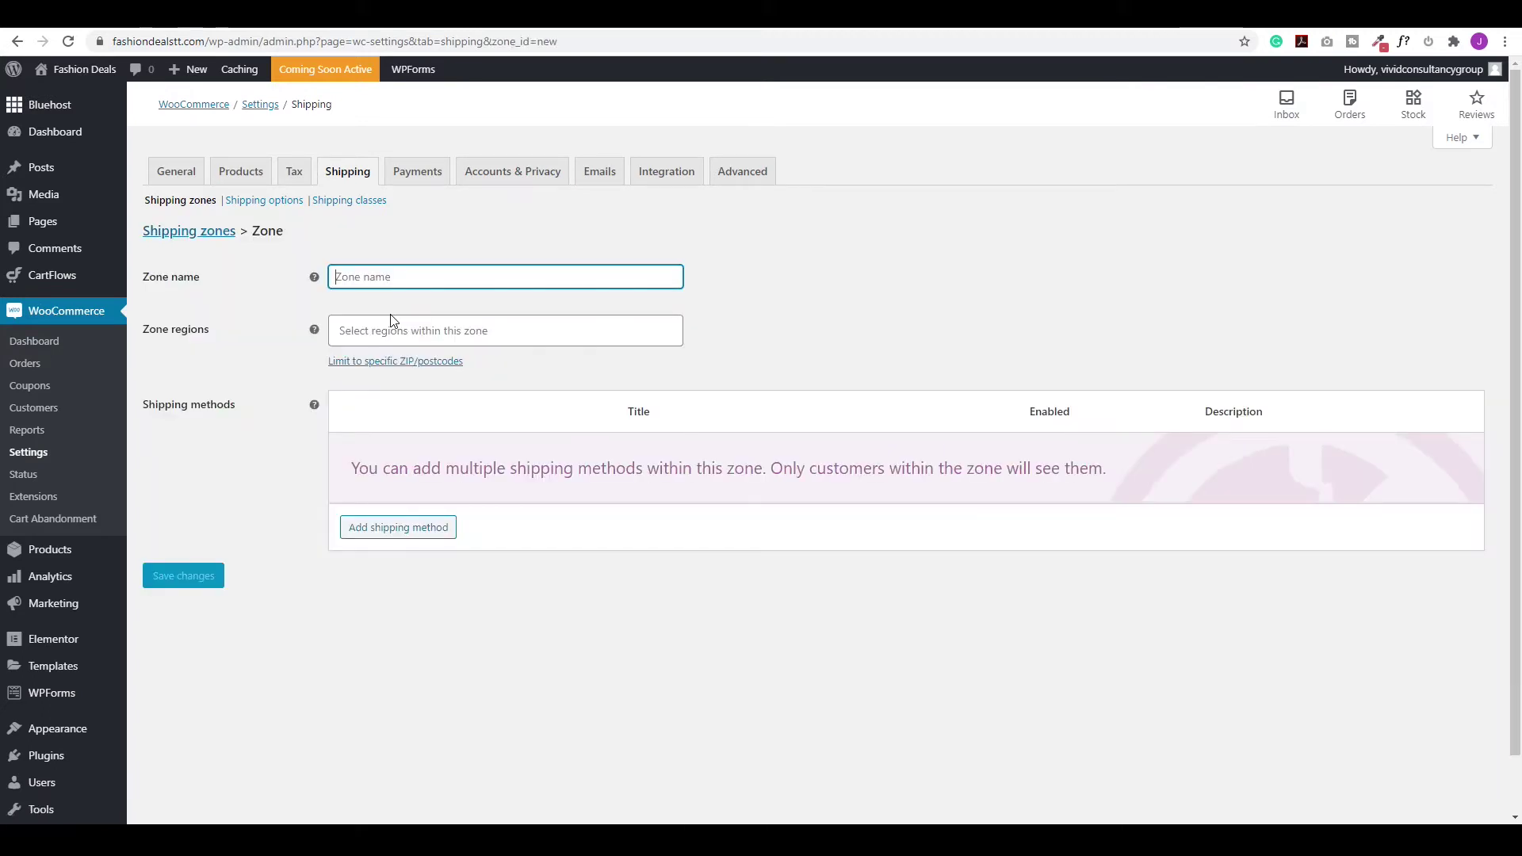
type("Local")
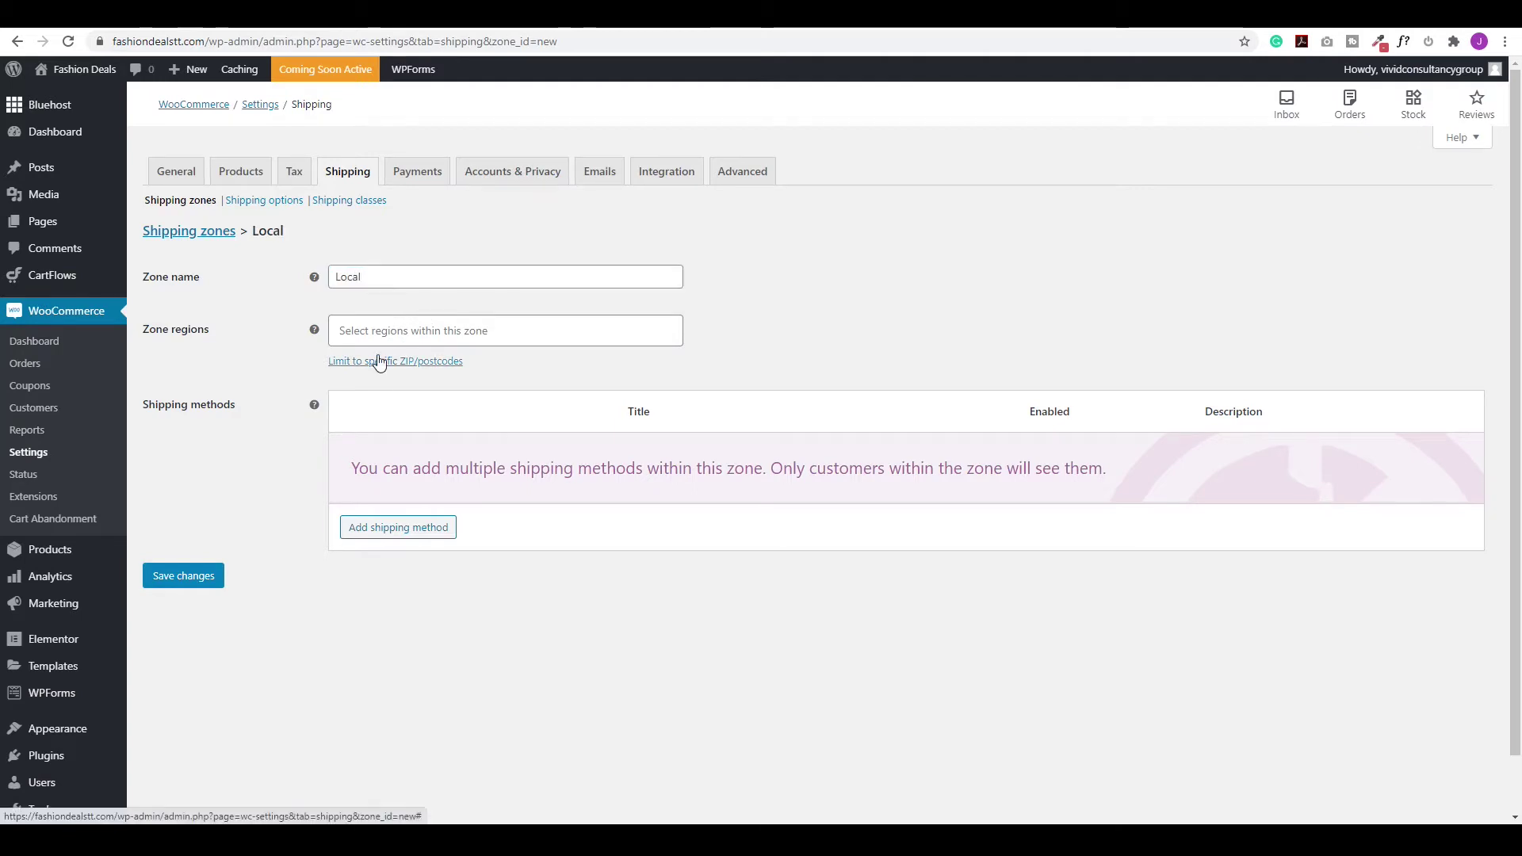
left_click(389, 332)
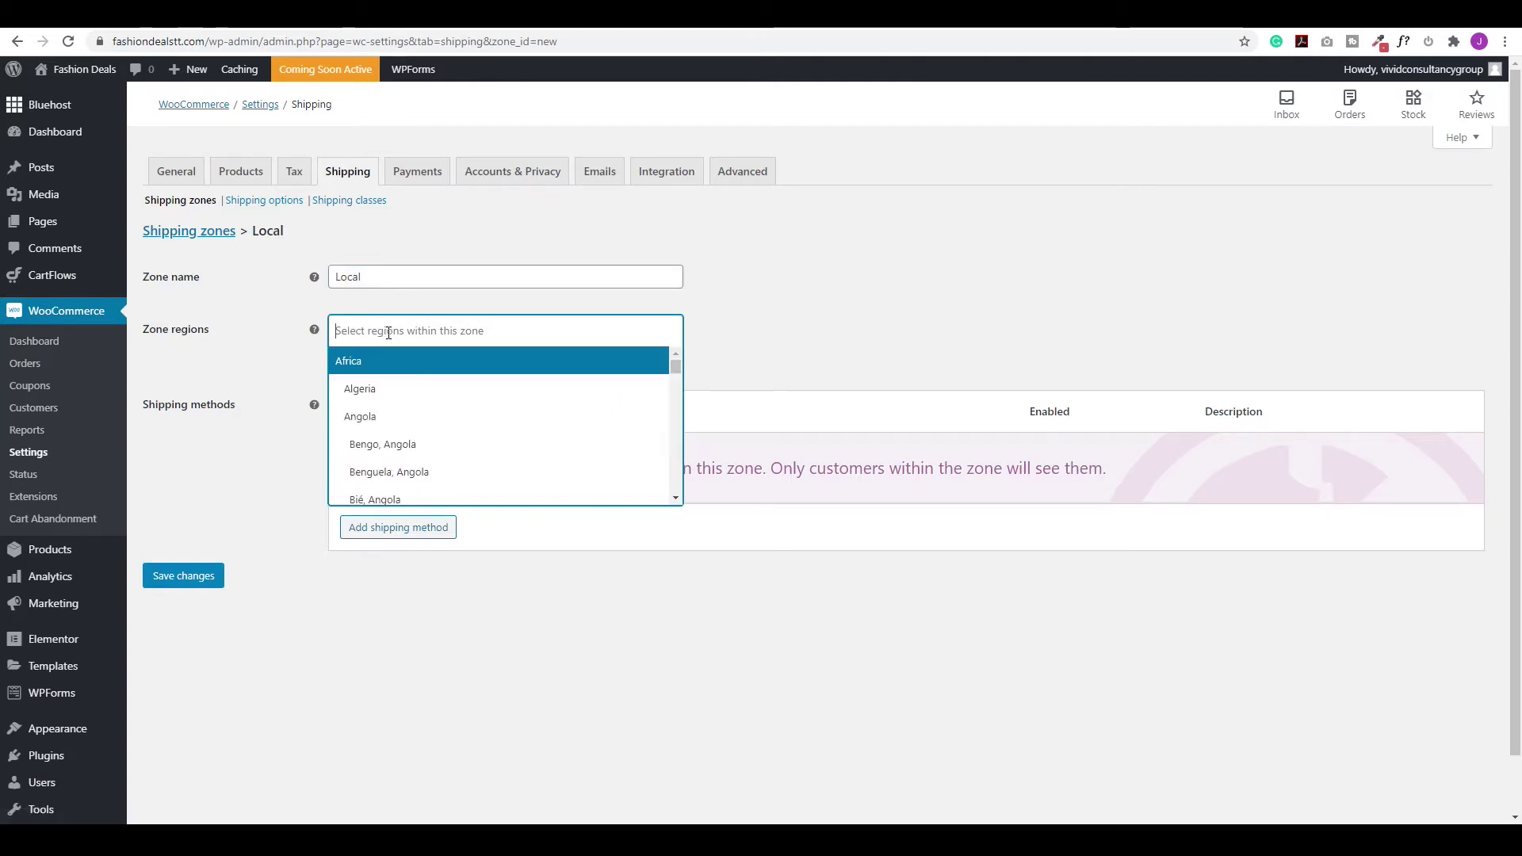
type("Trinida")
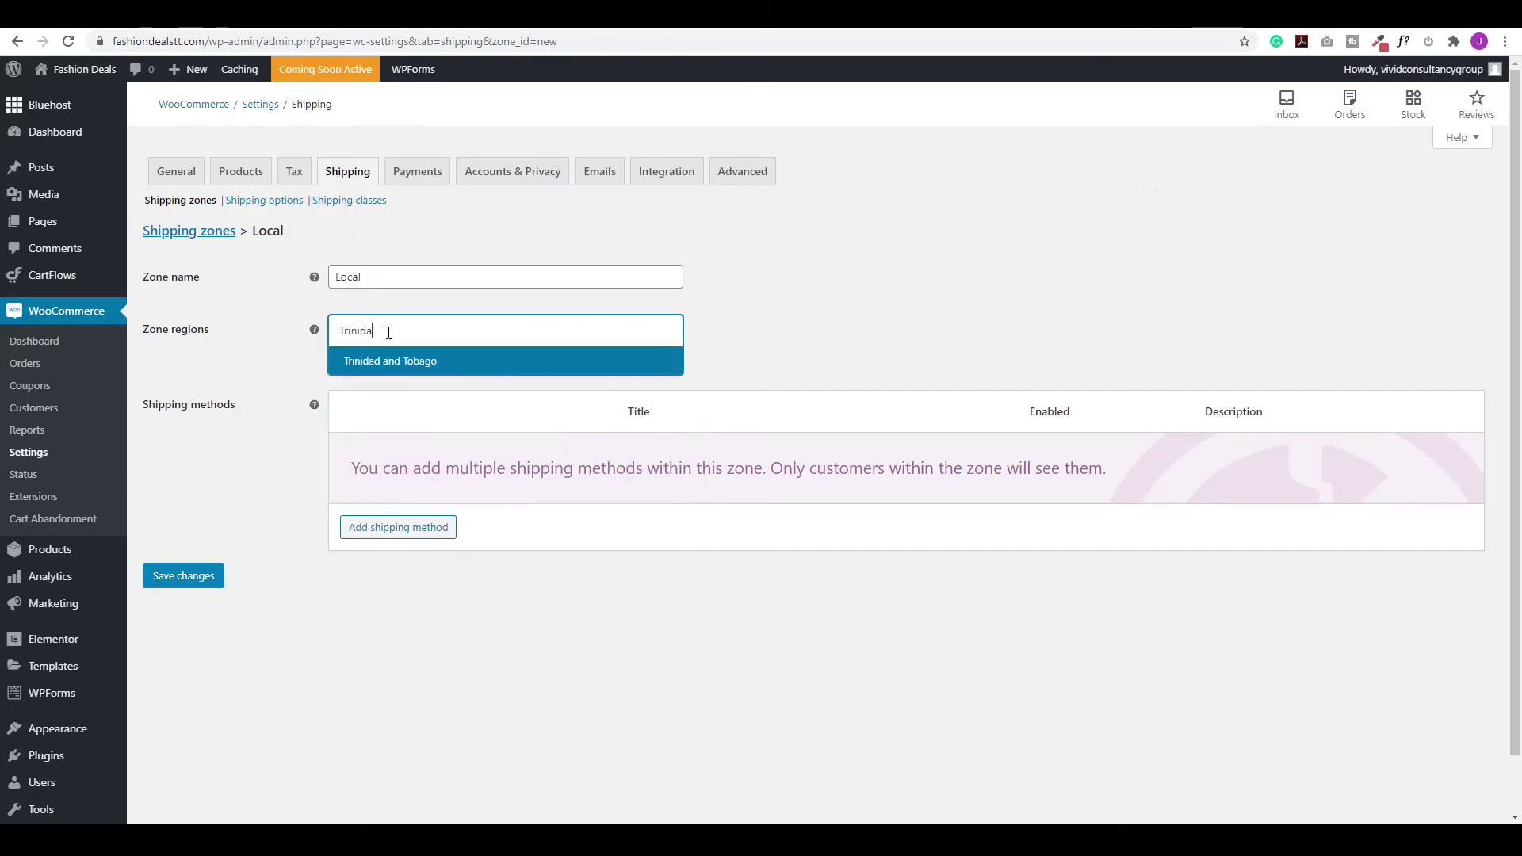
key("Return")
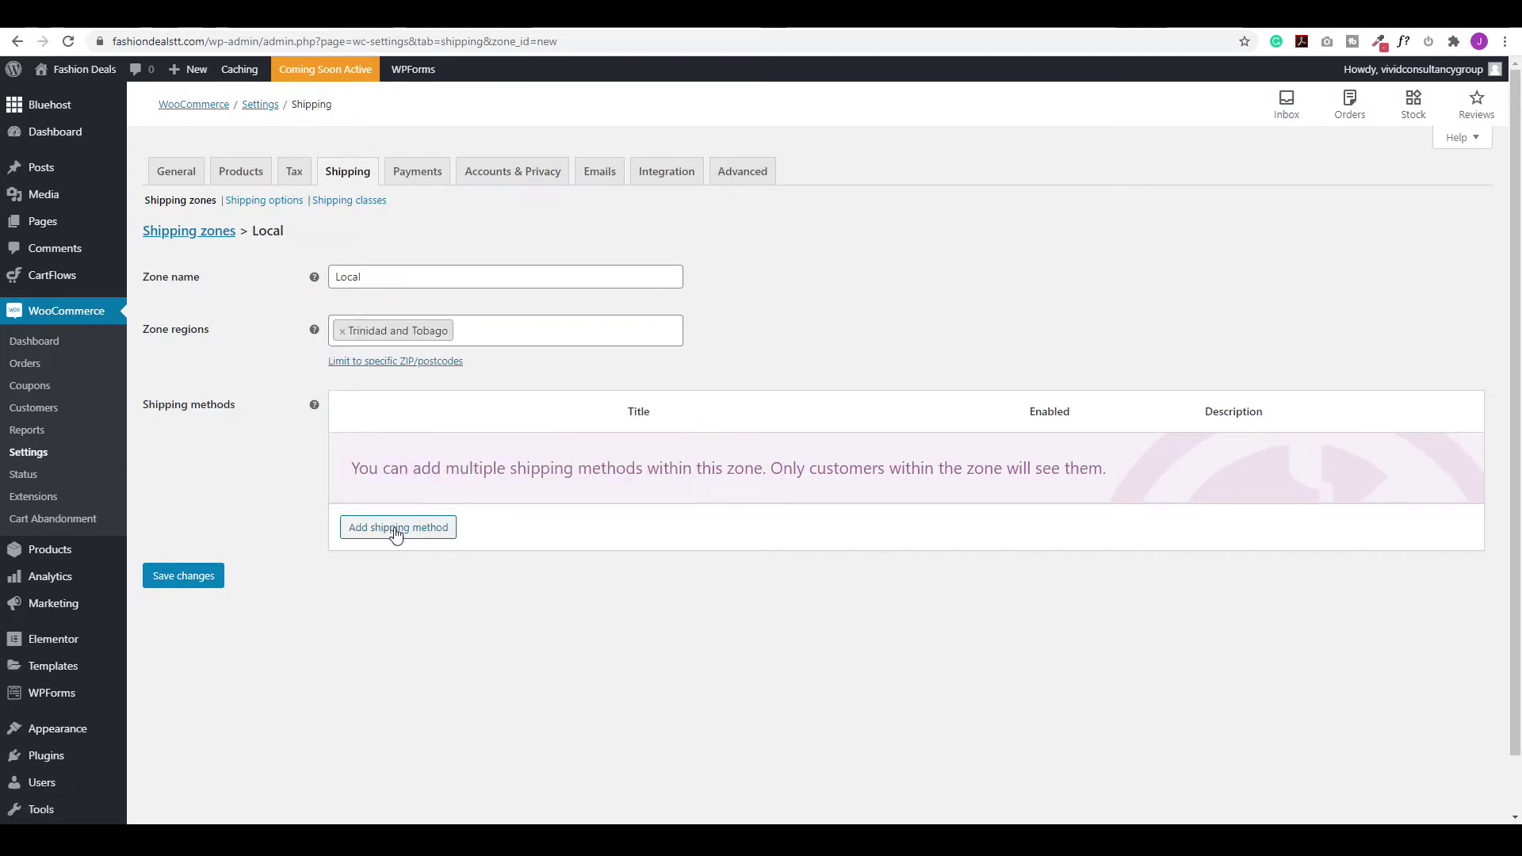
Add the Flat rate shipping method to the Local zone.
left_click(396, 530)
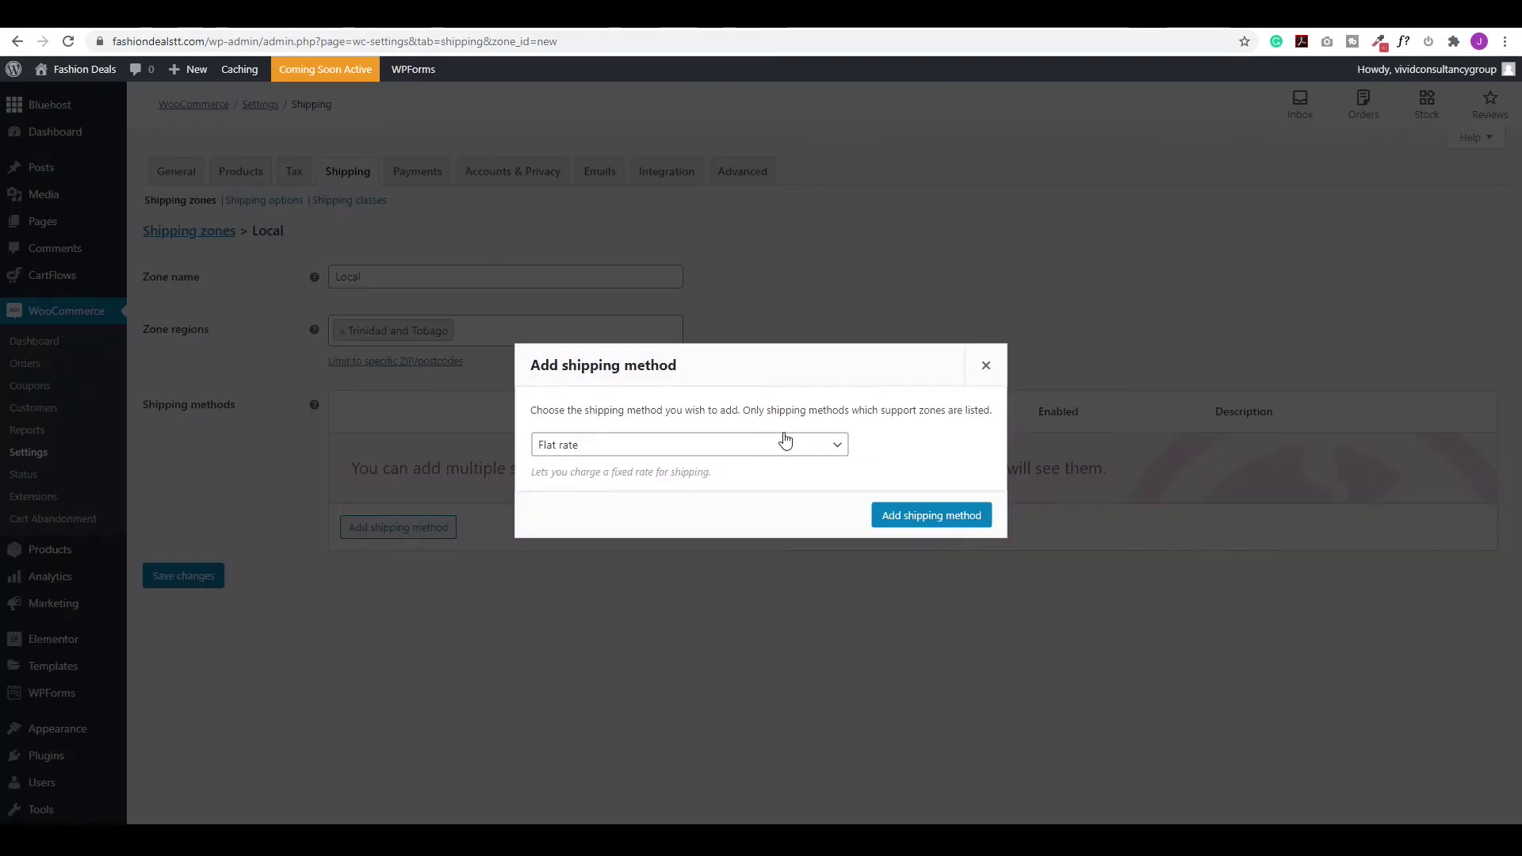
left_click(807, 446)
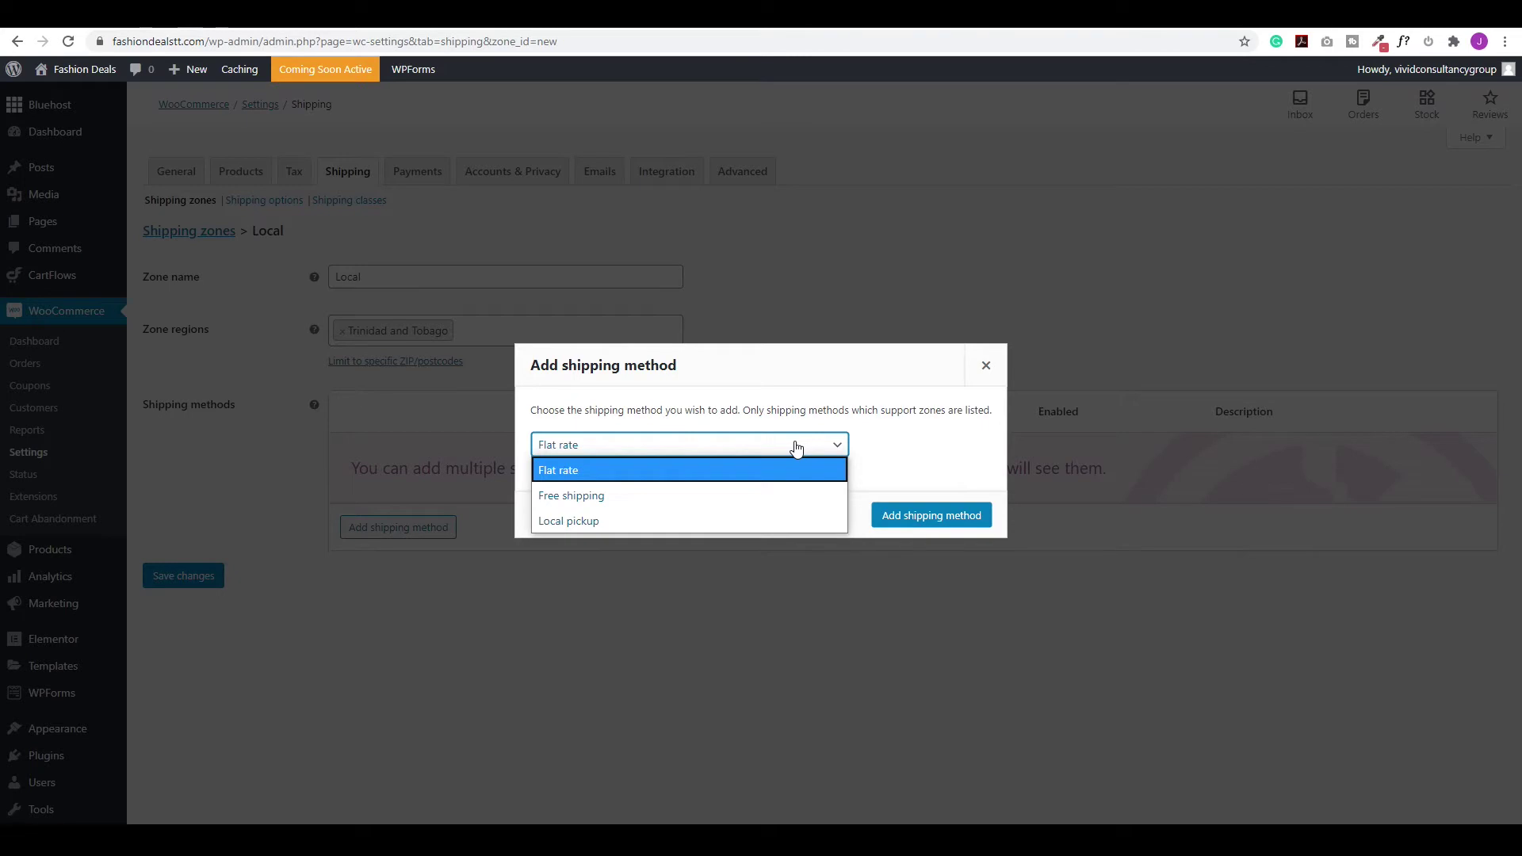
left_click(797, 446)
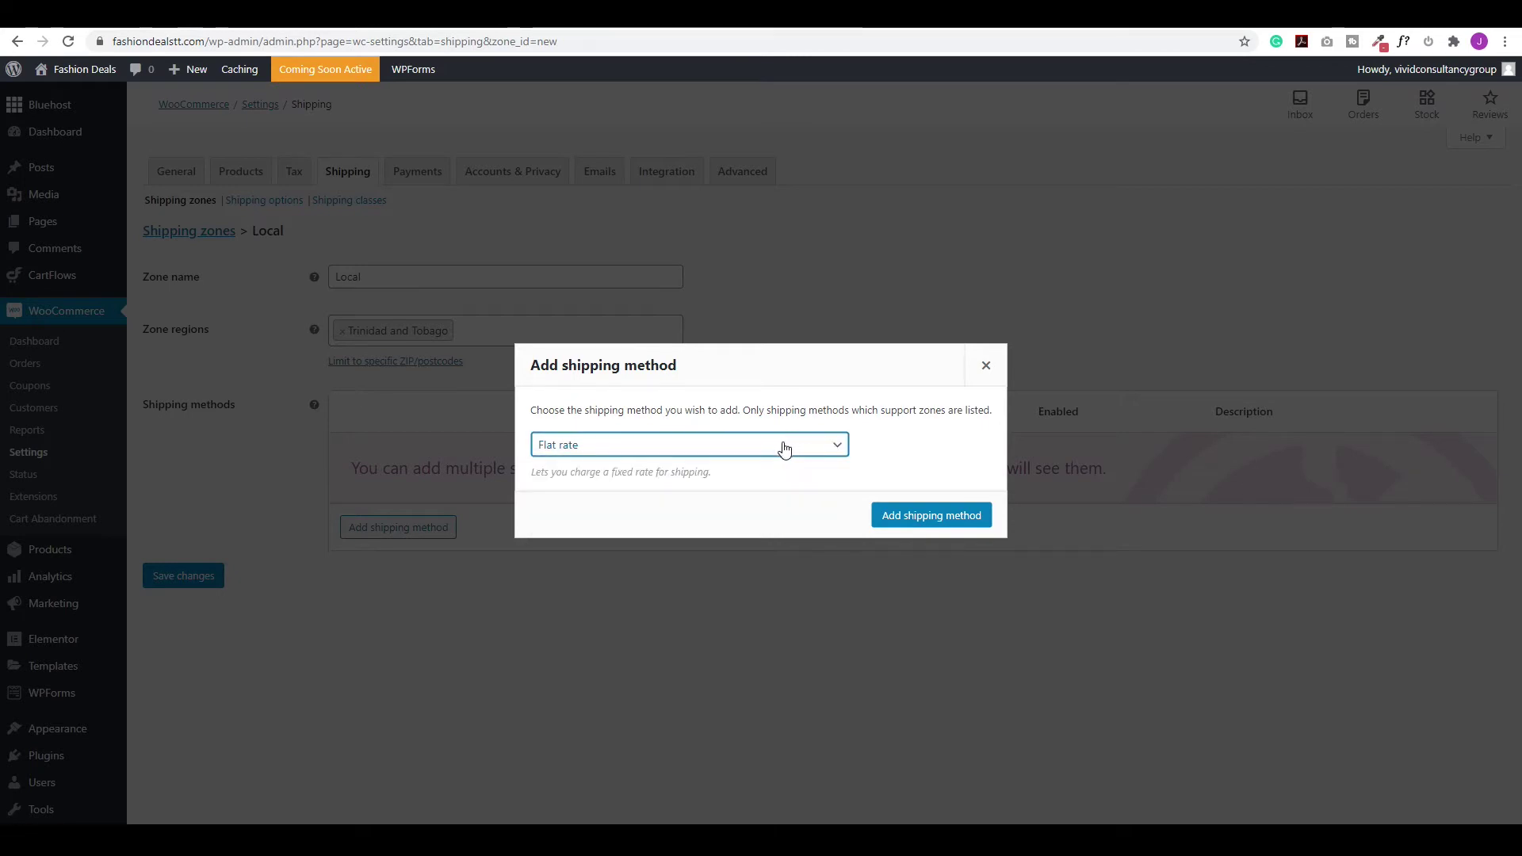
left_click(931, 517)
Add the Free shipping and Local pickup methods to the Local zone.
left_click(391, 520)
left_click(693, 440)
left_click(608, 496)
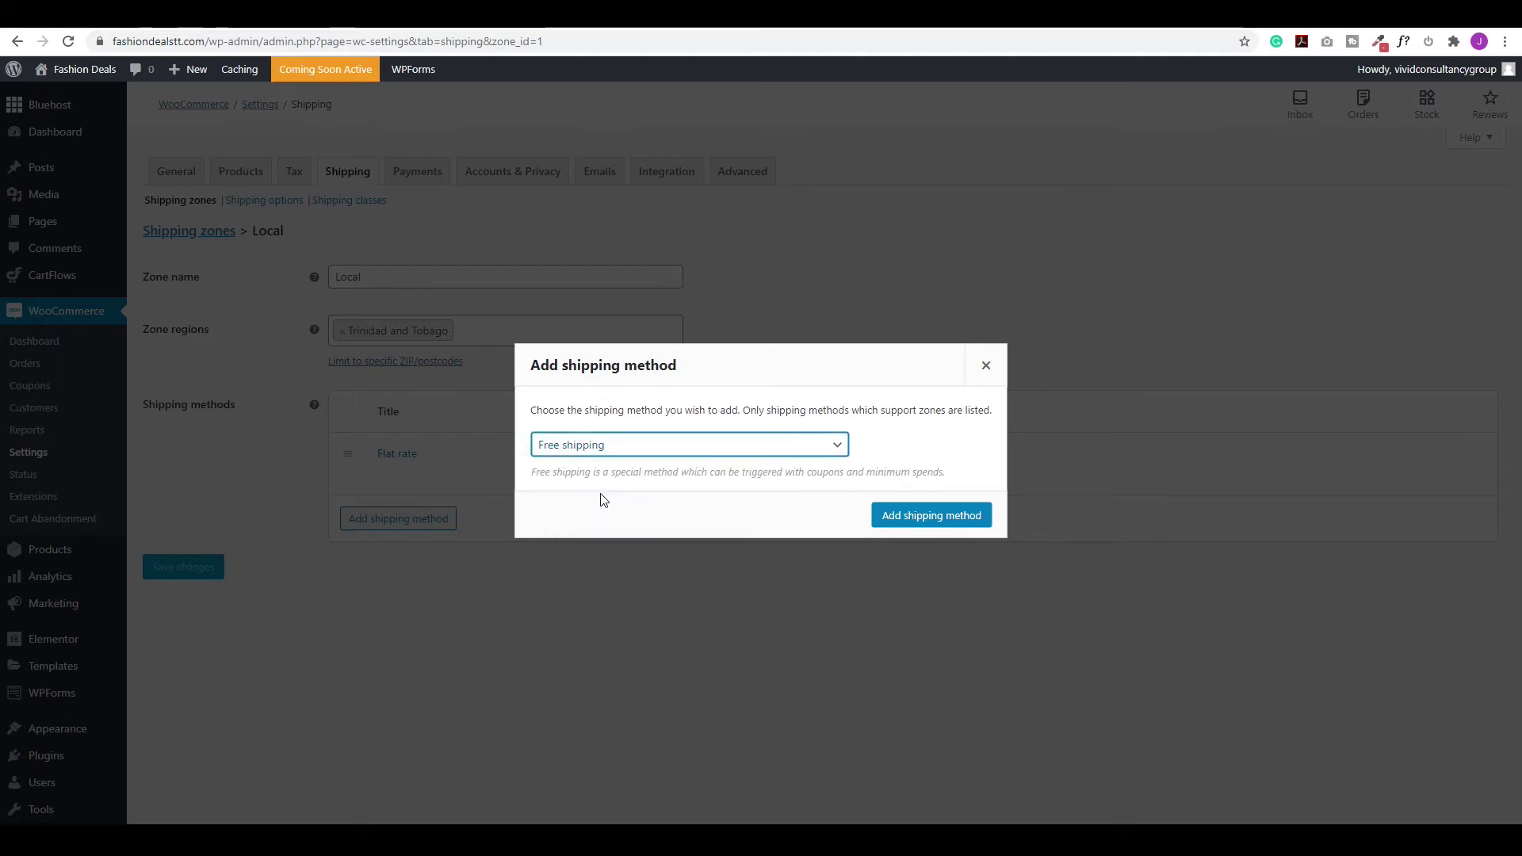
left_click(888, 516)
left_click(663, 452)
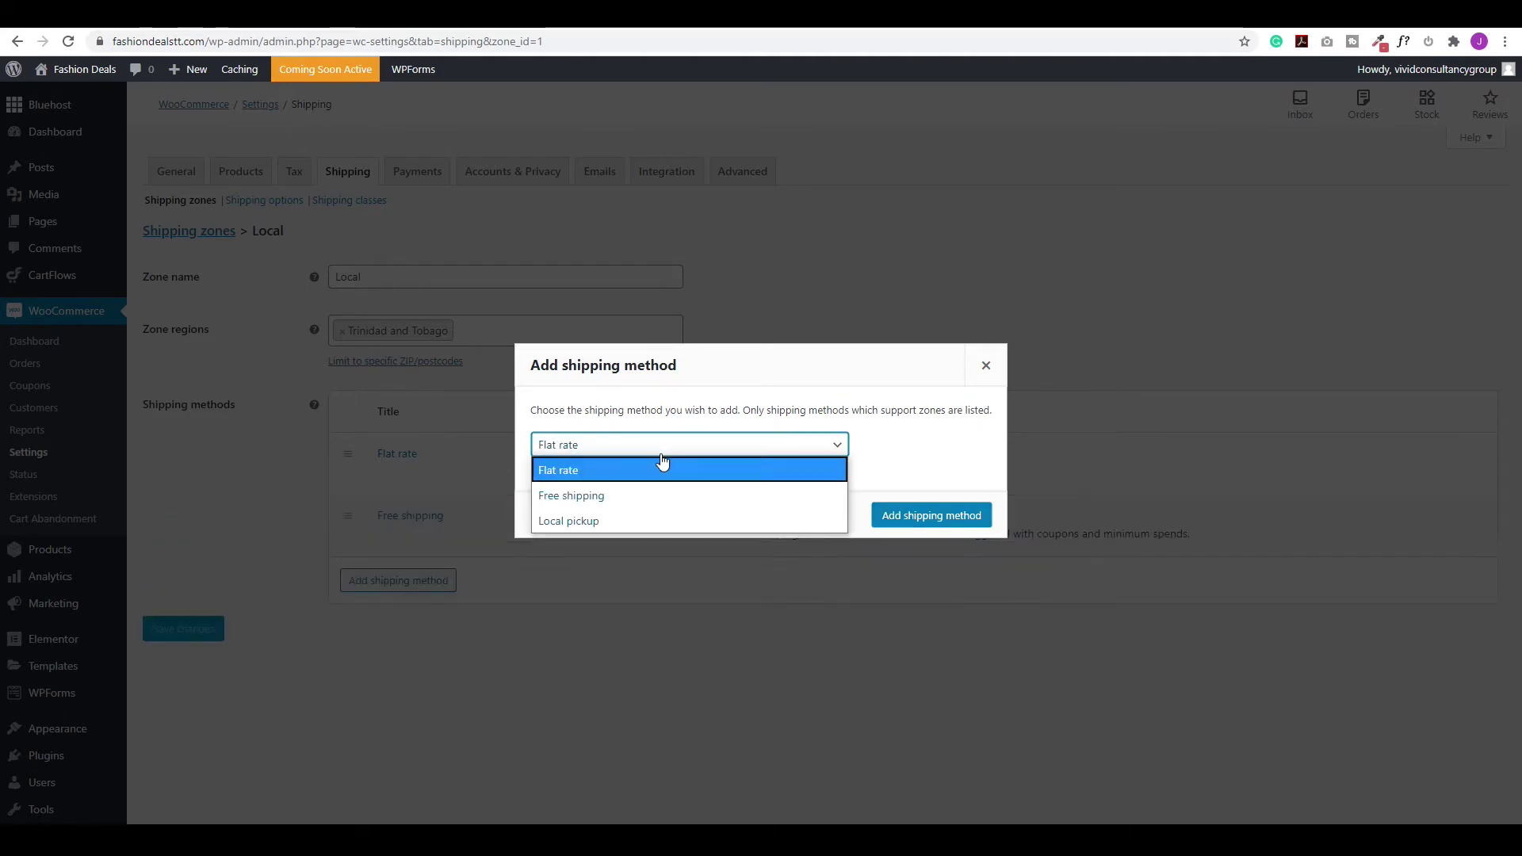
left_click(593, 523)
key("Return")
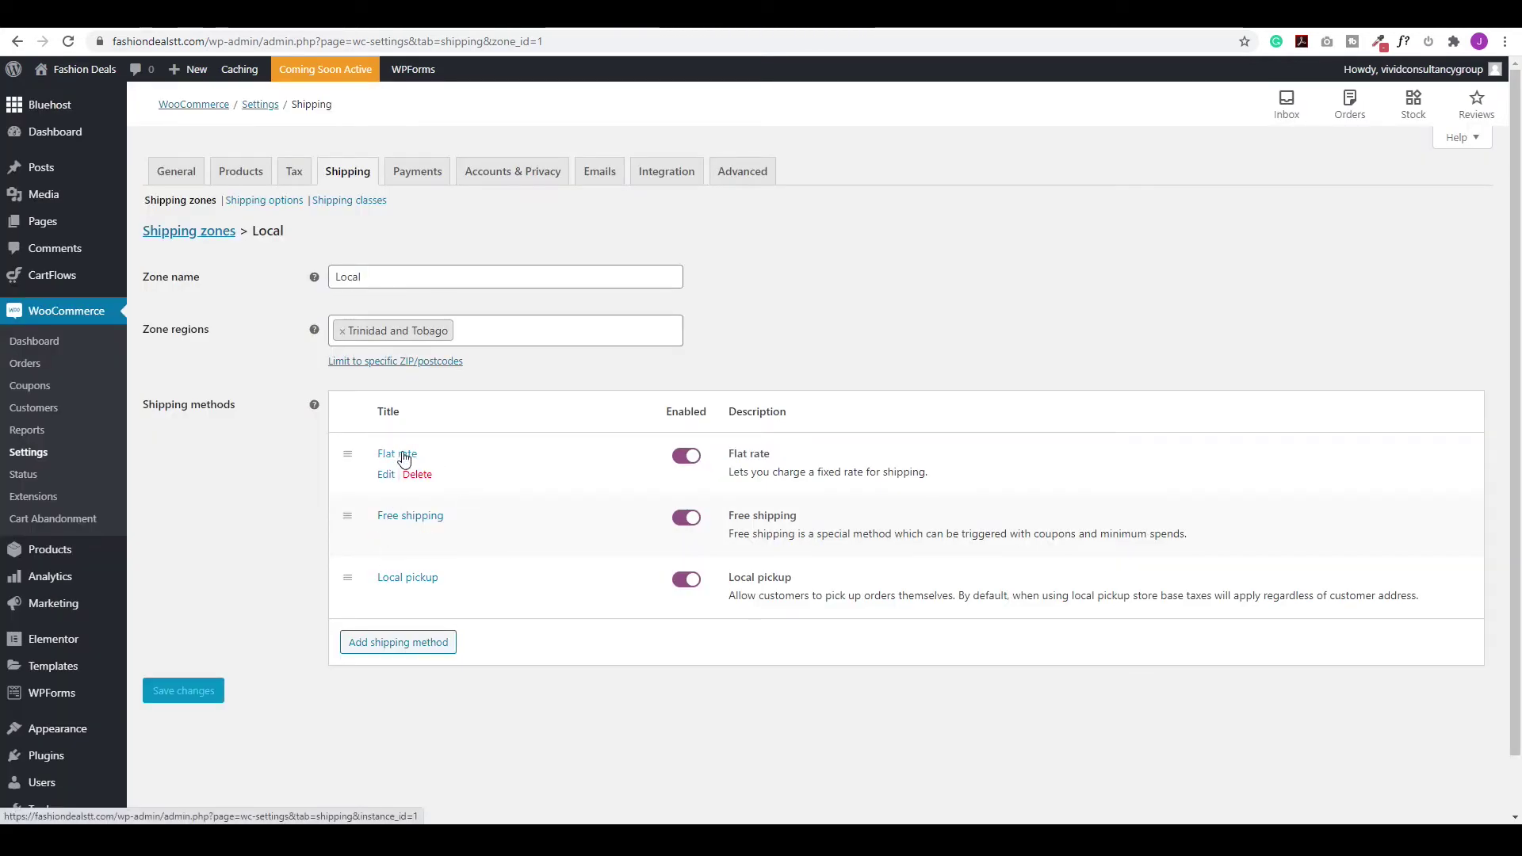
Set the cost of the Flat rate shipping method to 50 and save its settings.
left_click(385, 475)
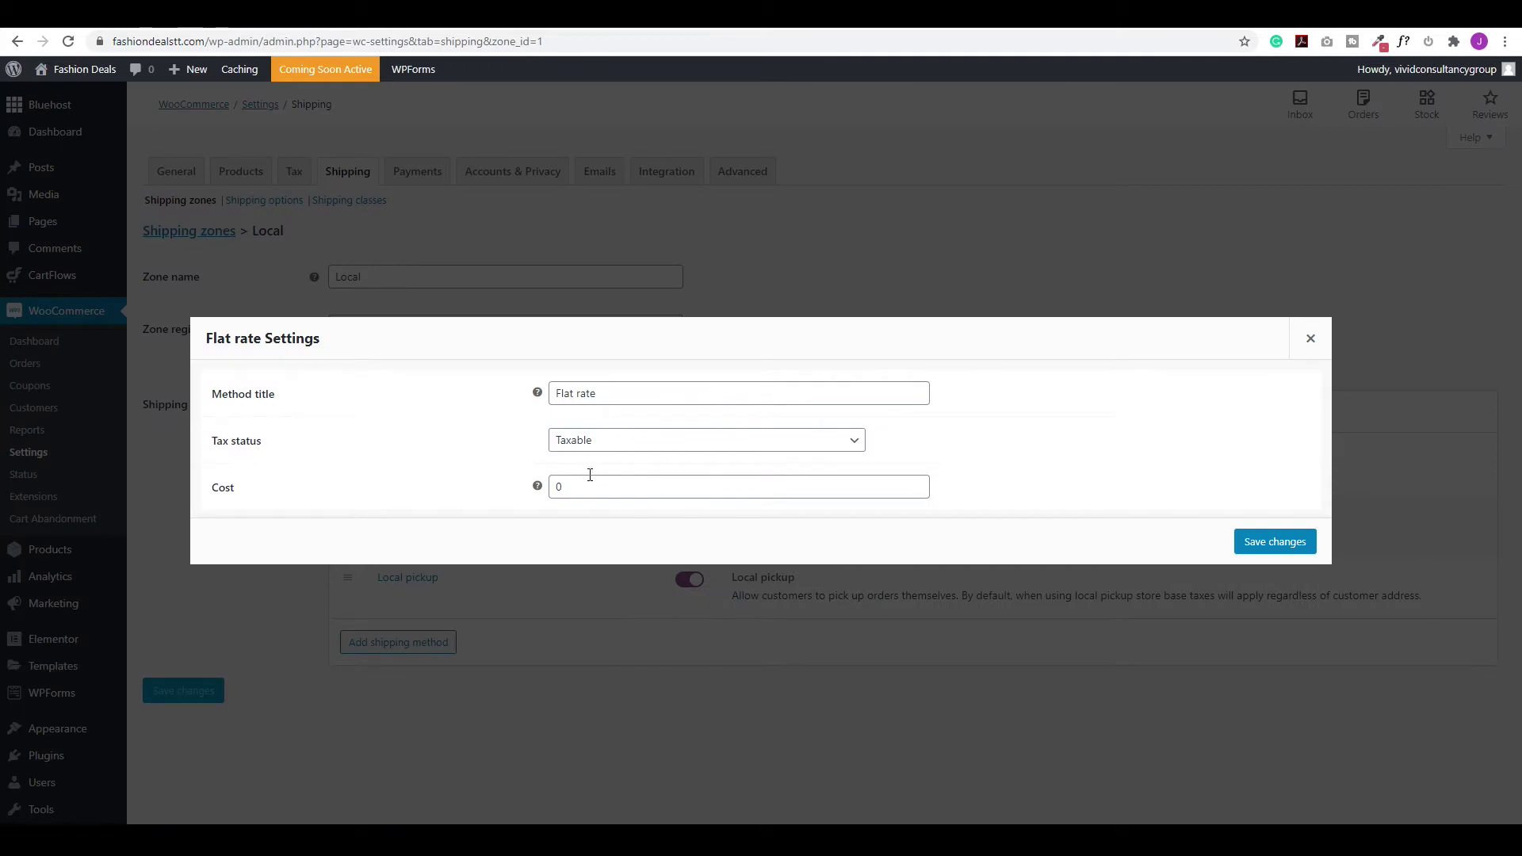
double_click(570, 490)
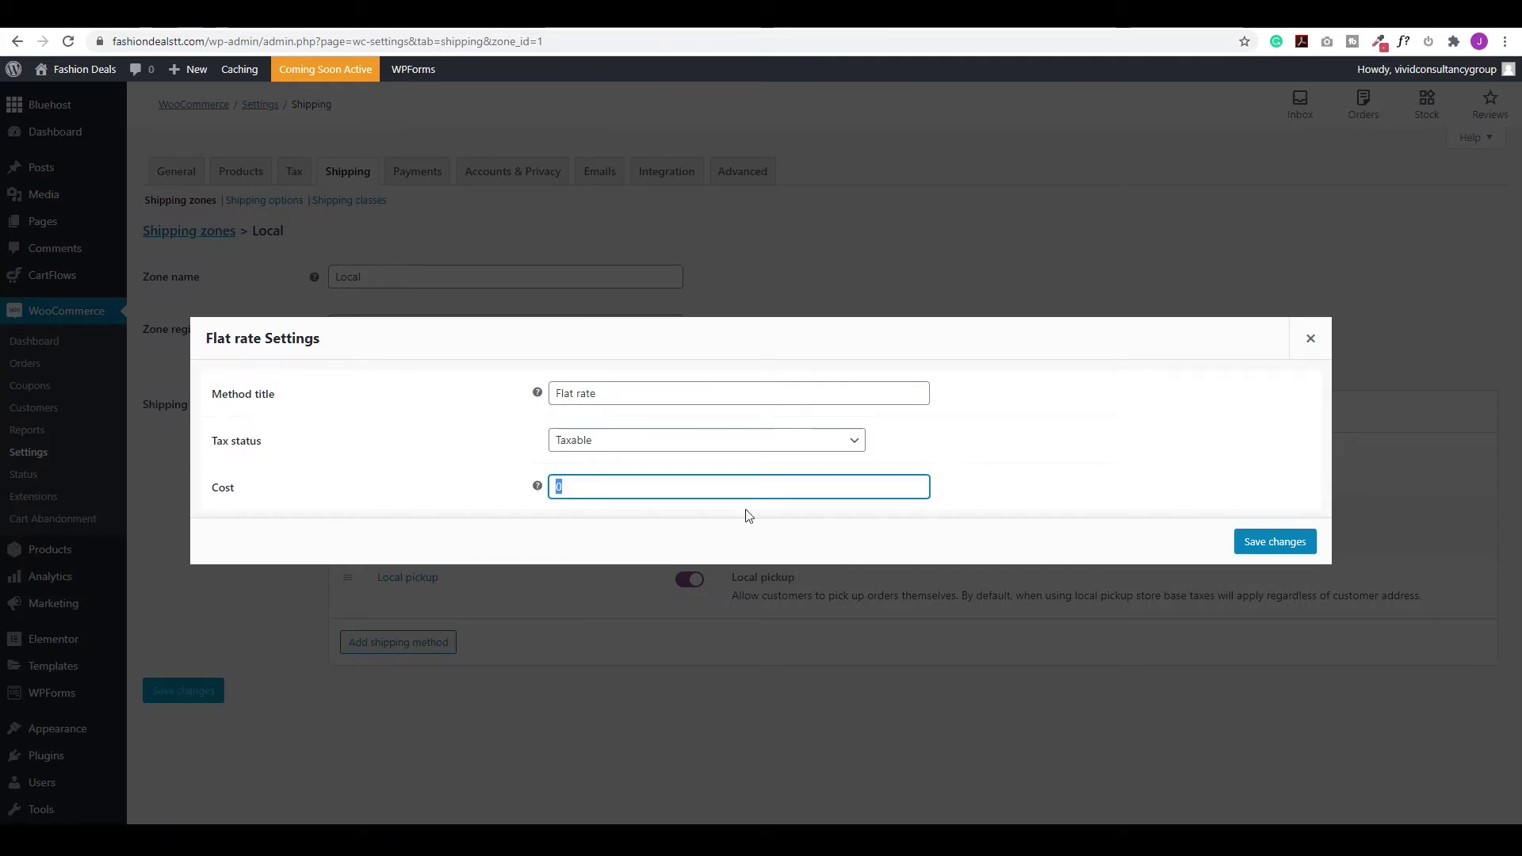
type("50")
left_click(1256, 547)
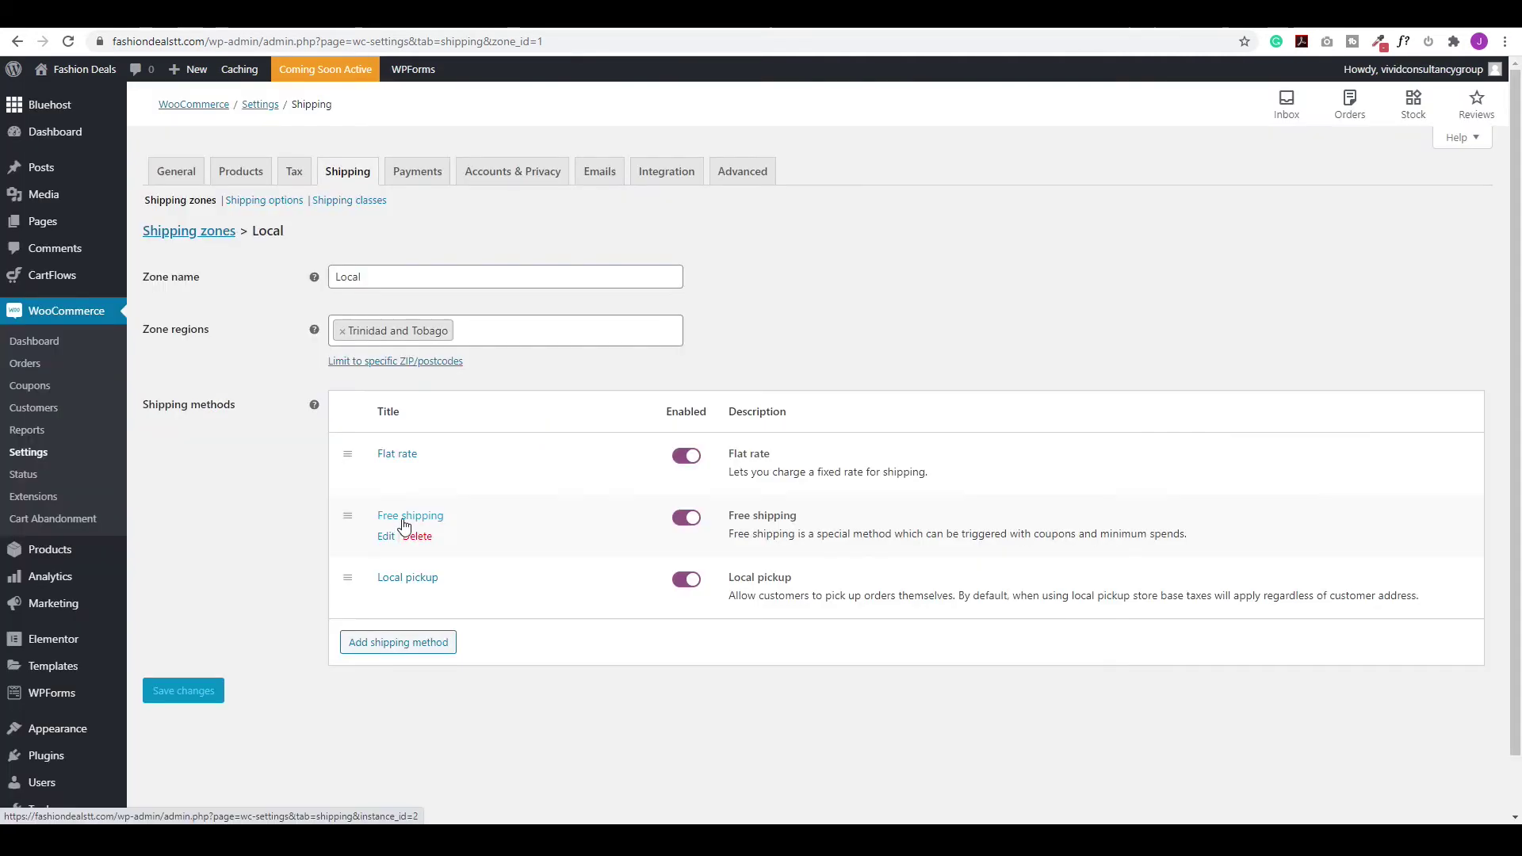
Make Free shipping in the Local zone require a minimum order amount of 300 and save its settings.
left_click(388, 540)
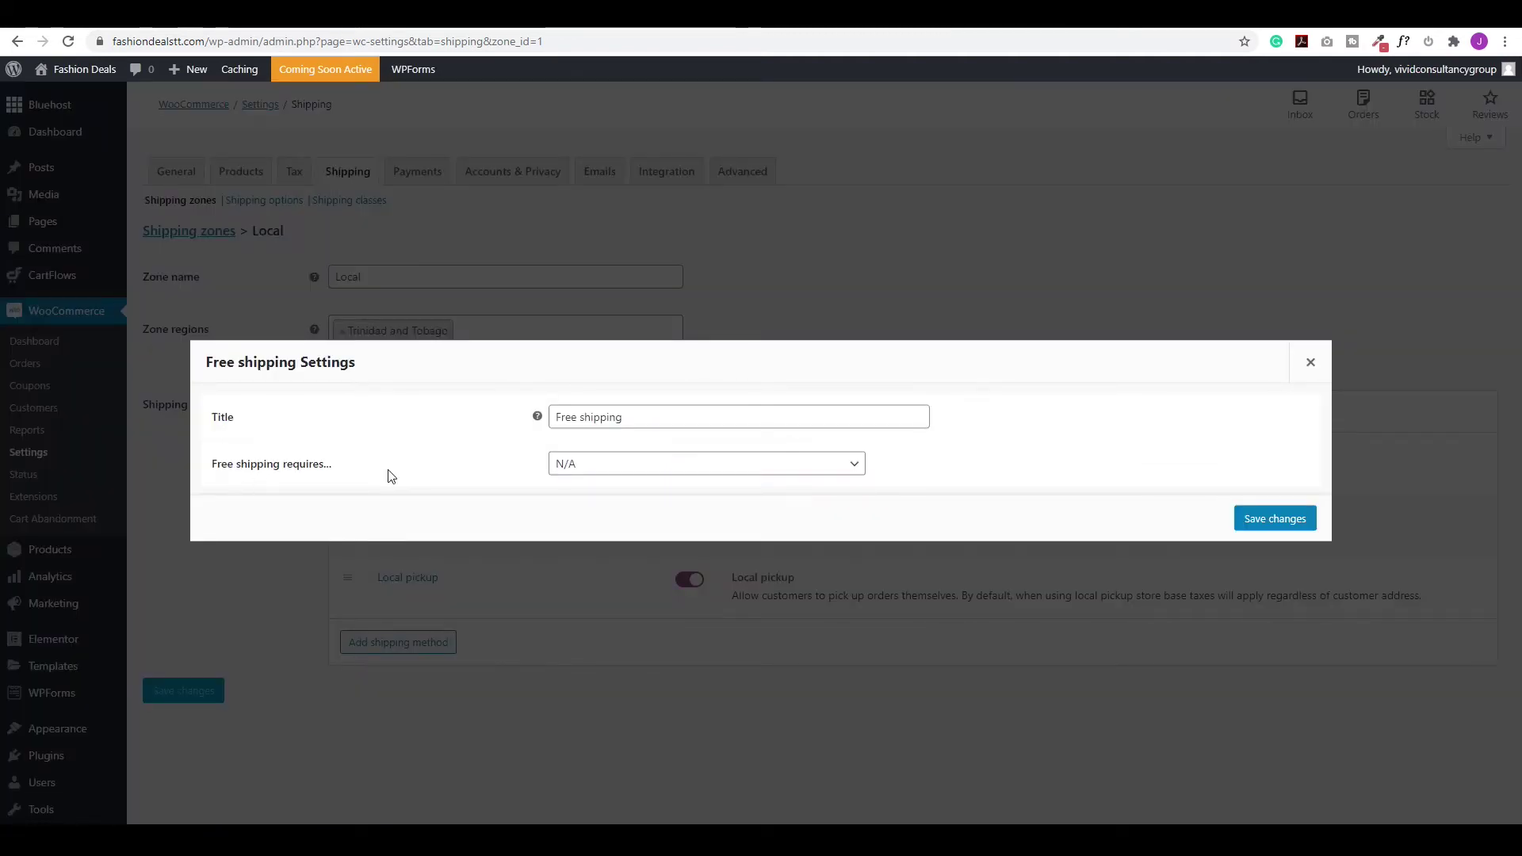
left_click(686, 467)
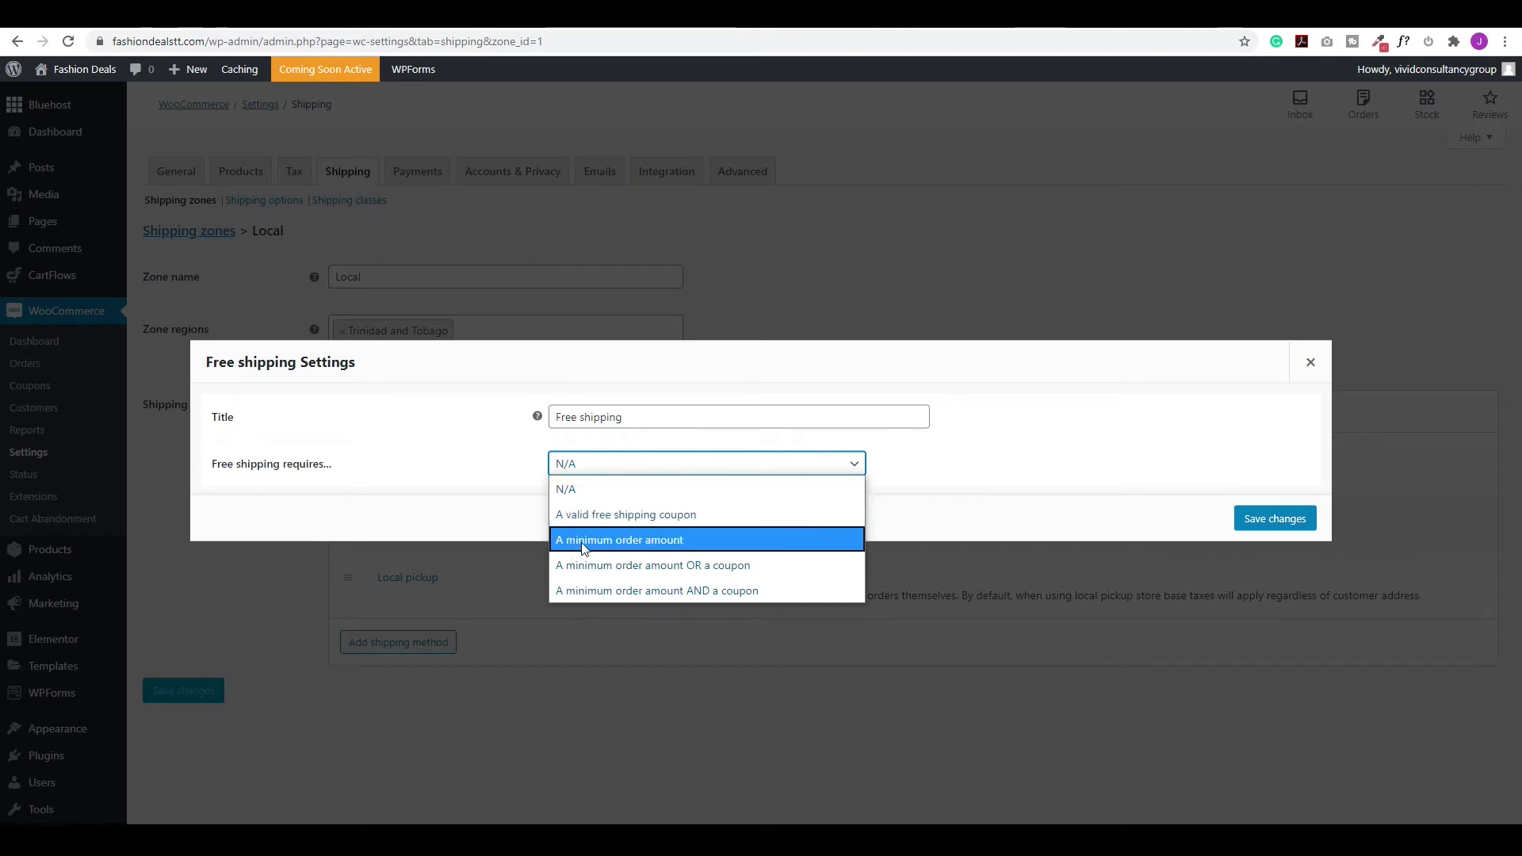
left_click(662, 542)
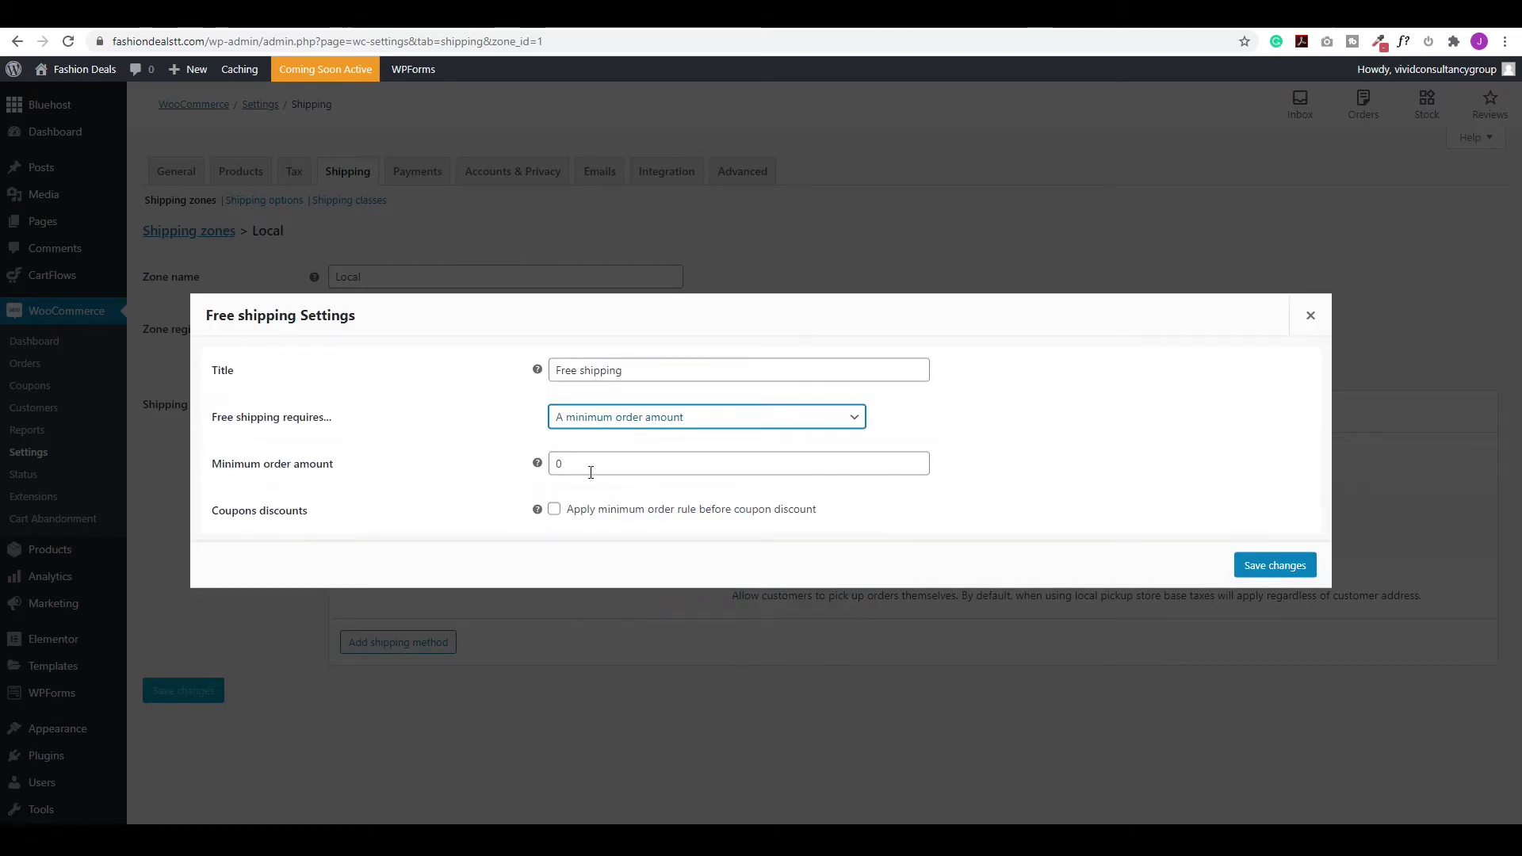
key("Tab")
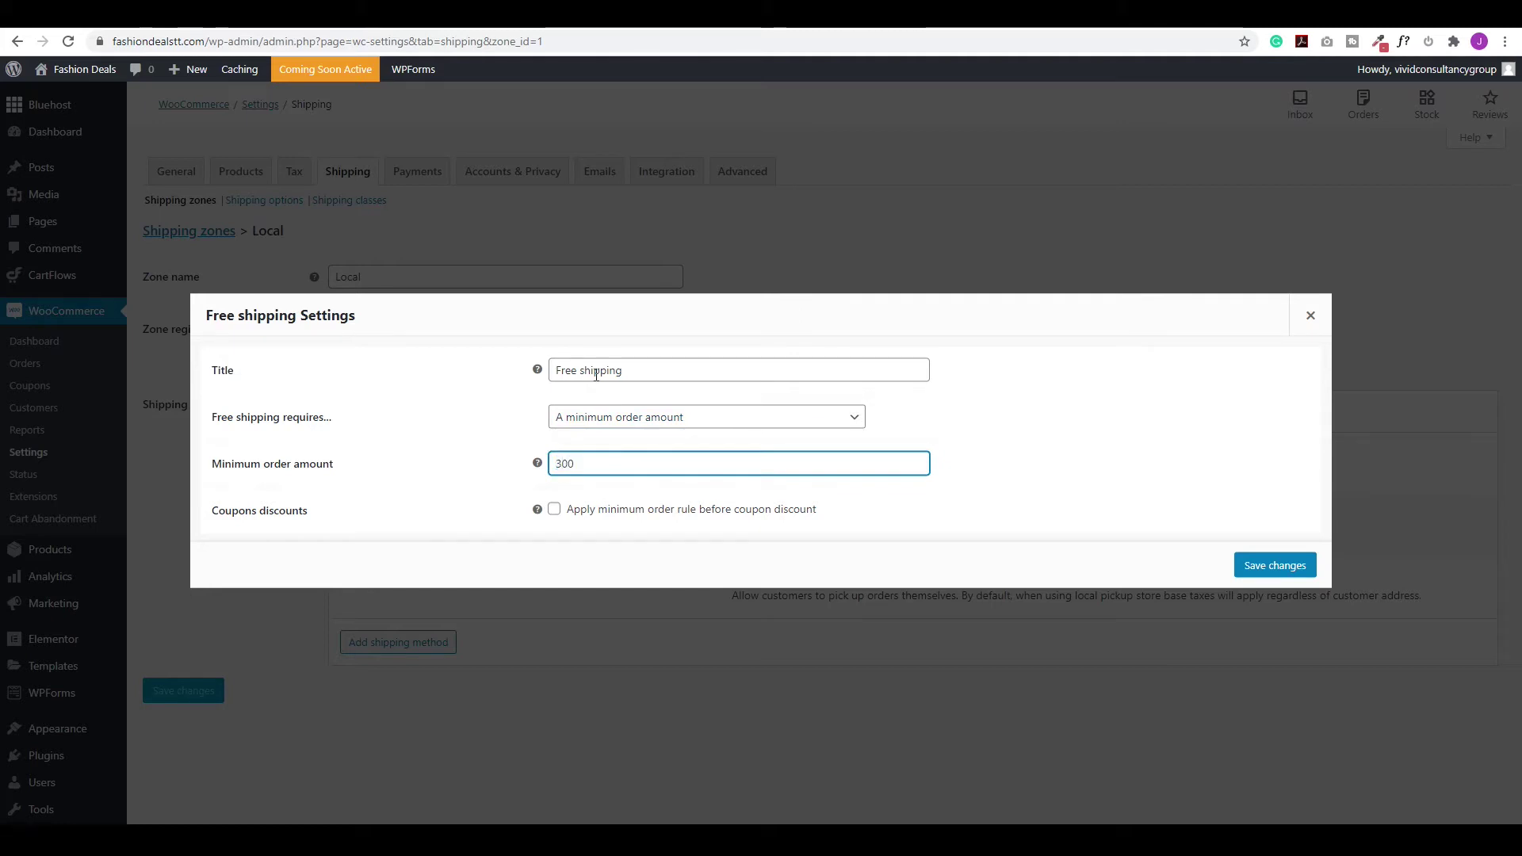
left_click(1260, 566)
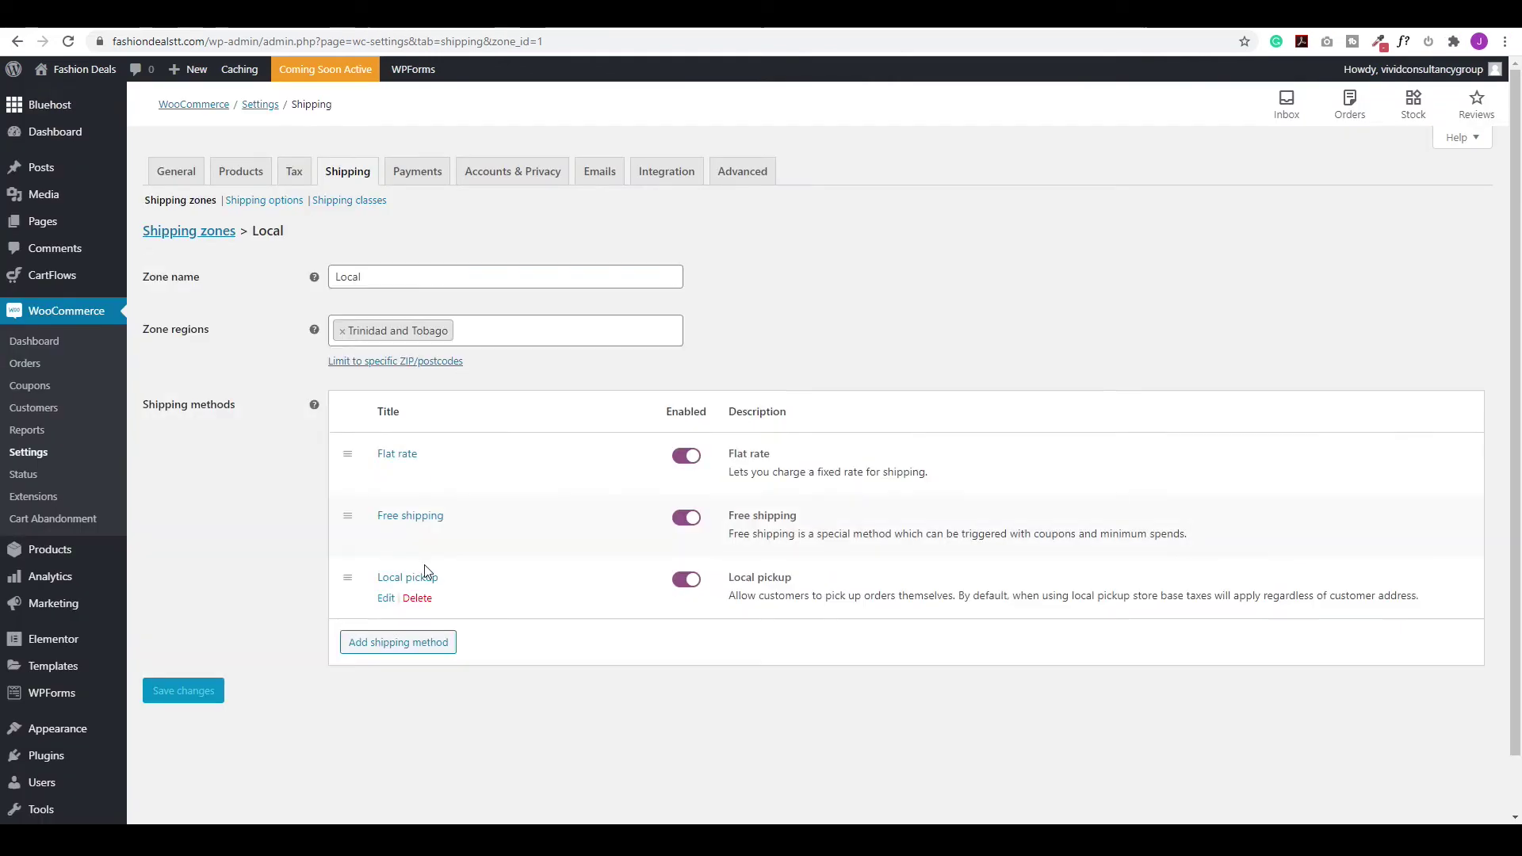
Change the title of the Local pickup method to "Store pickup" and save its settings.
left_click(384, 607)
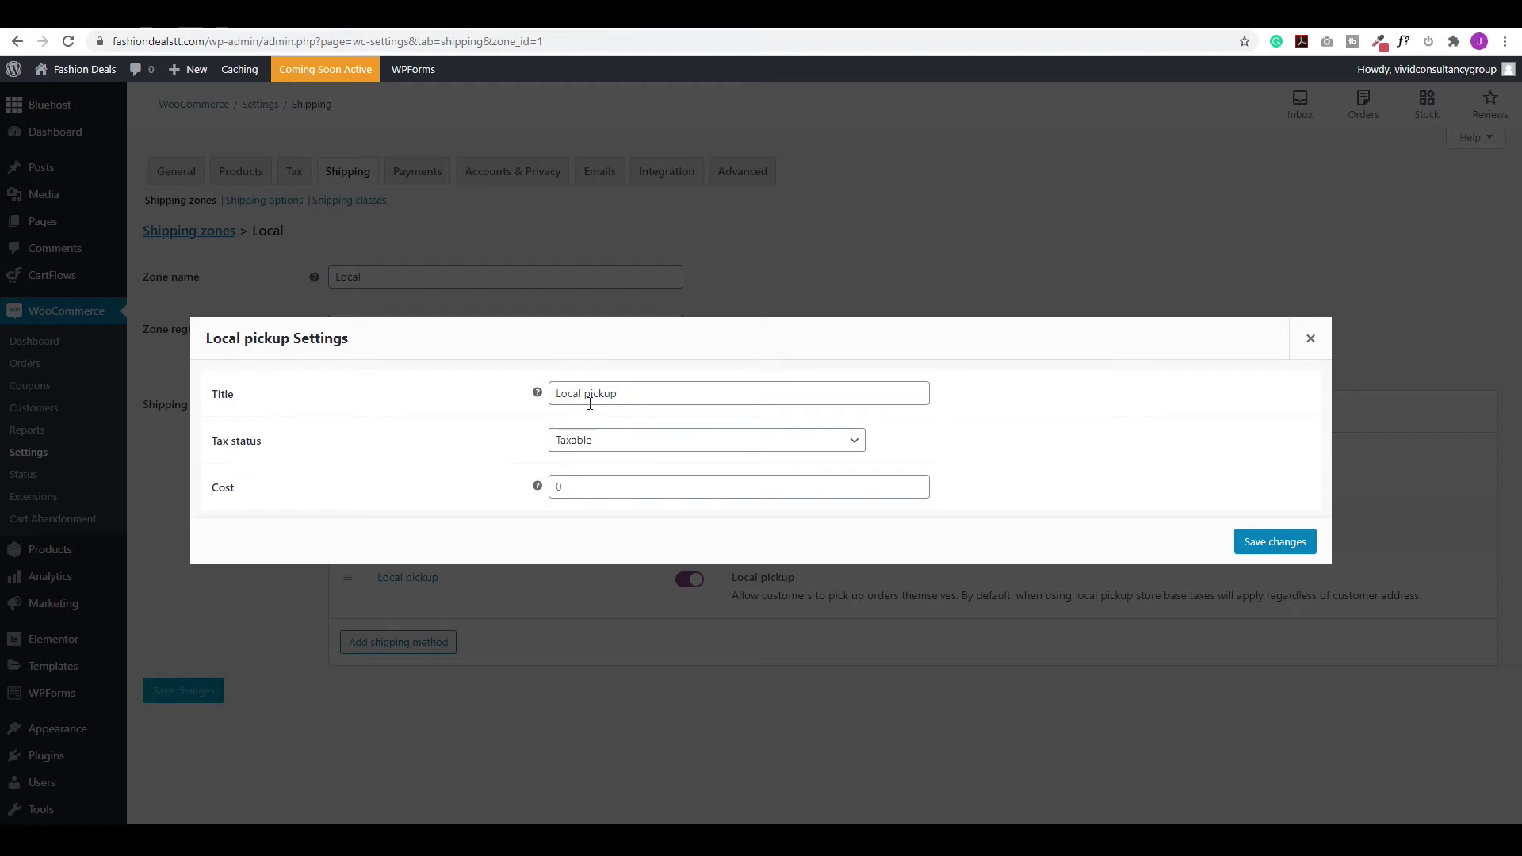
left_click_drag(624, 390, 555, 391)
type("Store pickup")
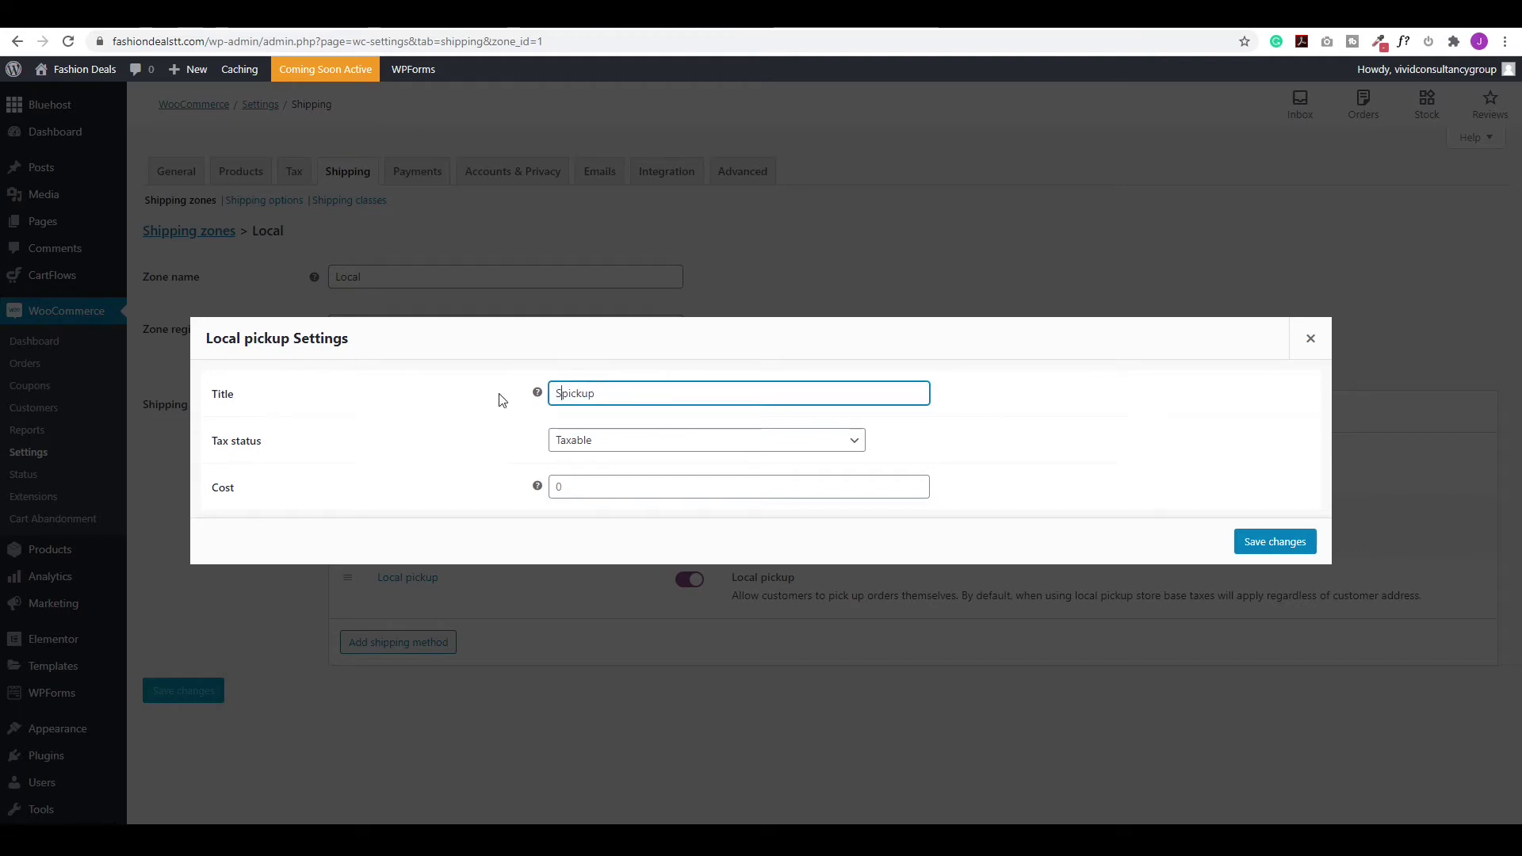
left_click(1258, 543)
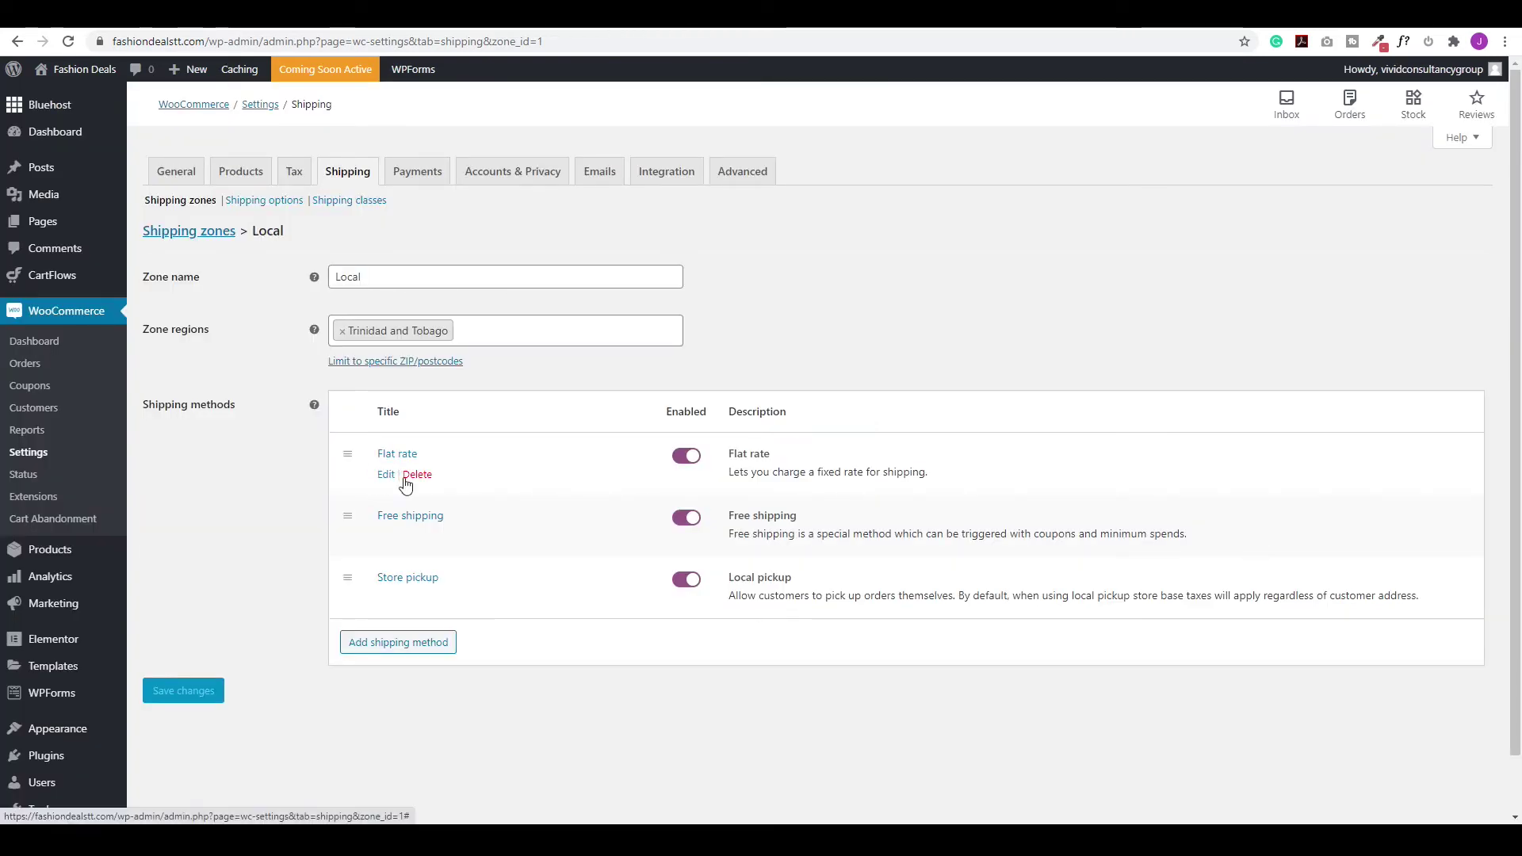
Change the Flat rate method's title to "Regular Shipping (5-7 Days)" and save its settings.
left_click(386, 475)
left_click(618, 394)
key("ctrl+a")
type("Reg")
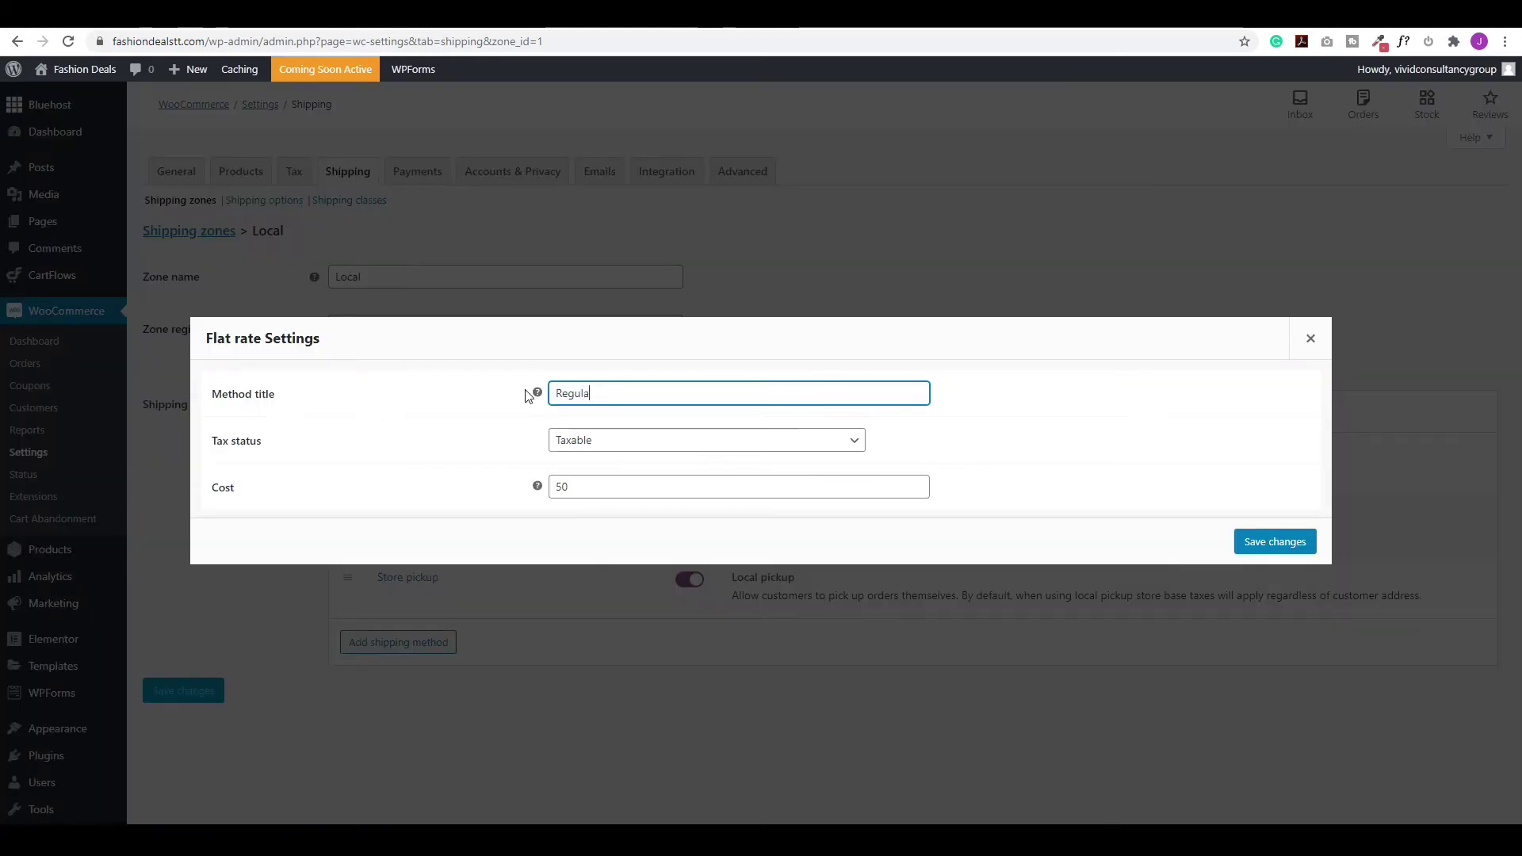
type("ular Shipping (")
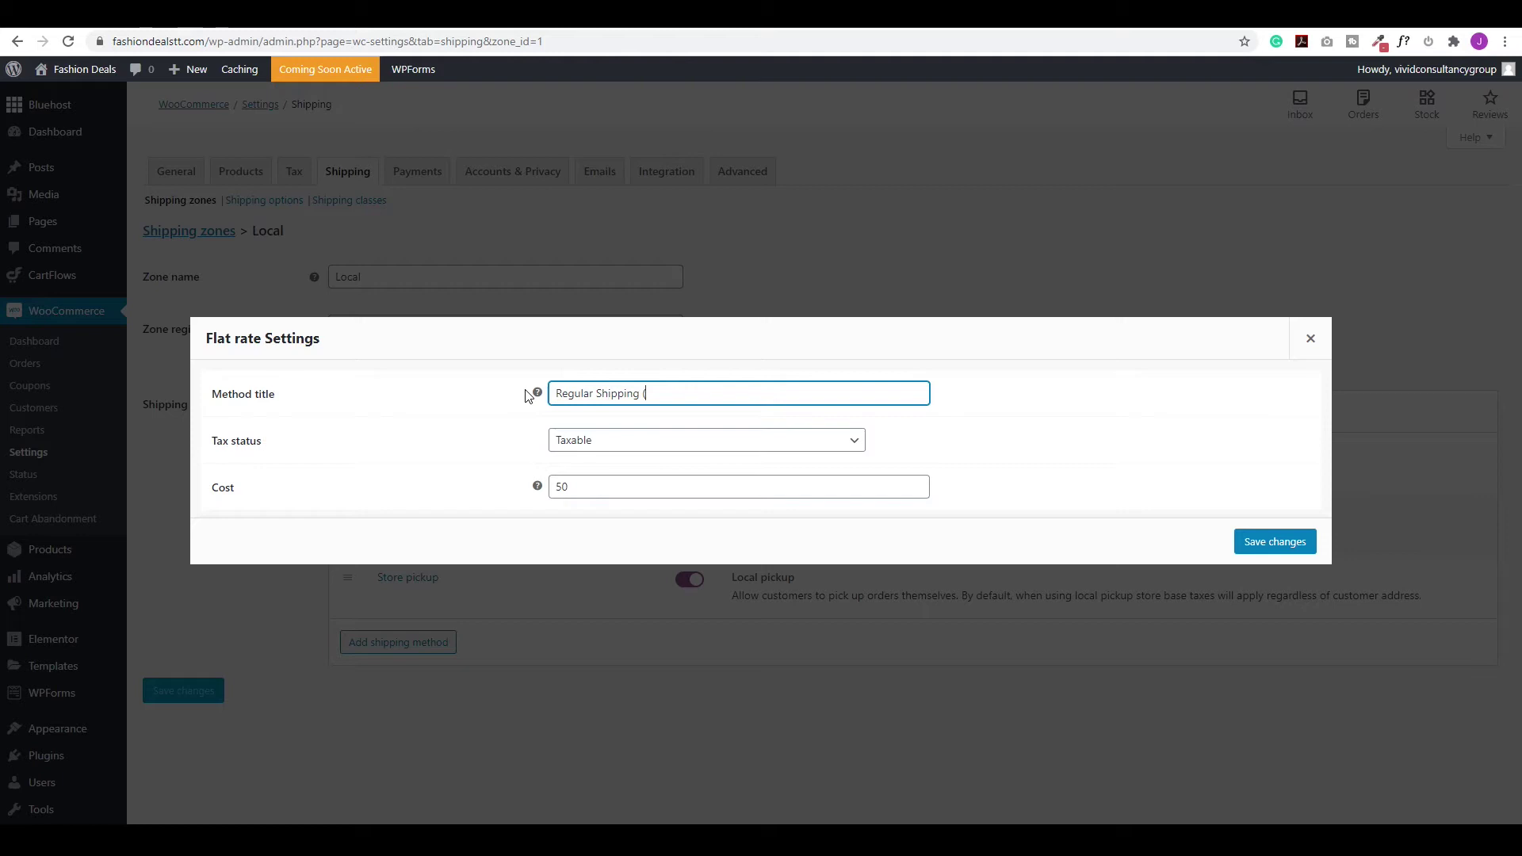
type("5")
left_click(1289, 552)
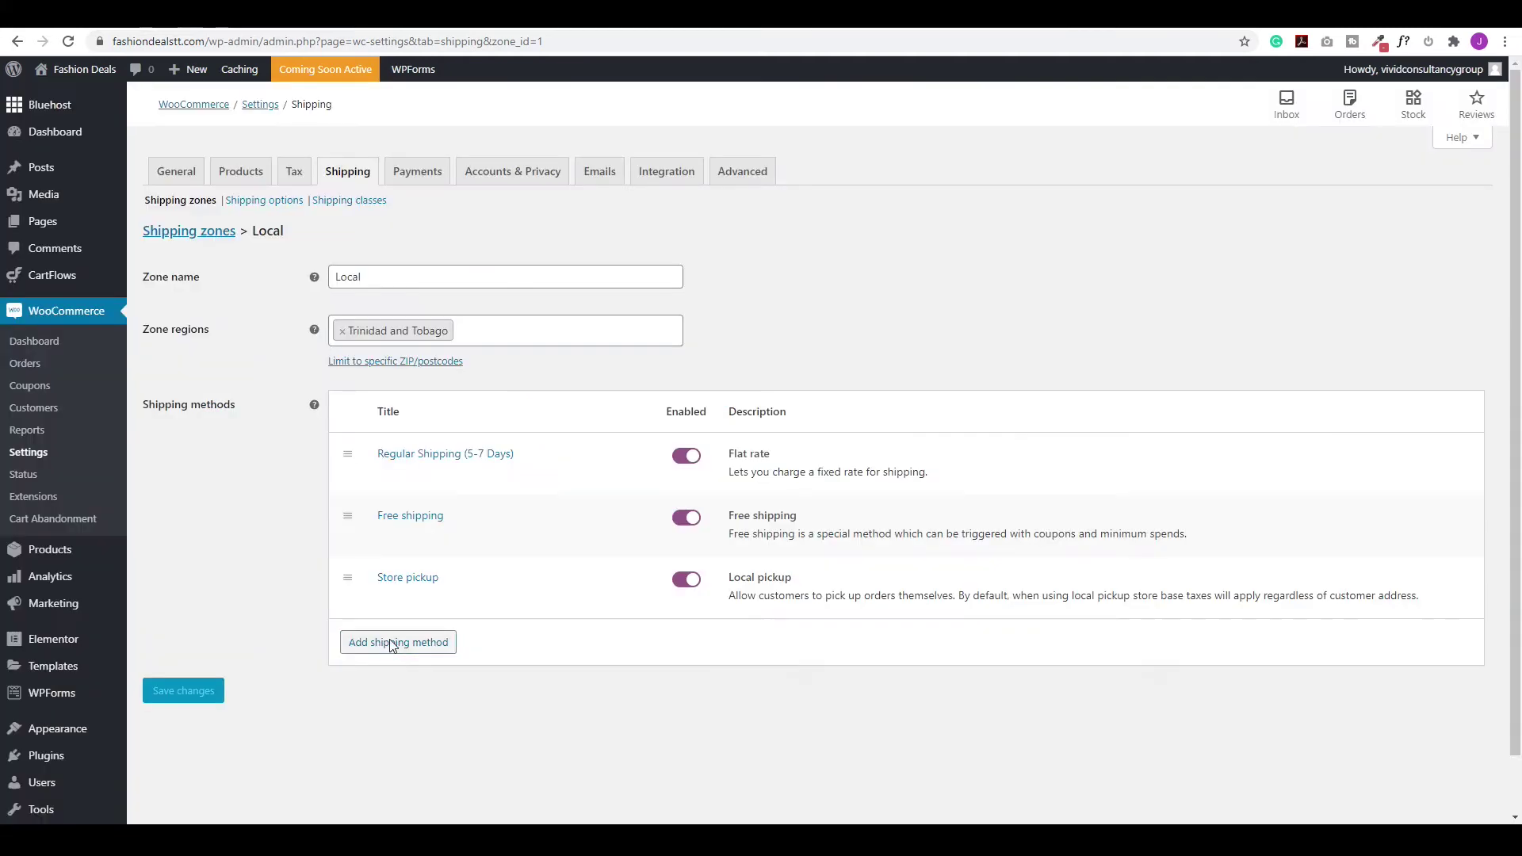
Add a second Flat rate method to the Local zone, titled "Next Day Shipping" with a cost of 75.
left_click(392, 642)
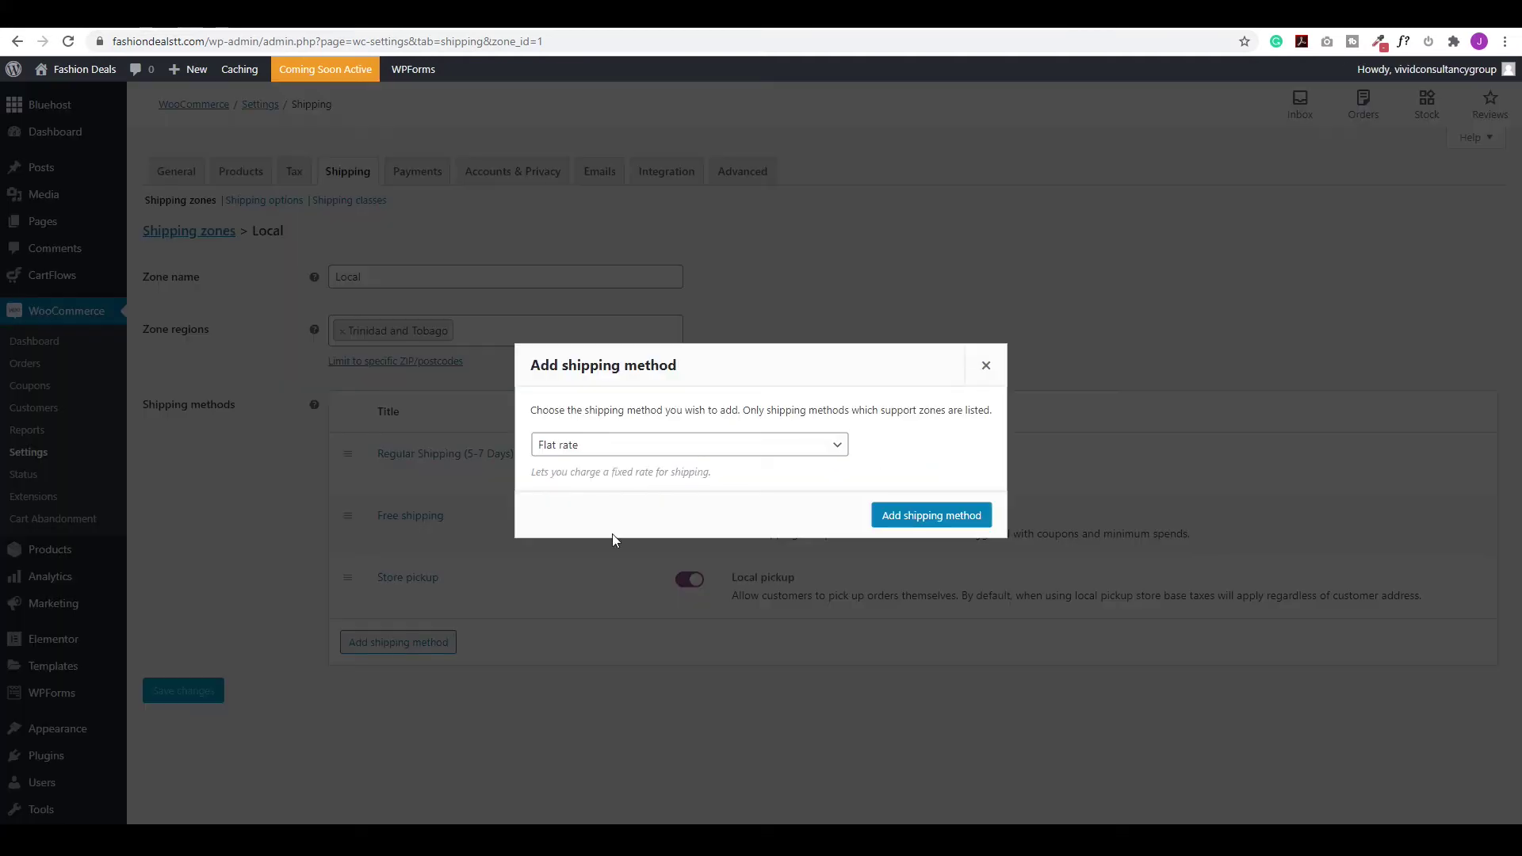
left_click(907, 515)
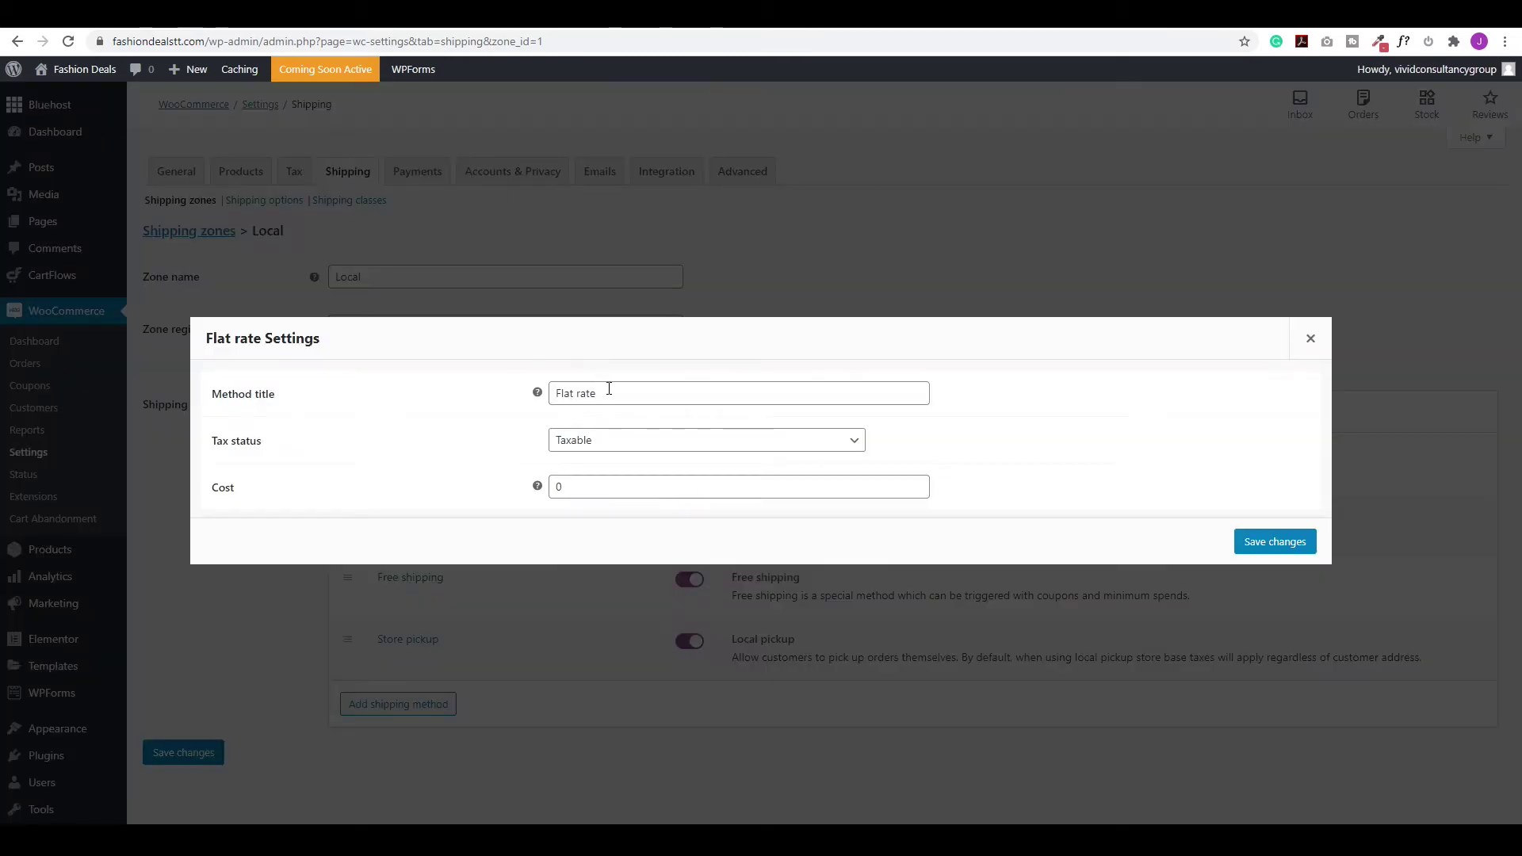
left_click_drag(605, 389, 517, 393)
type("Next Day Shipping")
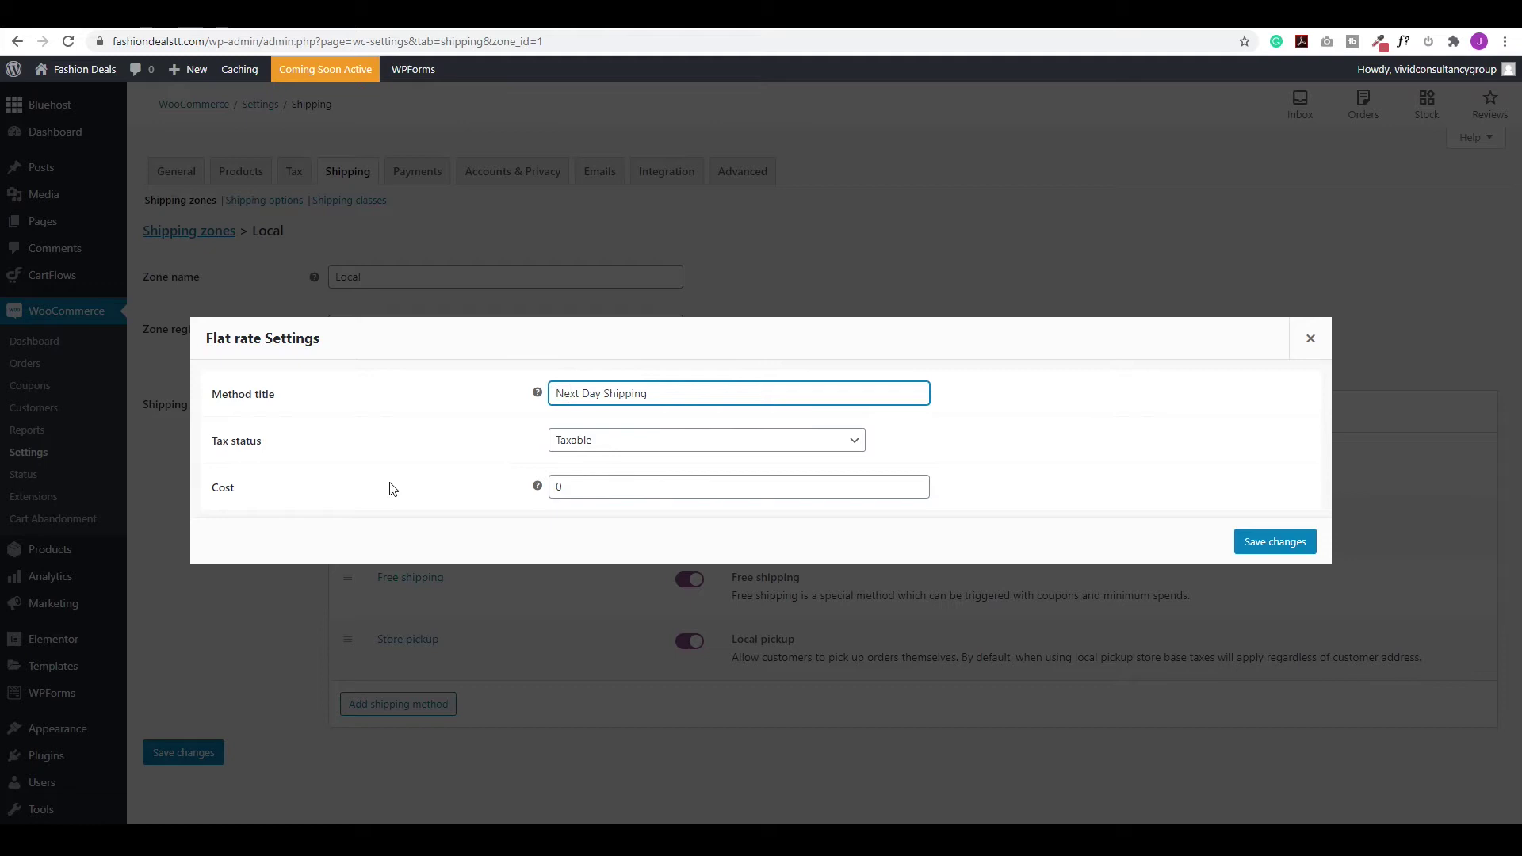
left_click_drag(584, 487, 516, 493)
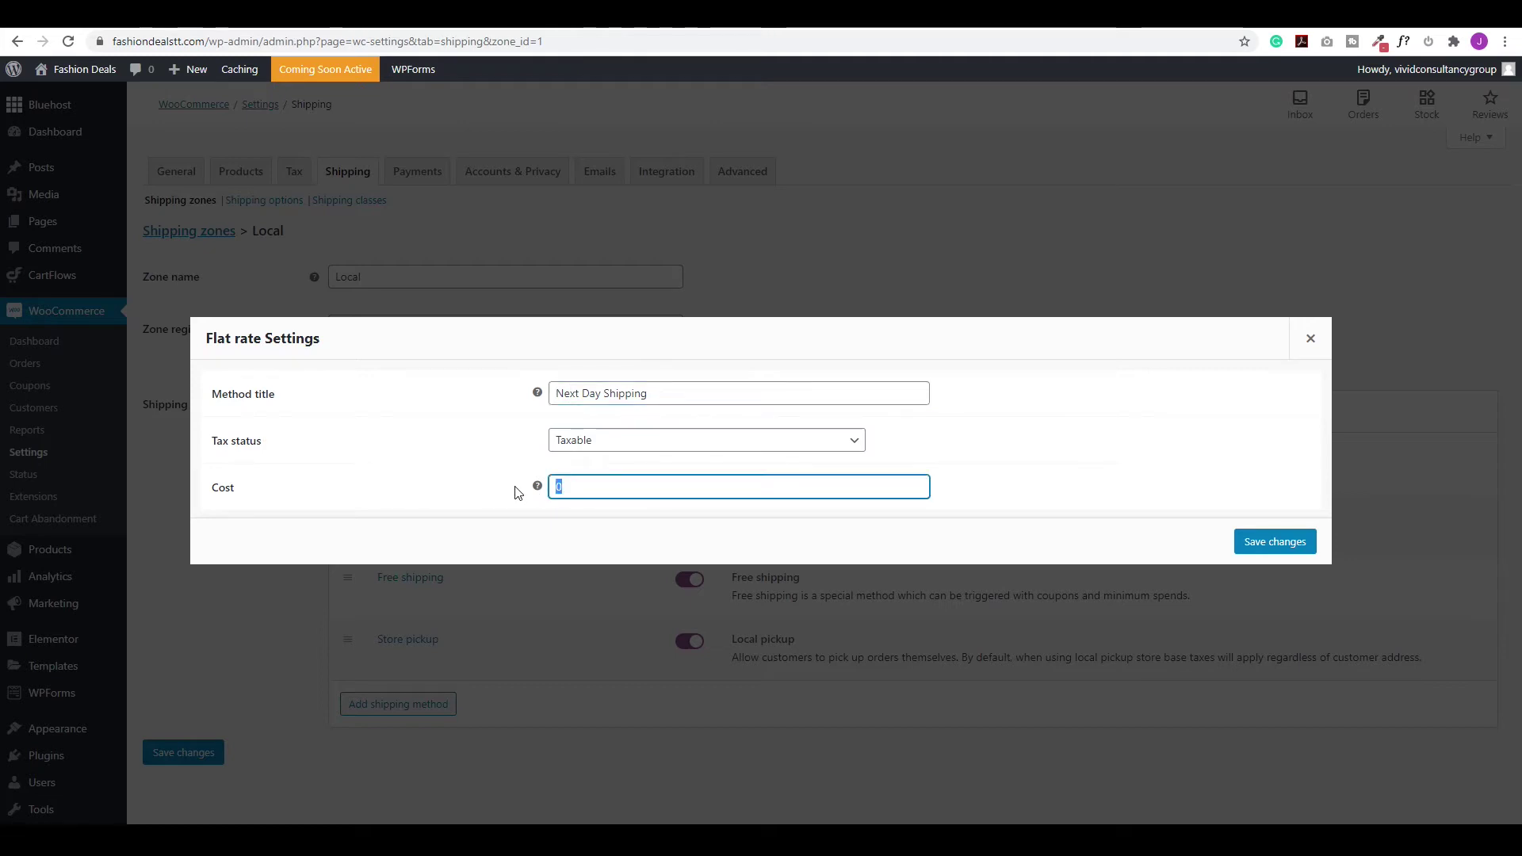
type("75")
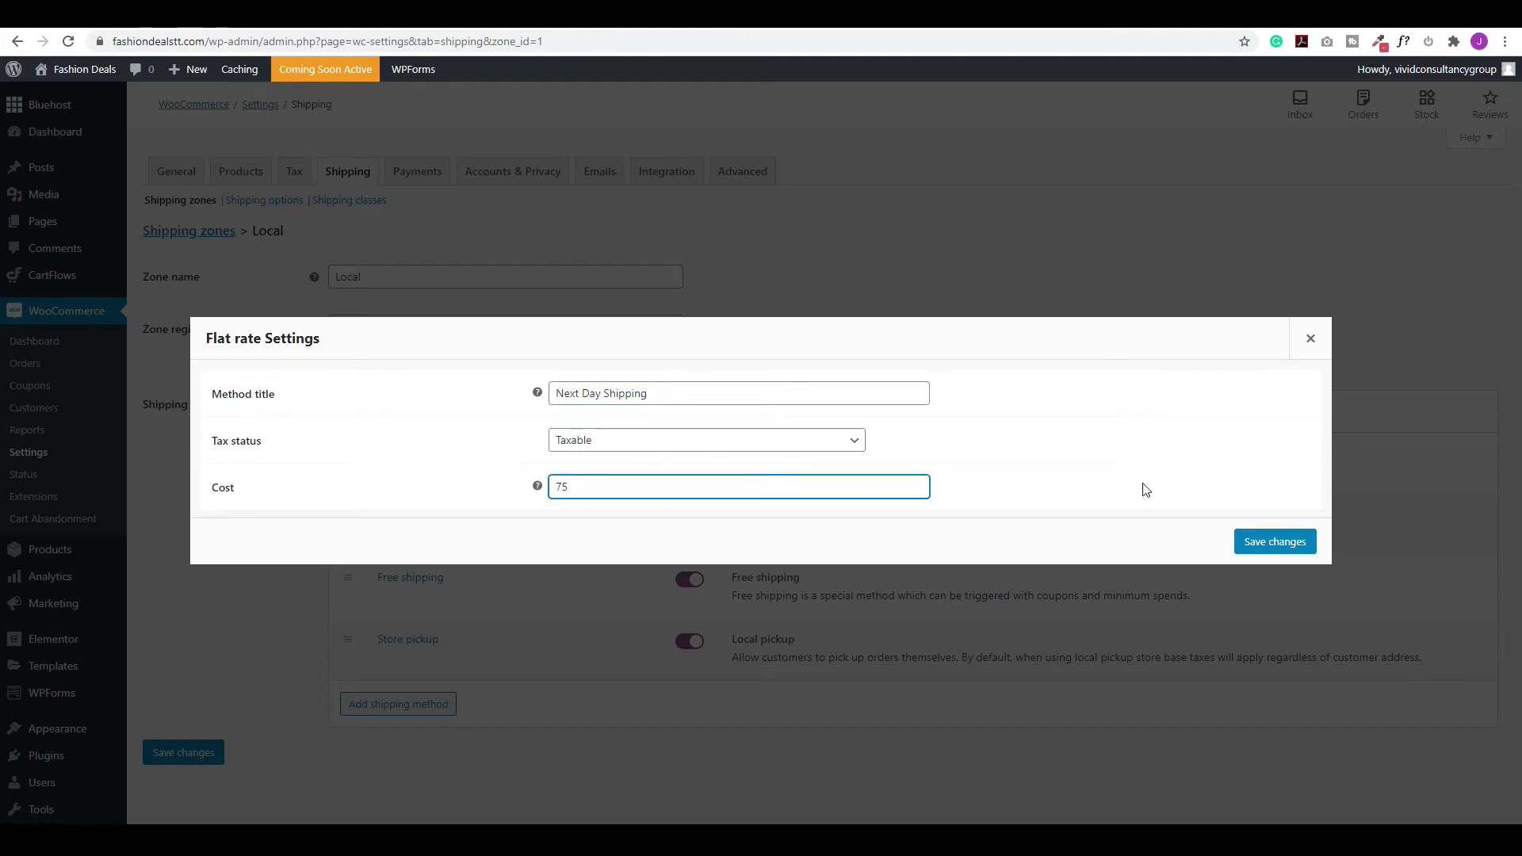
left_click(1245, 542)
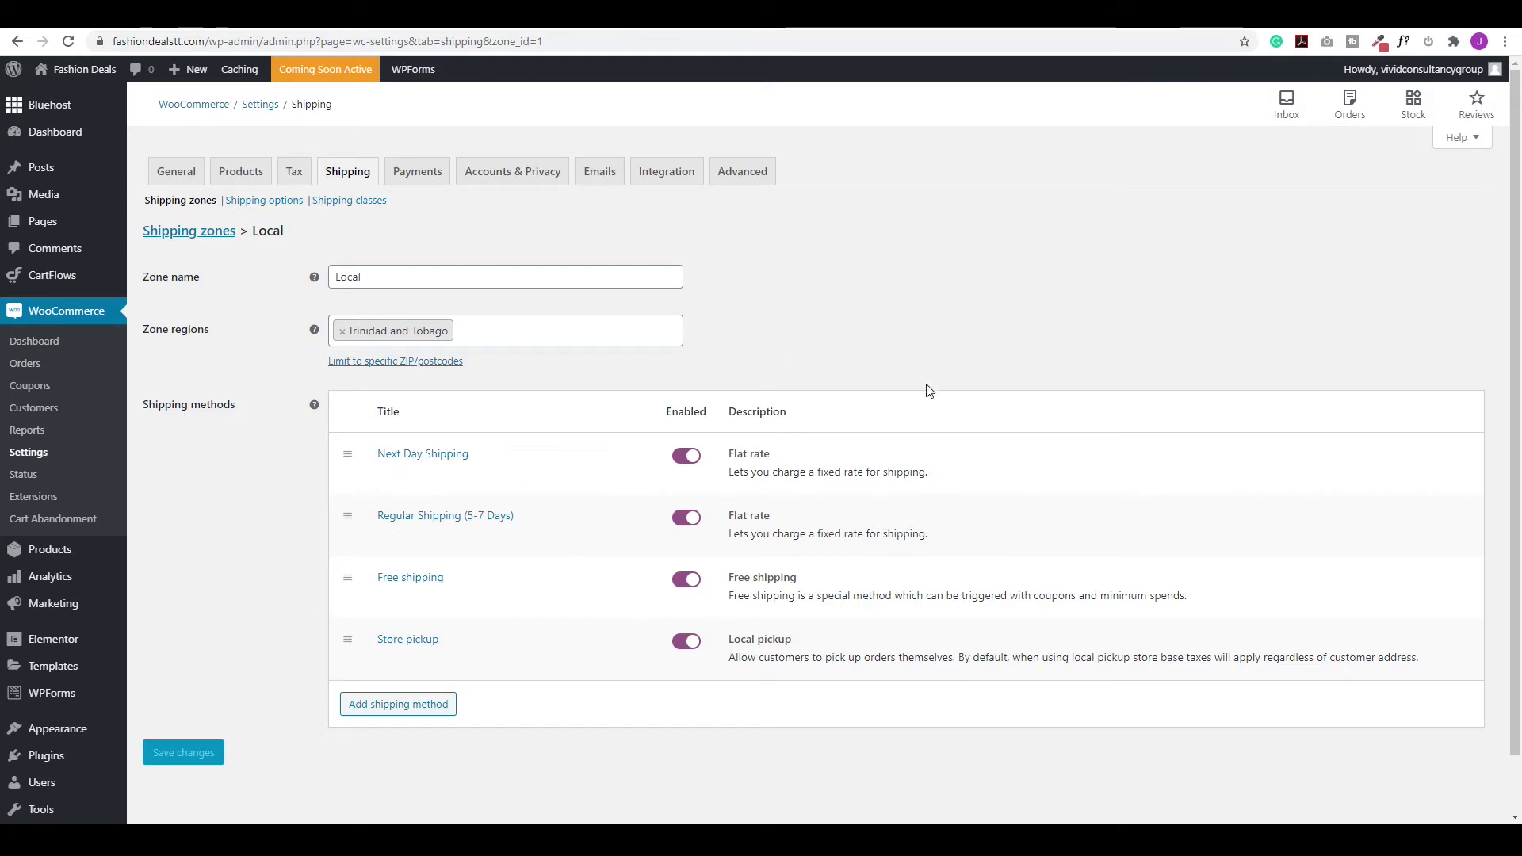
Save the New order notification's settings in the store's email settings and return to the list of email notifications.
scroll(1264, 553, "down", 1)
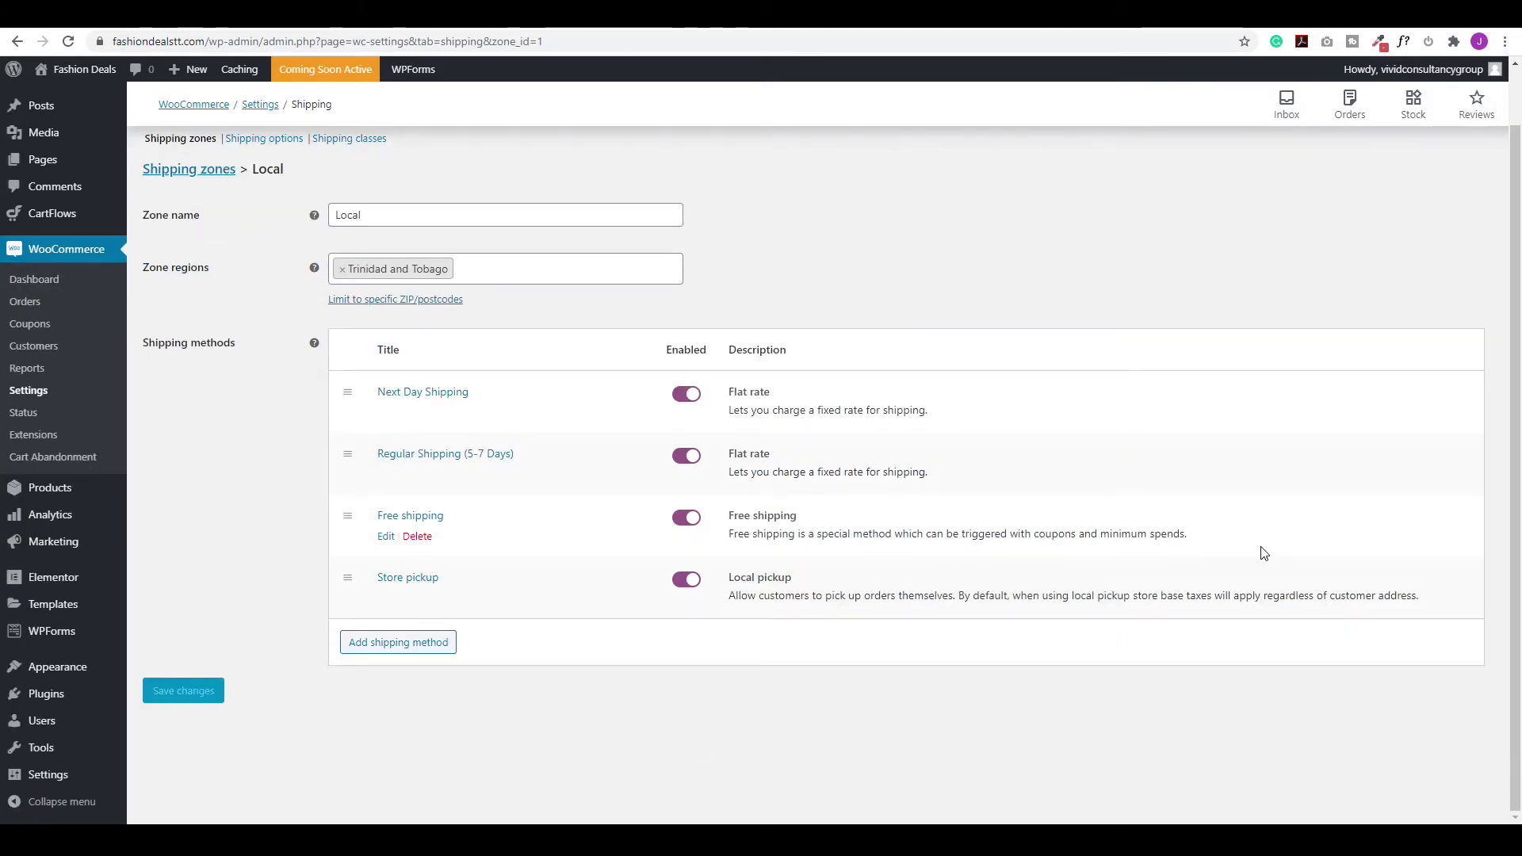
scroll(1264, 553, "up", 1)
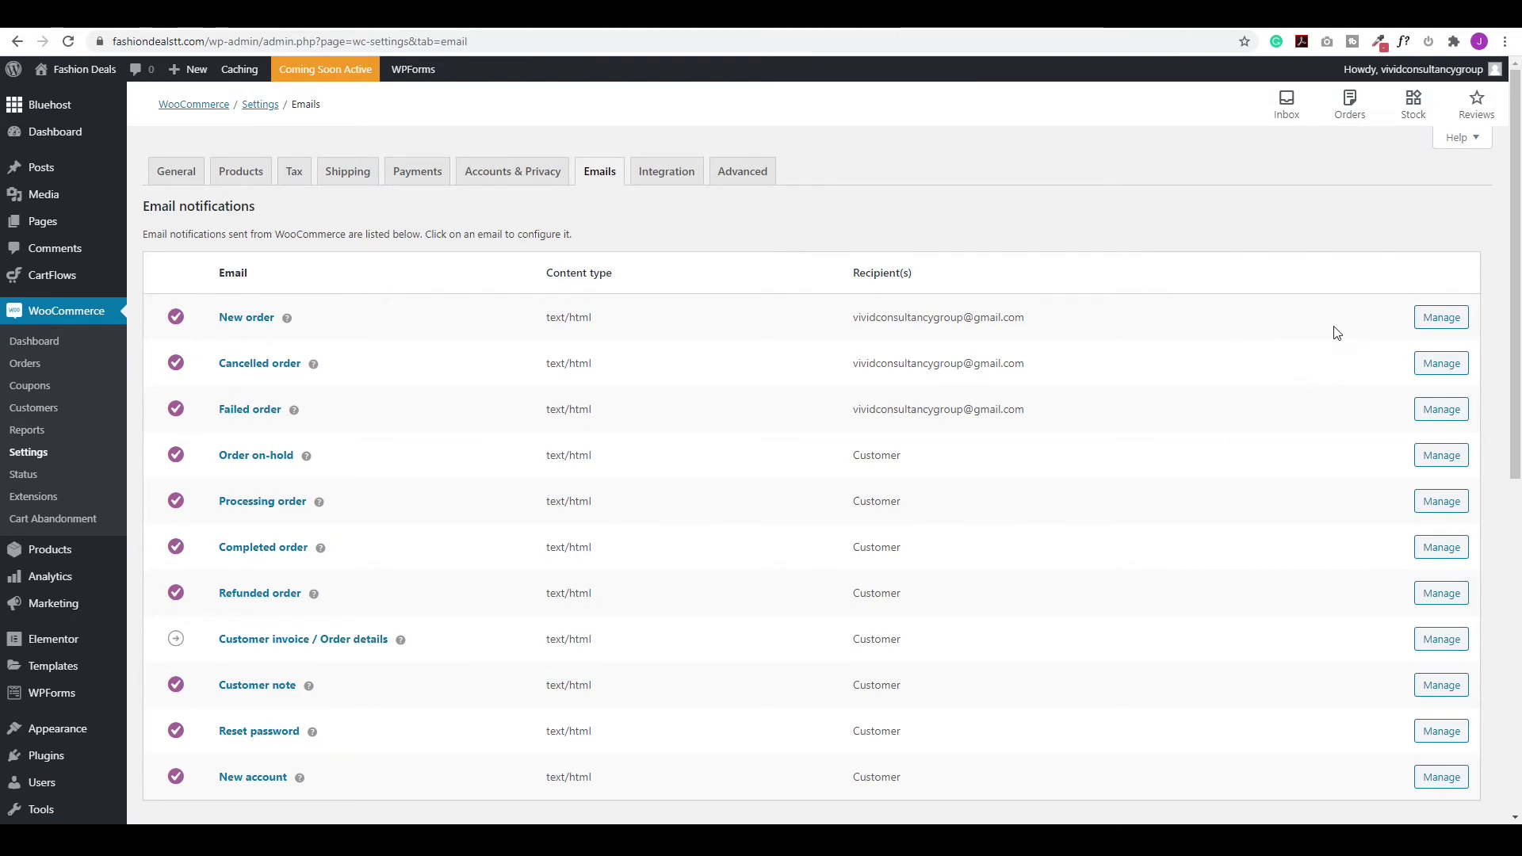
left_click(1433, 319)
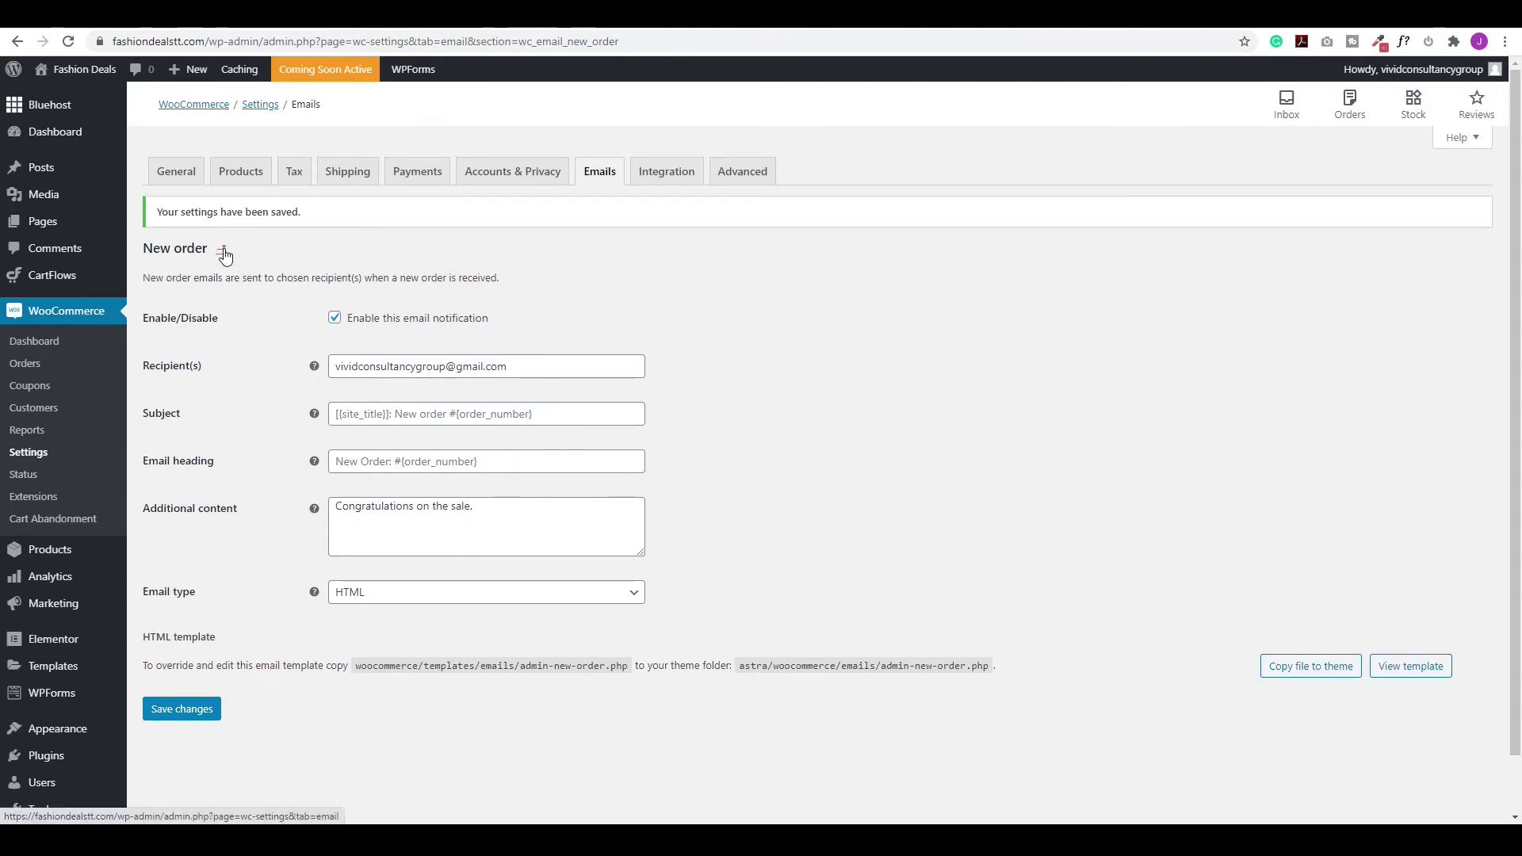
left_click(224, 254)
Set the base color of the WooCommerce email template to #fbcdc0 and save the email settings.
scroll(1110, 346, "down", 5)
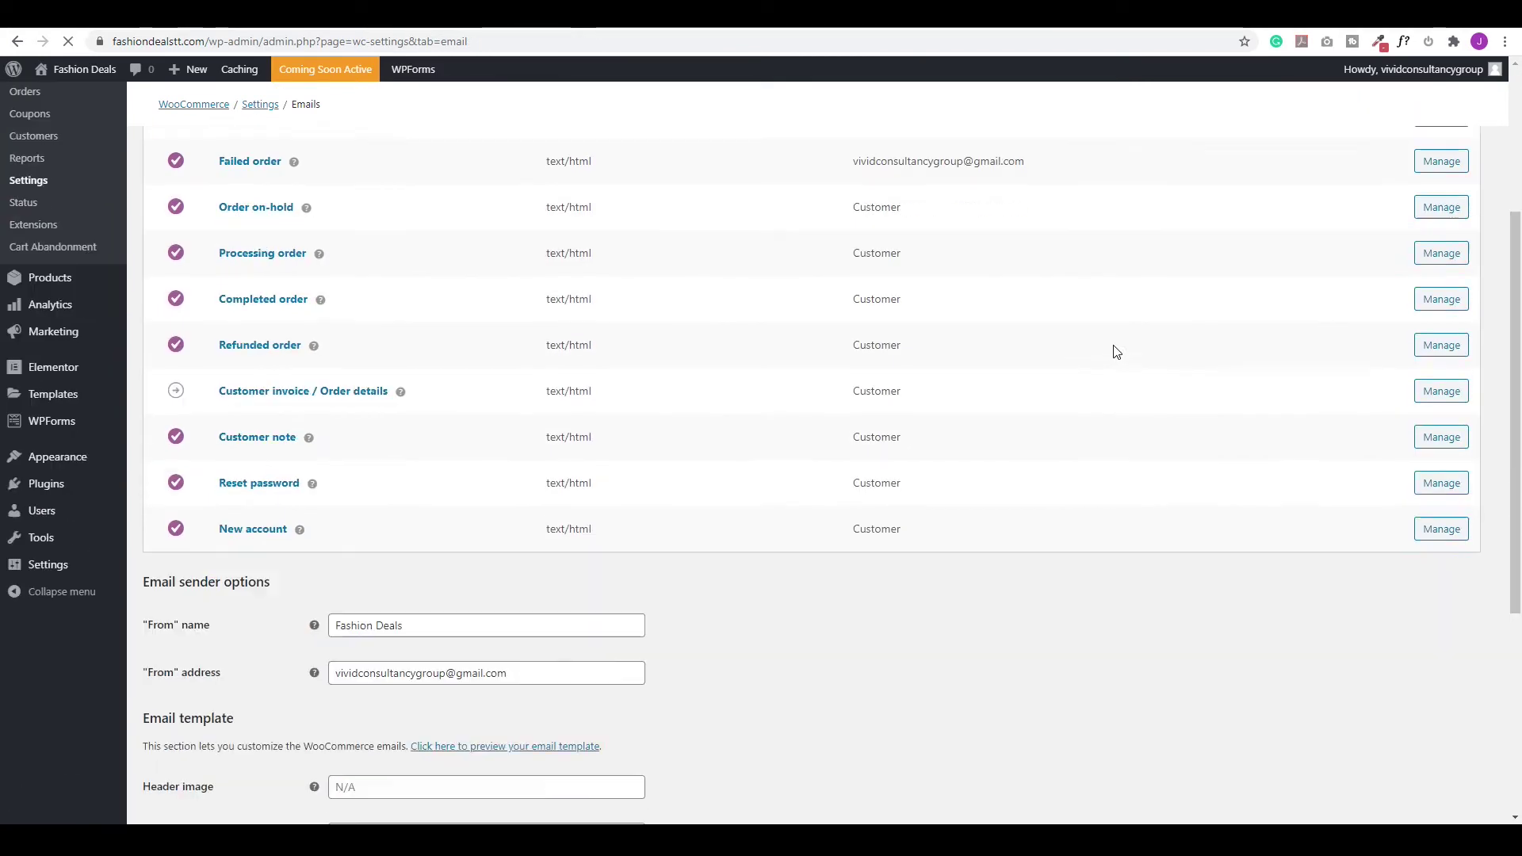
scroll(1085, 347, "down", 3)
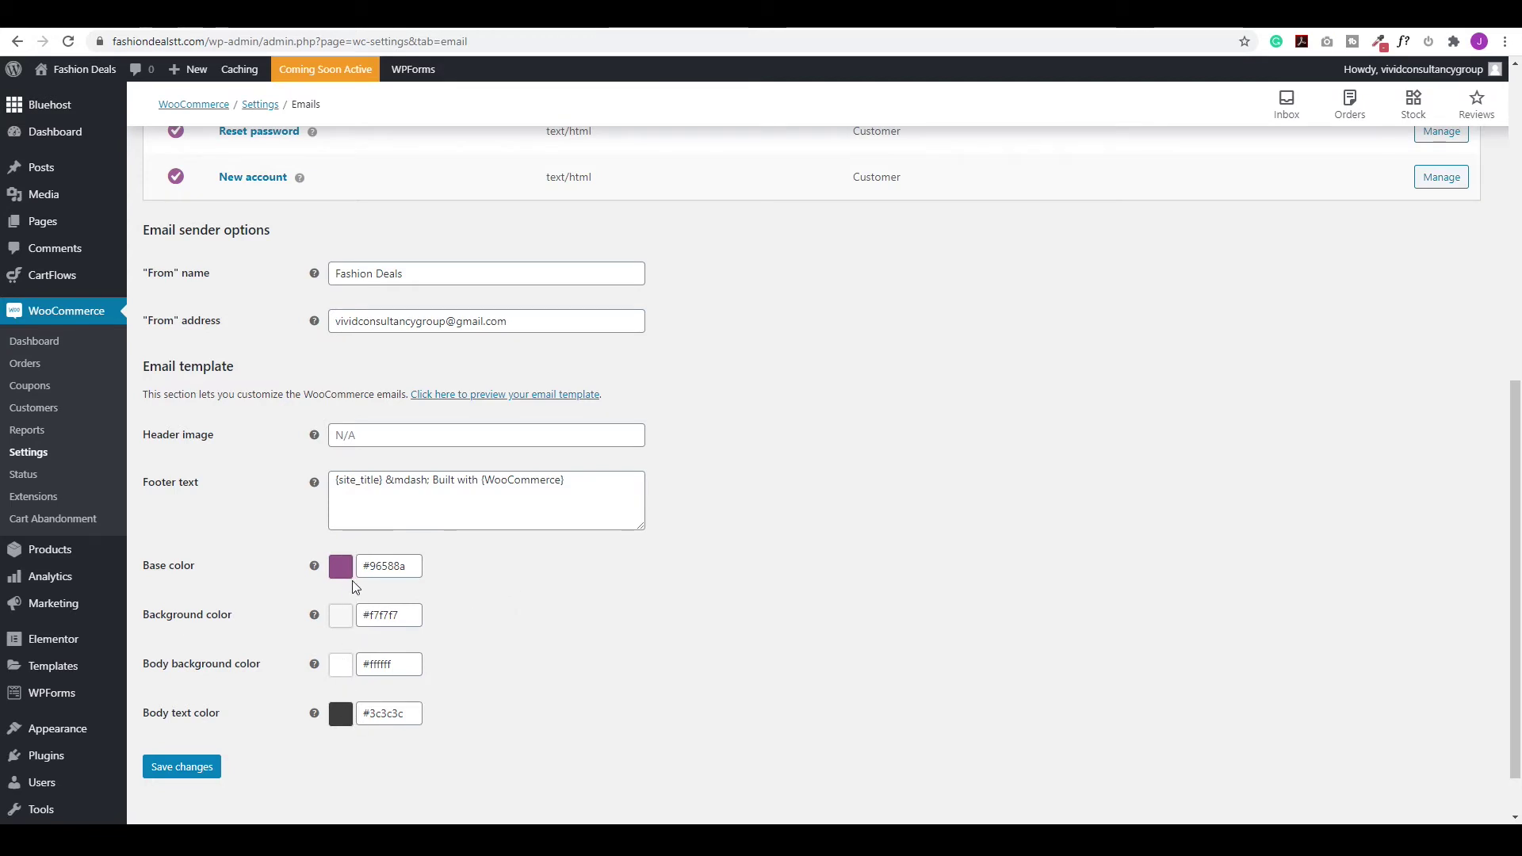
left_click(402, 571)
left_click_drag(405, 568, 364, 567)
type("#fbcdc0")
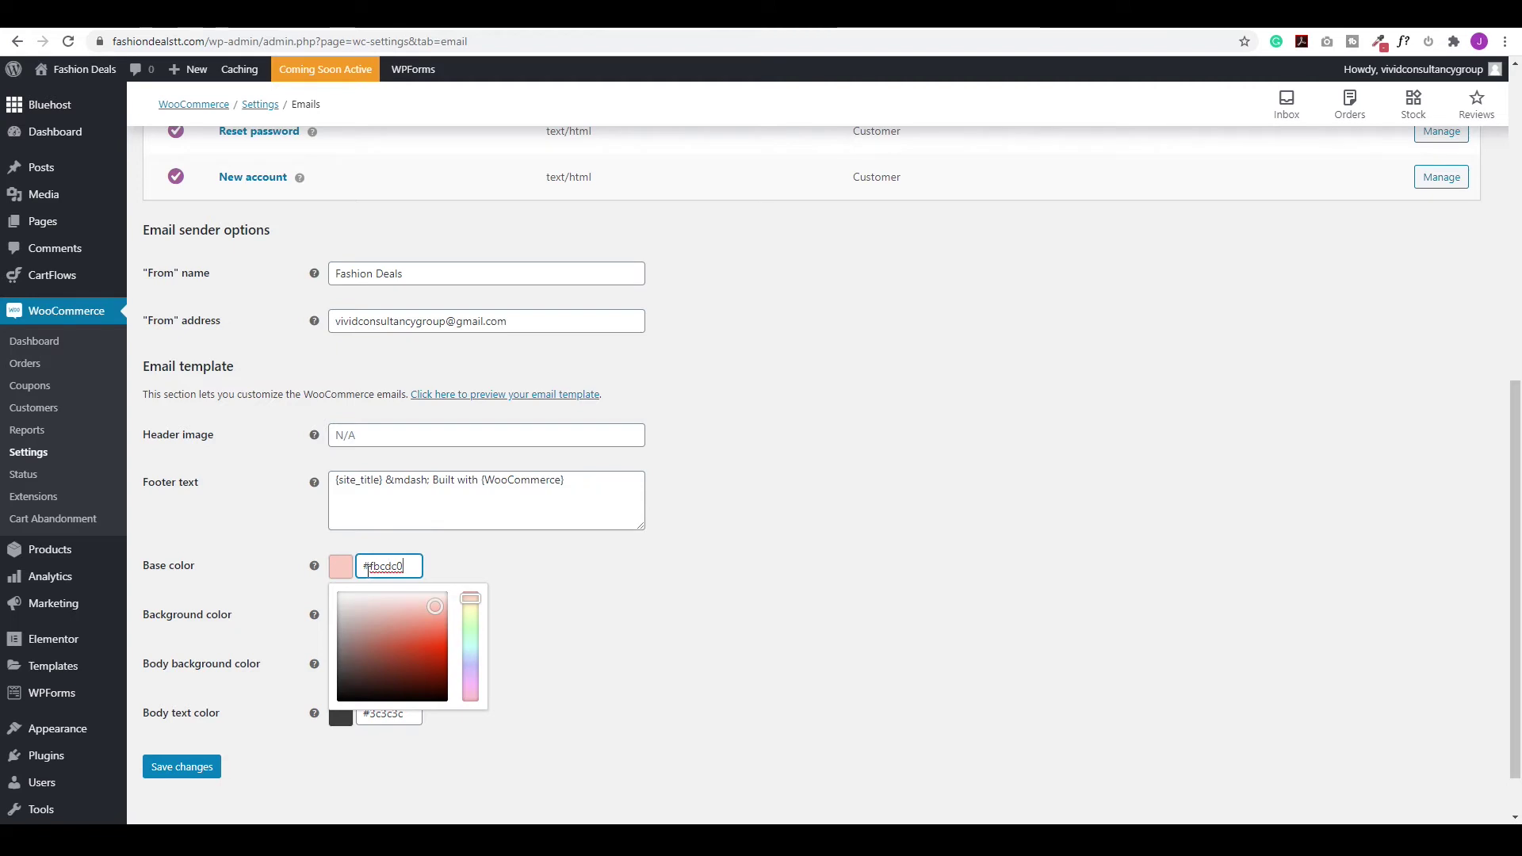
left_click(491, 555)
left_click(183, 778)
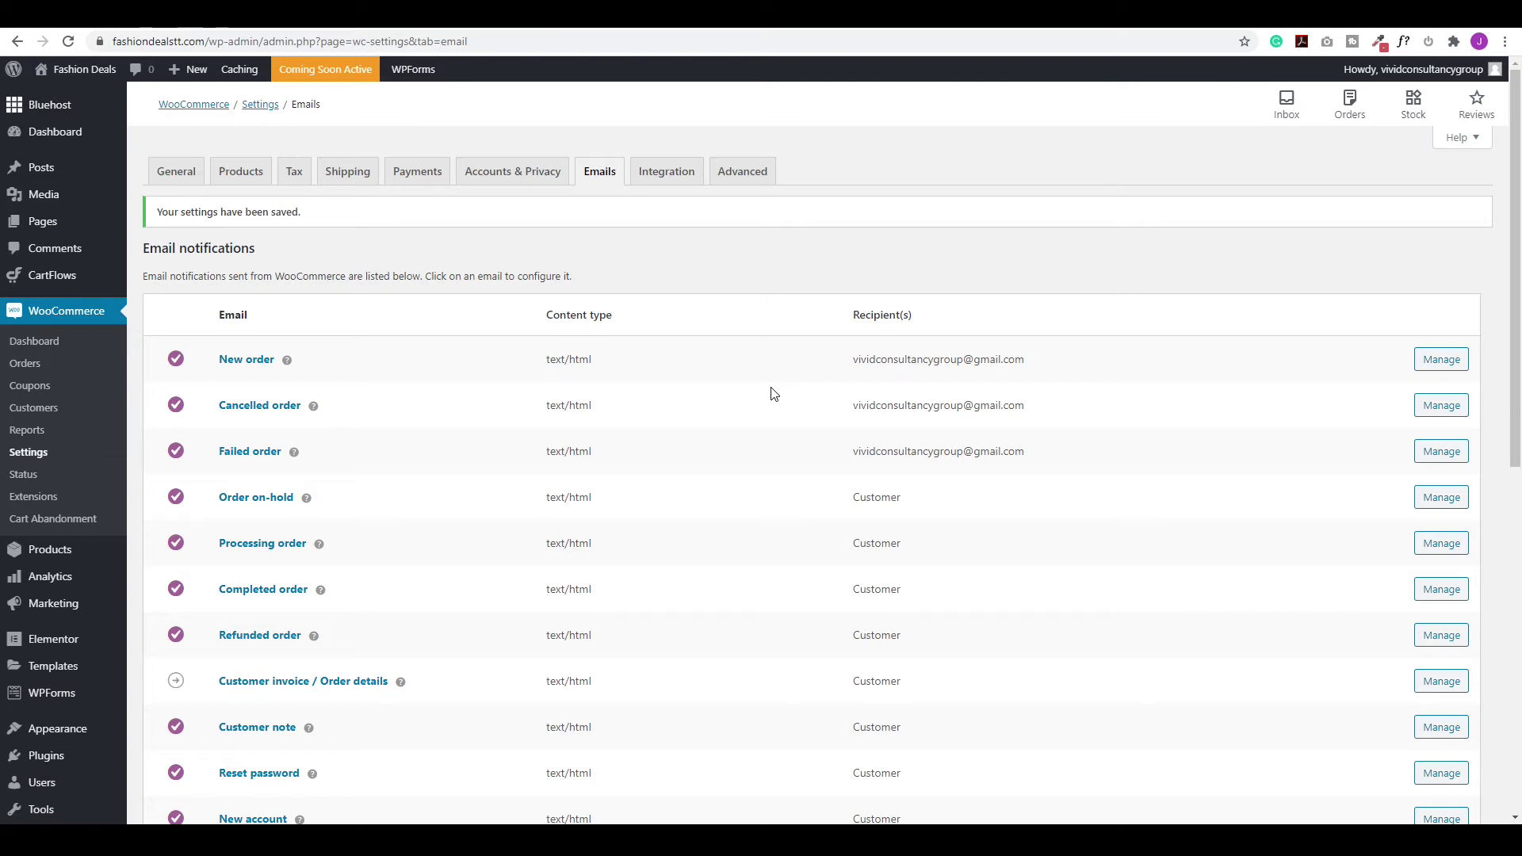
Start a new product and choose Simple product as its product type.
mouse_move(34, 551)
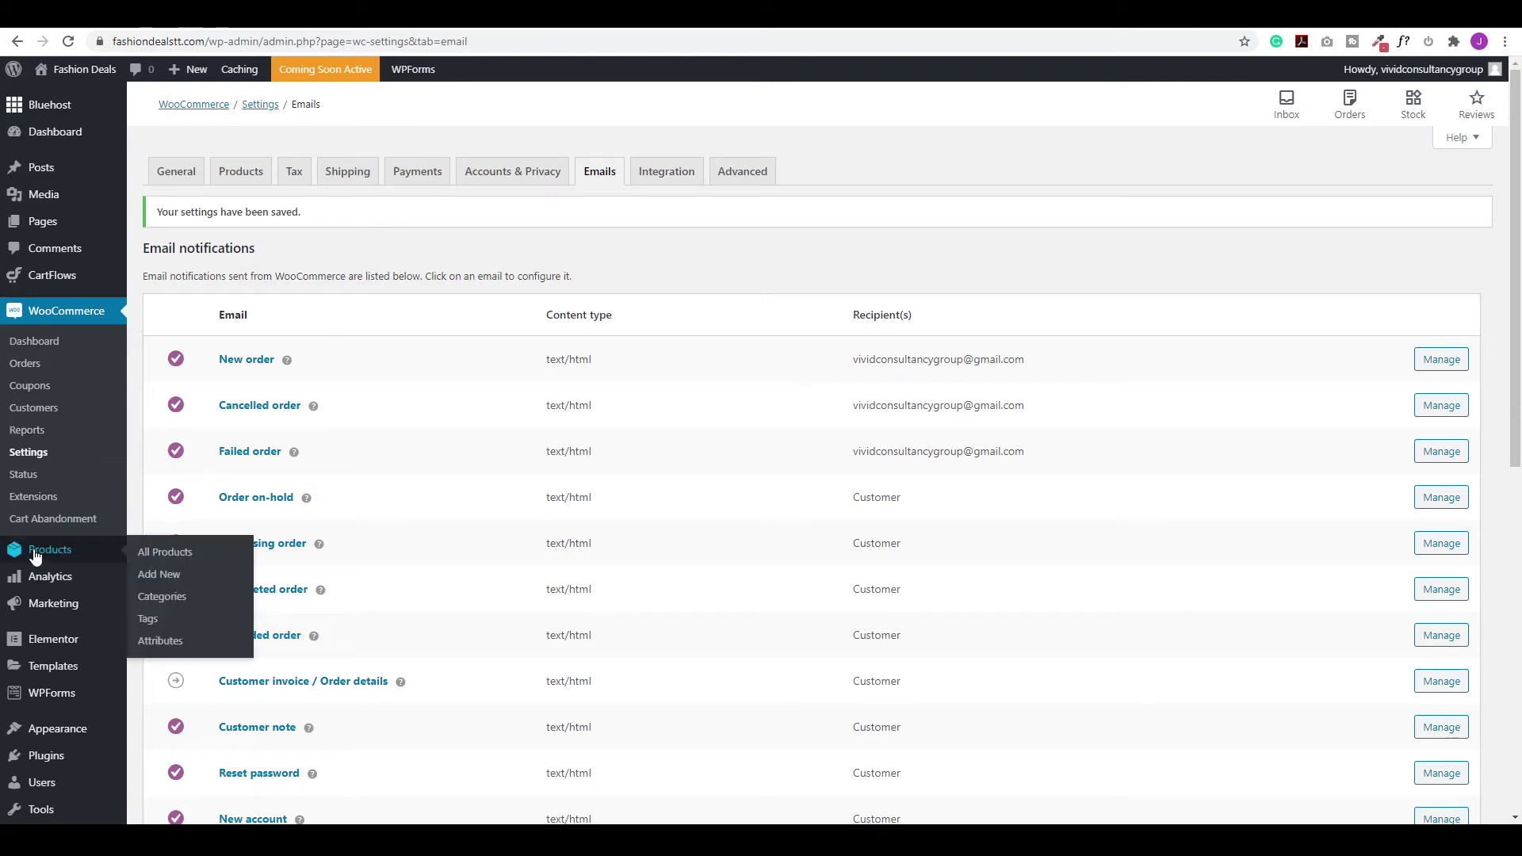
left_click(161, 576)
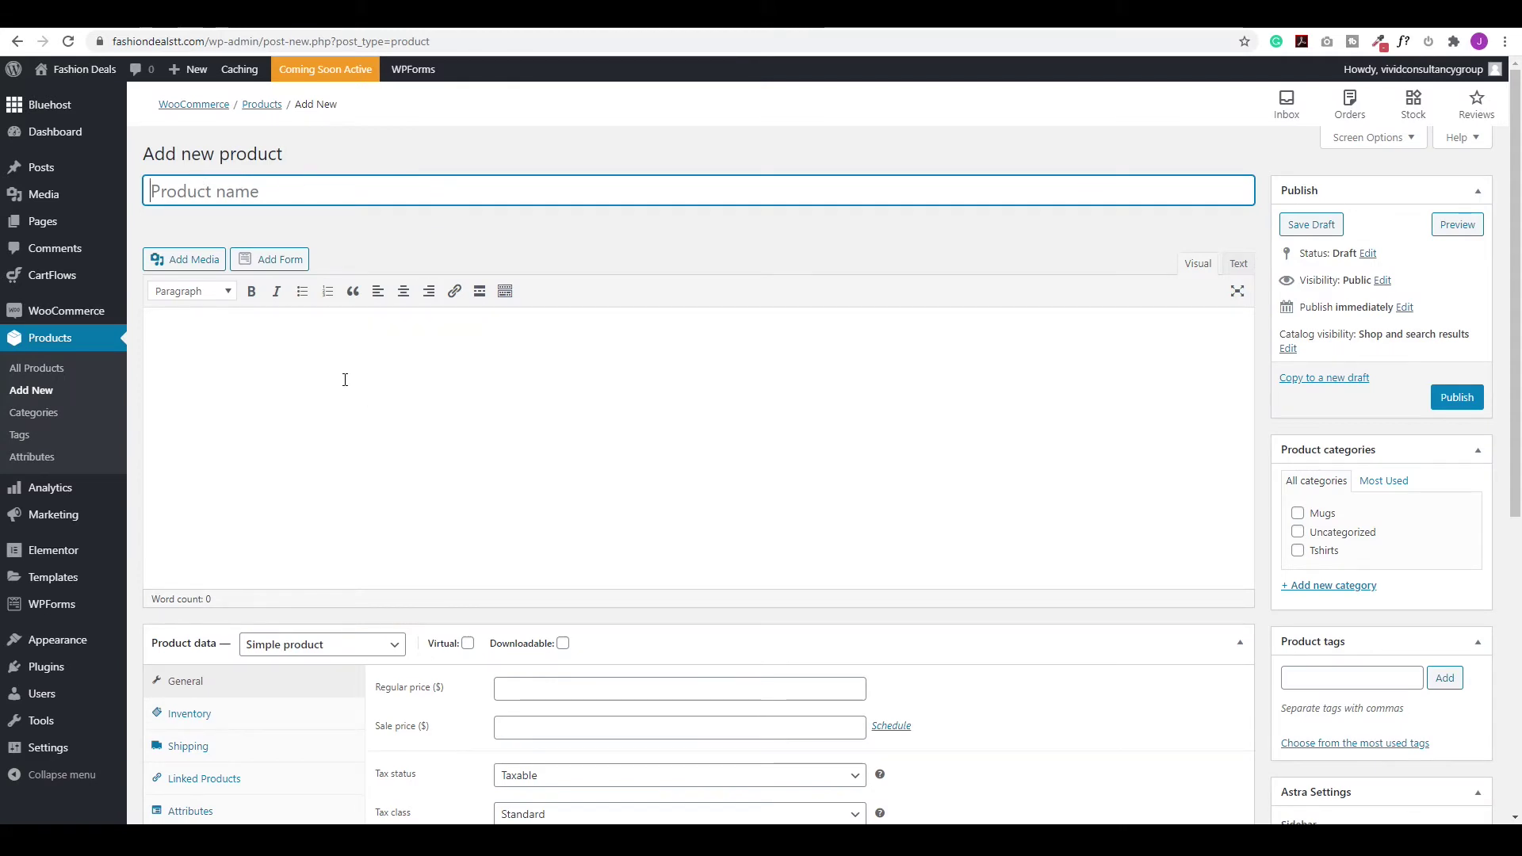
scroll(425, 452, "down", 3)
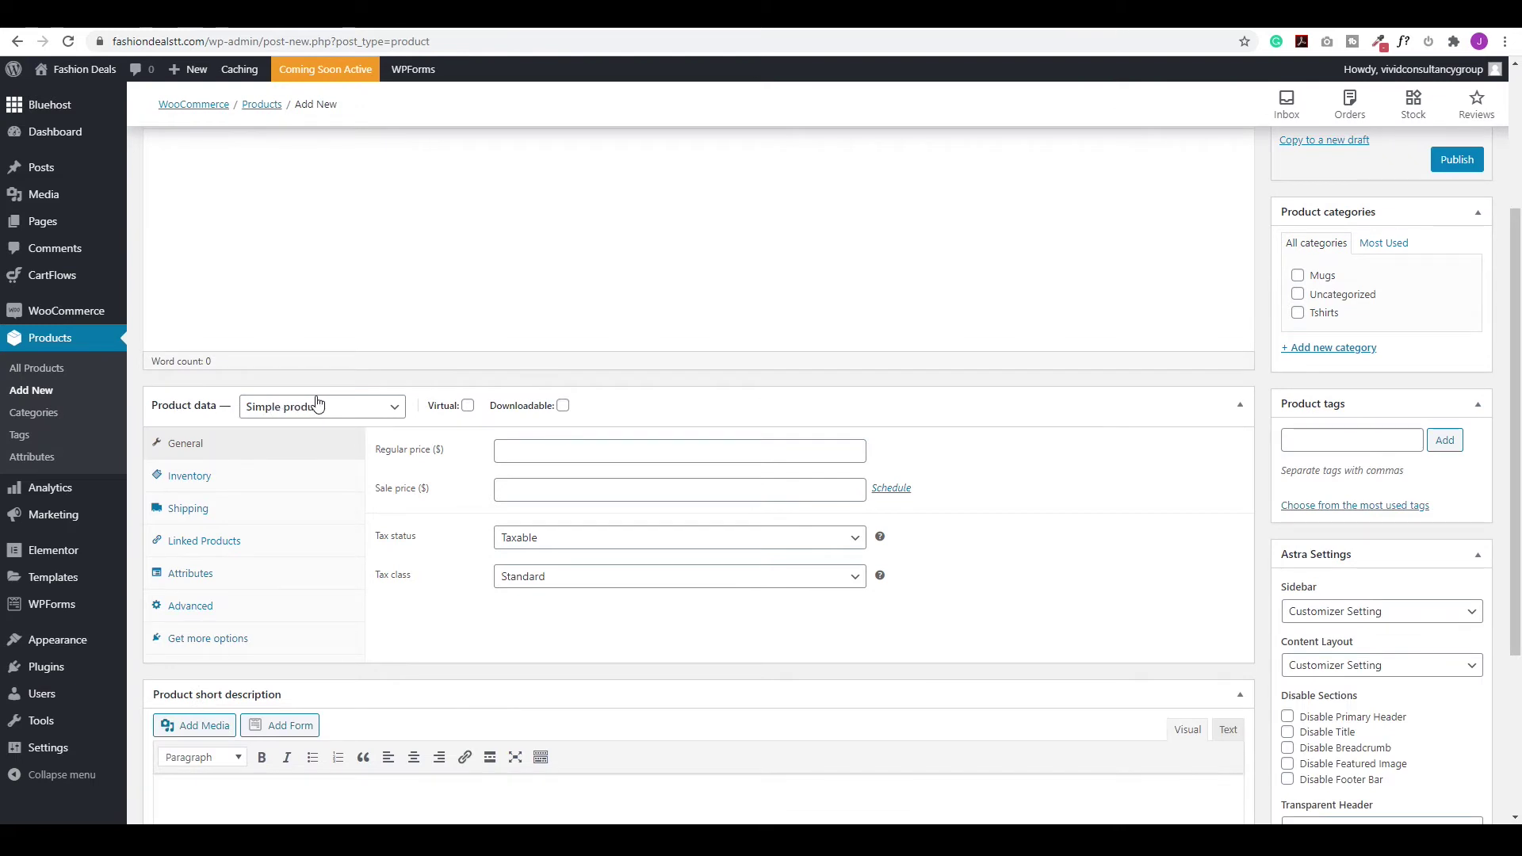
left_click(359, 406)
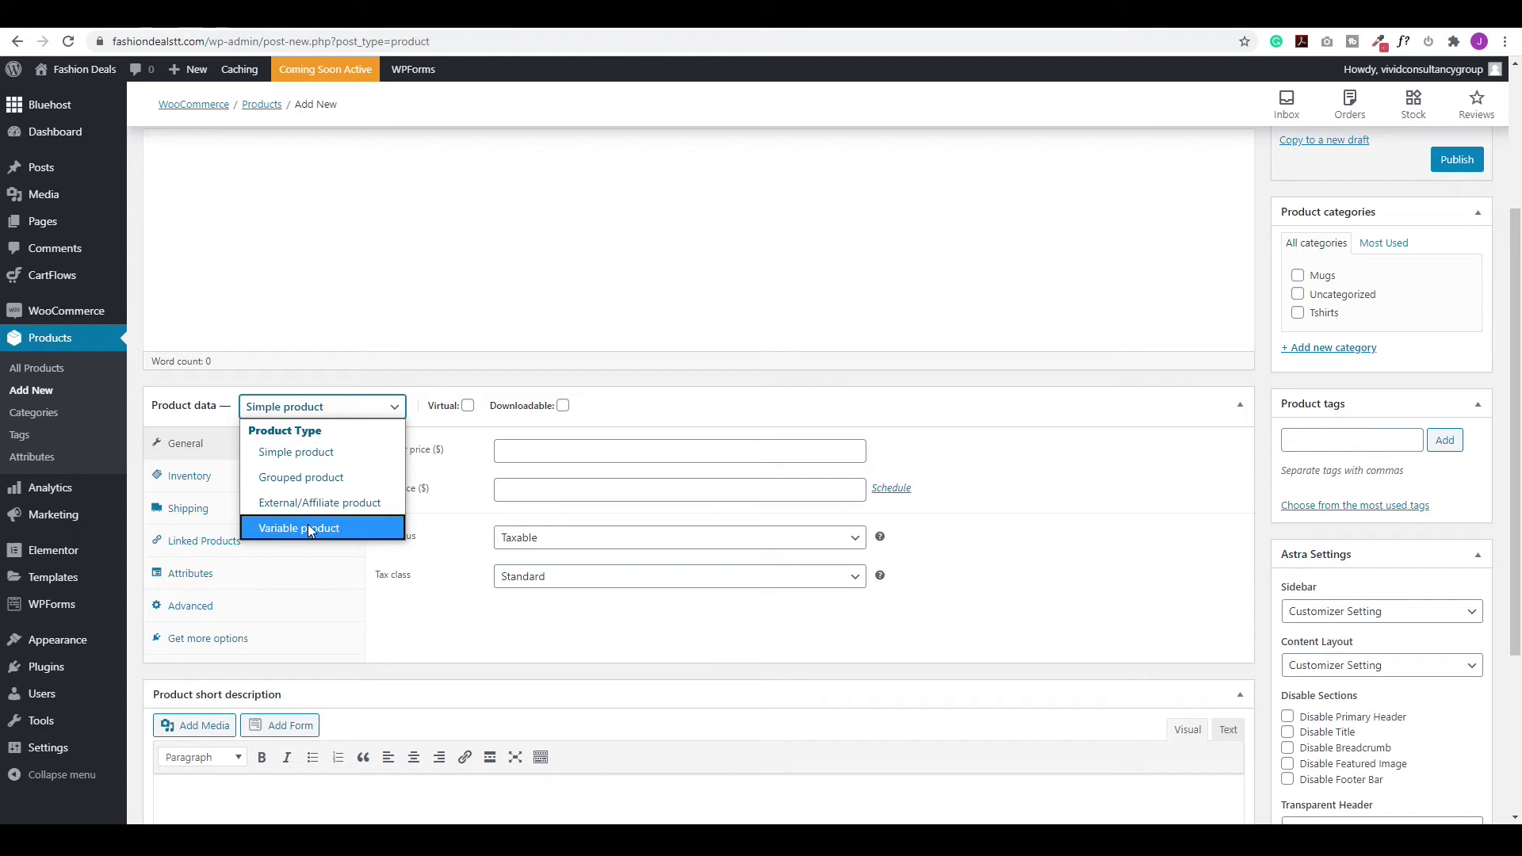
left_click(307, 457)
Name the new product "Sales Manager T-Shirt".
scroll(307, 461, "up", 3)
left_click(268, 179)
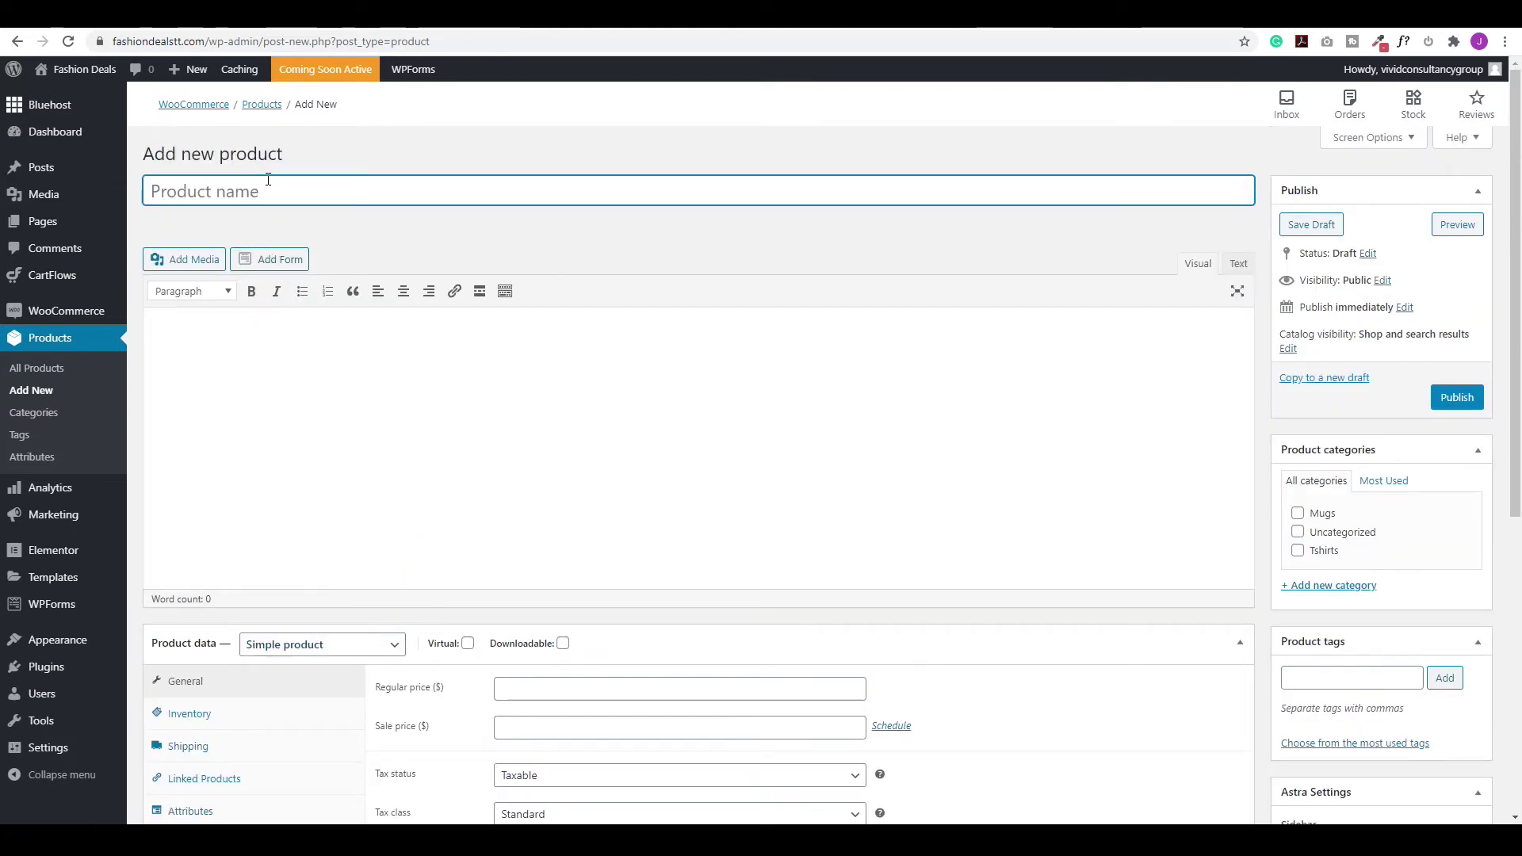
type("Sales Manager Ti")
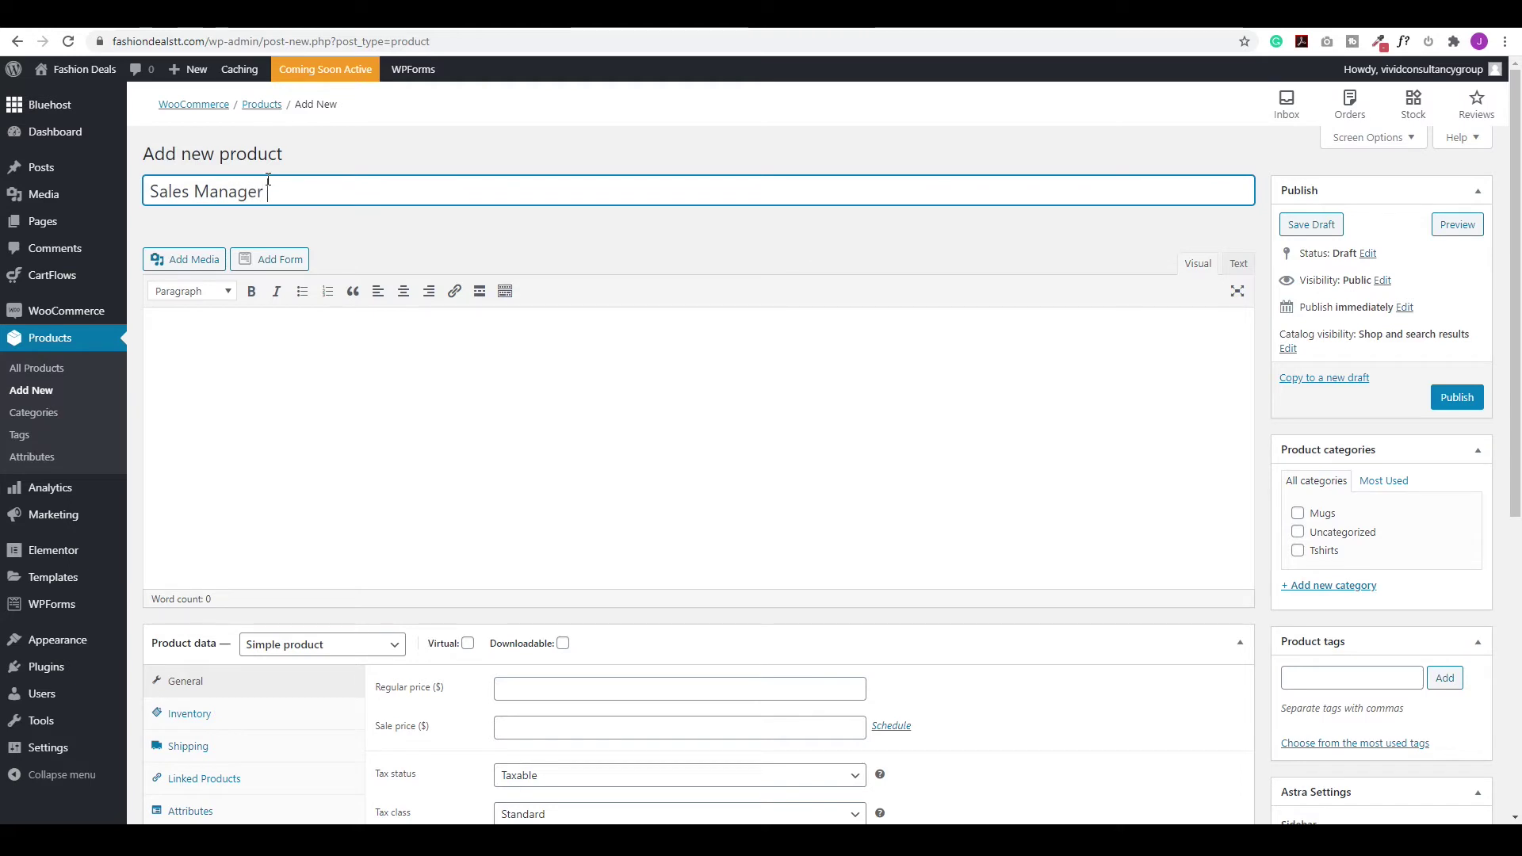
key("BackSpace")
type("-Shirt")
Fill in the product description with the "Men's Premium T-Shirt" heading, an introductory paragraph and a bulleted list of fabric, size and production details.
left_click(205, 337)
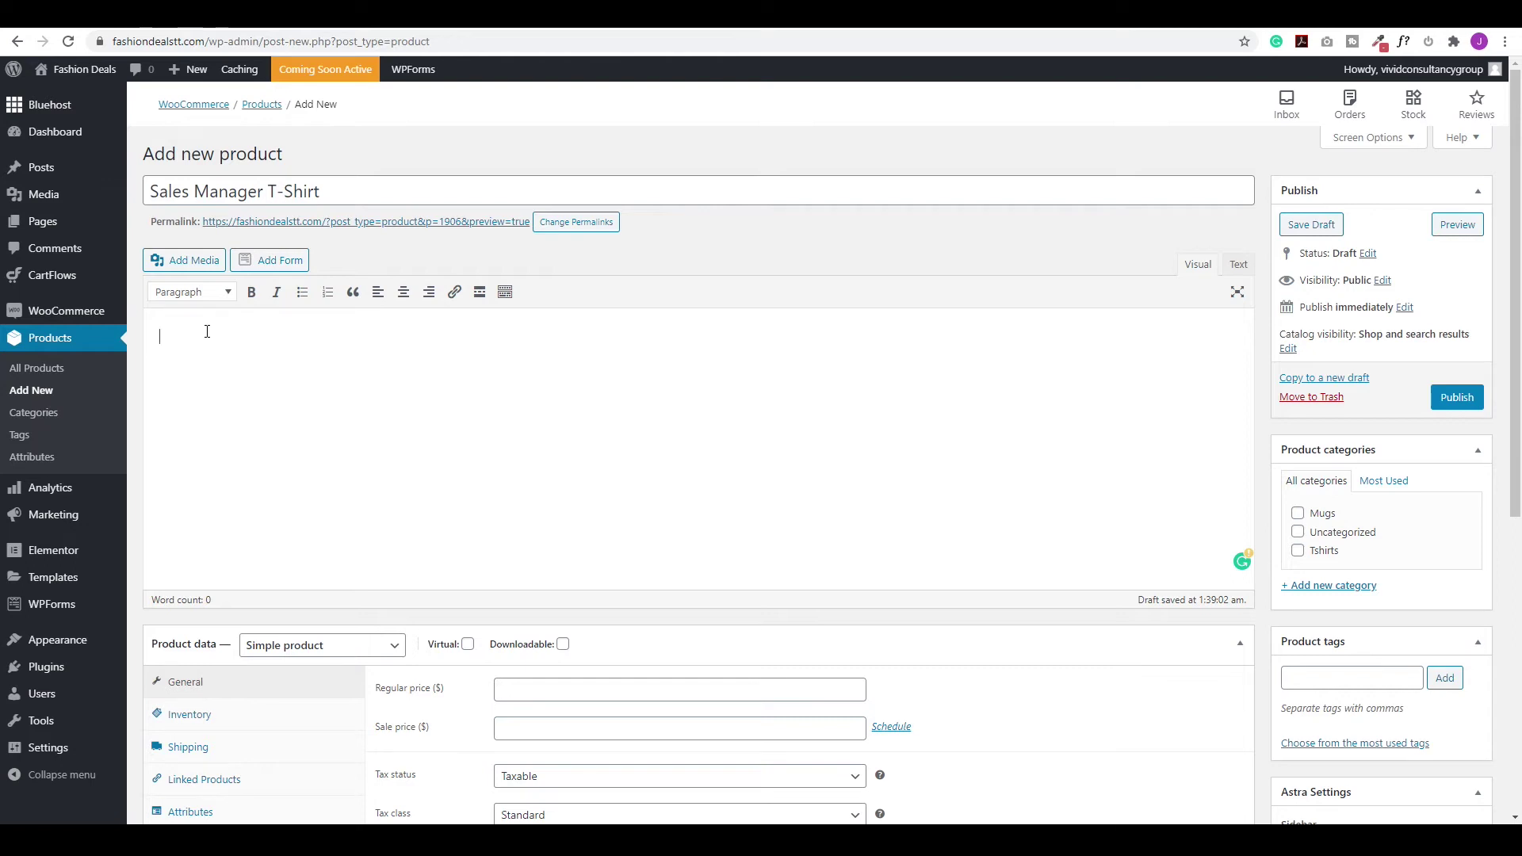
type("Men’s Premium T-Shirt This premium T-shirt is as close to perfect as can be. It's optimized for all types of print and will quickly become your favorite T-shirt. Soft, comfortable and durable, this is a definite must-own. Brand: Spreadshirt 100% cotton (heather gray and heather ice blue are 95% cotton /5% viscose. Heather blue & charcoal gray are 80% cotton/20% polyester. Heather burgundy is 60% cotton/40% polyester. Heather oatmeal is 99% cotton/1% viscose) | Fabric Weight: 4.42 oz (lightweight) Wide range of sizes from S-5XL Fairly produced, certified and triple audited. Double stitched, reinforced seams at shoulder, sleeve, collar and waist Optimized for beautiful brilliance across all printing methods Imported; processed and printed in the U.S.A.")
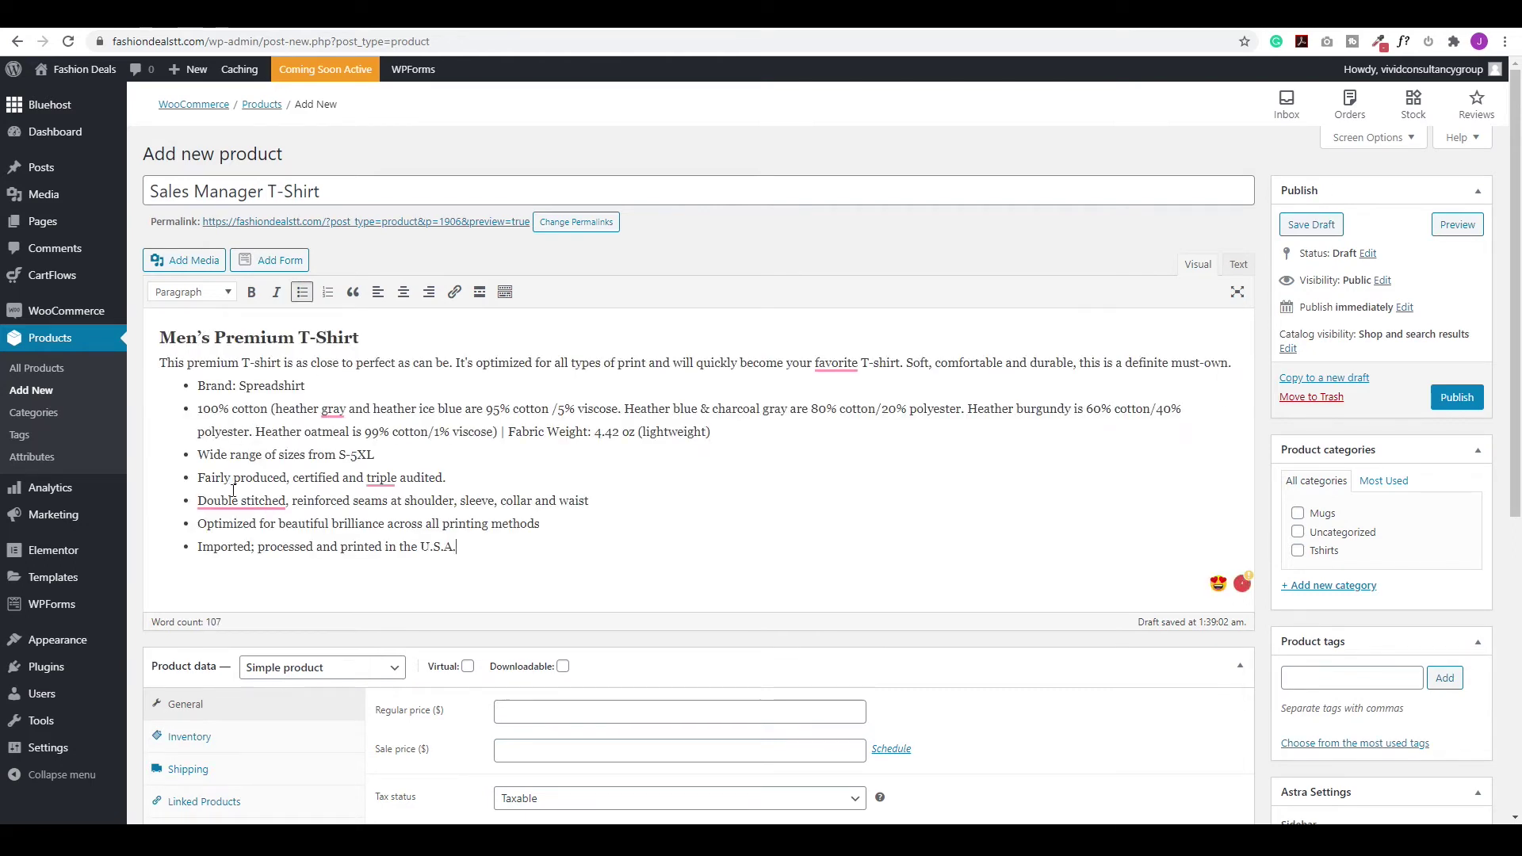
mouse_move(231, 508)
Set the product's regular price to $30, its sale price to $25 and its tax class to Standard.
scroll(432, 463, "down", 2)
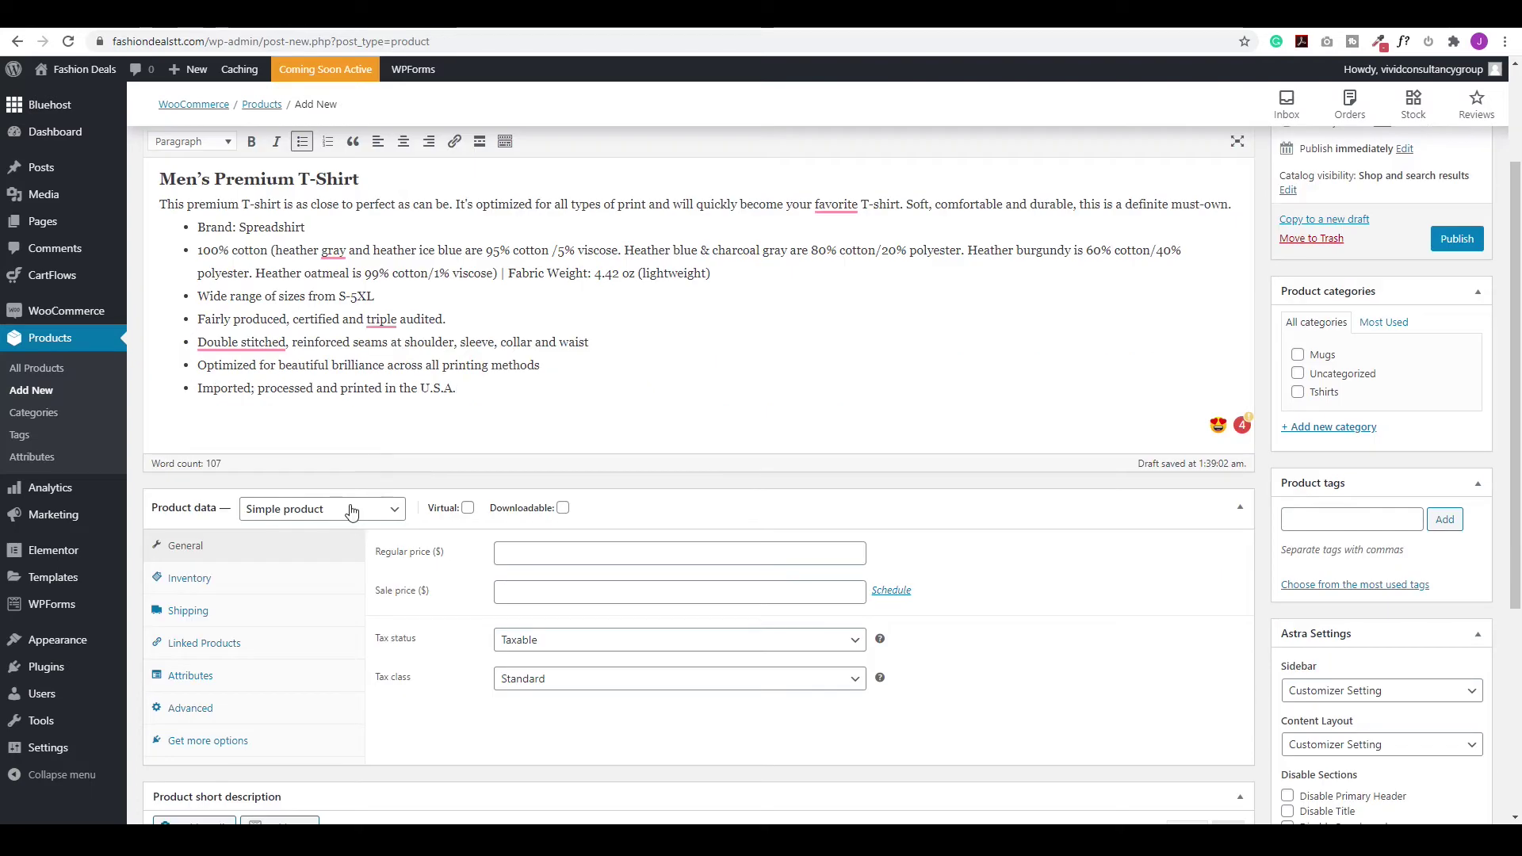
scroll(428, 415, "down", 2)
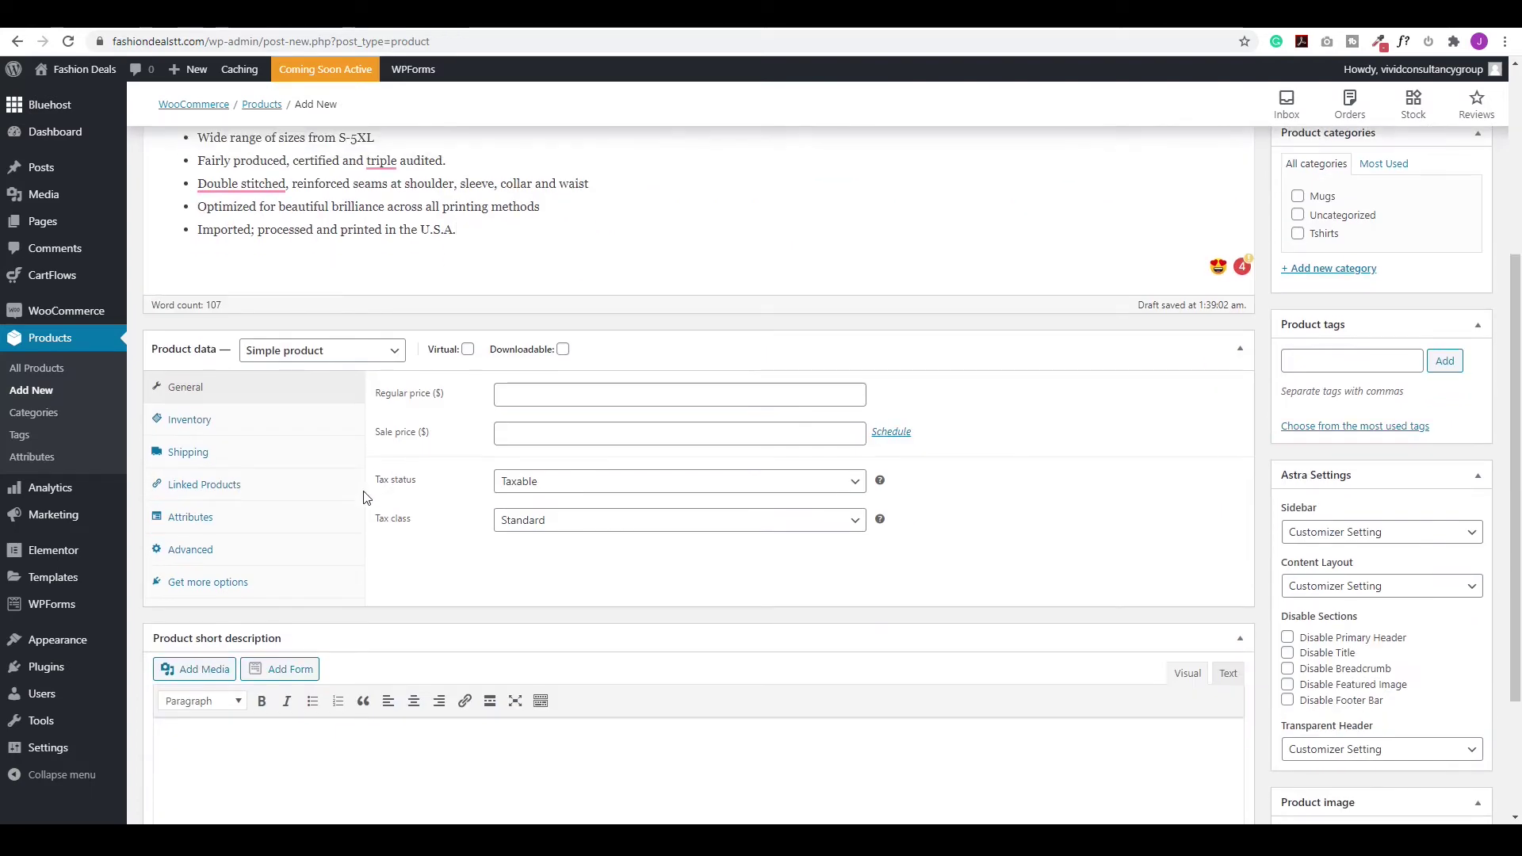
left_click(555, 395)
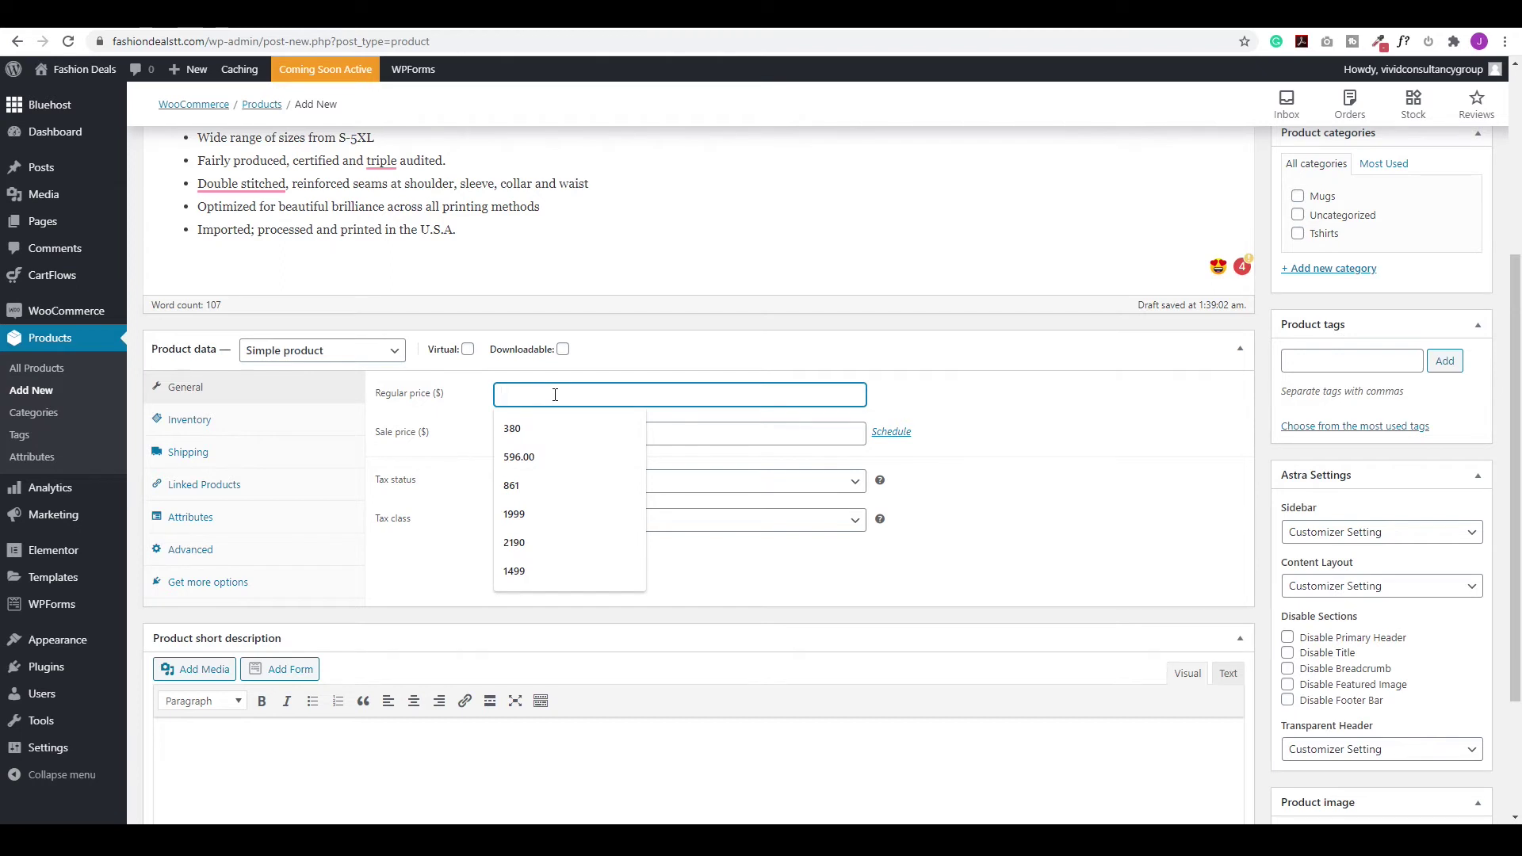
type("25")
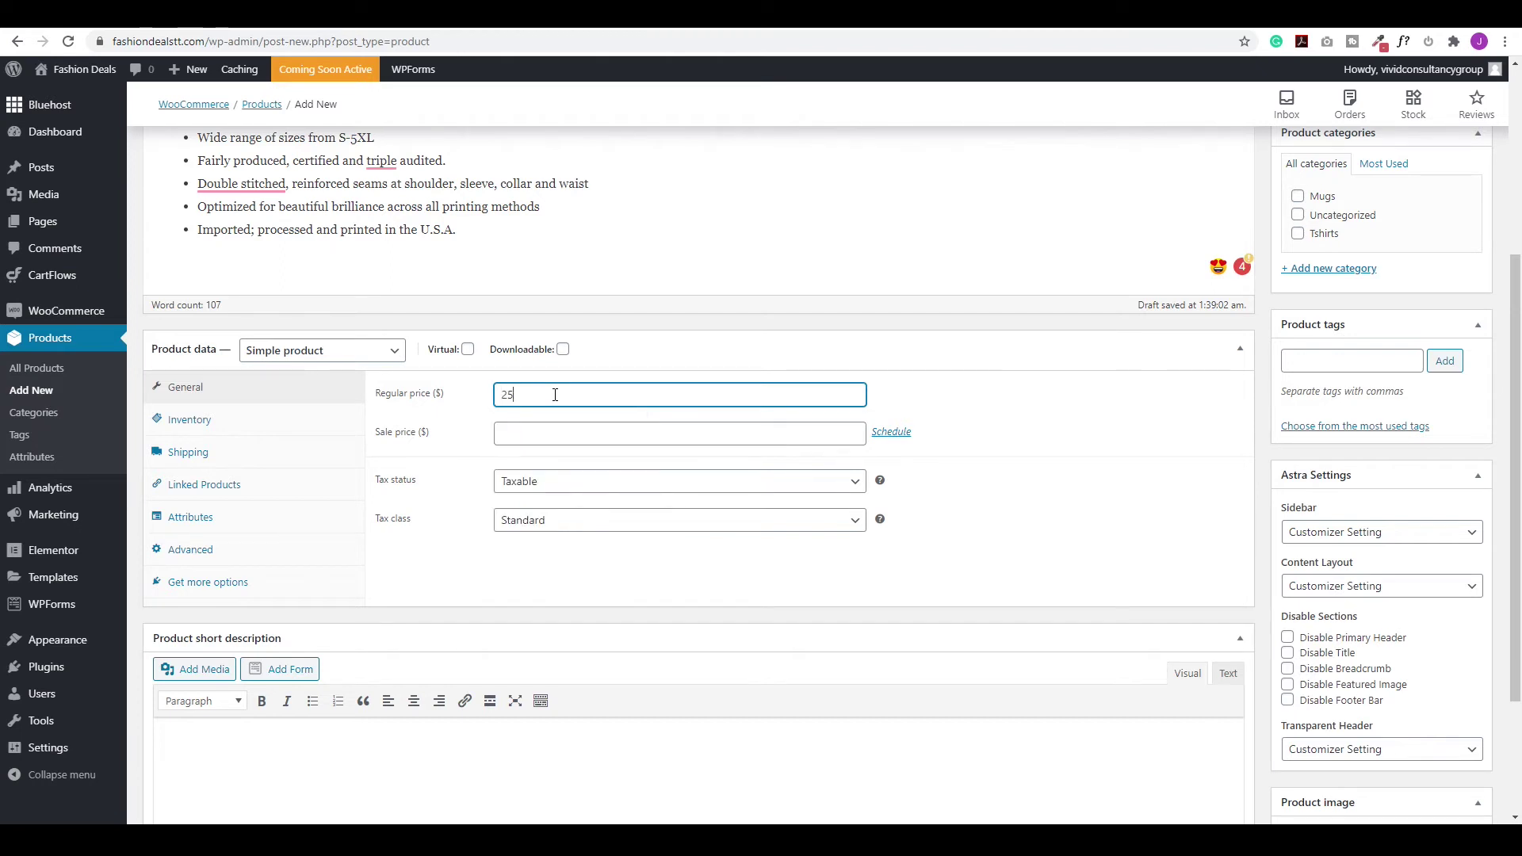
left_click(556, 435)
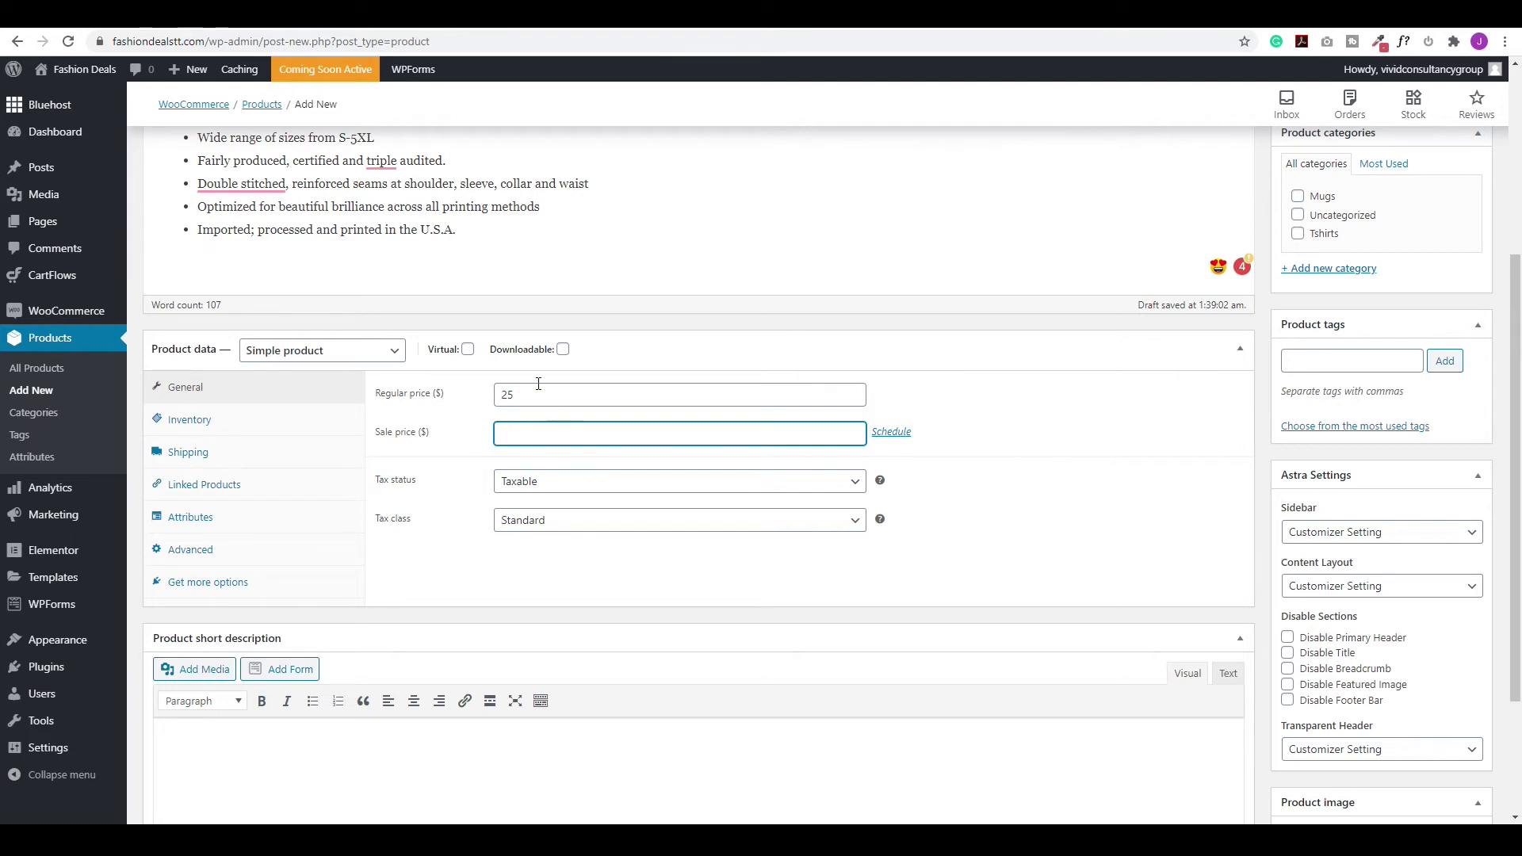
left_click_drag(520, 398, 485, 406)
type("30")
left_click(521, 436)
type("25")
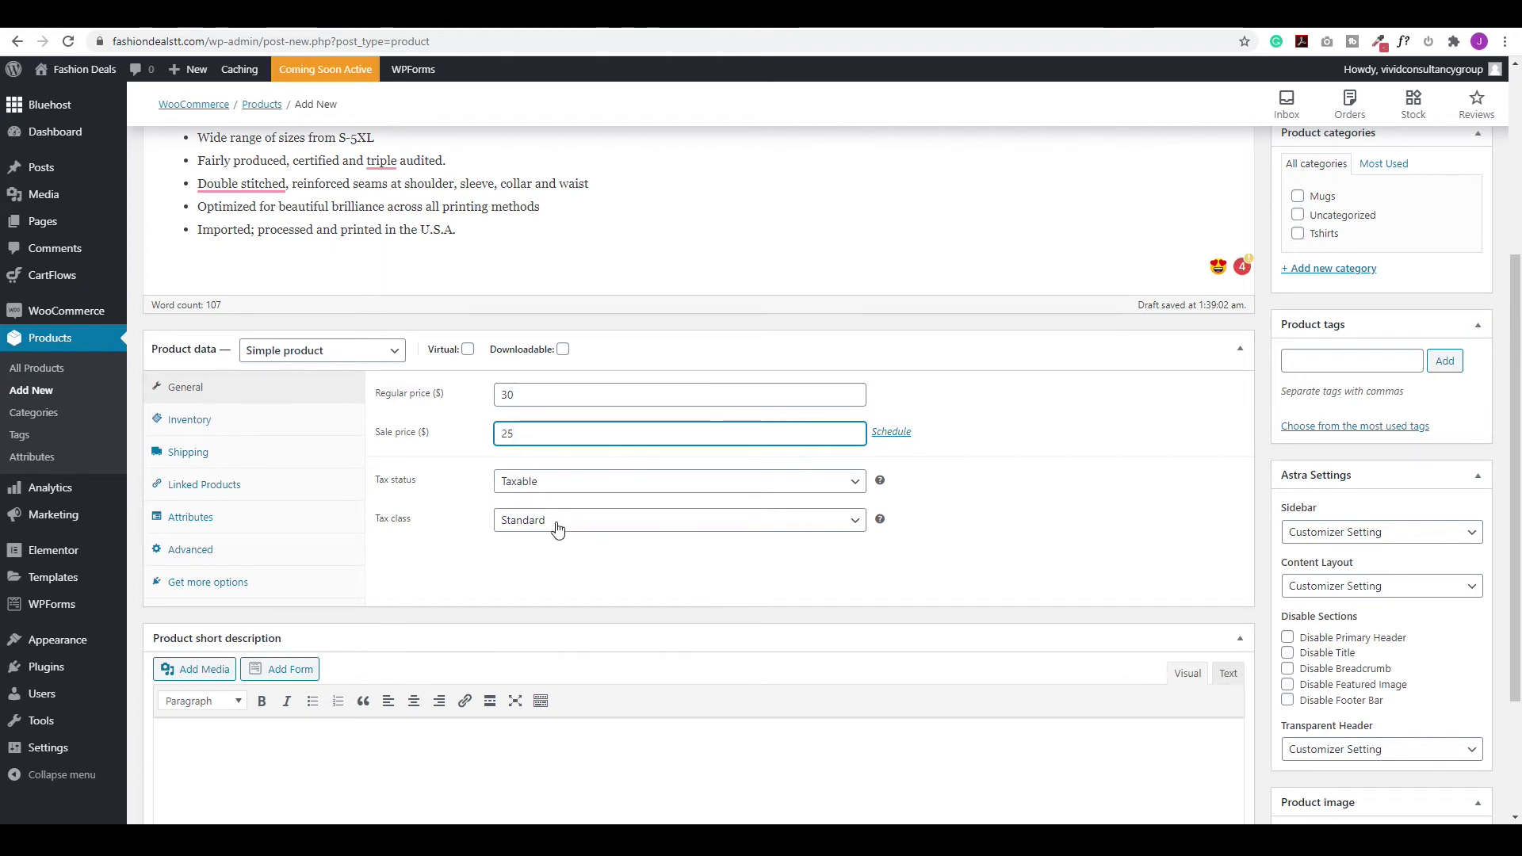
left_click(601, 525)
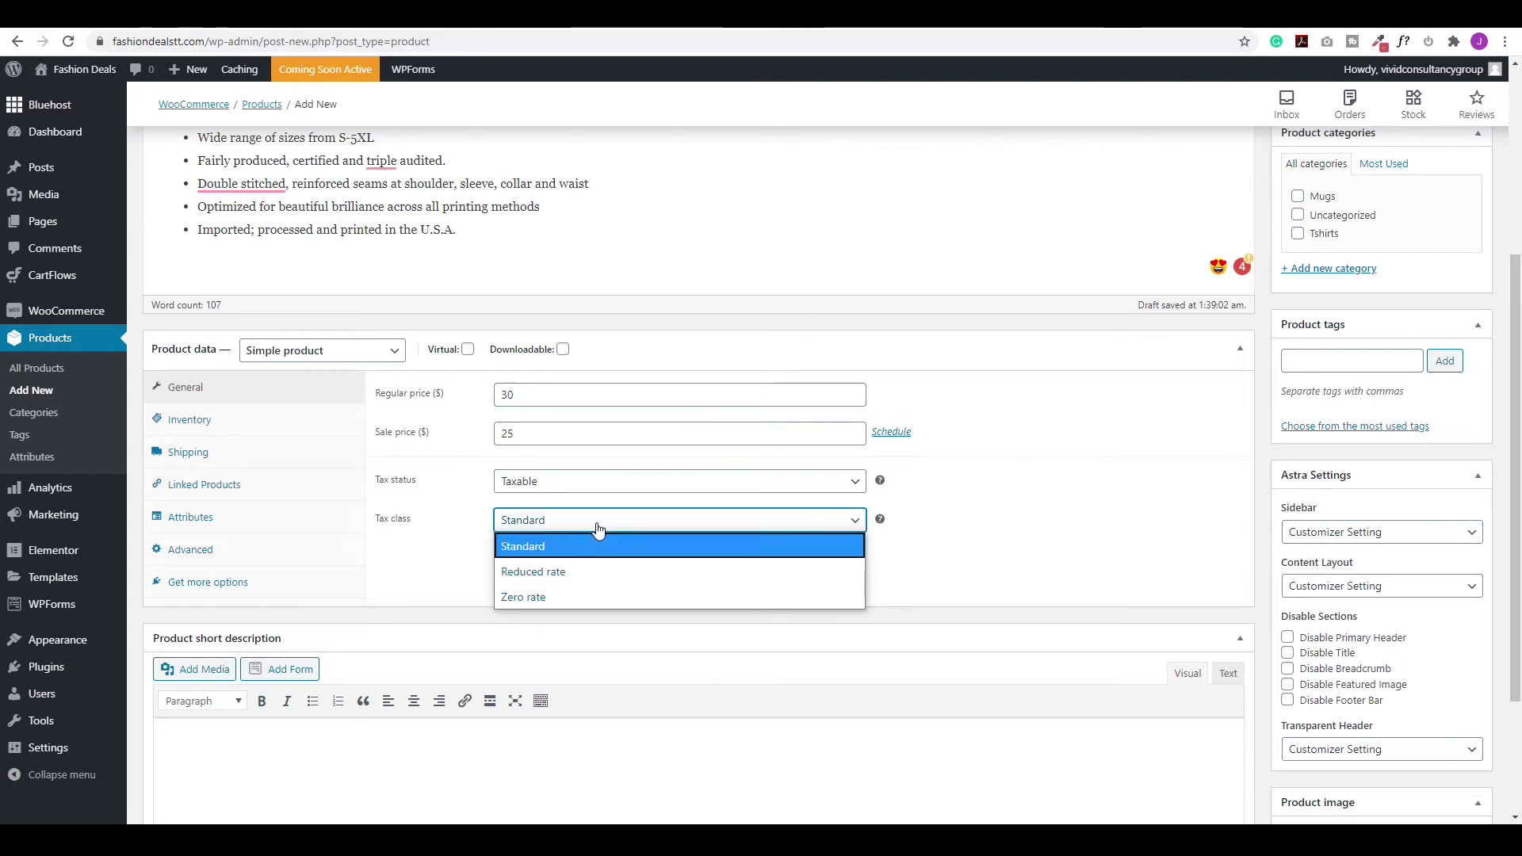
left_click(579, 545)
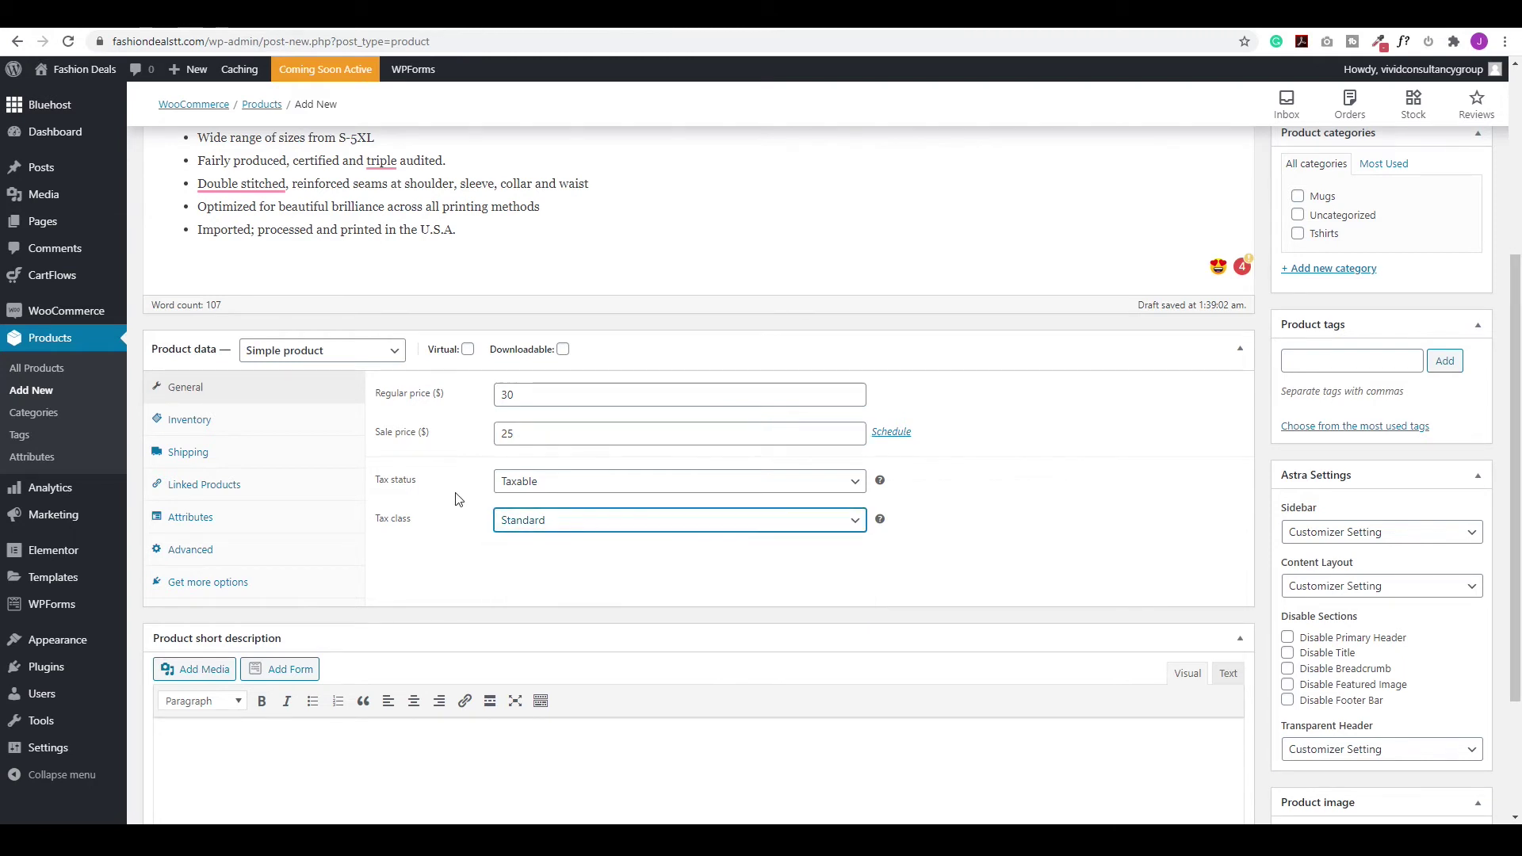
Set the product's SKU to 1400 and enable stock management with a stock quantity of 20.
left_click(190, 423)
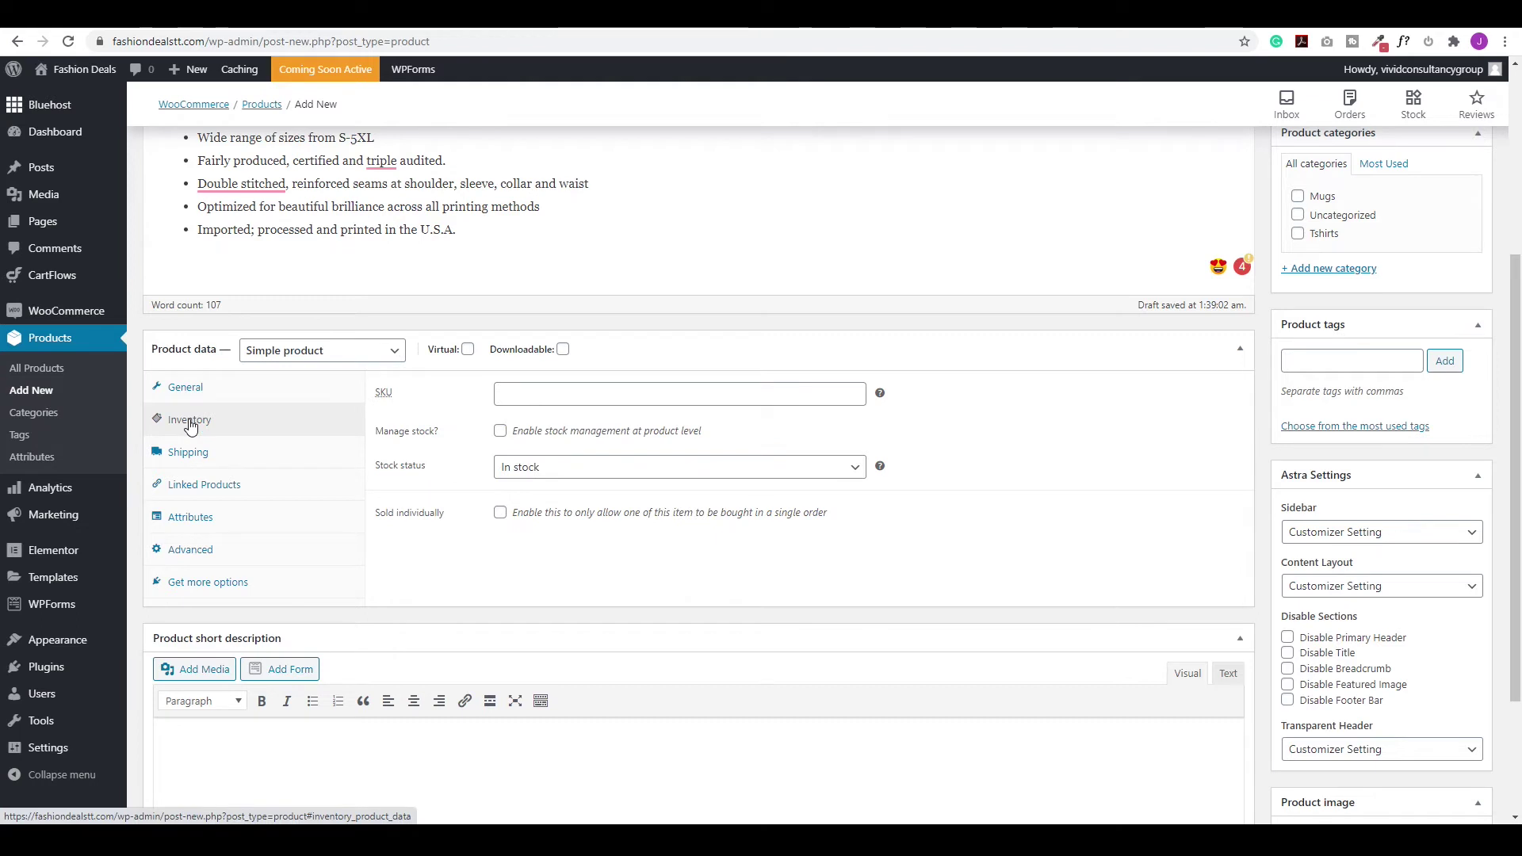
left_click(661, 395)
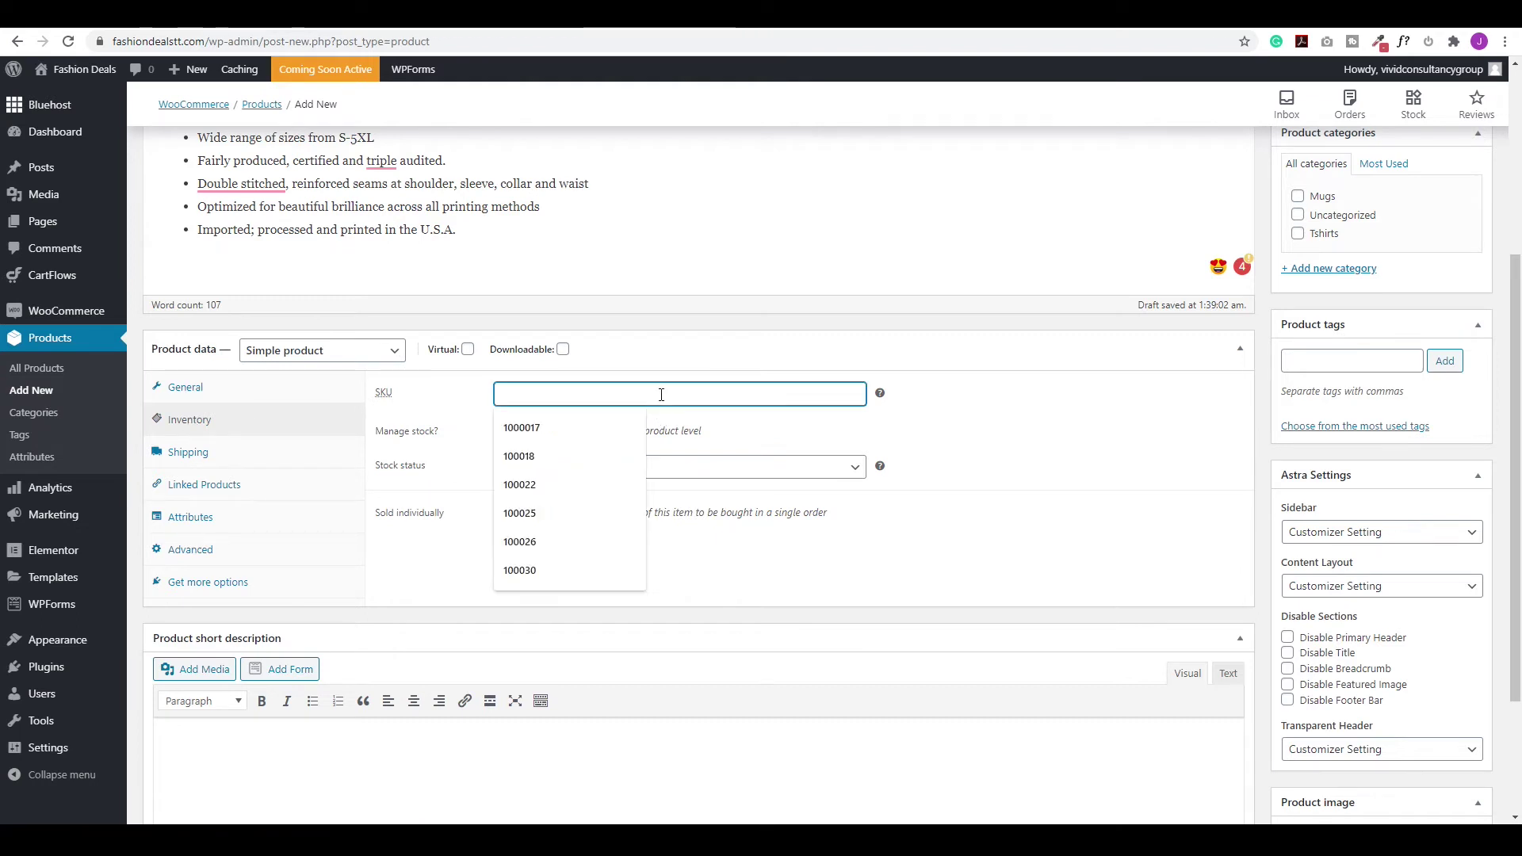
type("1400")
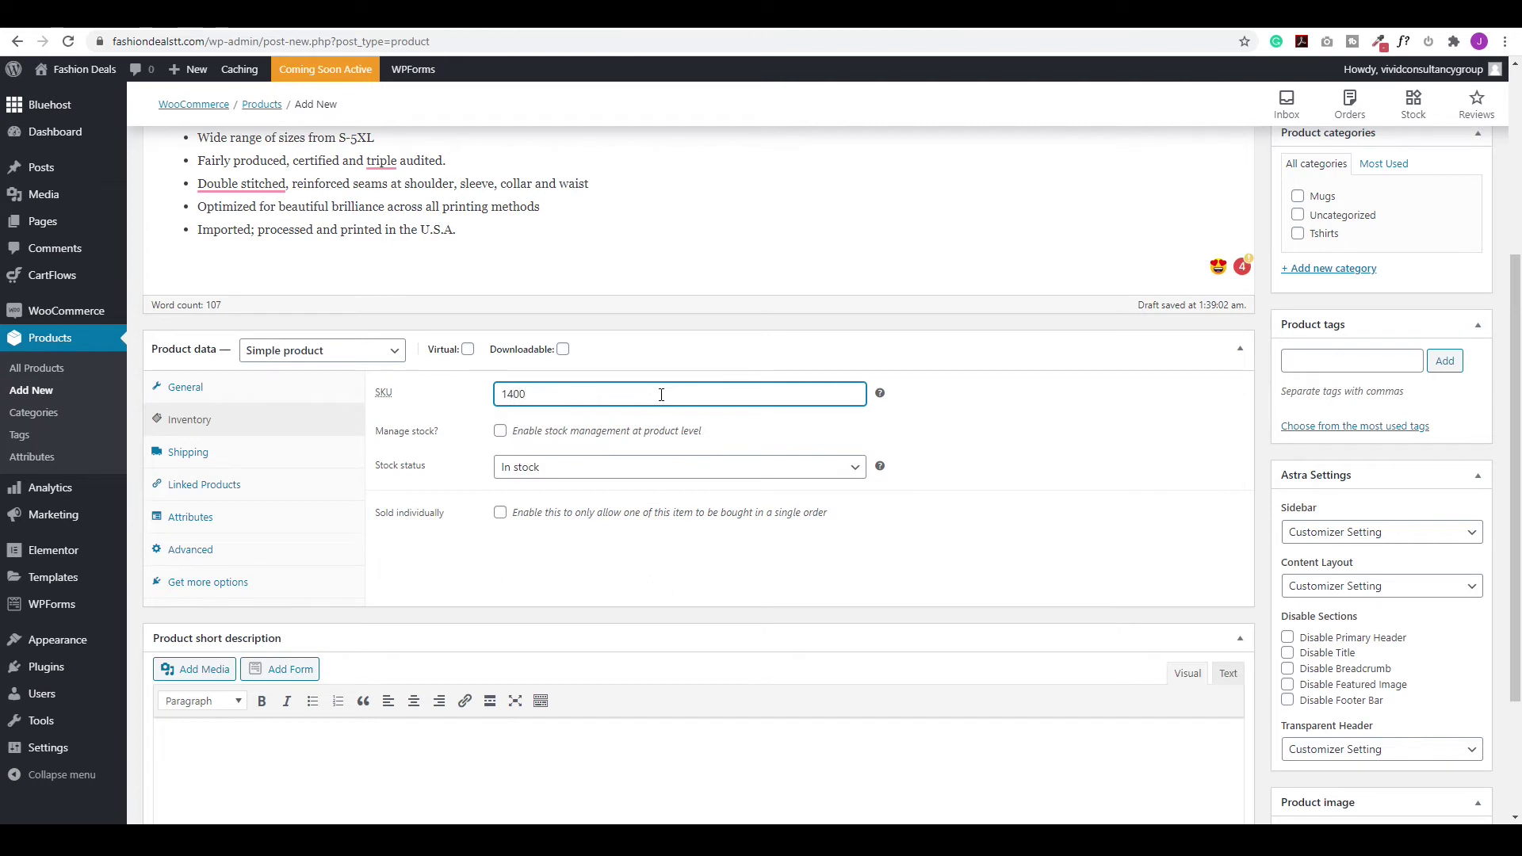
left_click(500, 431)
left_click(524, 472)
key("BackSpace")
type("10")
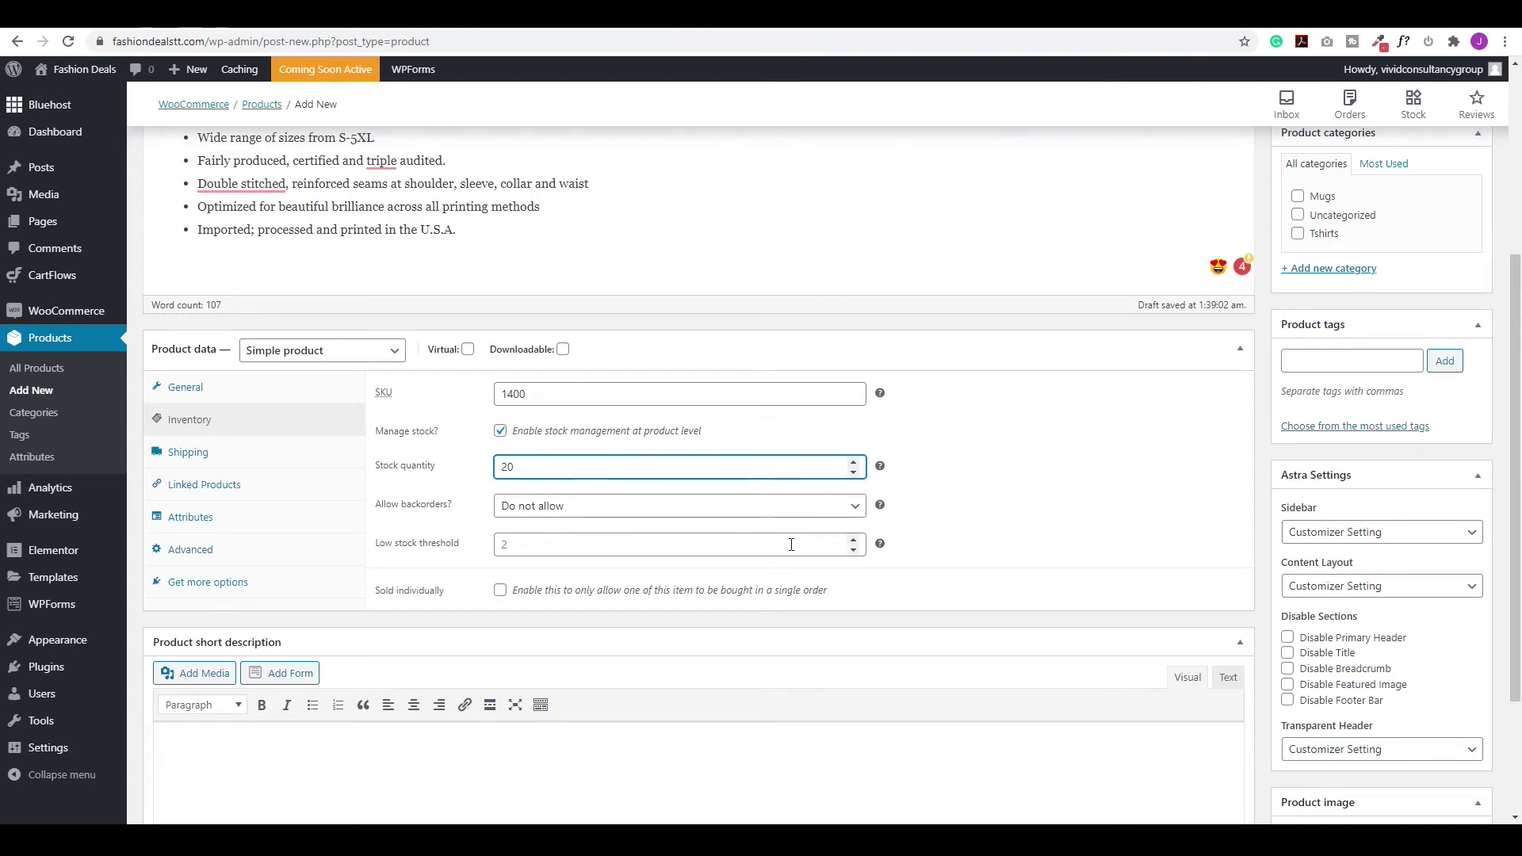
Set the product's low stock threshold to 5.
left_click(845, 542)
type("2")
left_click(854, 541)
left_click(853, 541)
left_click(854, 541)
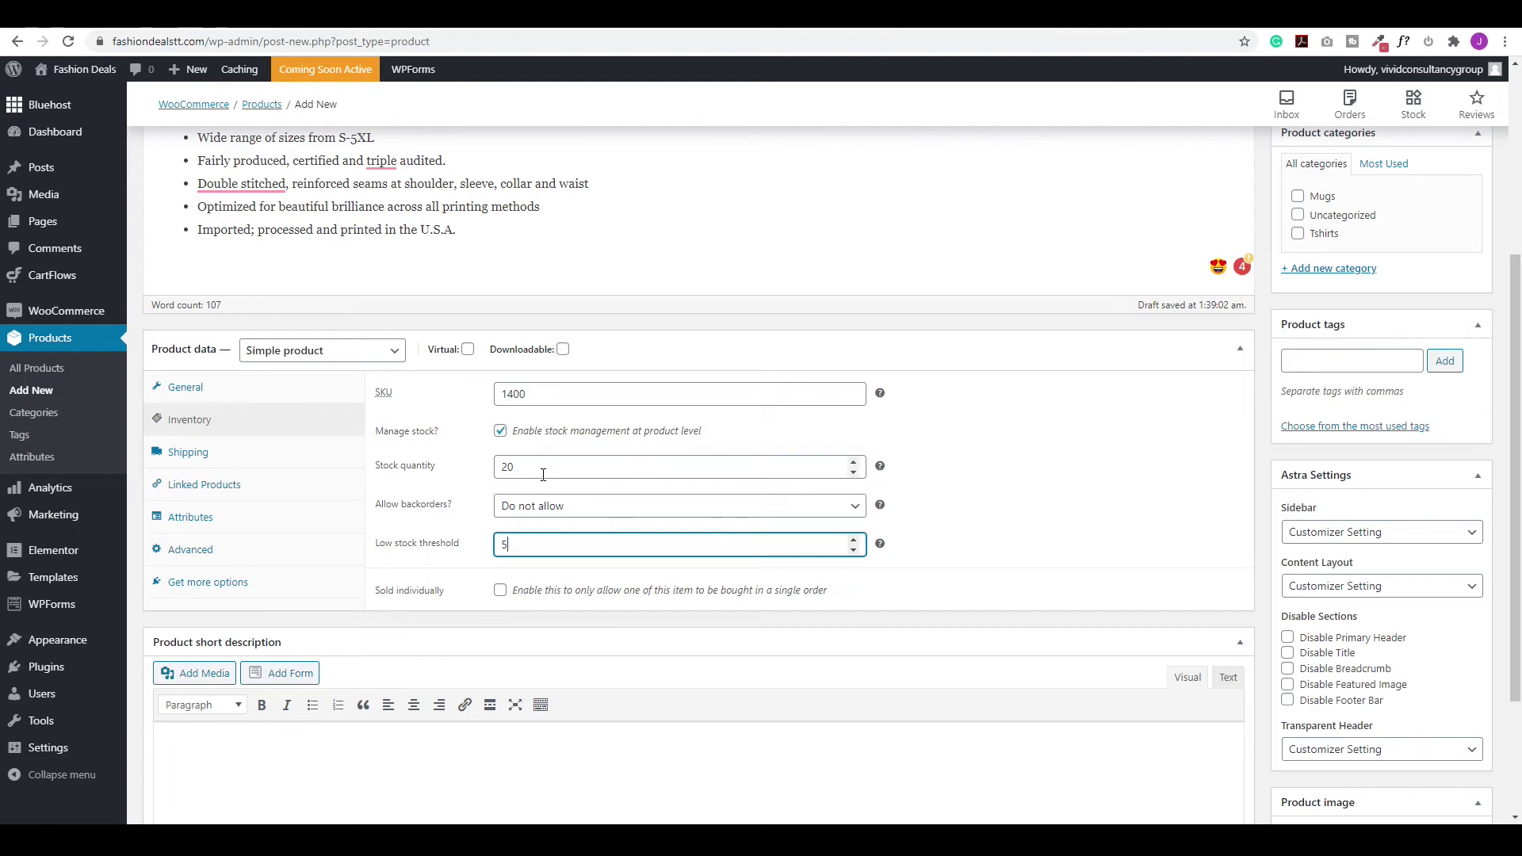
Set the product's shipping weight to 1 lb.
left_click(194, 455)
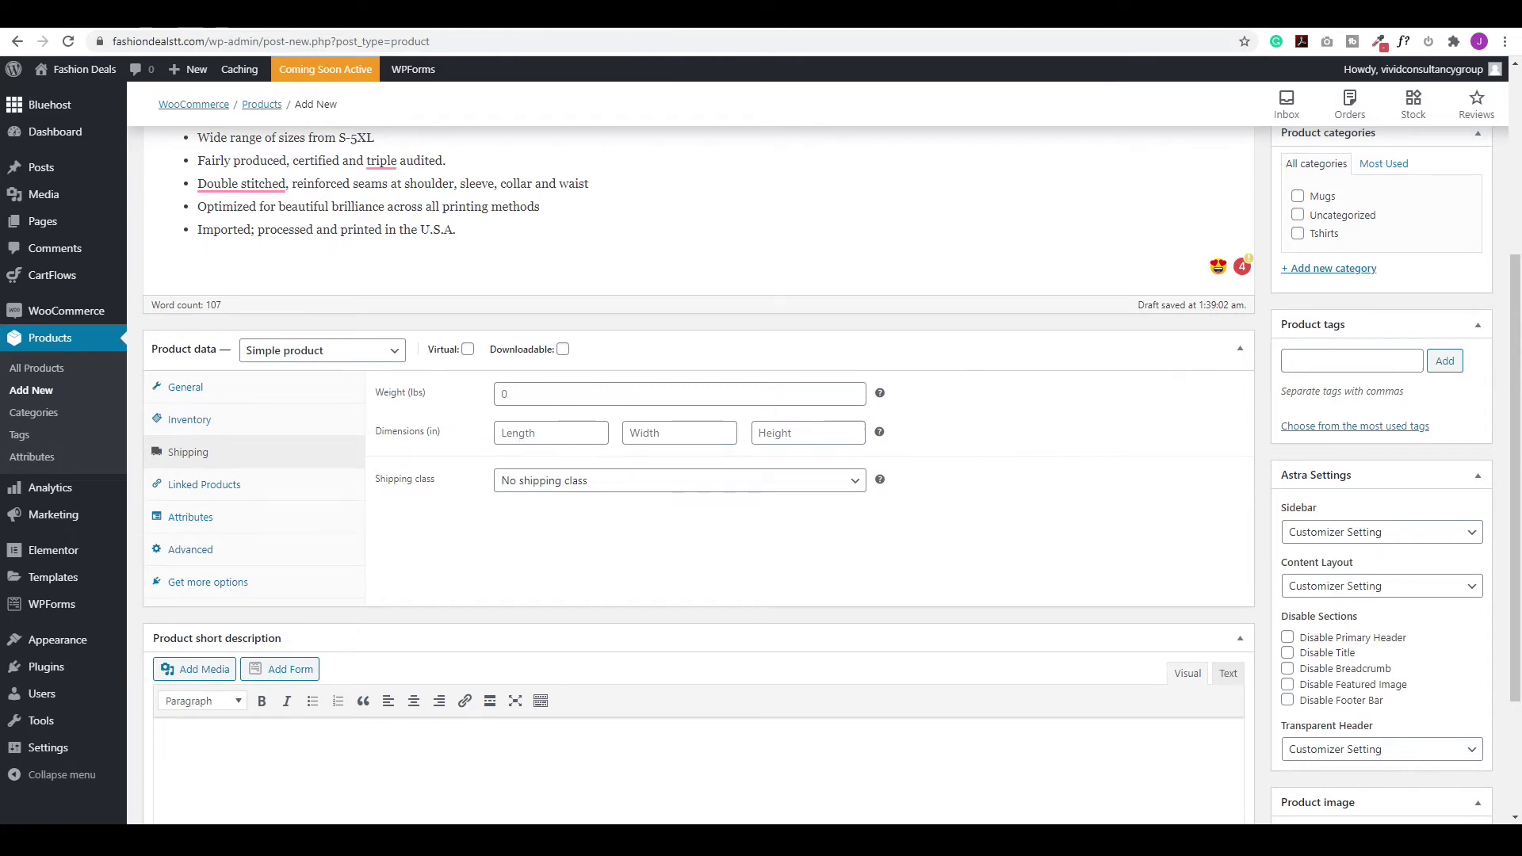
left_click(502, 394)
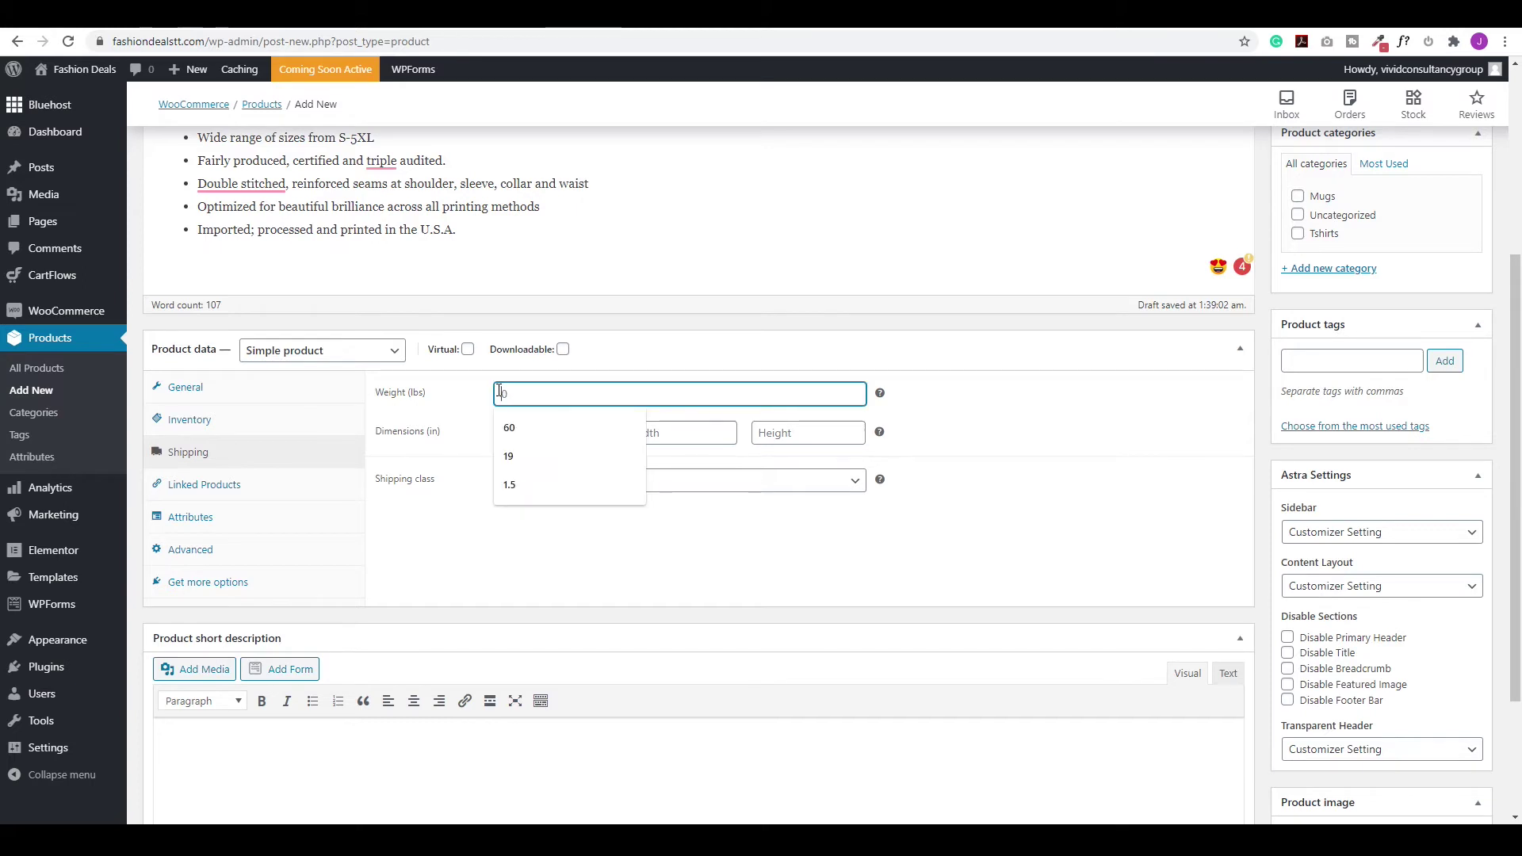
type("1")
left_click(1022, 396)
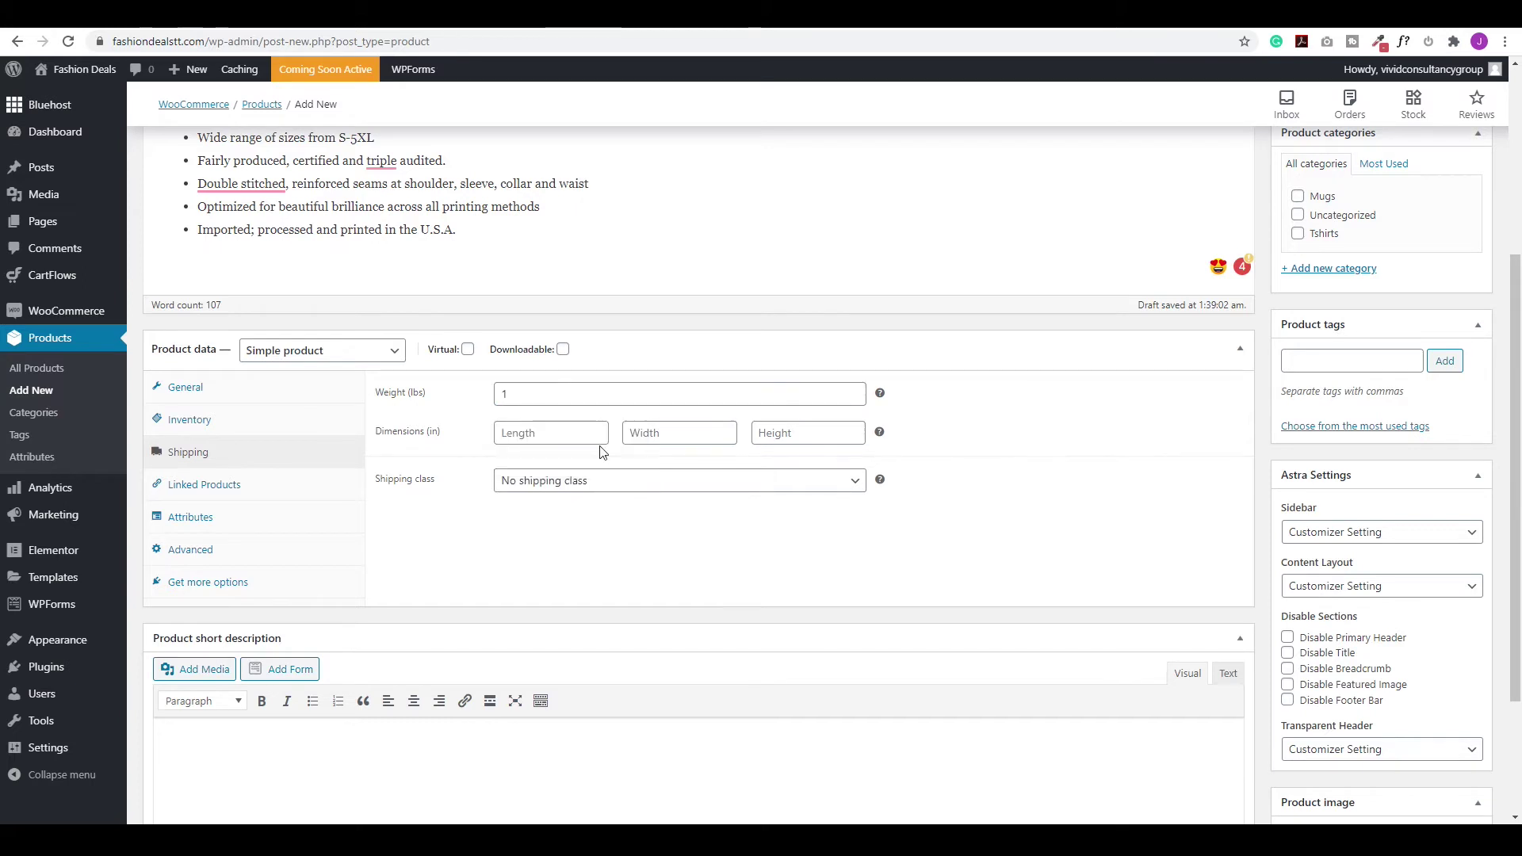
Look over the product's upsell and cross-sell options and its custom attribute settings.
left_click(198, 488)
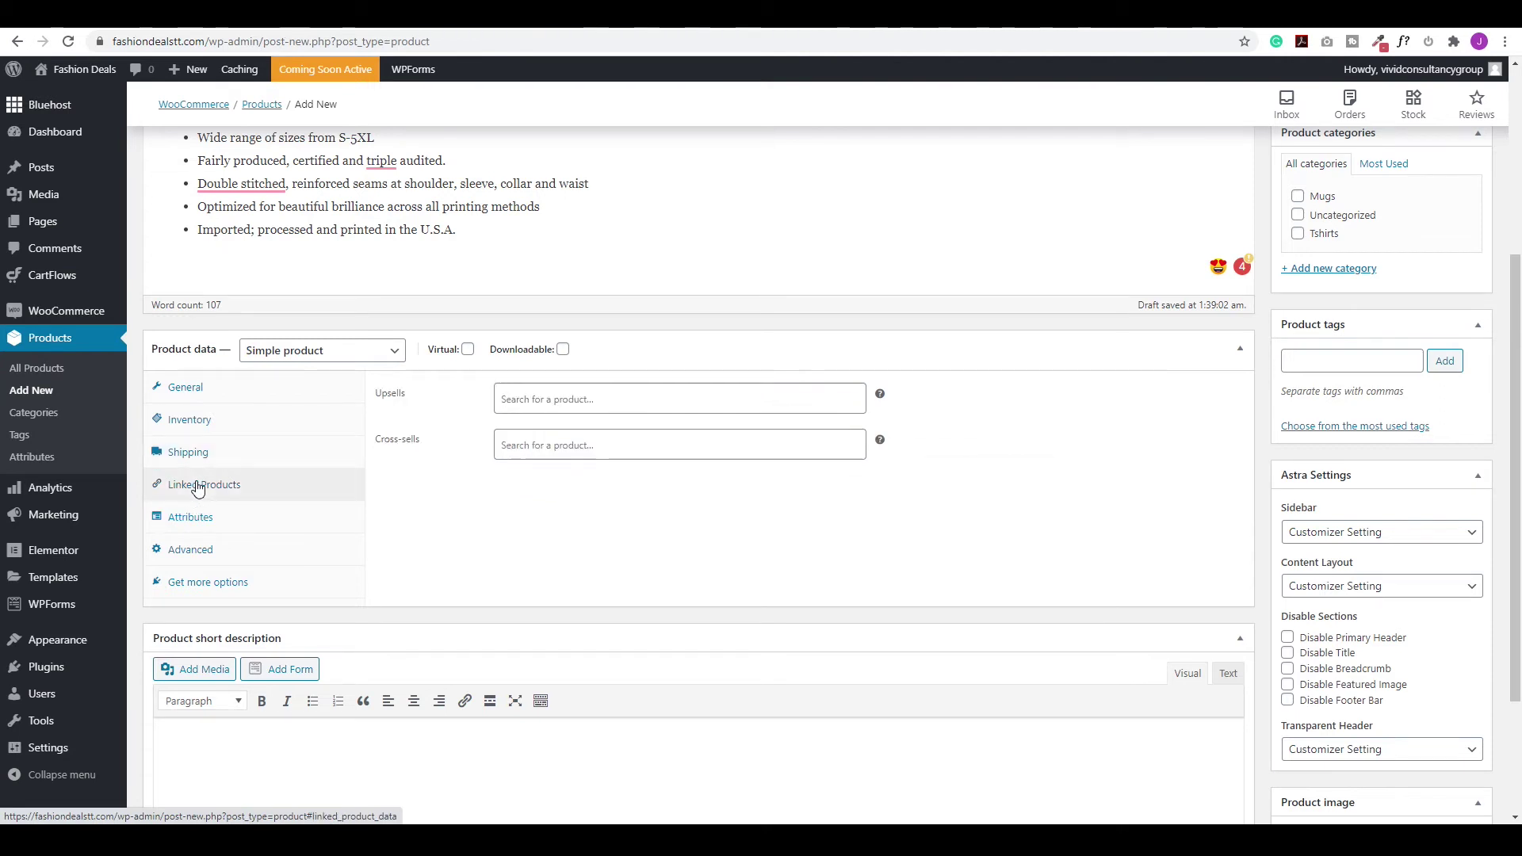
left_click(508, 442)
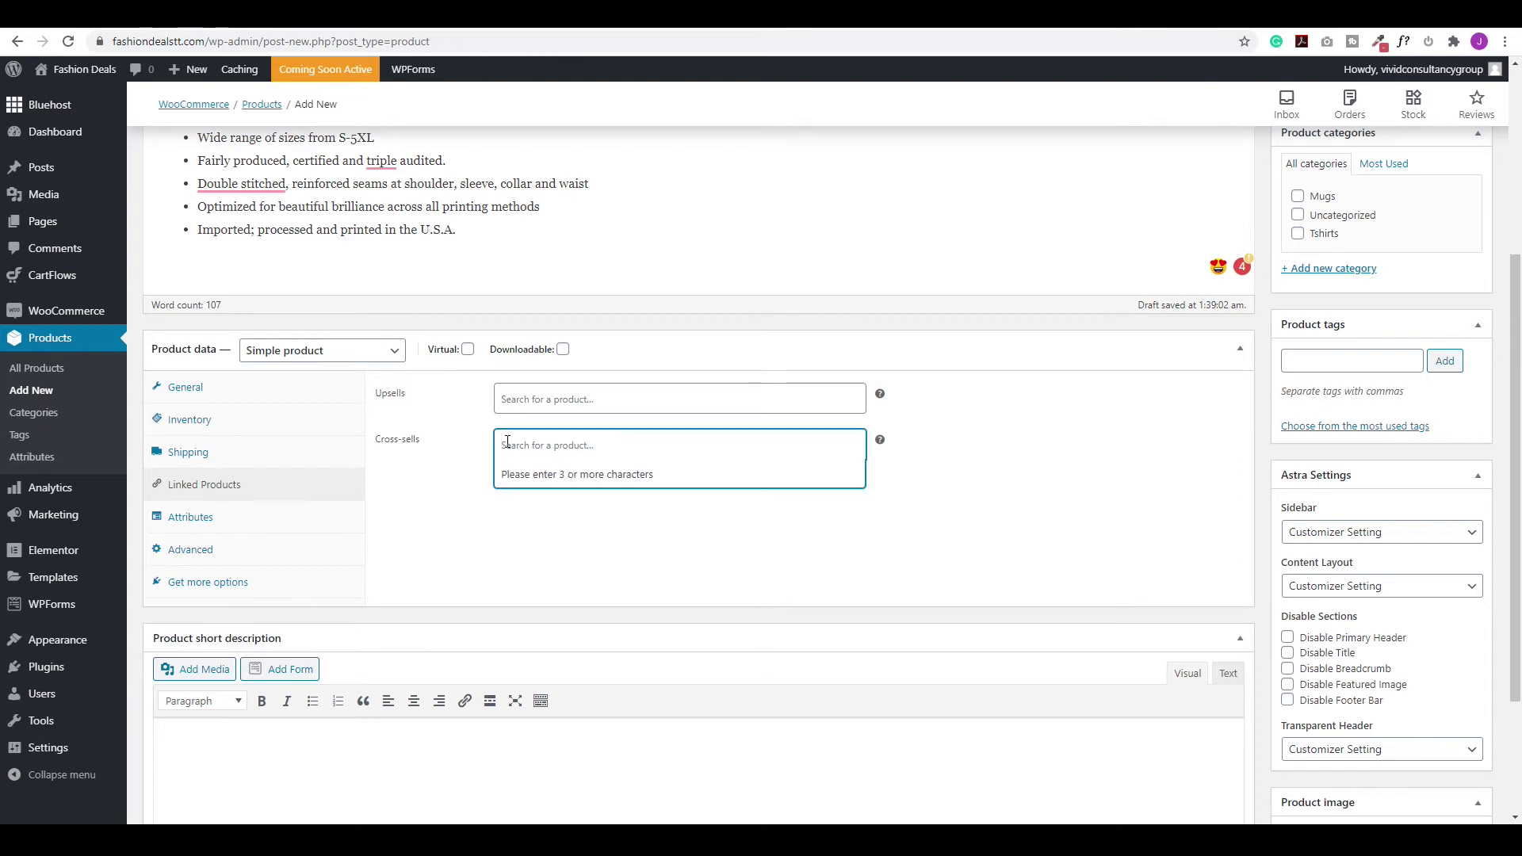
left_click(181, 526)
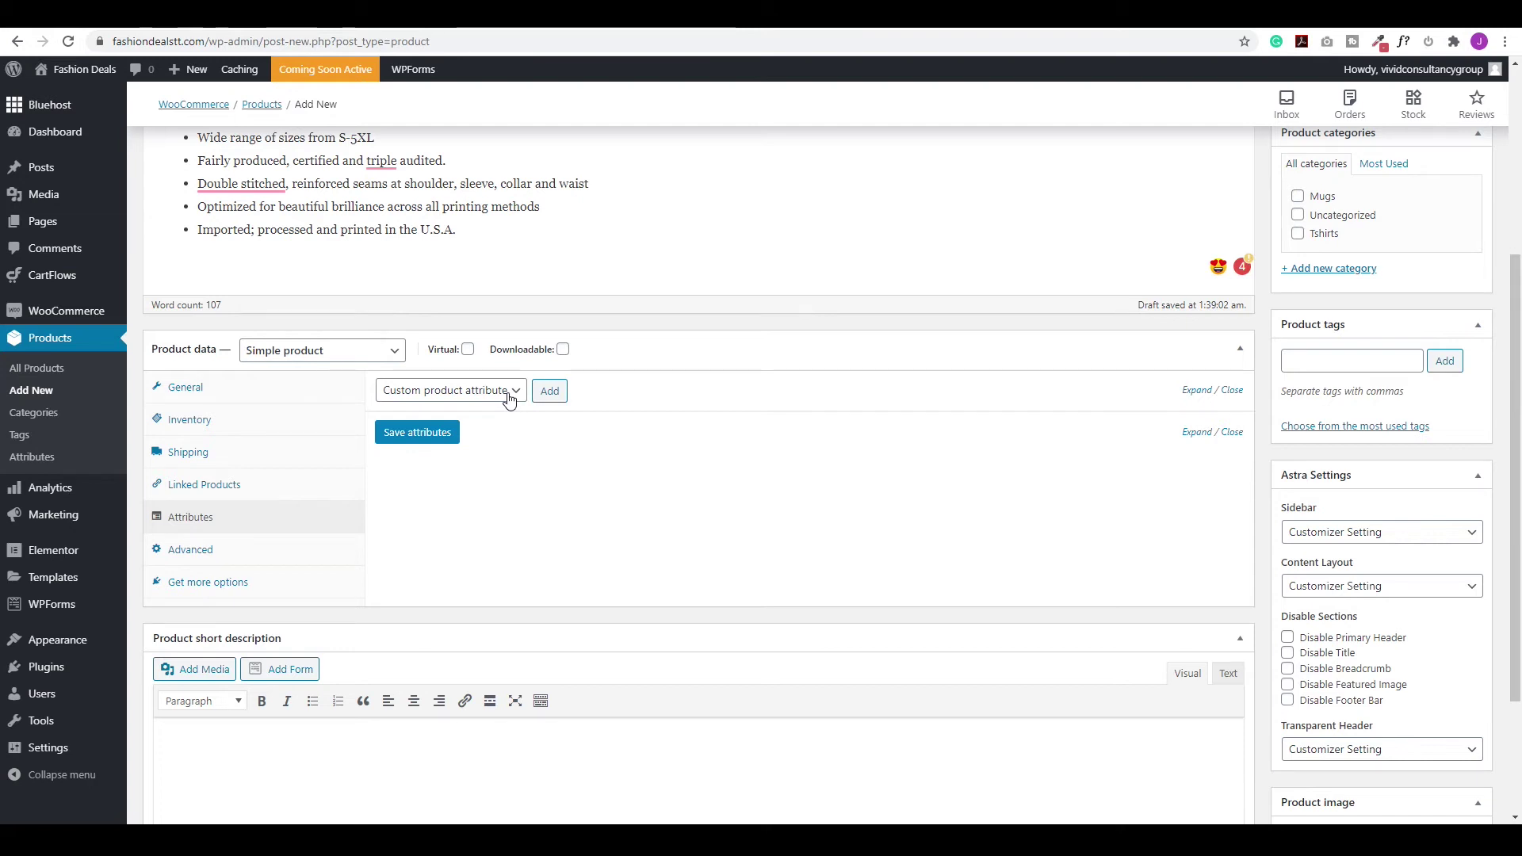
key("Tab")
key("Tab")
Copy the introductory paragraph of the main description into the product short description.
scroll(501, 482, "down", 2)
left_click(251, 568)
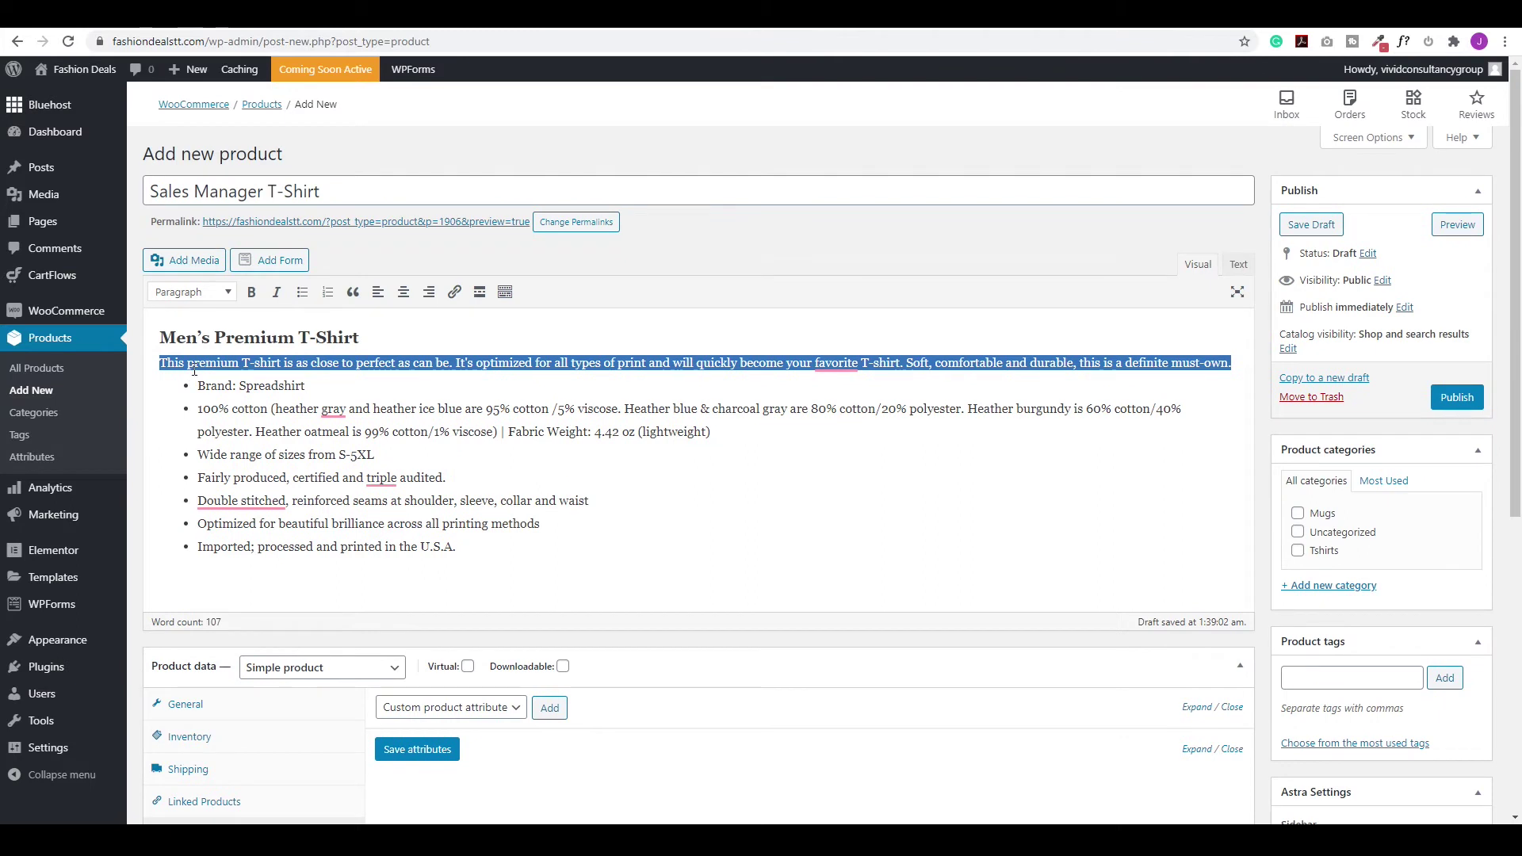
left_click(153, 367)
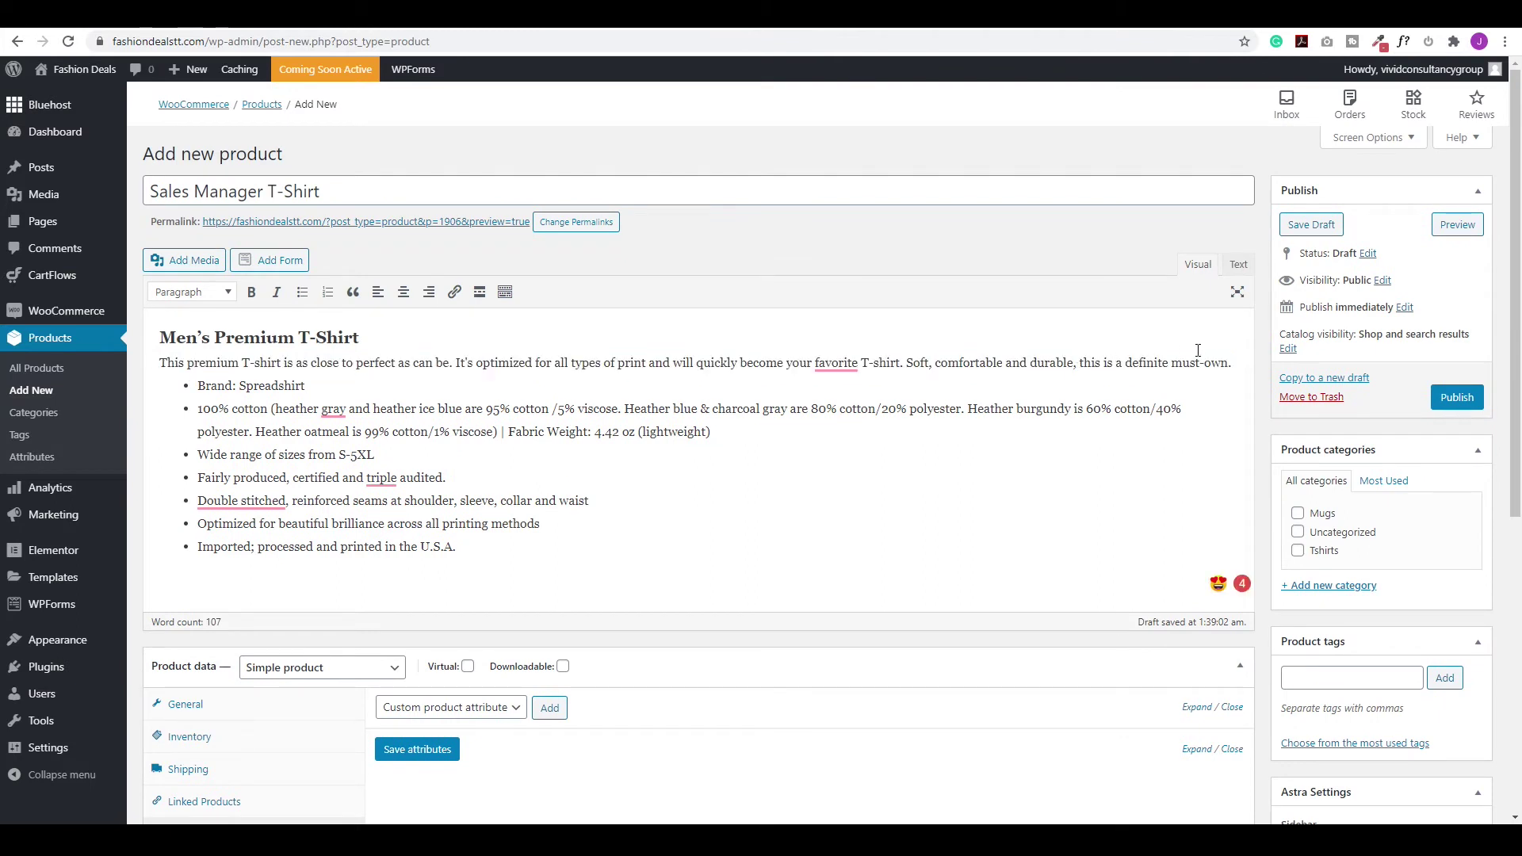
left_click_drag(1236, 370, 158, 360)
key("ctrl+c")
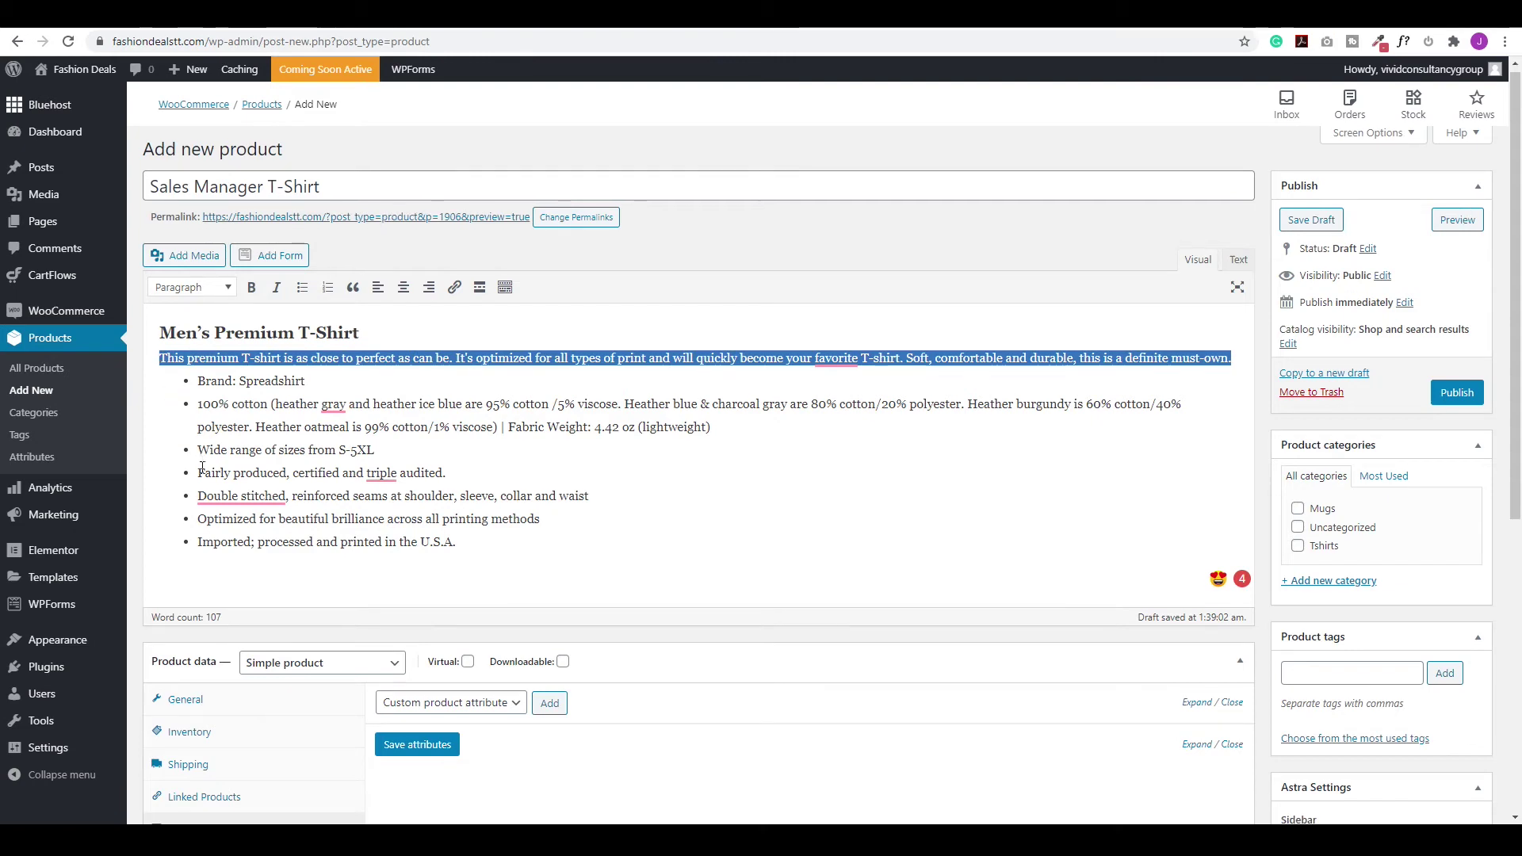
scroll(202, 468, "down", 6)
left_click(262, 537)
key("ctrl+v")
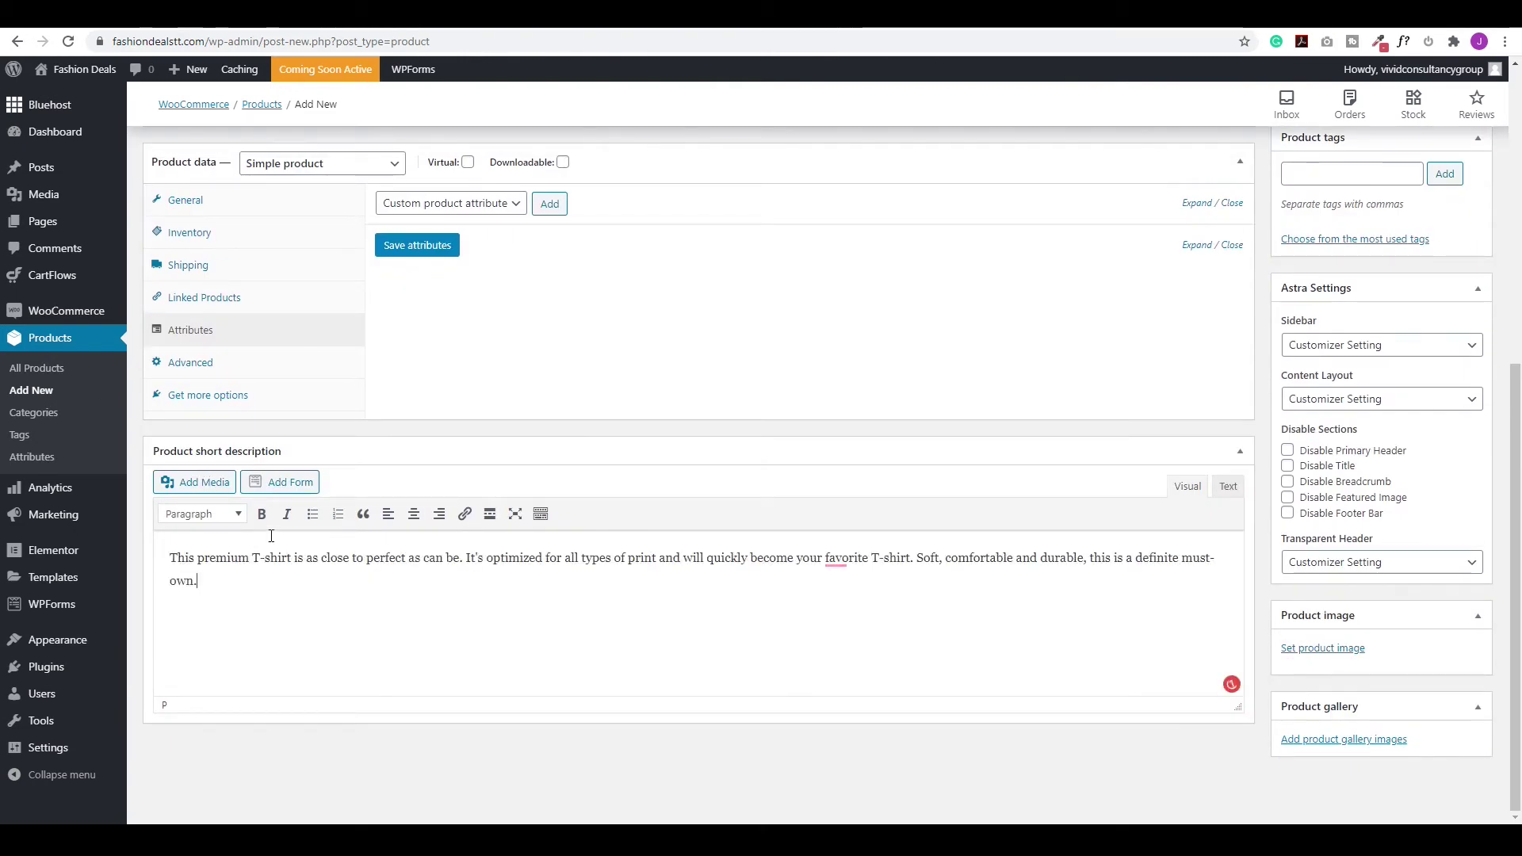
Assign the product to the Tshirts category and add the product tags "sales" and "levi".
scroll(1369, 459, "up", 6)
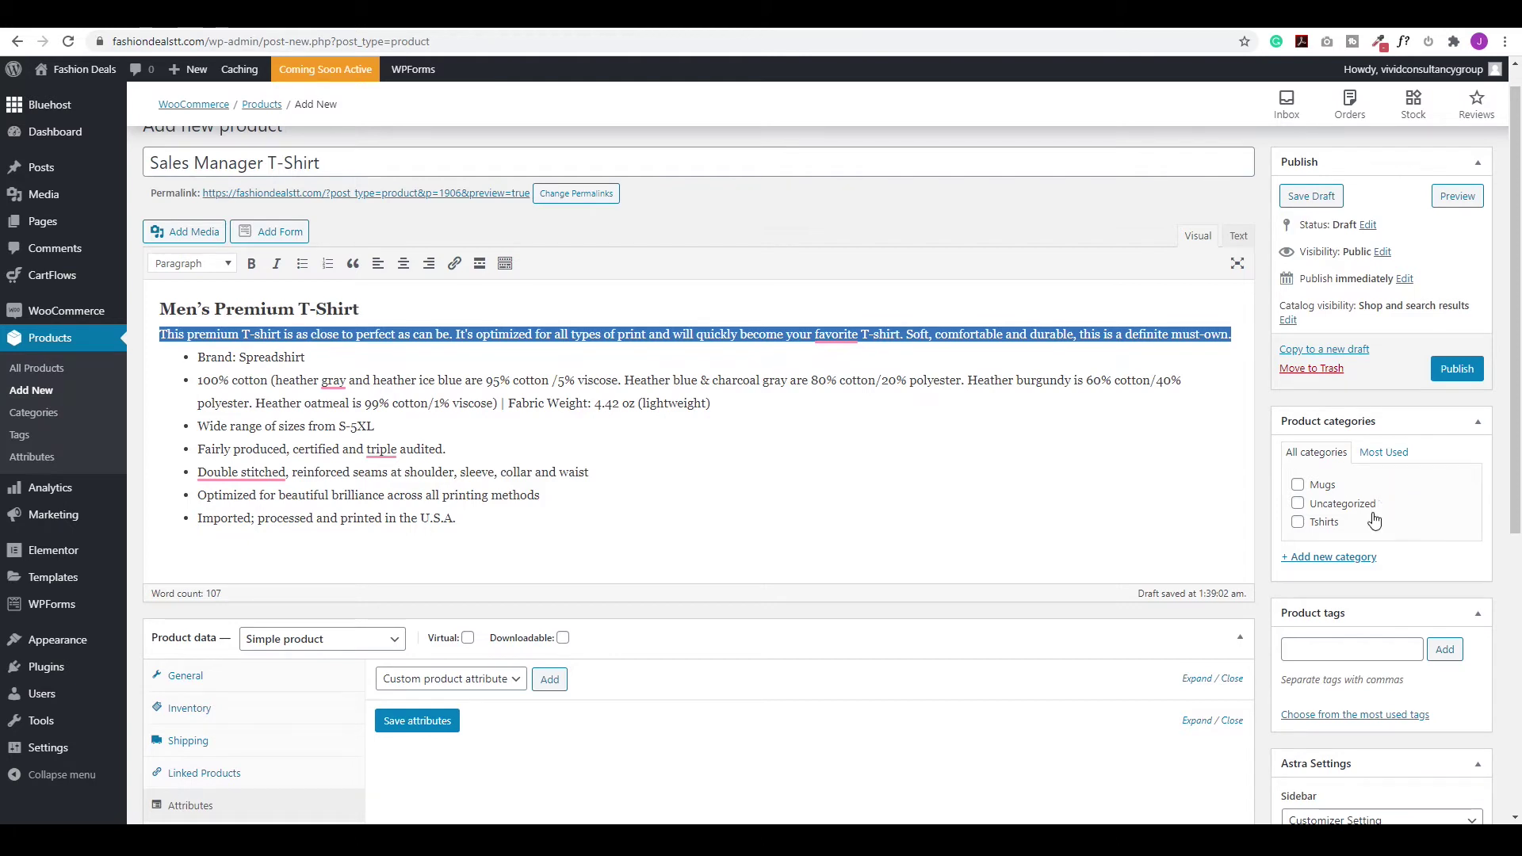
left_click(1296, 524)
scroll(1400, 559, "down", 2)
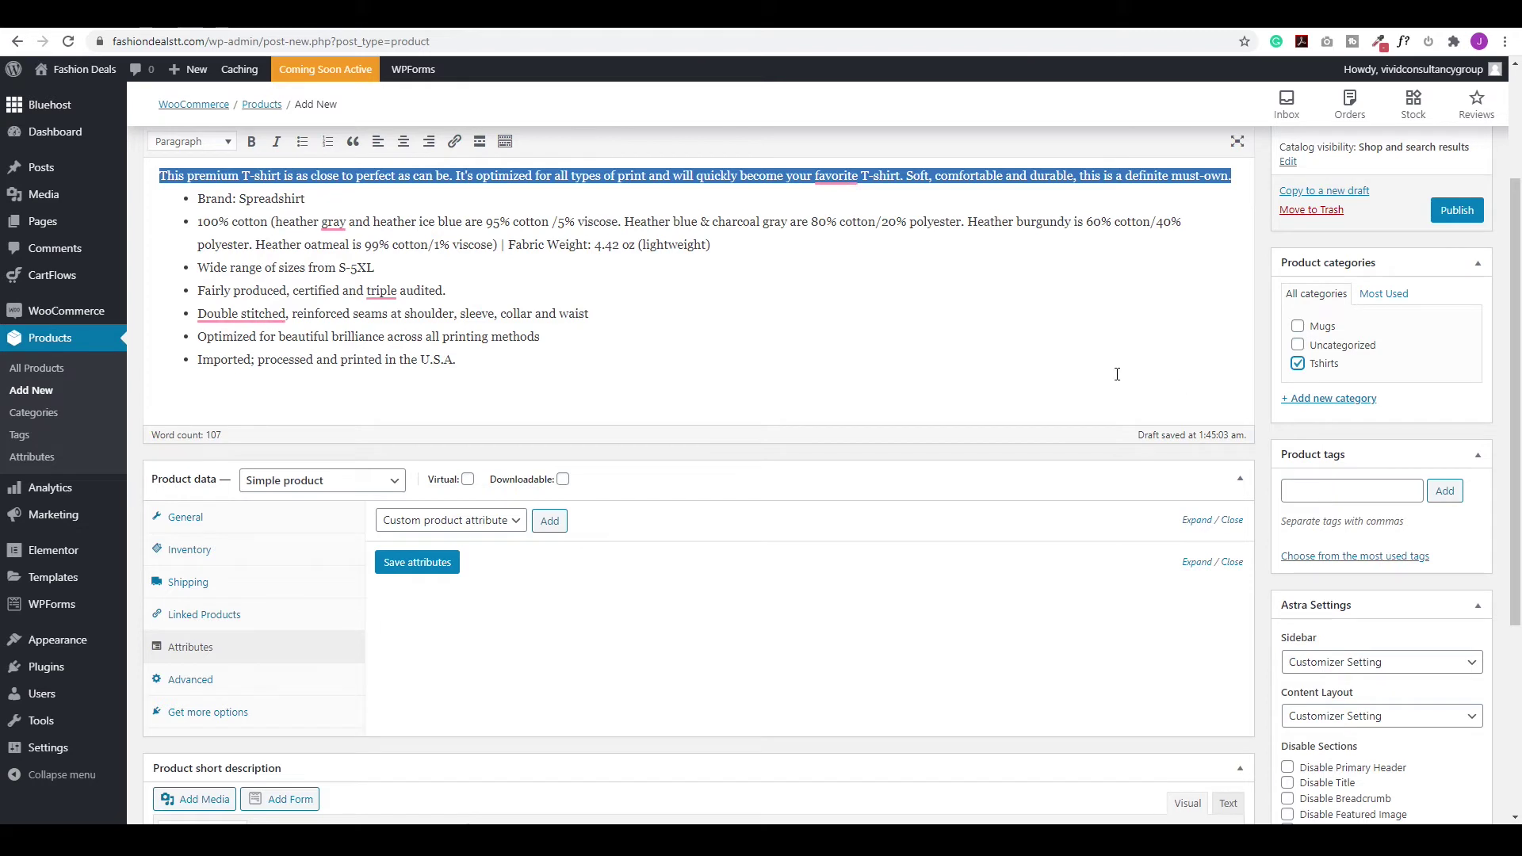
left_click(905, 323)
left_click(1313, 491)
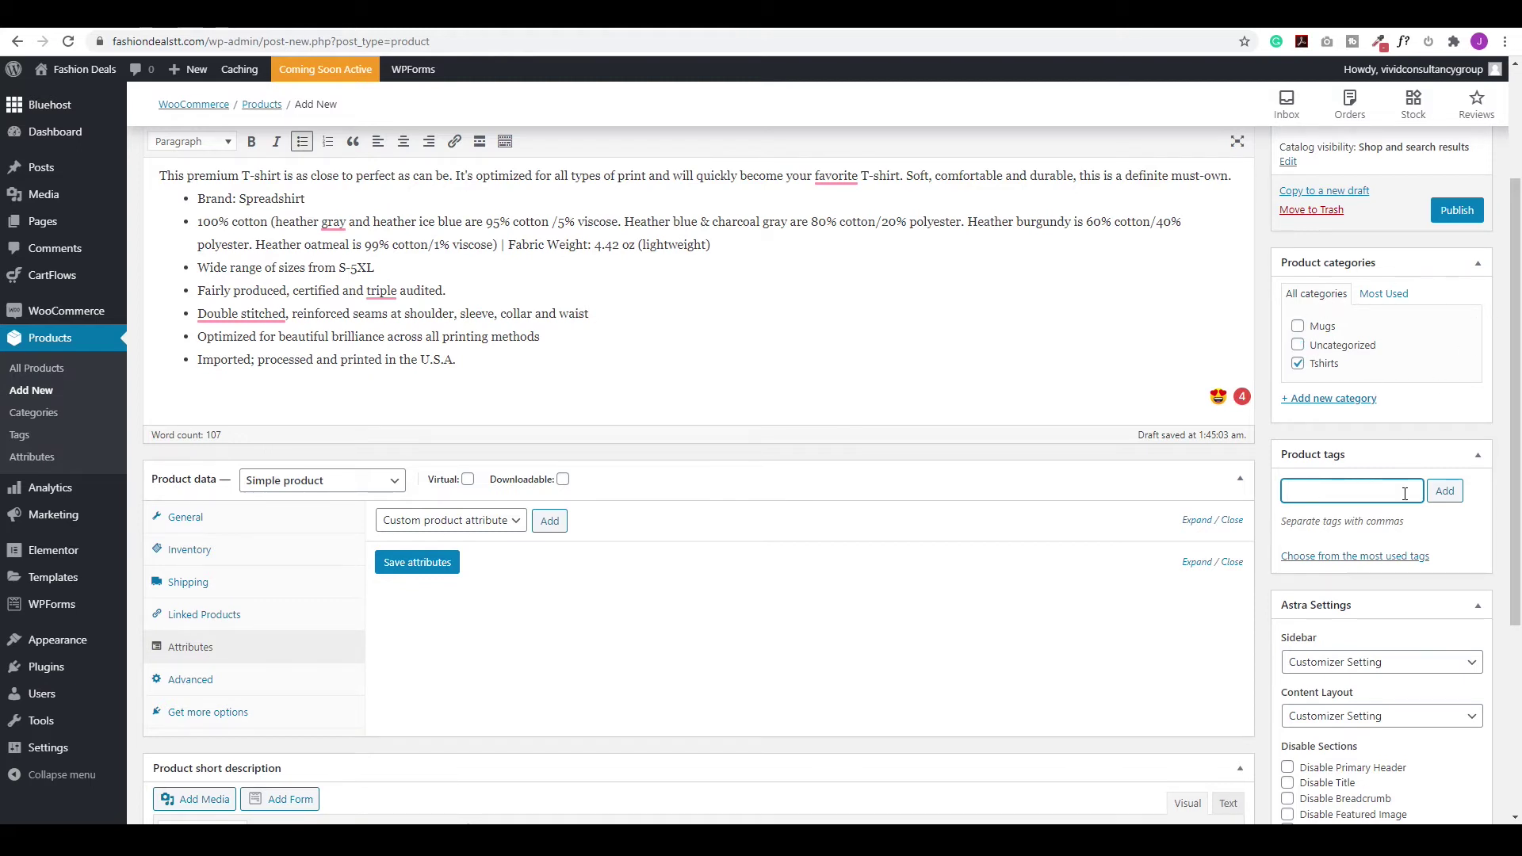
type("sales")
left_click(1439, 493)
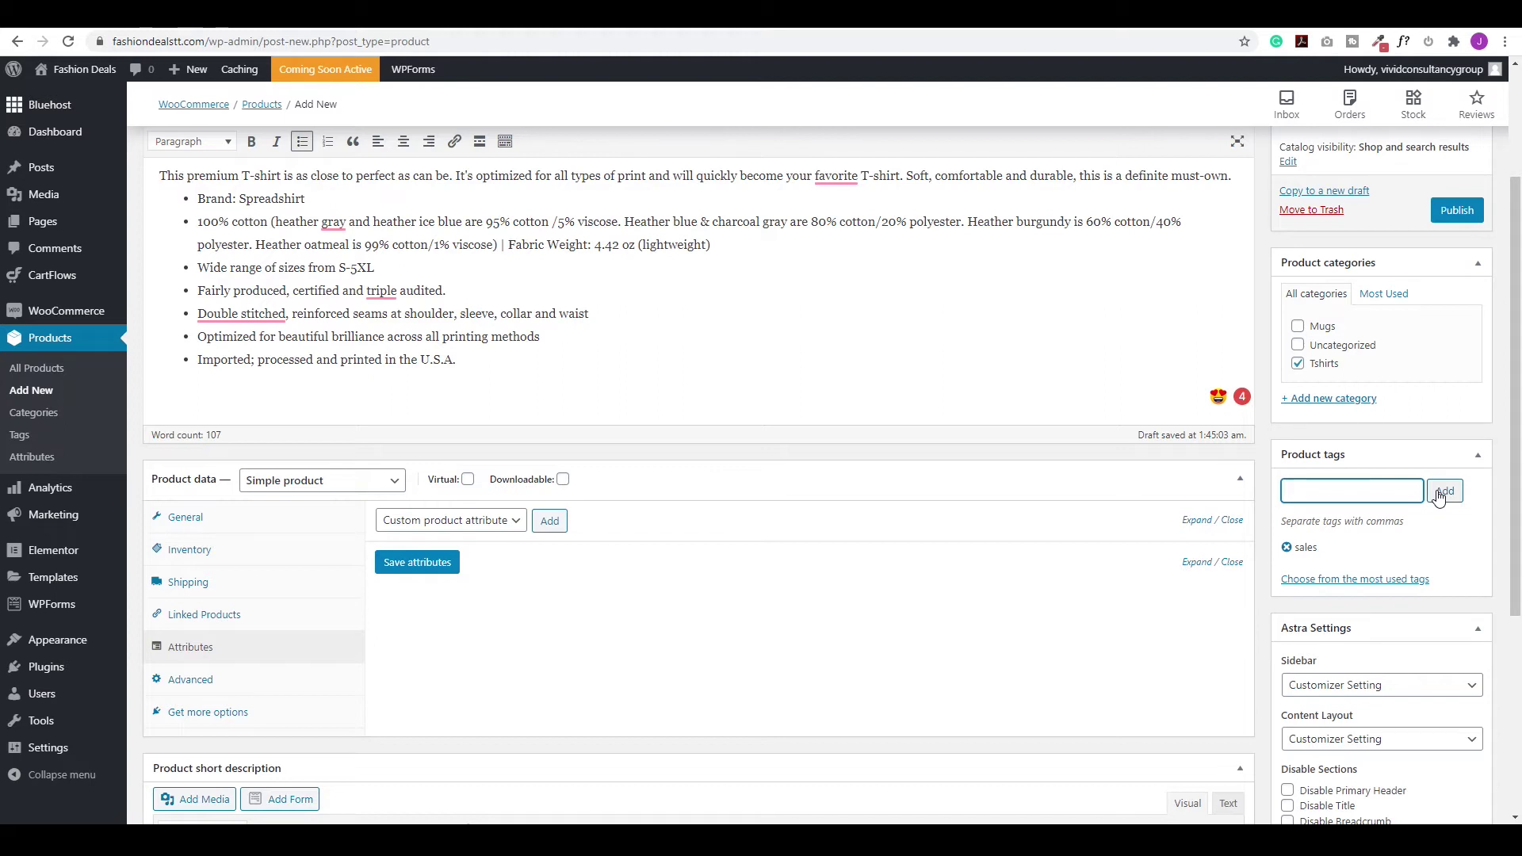
type("levi")
left_click(1439, 493)
Upload the file sales-manager-white-t-shirt.jpg to the media library for use as the product image.
scroll(1369, 513, "down", 4)
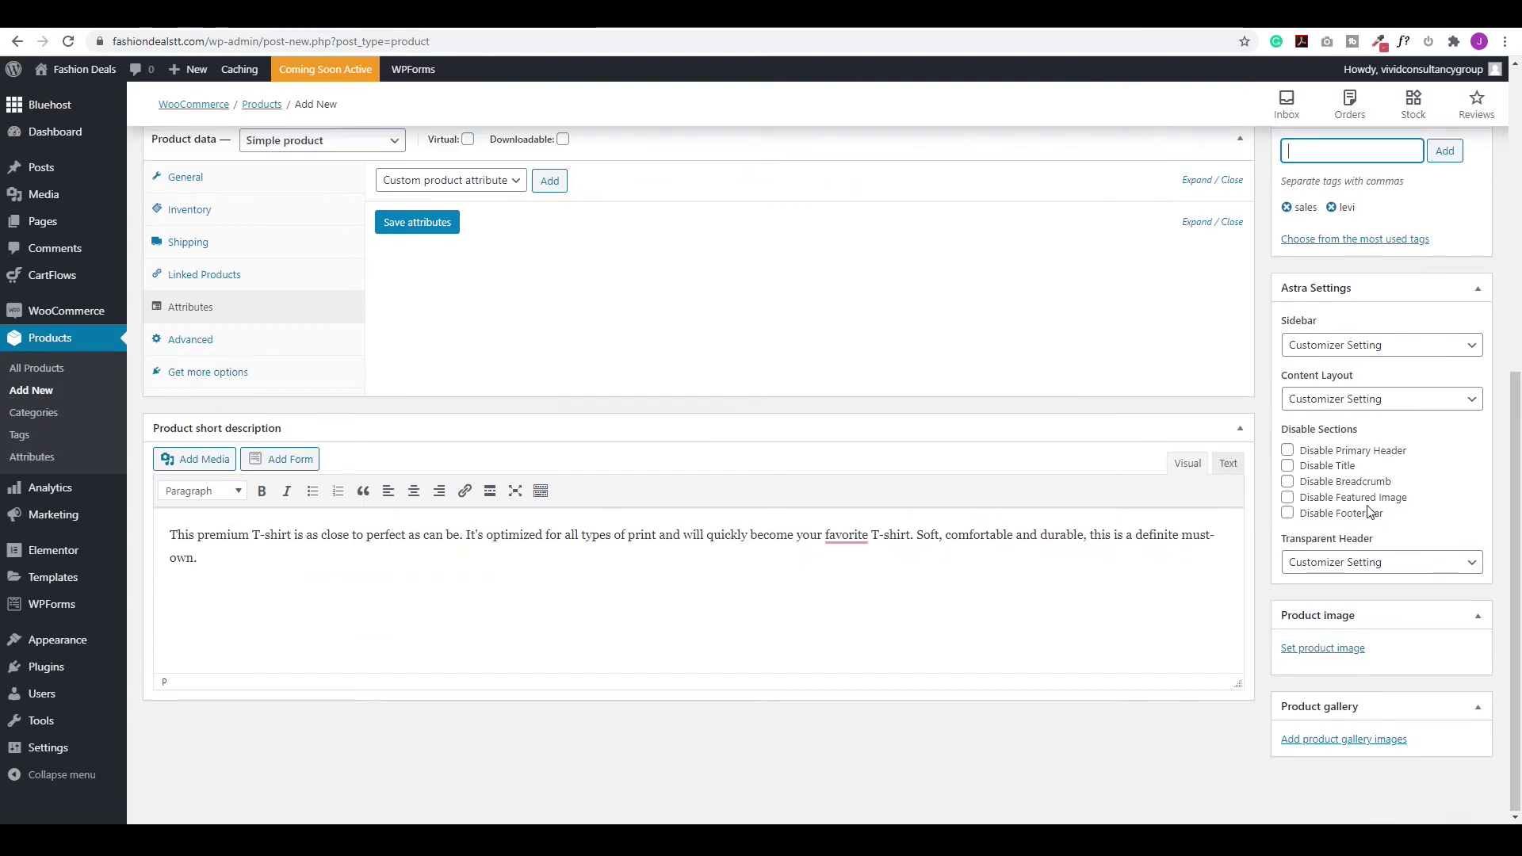
left_click(1306, 652)
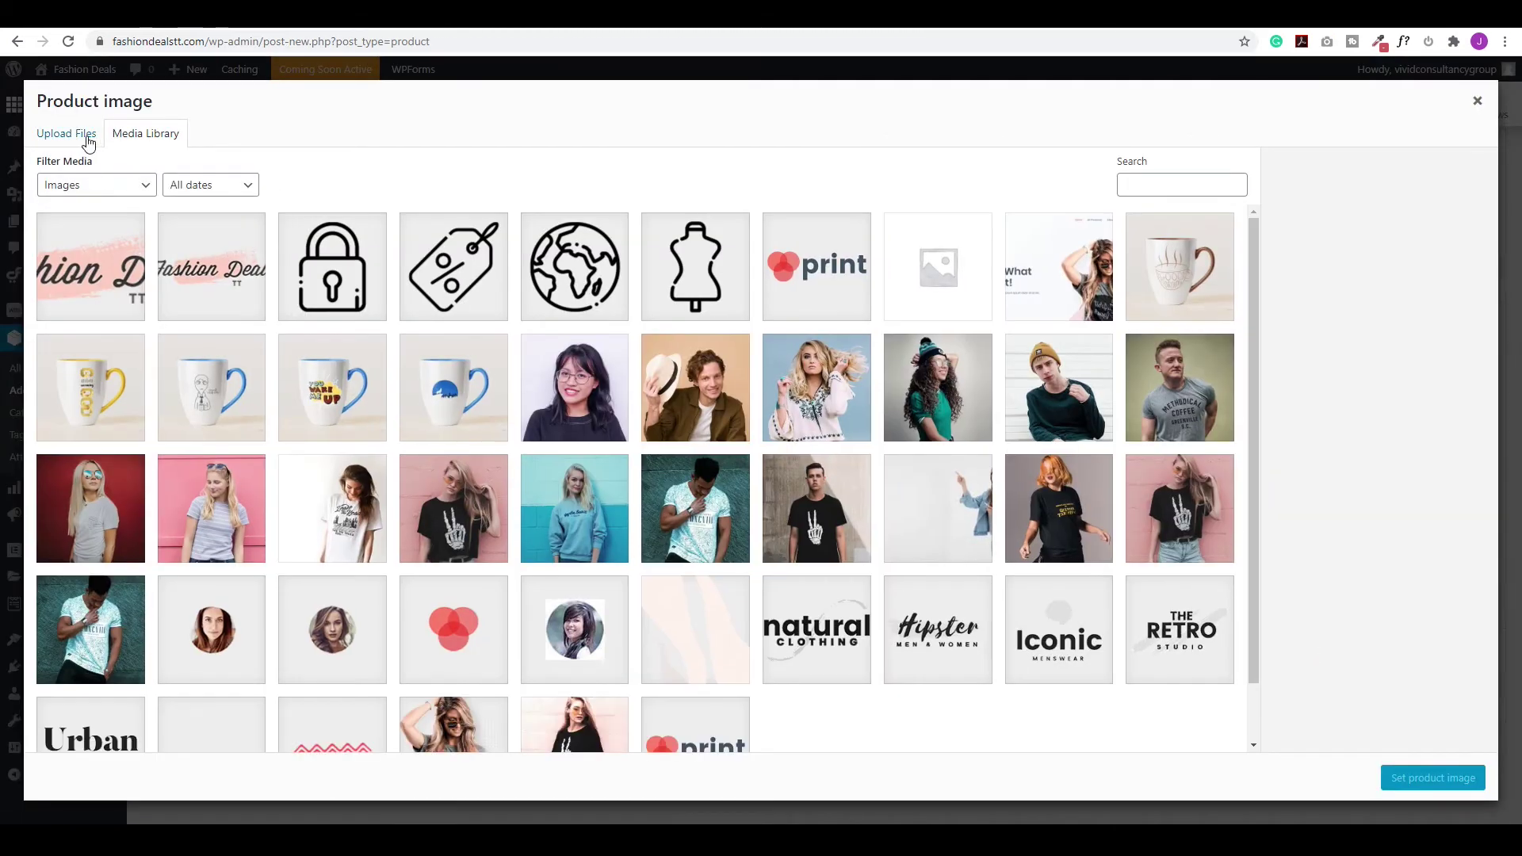
left_click(86, 138)
left_click(723, 428)
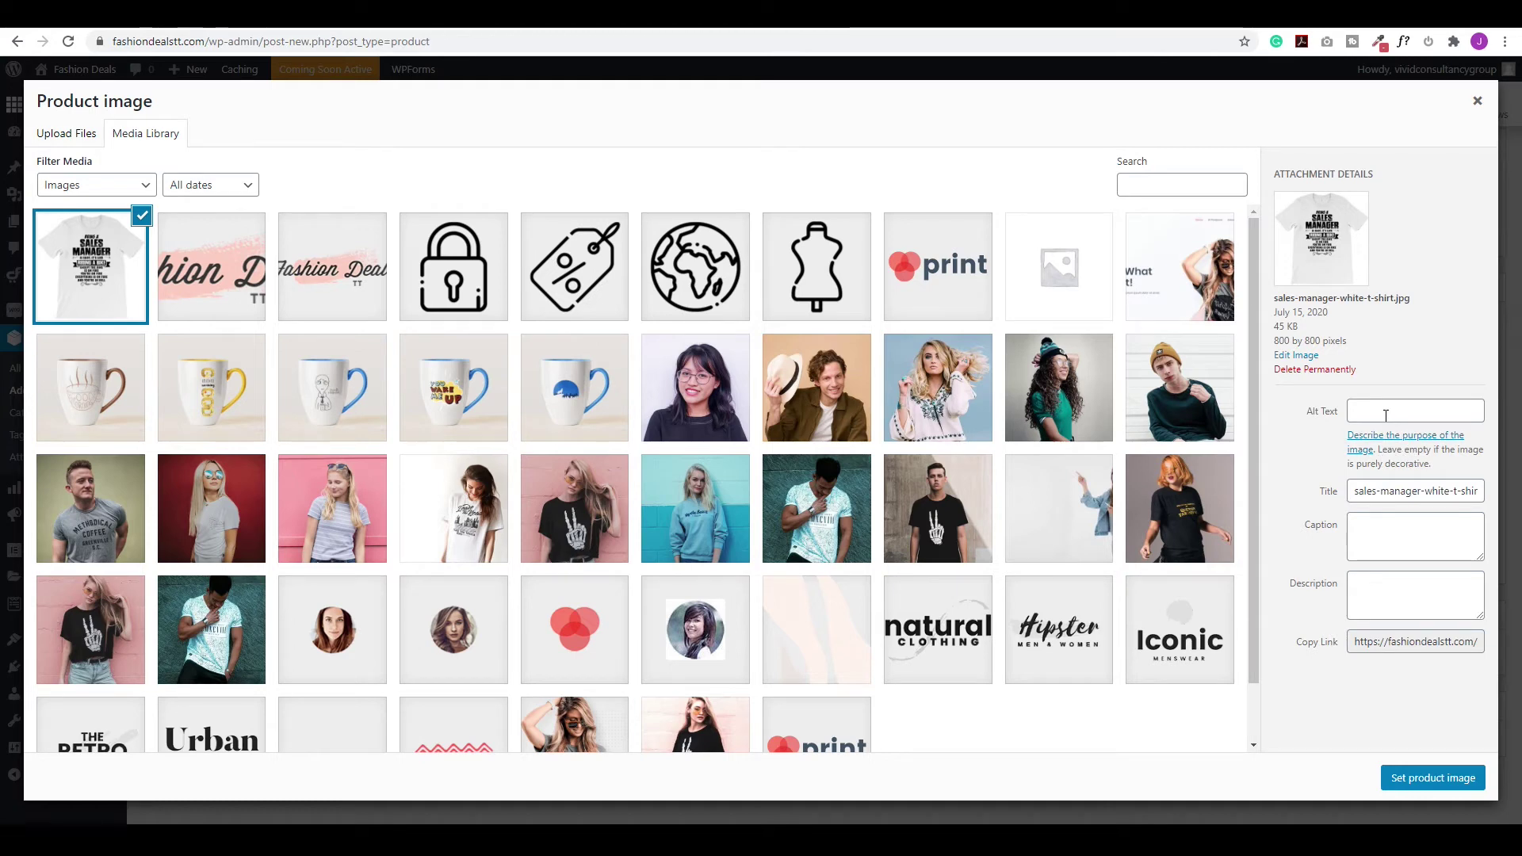
Copy the uploaded image's title, sales-manager-white-t-shirt, into its alt text and set it as the product image.
left_click(1365, 496)
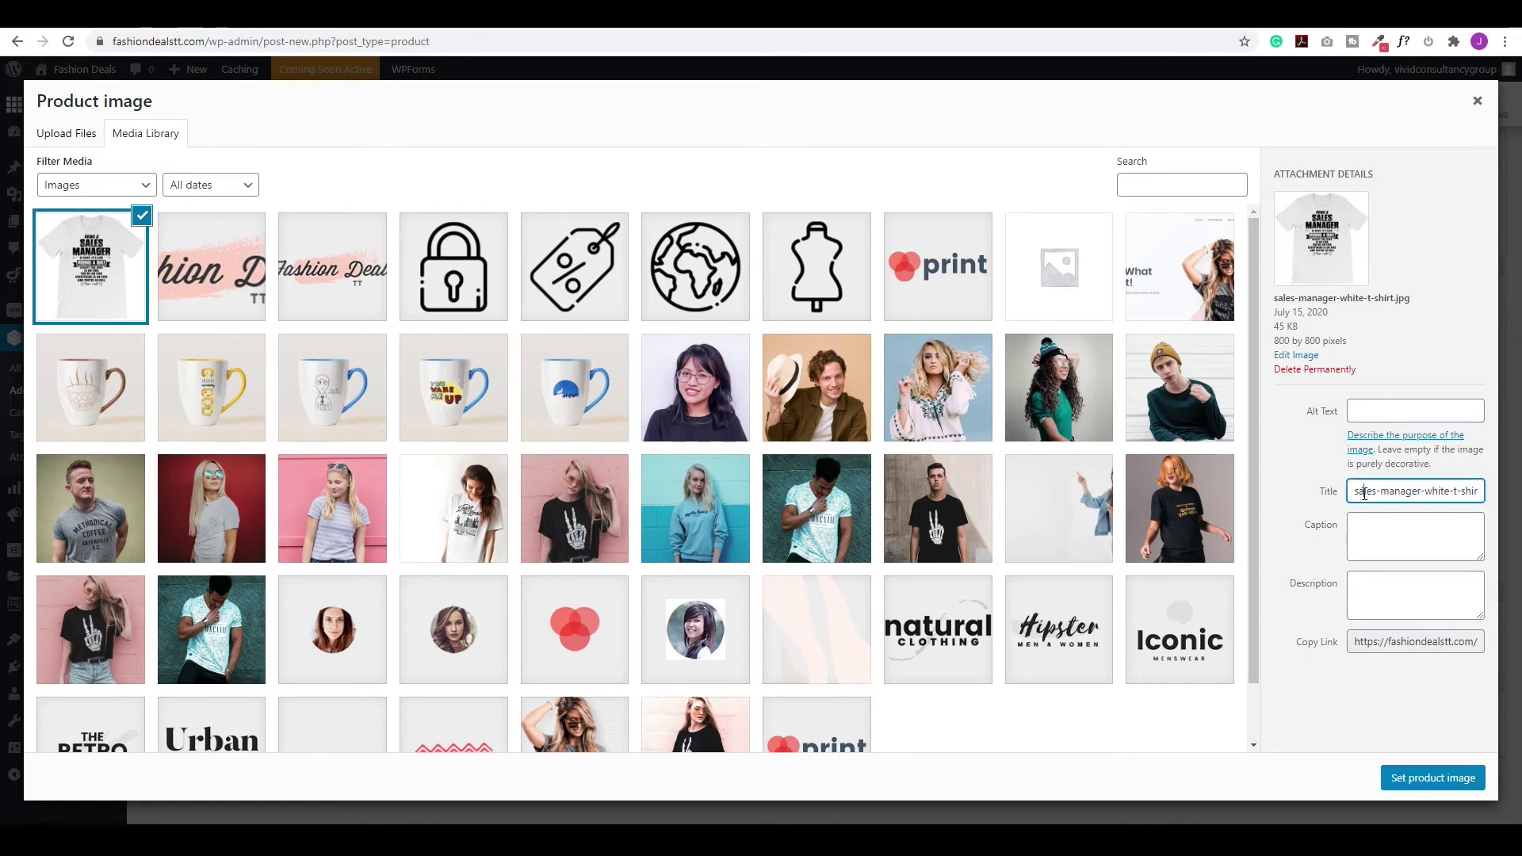
key("ctrl+a")
key("ctrl+c")
left_click(1359, 411)
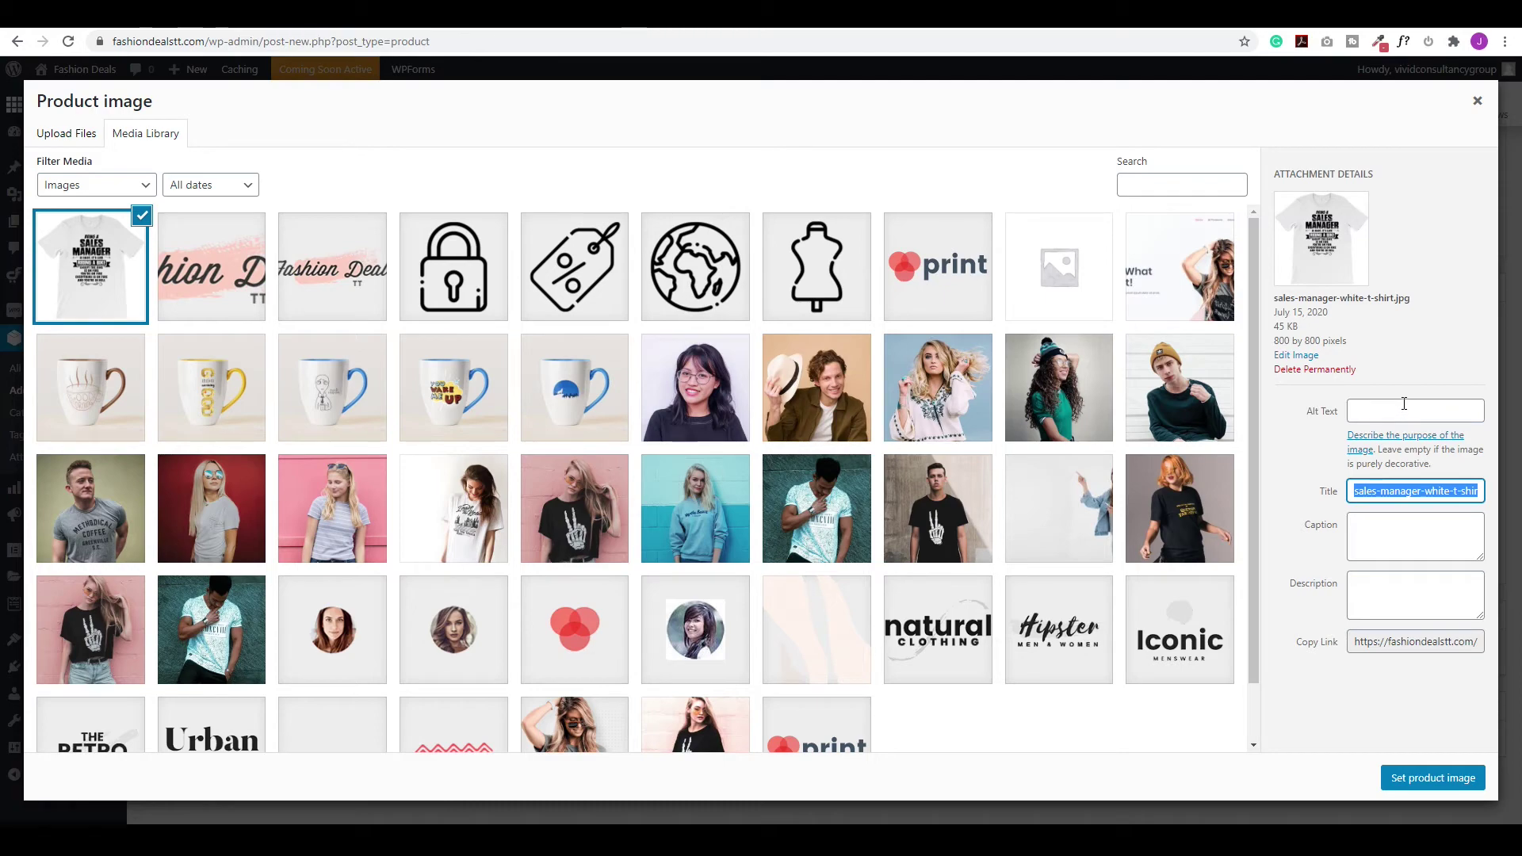
key("ctrl+v")
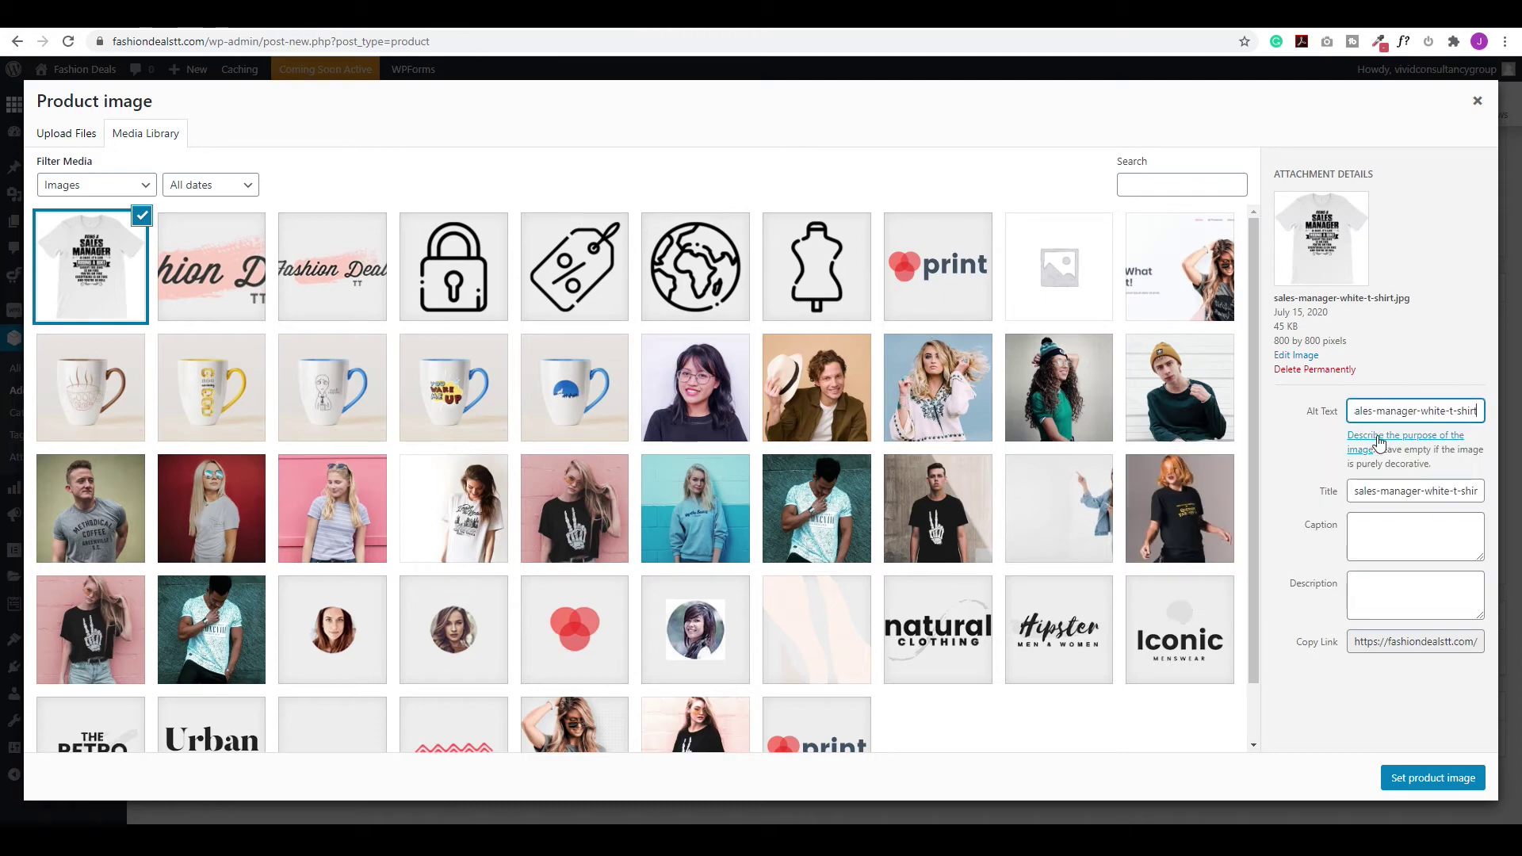
left_click(1407, 788)
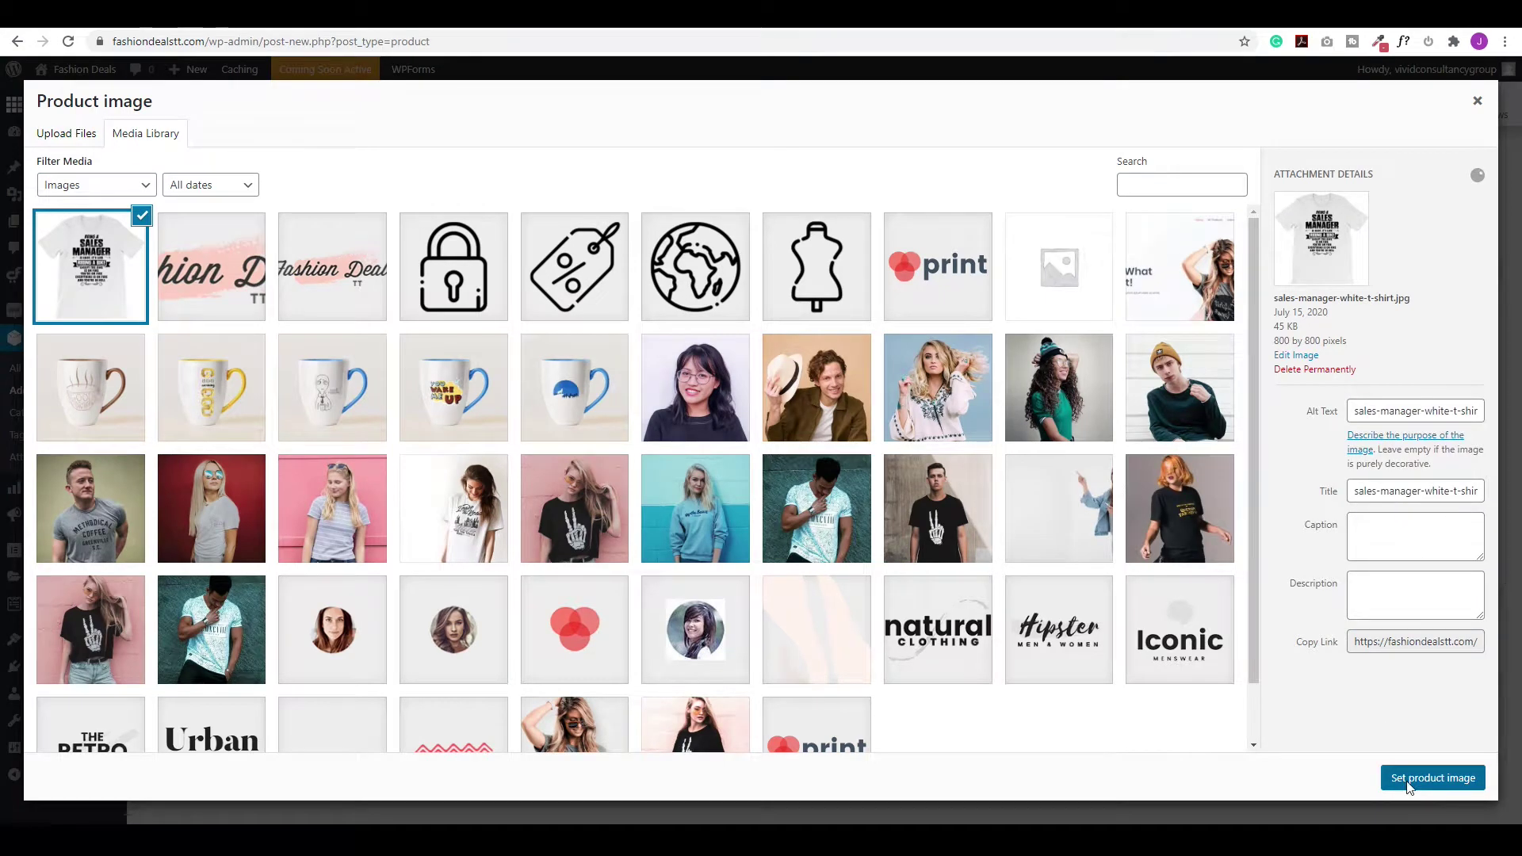
scroll(1431, 670, "down", 3)
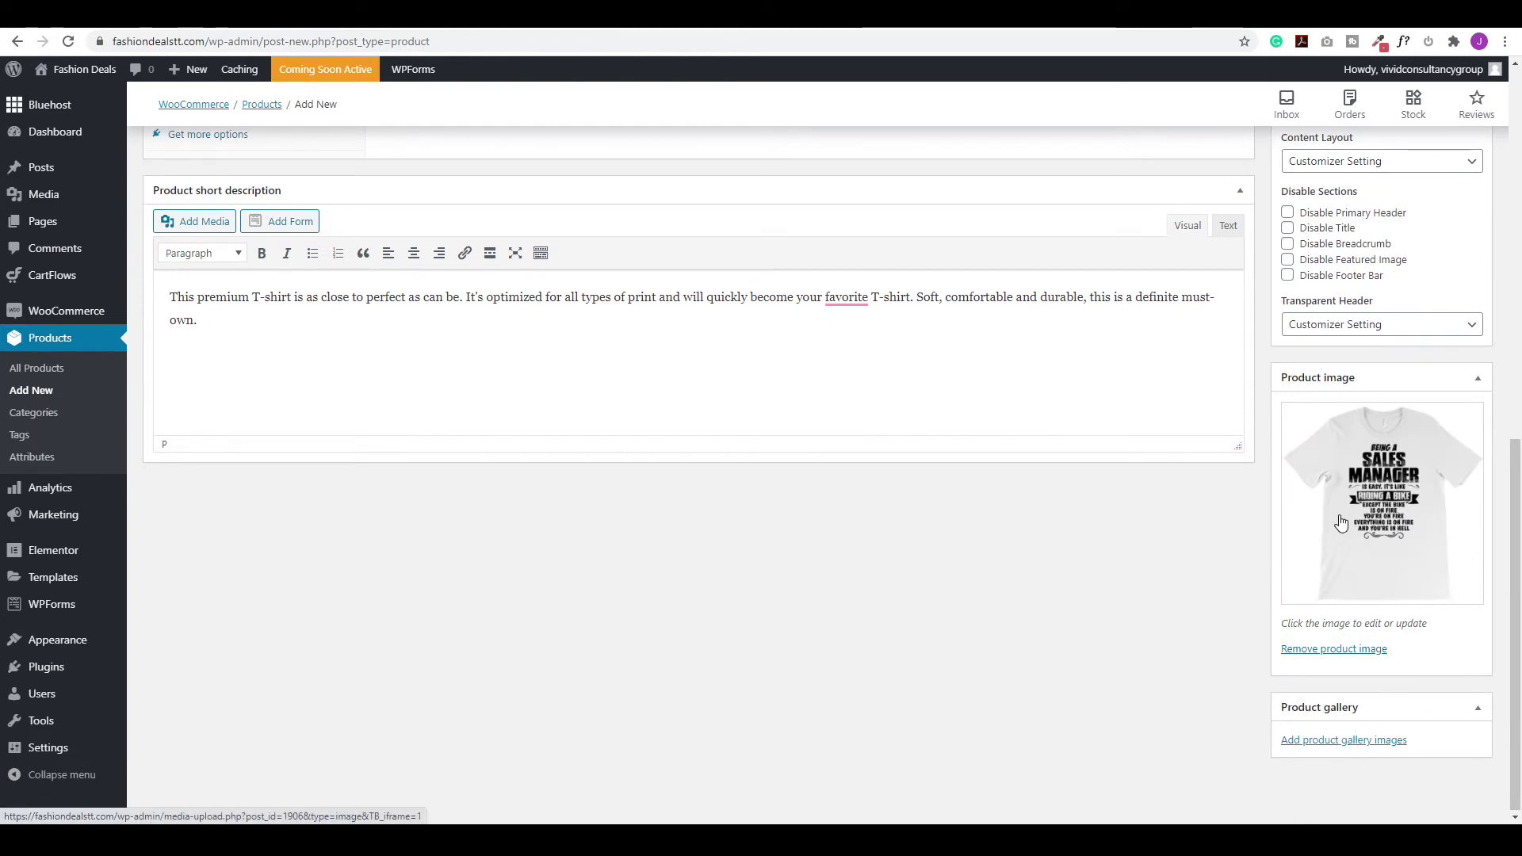
Publish the Sales Manager T-Shirt product and look over the available product types.
scroll(1342, 523, "up", 10)
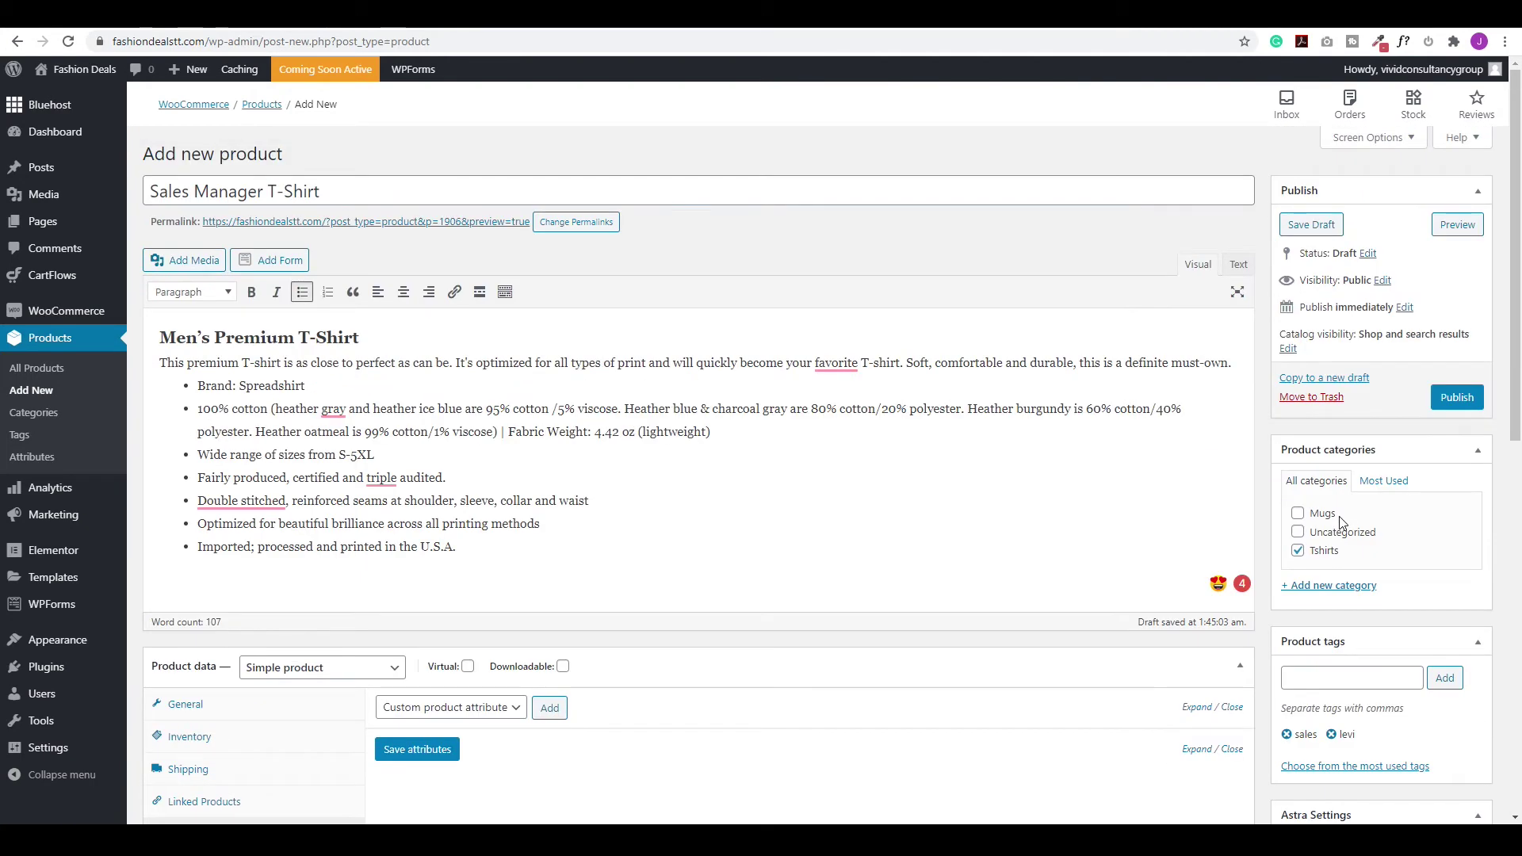
left_click(1456, 399)
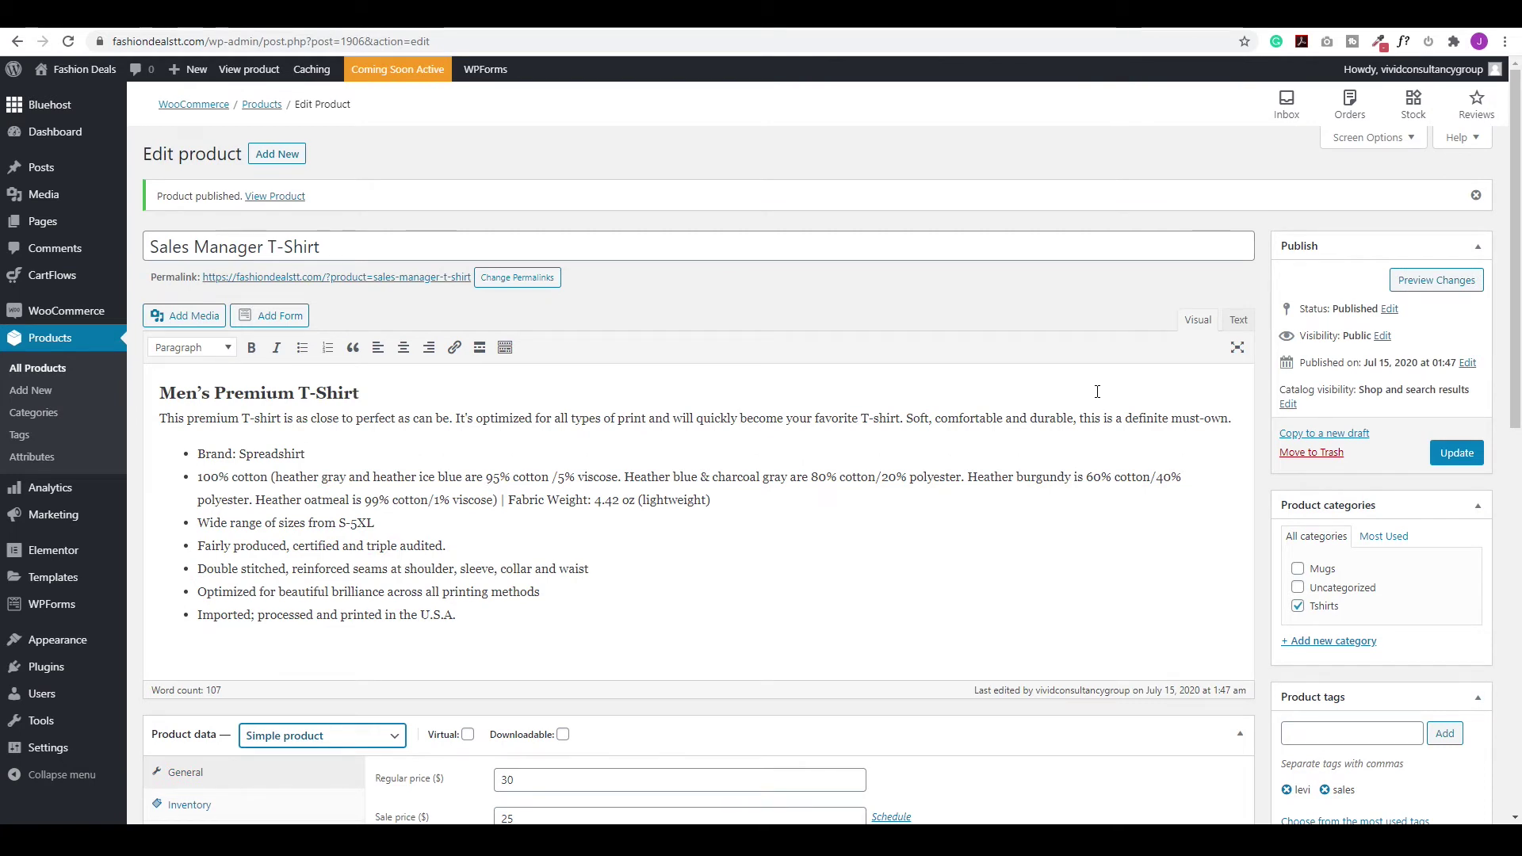
left_click(375, 744)
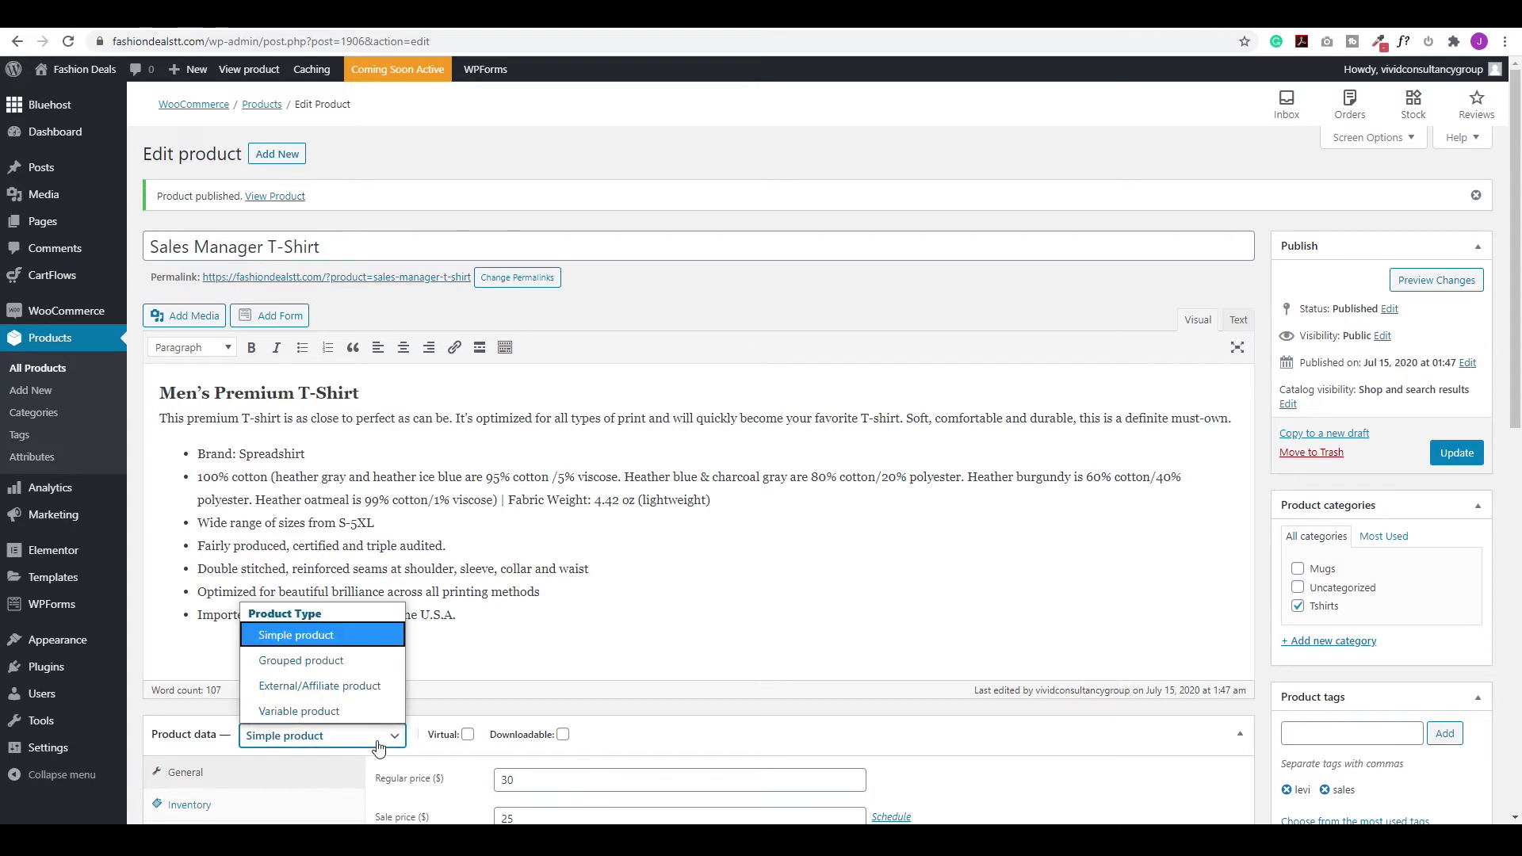
left_click(901, 575)
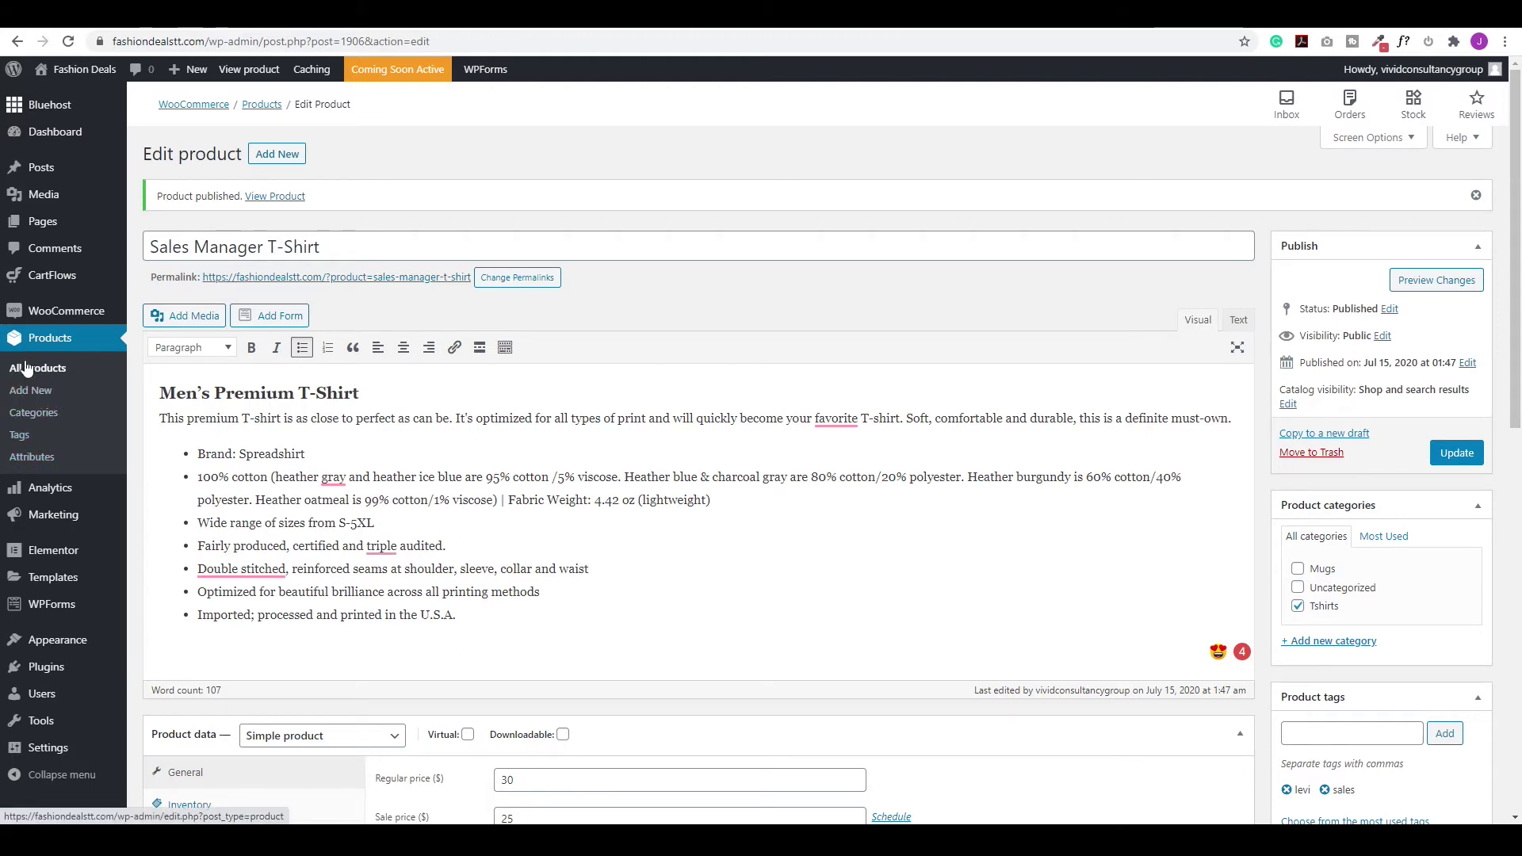
Add a global product attribute named Size with the slug "size".
left_click(40, 463)
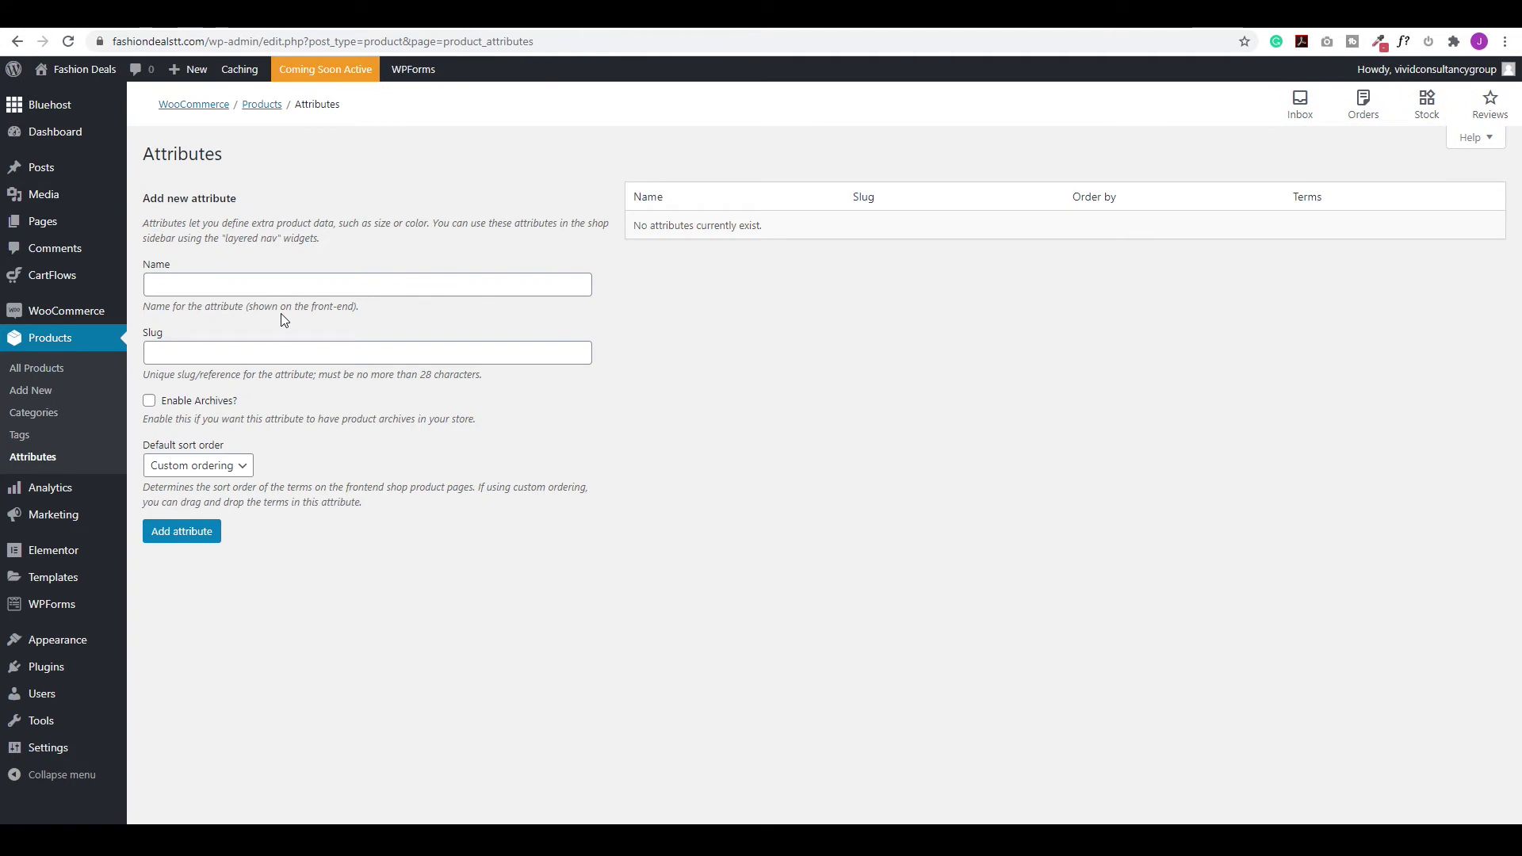
left_click(291, 279)
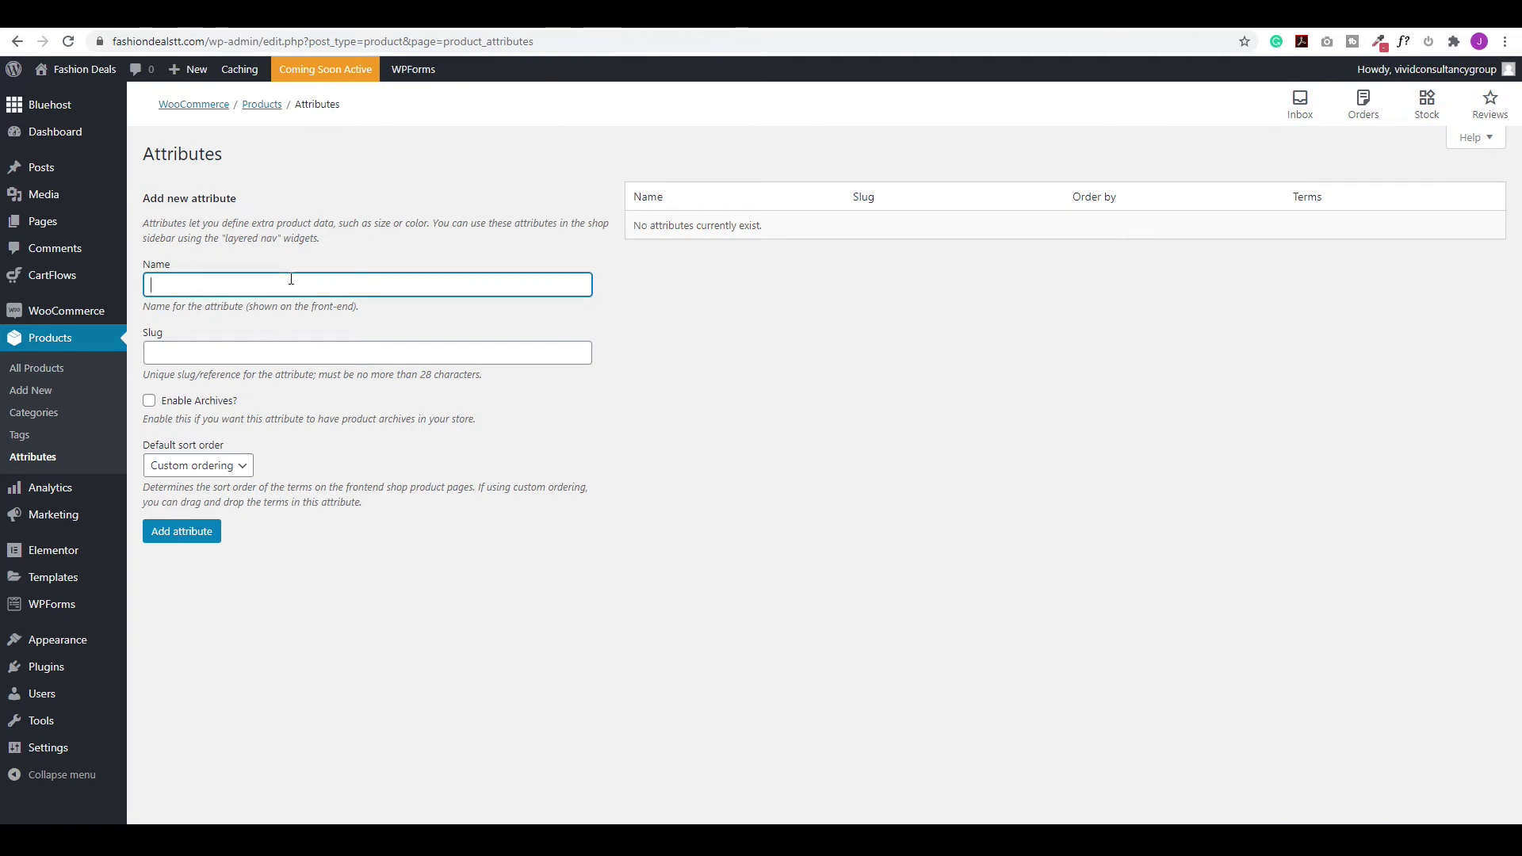
type("Size")
key("Tab")
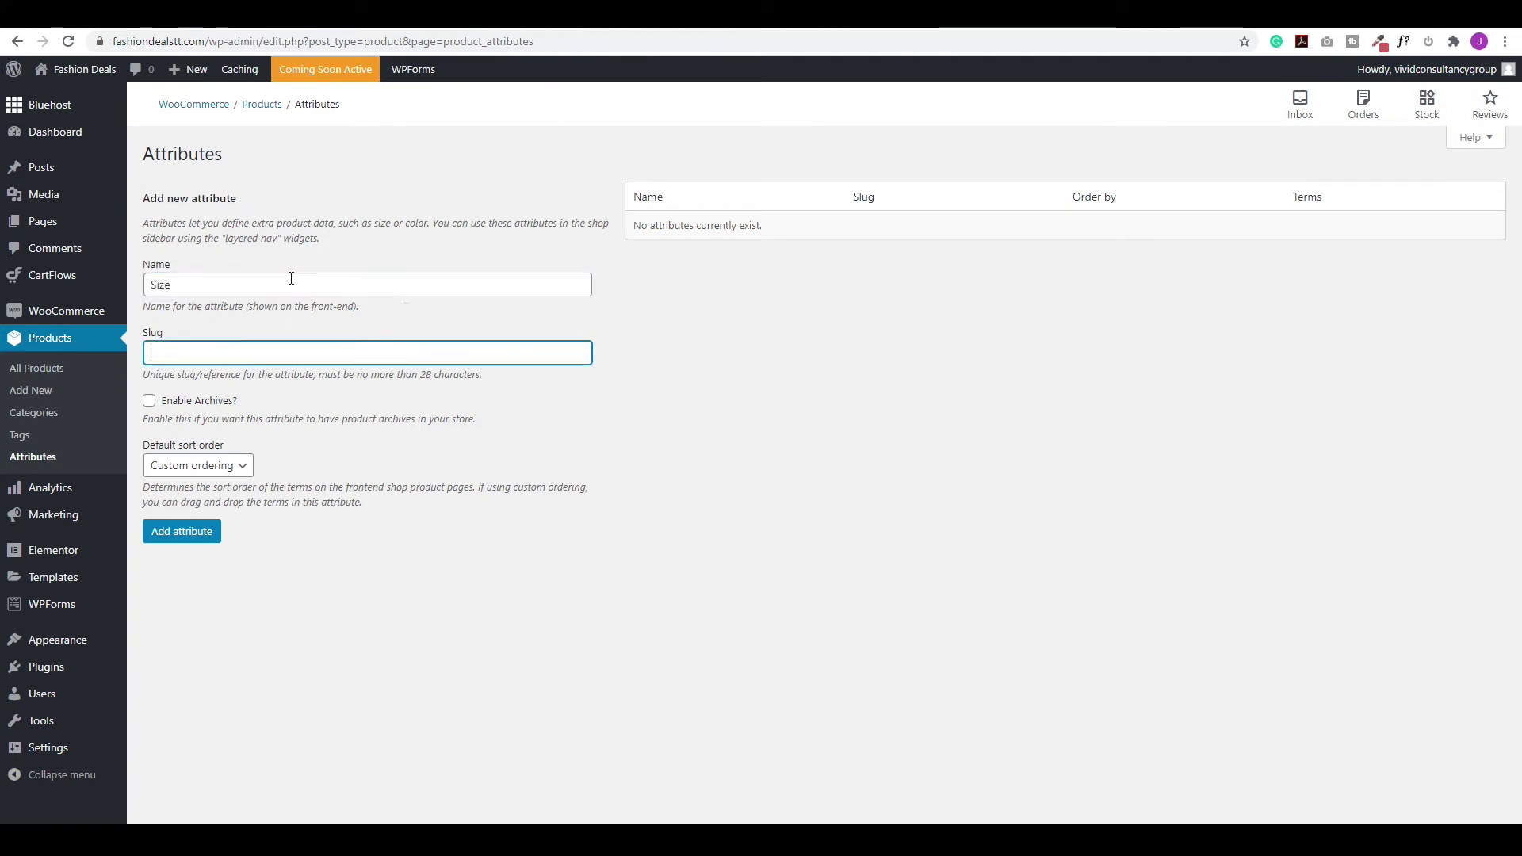
type("size")
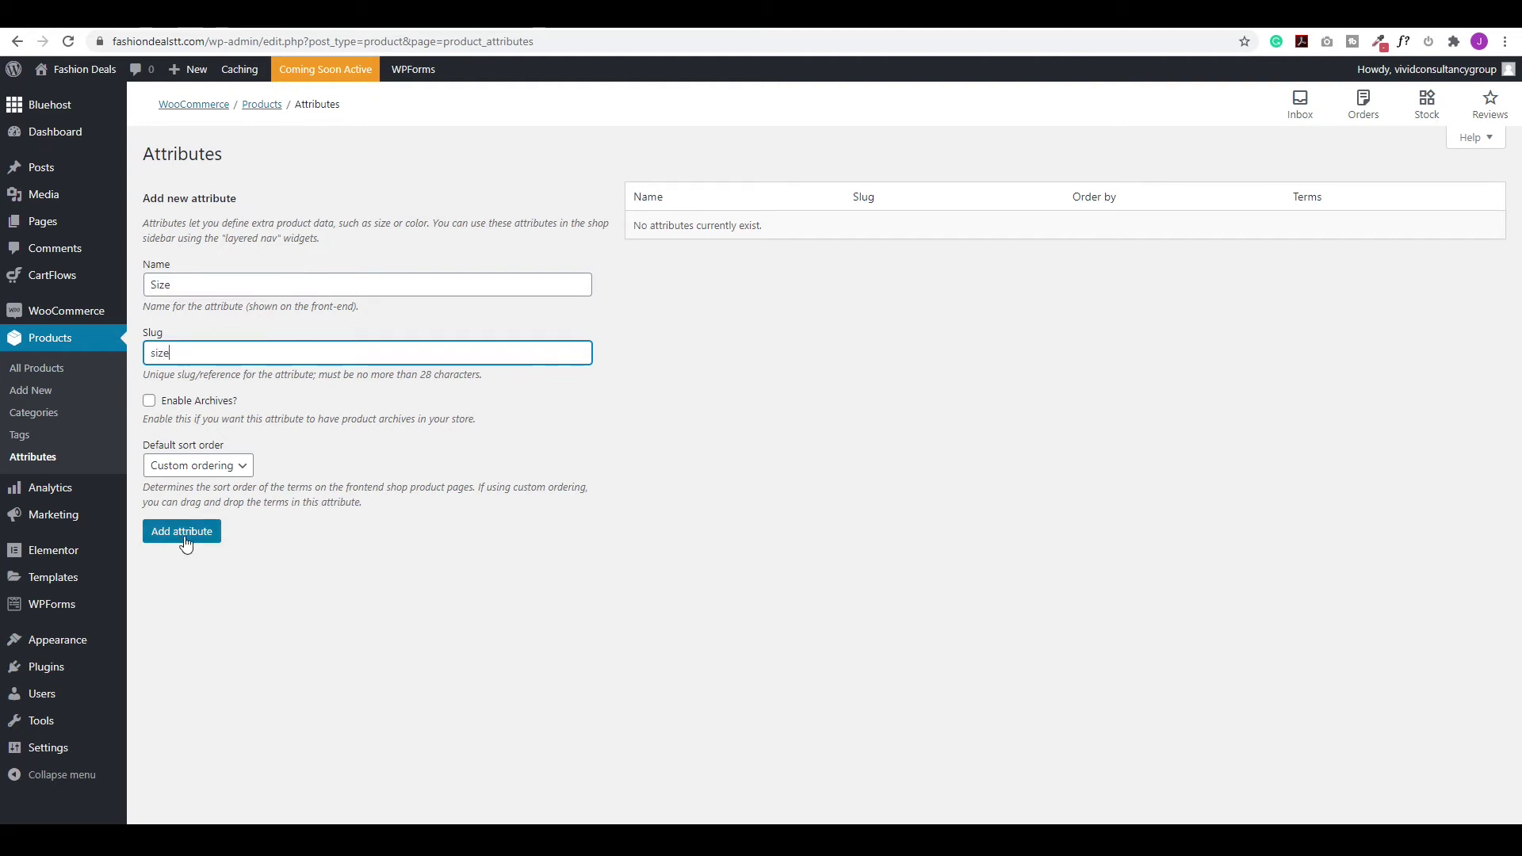
left_click(184, 539)
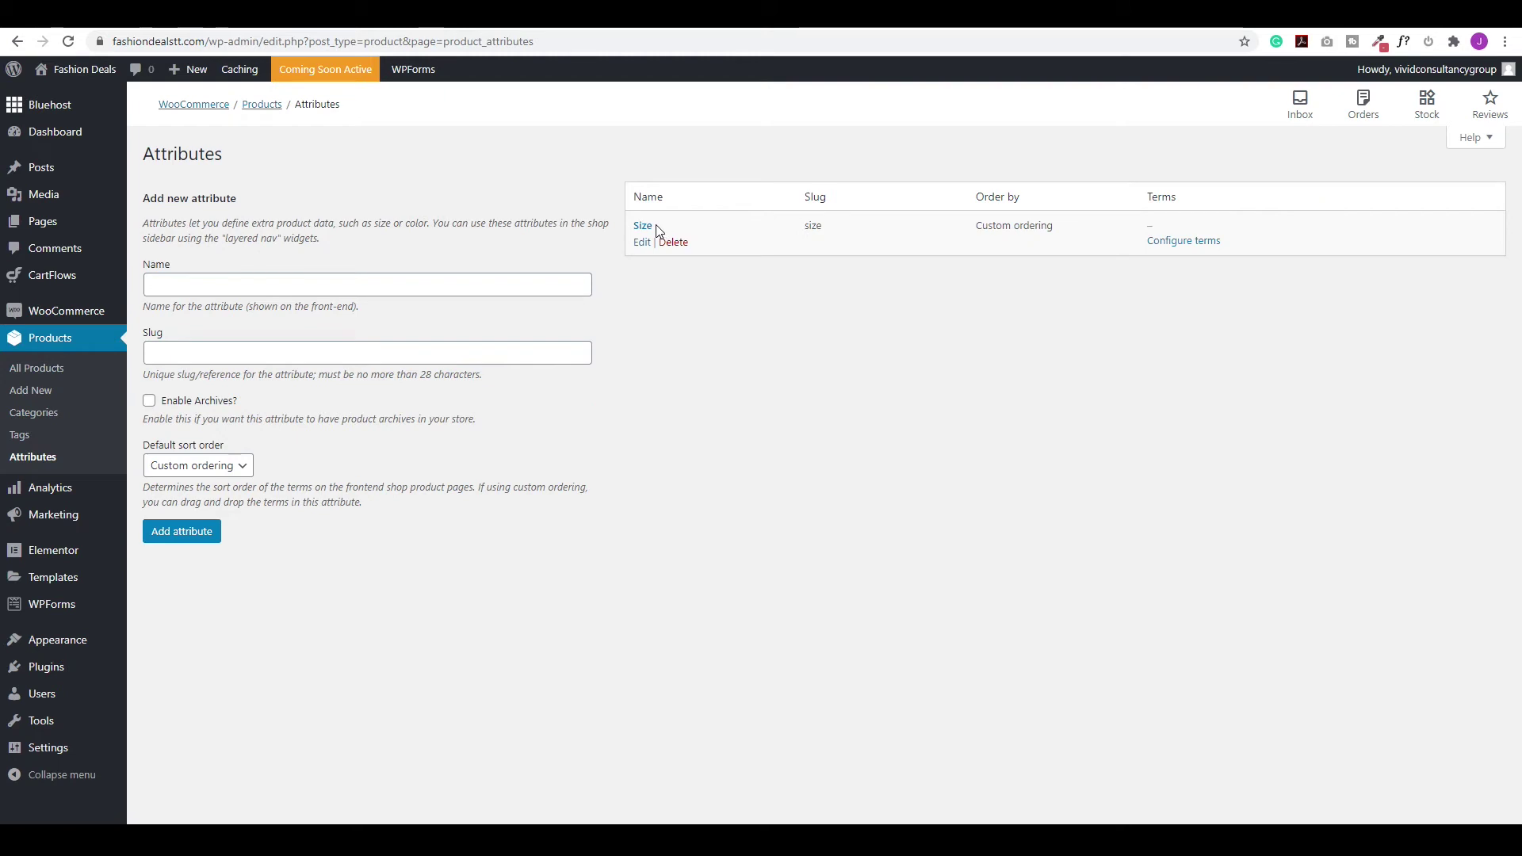
Add the Size terms S (Small), M (Medium), L (Large), XL (Extra Large), 2XL (Double Extra Large) and 3XL (Triple Extra Large) with lowercase slugs.
left_click(1169, 246)
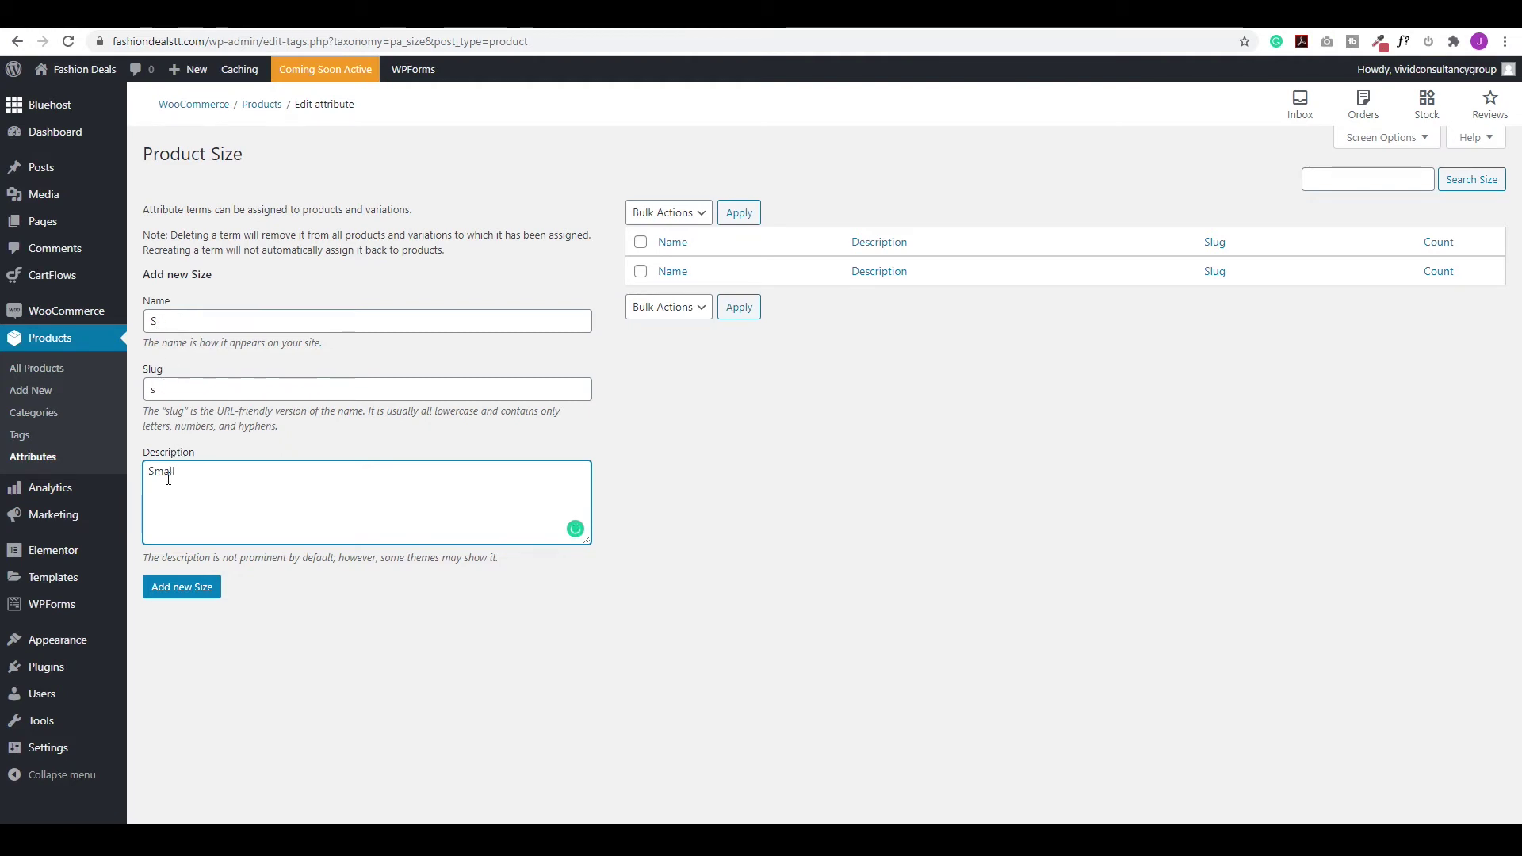
left_click(182, 587)
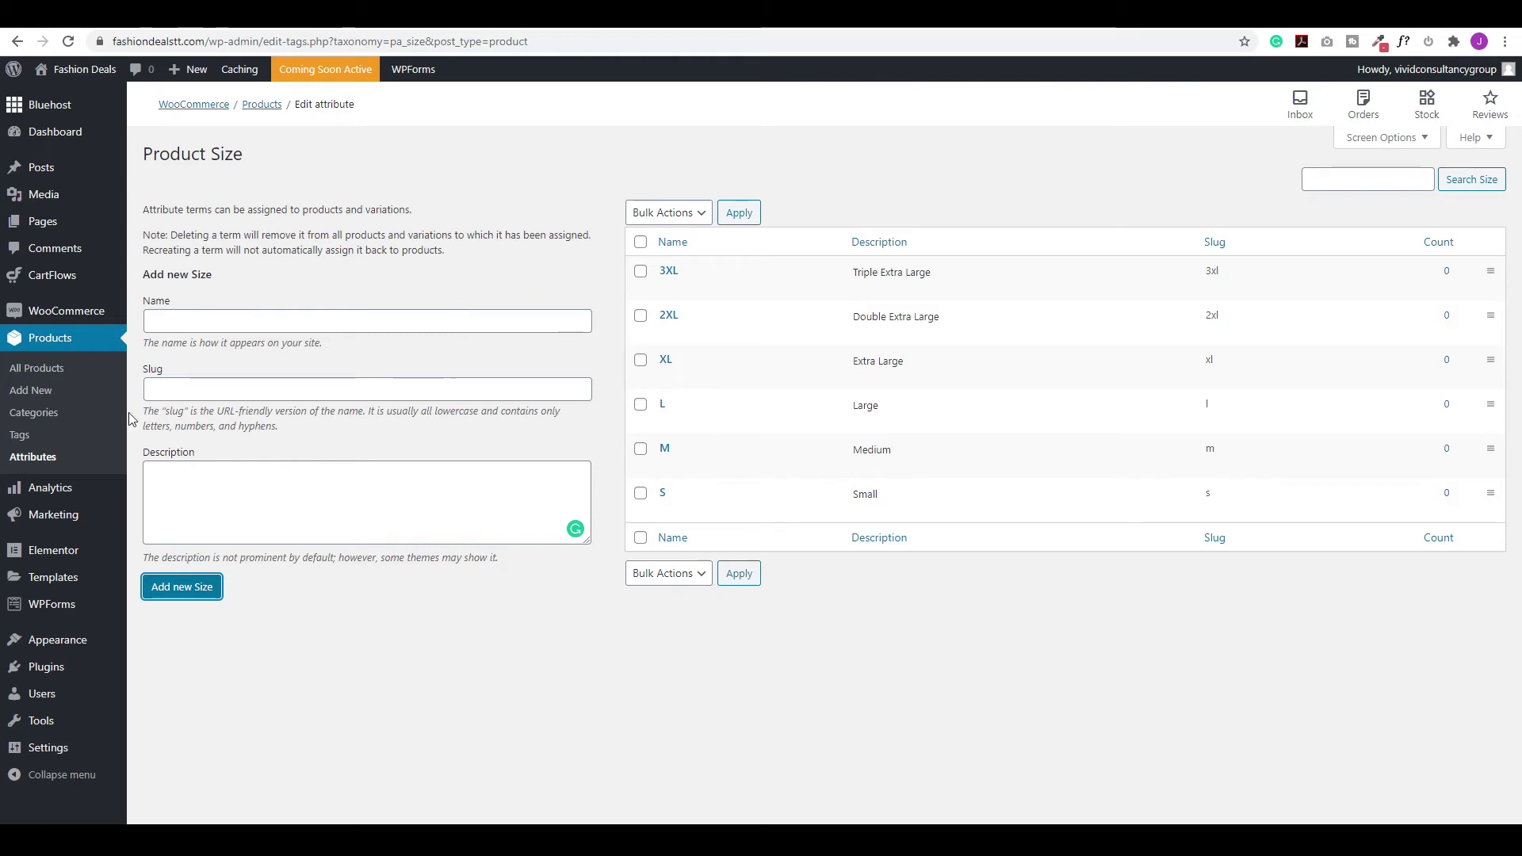
Add a Color attribute with slug "color" and give it the terms White, Grey, Black, Pink, Blue and Yellow.
left_click(29, 462)
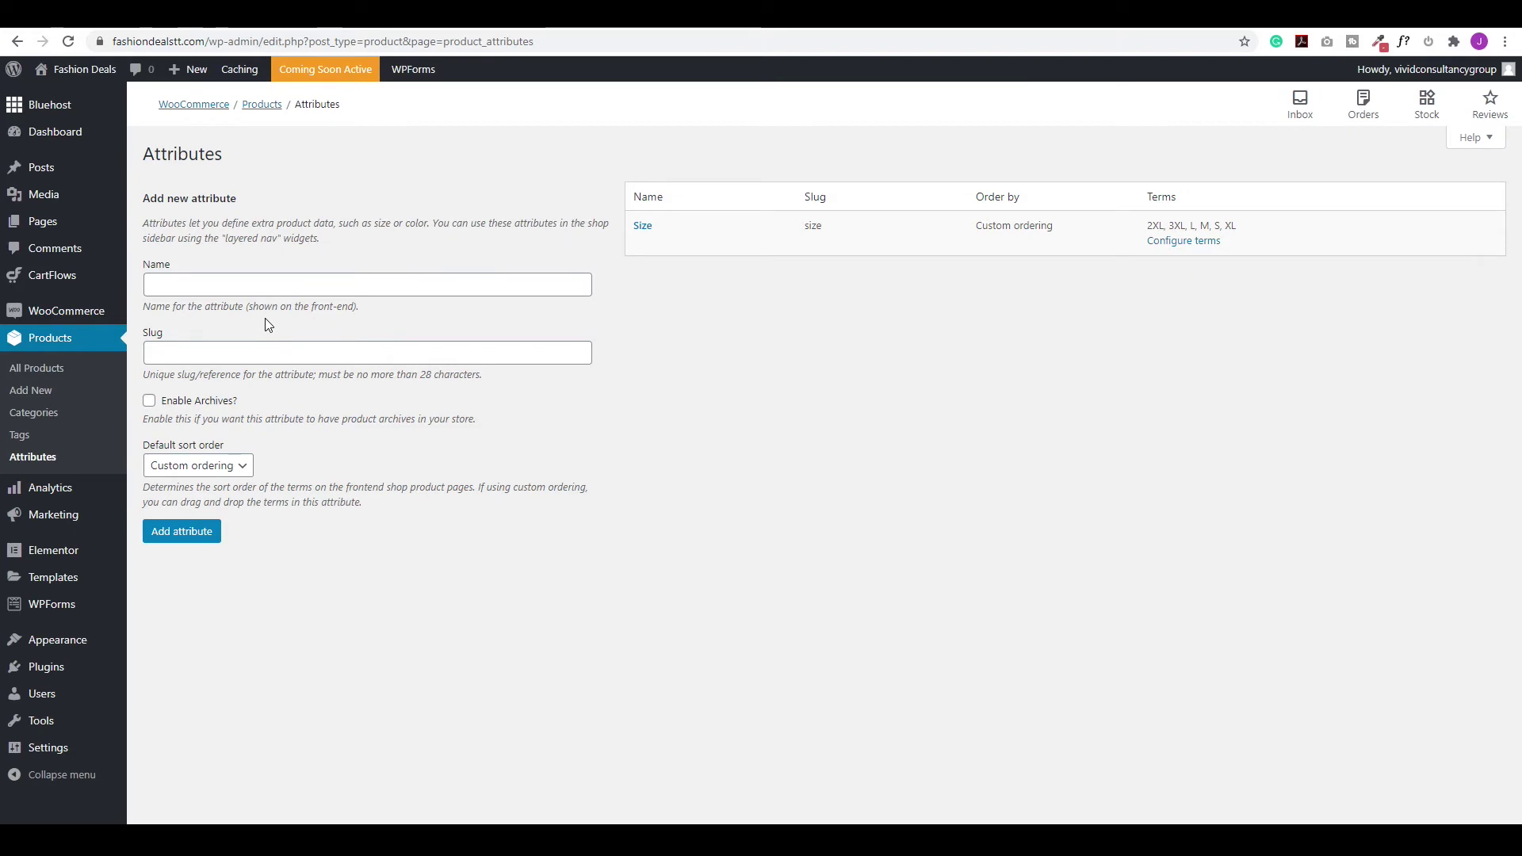
left_click(181, 532)
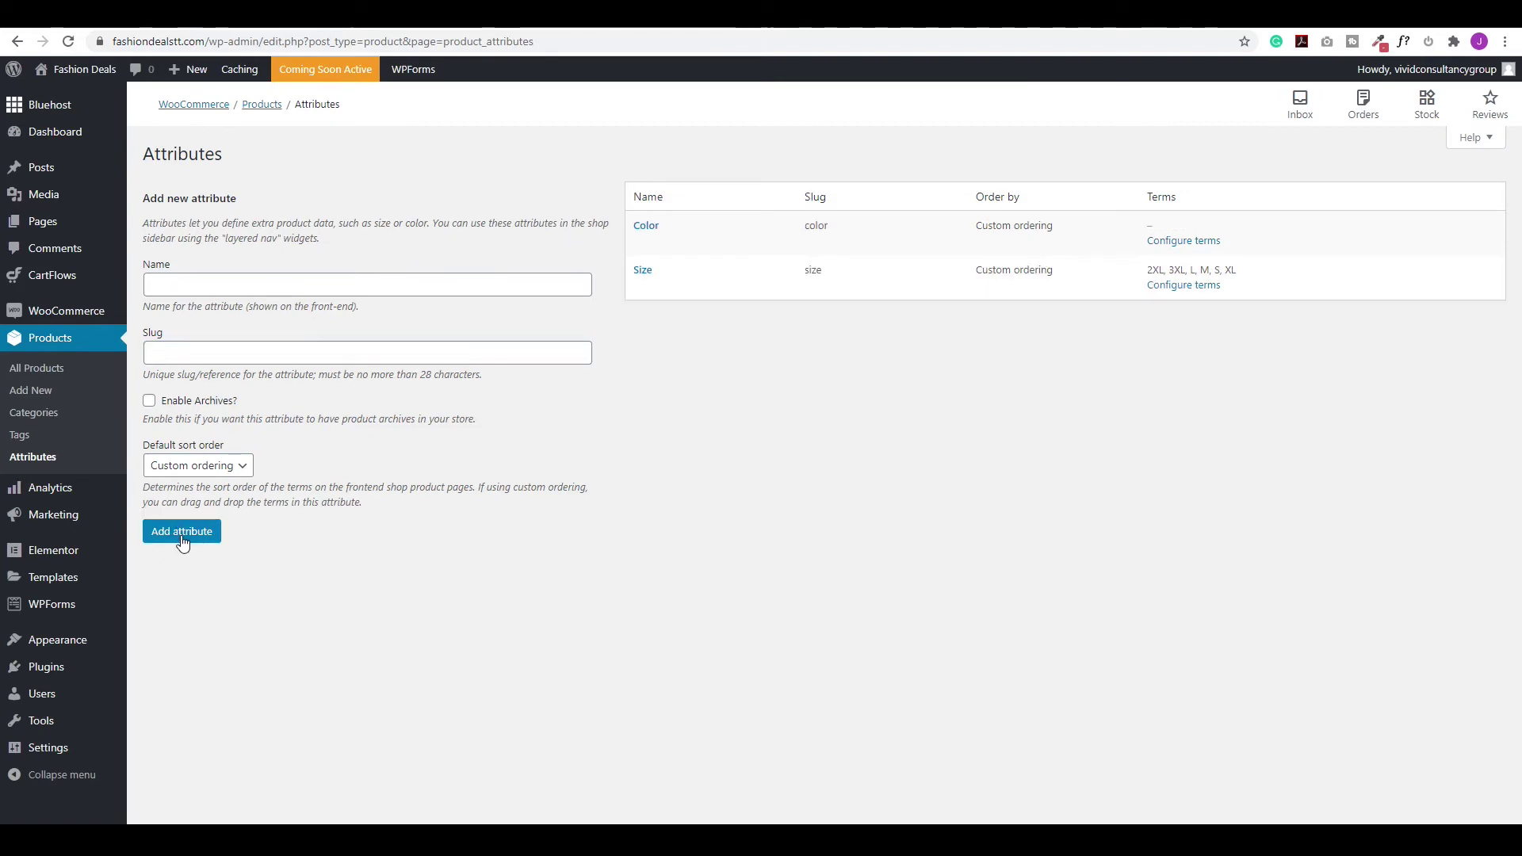
left_click(1198, 242)
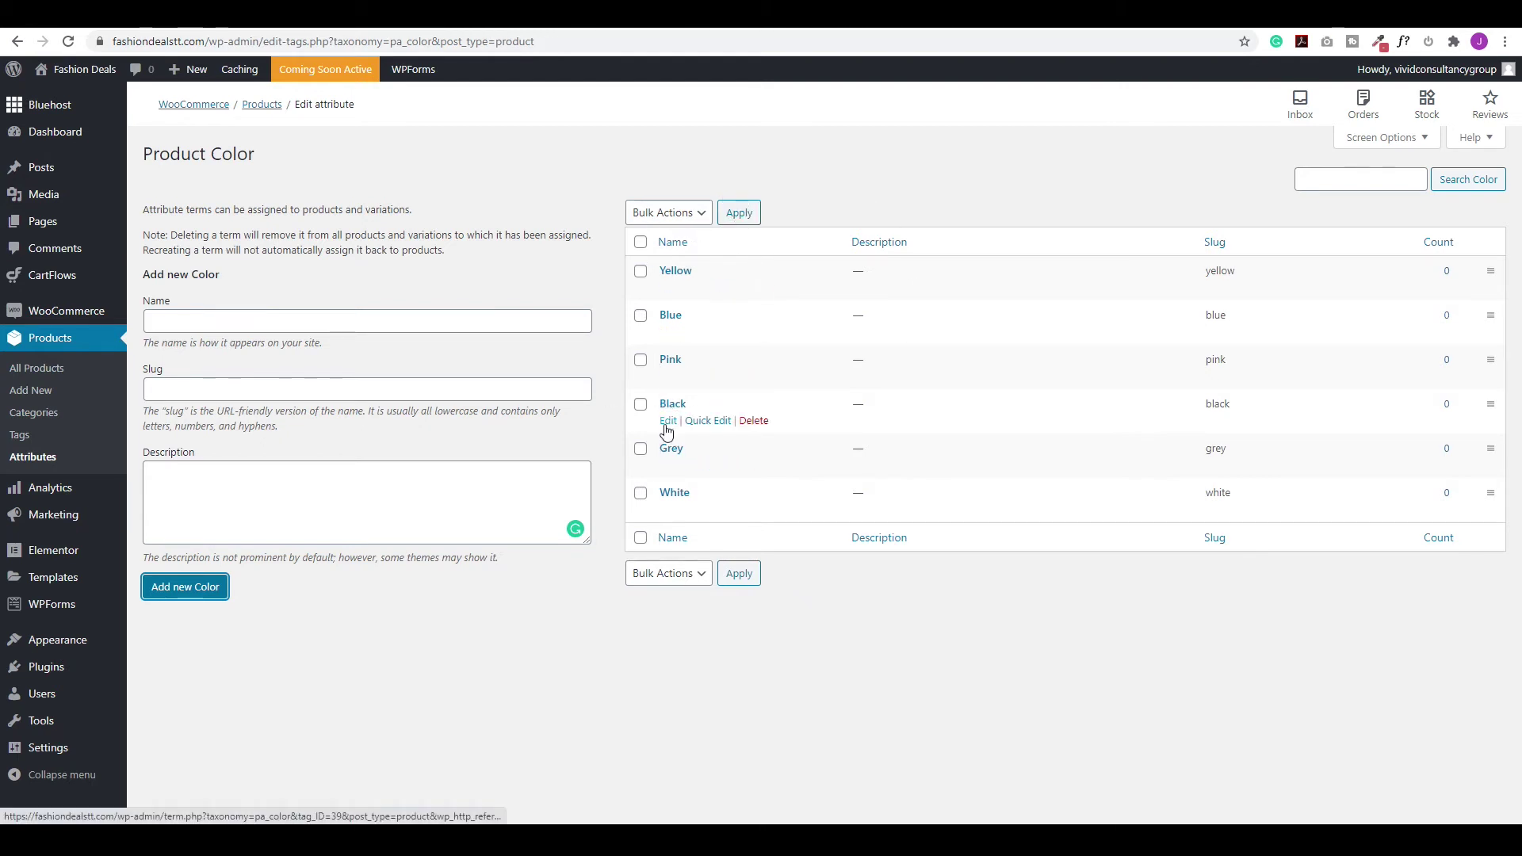
Reopen the Sales Manager T-Shirt for editing and change its product type to Variable product.
left_click(36, 367)
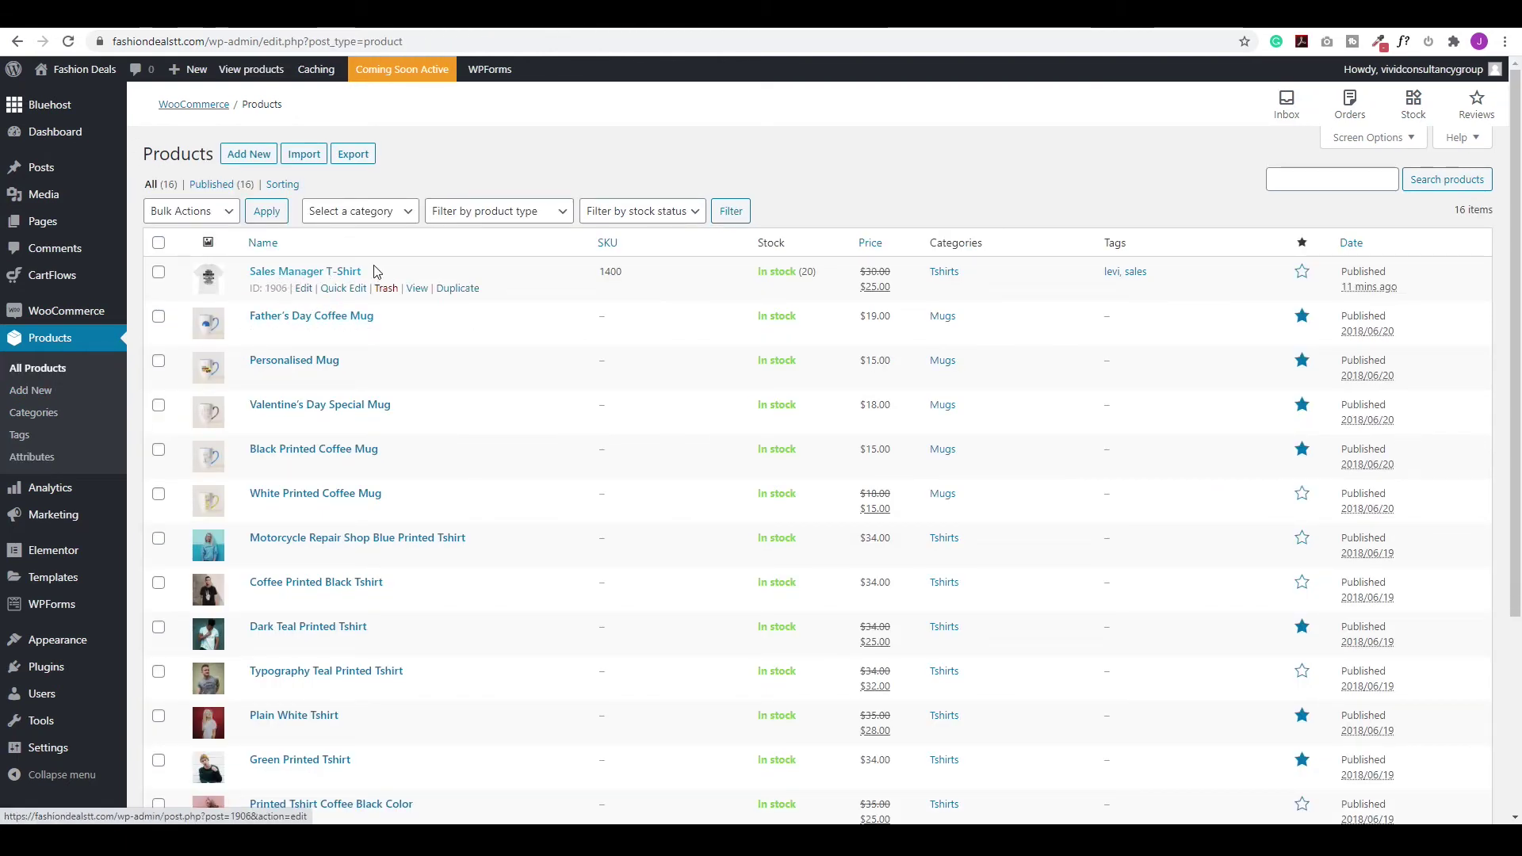
left_click(303, 296)
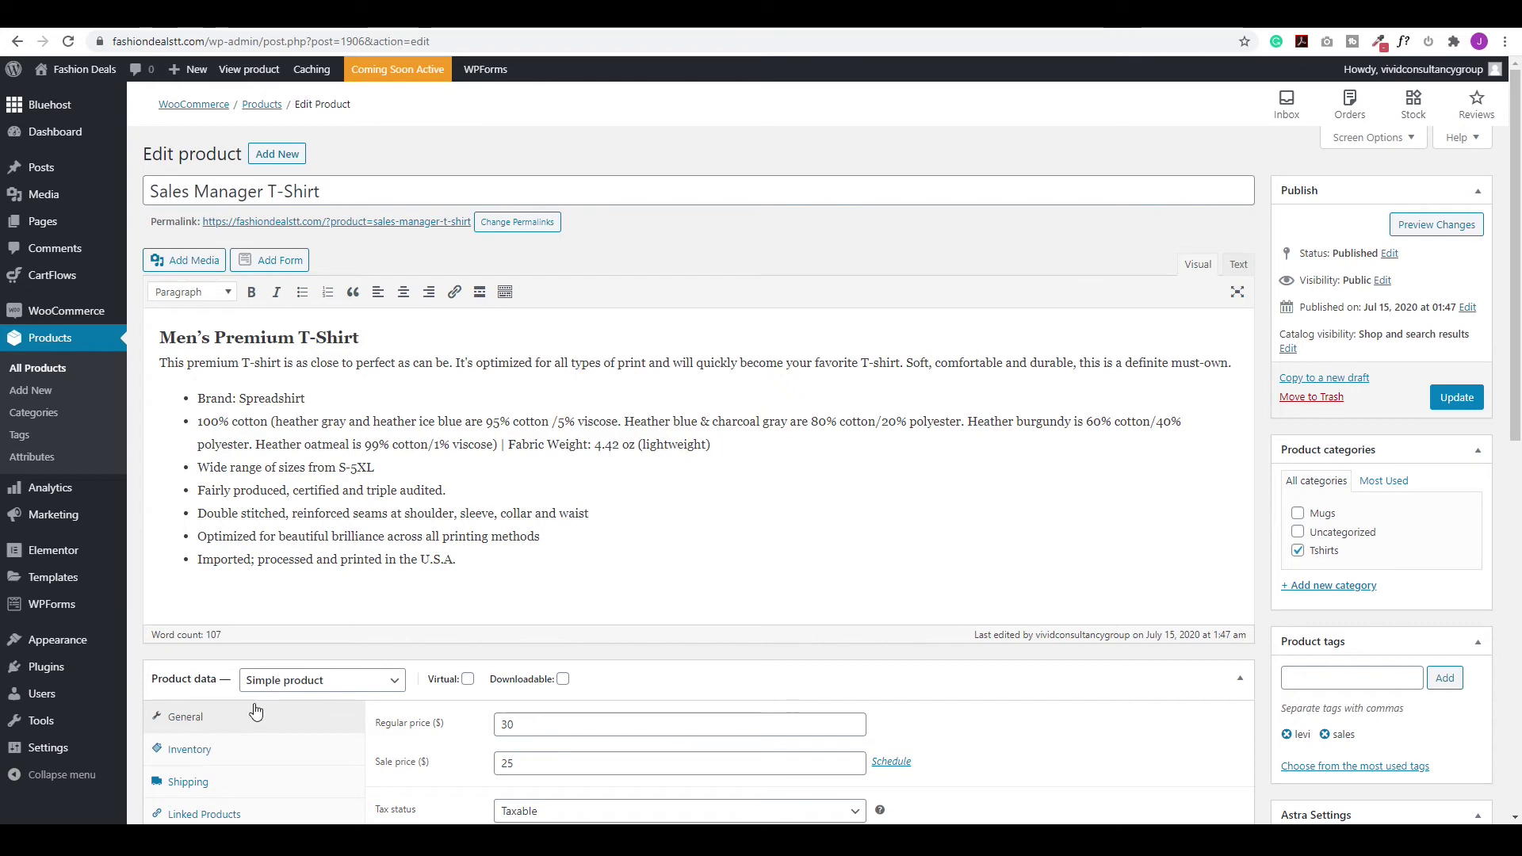
left_click(287, 690)
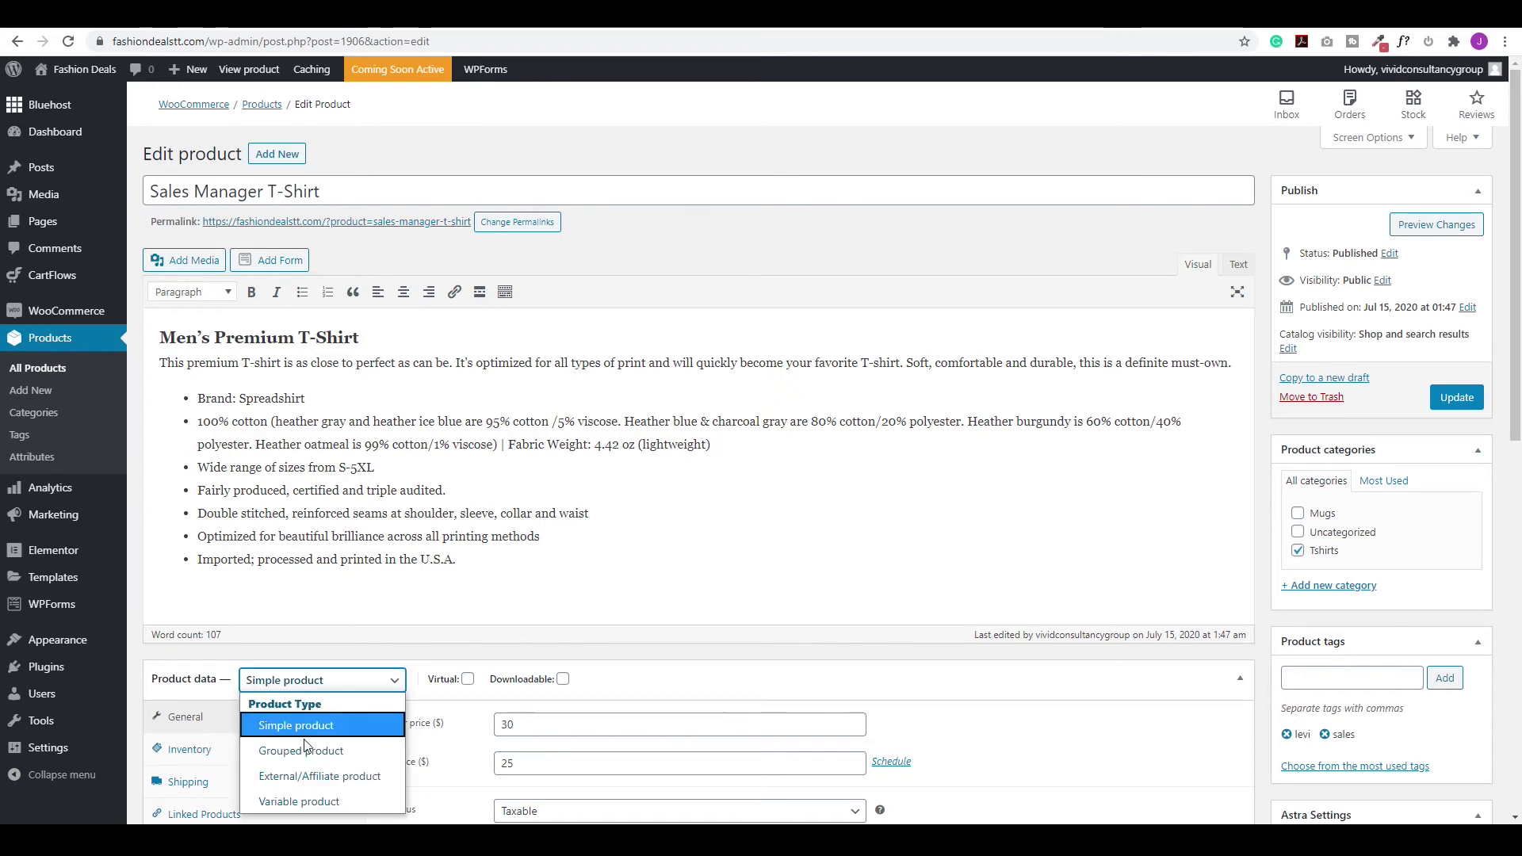
left_click(302, 802)
Add the Color attribute to the product with the values White and Grey, and enable it for variations.
scroll(261, 714, "down", 3)
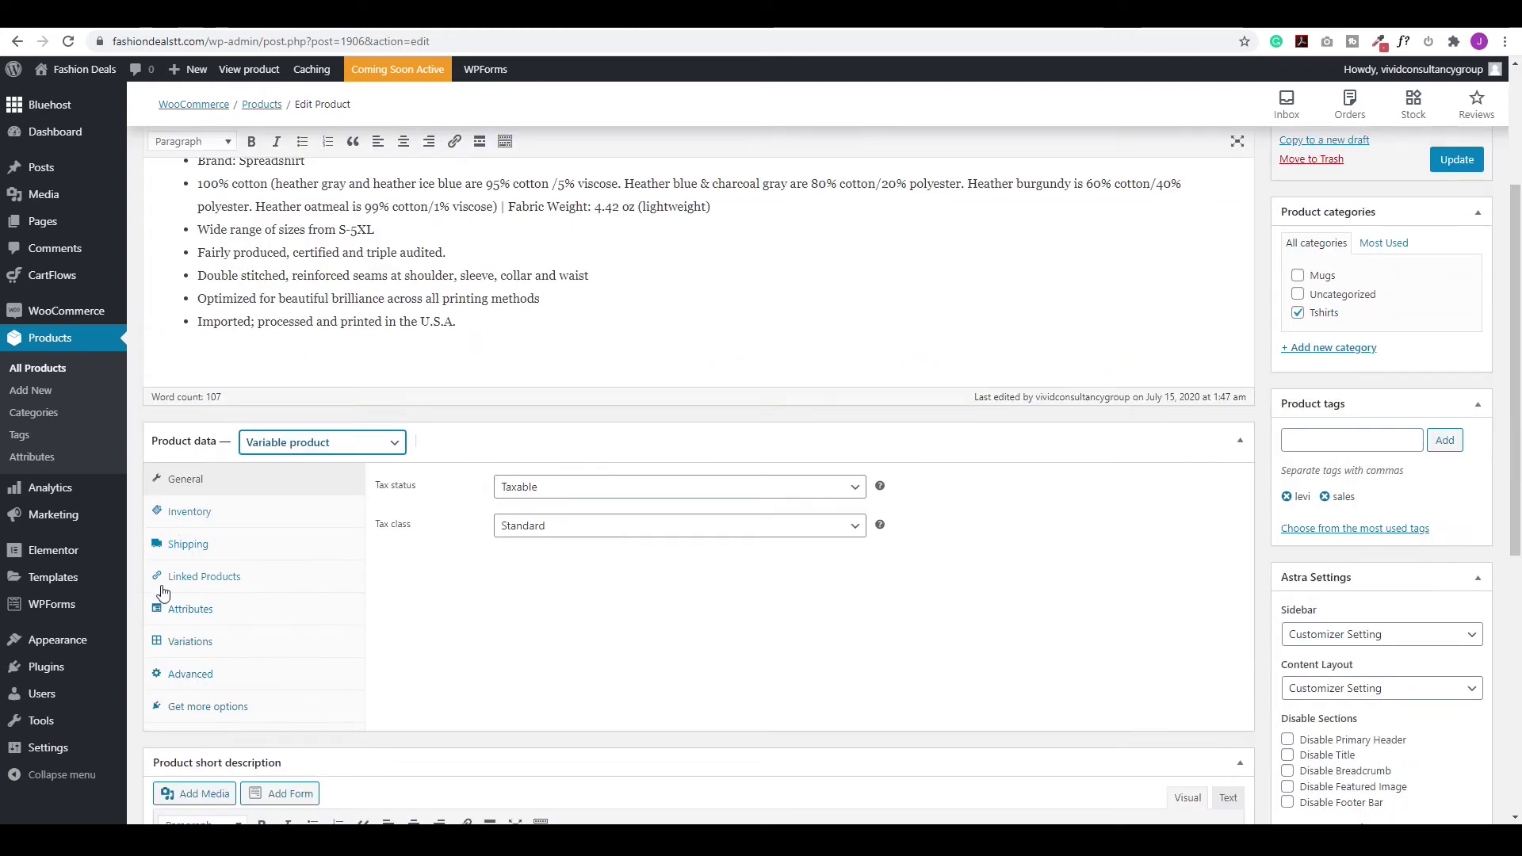
left_click(203, 612)
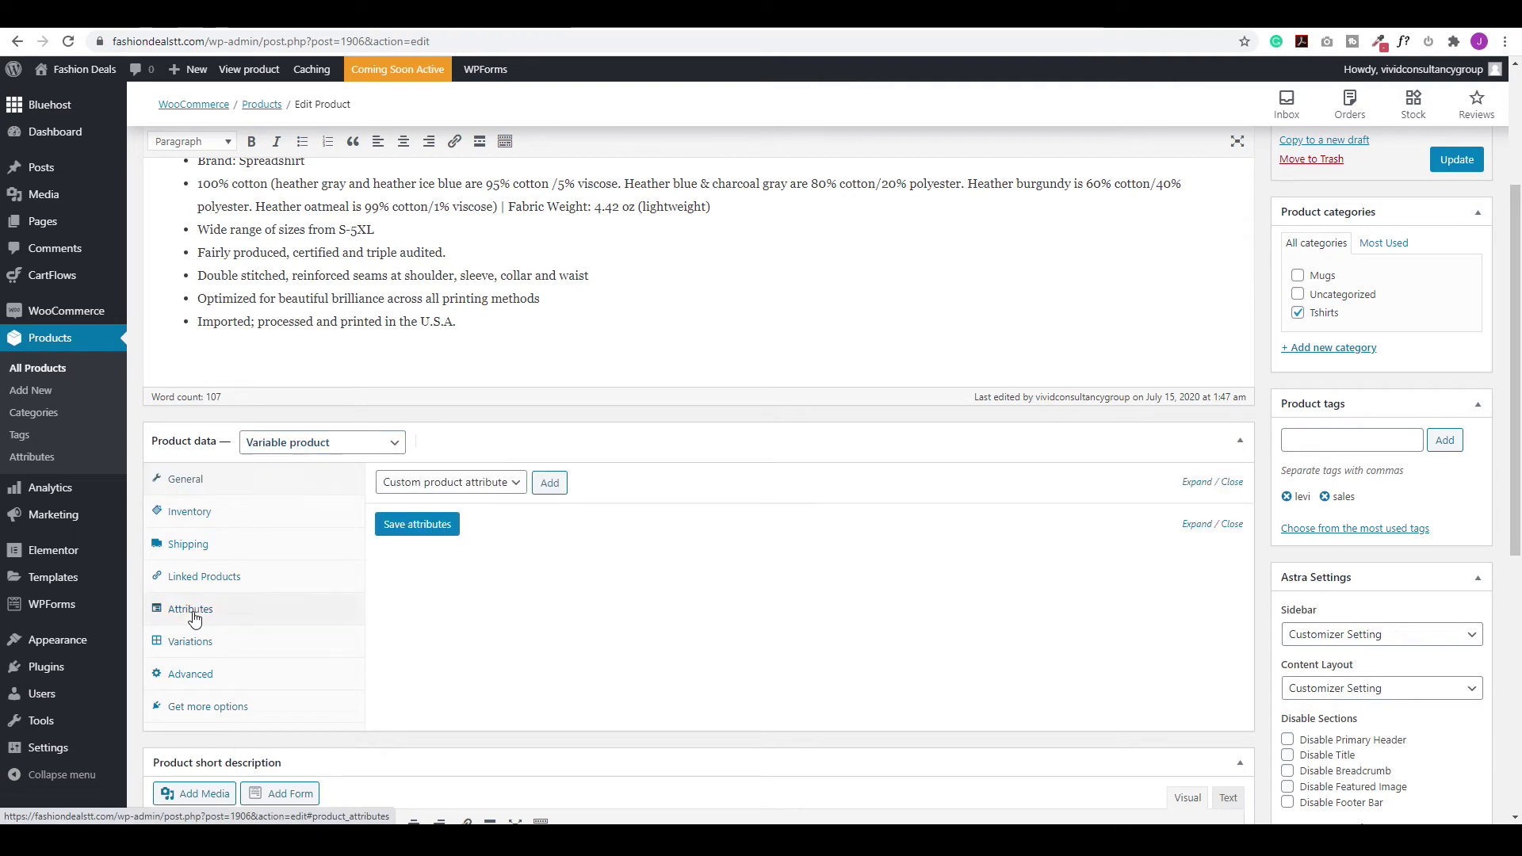
scroll(553, 390, "down", 2)
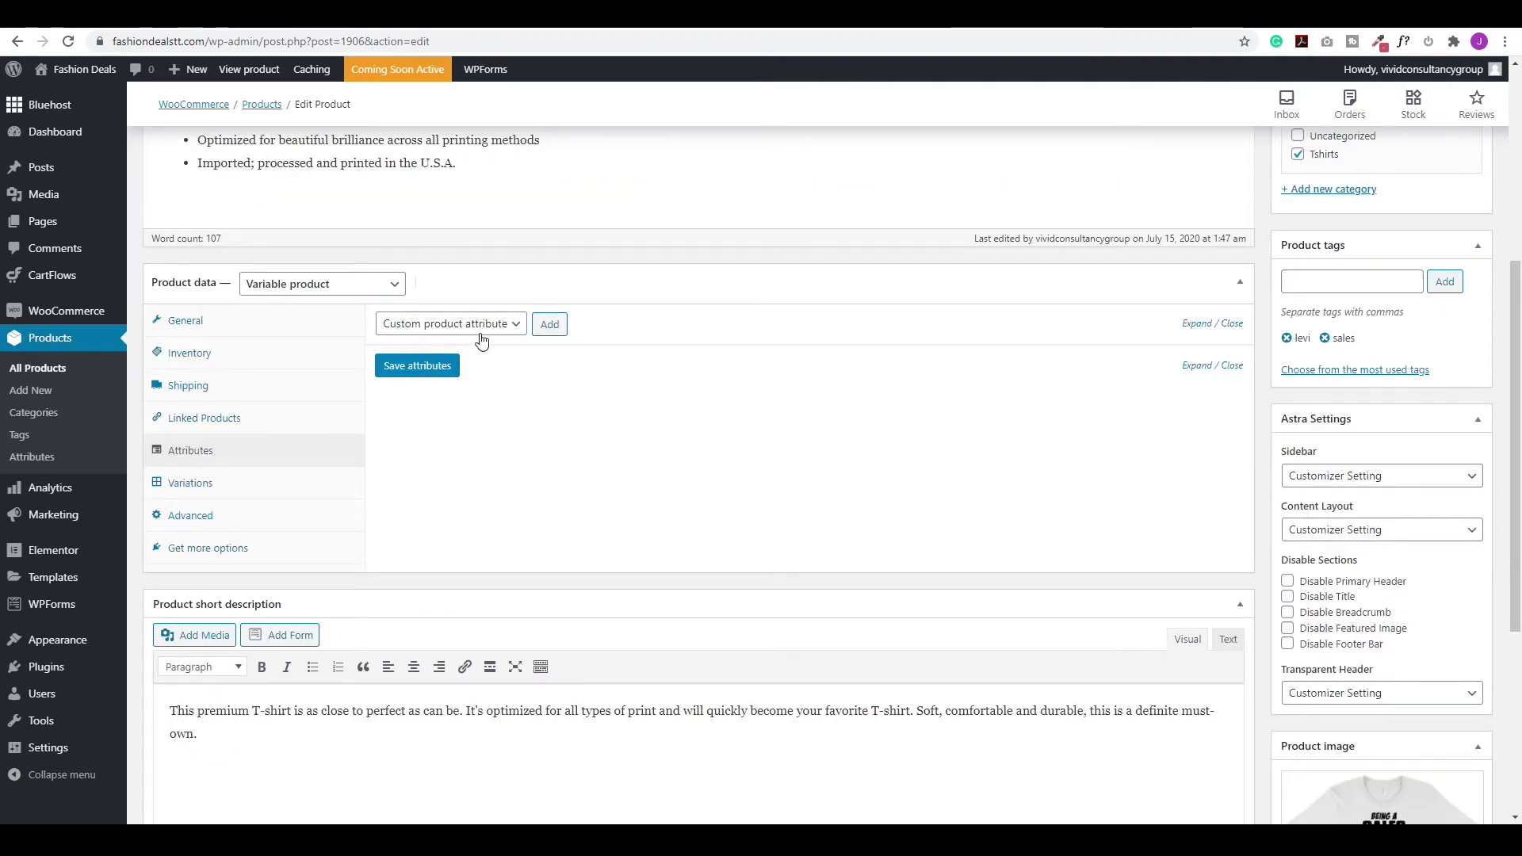
left_click(513, 332)
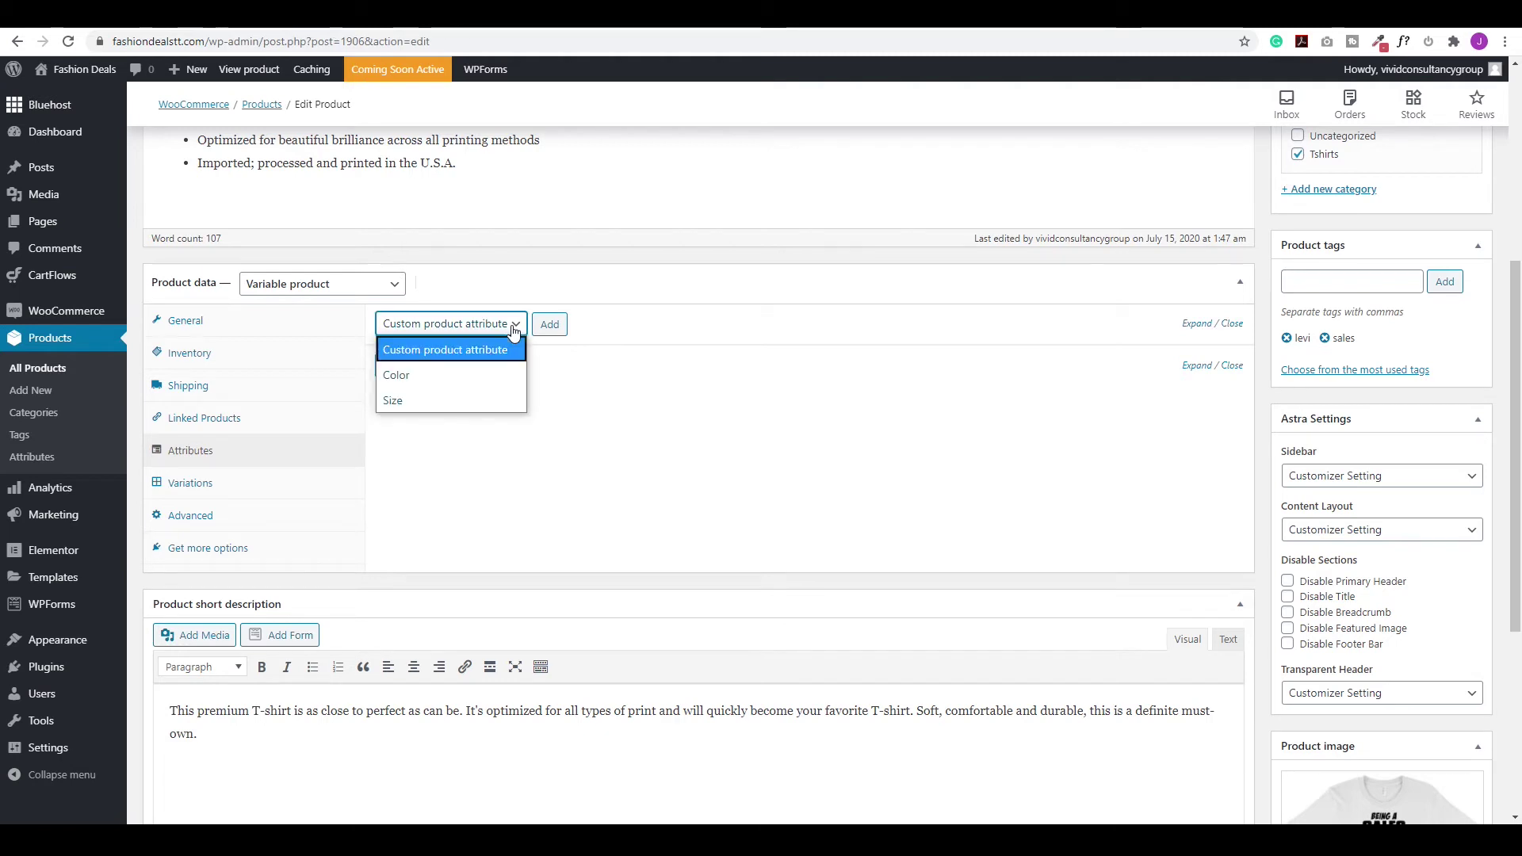
left_click(418, 379)
left_click(555, 323)
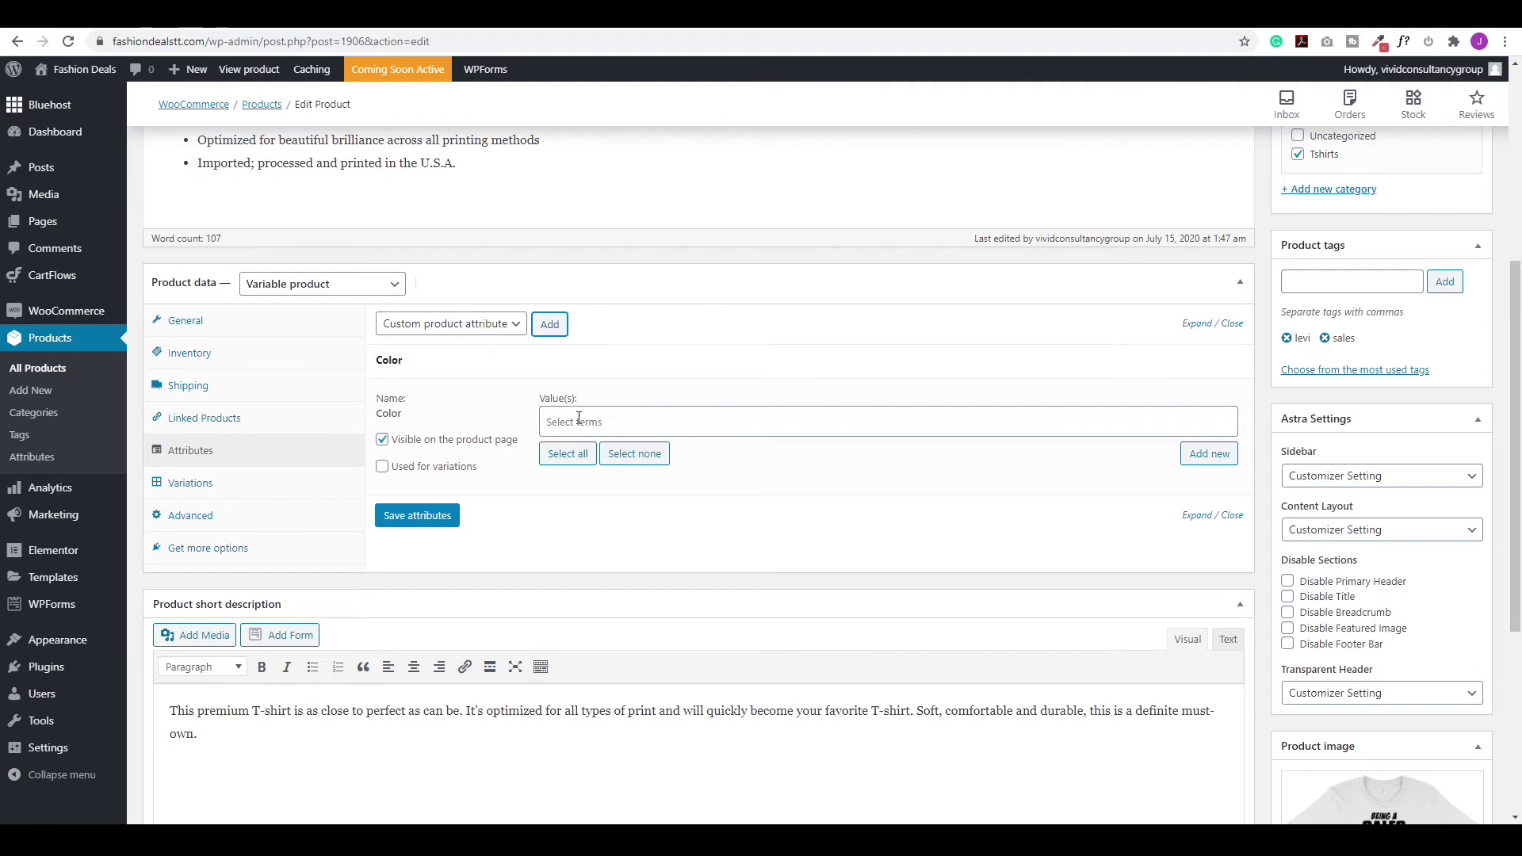
left_click(576, 420)
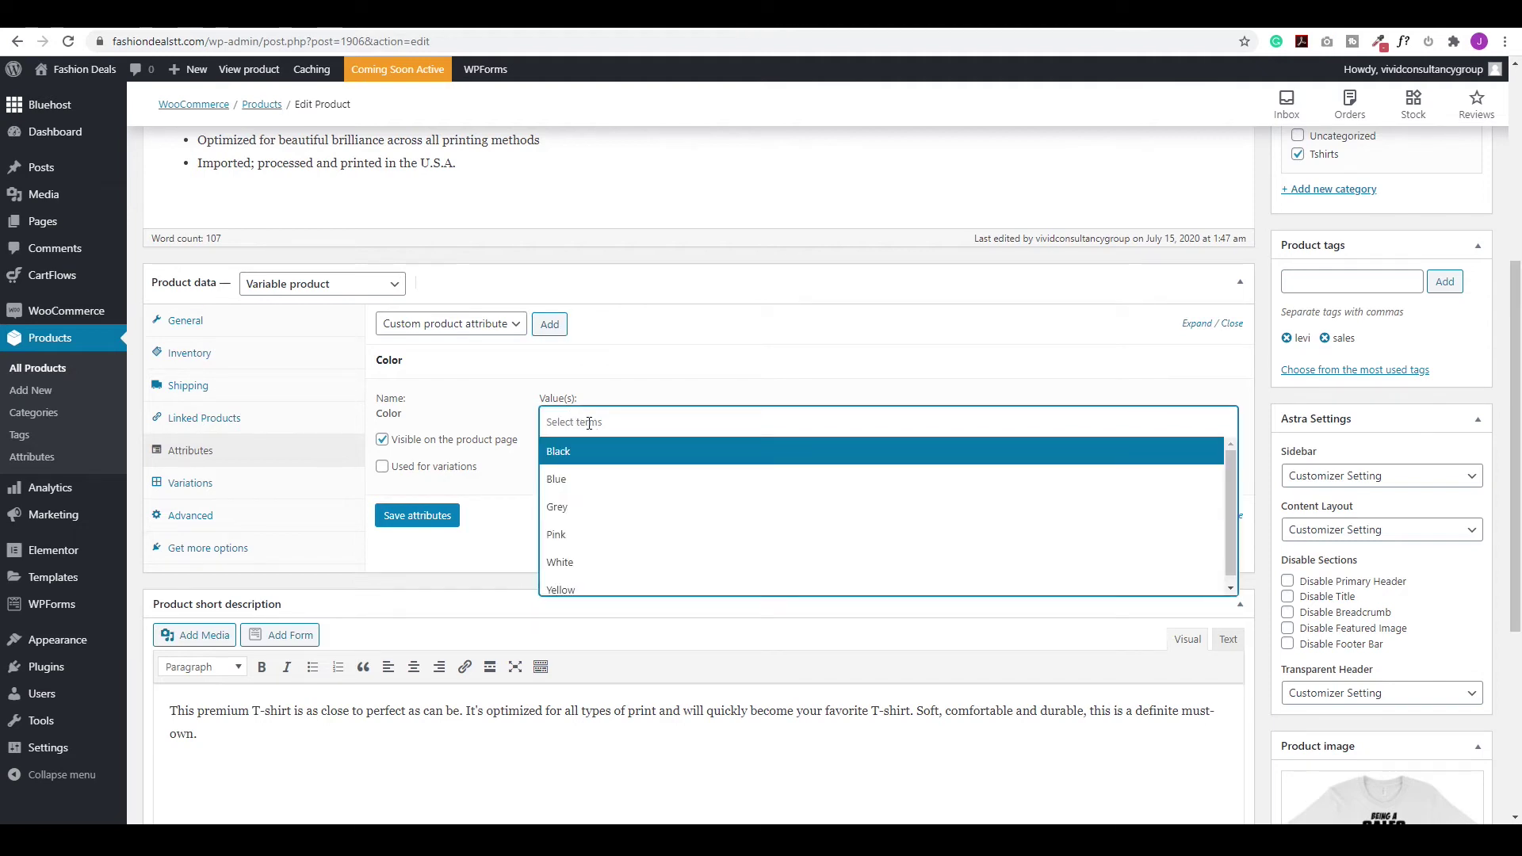
left_click(567, 562)
left_click(625, 420)
left_click(576, 508)
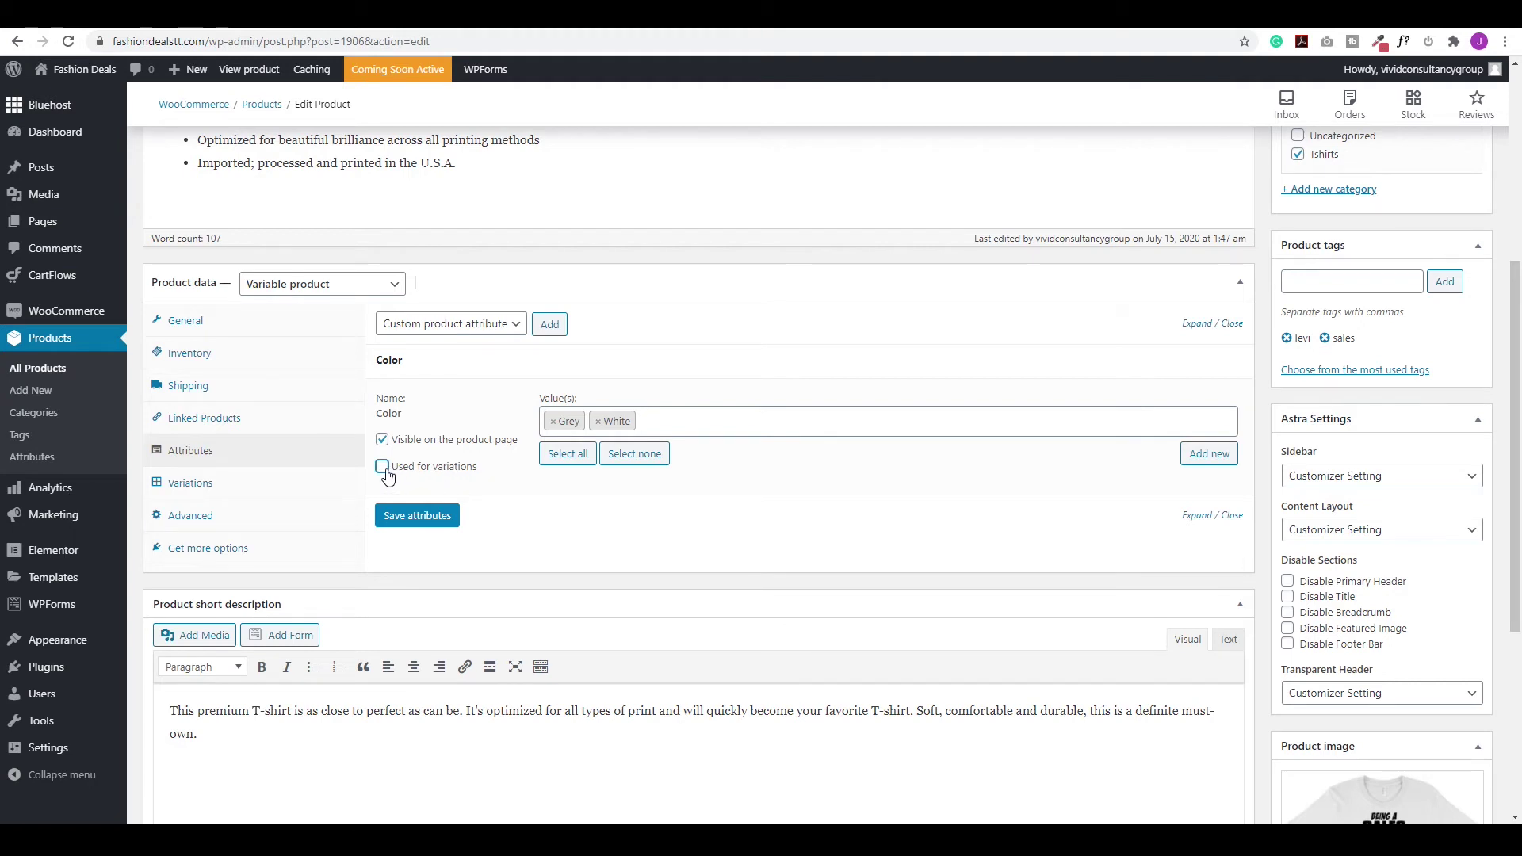
Add the Size attribute with the values S, M and L, enable it for variations, and save the product attributes.
left_click(418, 325)
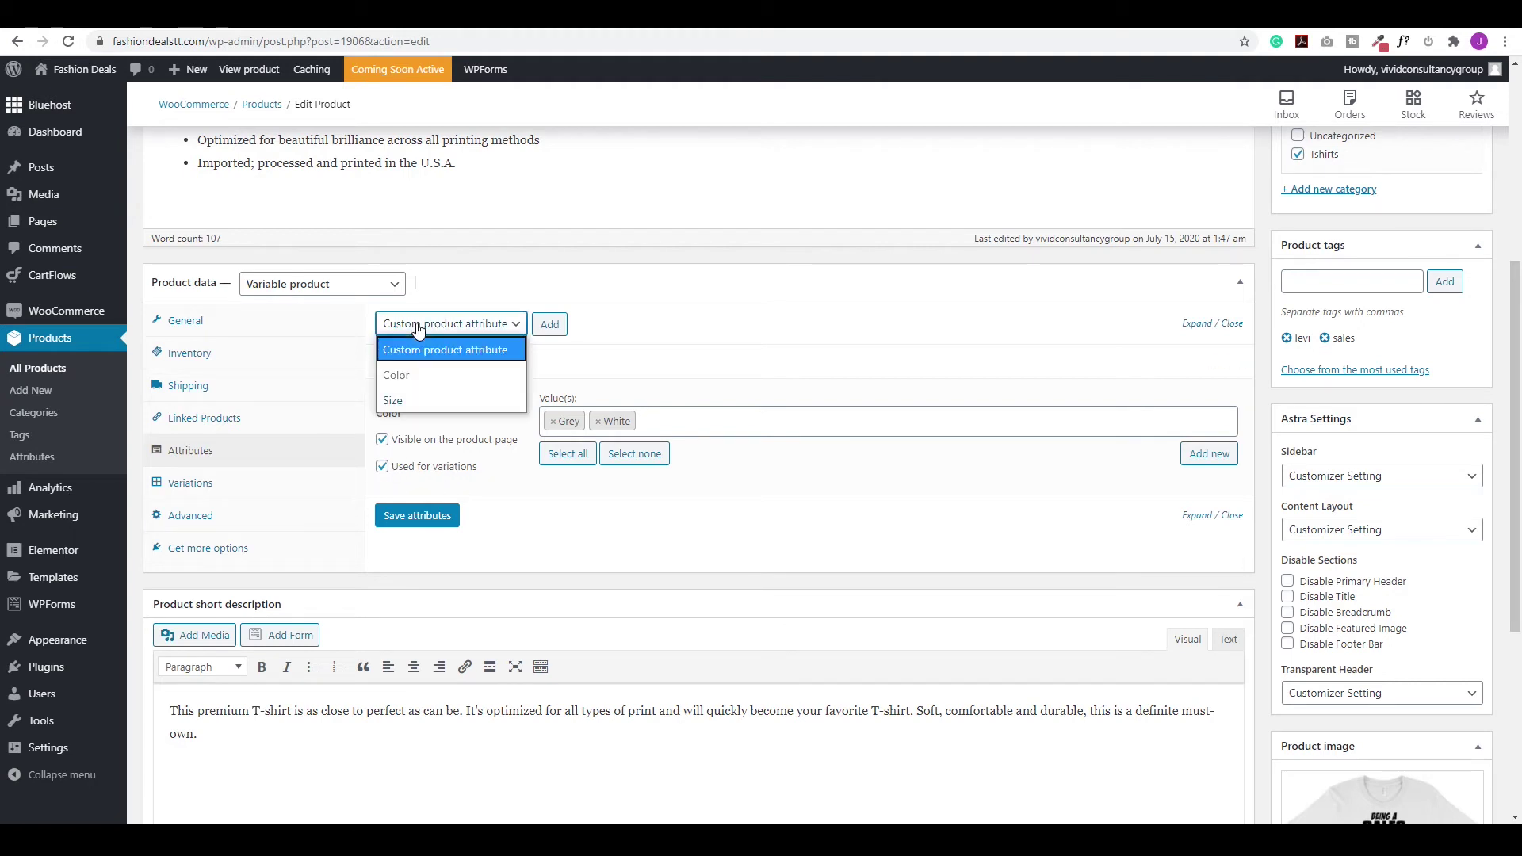
left_click(397, 399)
left_click(550, 326)
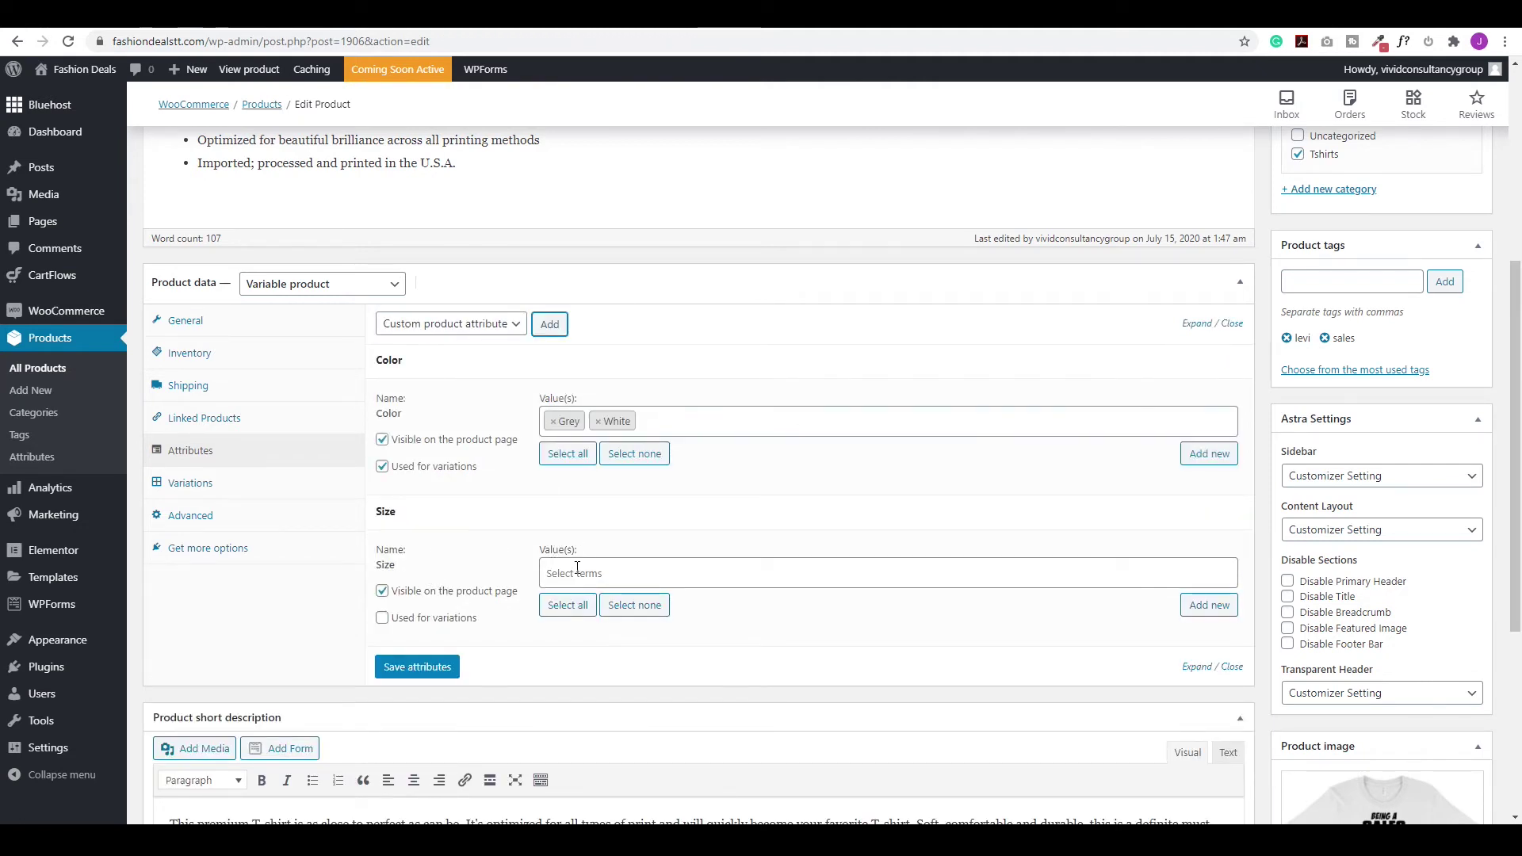
left_click(568, 571)
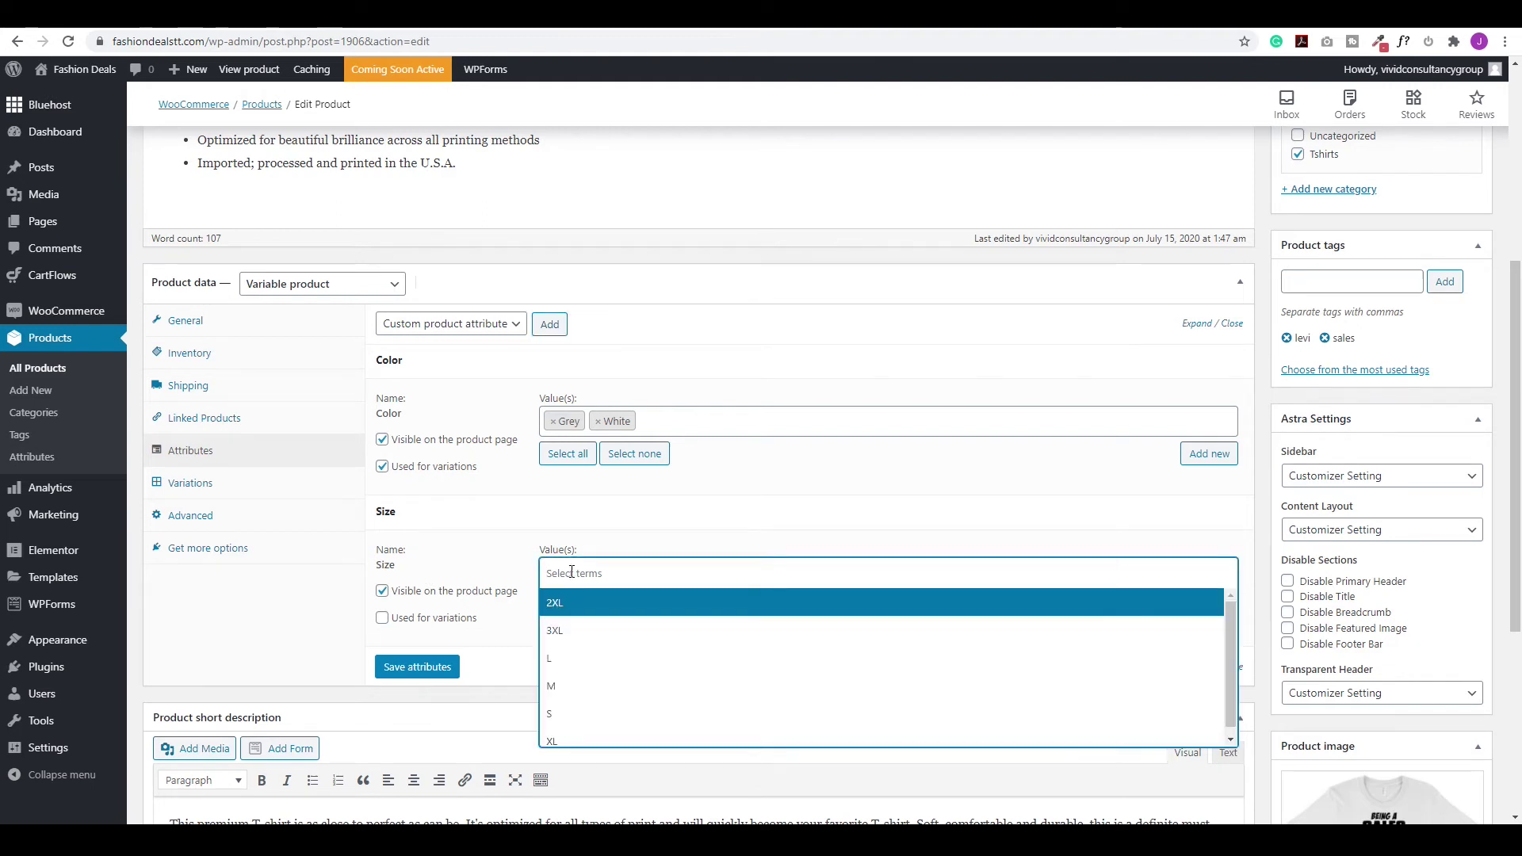
left_click(557, 717)
left_click(616, 574)
left_click(563, 688)
left_click(676, 568)
left_click(560, 658)
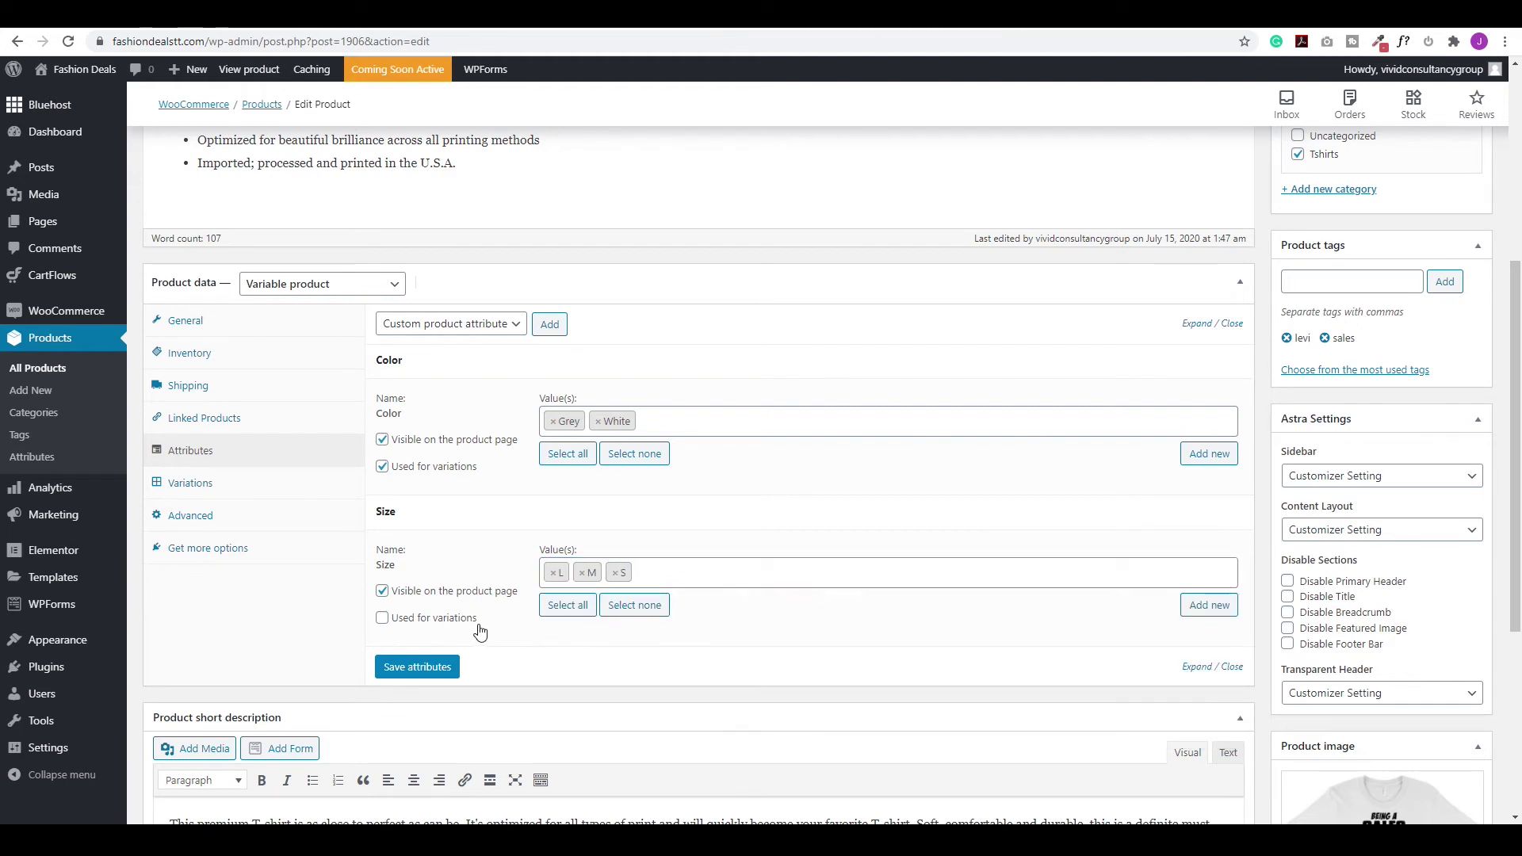
left_click(382, 619)
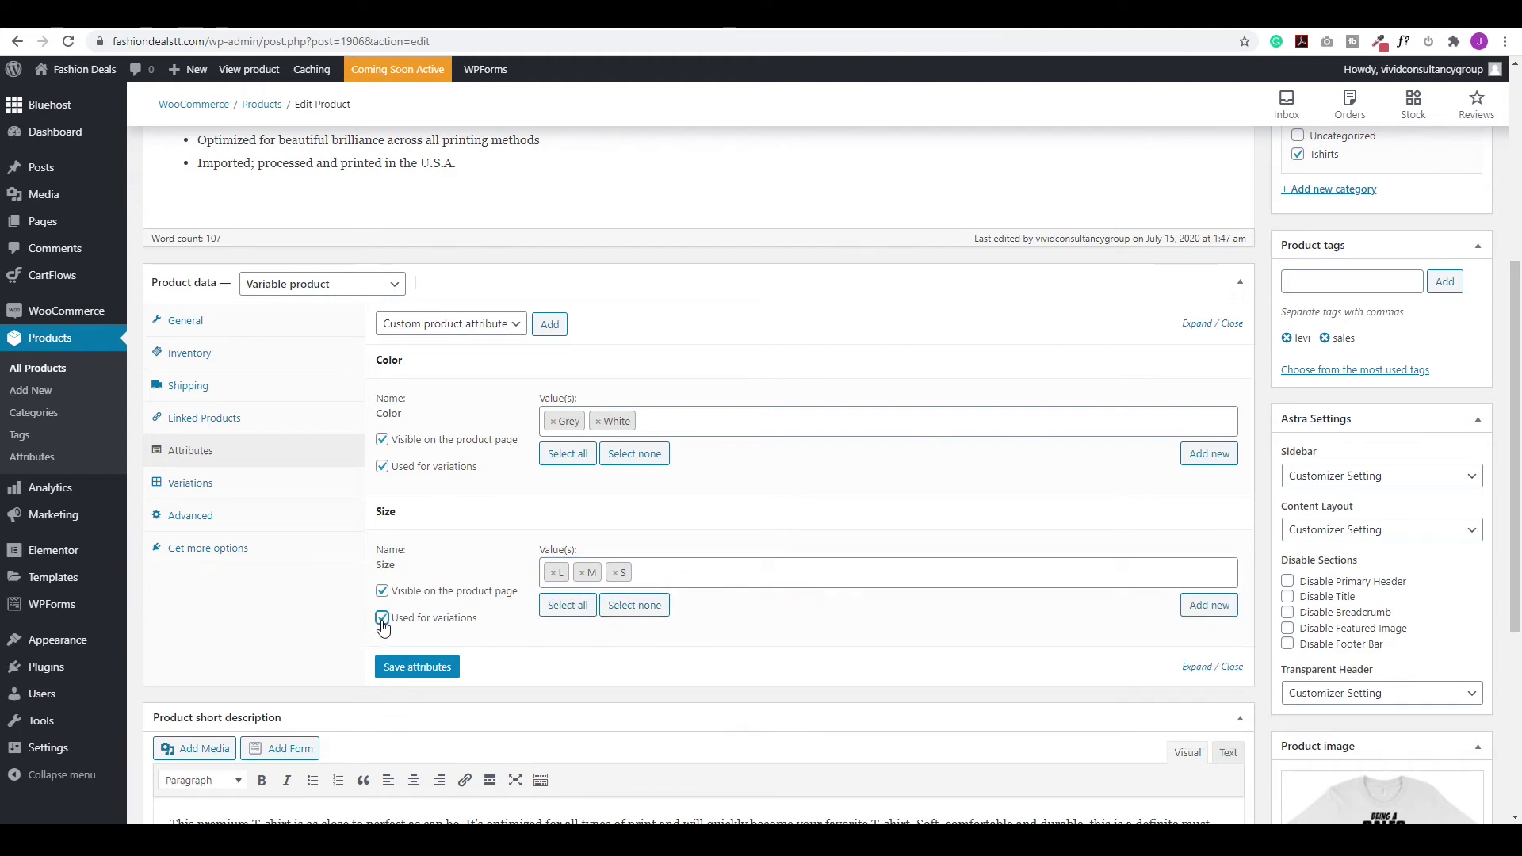
left_click(408, 669)
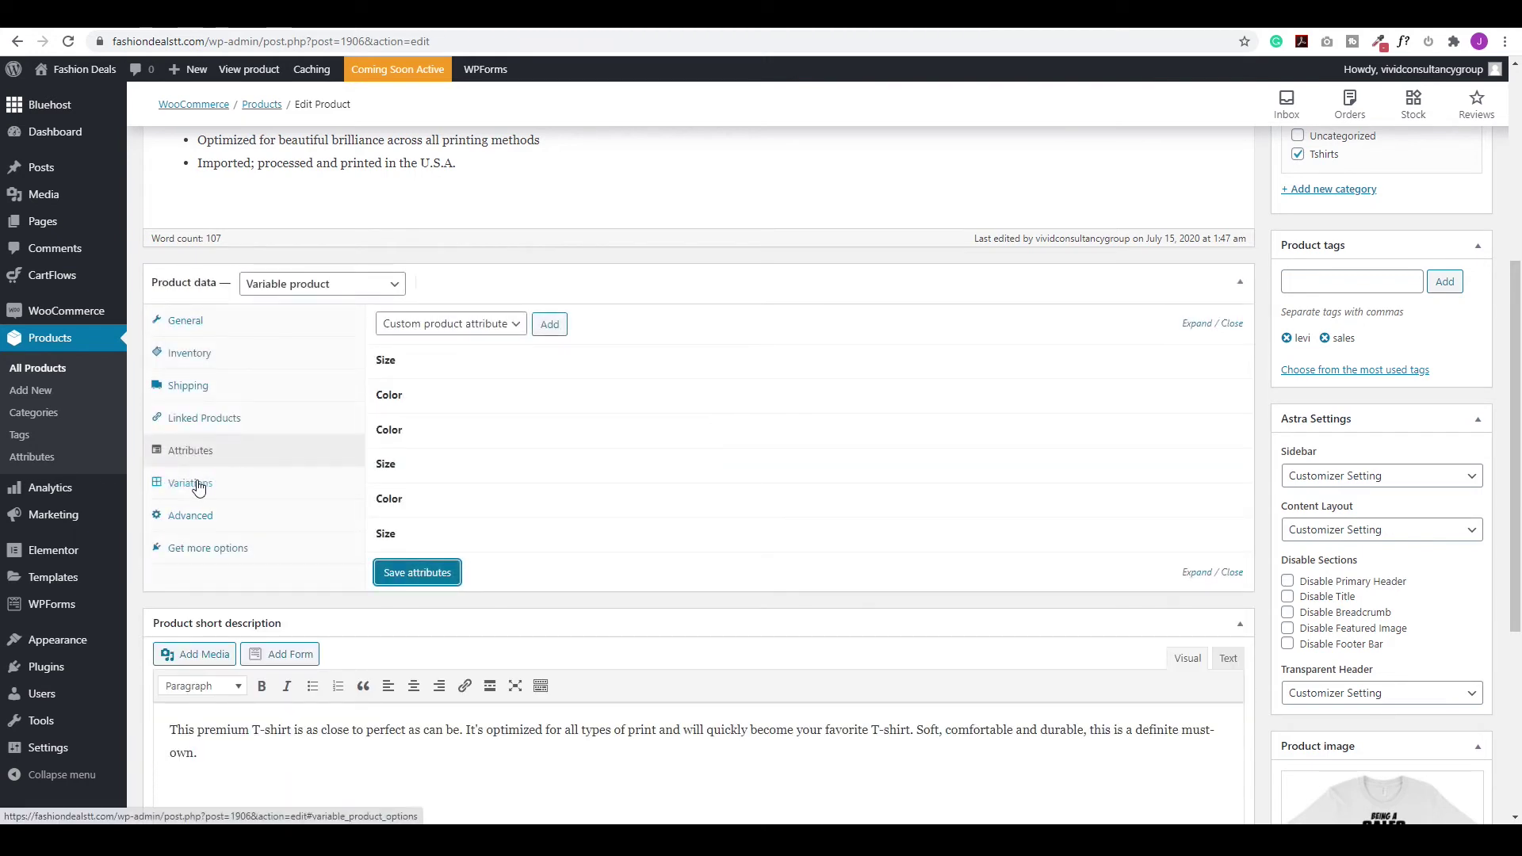
Create variations of the T-shirt from all combinations of its color and size attributes.
left_click(184, 485)
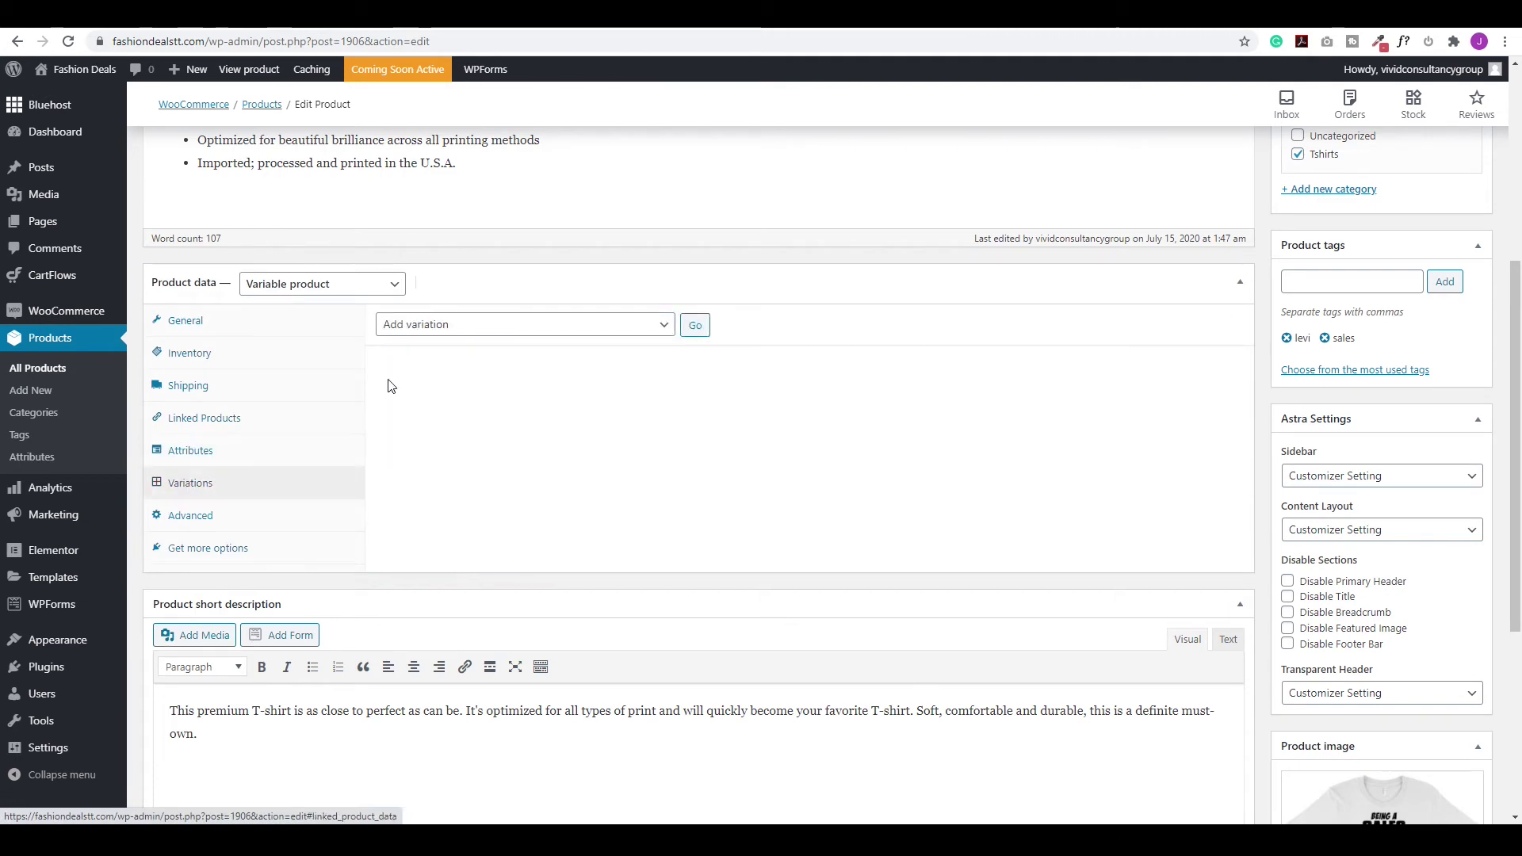
left_click(499, 330)
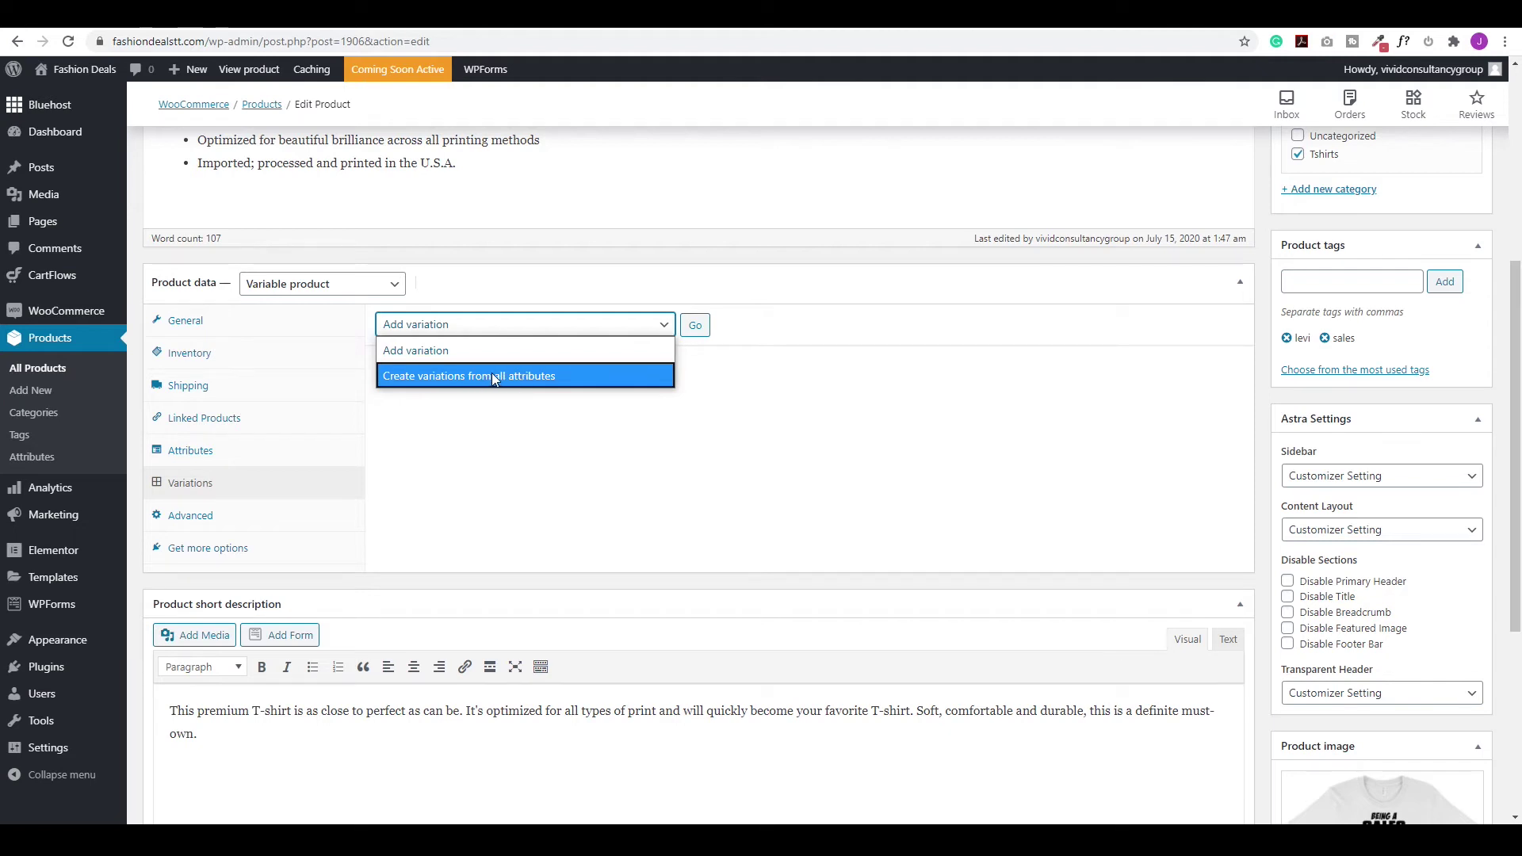
left_click(644, 374)
left_click(695, 325)
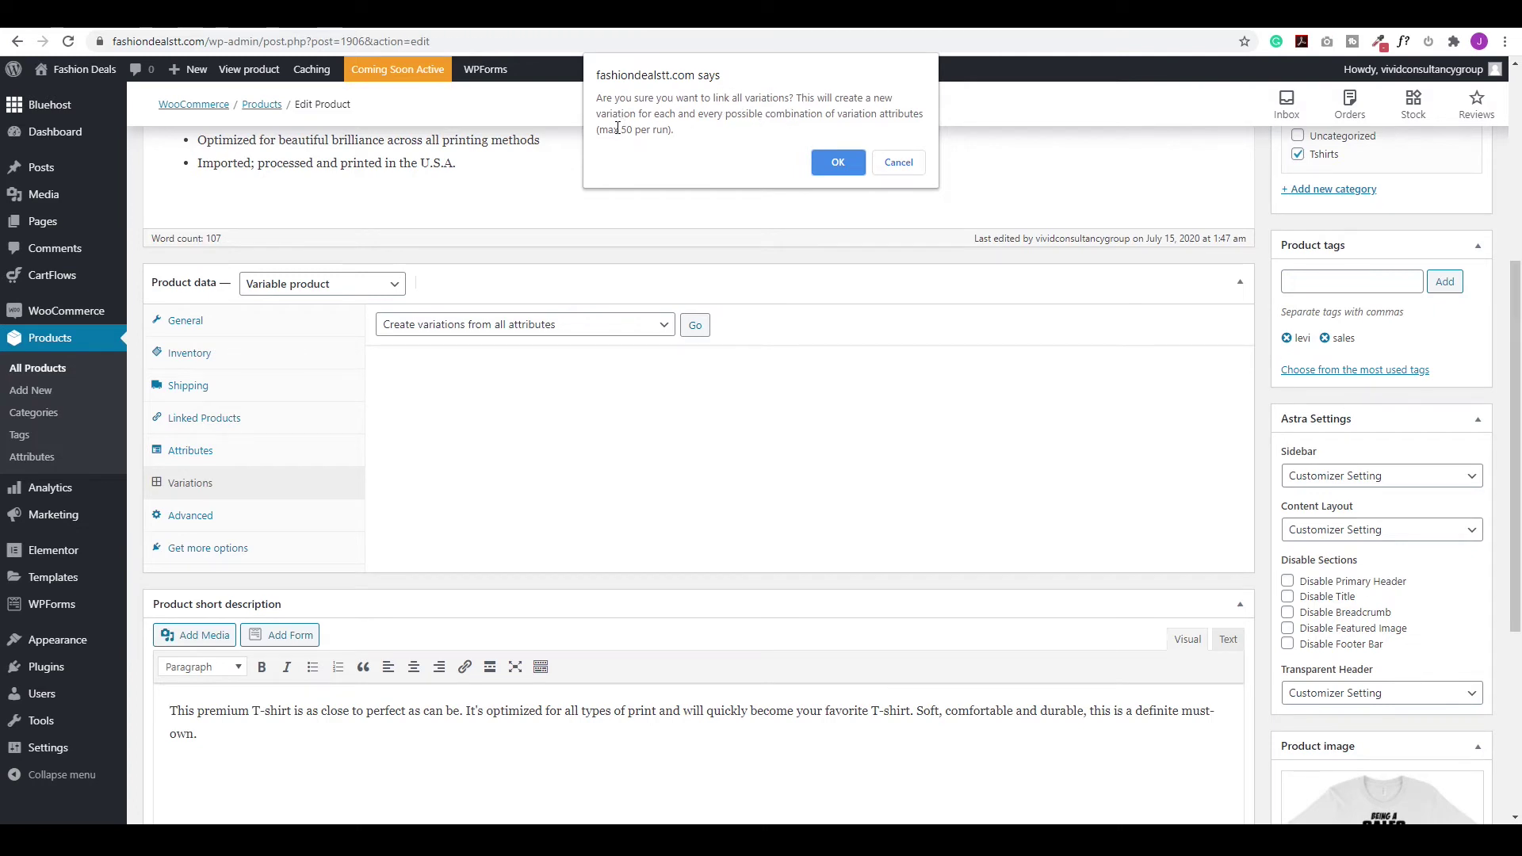
left_click(843, 162)
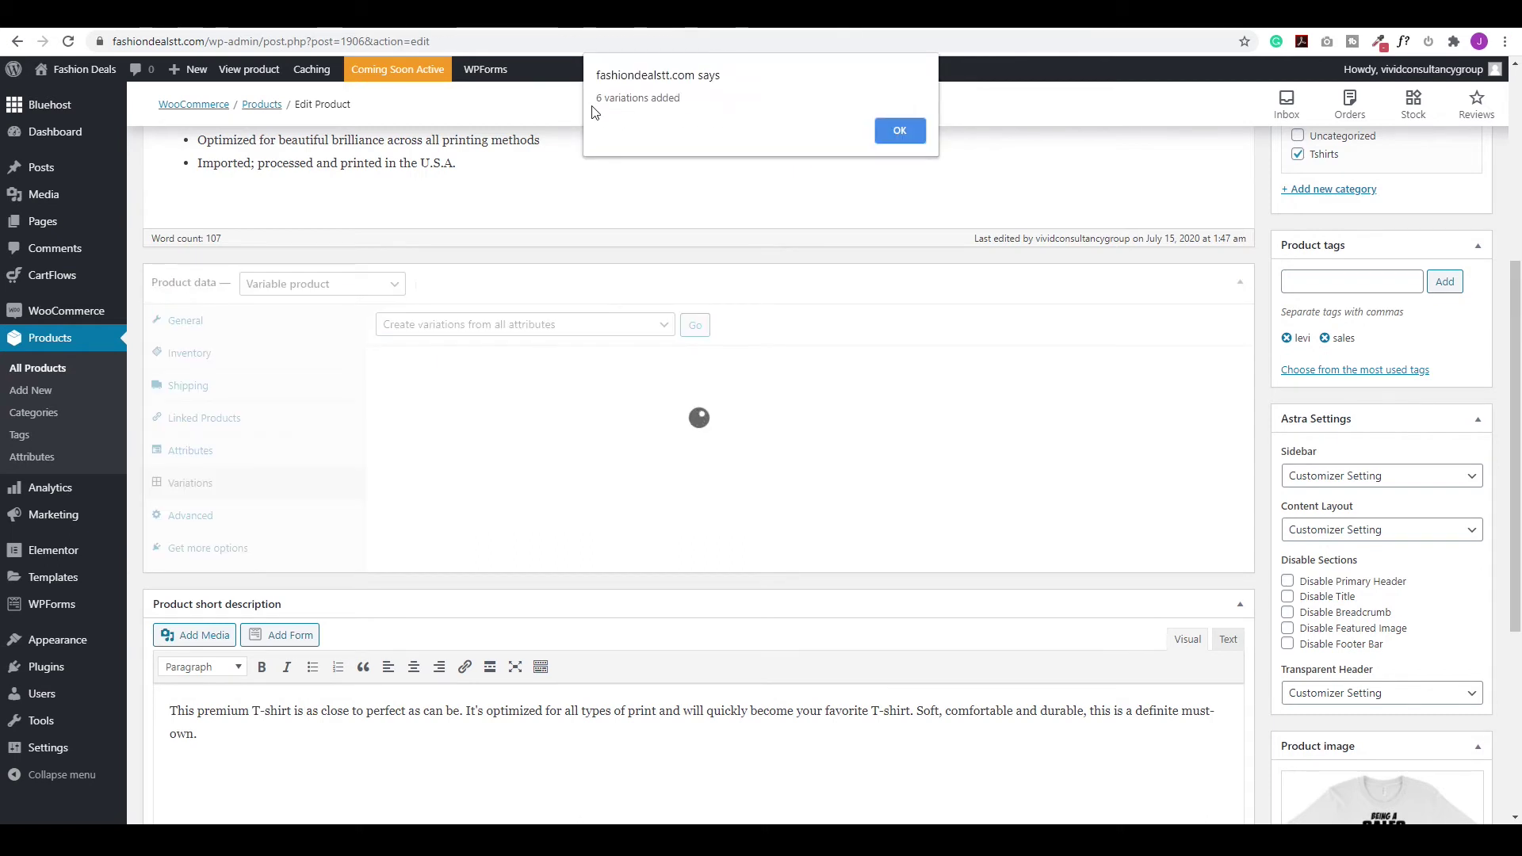
left_click(900, 132)
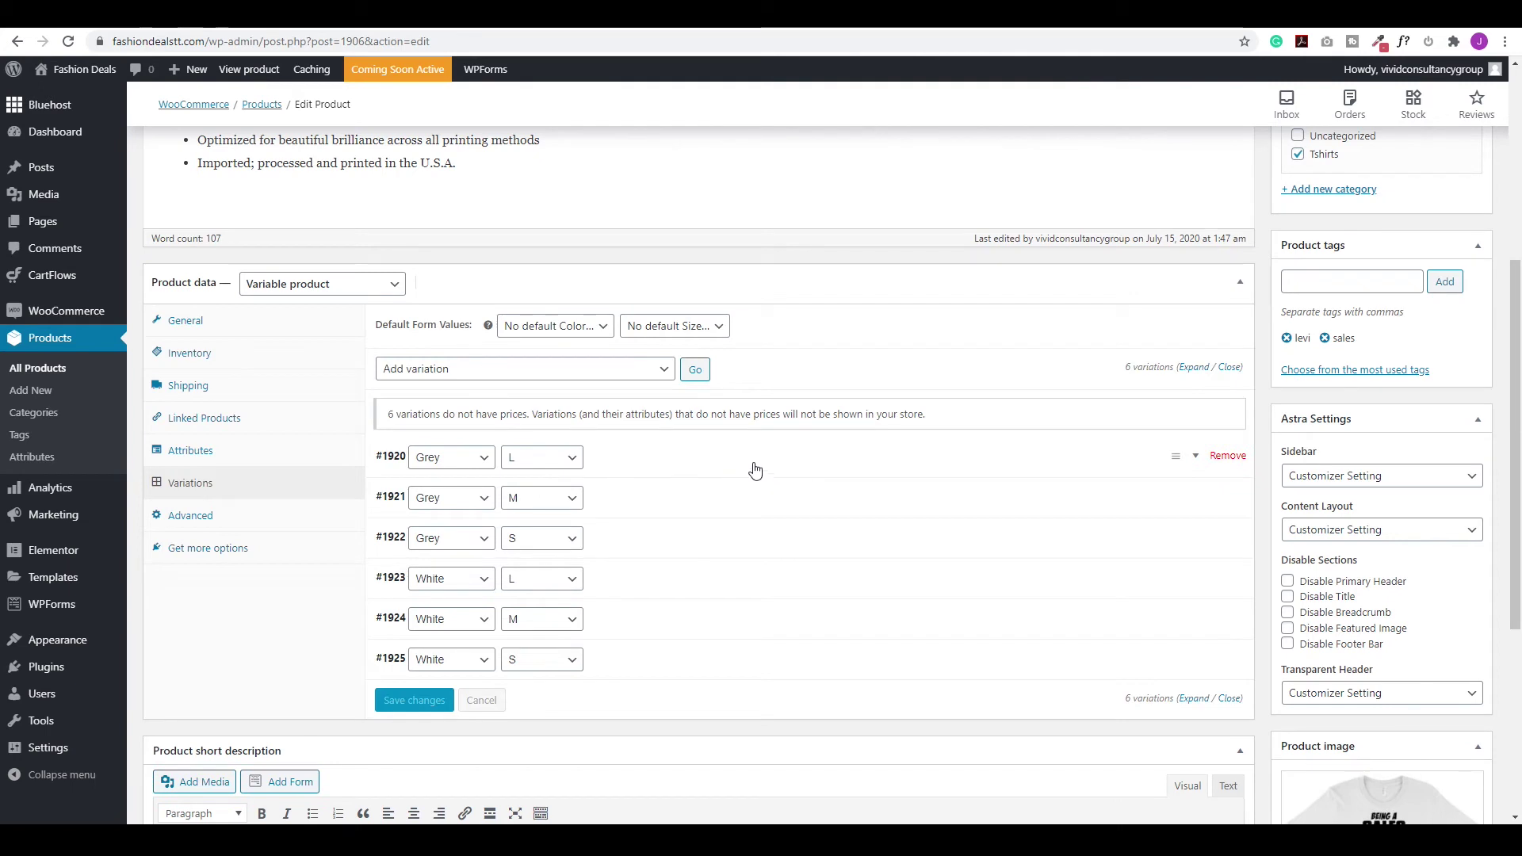
Assign the Sales-Manager-grey image to the Grey L variation, using its title Sales-Manager-grey as the alt text.
left_click(942, 460)
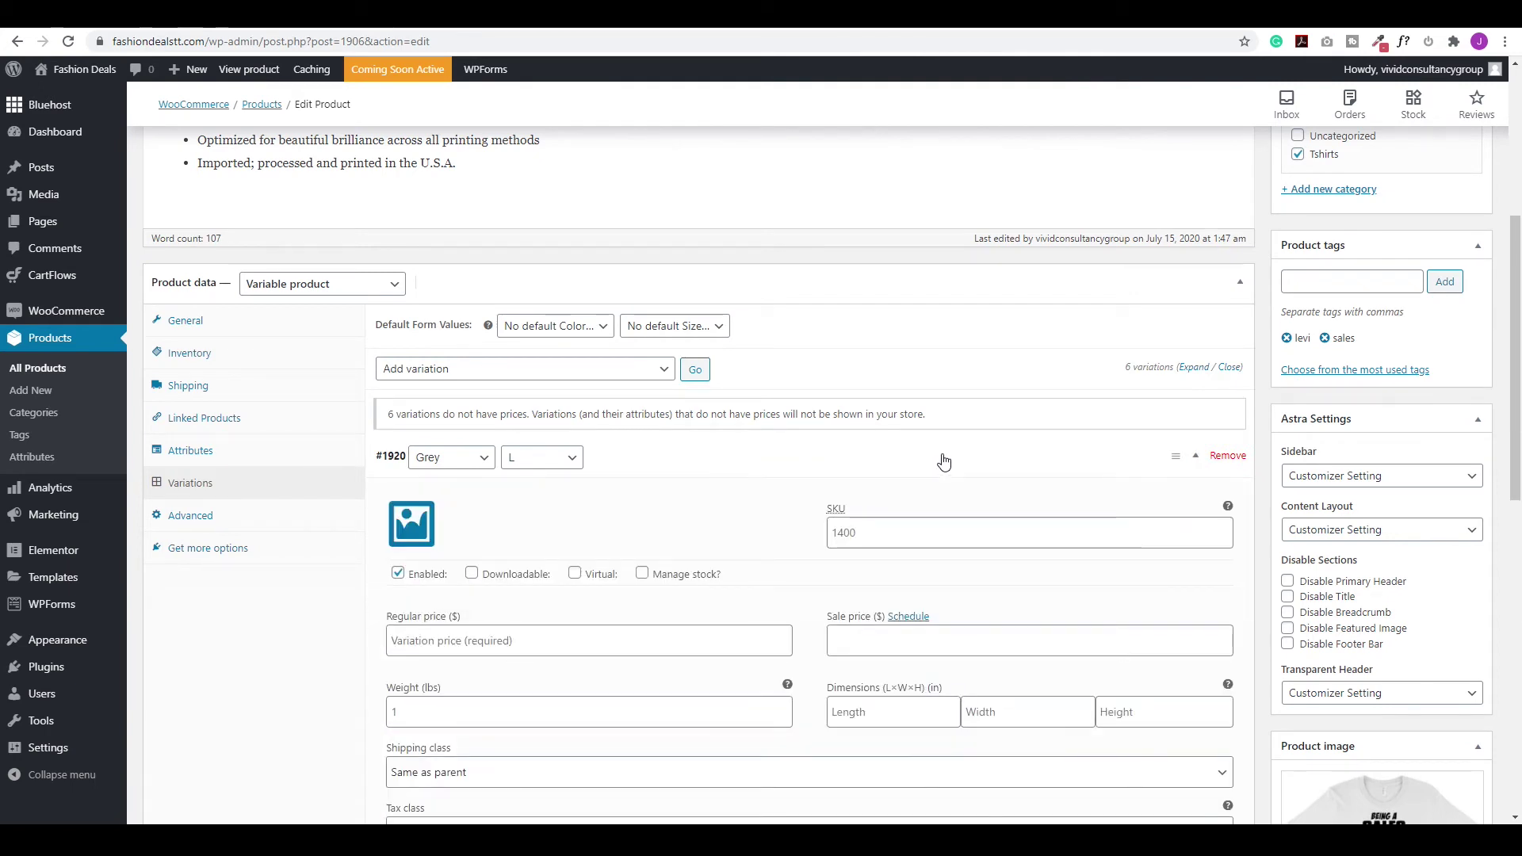
scroll(533, 535, "down", 2)
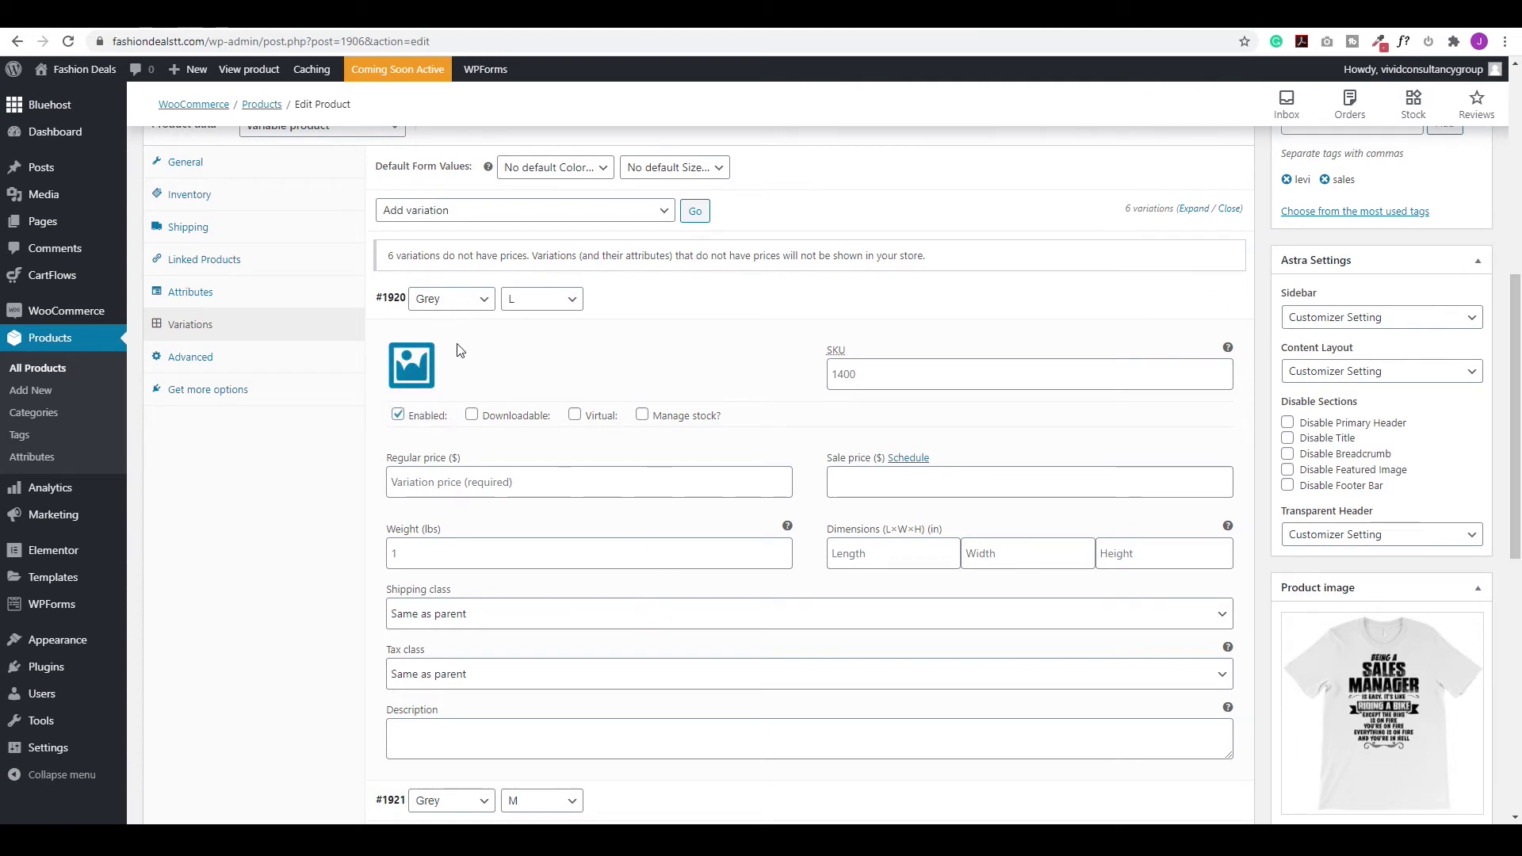
left_click(418, 372)
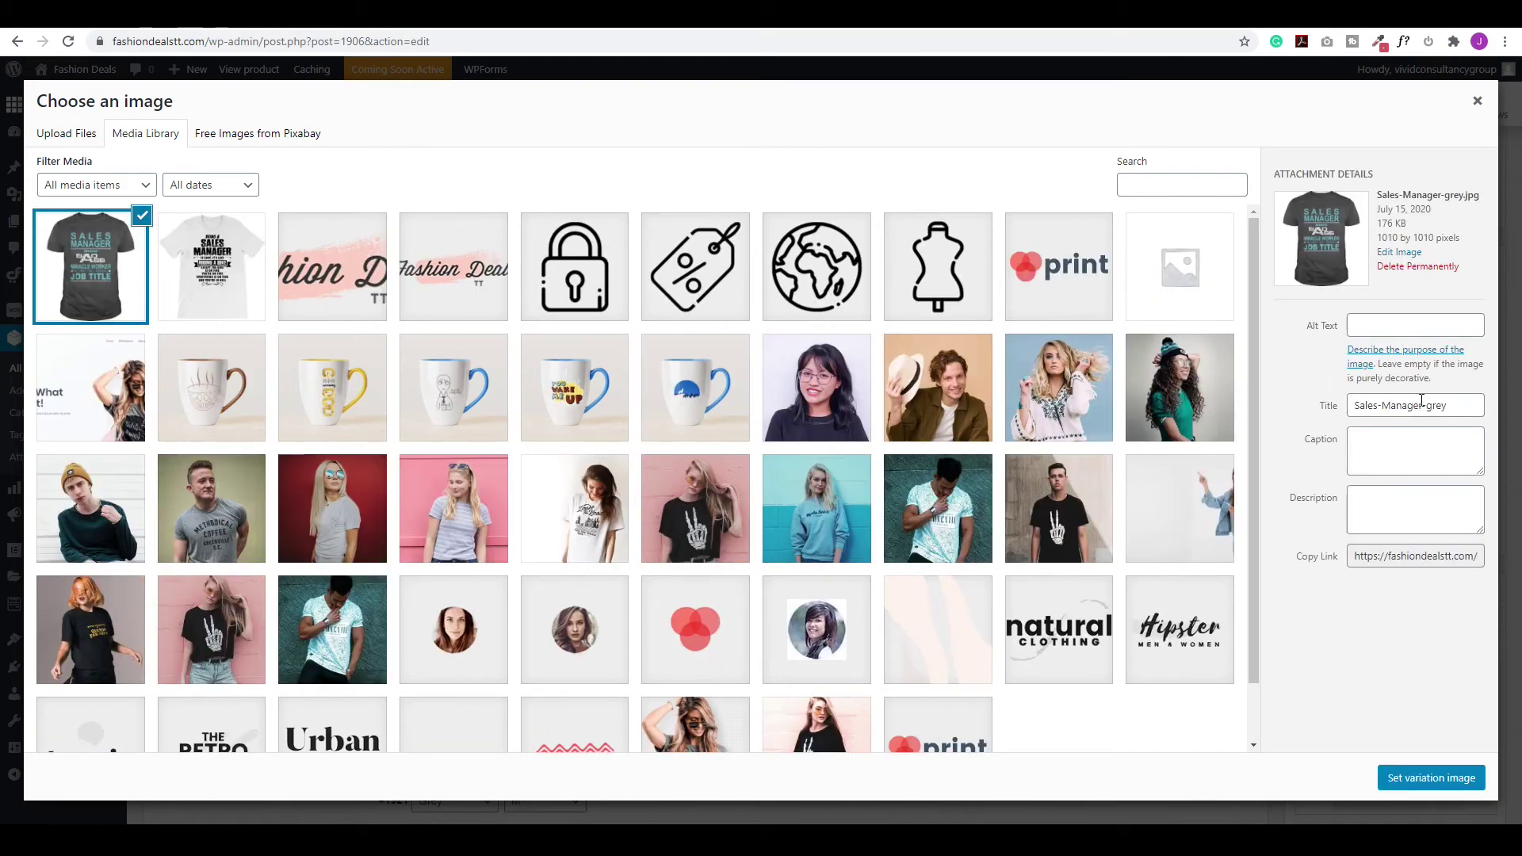
left_click(1420, 404)
key("ctrl+a")
key("ctrl+c")
left_click(1419, 325)
key("ctrl+v")
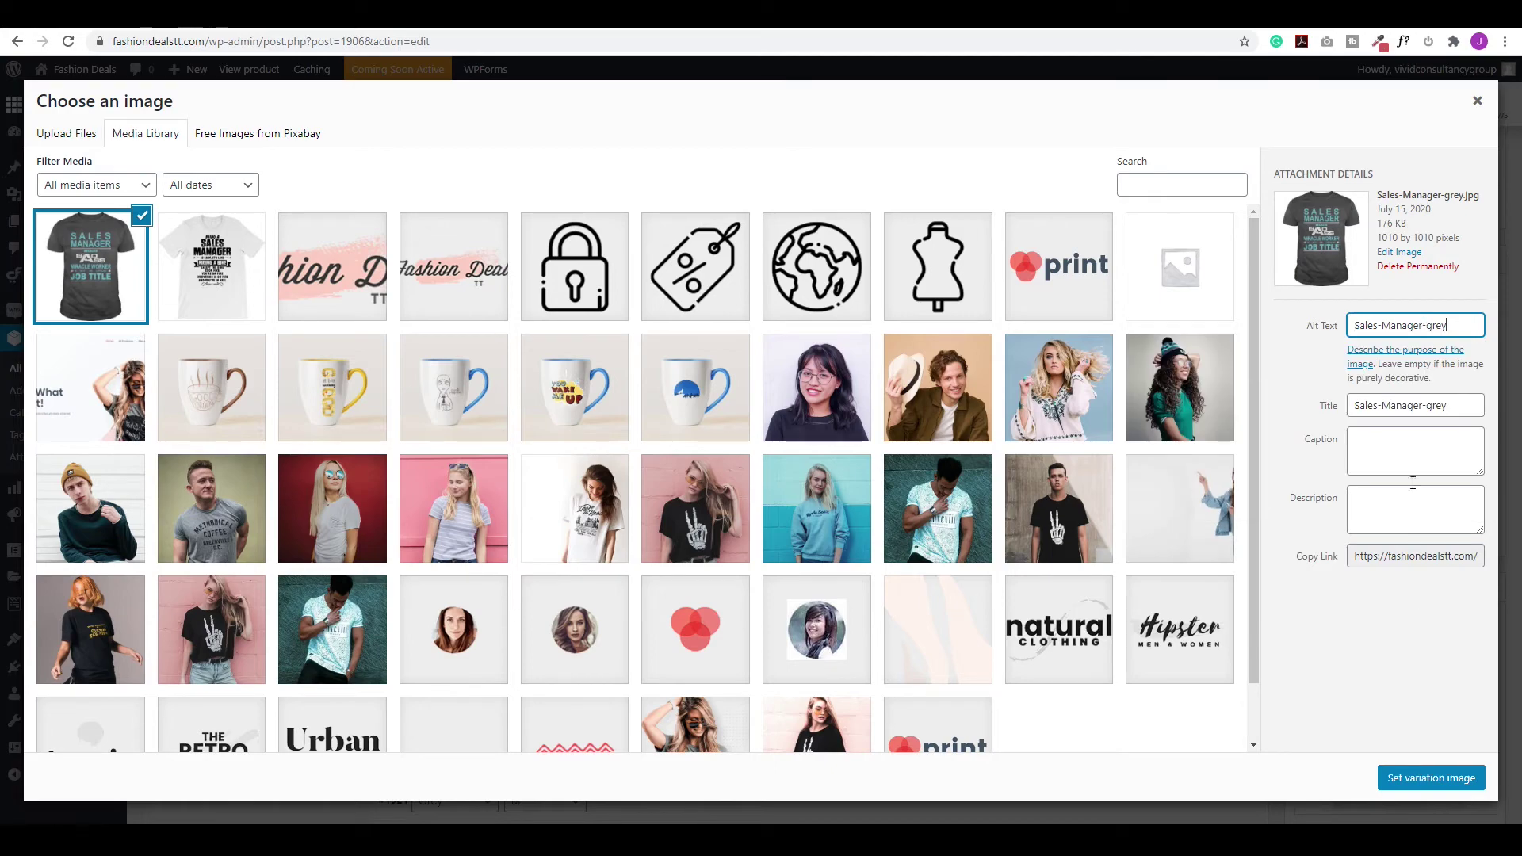
left_click(1432, 782)
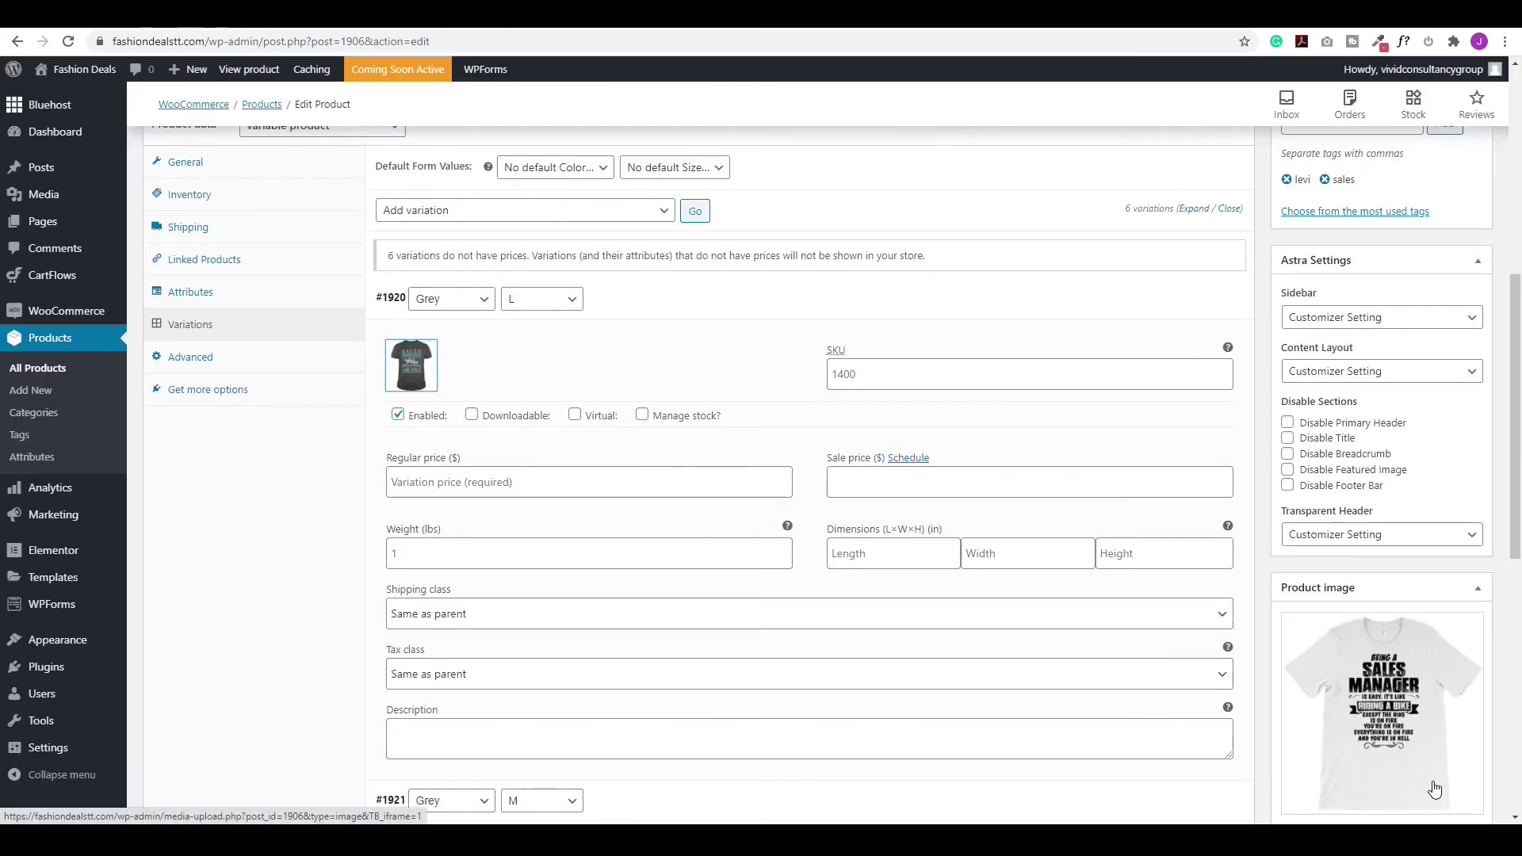
scroll(494, 549, "up", 1)
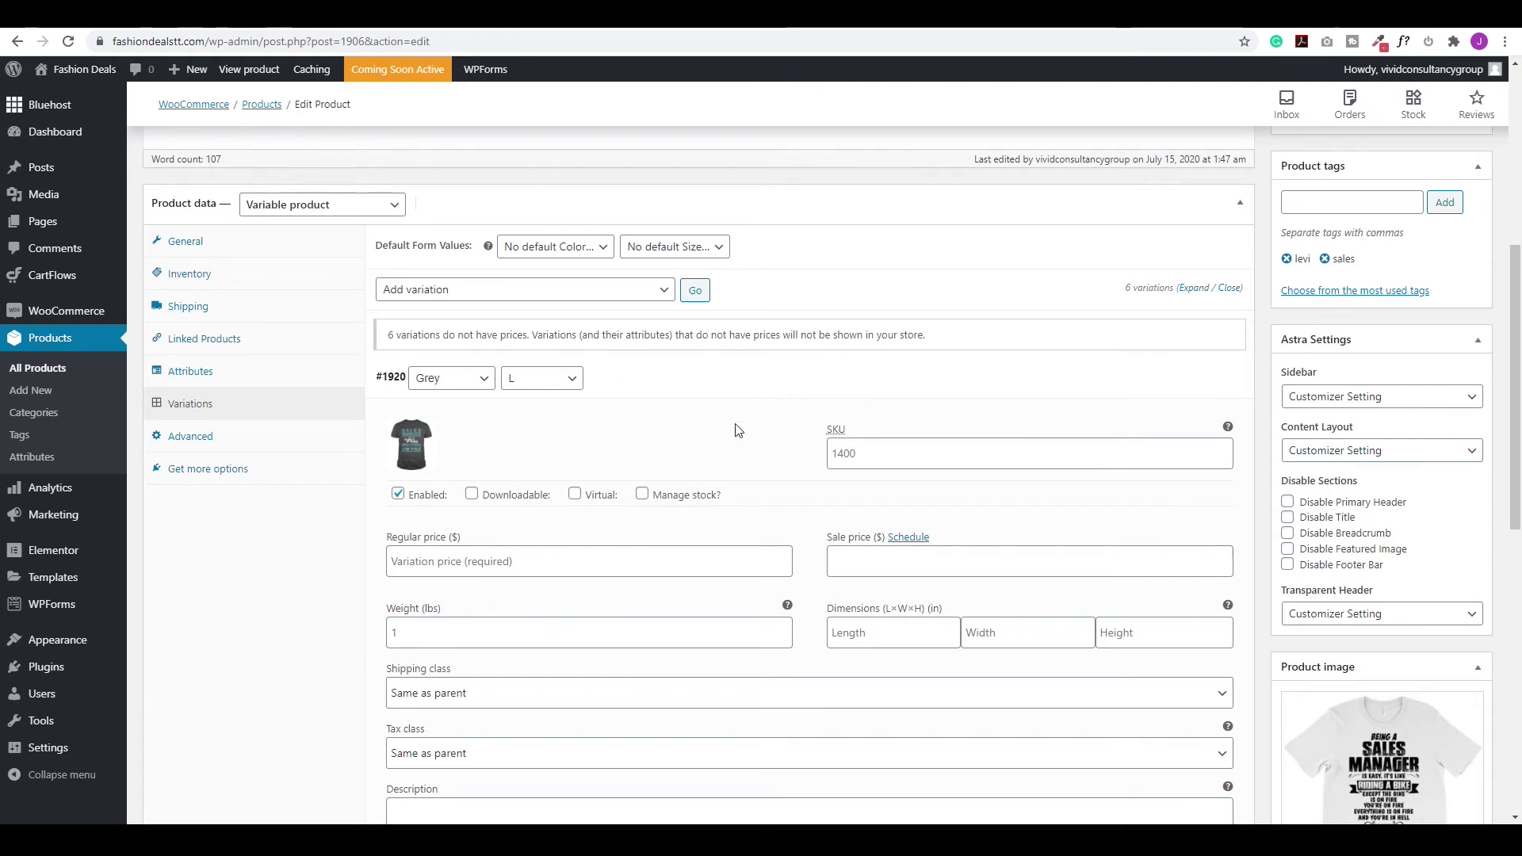
left_click(764, 369)
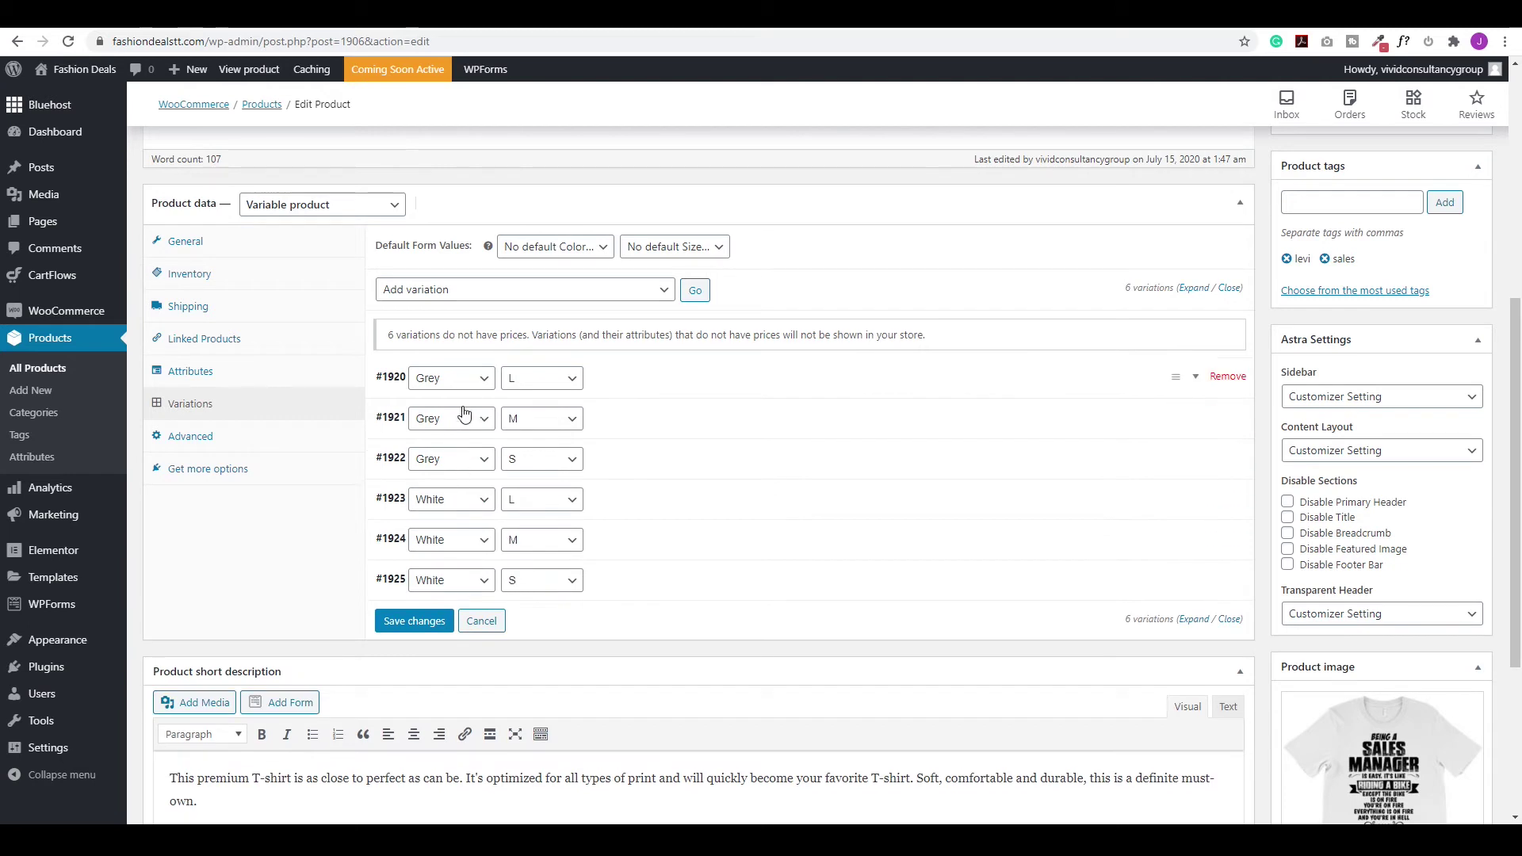
Set the regular price of all variations to 30 in bulk, saving the pending variation changes.
left_click(638, 296)
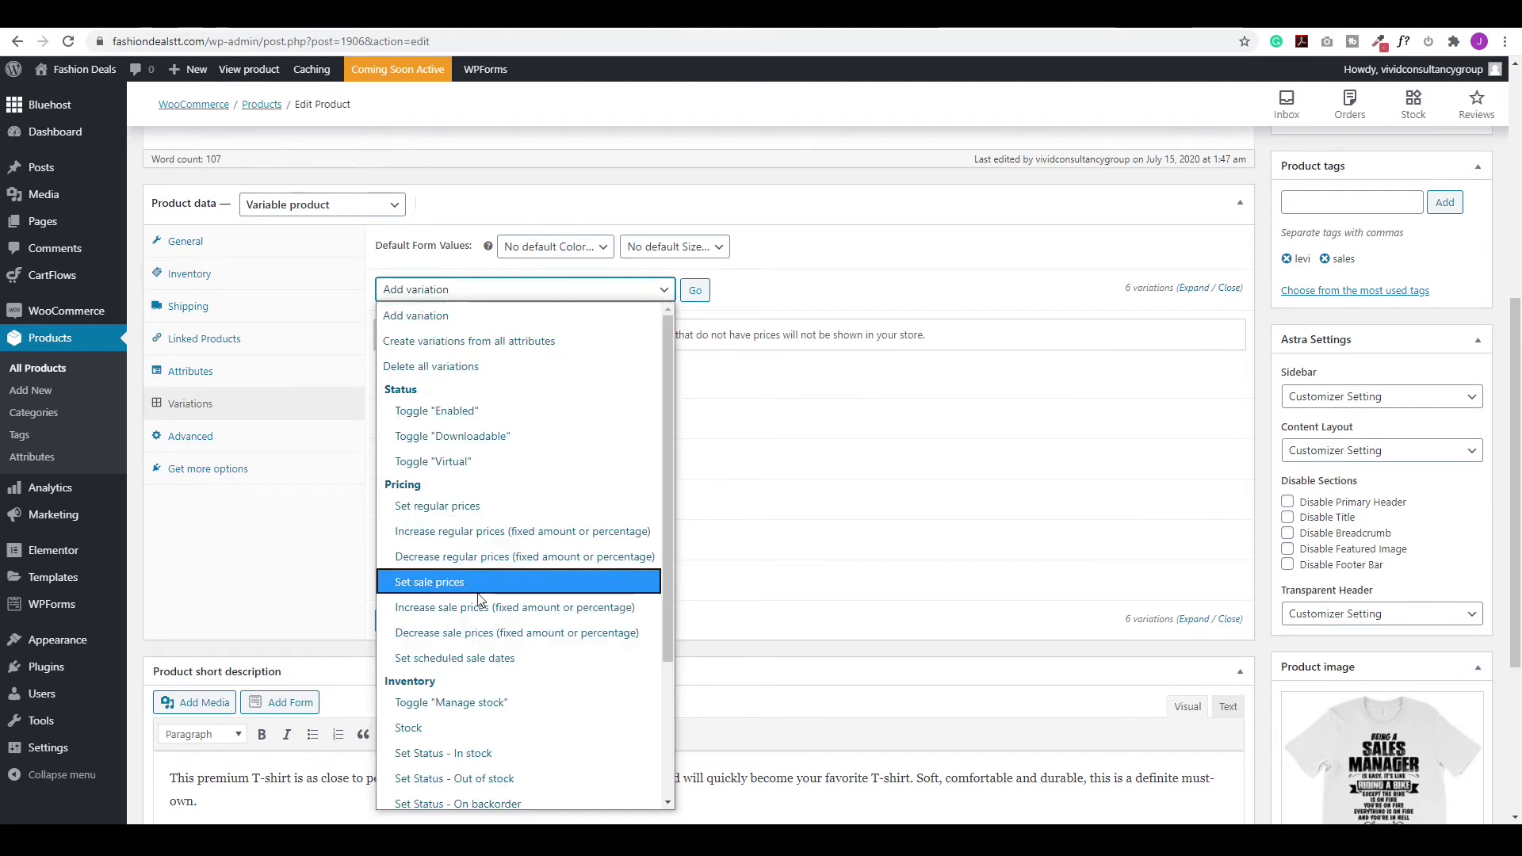
left_click(424, 508)
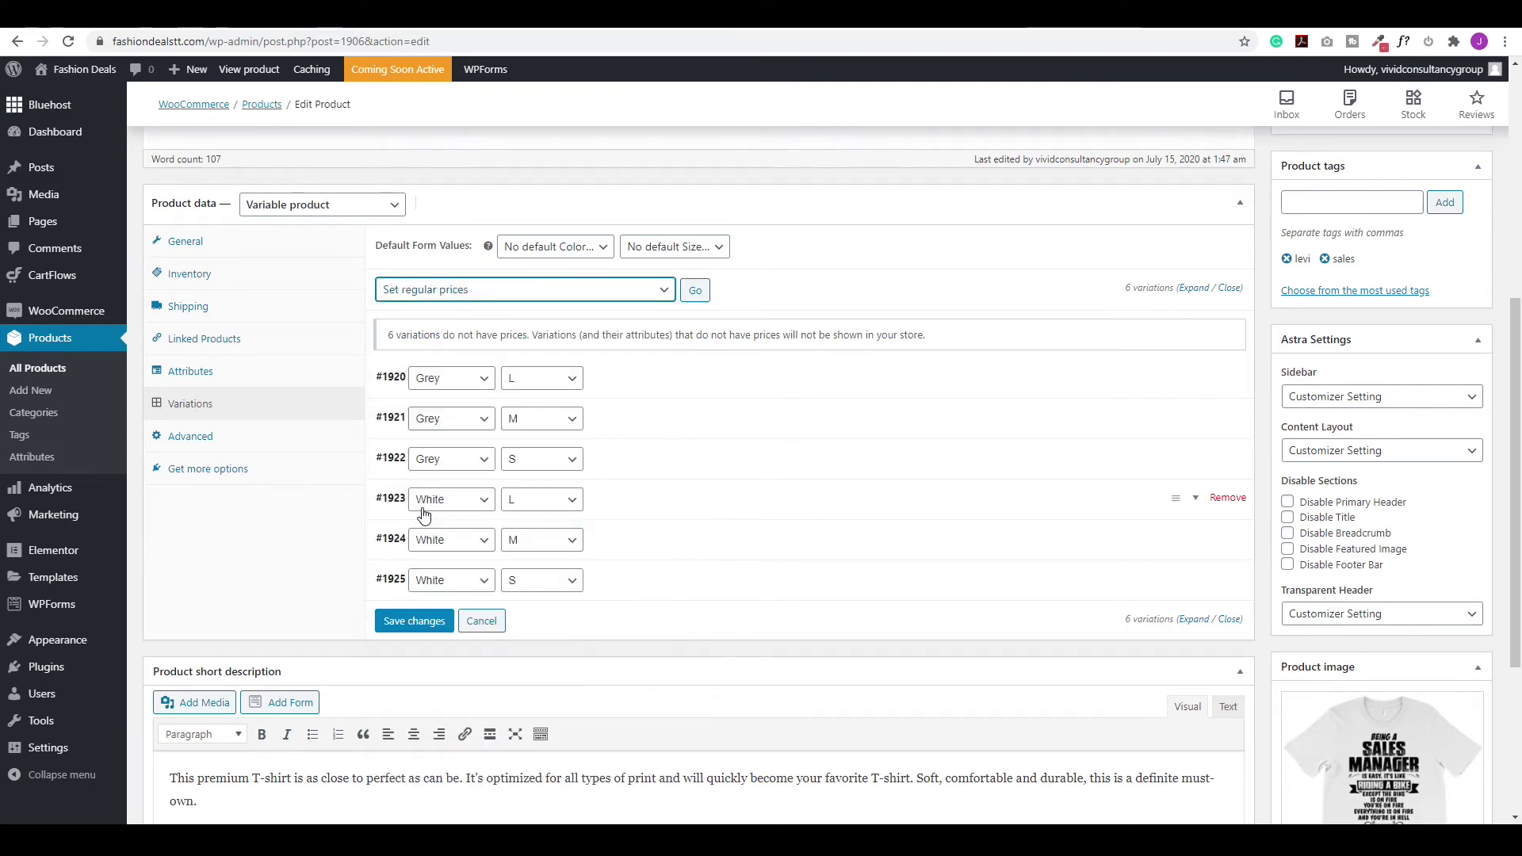
left_click(702, 294)
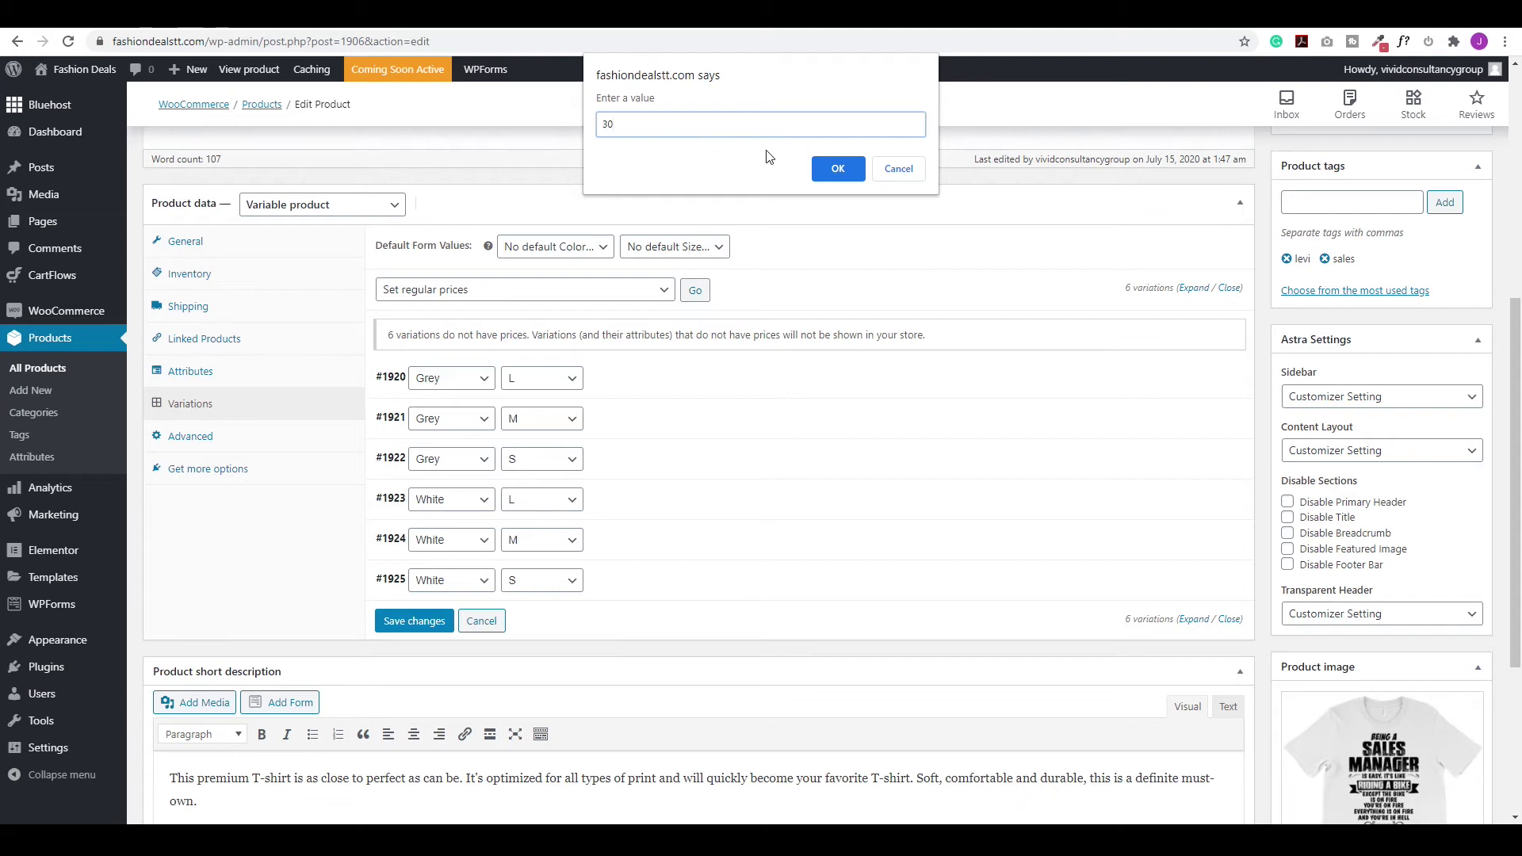
left_click(831, 169)
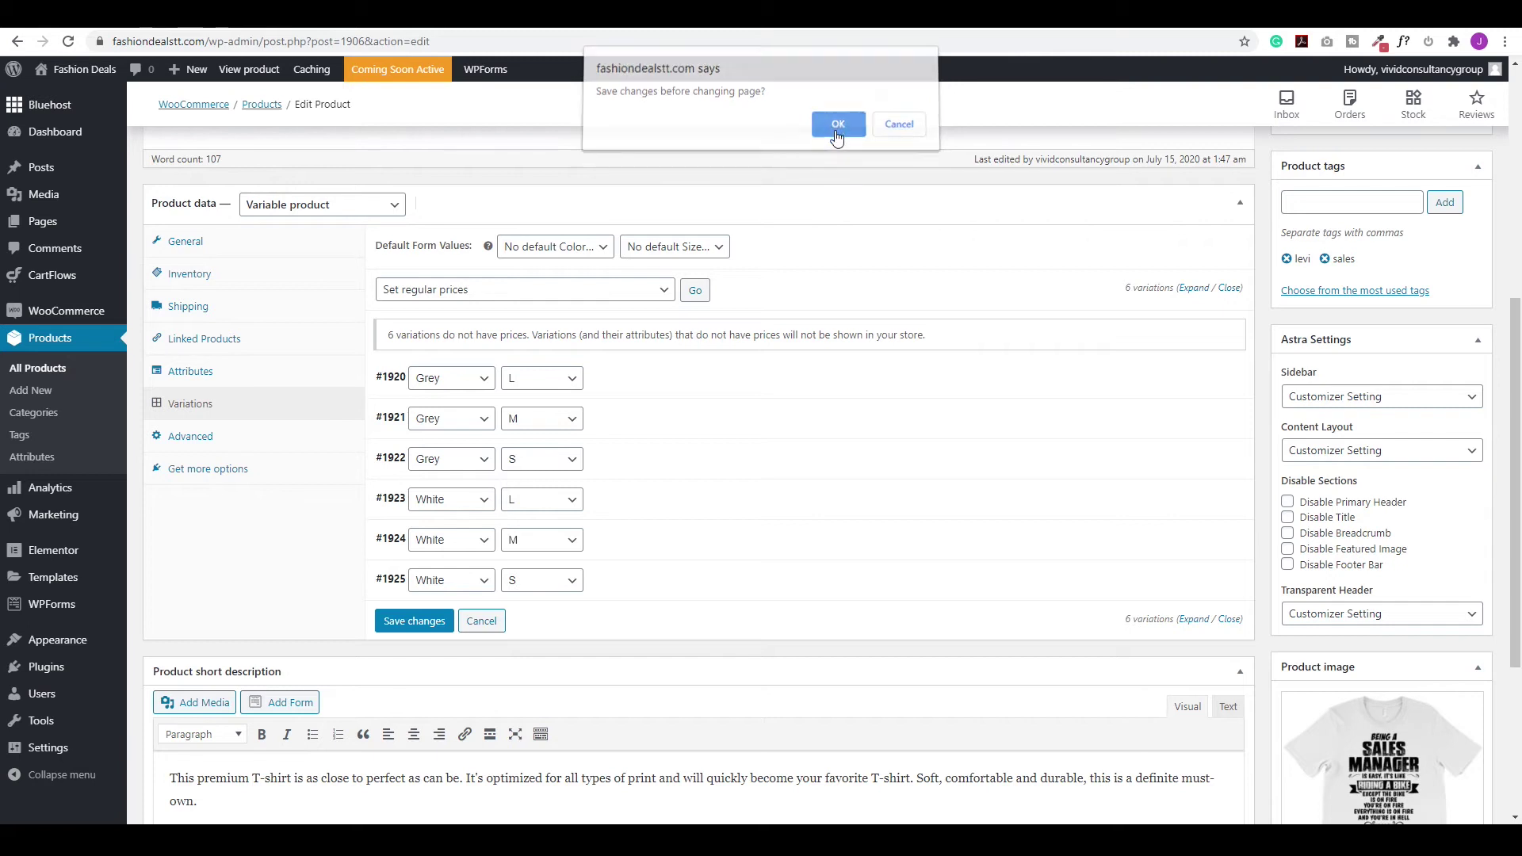
left_click(837, 131)
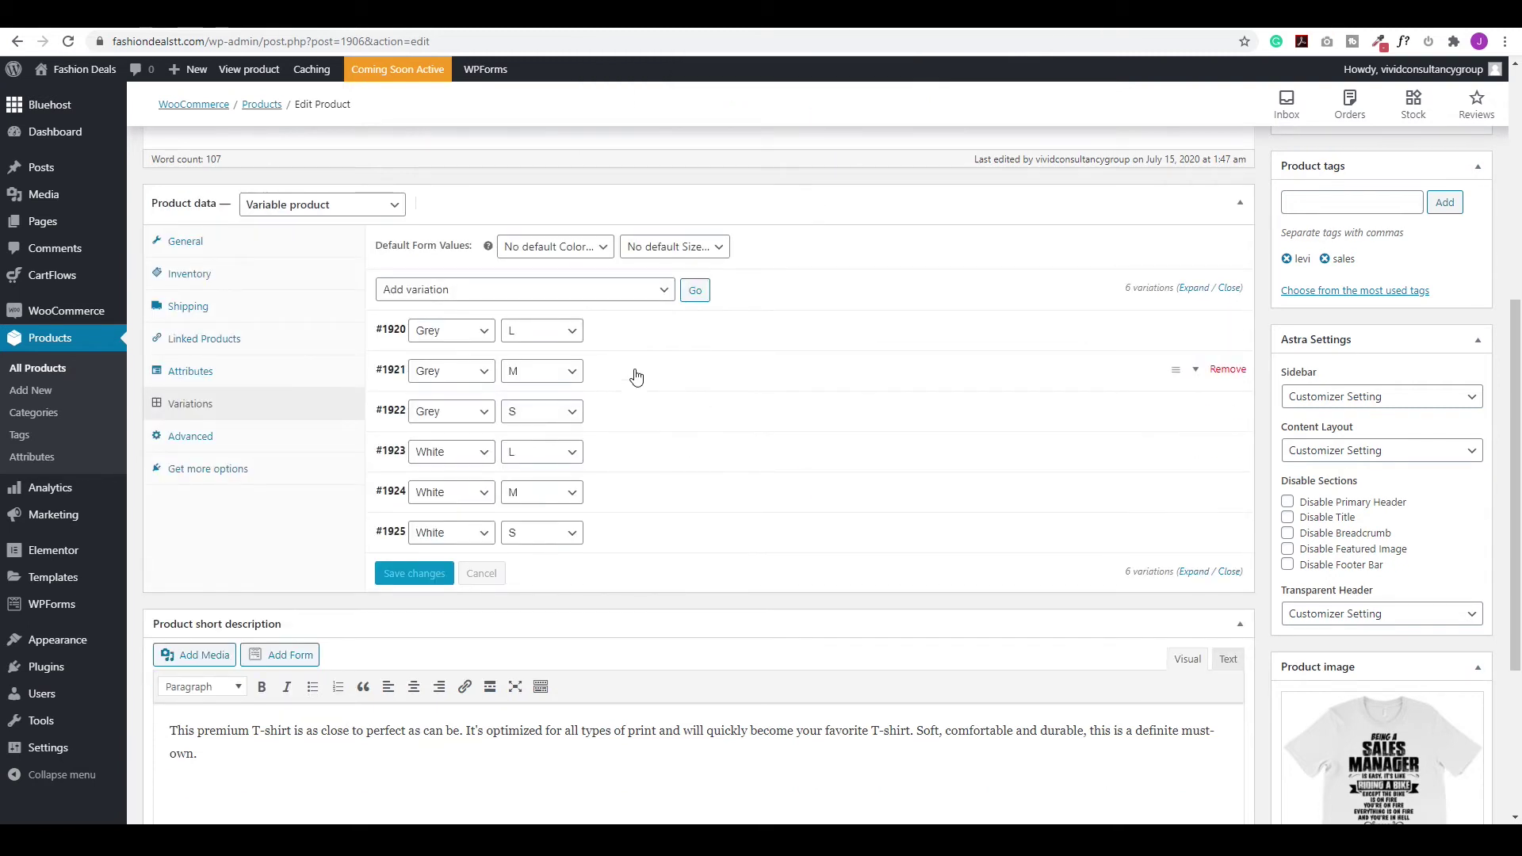
Look through the details of the Grey M, Grey S and White L variations, including the images available for White L.
left_click(640, 368)
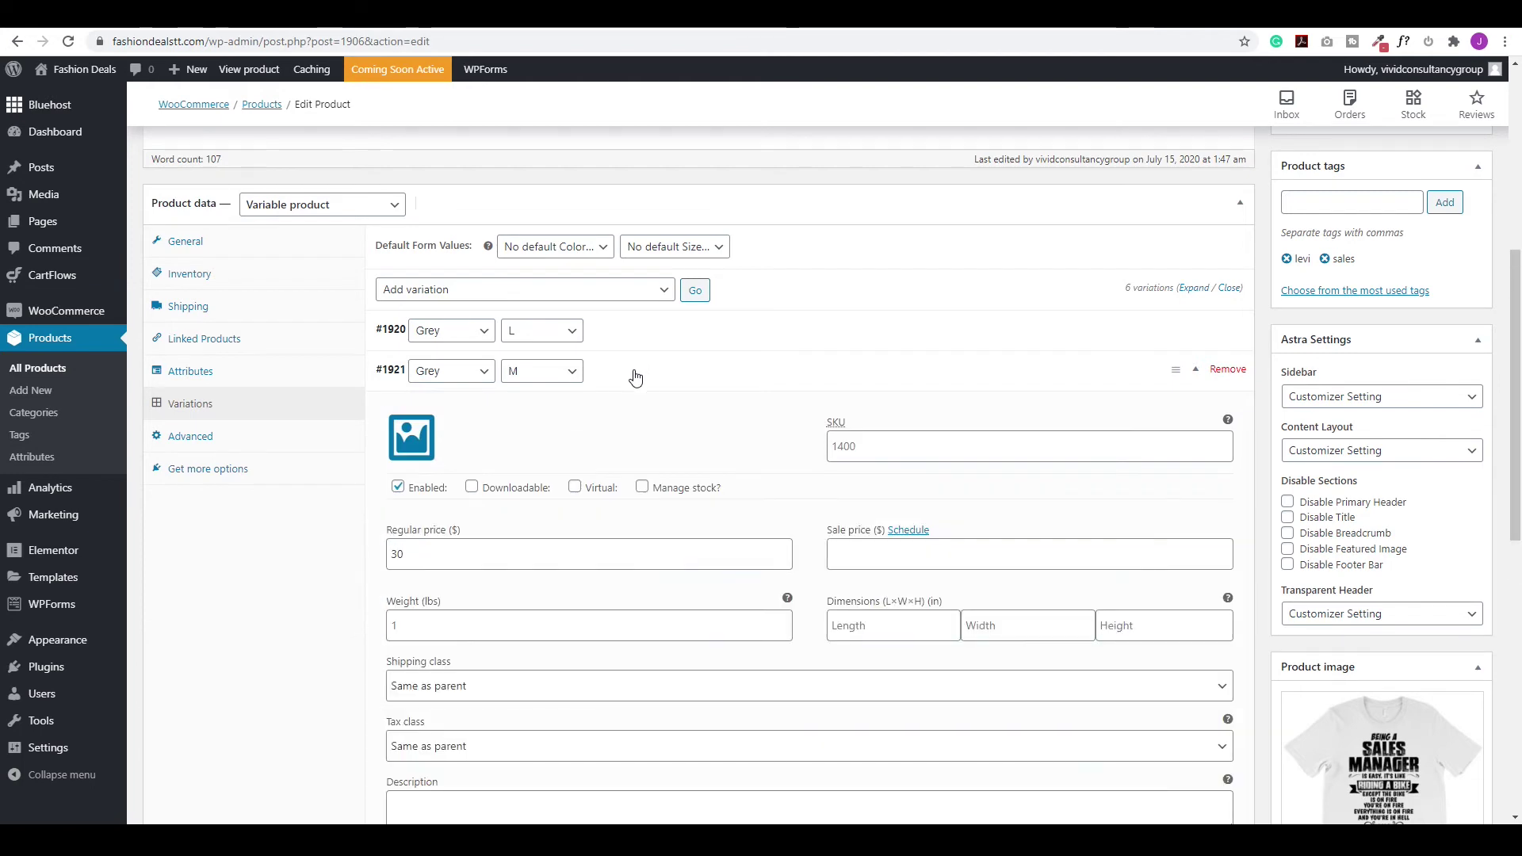
left_click(635, 376)
left_click(631, 413)
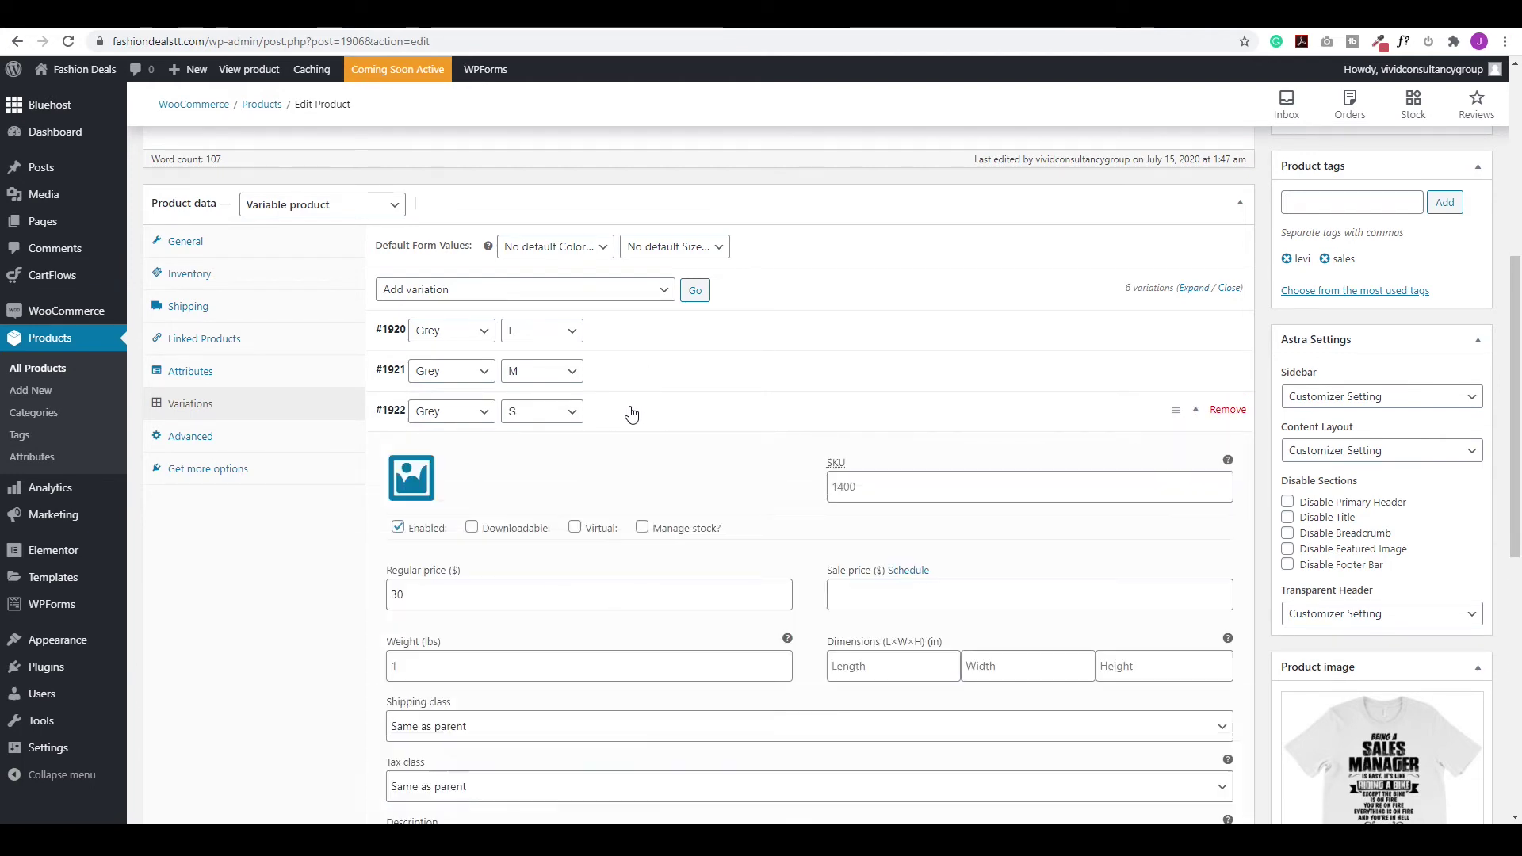
left_click(629, 412)
left_click(613, 373)
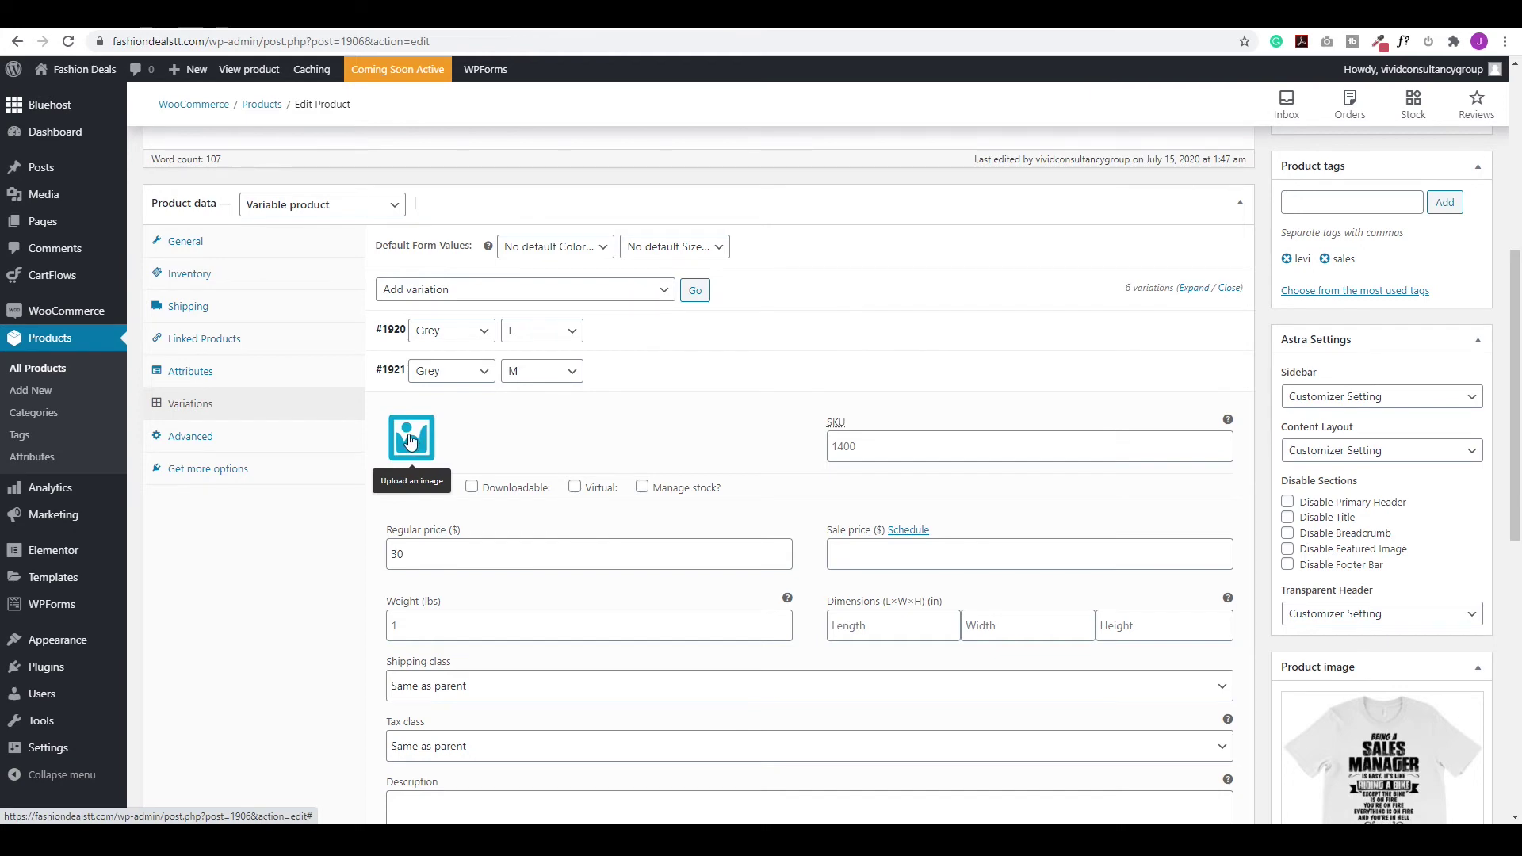
left_click(603, 373)
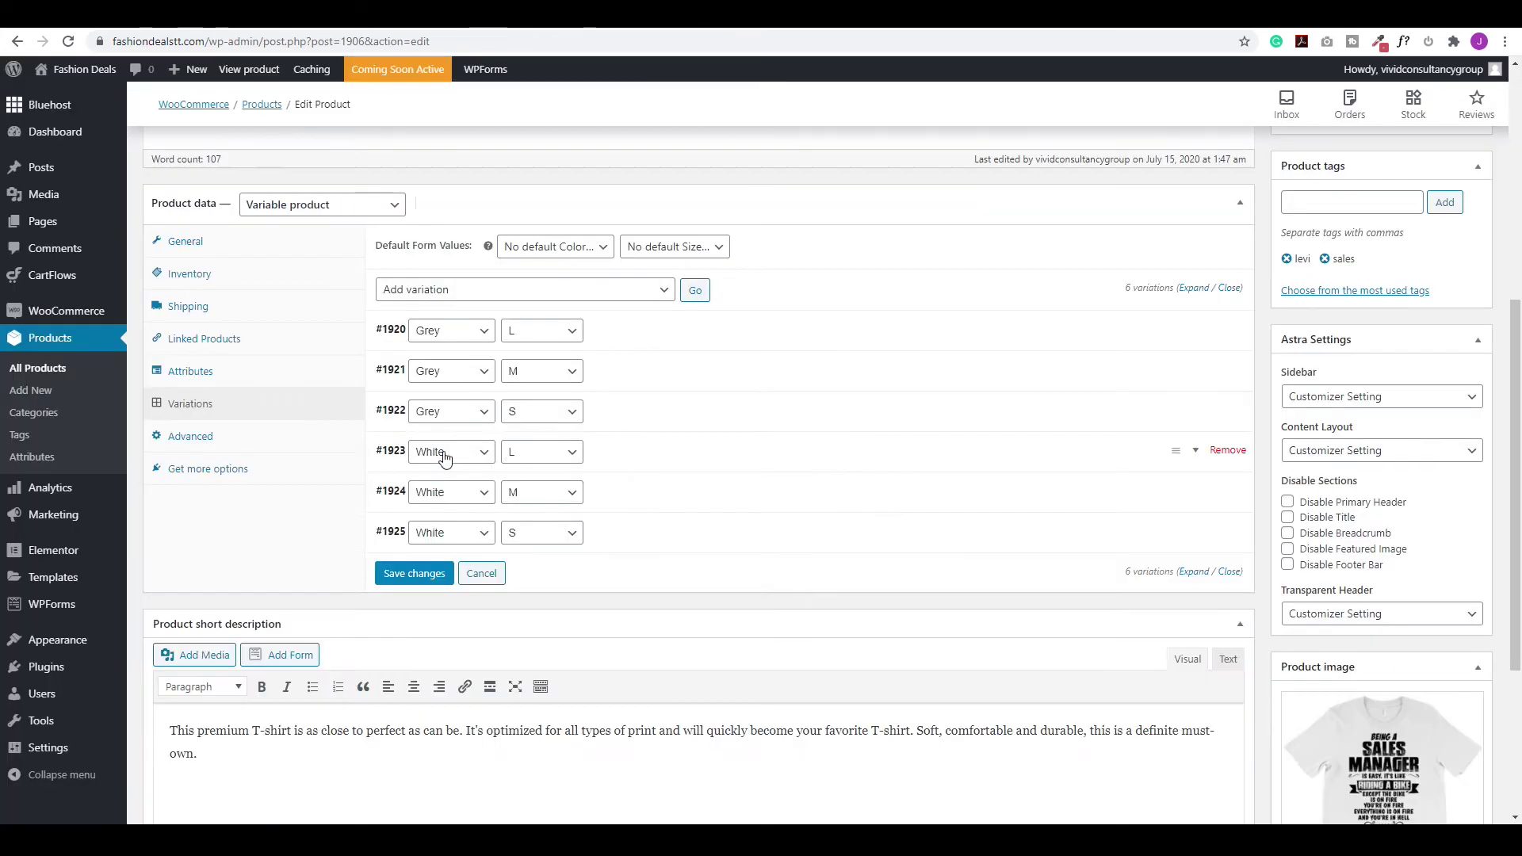
left_click(655, 466)
left_click(398, 509)
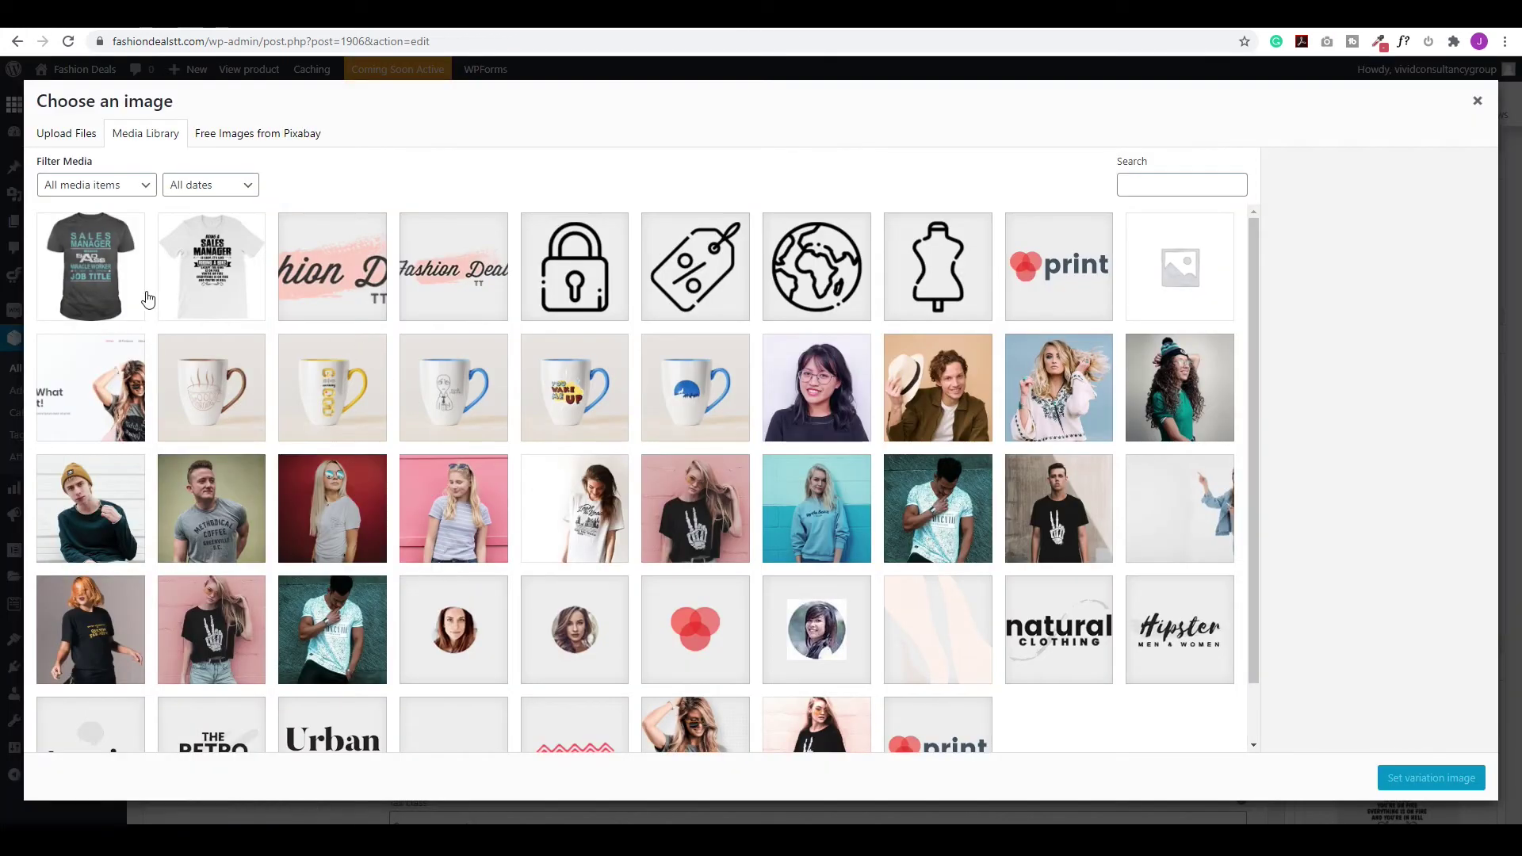
key("Escape")
left_click(679, 392)
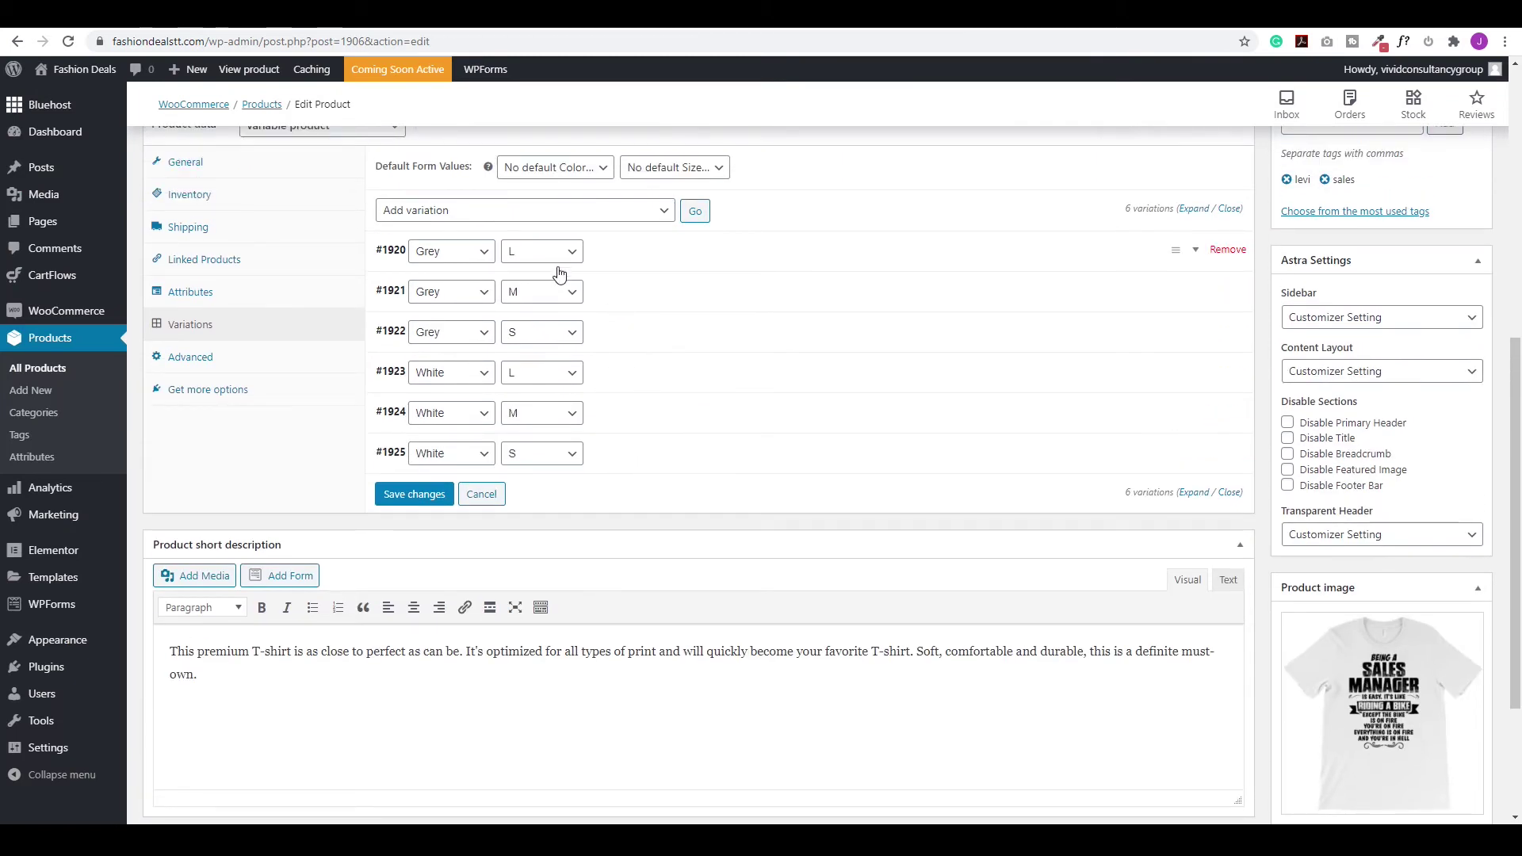
Set the sale price of all variations to 25 in bulk, saving the pending variation changes.
scroll(663, 424, "up", 1)
left_click(632, 295)
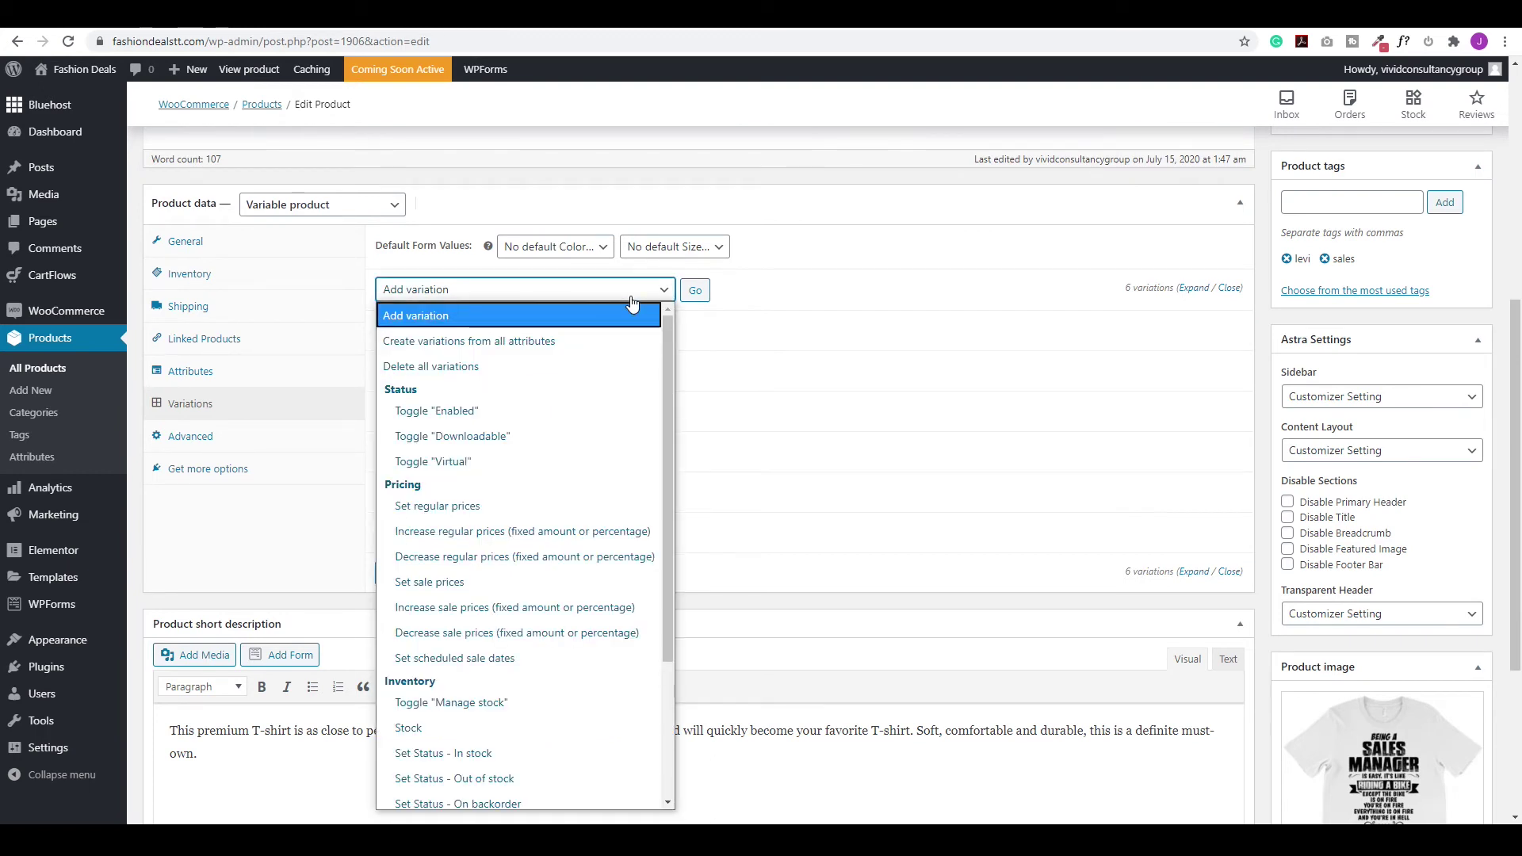
left_click(423, 590)
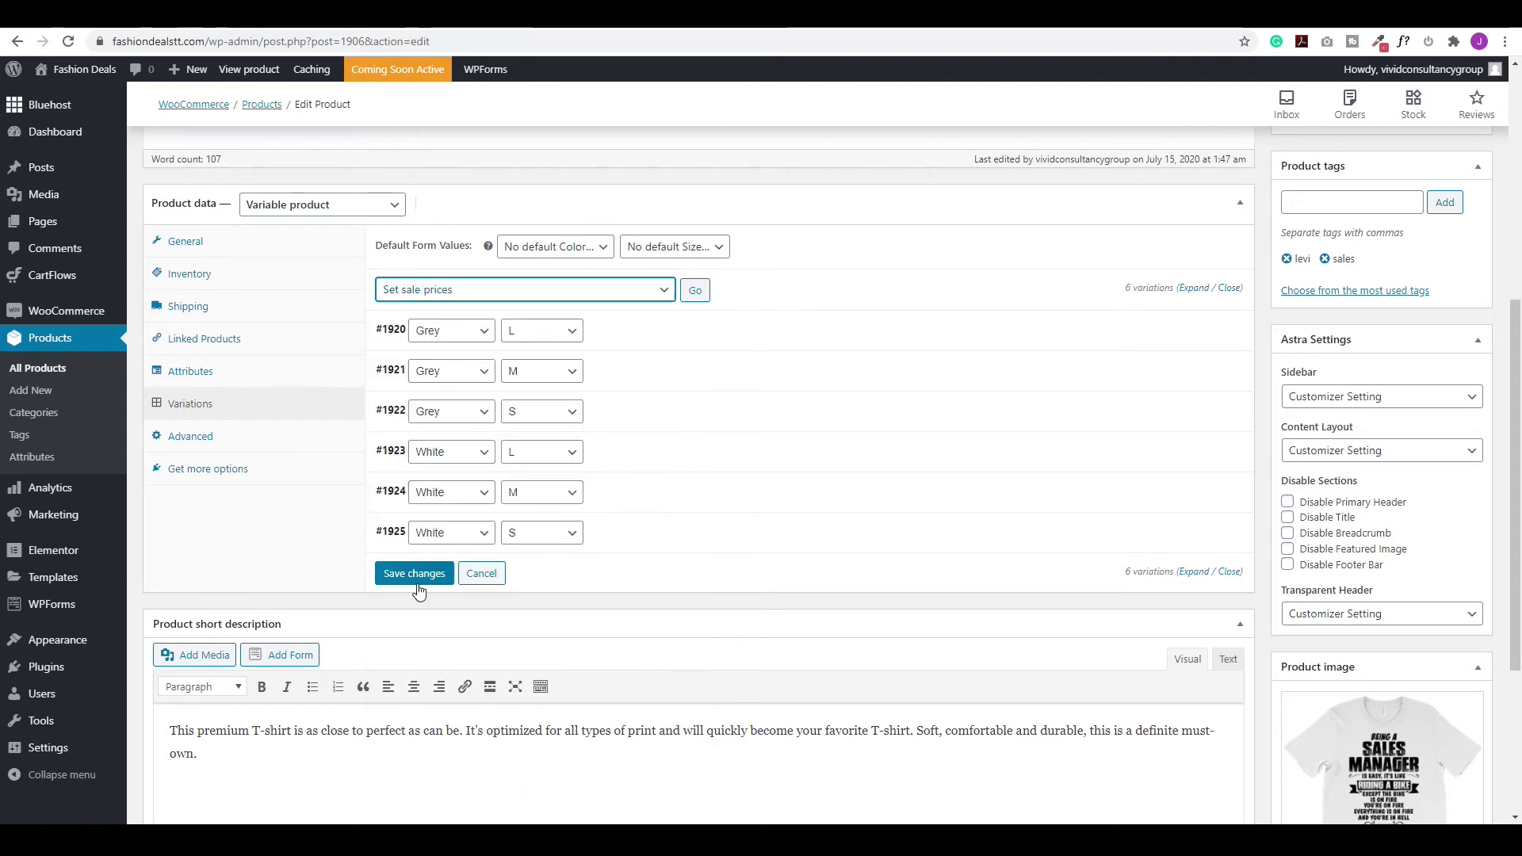
left_click(695, 291)
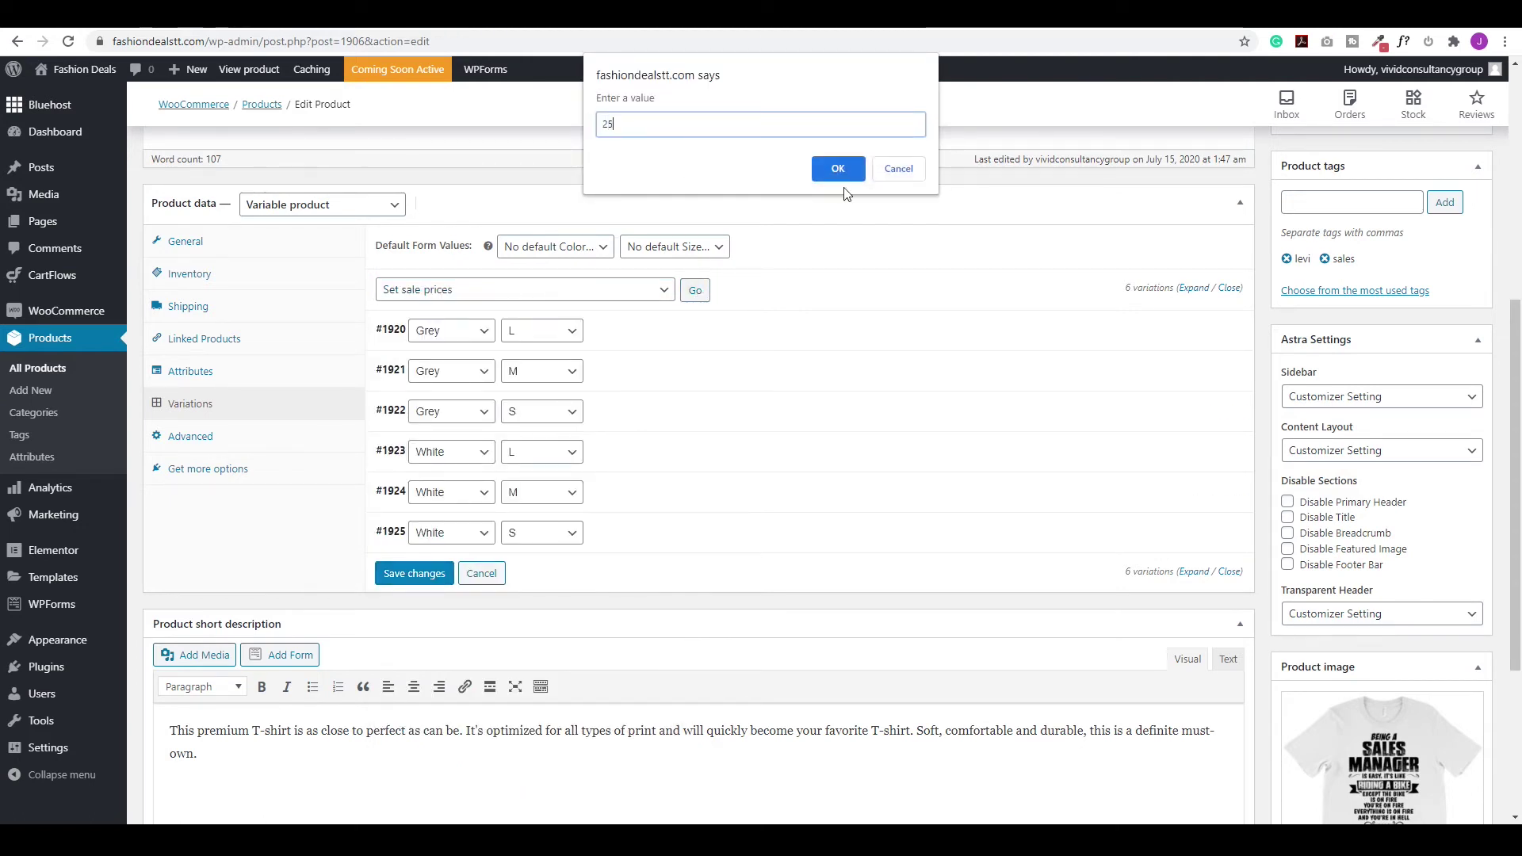
left_click(832, 170)
left_click(832, 136)
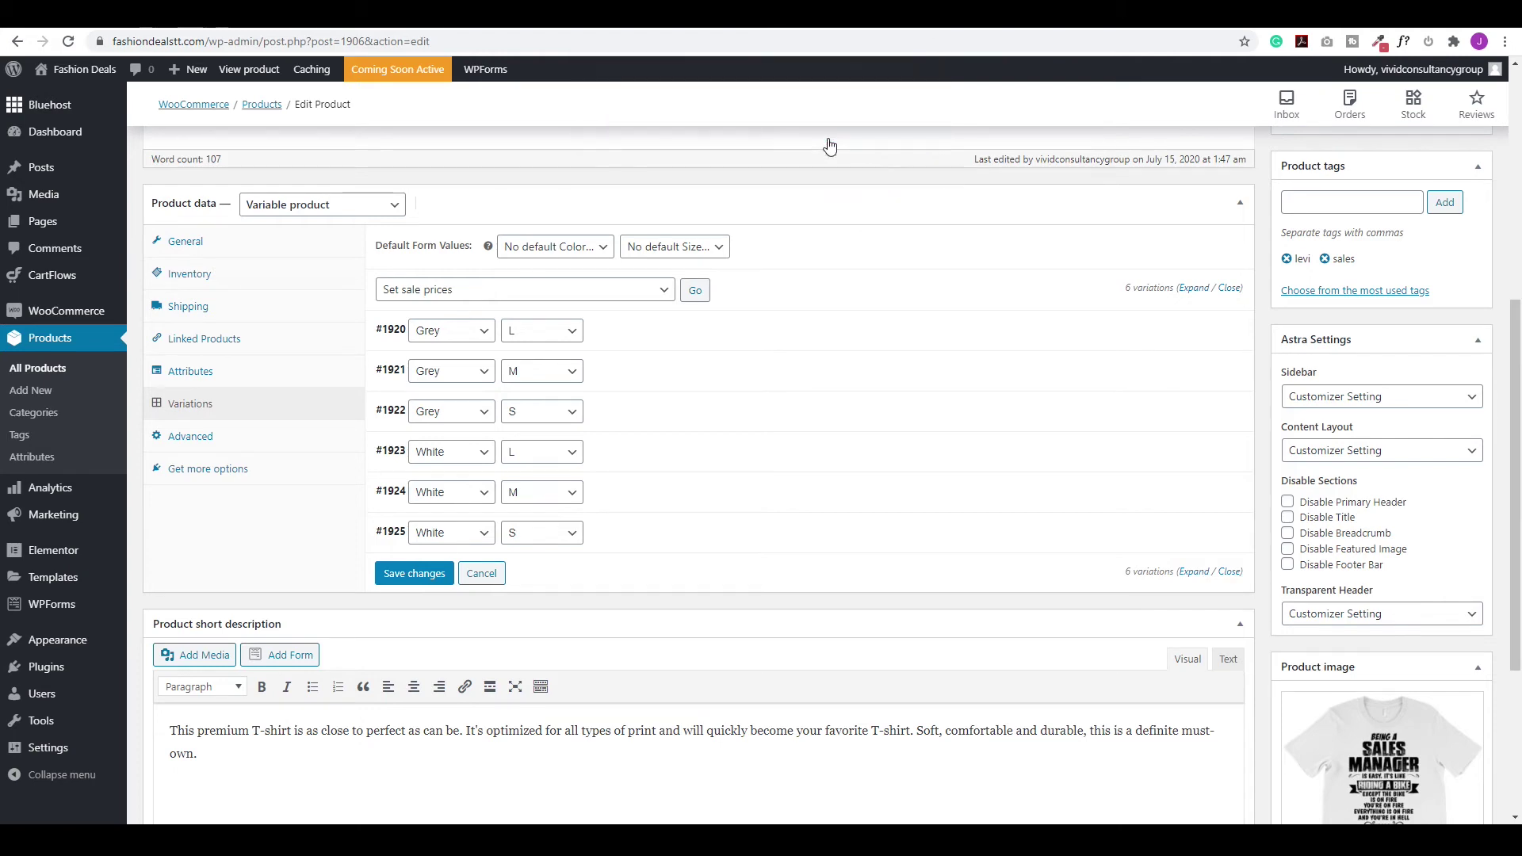
Add the Sales-Manager-grey image to the product gallery and update the product.
scroll(1330, 474, "down", 3)
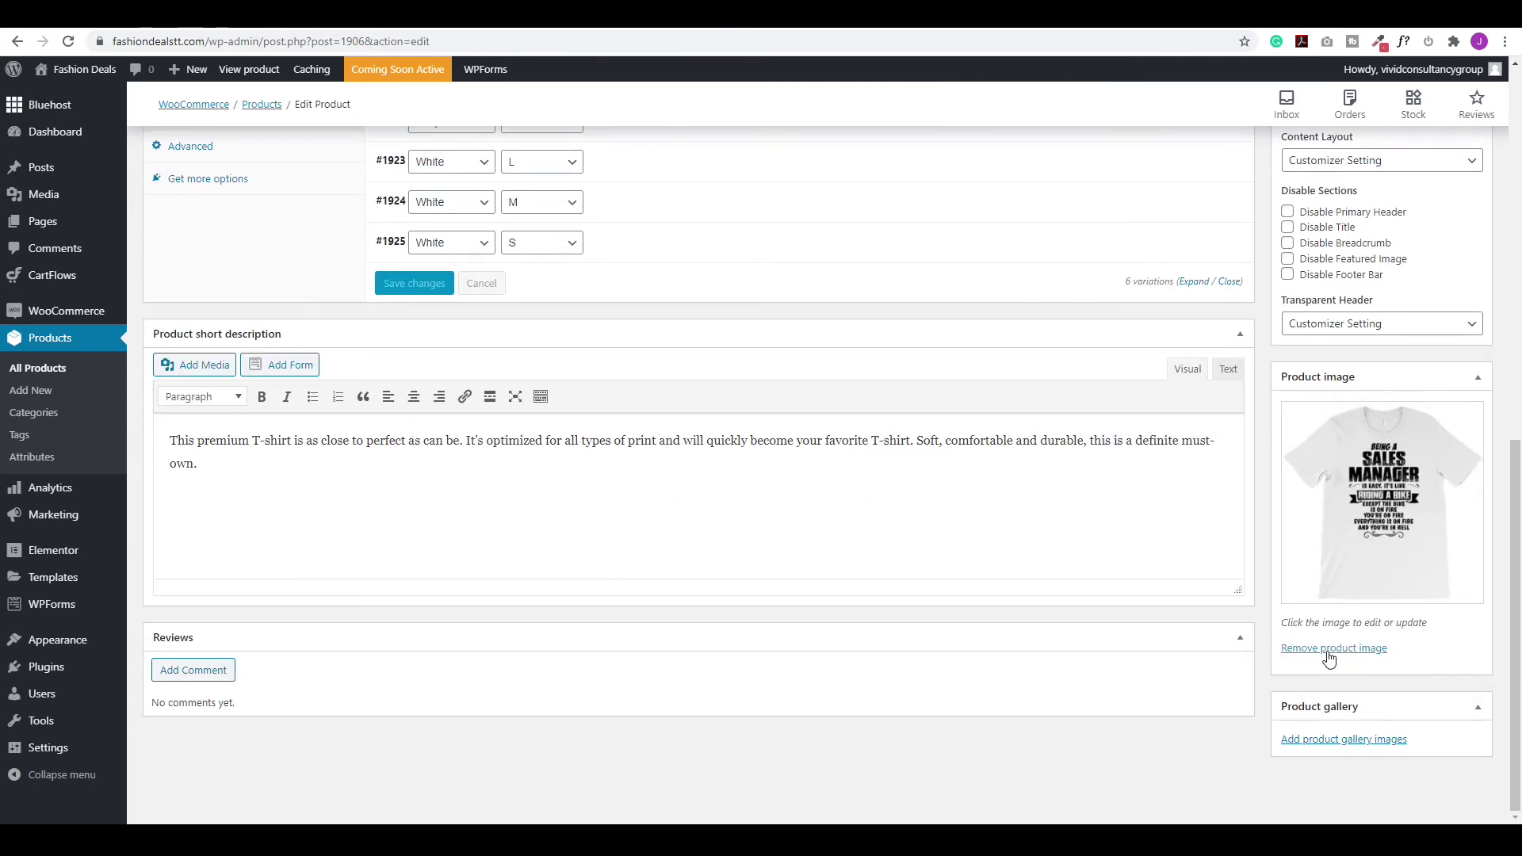
left_click(1316, 743)
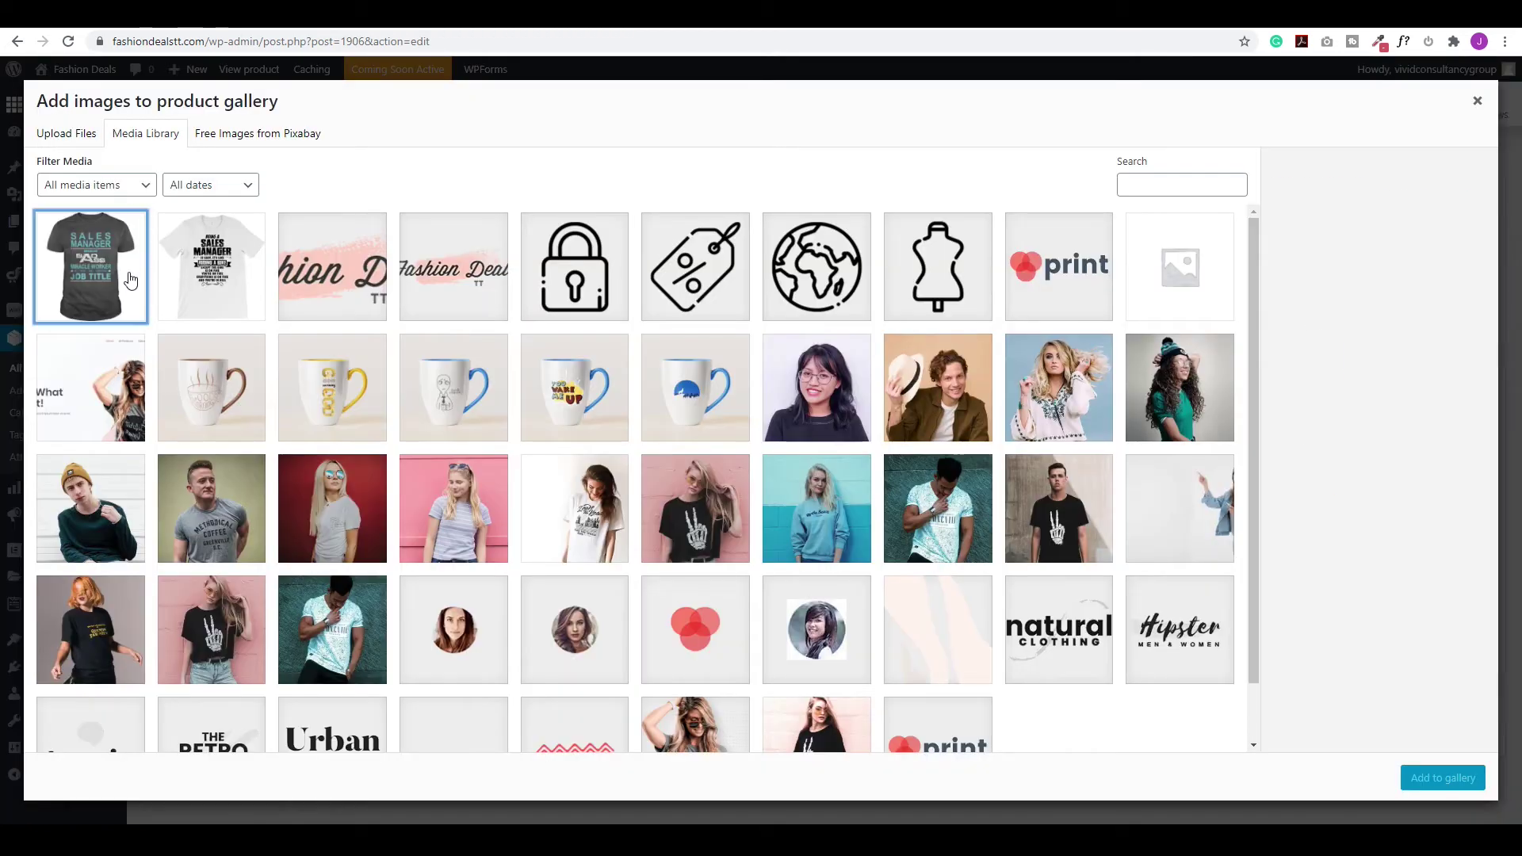
left_click(131, 280)
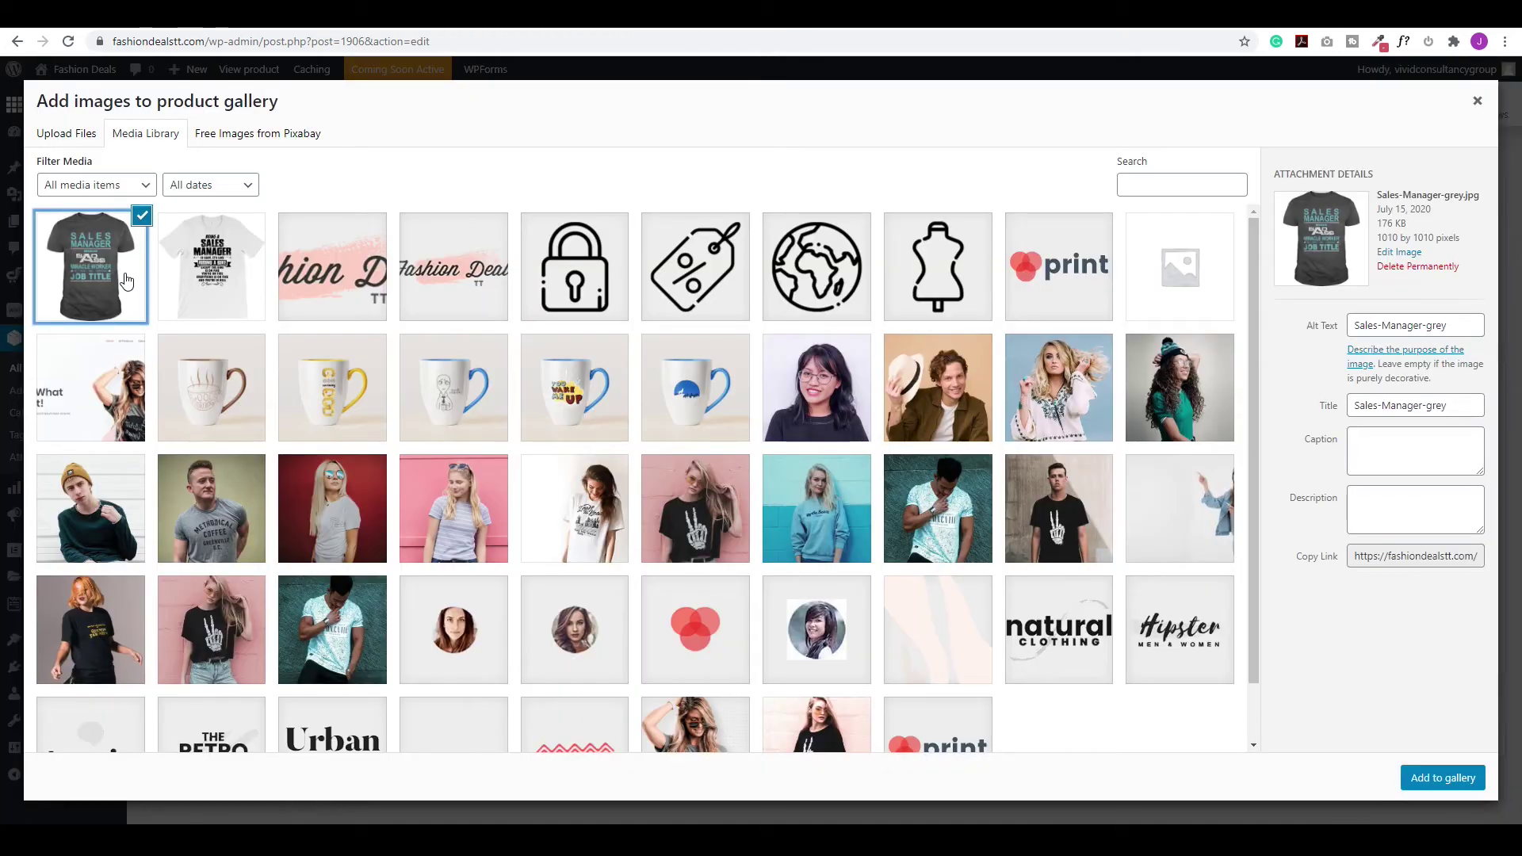
left_click(1425, 783)
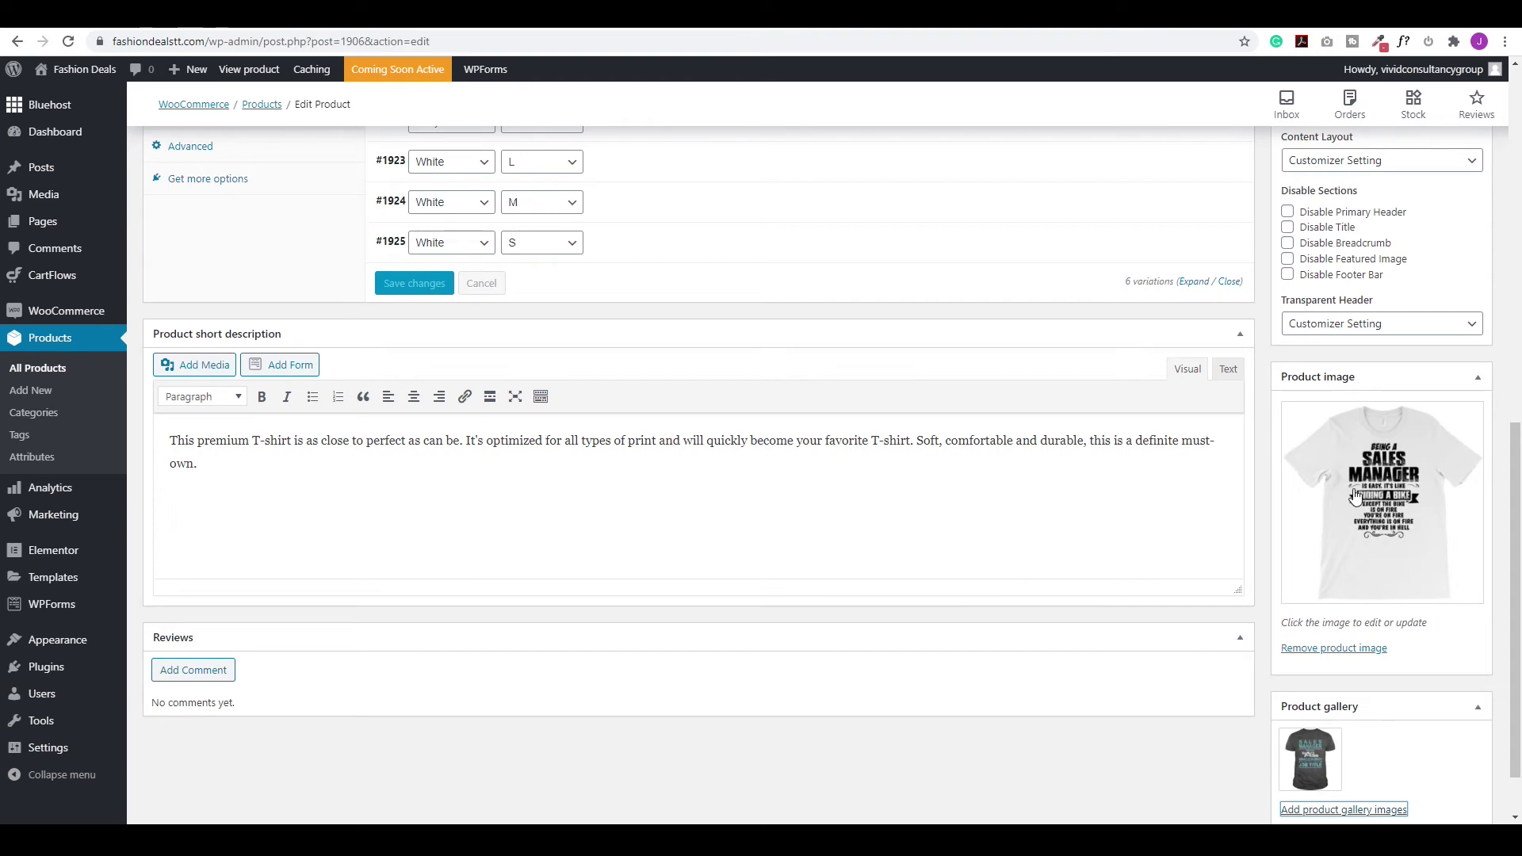
scroll(1361, 489, "up", 10)
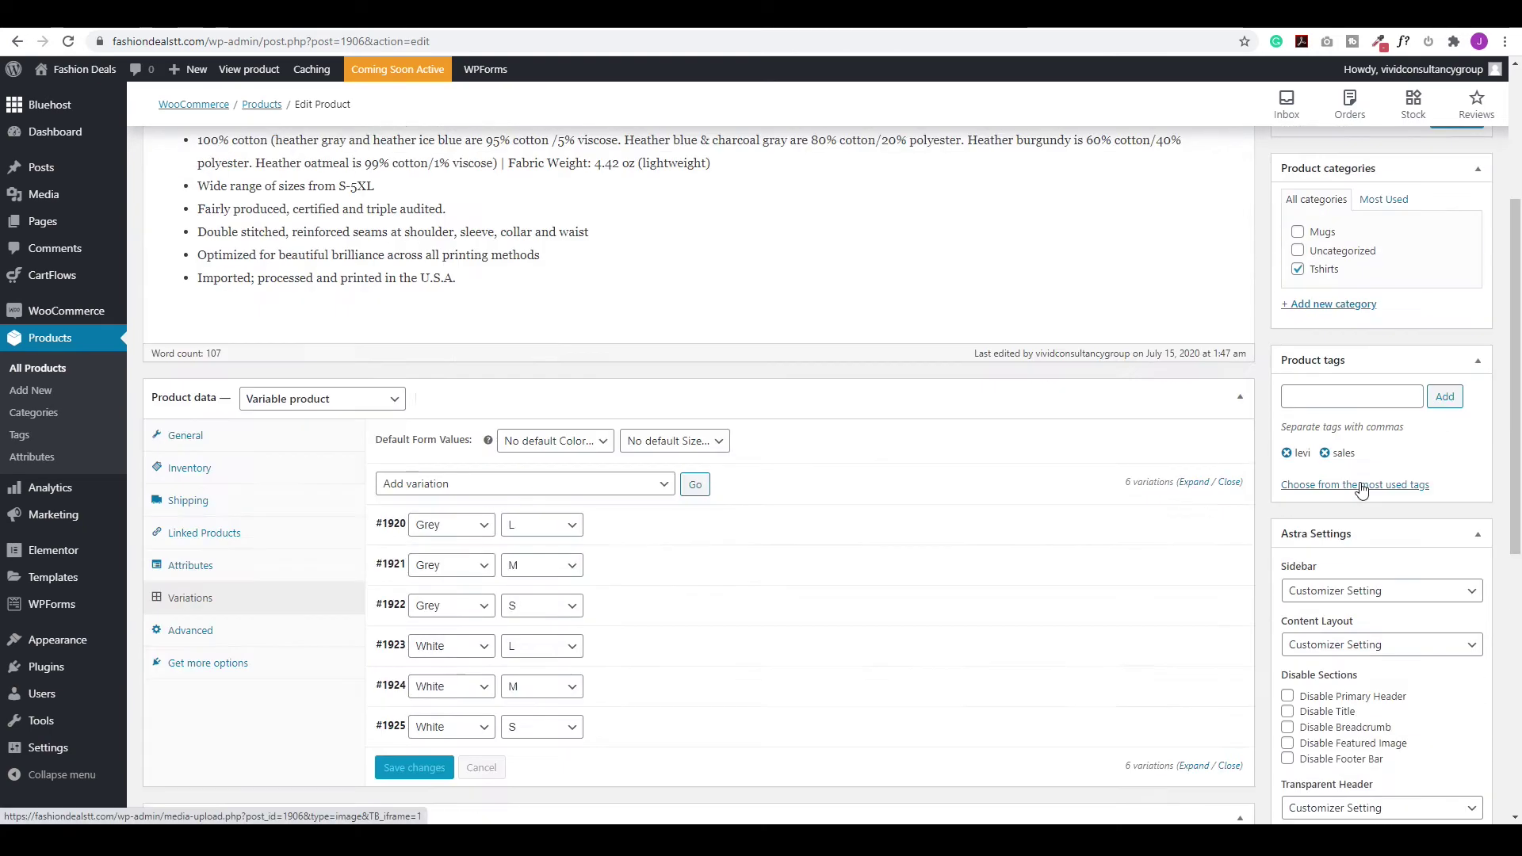
left_click(1457, 398)
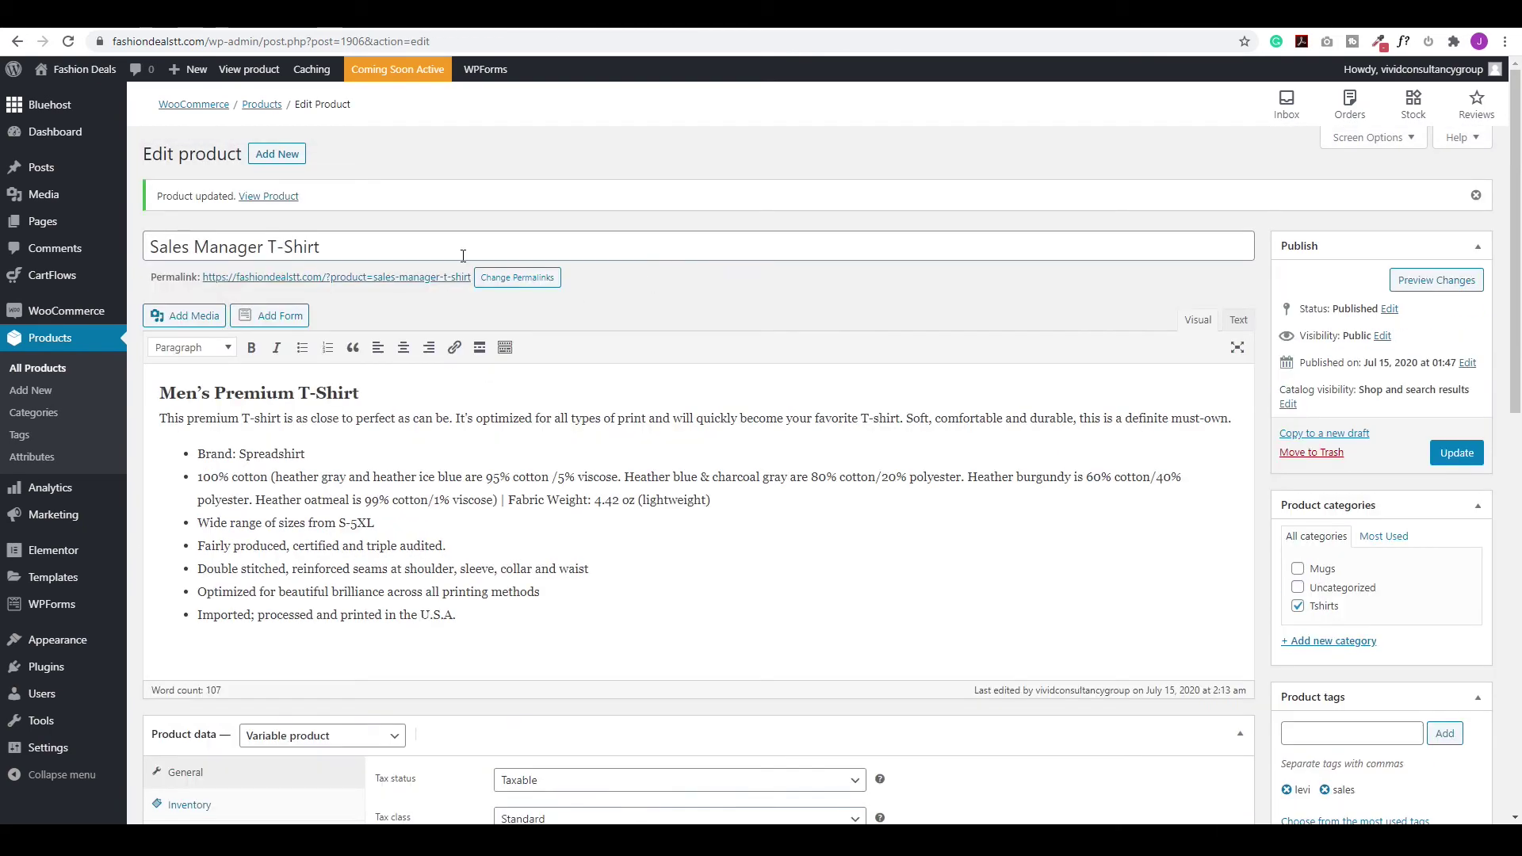
View the updated T-shirt on its store page and check the available Color and Size choices.
right_click(285, 198)
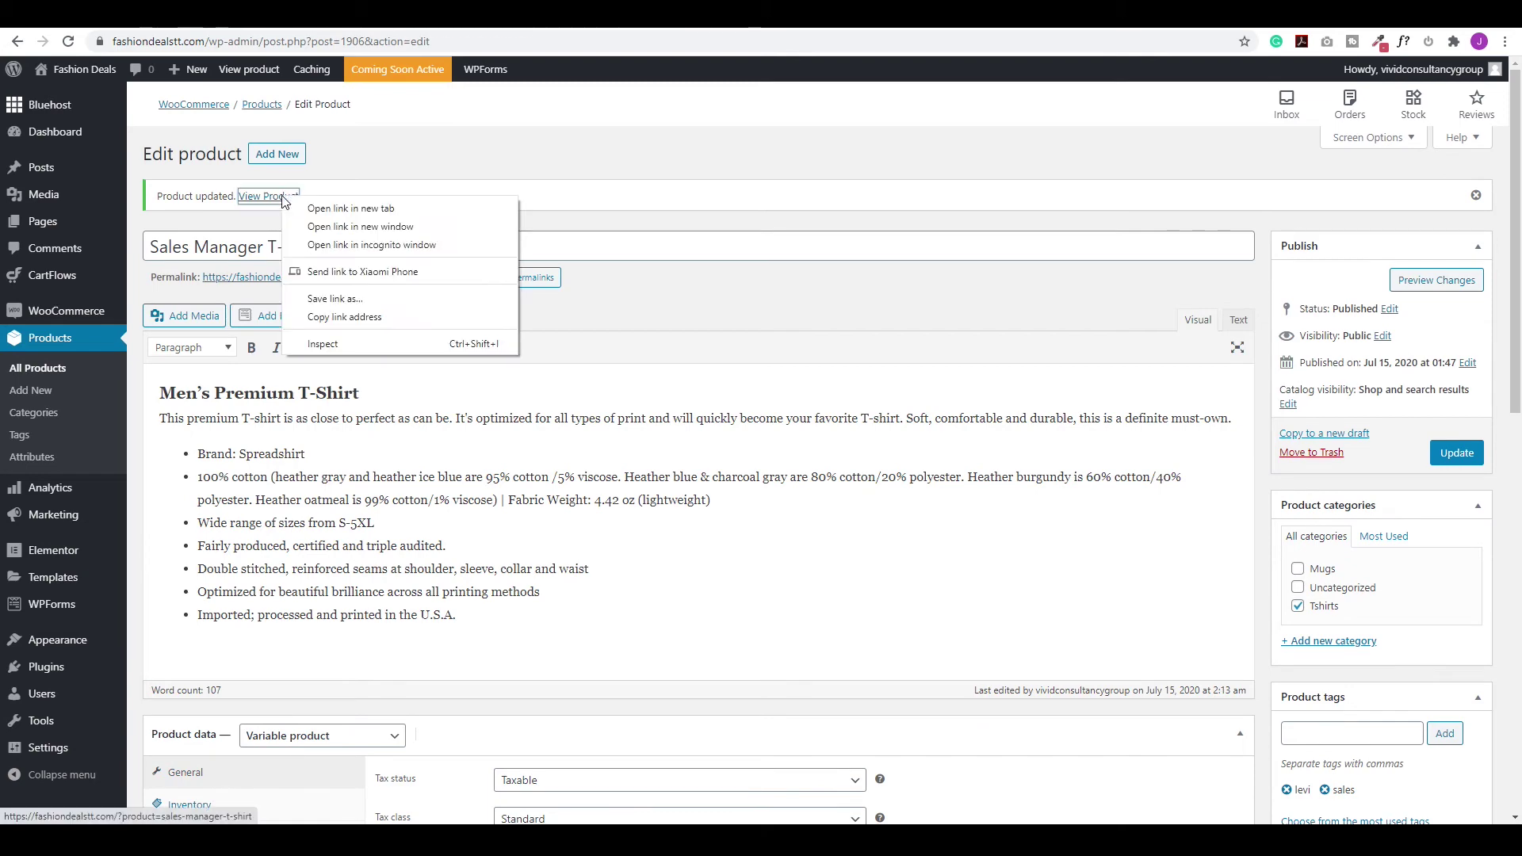
key("Escape")
left_click(268, 196)
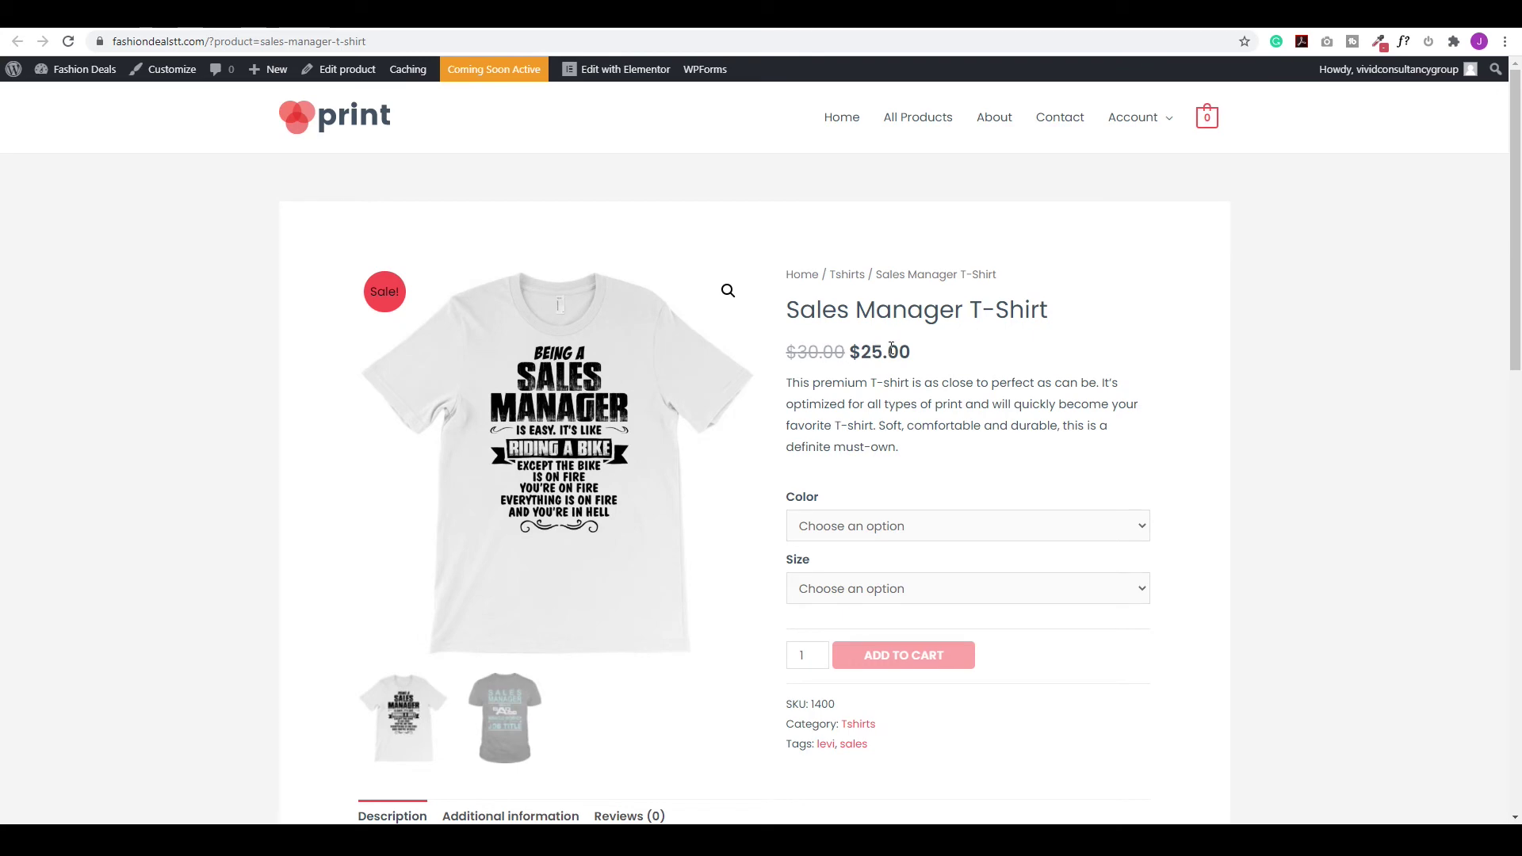
scroll(1167, 394, "down", 2)
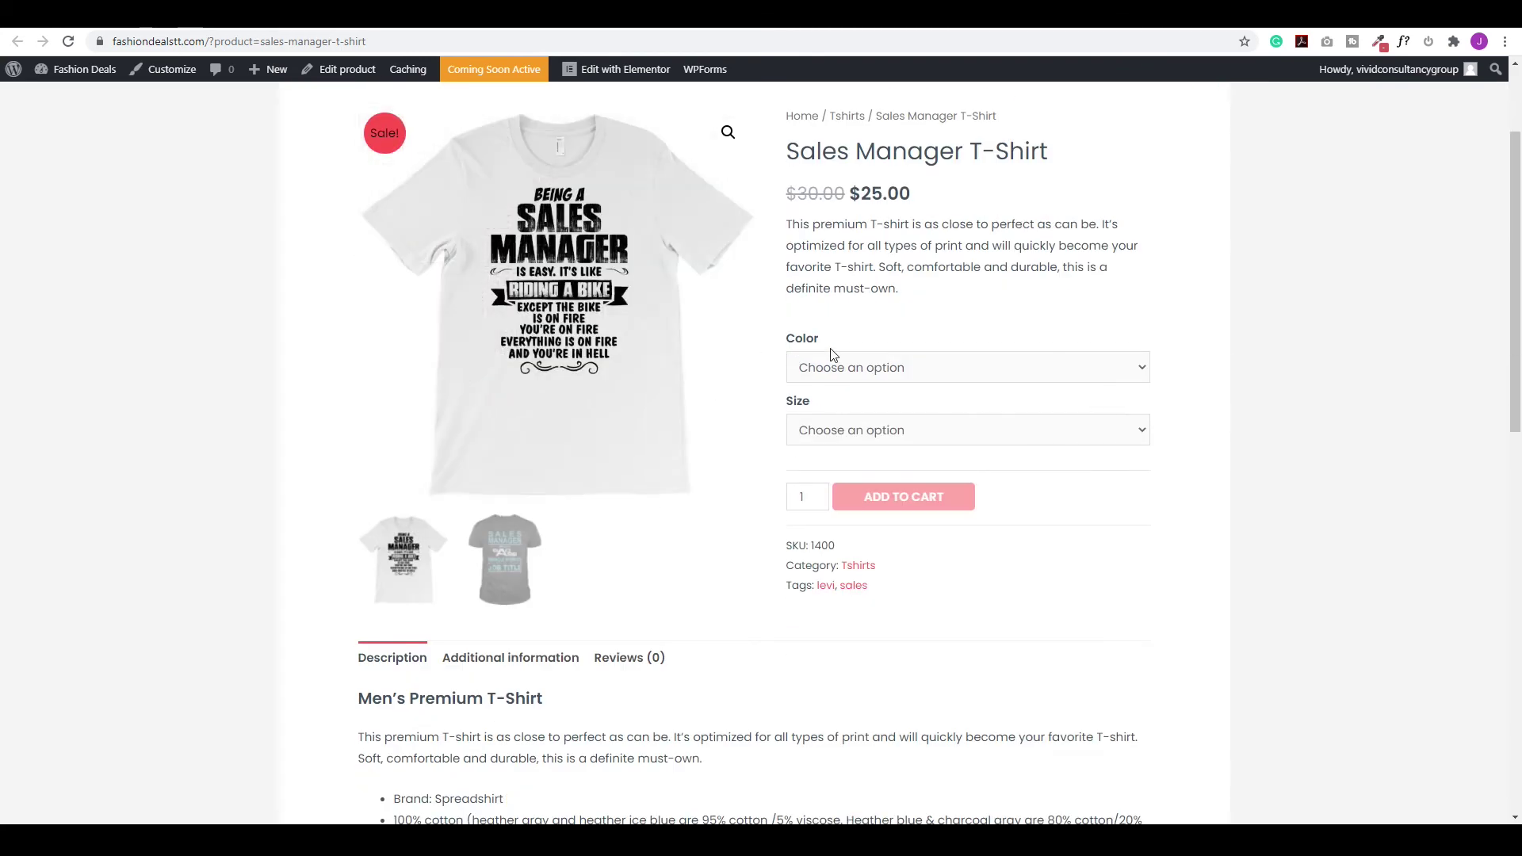
left_click(959, 370)
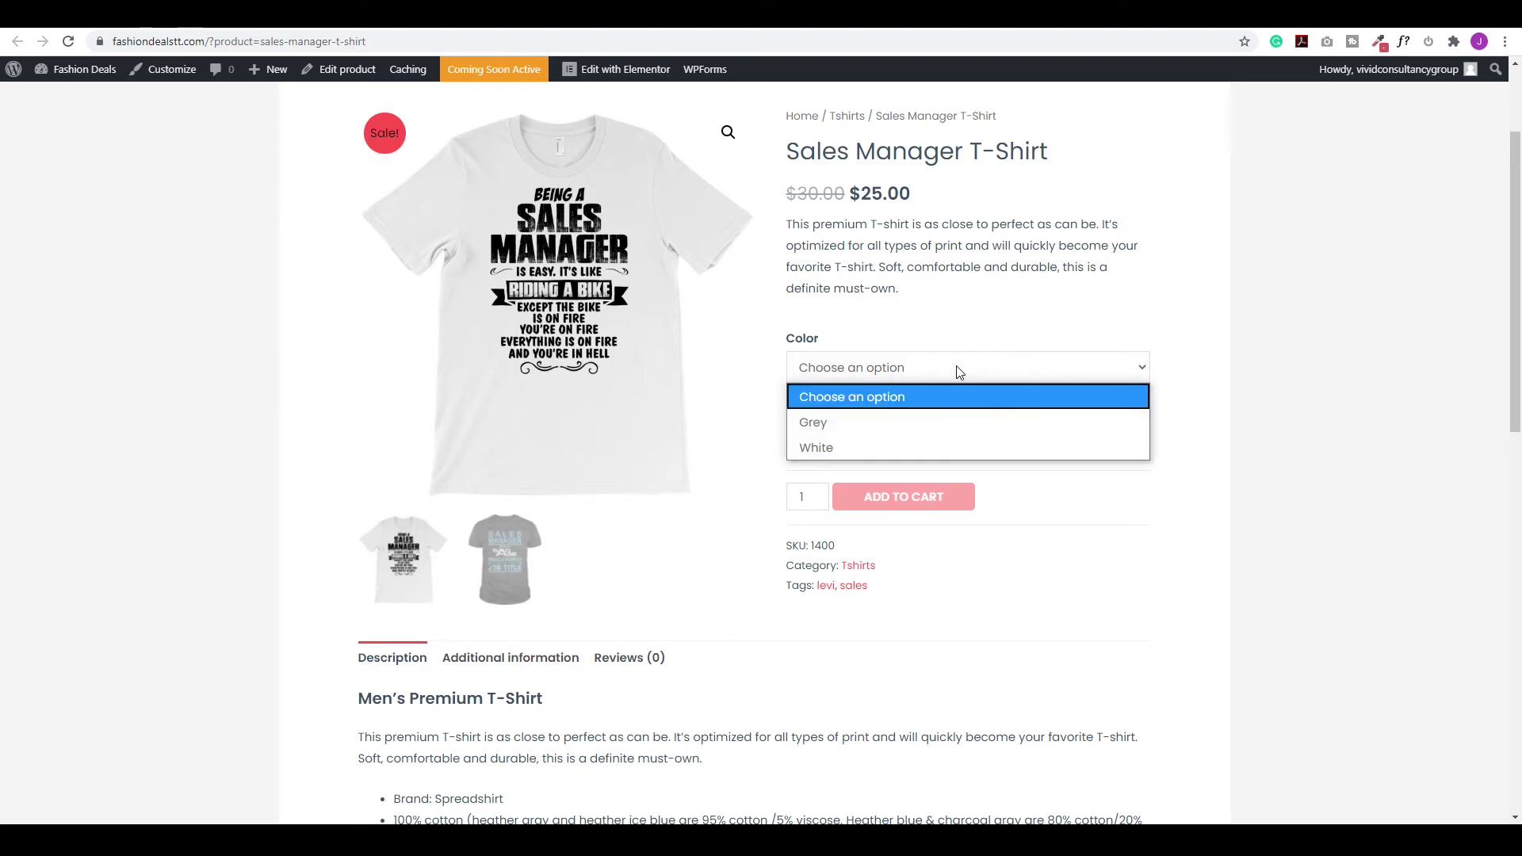
left_click(950, 379)
left_click(911, 430)
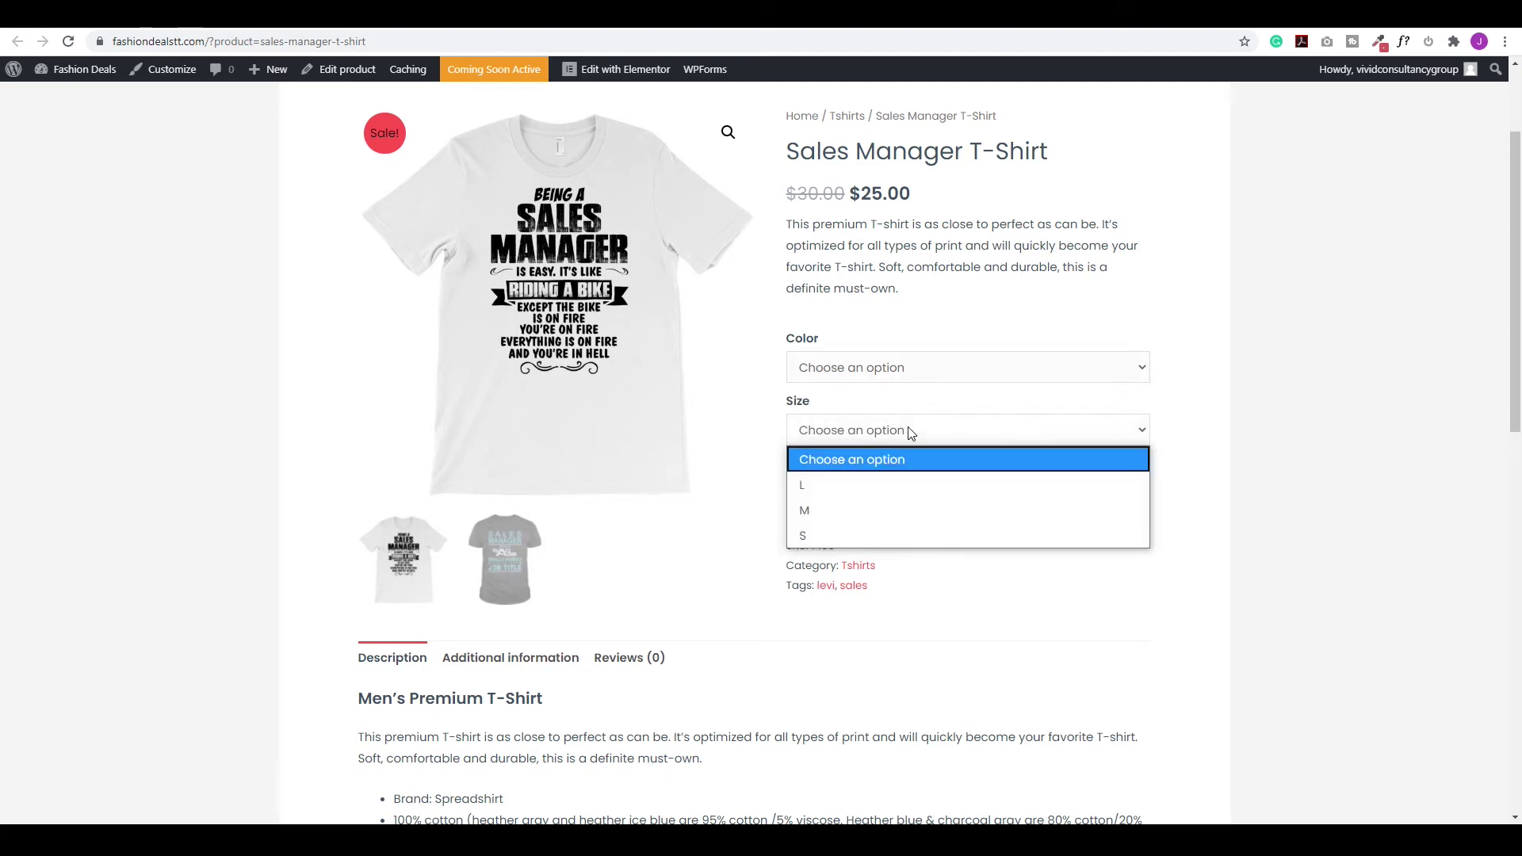
left_click(910, 431)
Select the Grey color and size L on the T-shirt's store page and look over the description and related products.
left_click(912, 374)
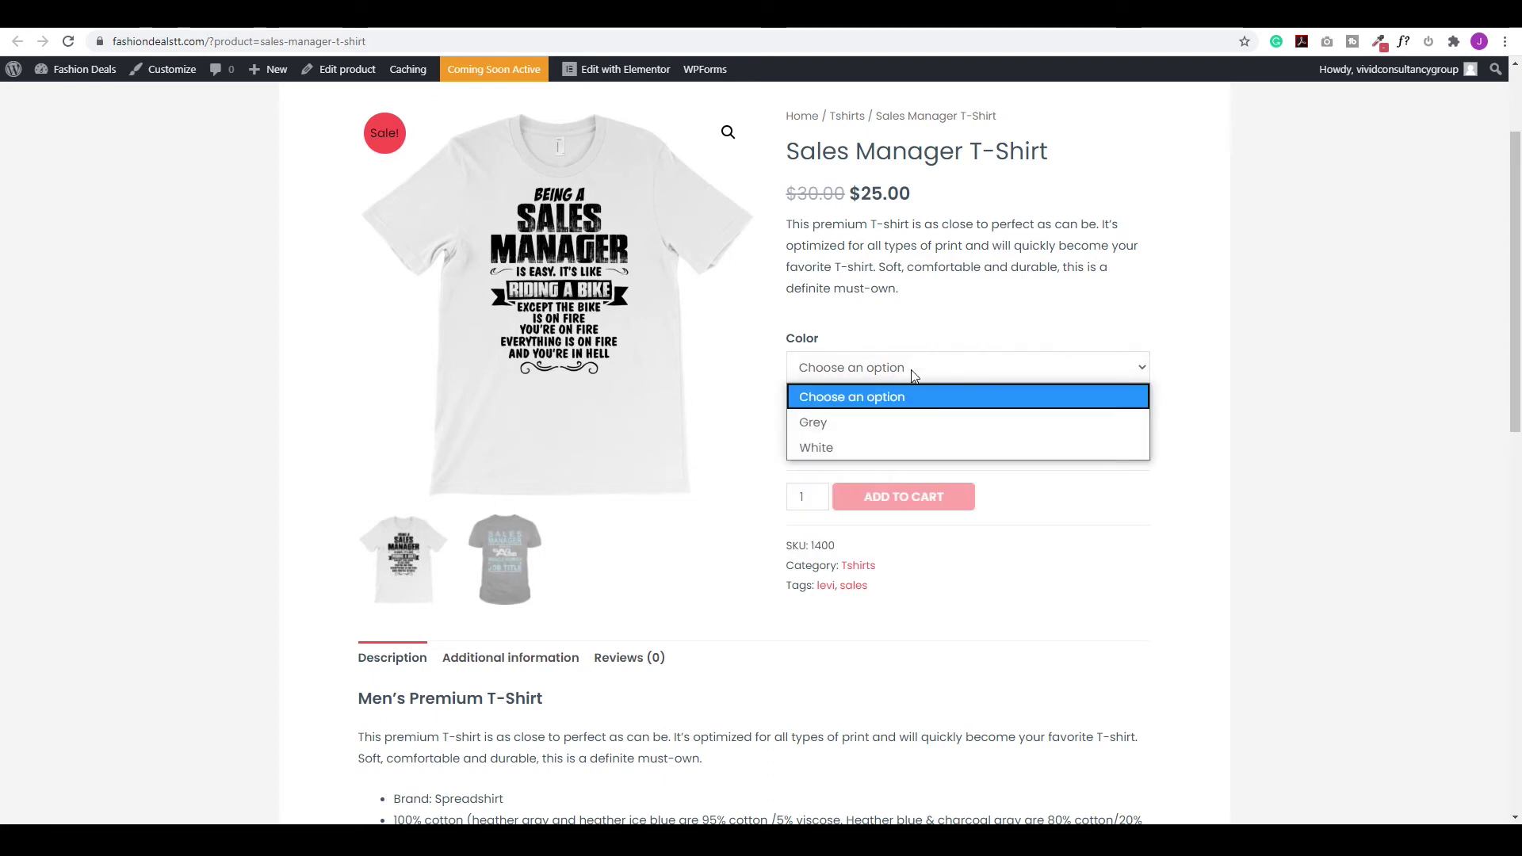
left_click(821, 426)
left_click(886, 420)
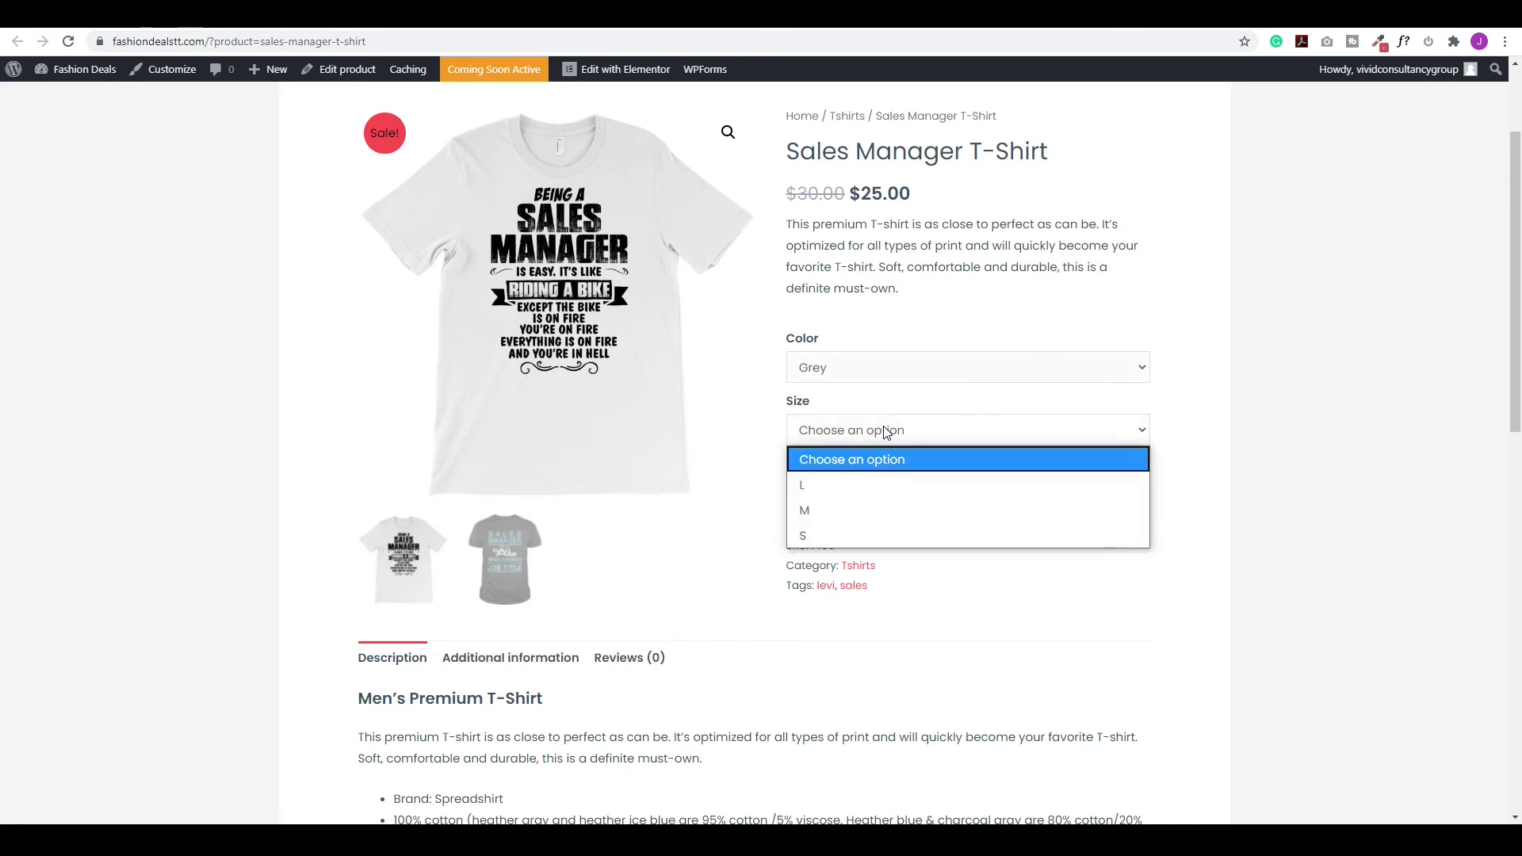
left_click(828, 485)
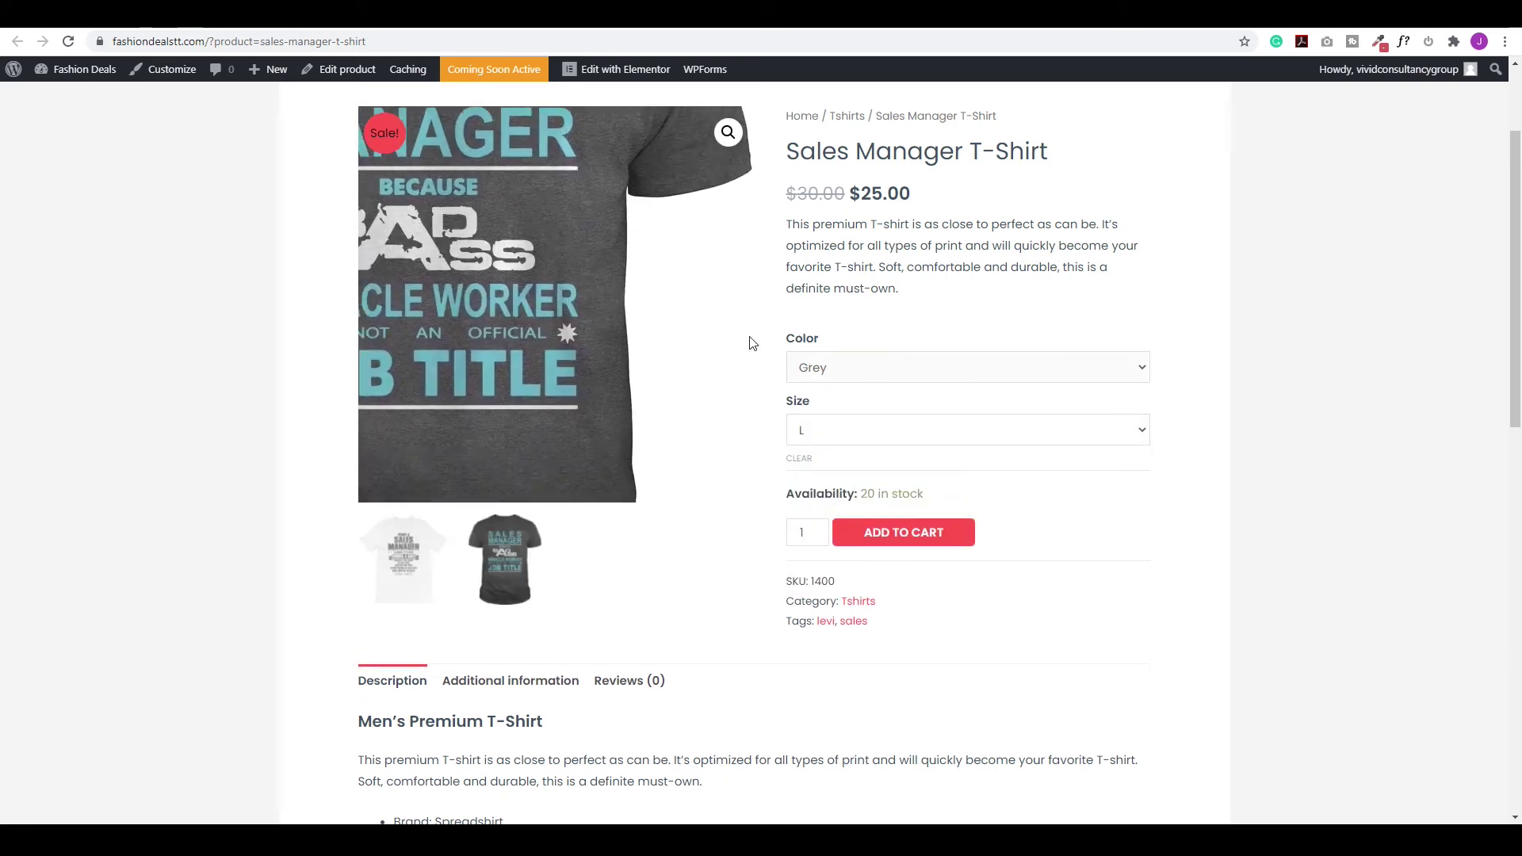
scroll(1009, 517, "down", 3)
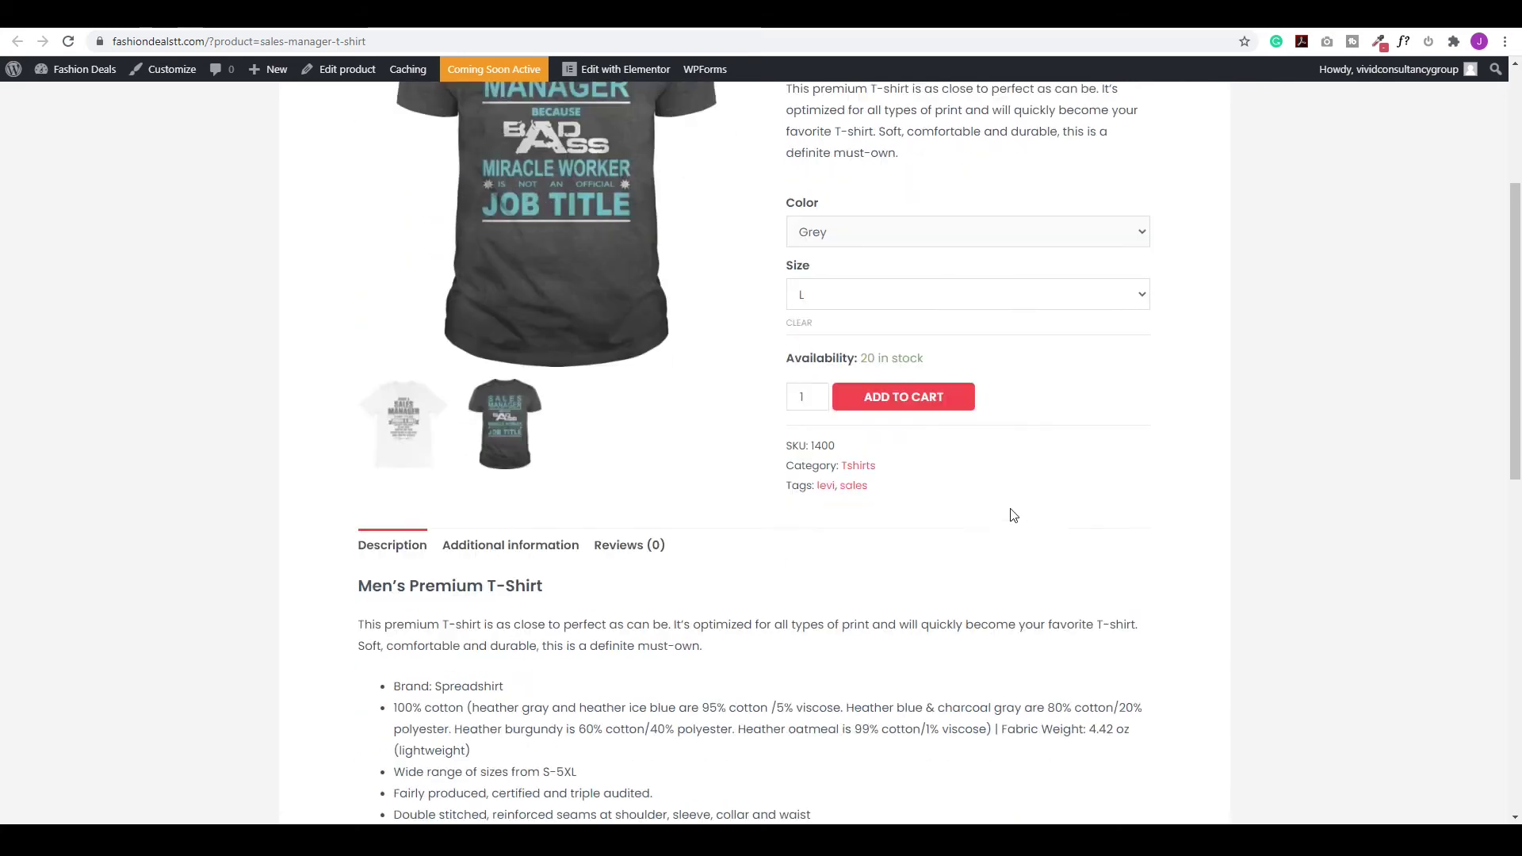
scroll(512, 624, "down", 4)
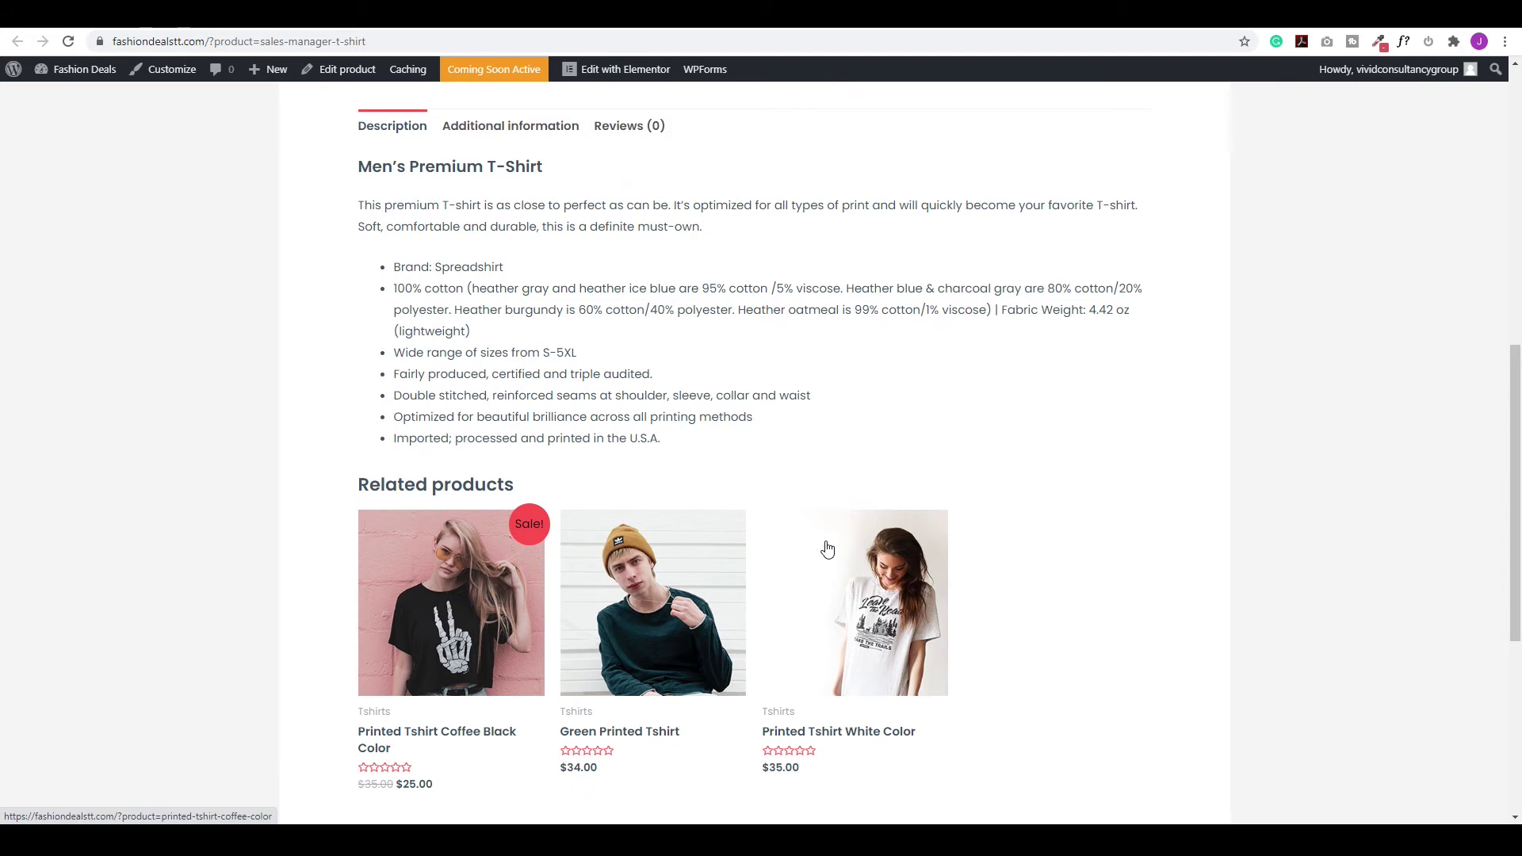
scroll(683, 371, "down", 2)
scroll(683, 368, "up", 10)
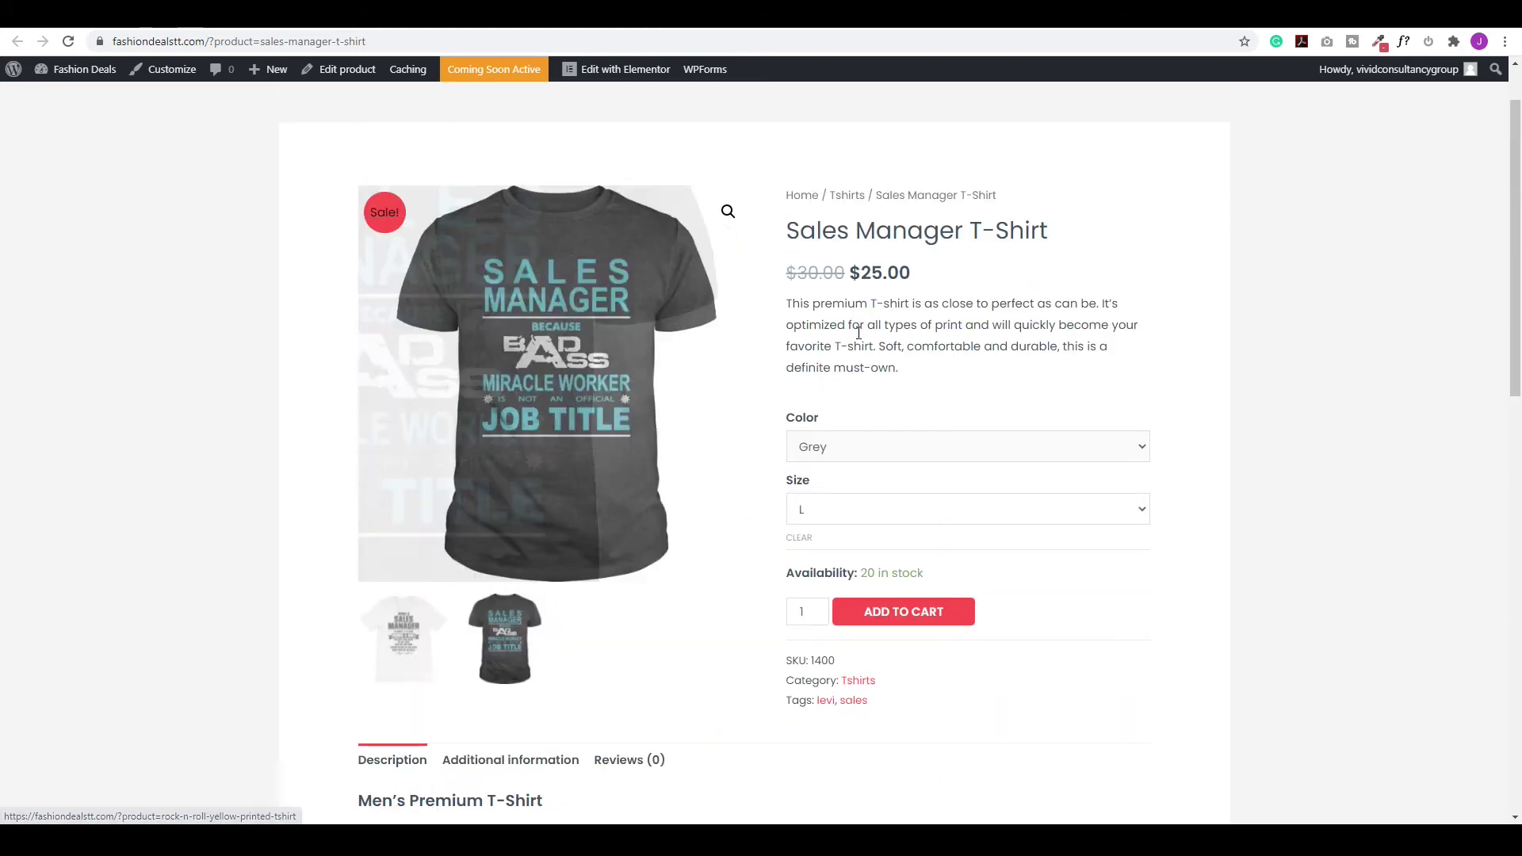
scroll(970, 329, "up", 1)
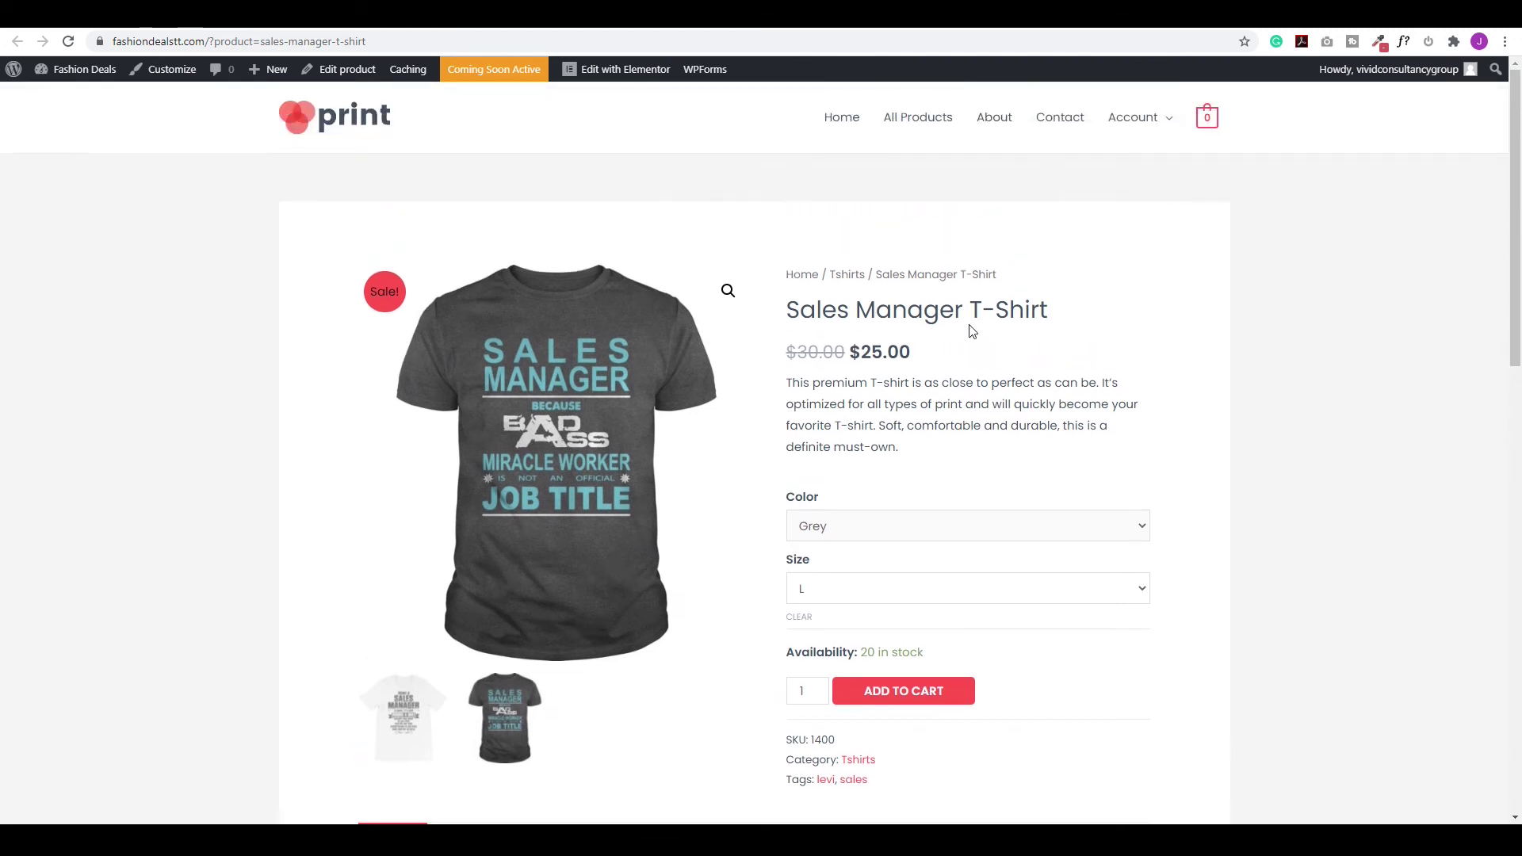
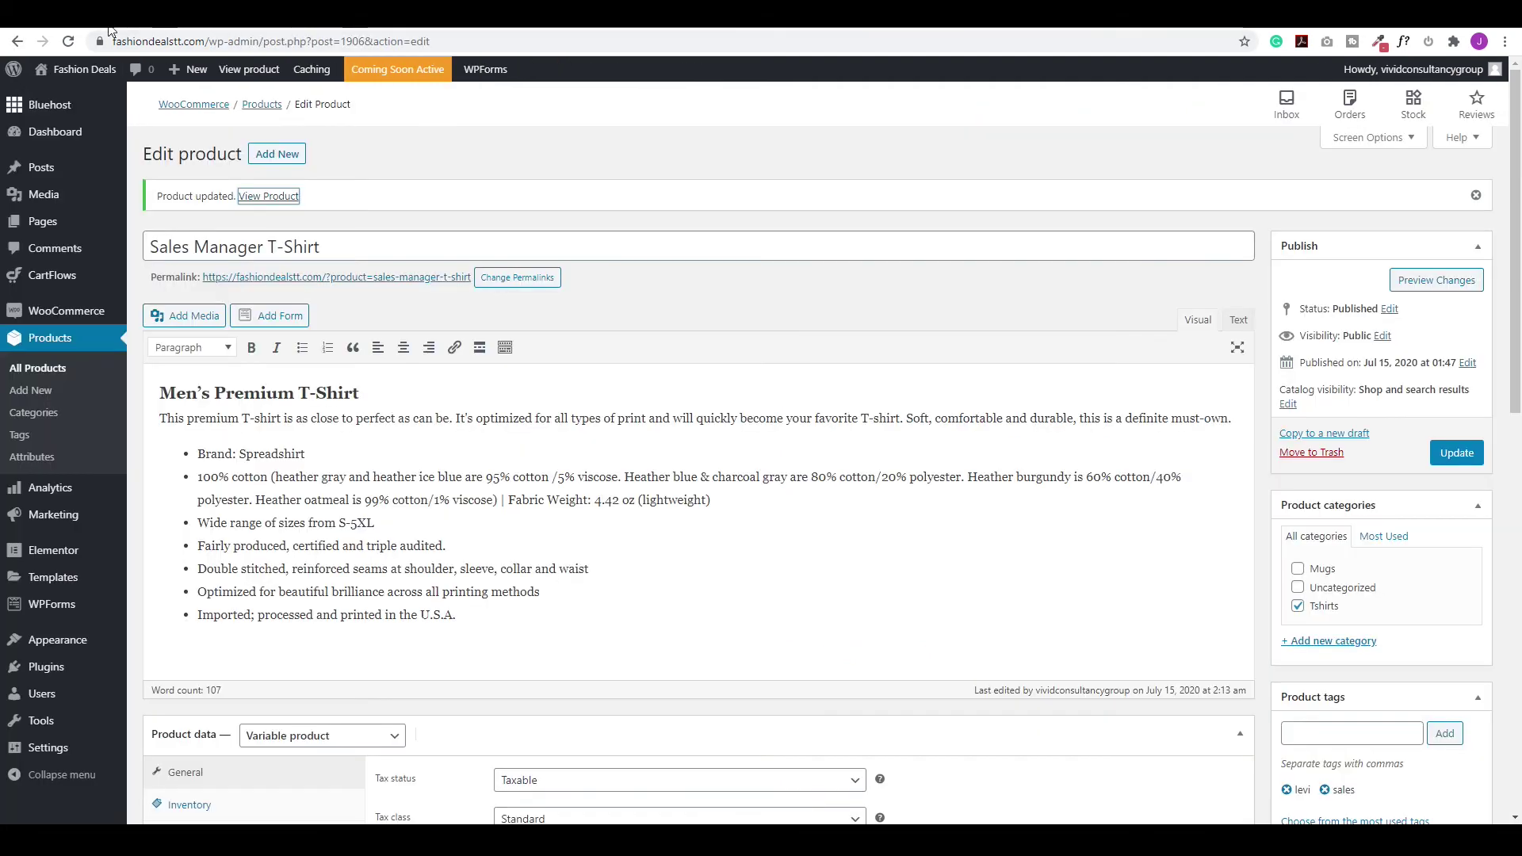
Open the theme customizer and set the global base typography's body and content font family to Muli.
mouse_move(68, 653)
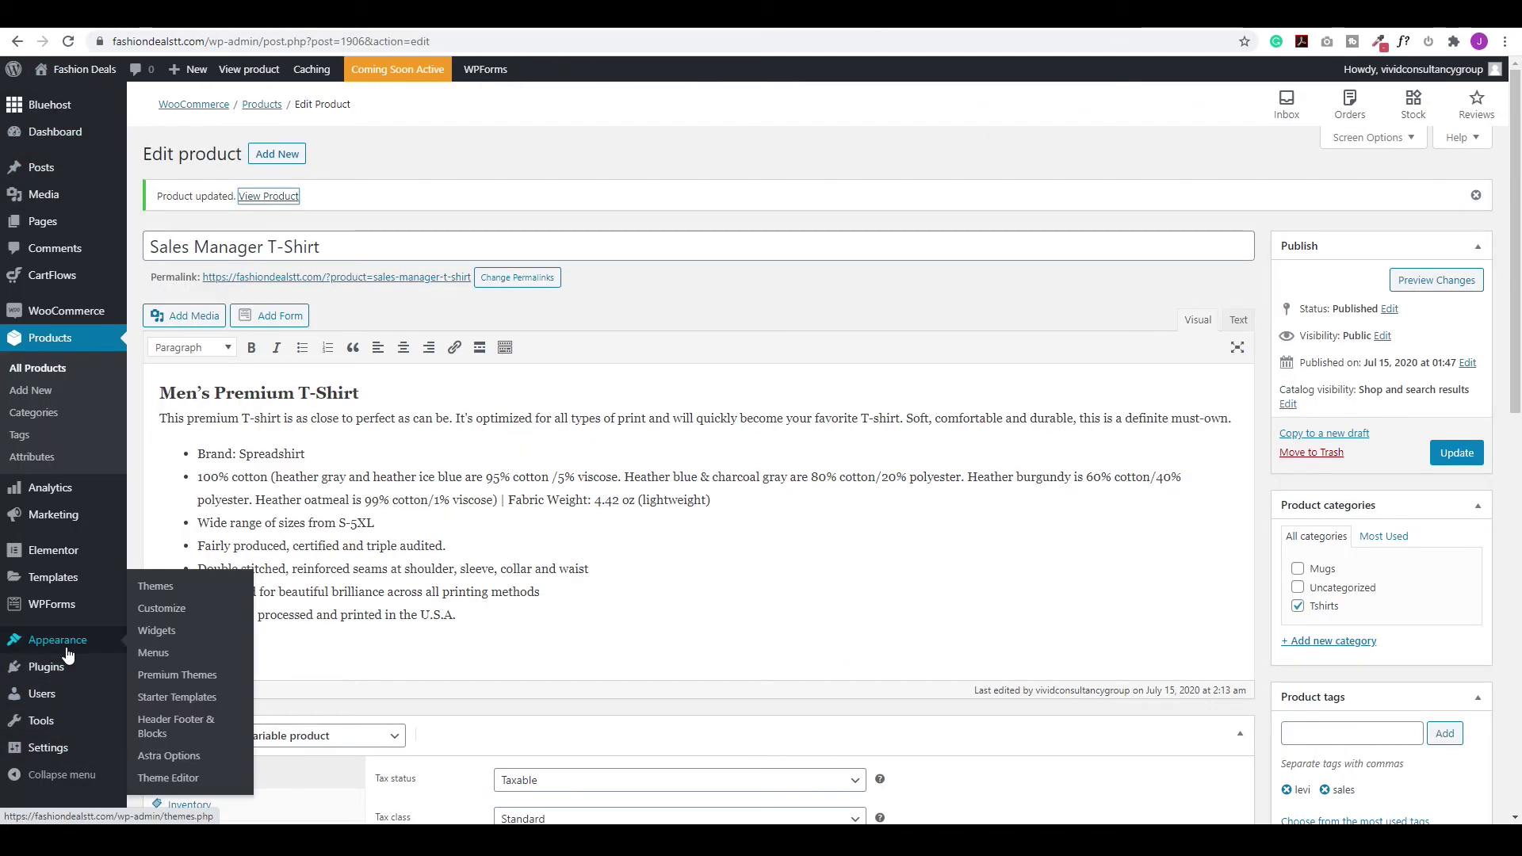
left_click(181, 617)
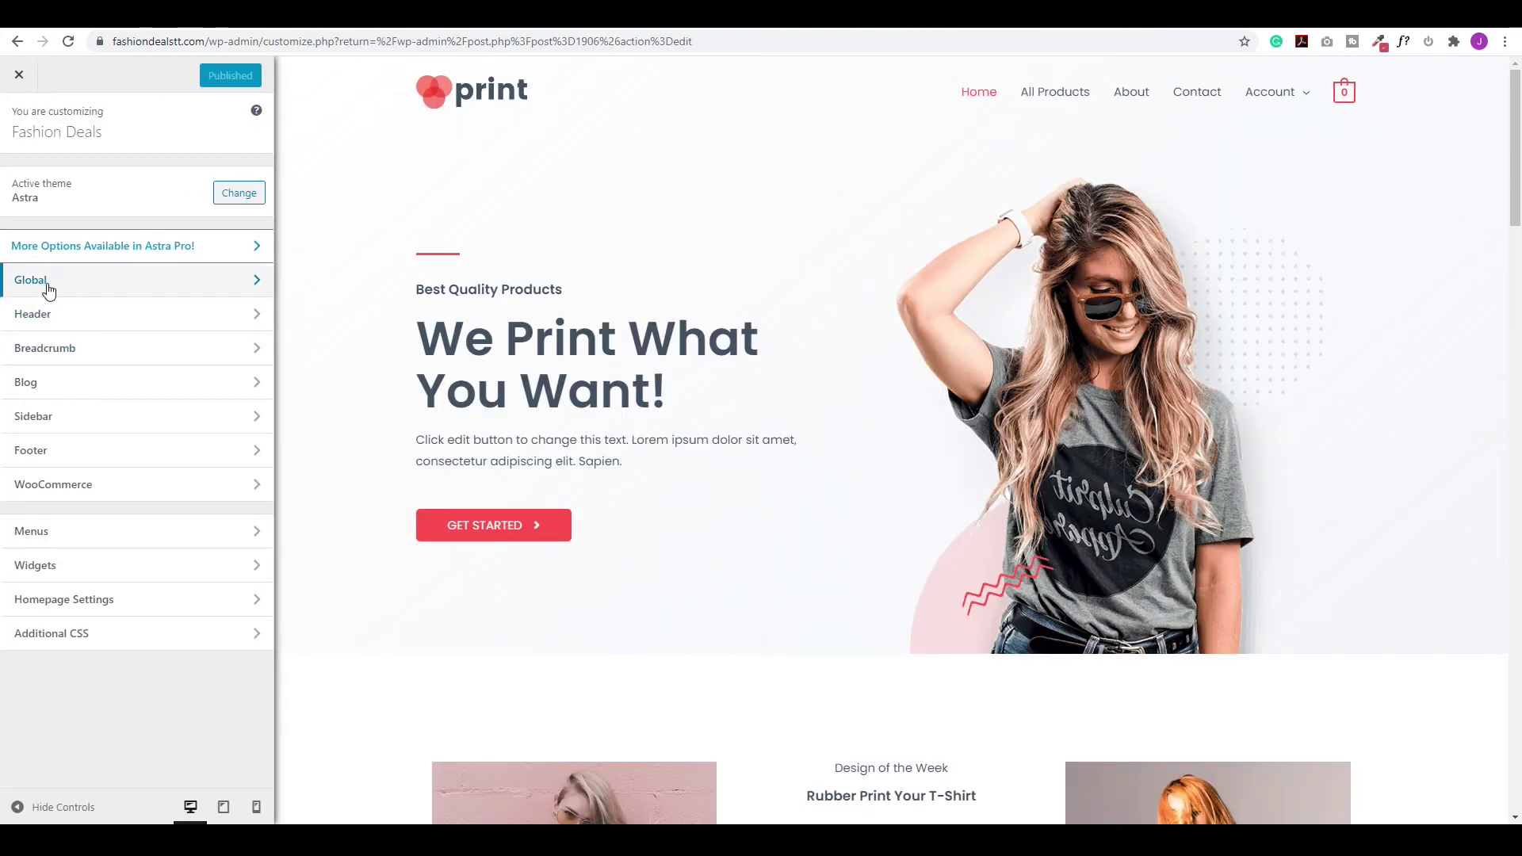
left_click(48, 290)
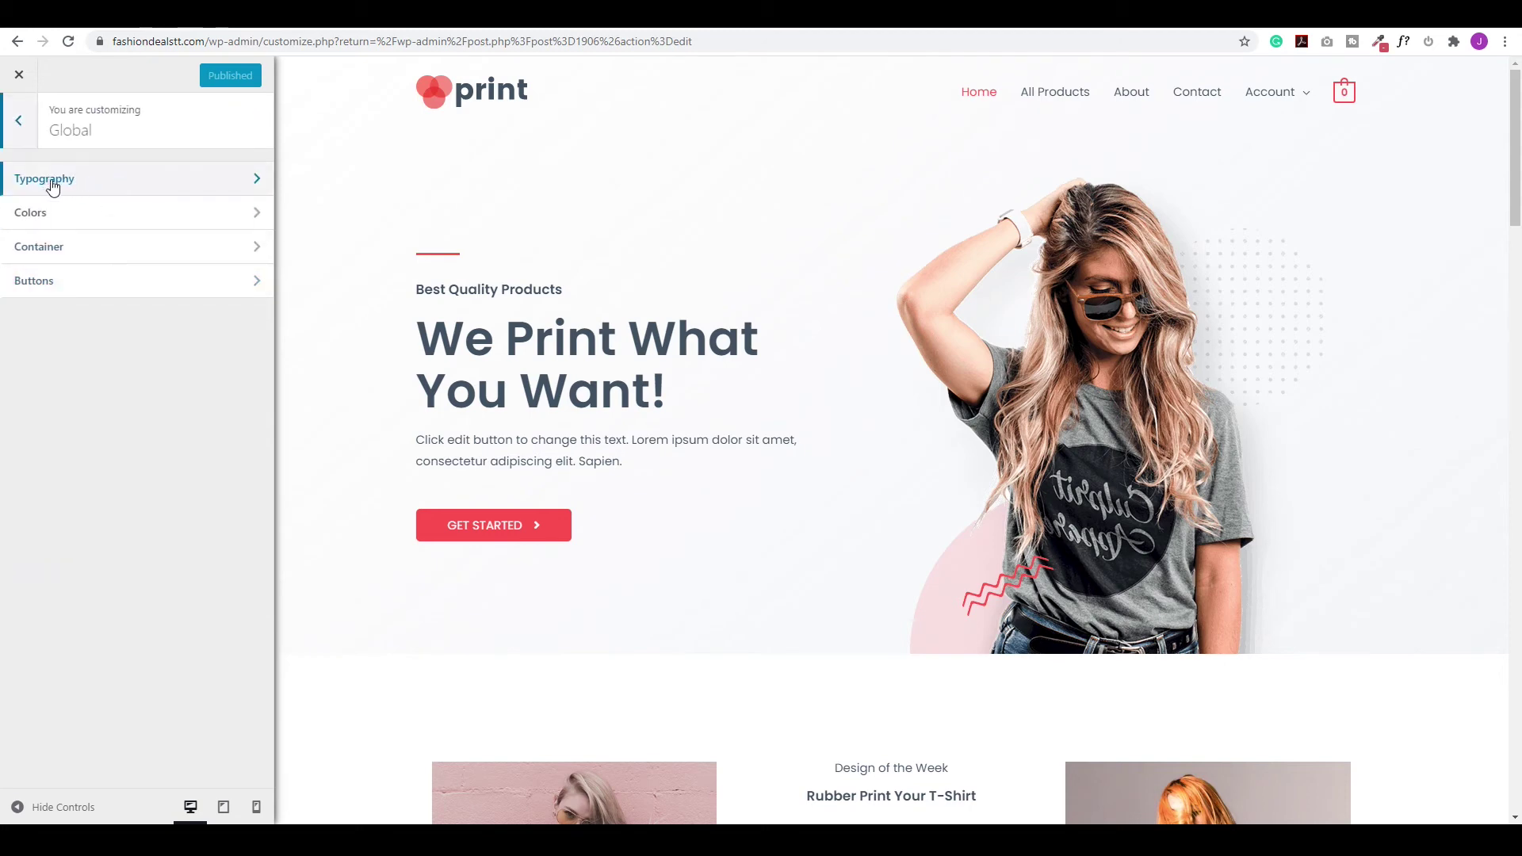
left_click(90, 185)
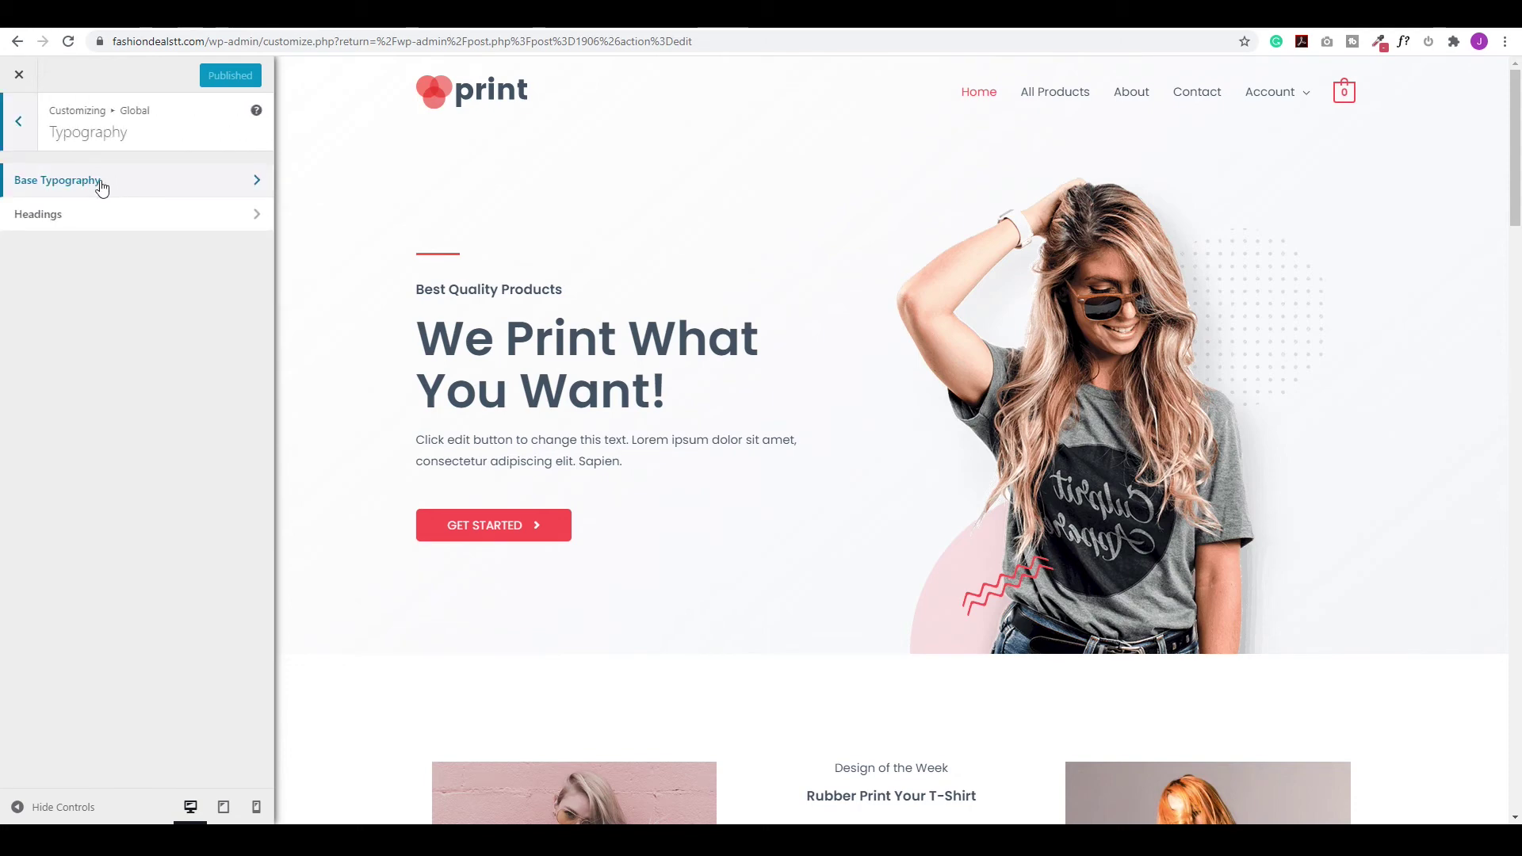
left_click(101, 186)
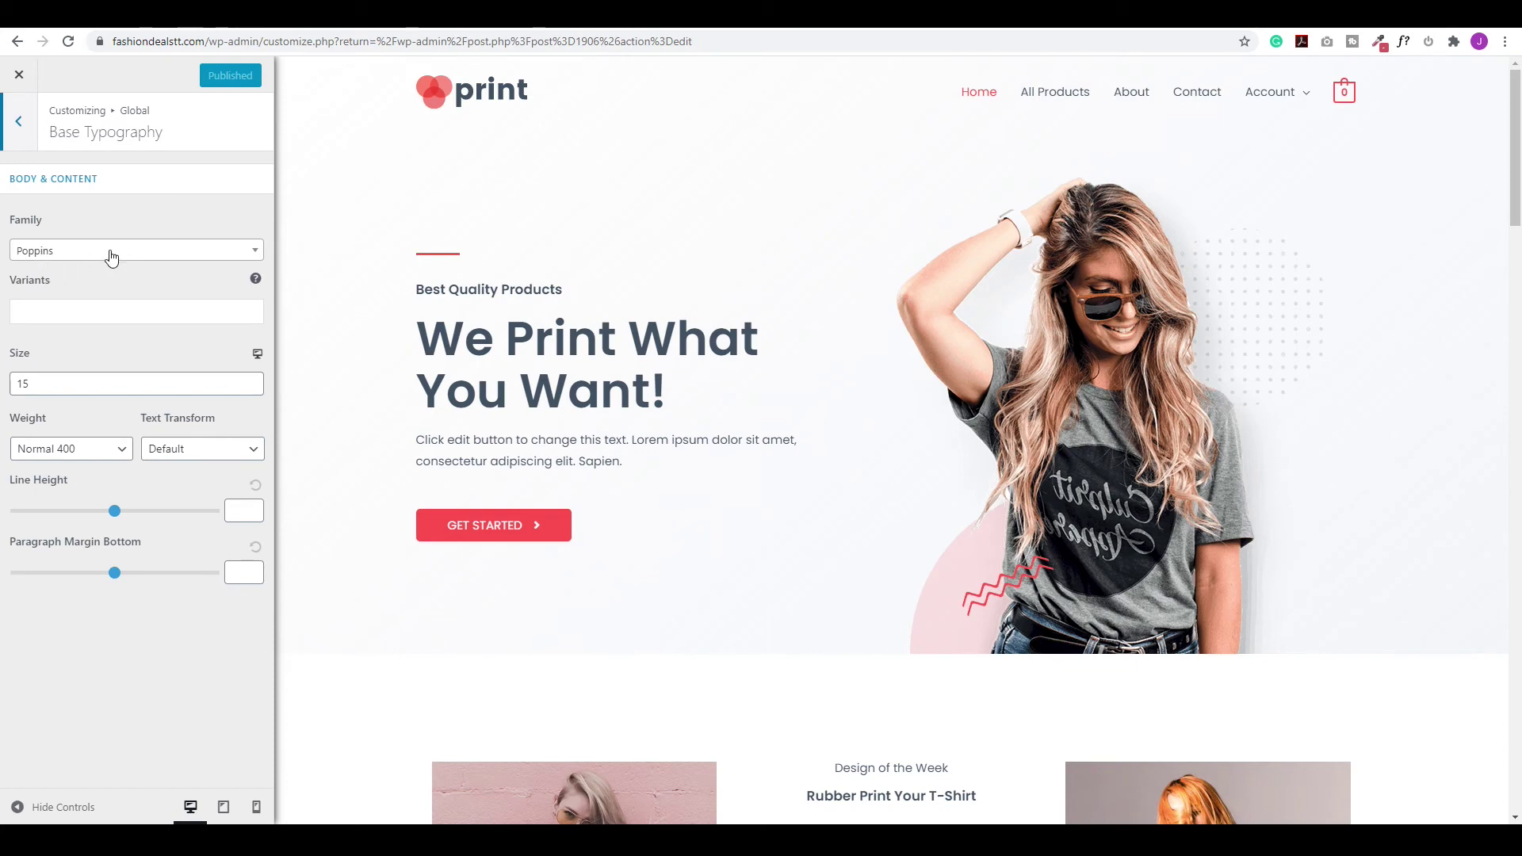
left_click(111, 258)
left_click(46, 275)
type("muli")
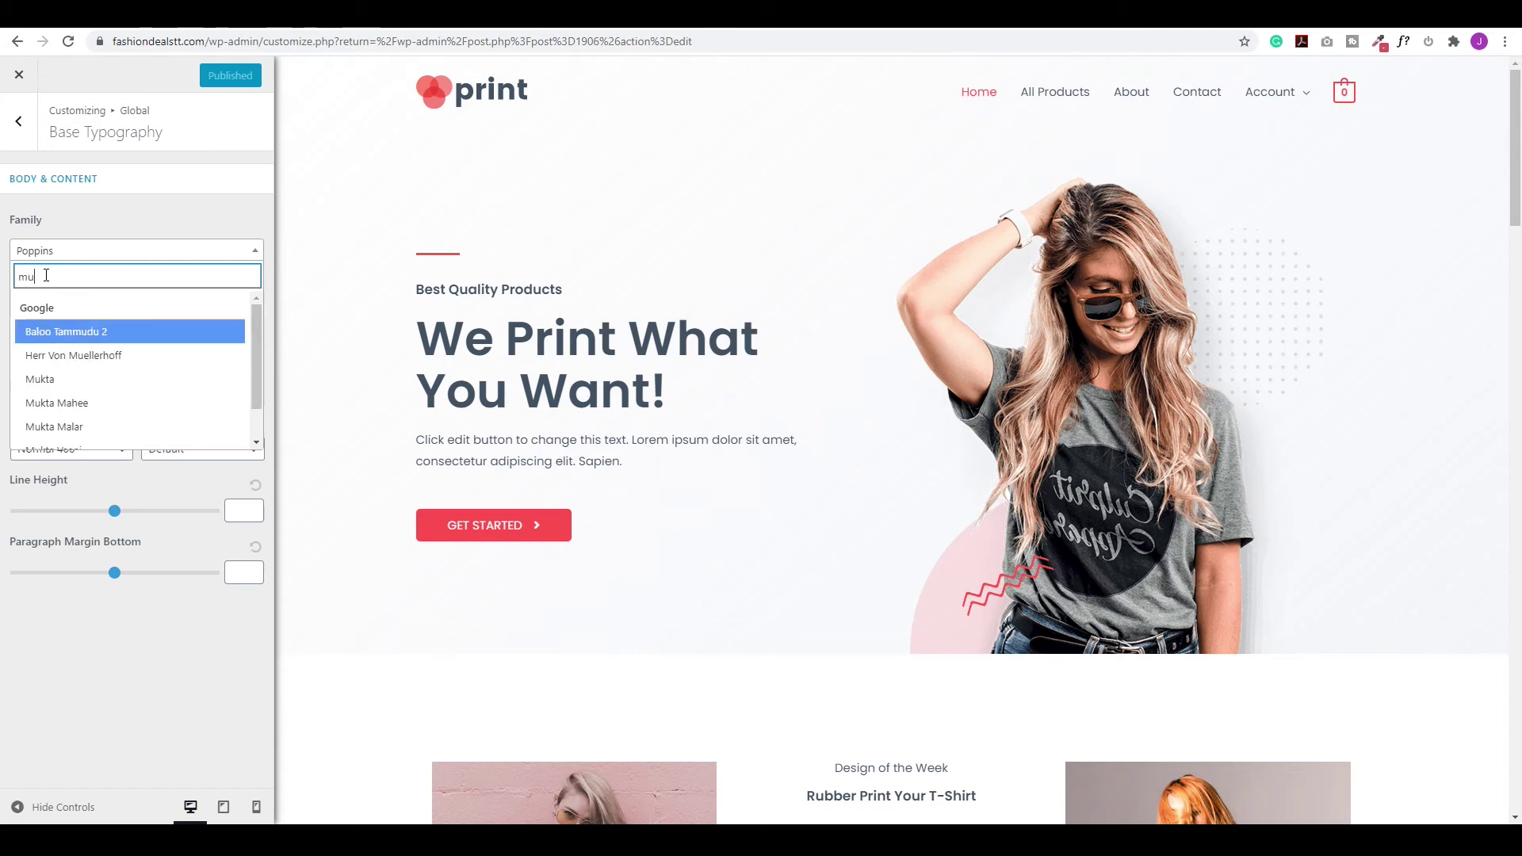
left_click(41, 332)
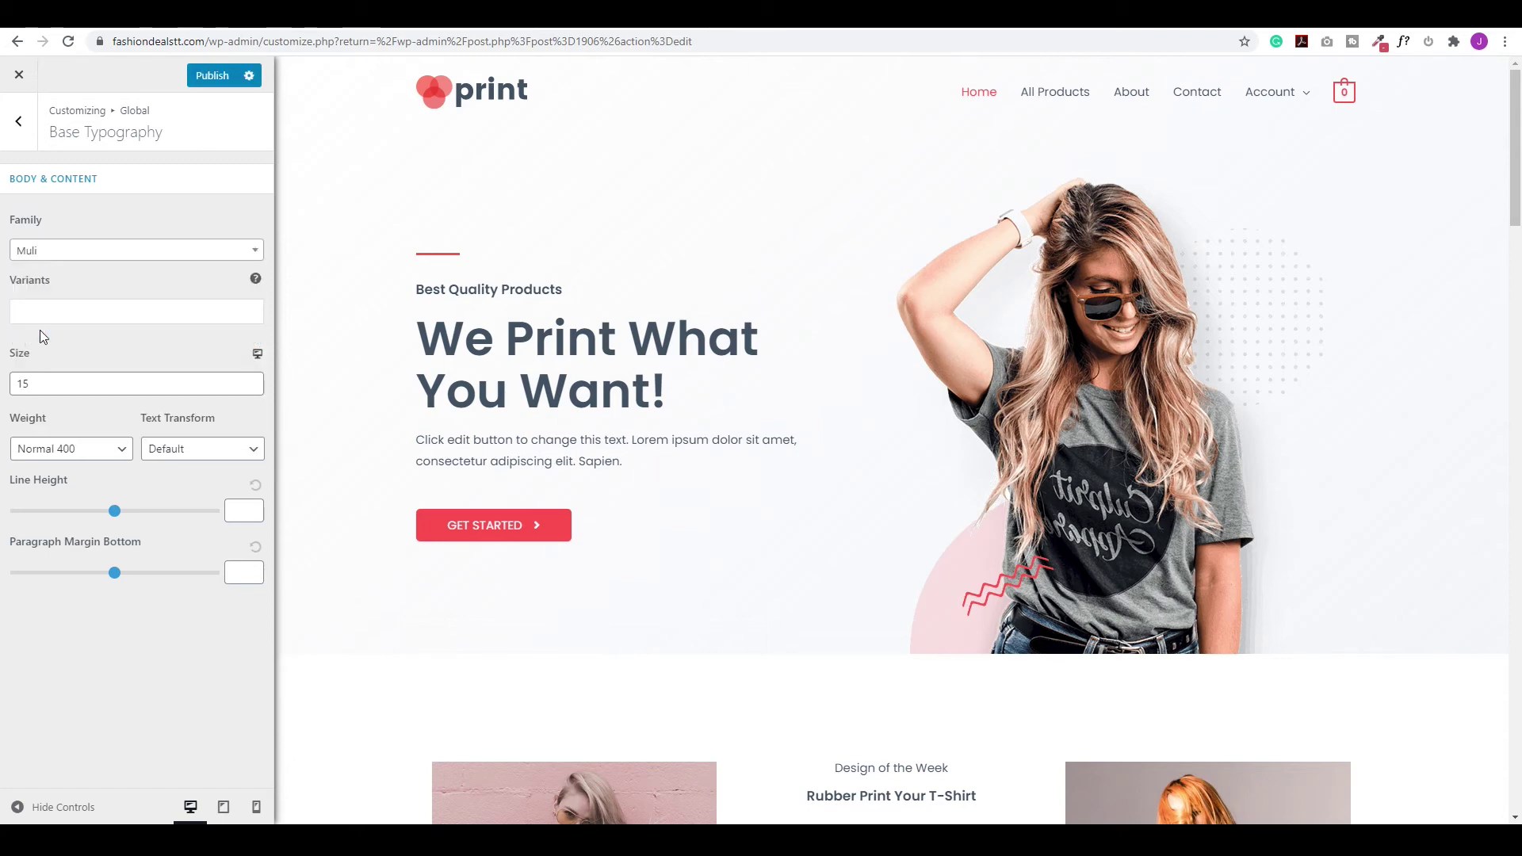
Set the font family of headings H1 to H6 to Muli and review the home page preview.
left_click(22, 125)
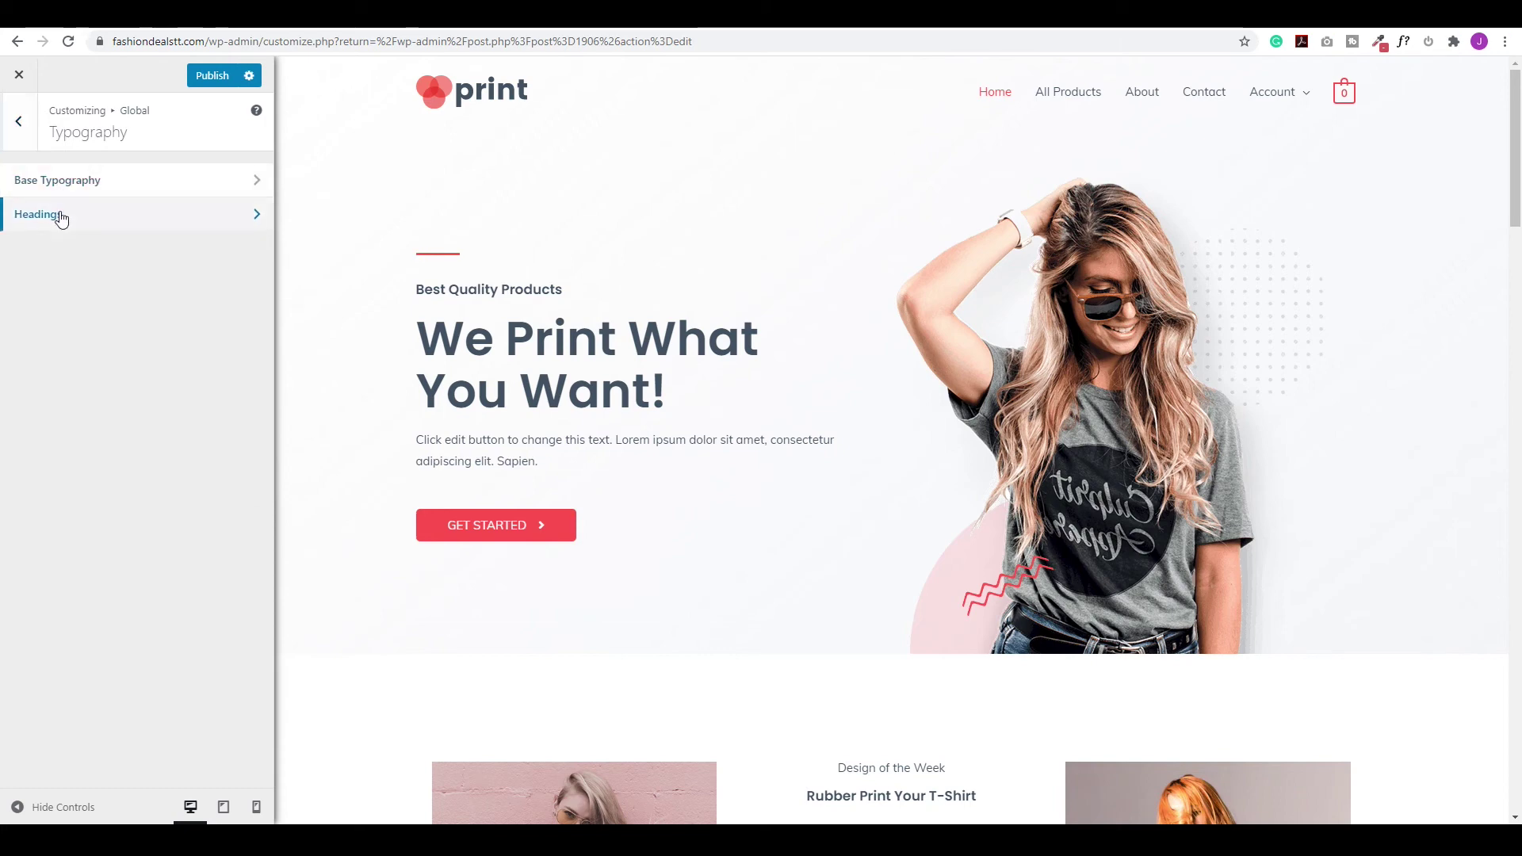
left_click(61, 216)
left_click(113, 254)
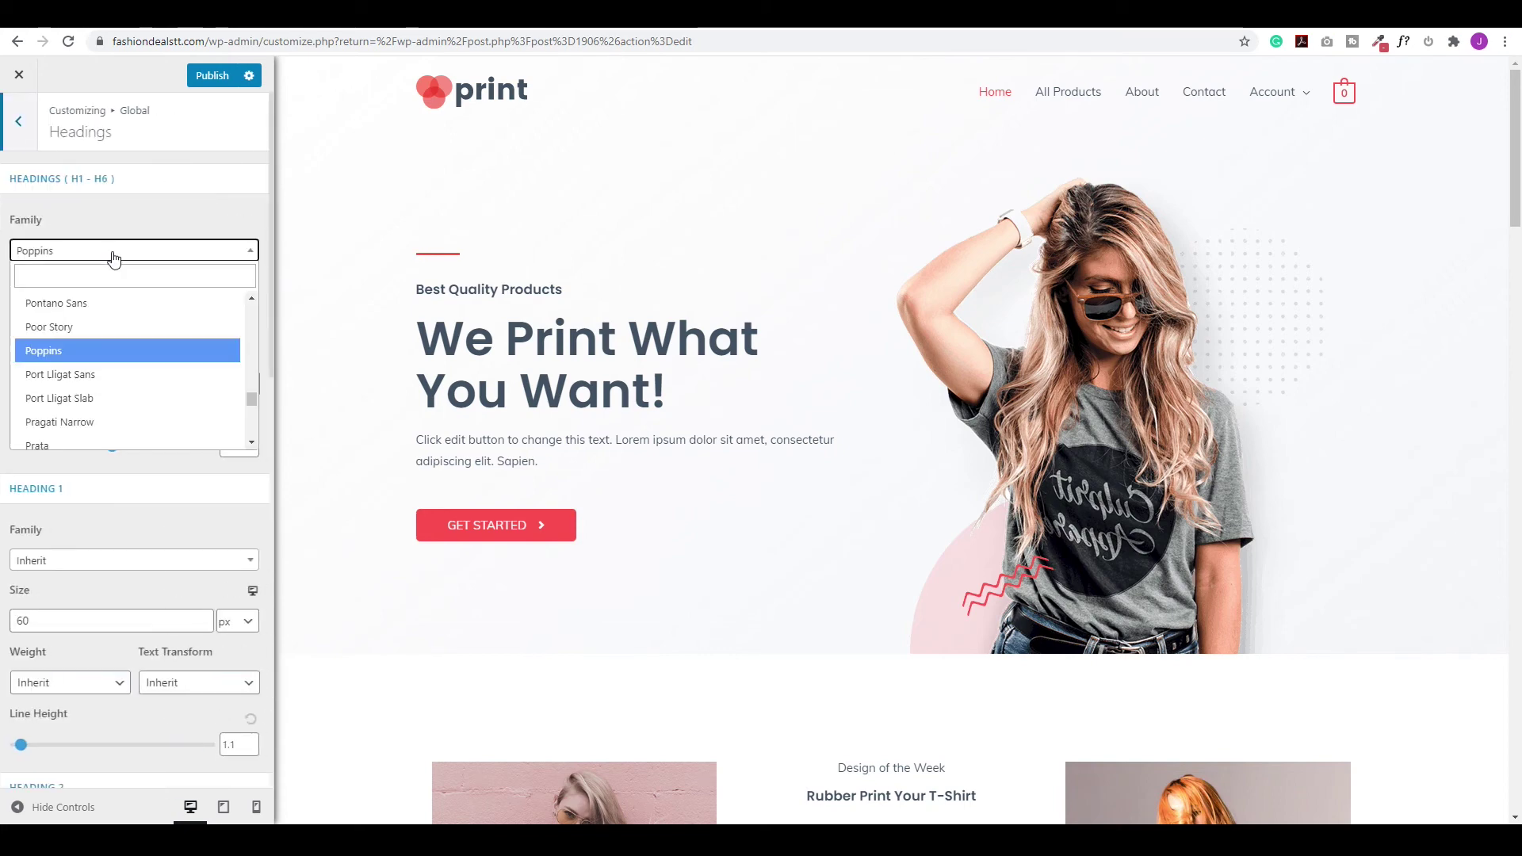
type("mul")
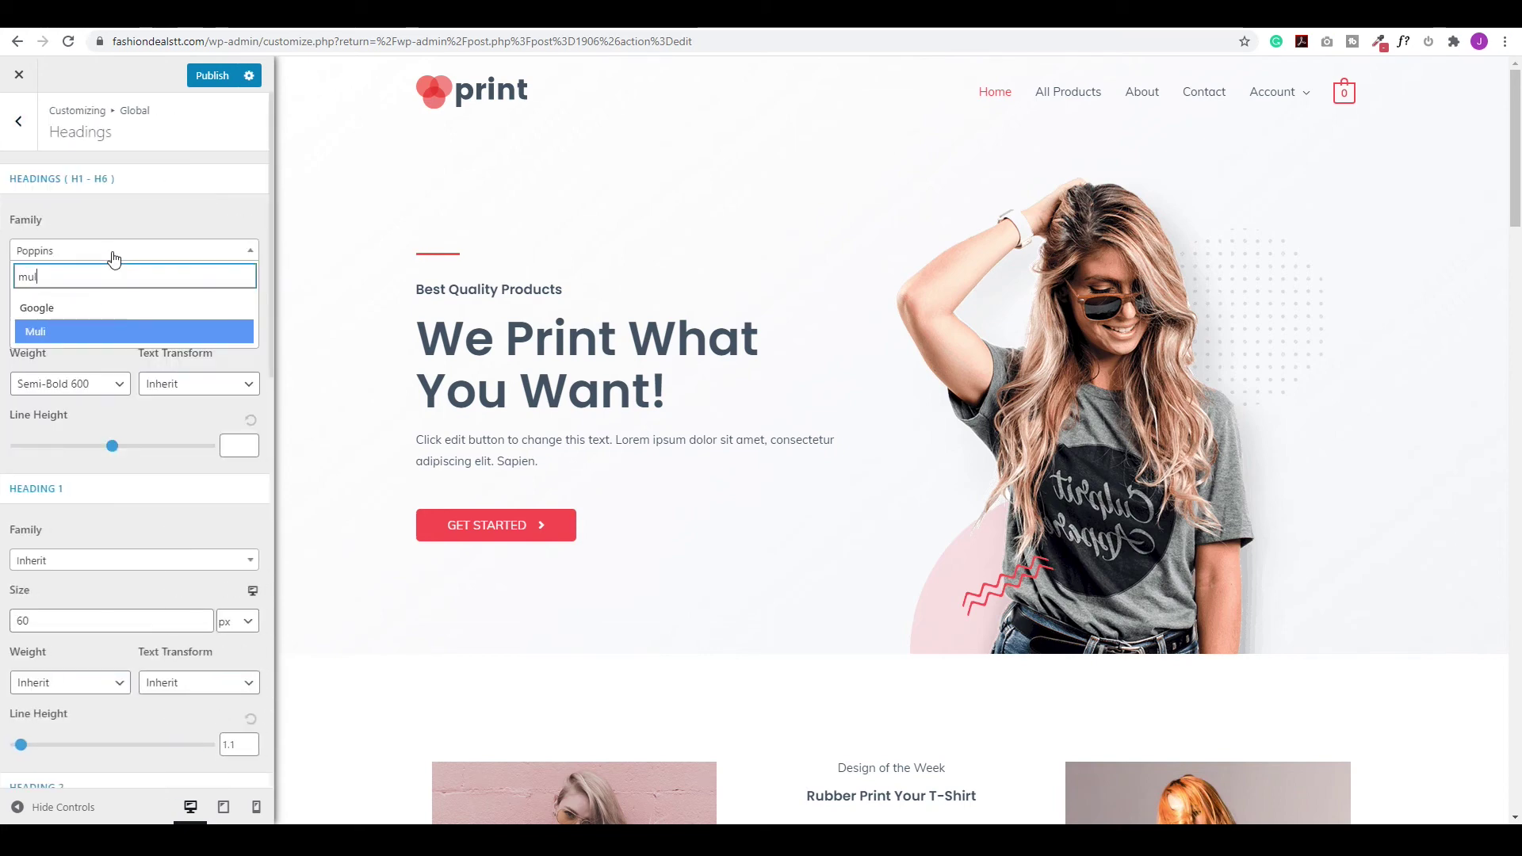
left_click(46, 336)
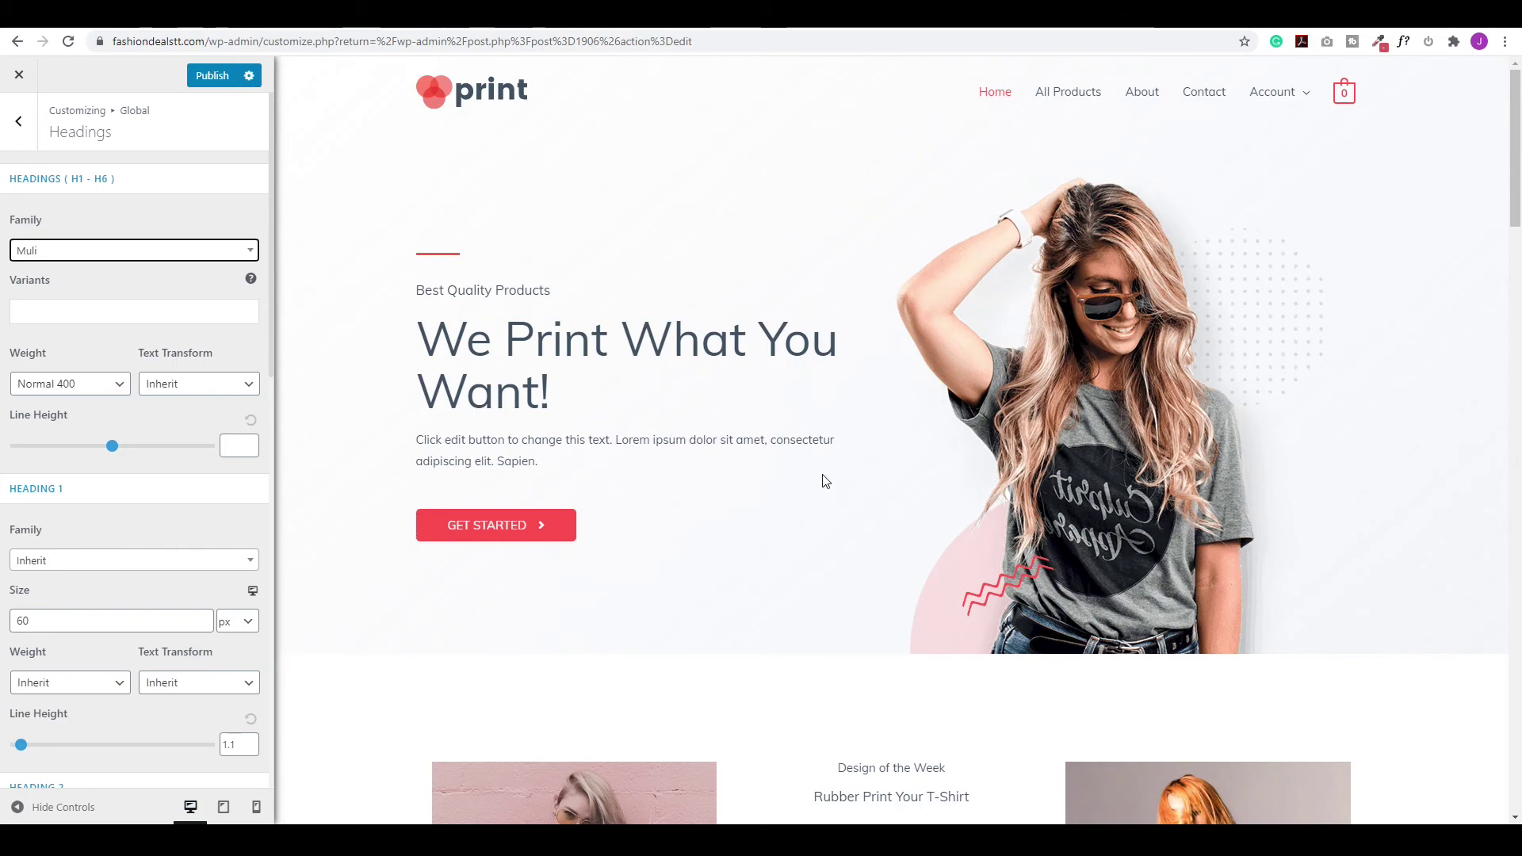
scroll(822, 479, "down", 4)
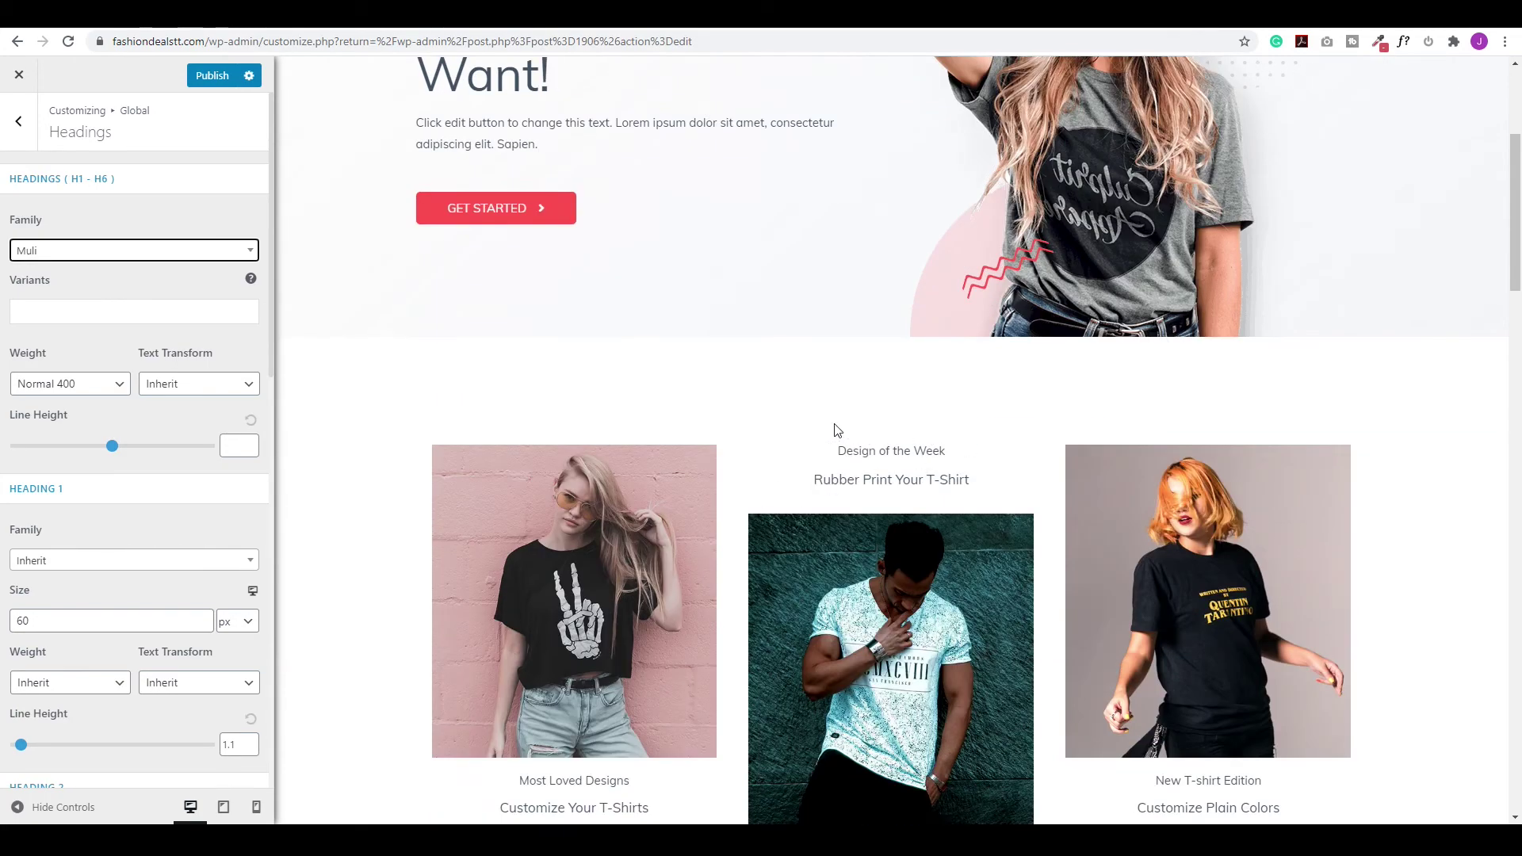
scroll(836, 421, "down", 3)
scroll(836, 421, "up", 7)
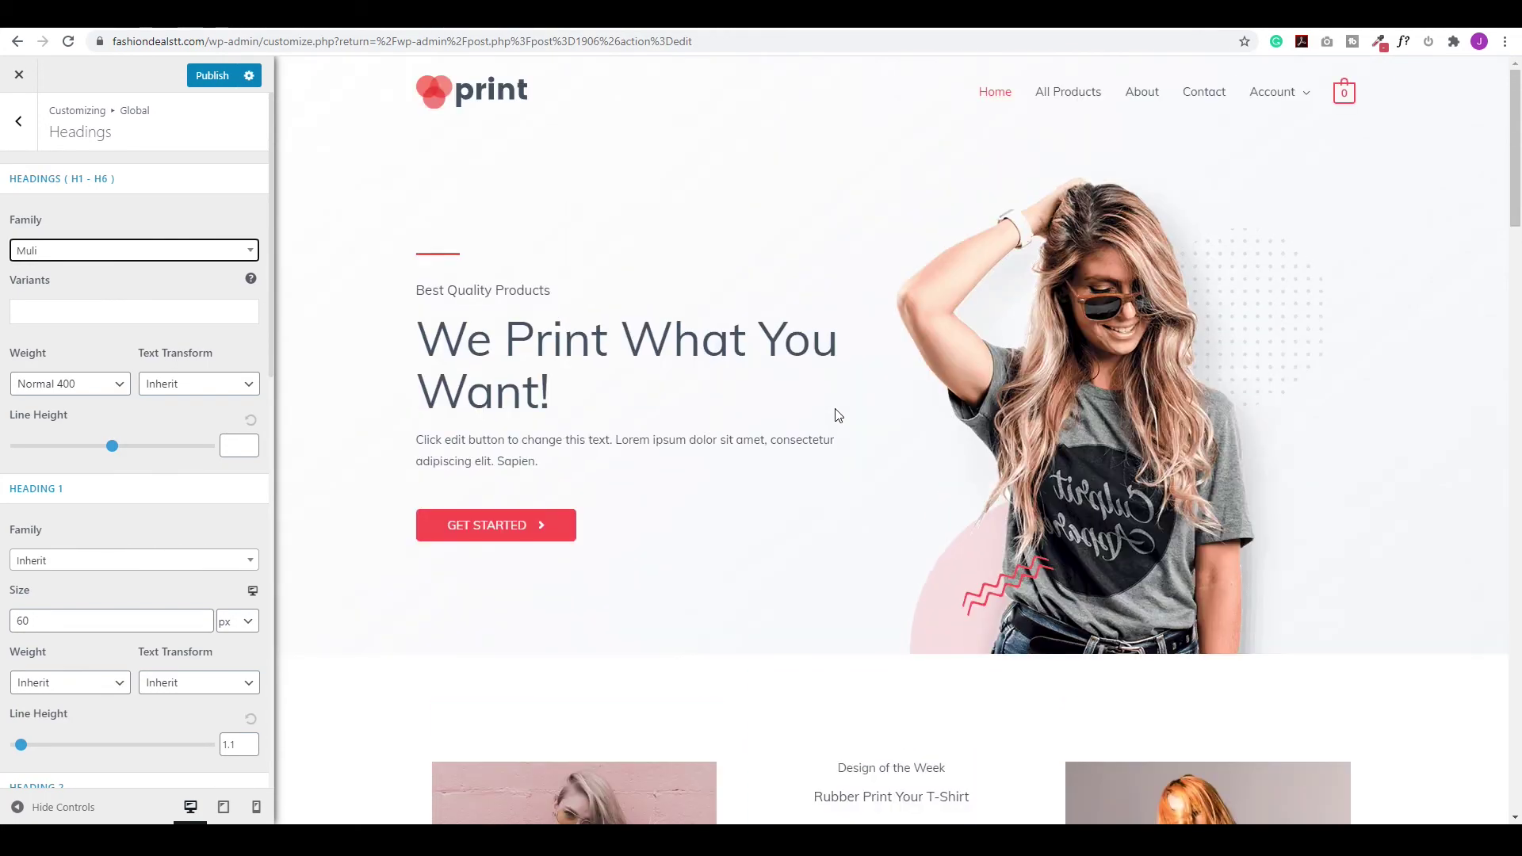
Set the Theme Color in the global base colors to #fbcdc0.
left_click(18, 120)
left_click(19, 121)
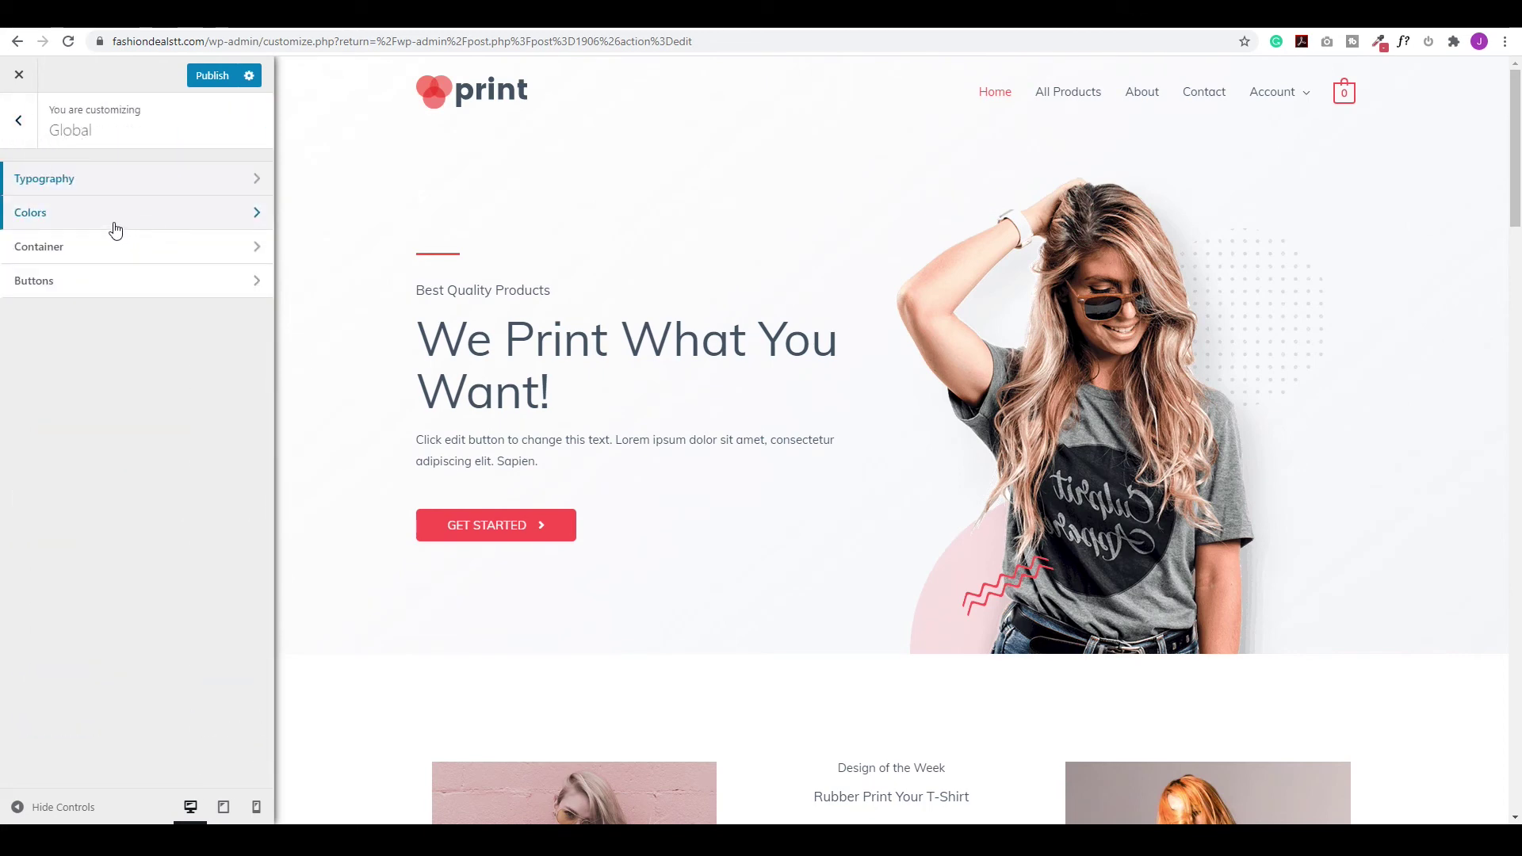
left_click(116, 229)
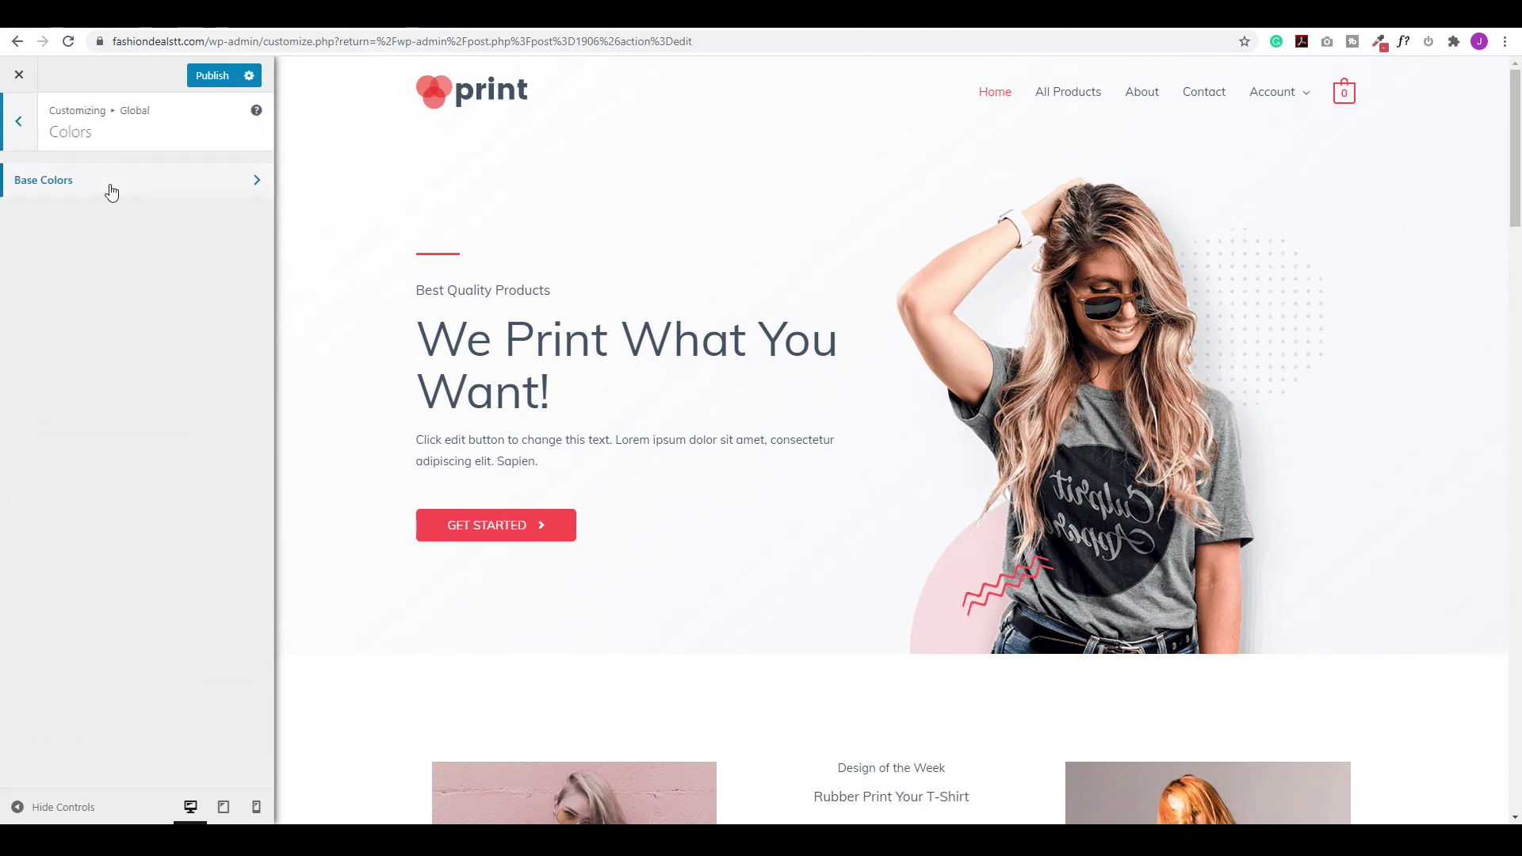
left_click(112, 191)
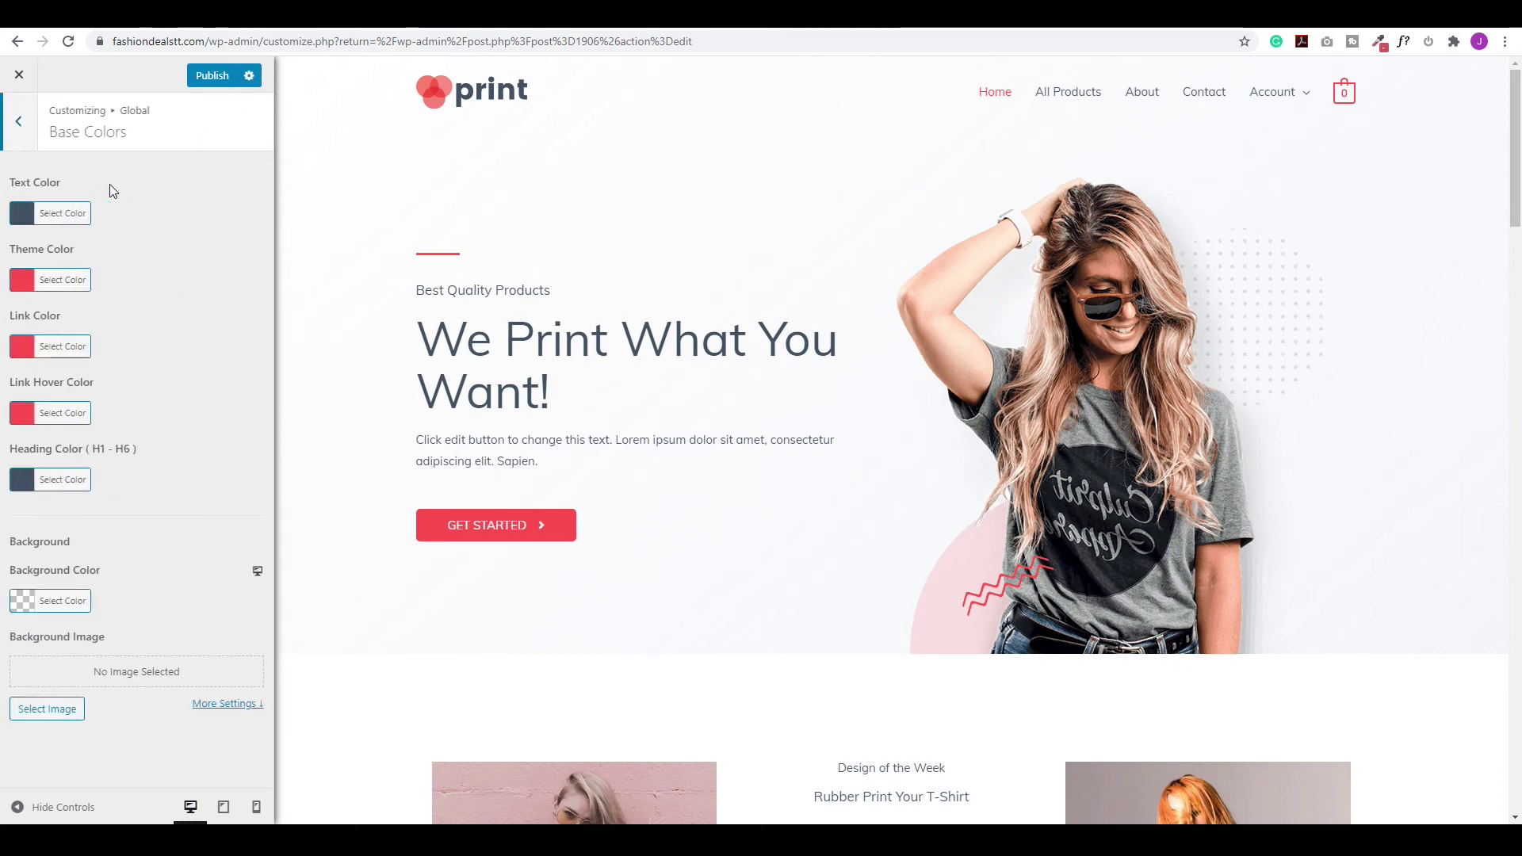
left_click(27, 283)
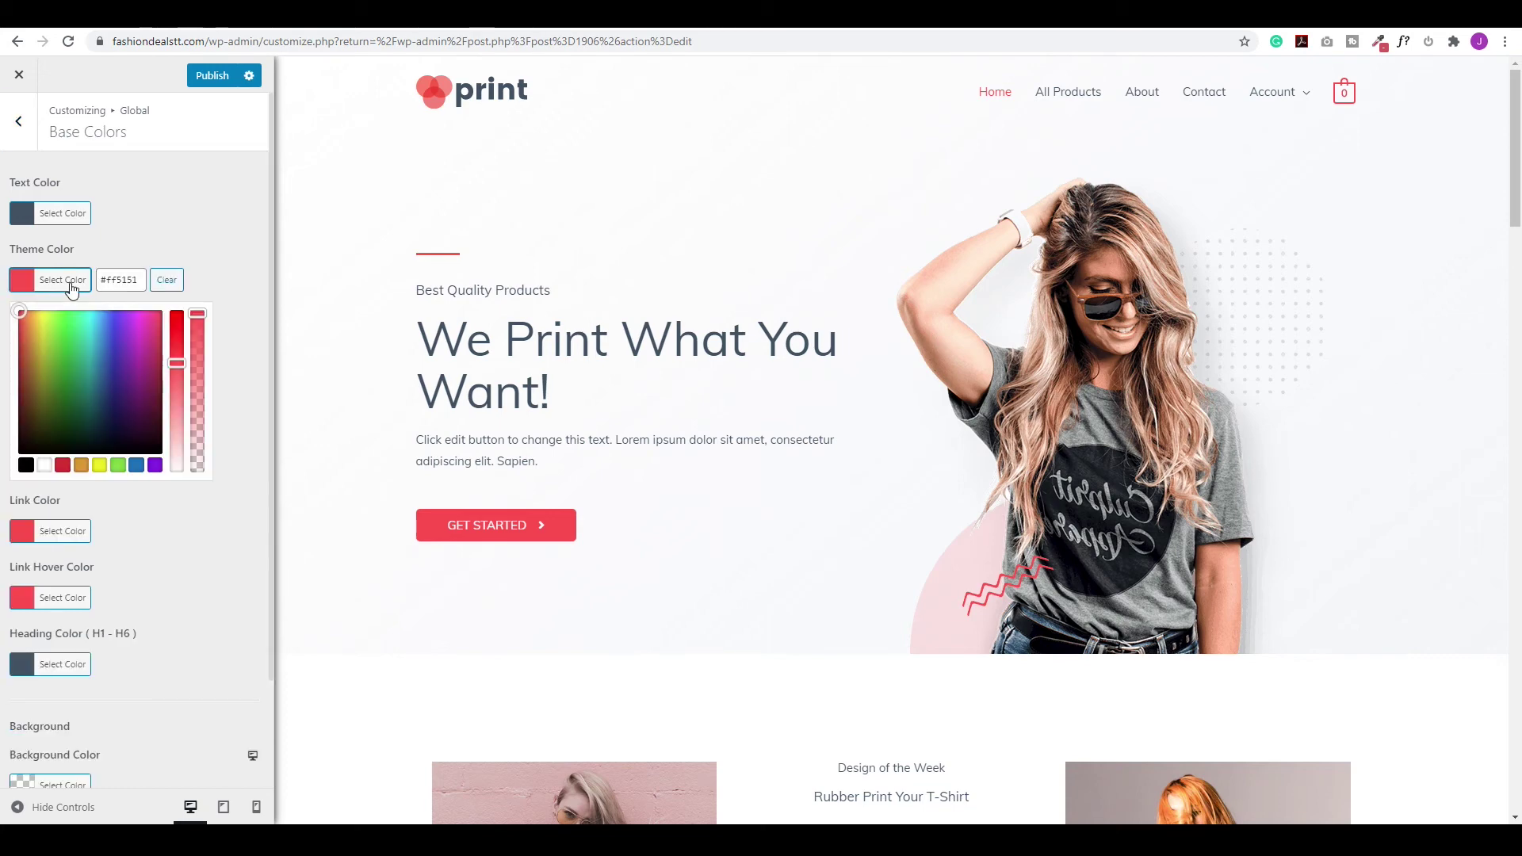
left_click(139, 277)
left_click_drag(107, 280, 159, 287)
type("fbcdcd")
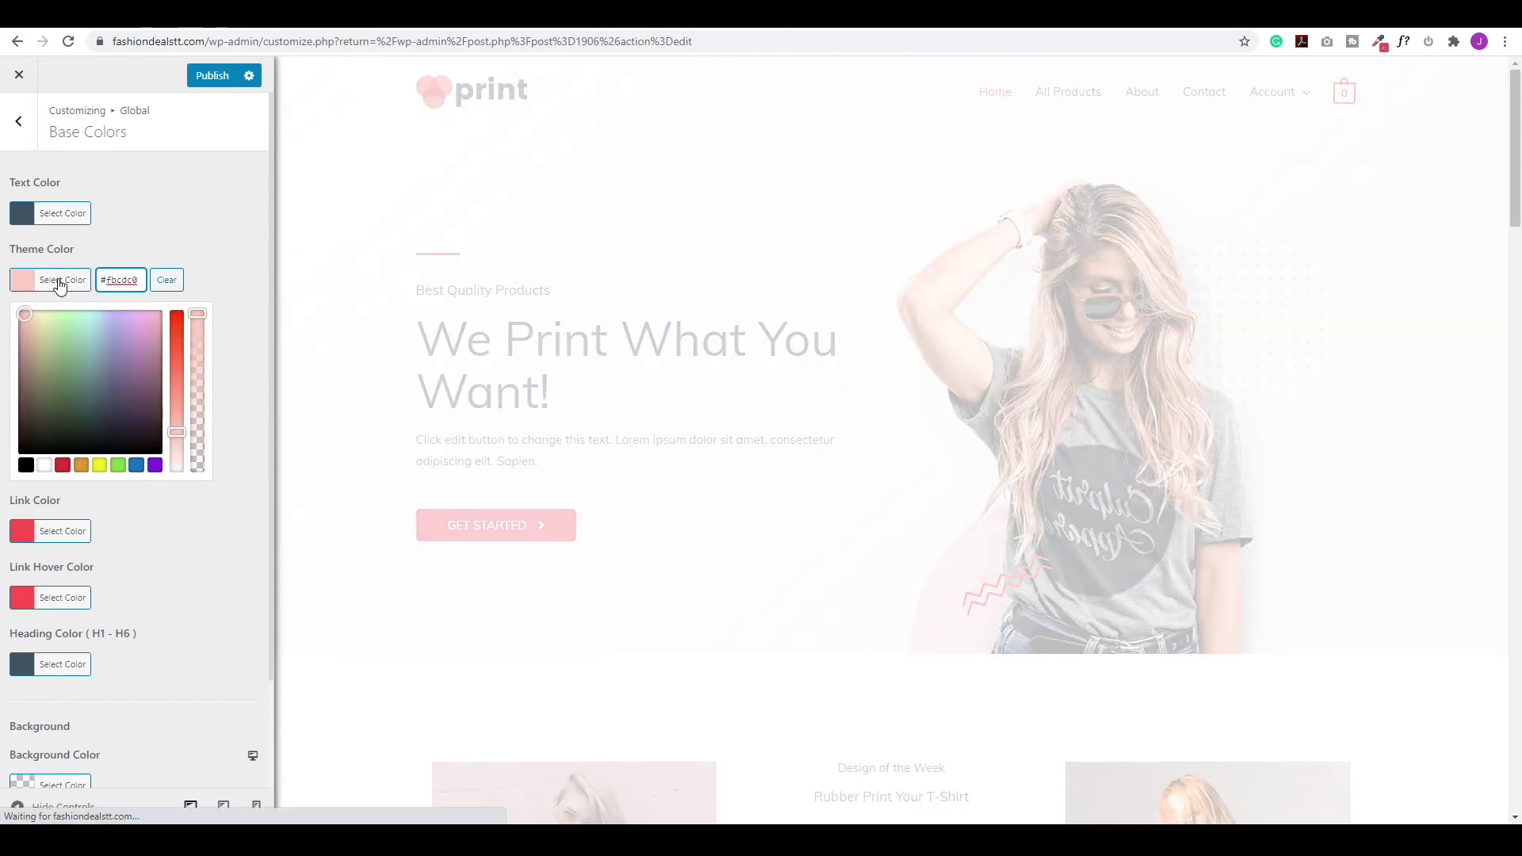
left_click(56, 282)
Set the Link Color and Link Hover Color to the same #fbcdc0 and publish the customizer changes.
left_click(24, 350)
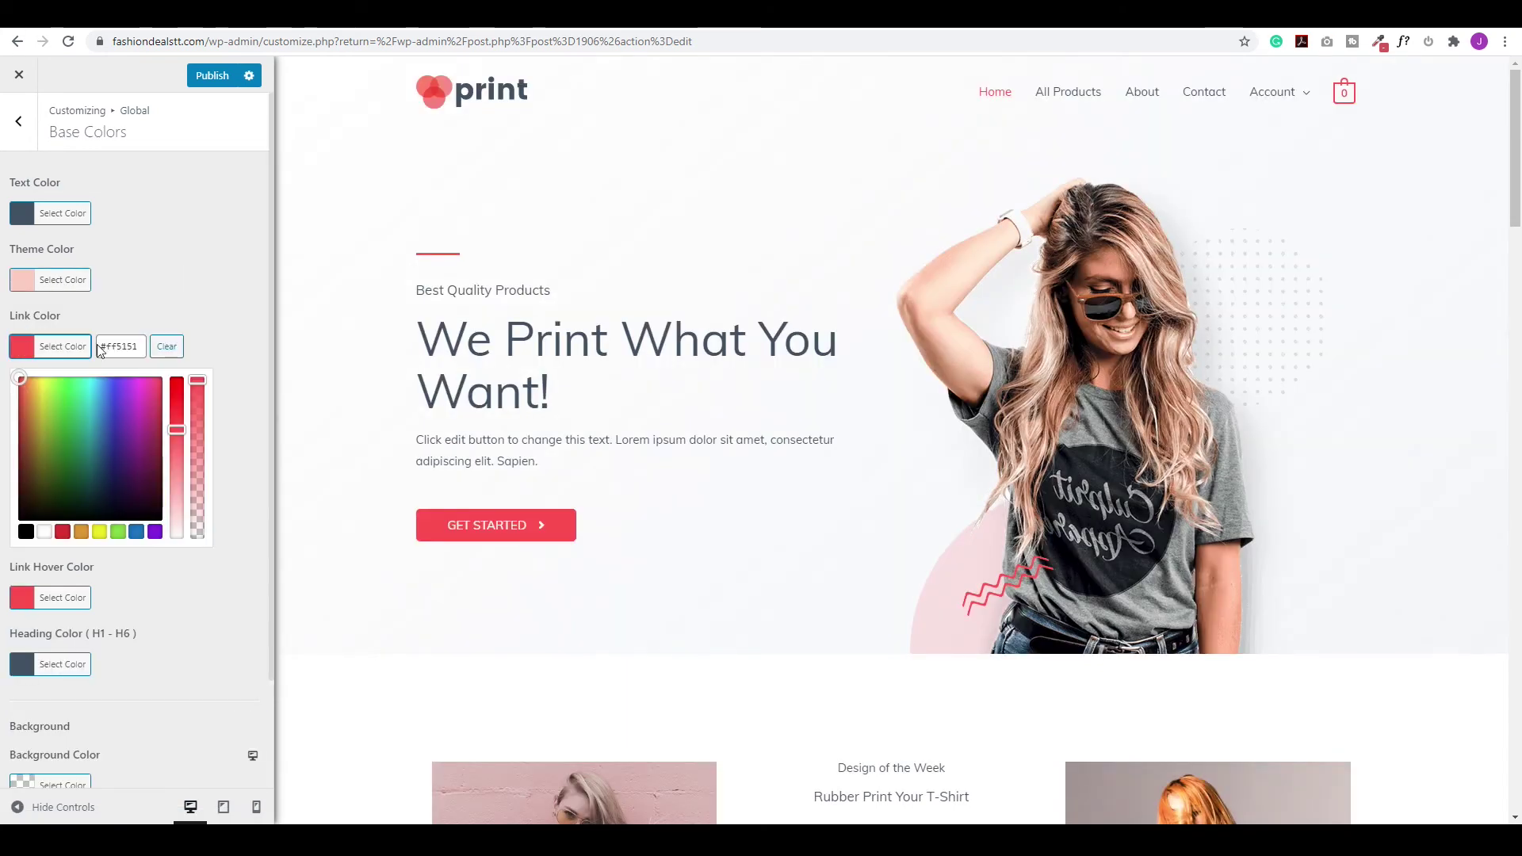
double_click(108, 346)
type("fbcdcd")
left_click(24, 346)
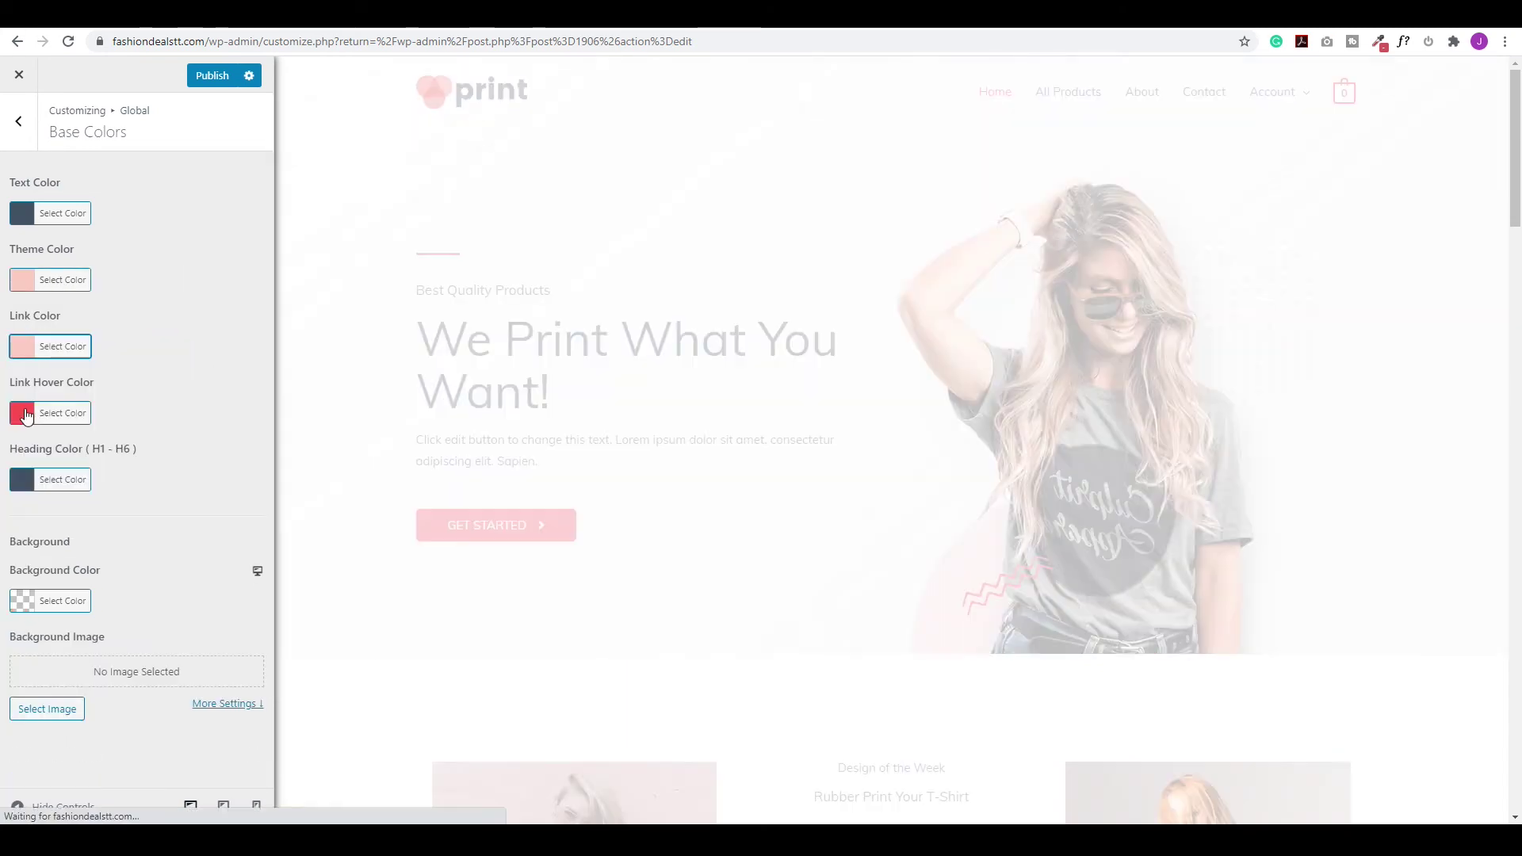
left_click(23, 413)
double_click(119, 413)
key("ctrl+v")
left_click(163, 332)
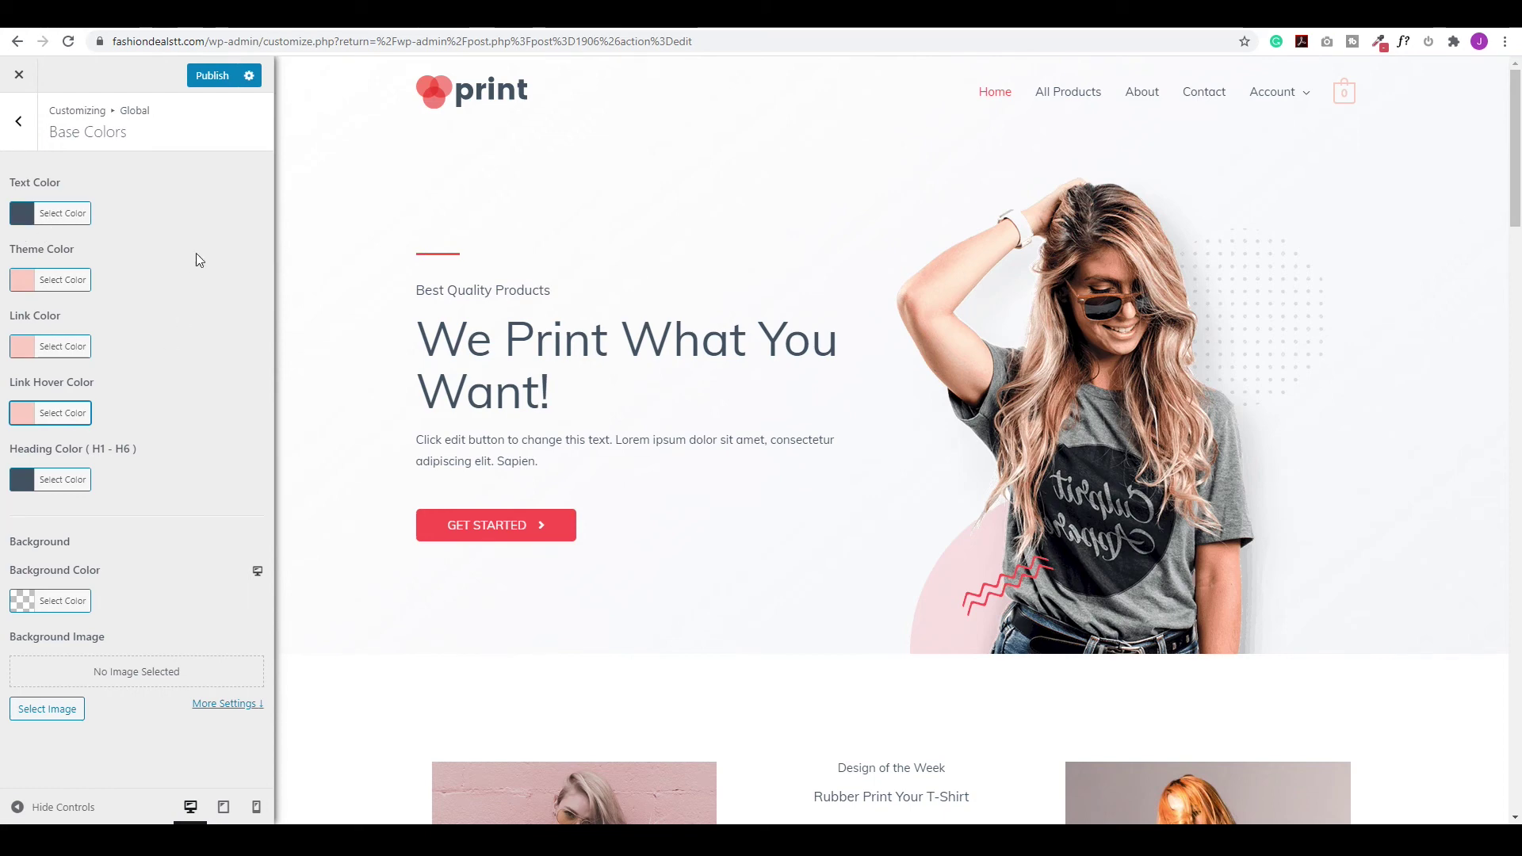
left_click(212, 76)
mouse_move(1339, 102)
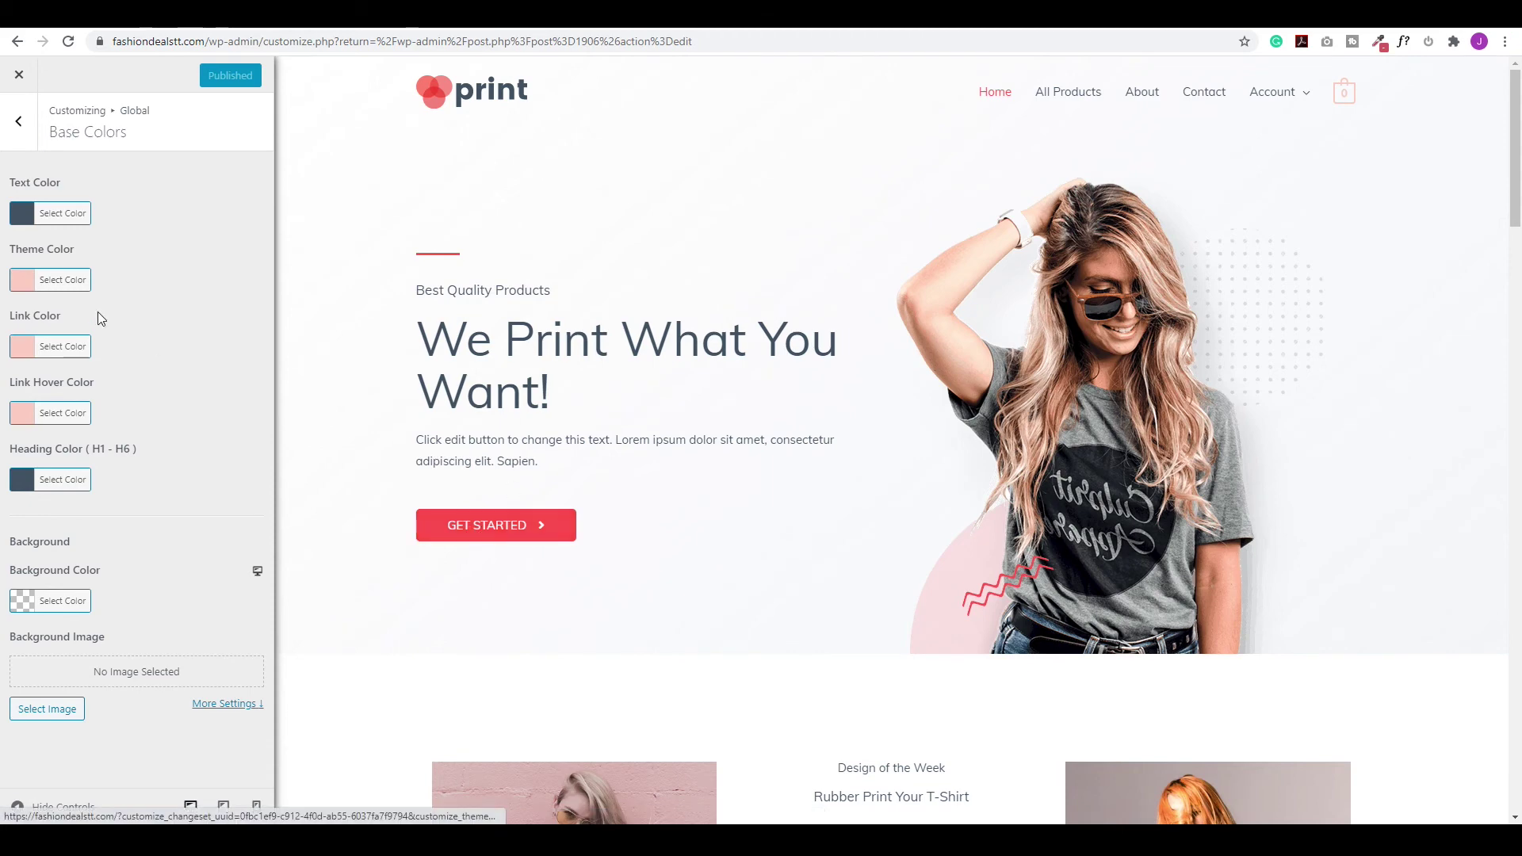
Set the normal background color of the global buttons to the same light pink, #fbcdc0.
left_click(19, 123)
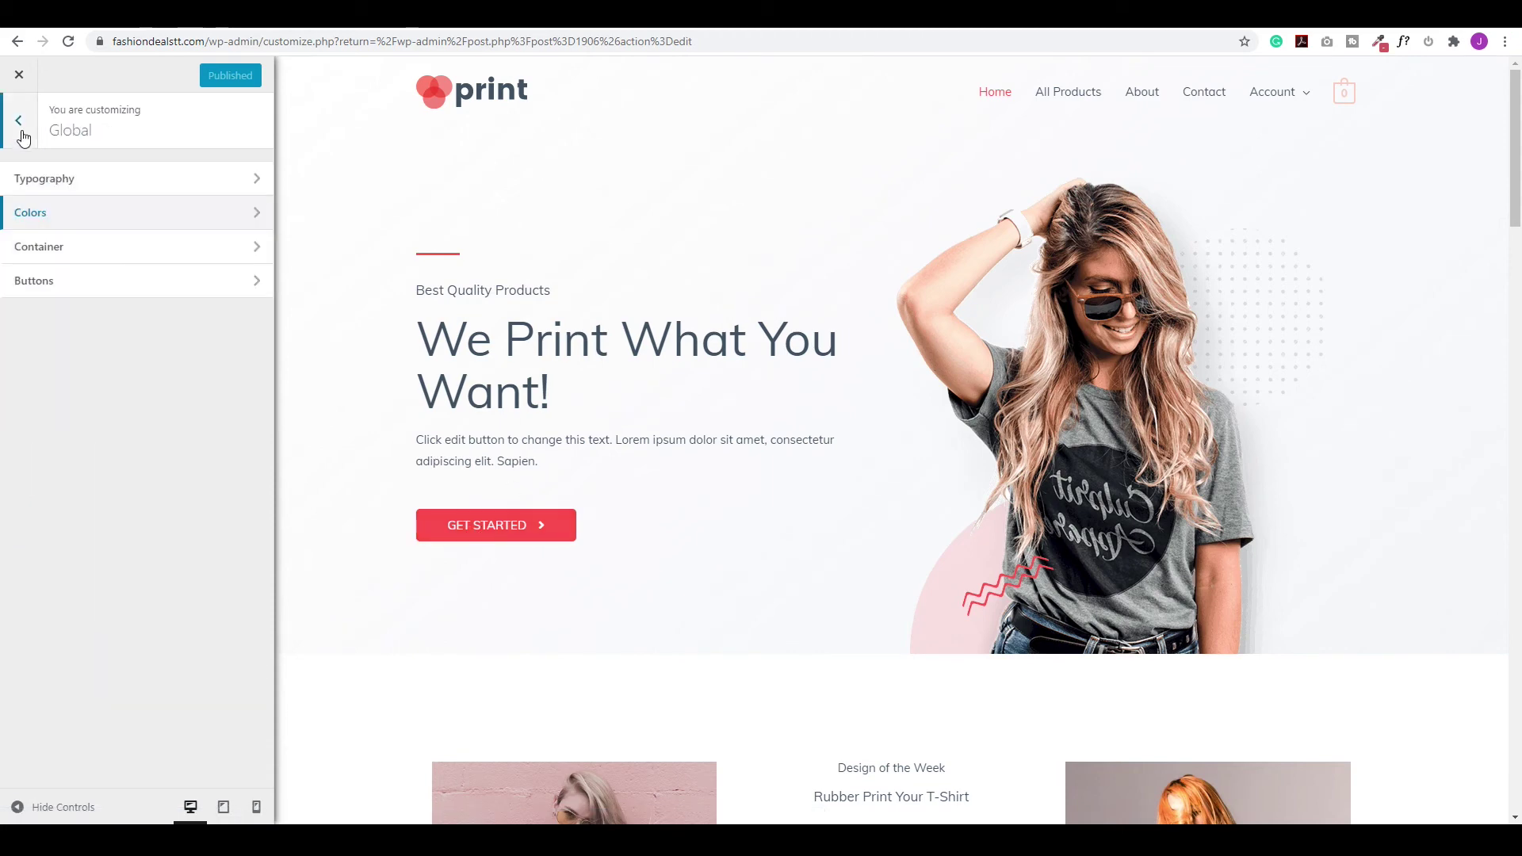
left_click(58, 288)
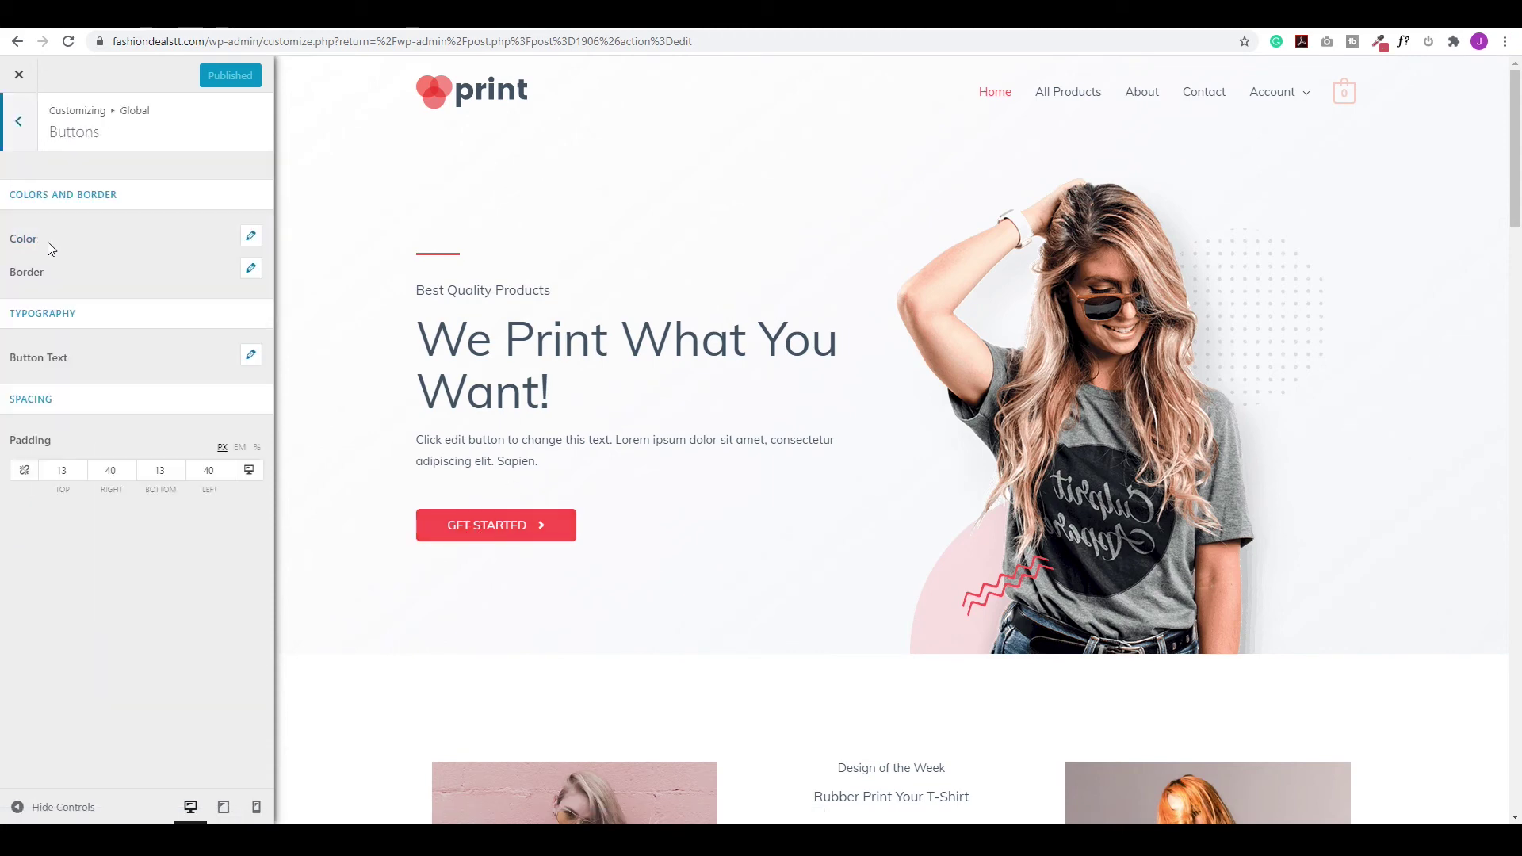
left_click(251, 242)
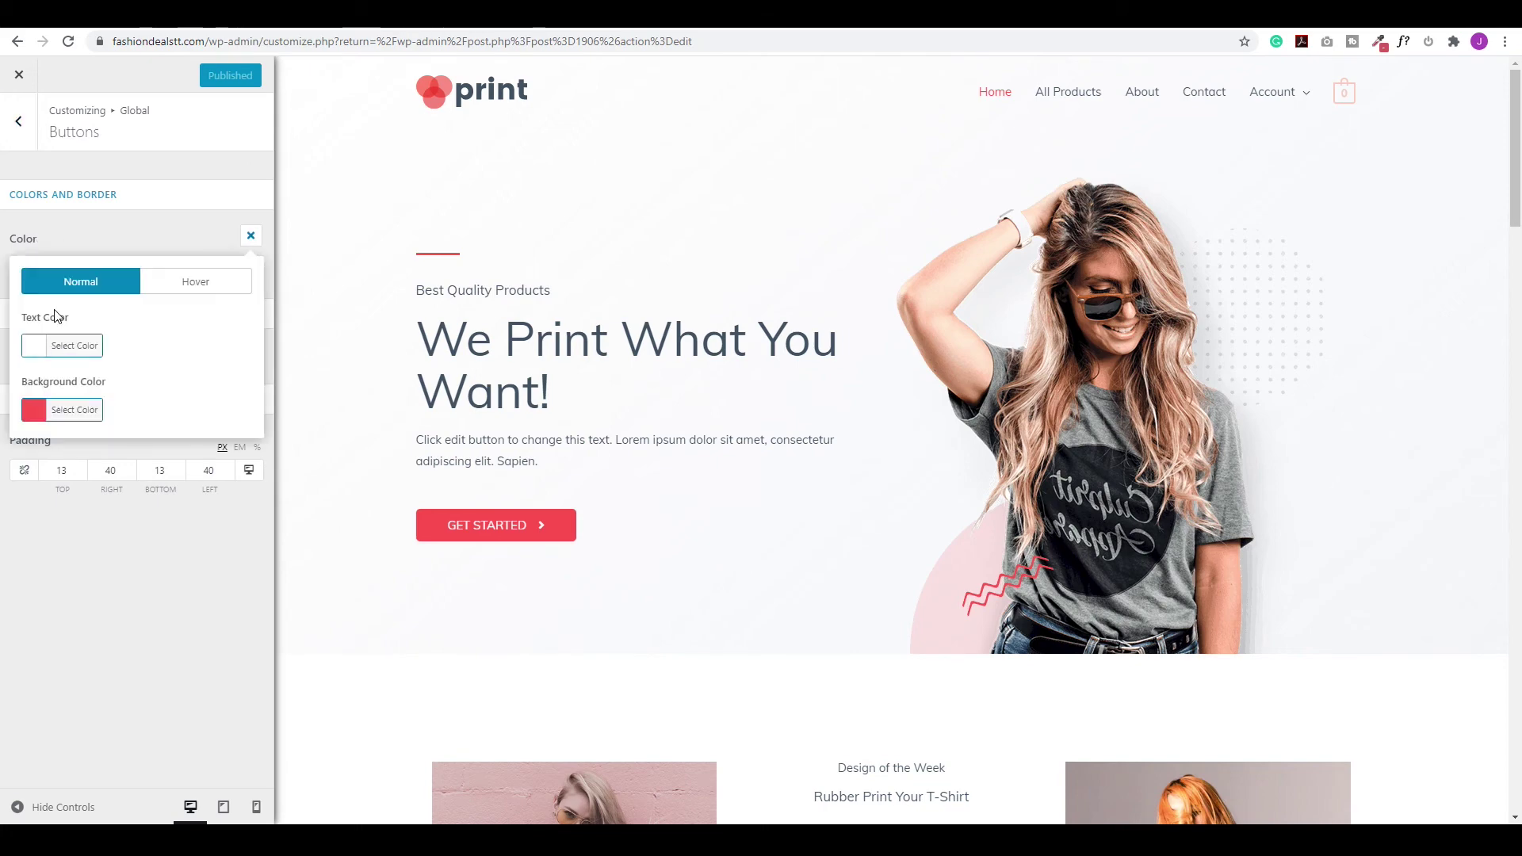
left_click(34, 413)
triple_click(145, 409)
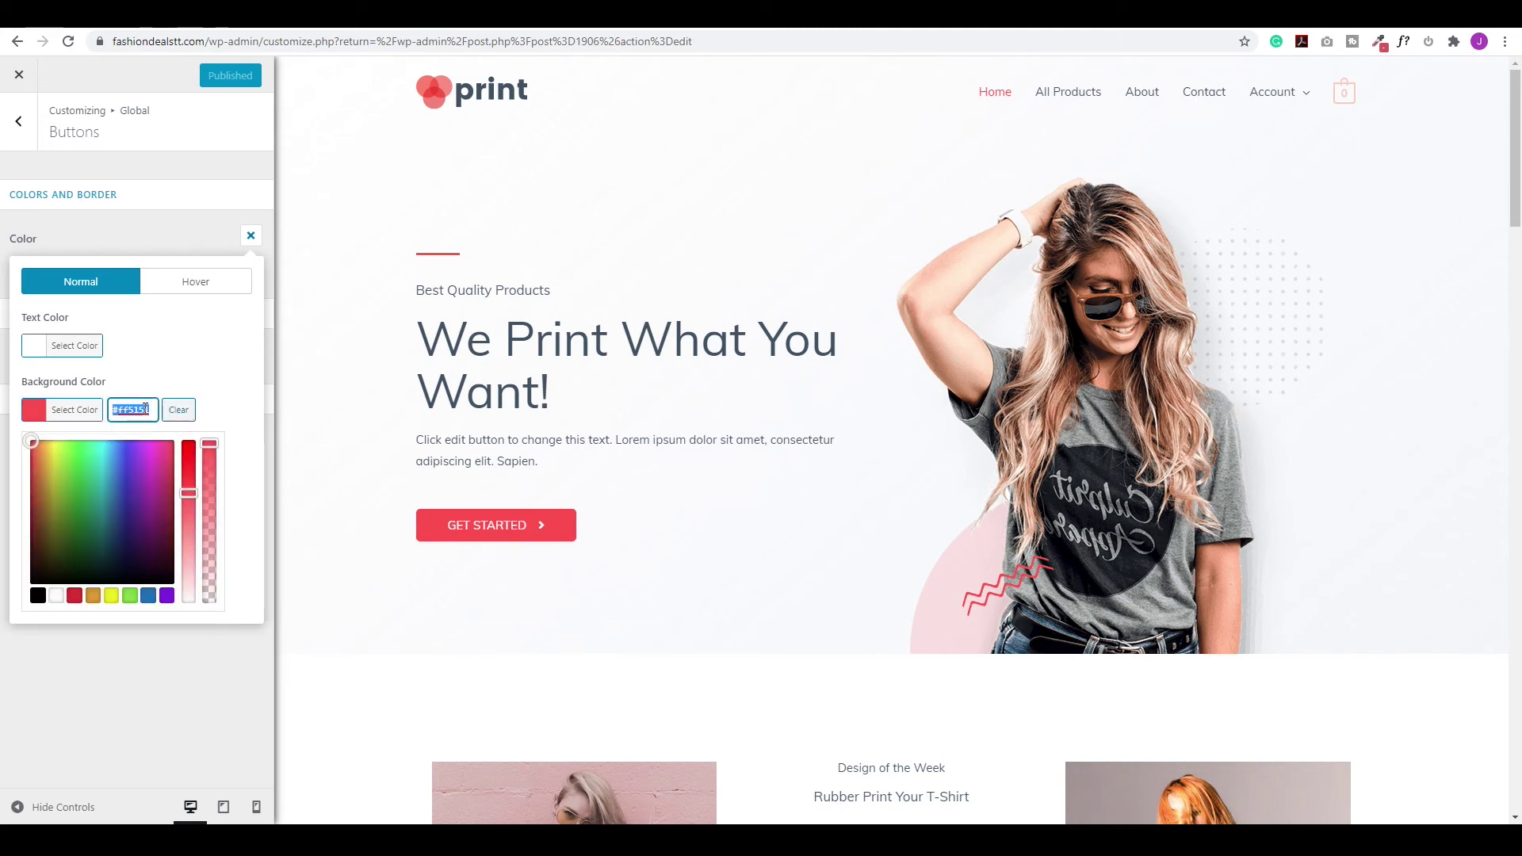
key("ctrl+v")
left_click(44, 410)
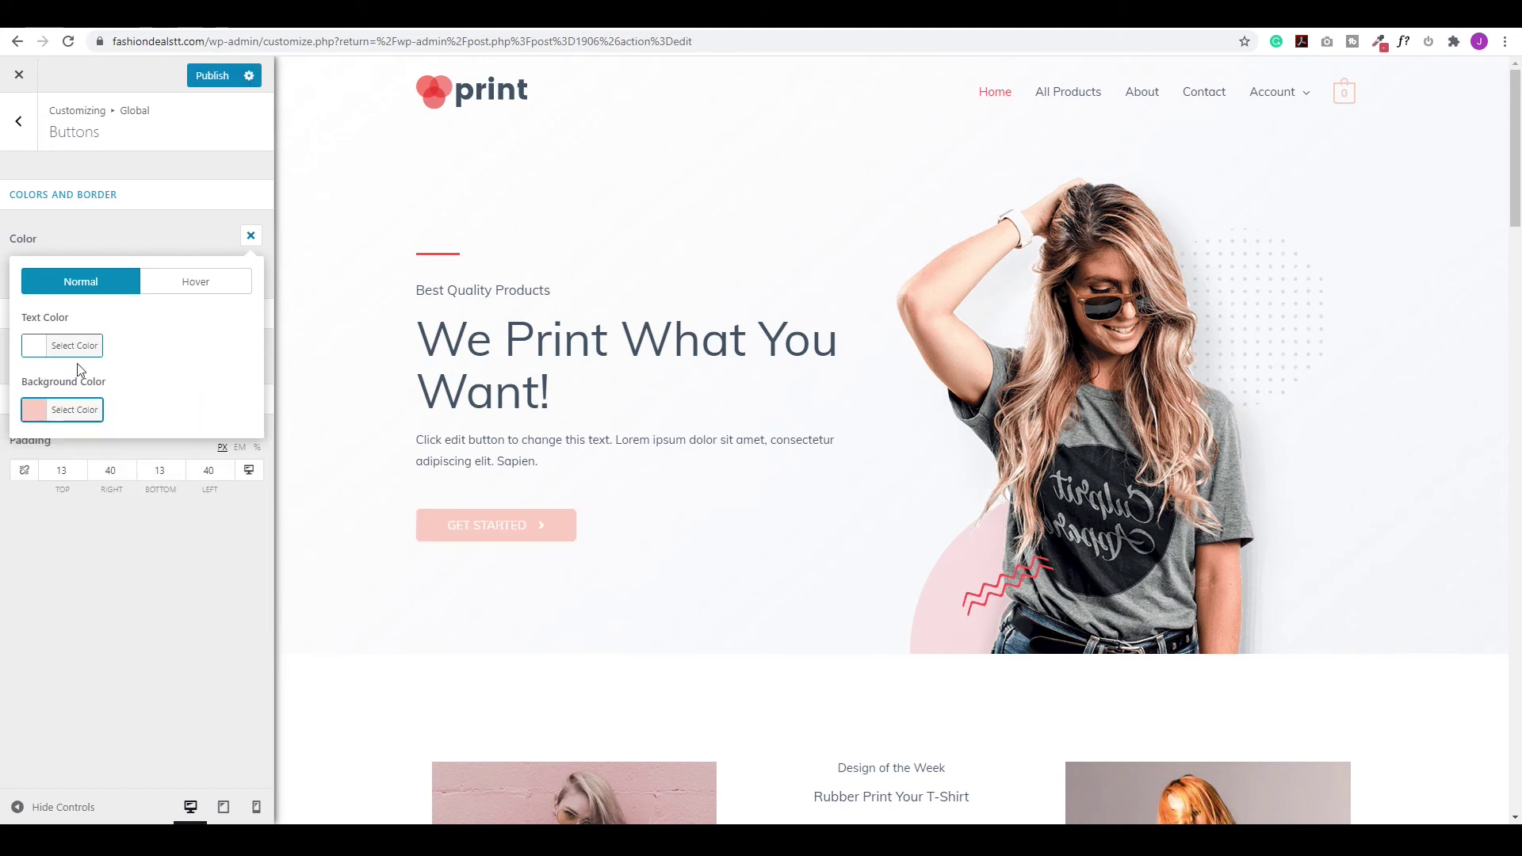
Set the hover background color of the global buttons to the same light pink, #fbcdc0.
left_click(188, 287)
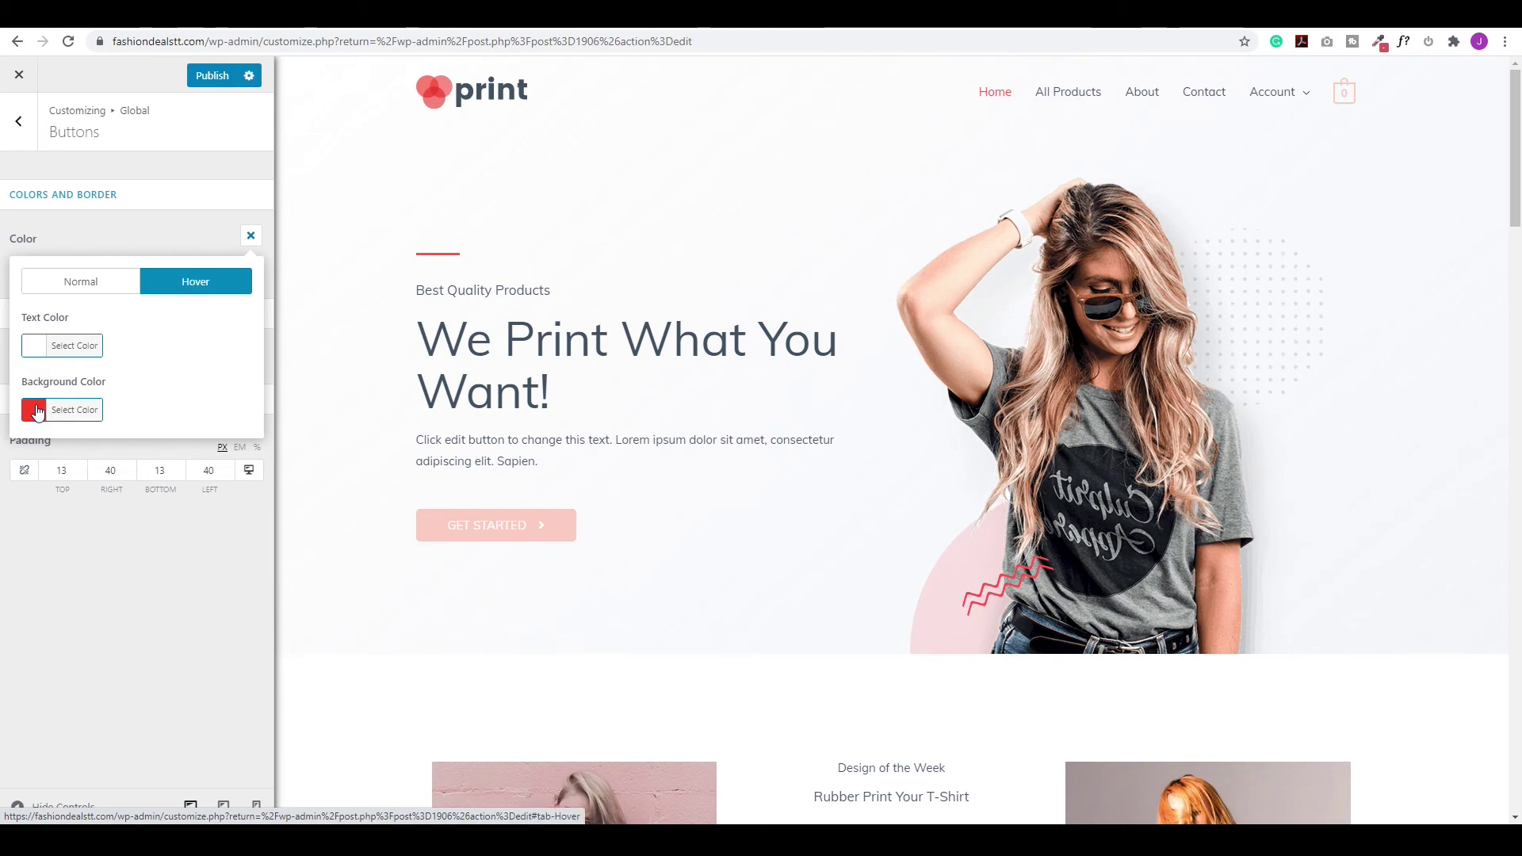
left_click(38, 412)
triple_click(139, 409)
key("ctrl+v")
left_click(158, 369)
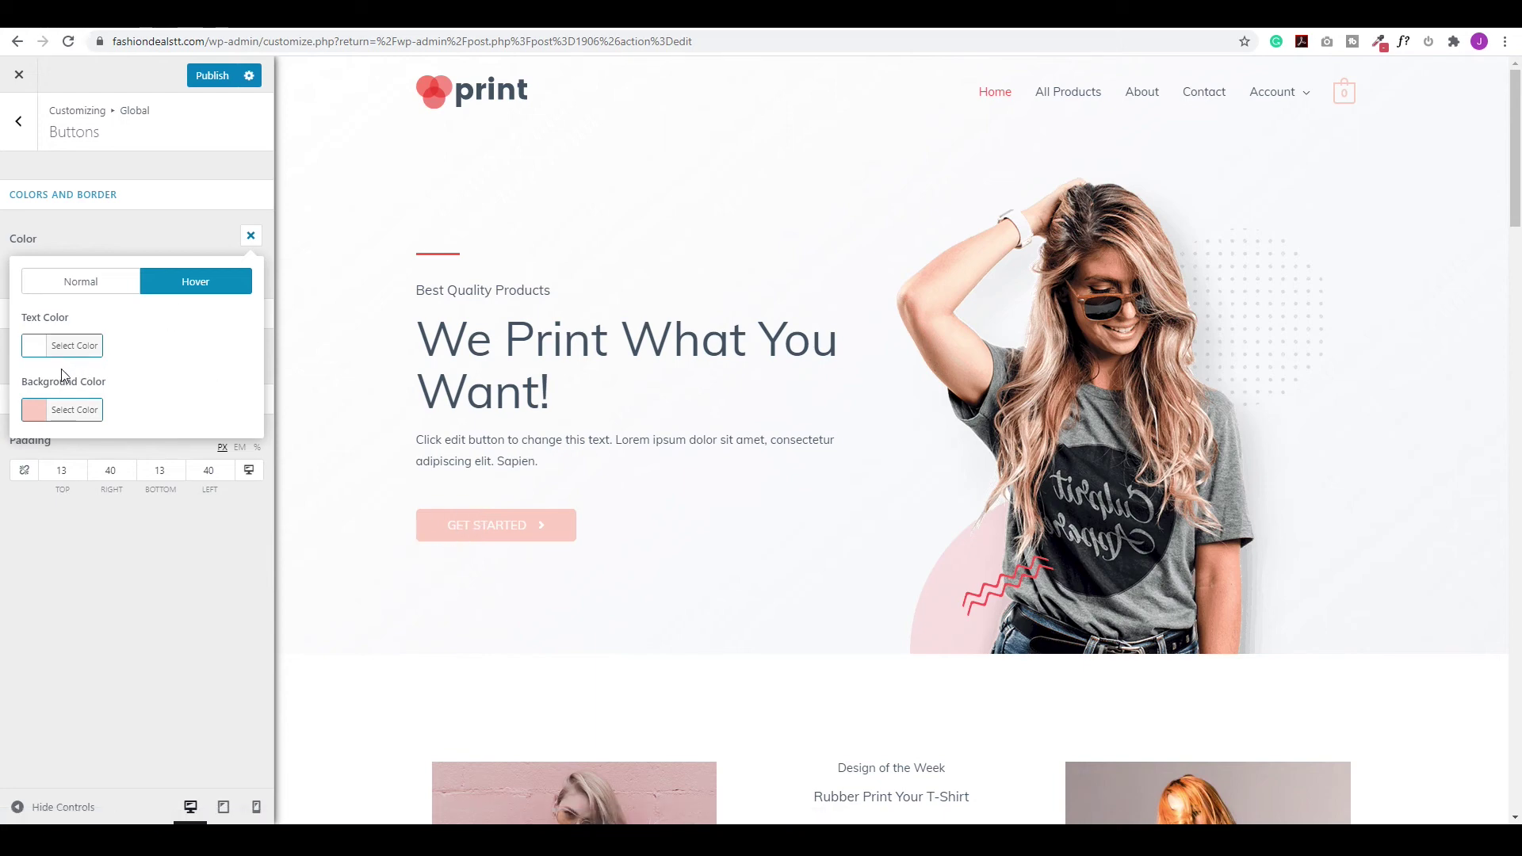
Set the hover text color of the global buttons to #525050 and close the button color settings.
left_click(30, 348)
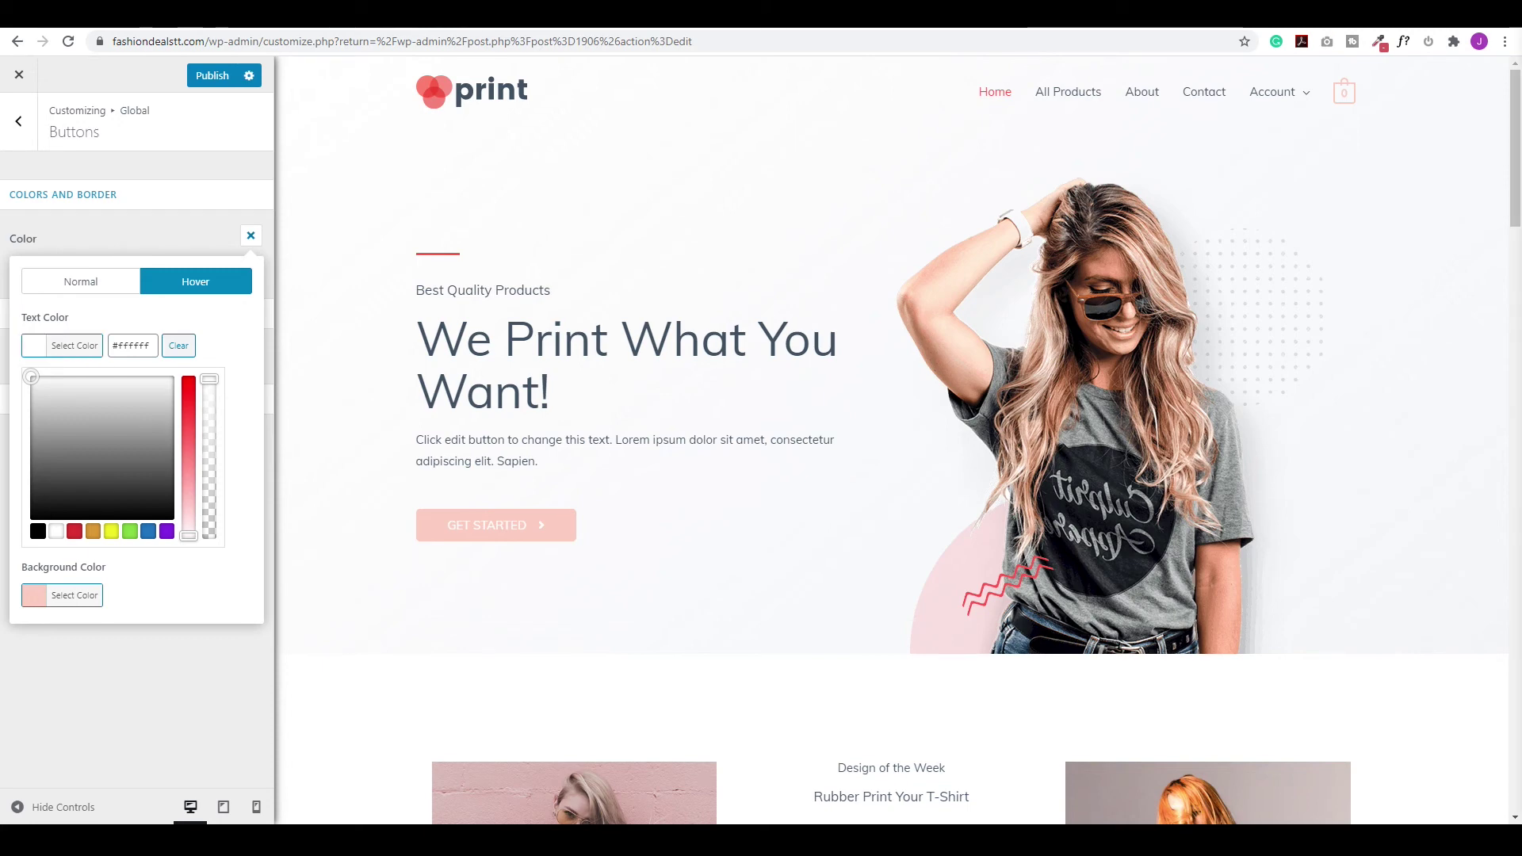
triple_click(149, 354)
type("#525050")
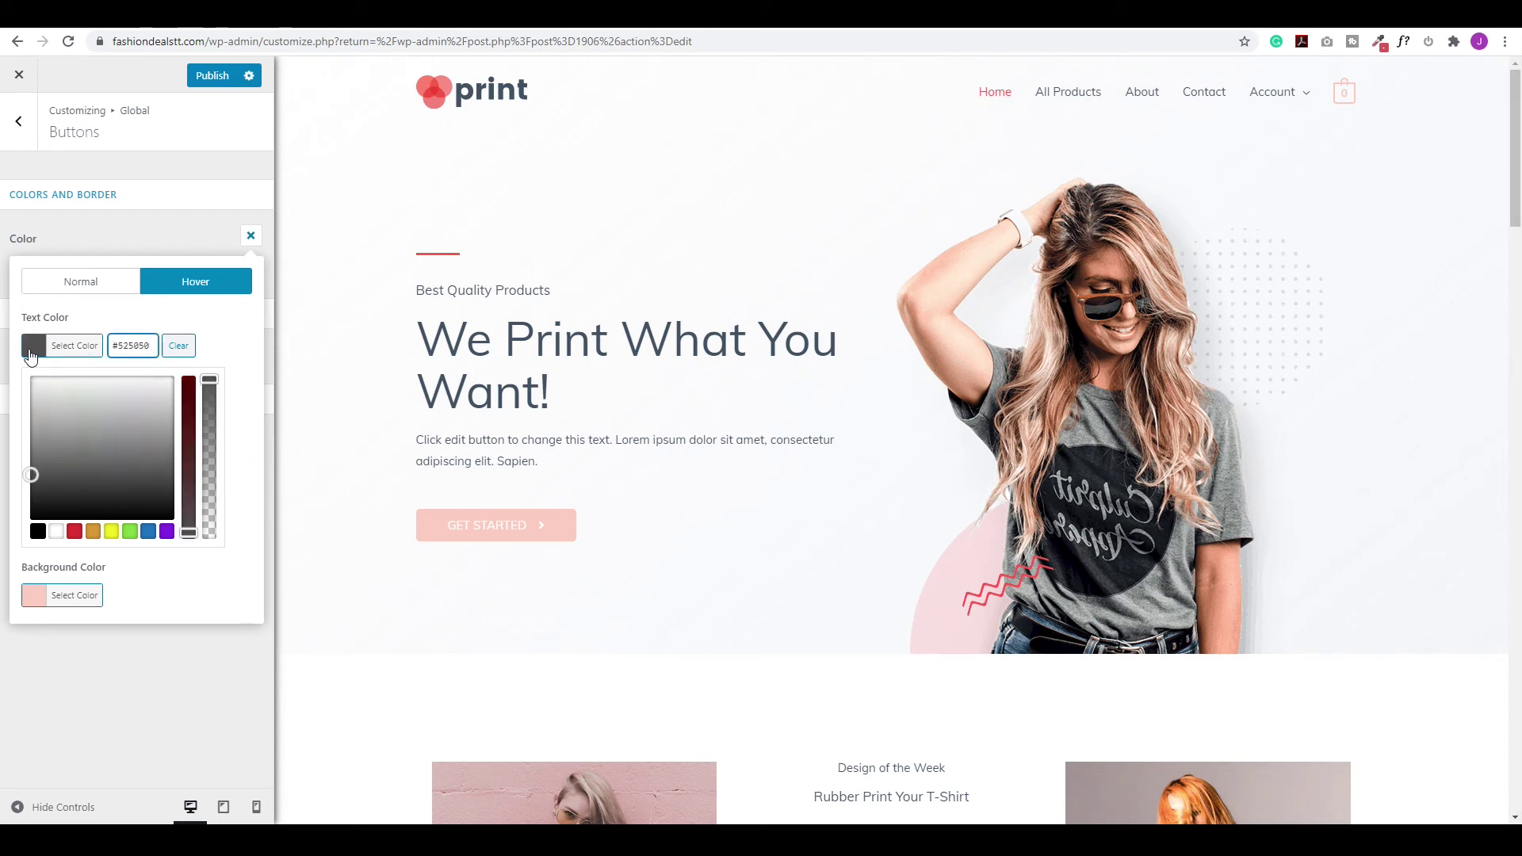
left_click(95, 355)
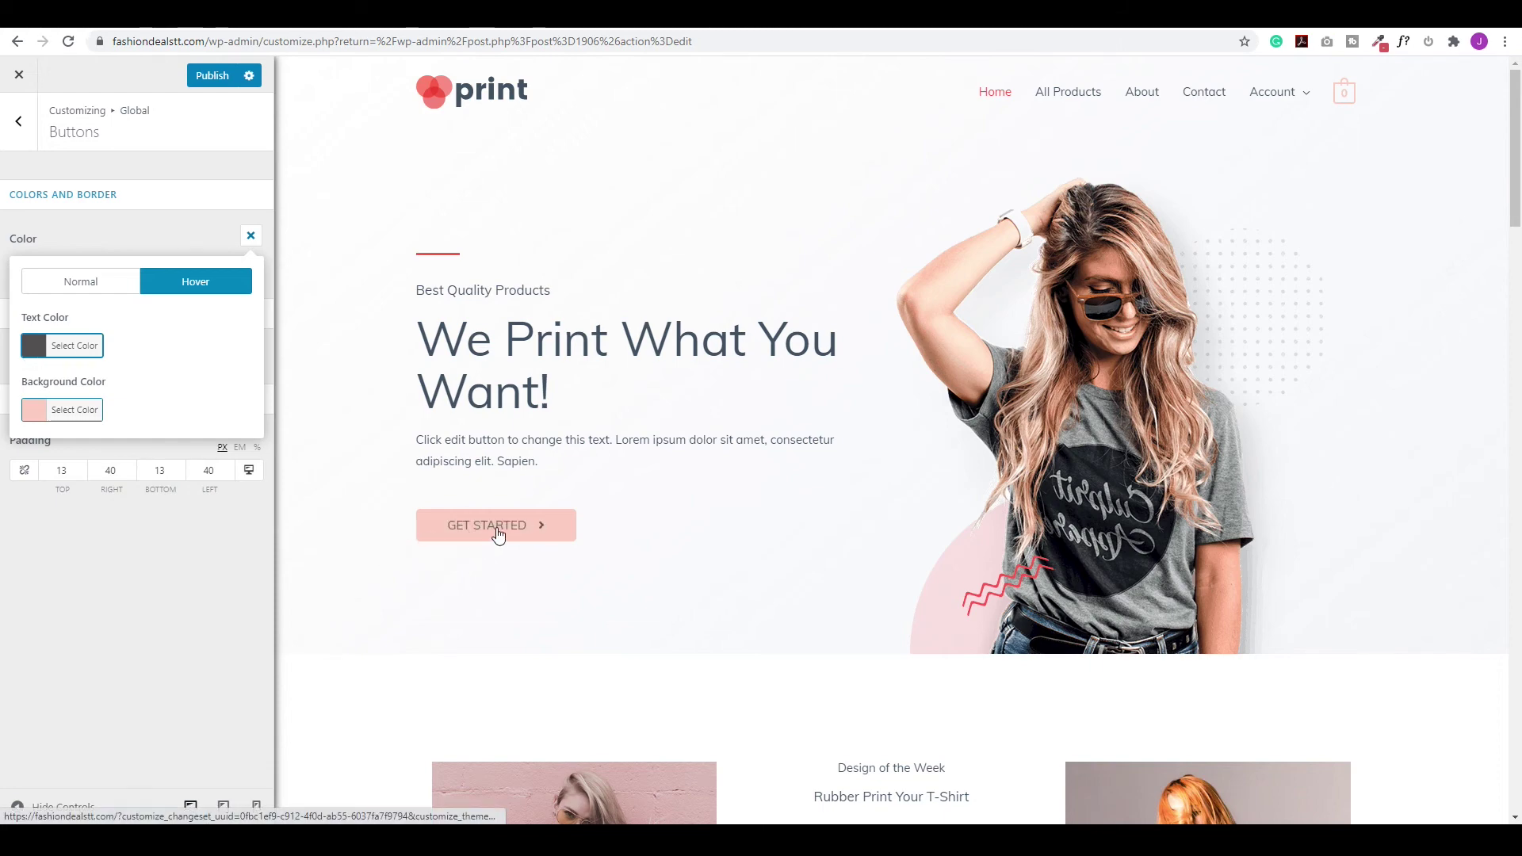
left_click(250, 237)
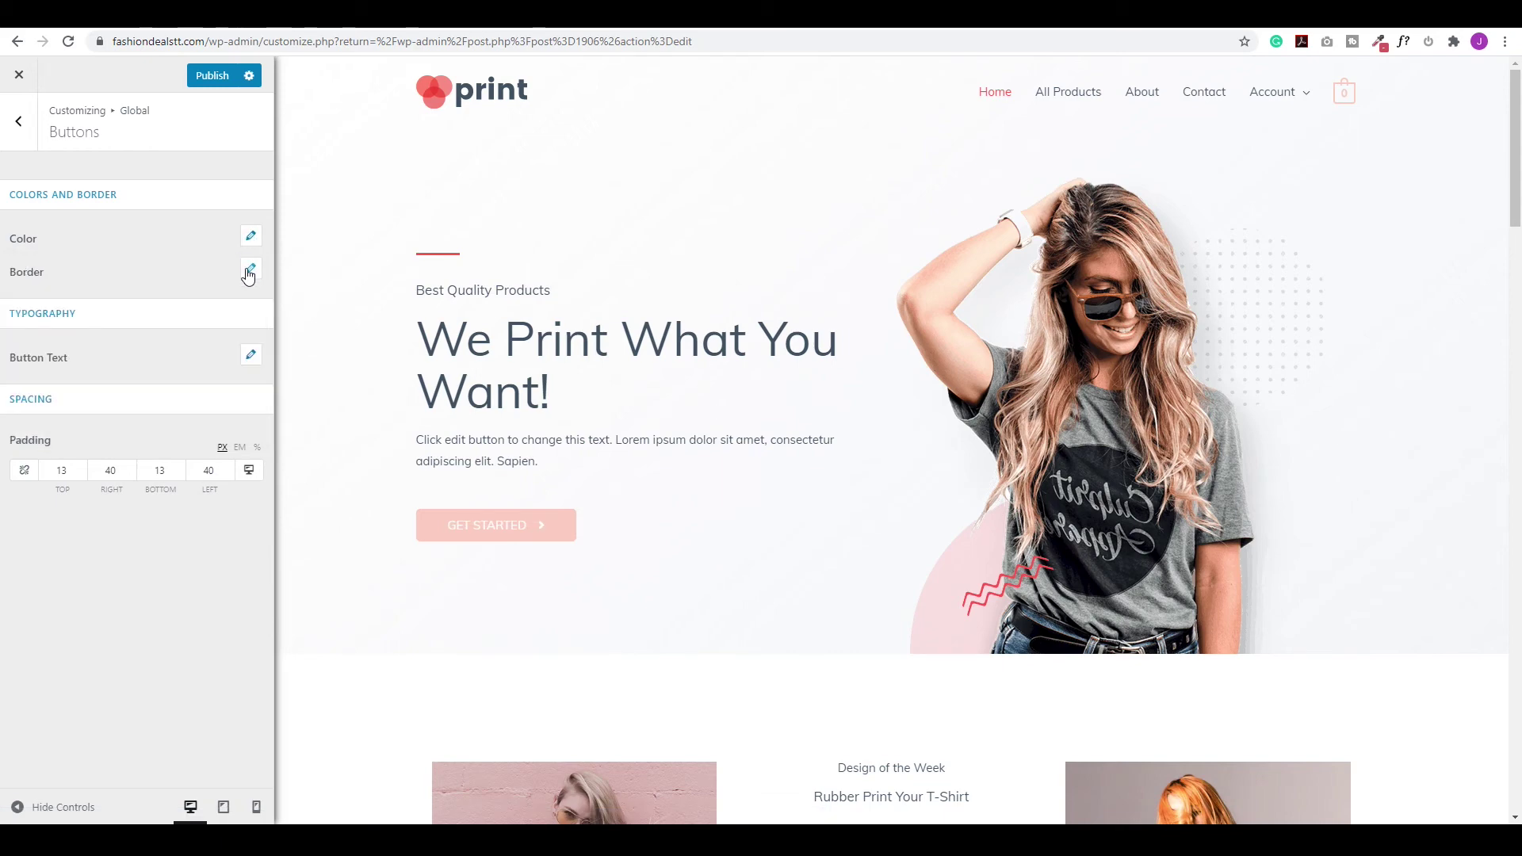
Review the typography options for the global button text and leave the button settings.
left_click(250, 357)
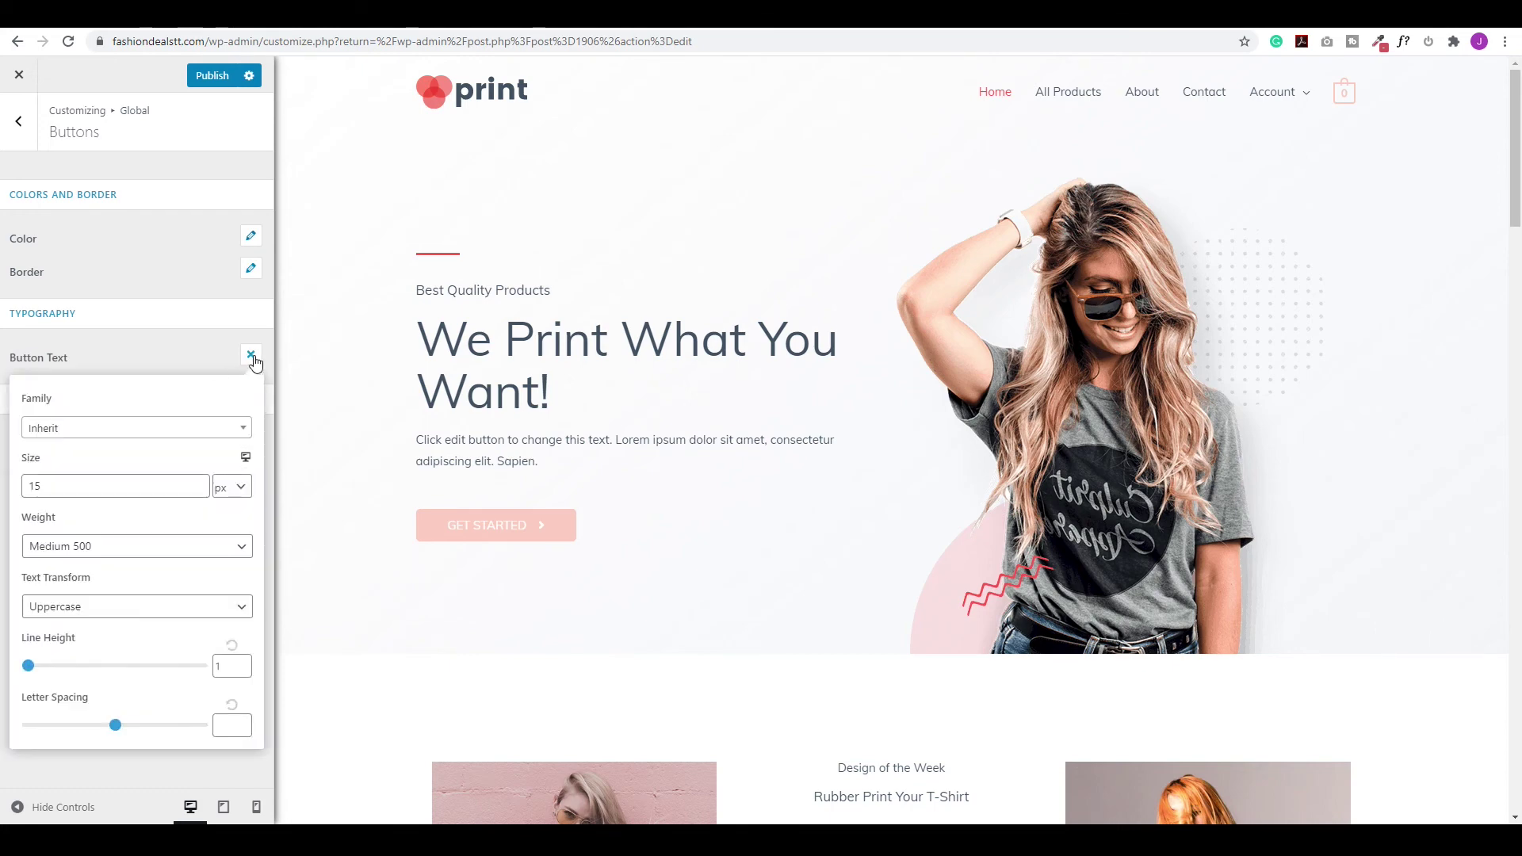
left_click(252, 358)
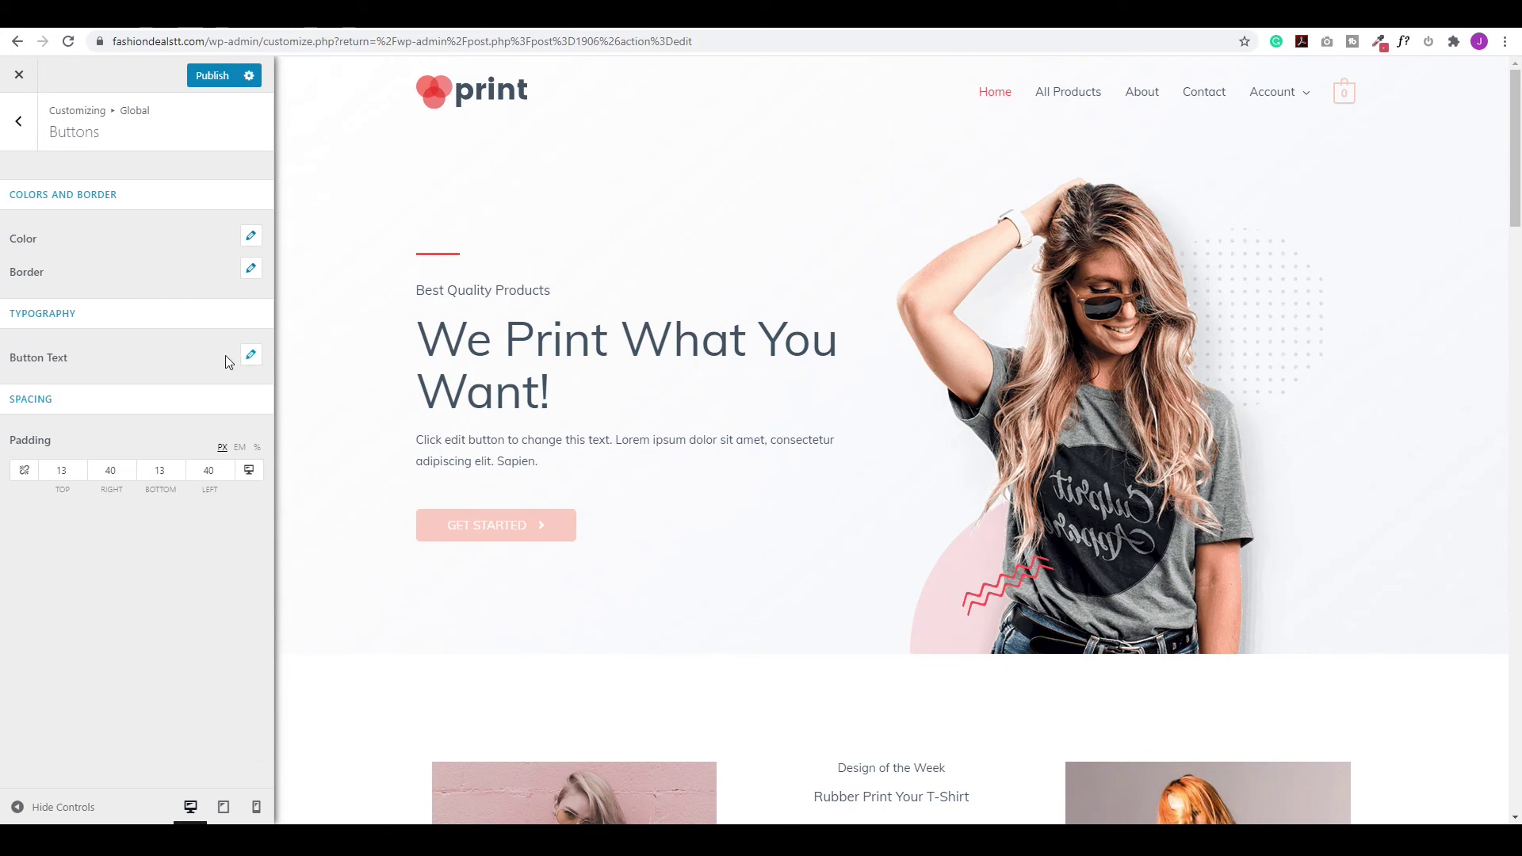
left_click(18, 122)
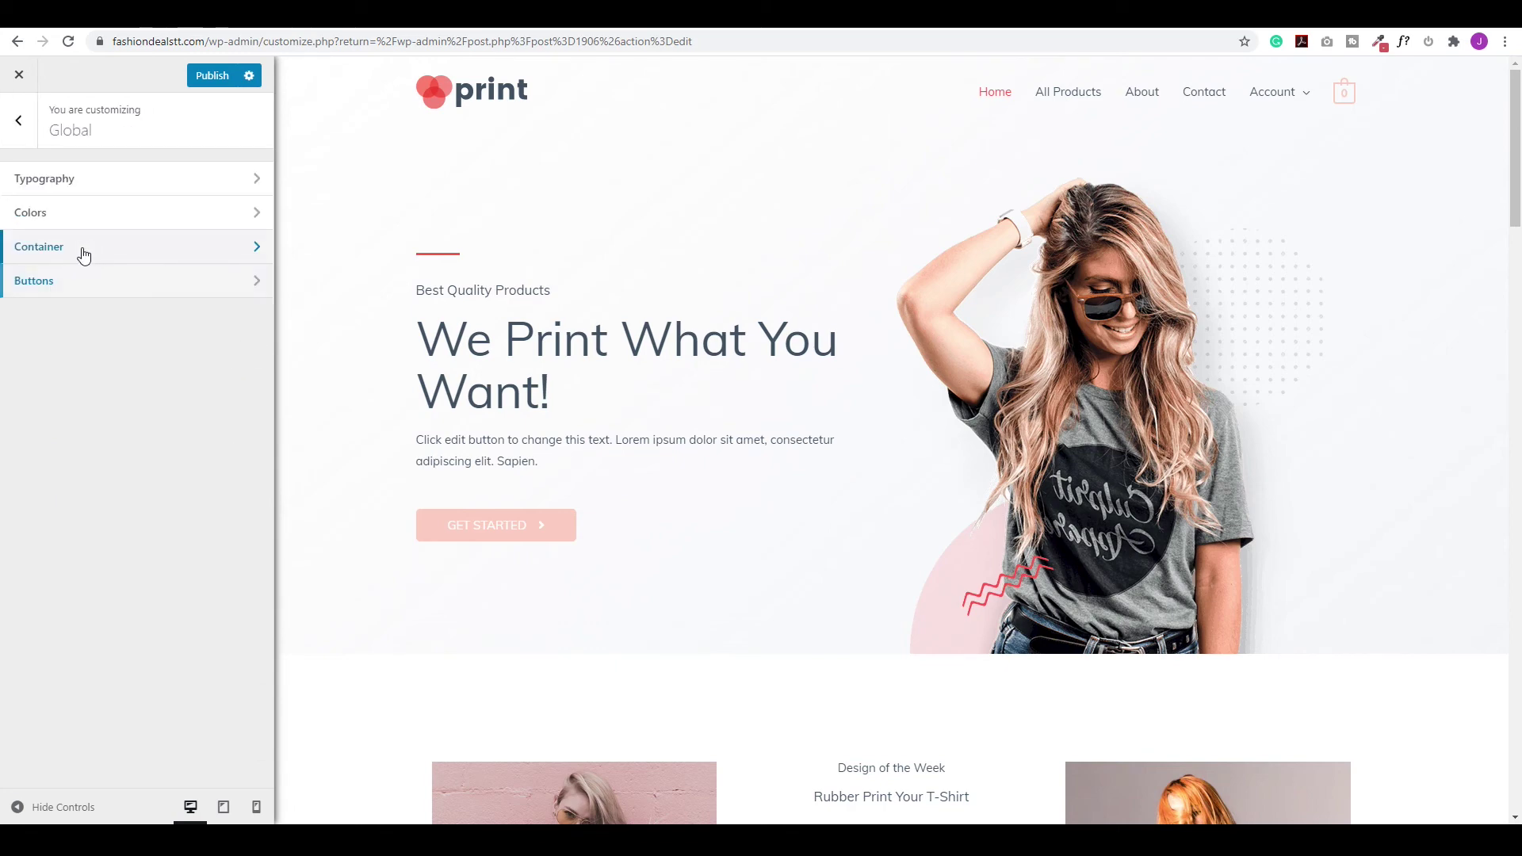
Try a global container width of 1484, then reset the width to its default.
left_click(85, 255)
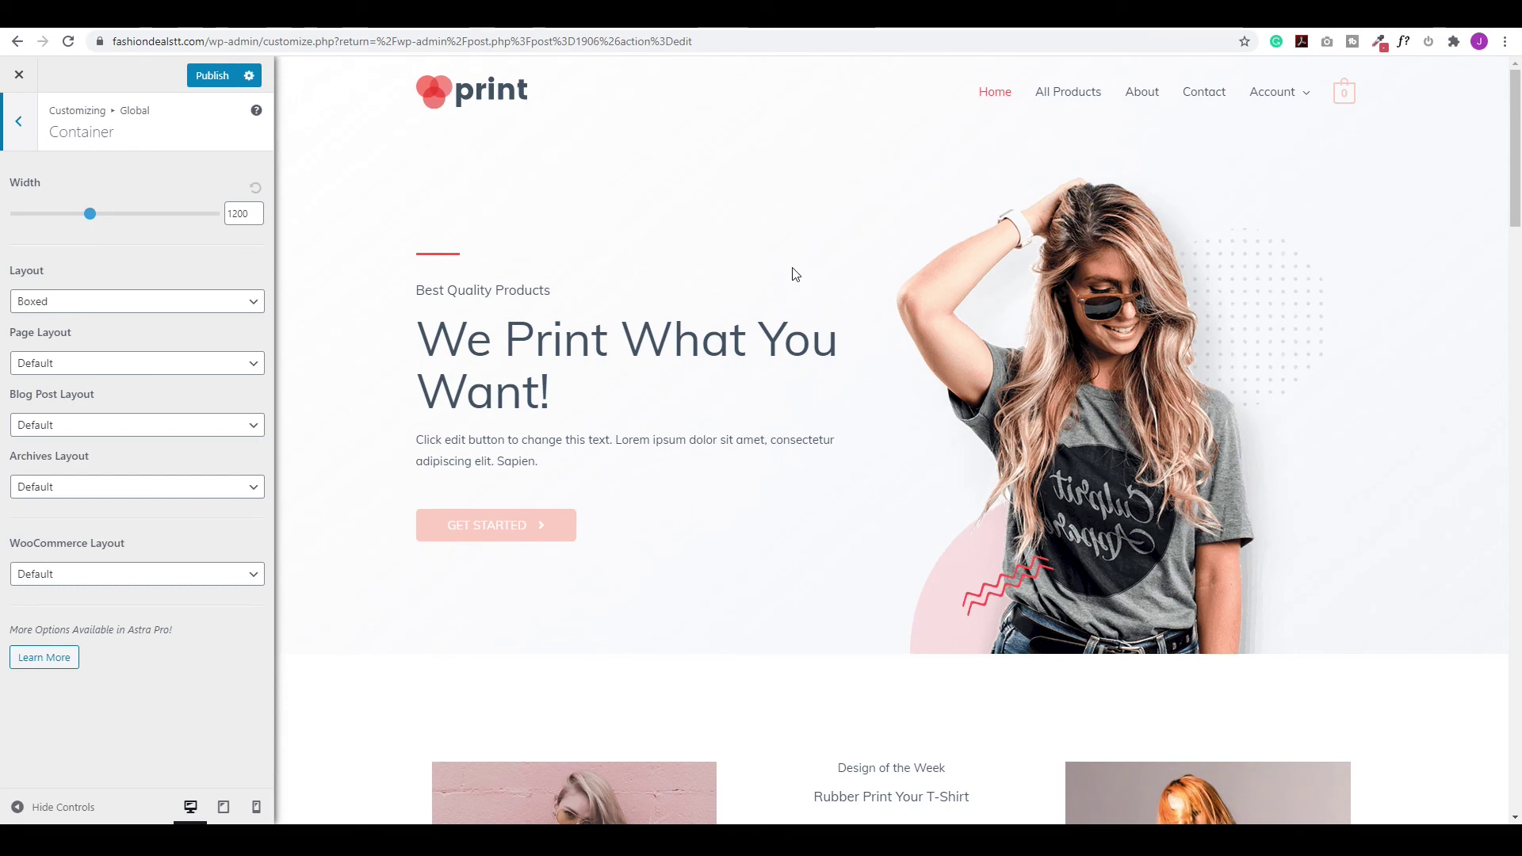
left_click_drag(98, 221, 140, 219)
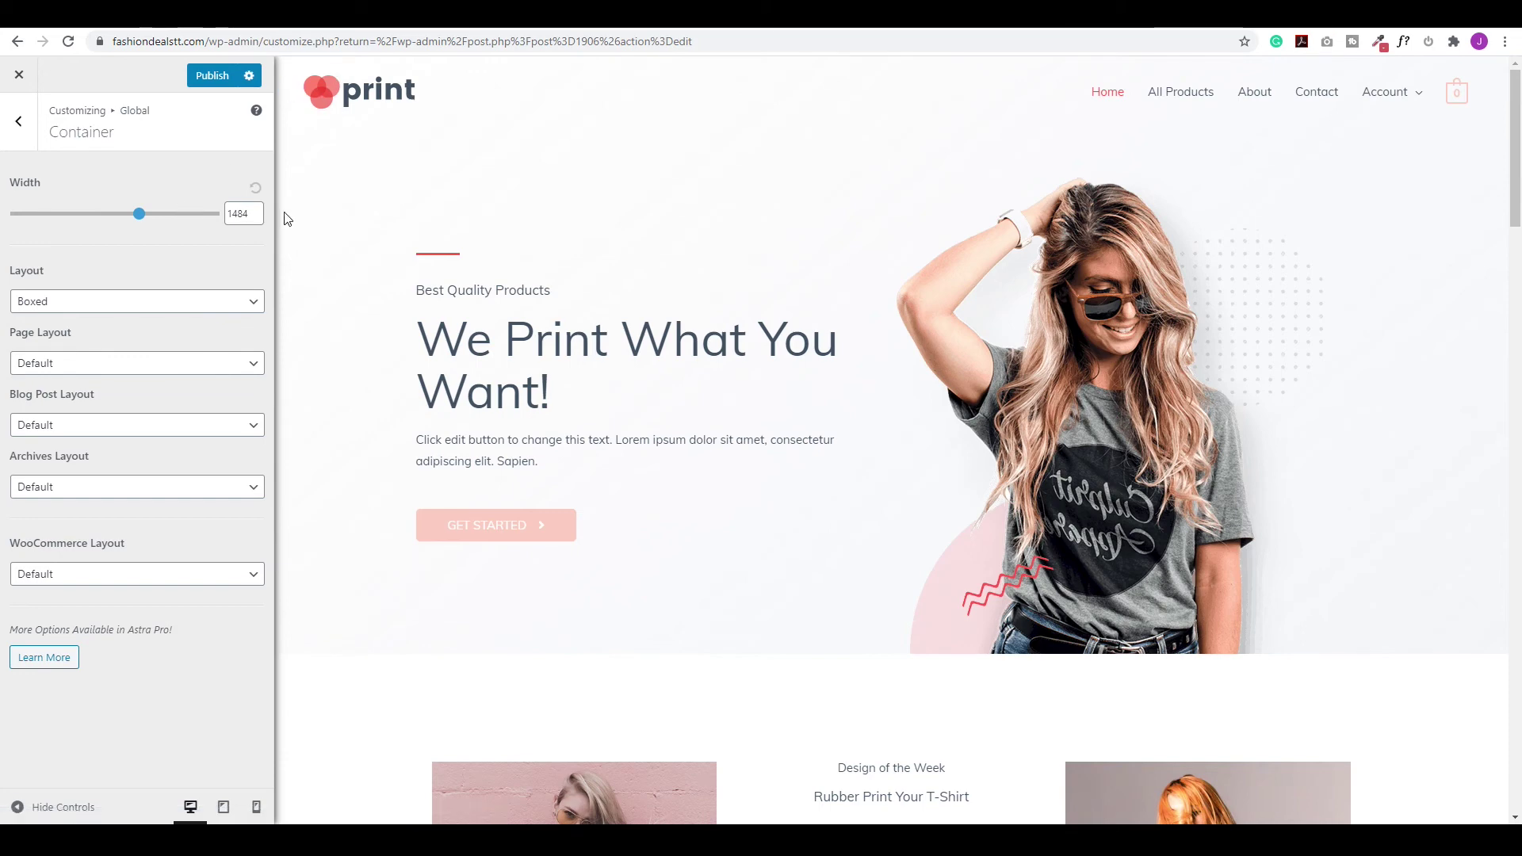
left_click(257, 191)
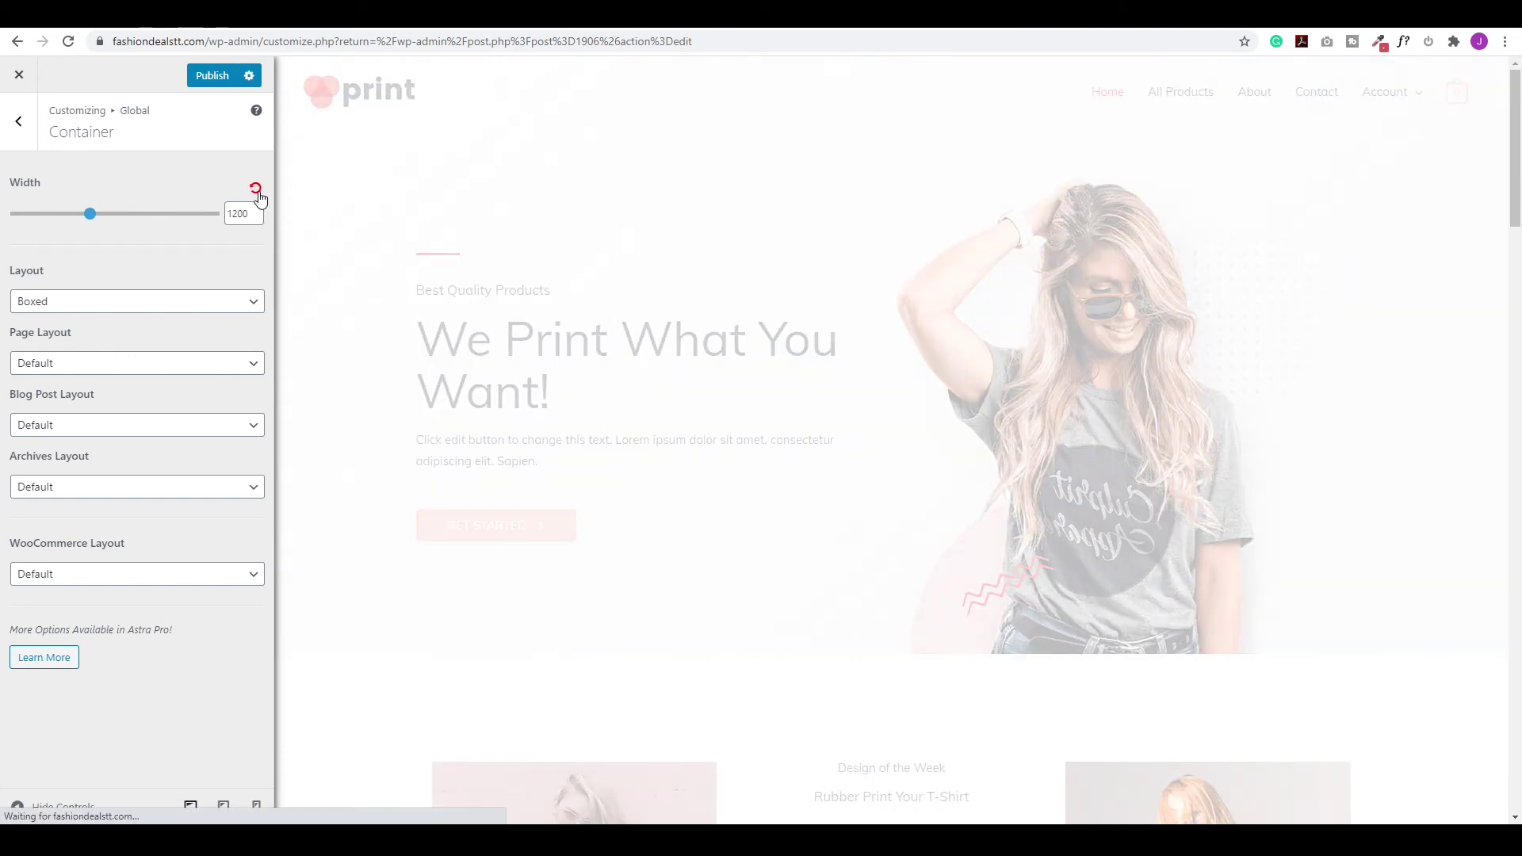
Examine the available choices for the container's Layout, Page Layout and WooCommerce Layout, and leave the global settings.
left_click(47, 306)
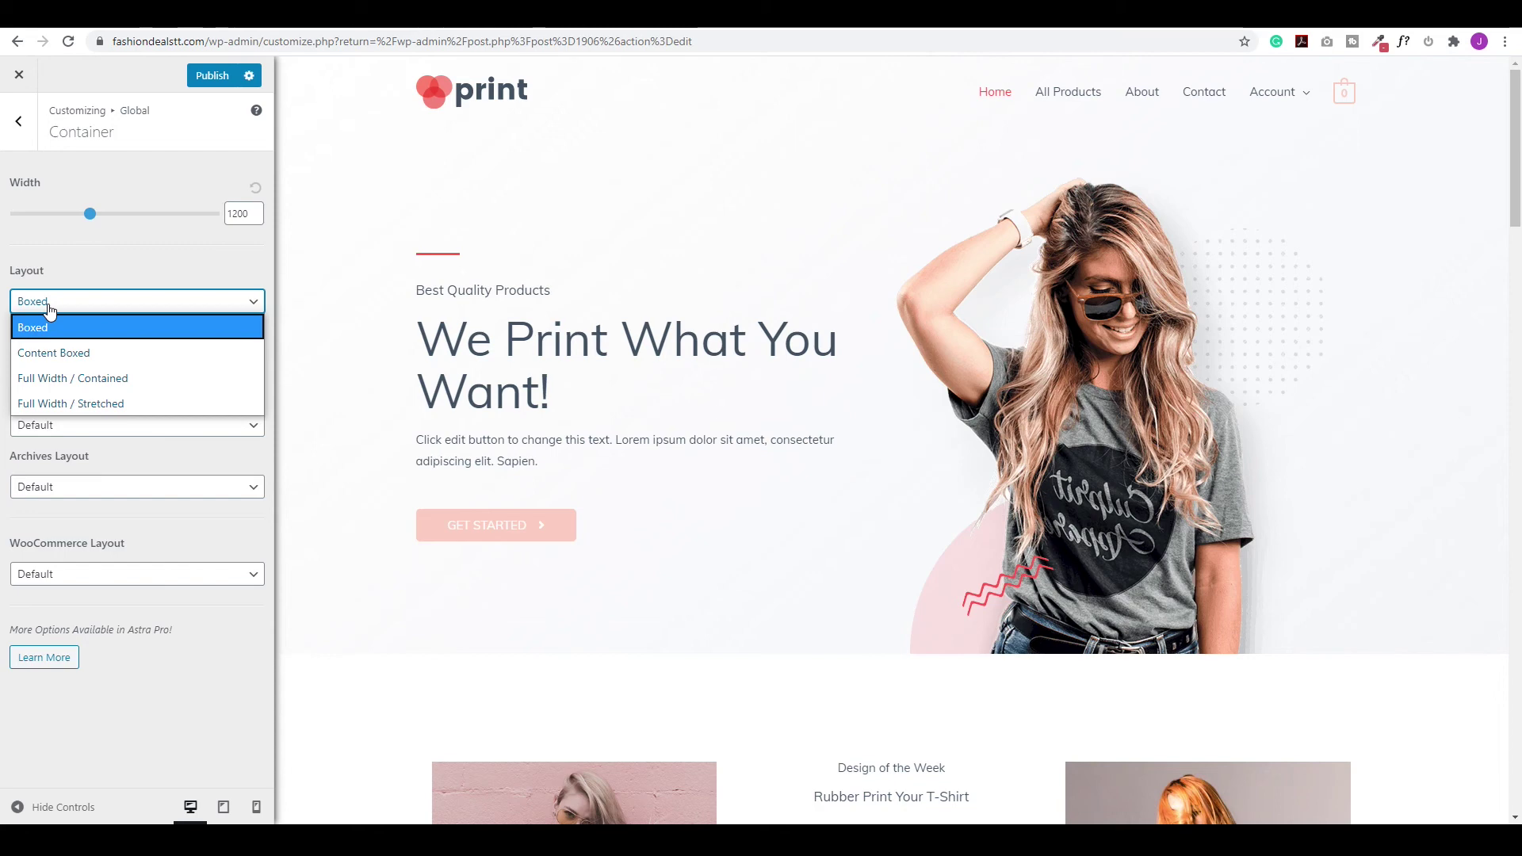
left_click(49, 308)
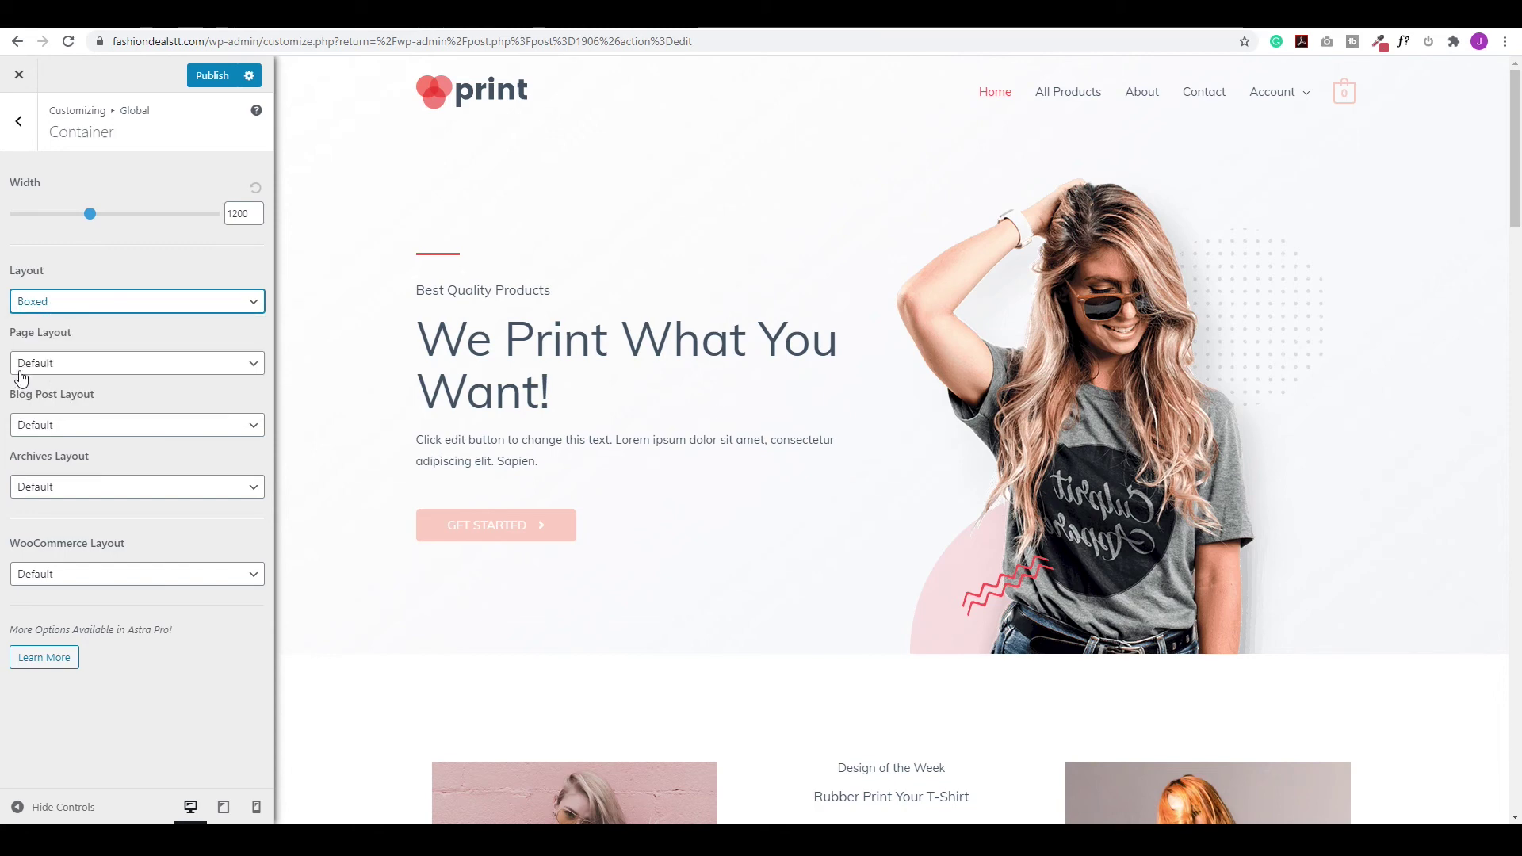
left_click(65, 363)
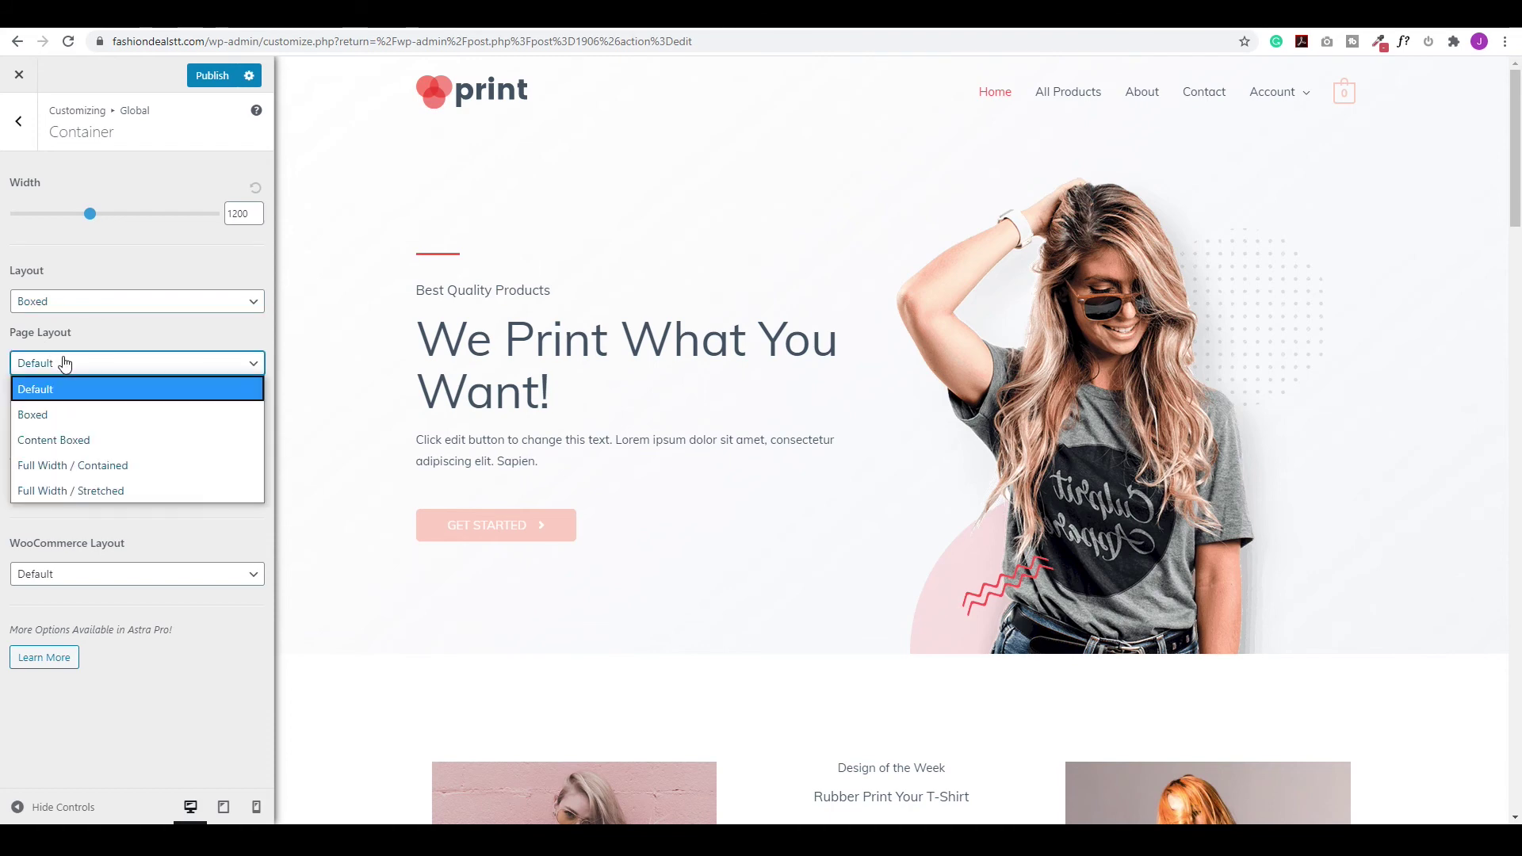
left_click(64, 363)
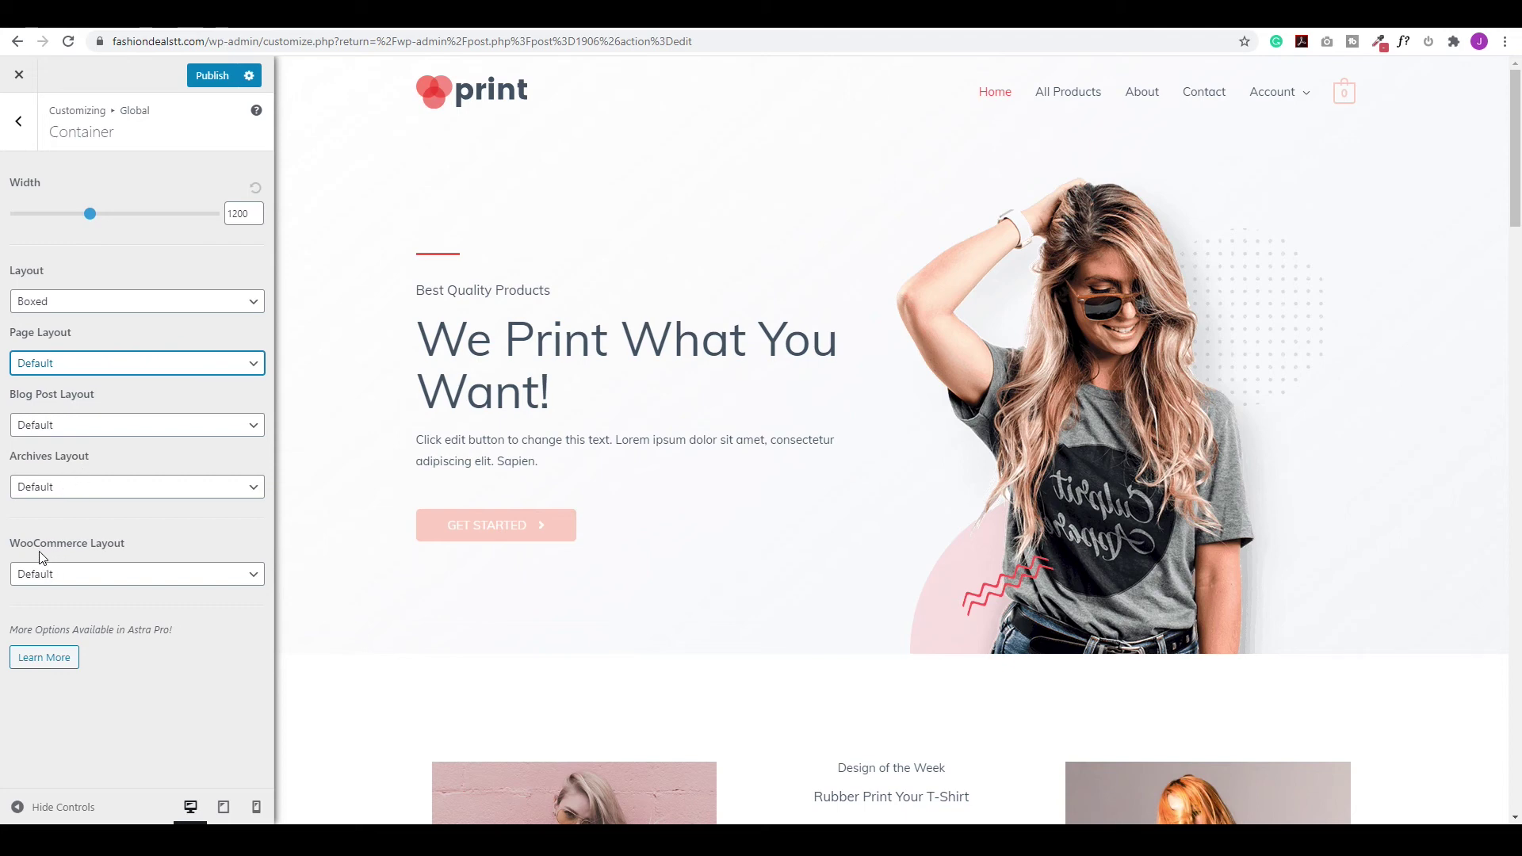
left_click(98, 574)
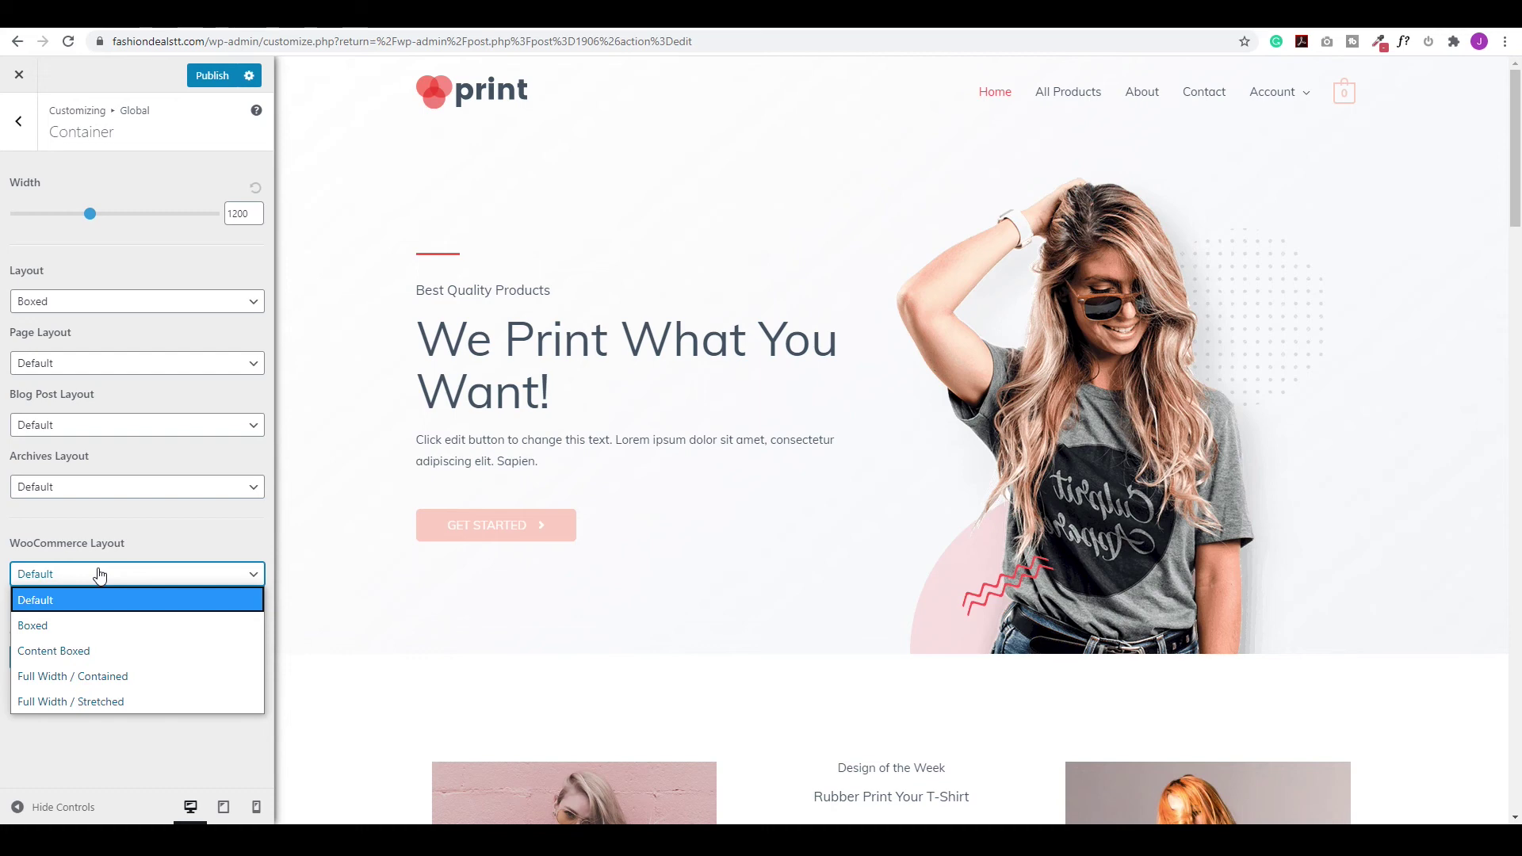
left_click(98, 574)
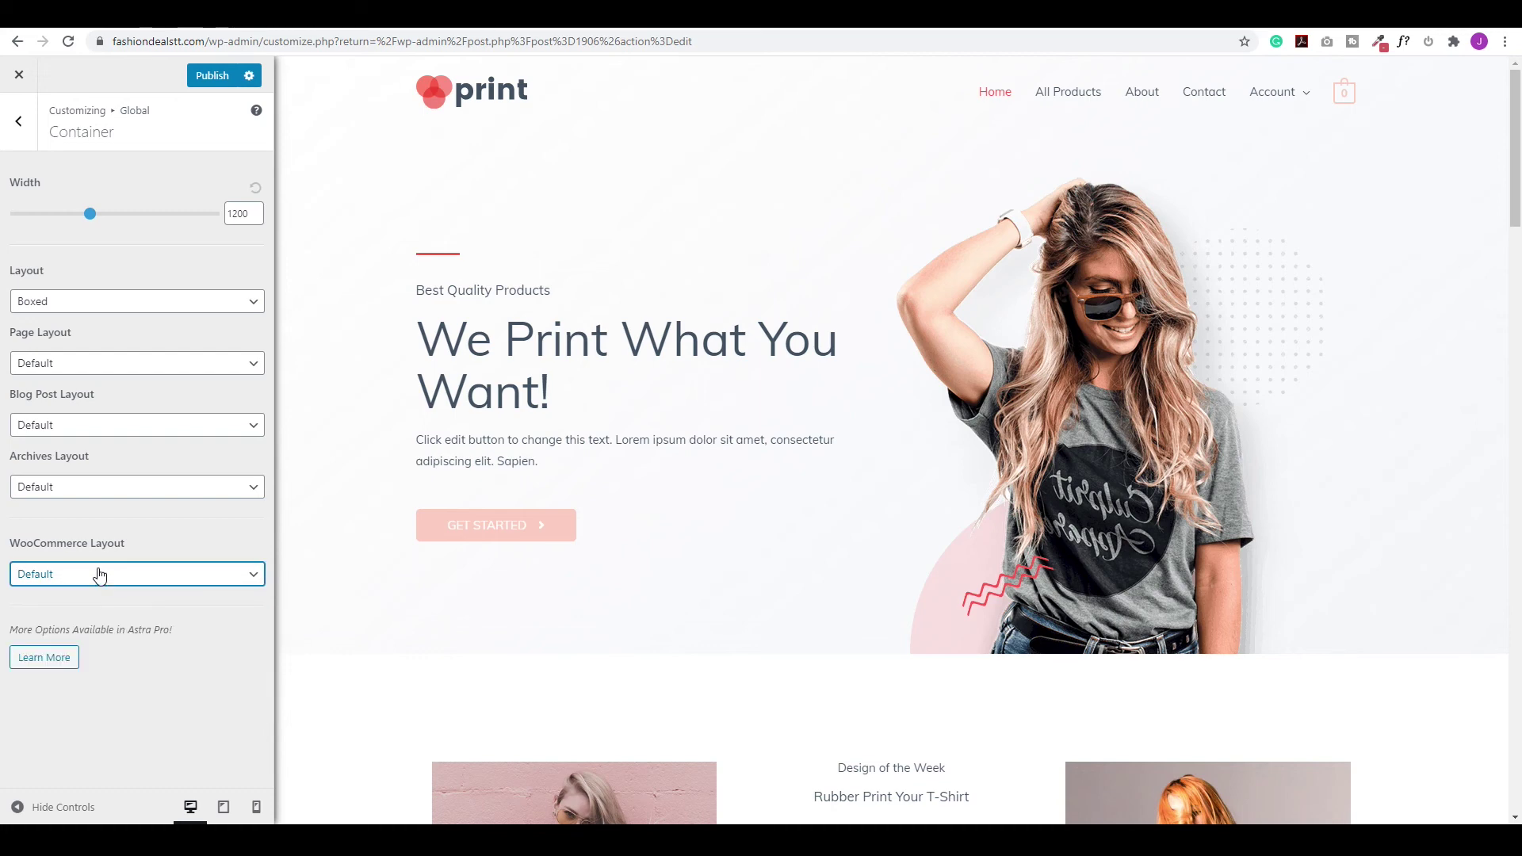
left_click(19, 125)
left_click(20, 124)
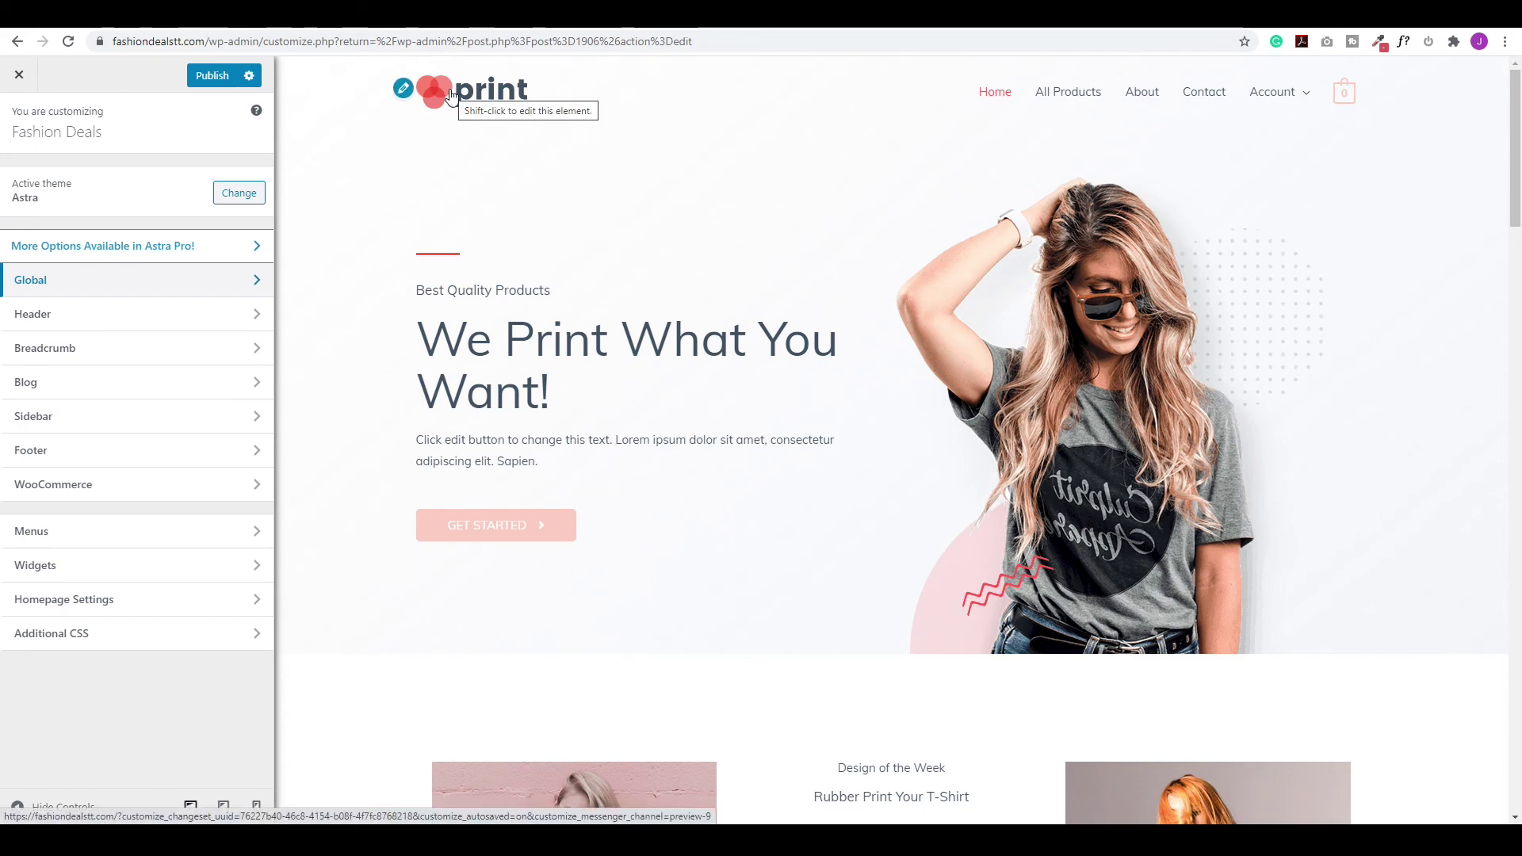
Replace the header's site logo with Fashion-Deals-Logo.png from the media library, without cropping it.
left_click(62, 318)
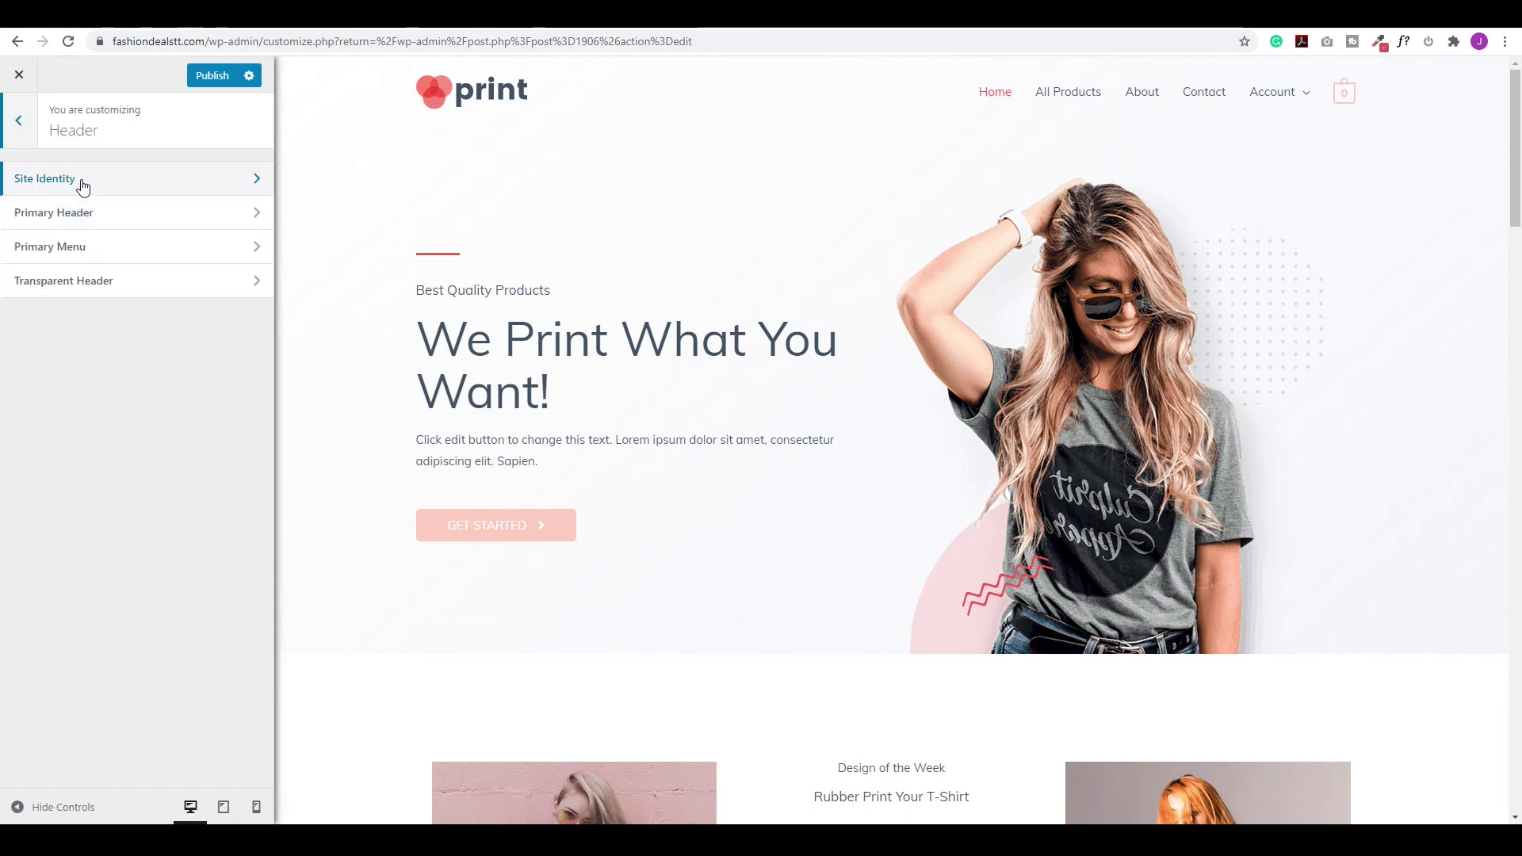
left_click(82, 182)
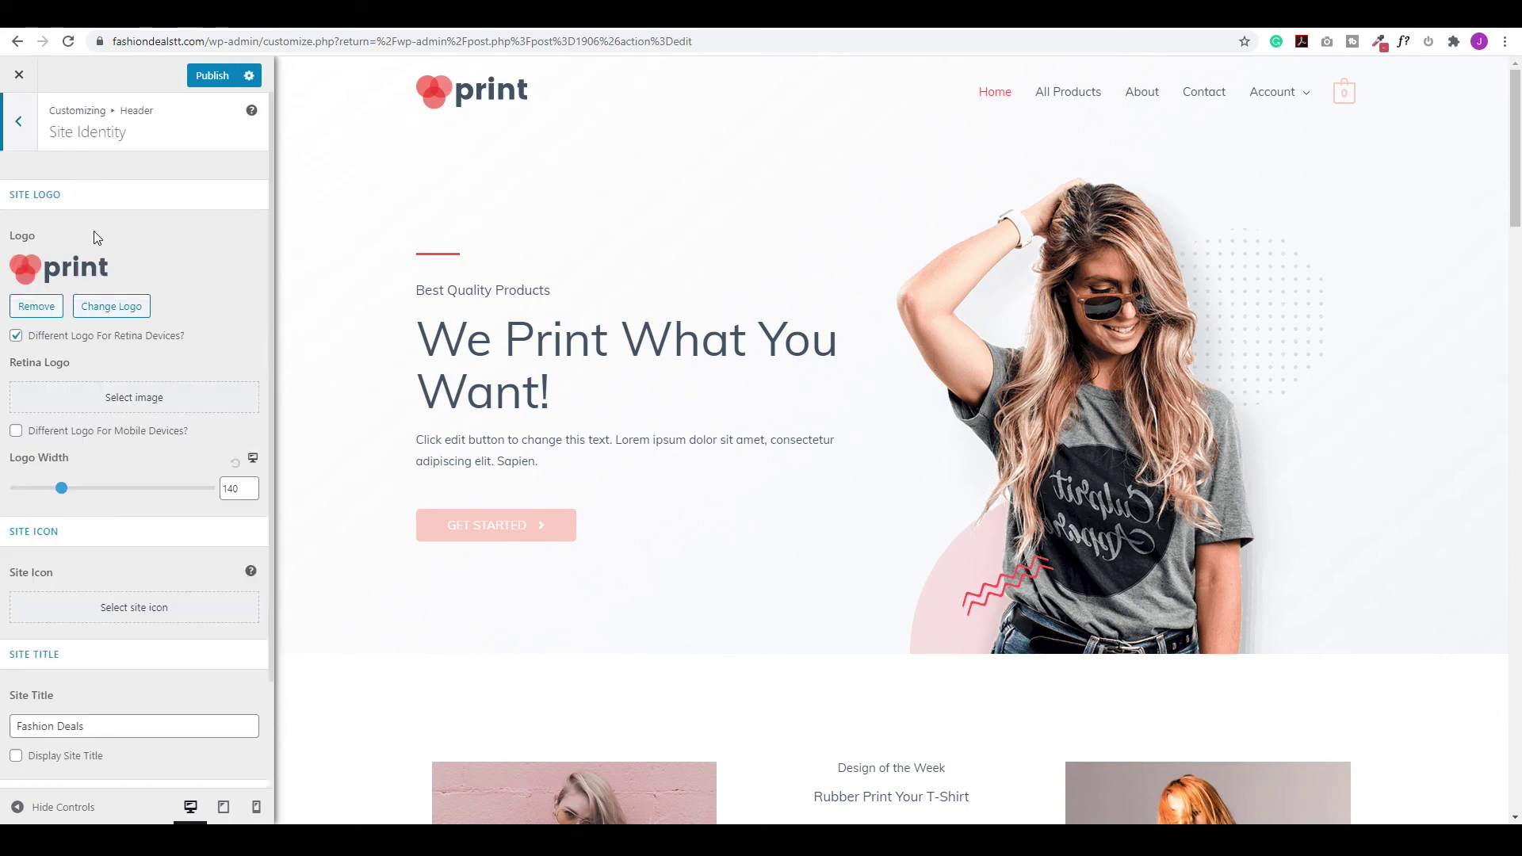
left_click(127, 315)
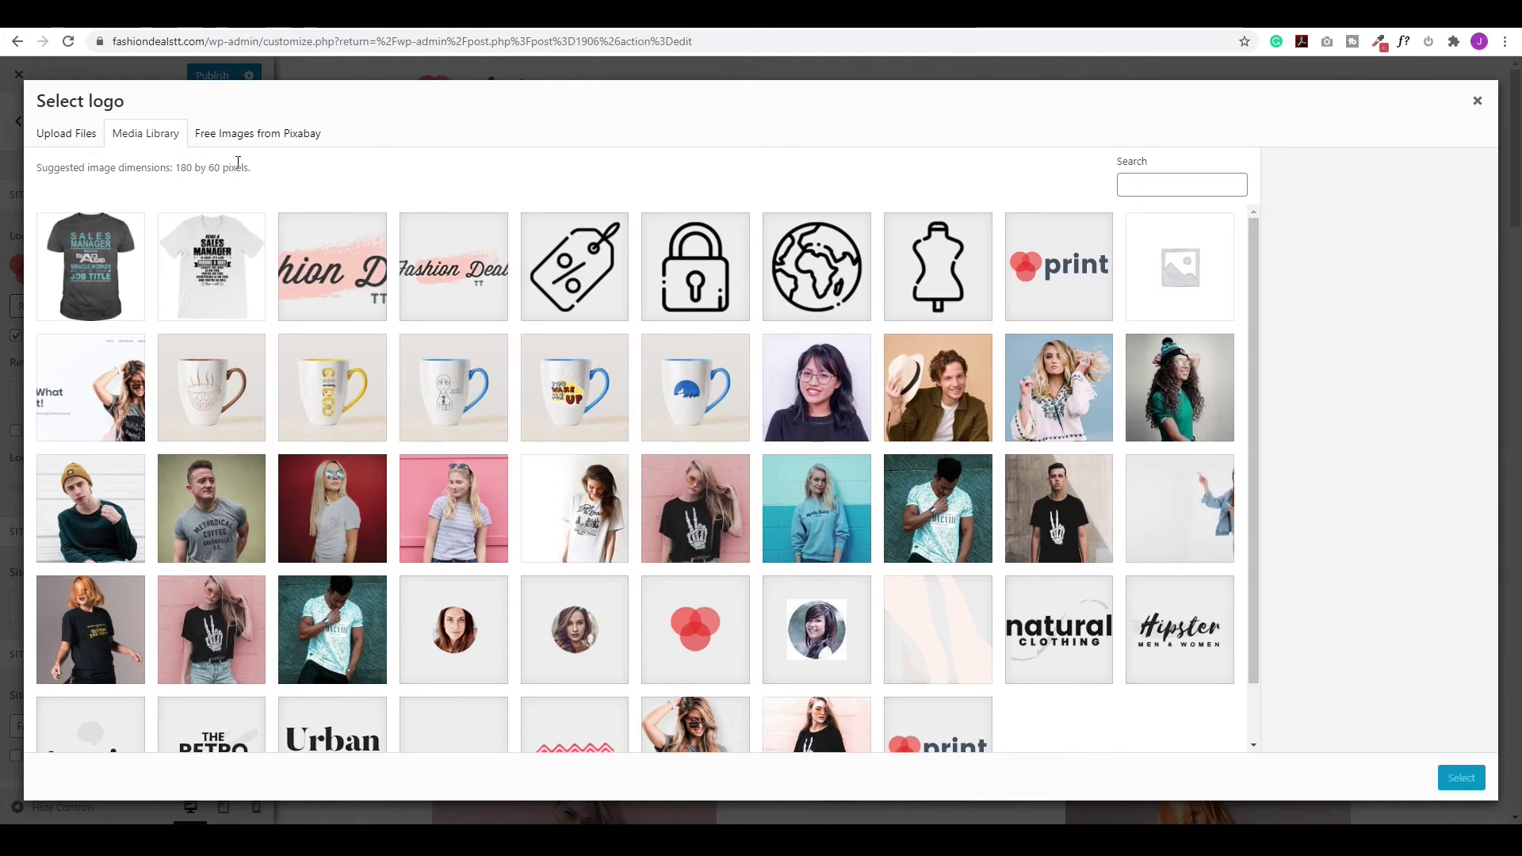
left_click(447, 267)
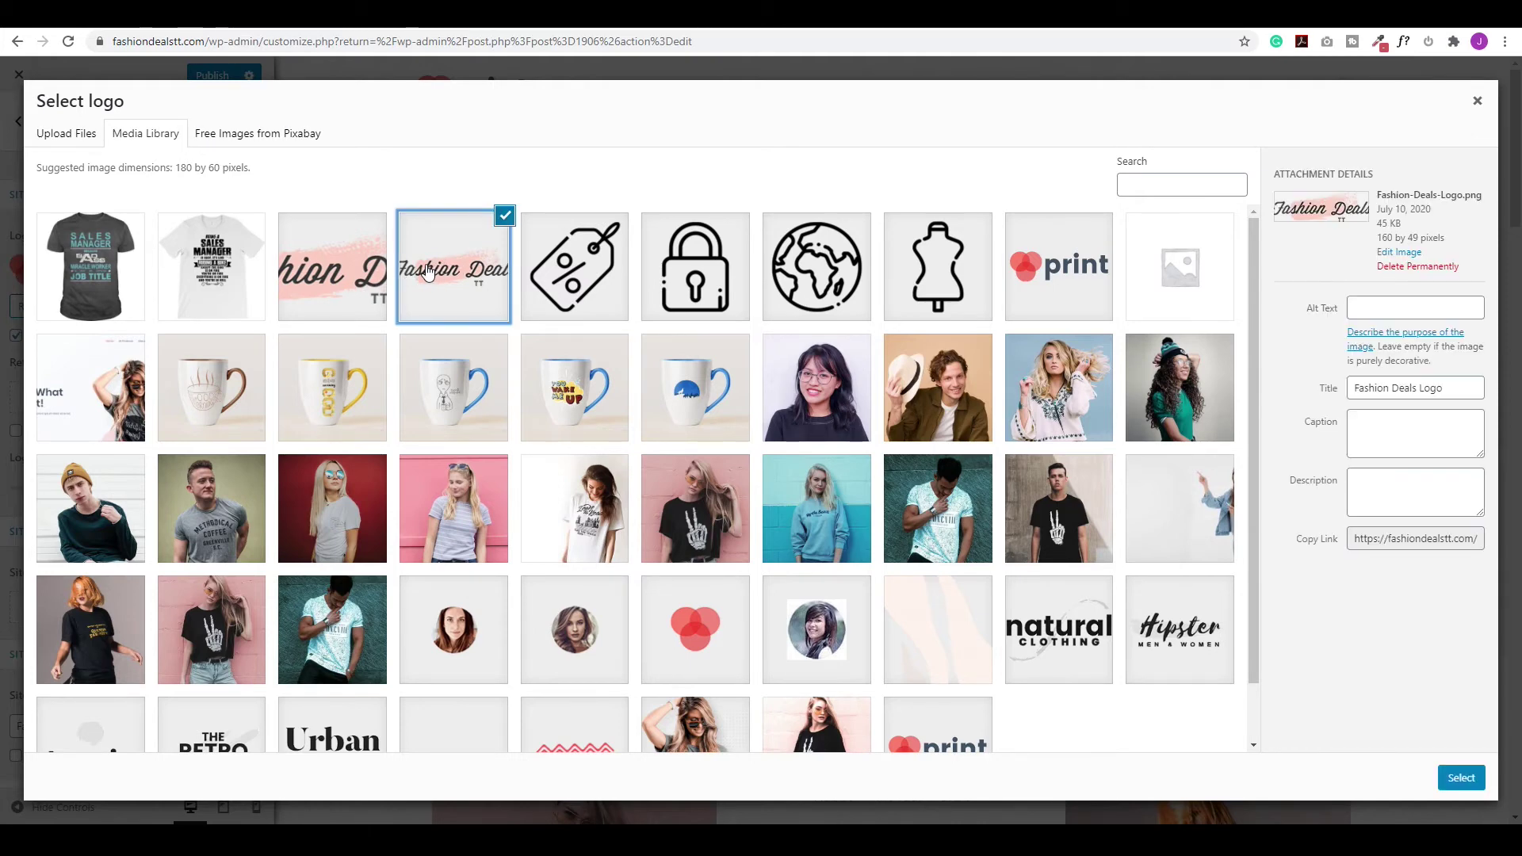
left_click(1449, 780)
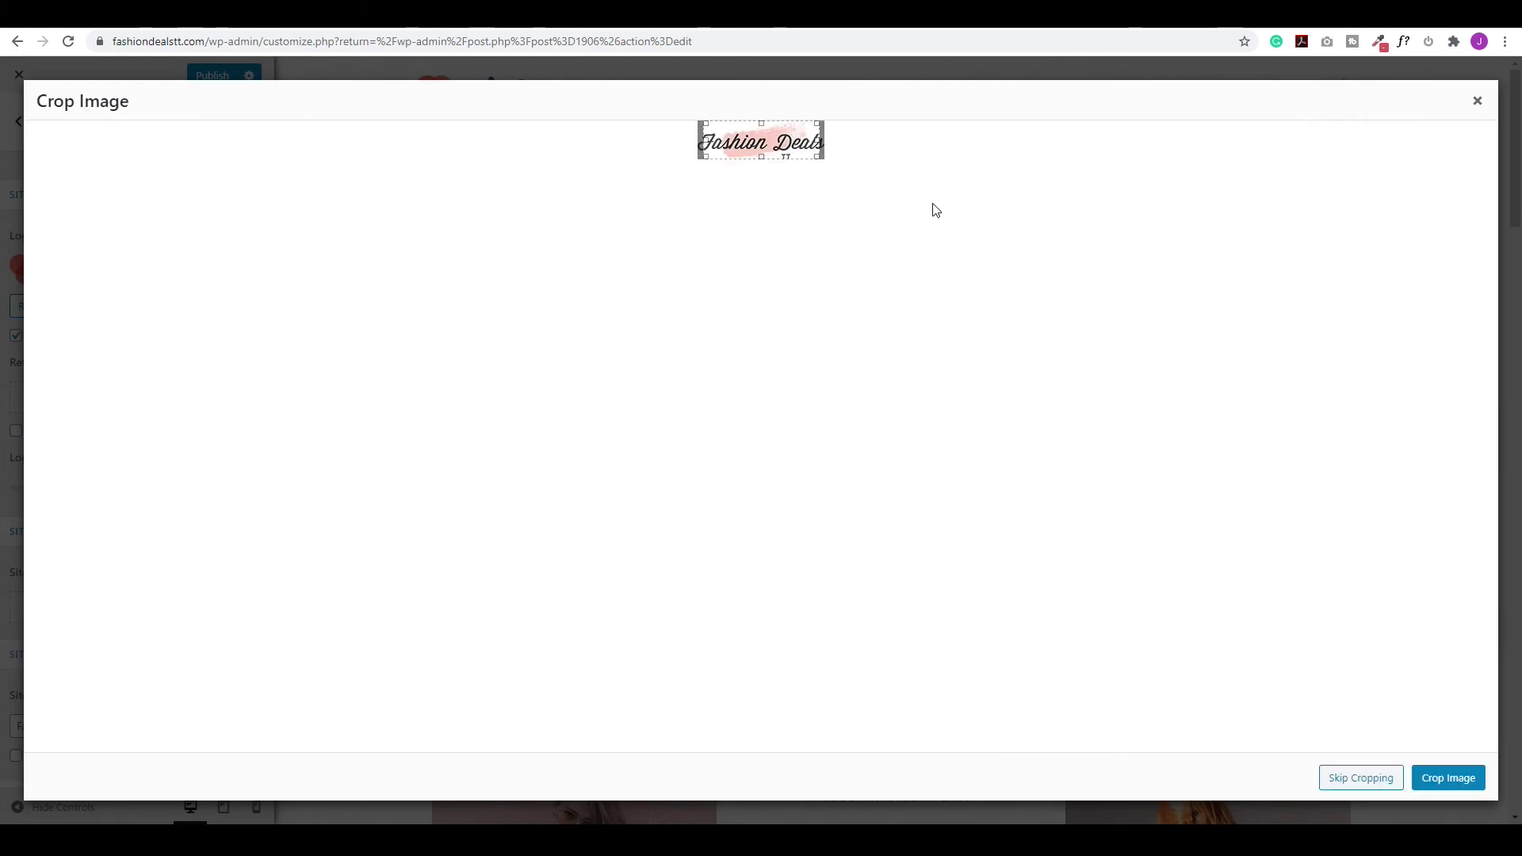
left_click(1338, 779)
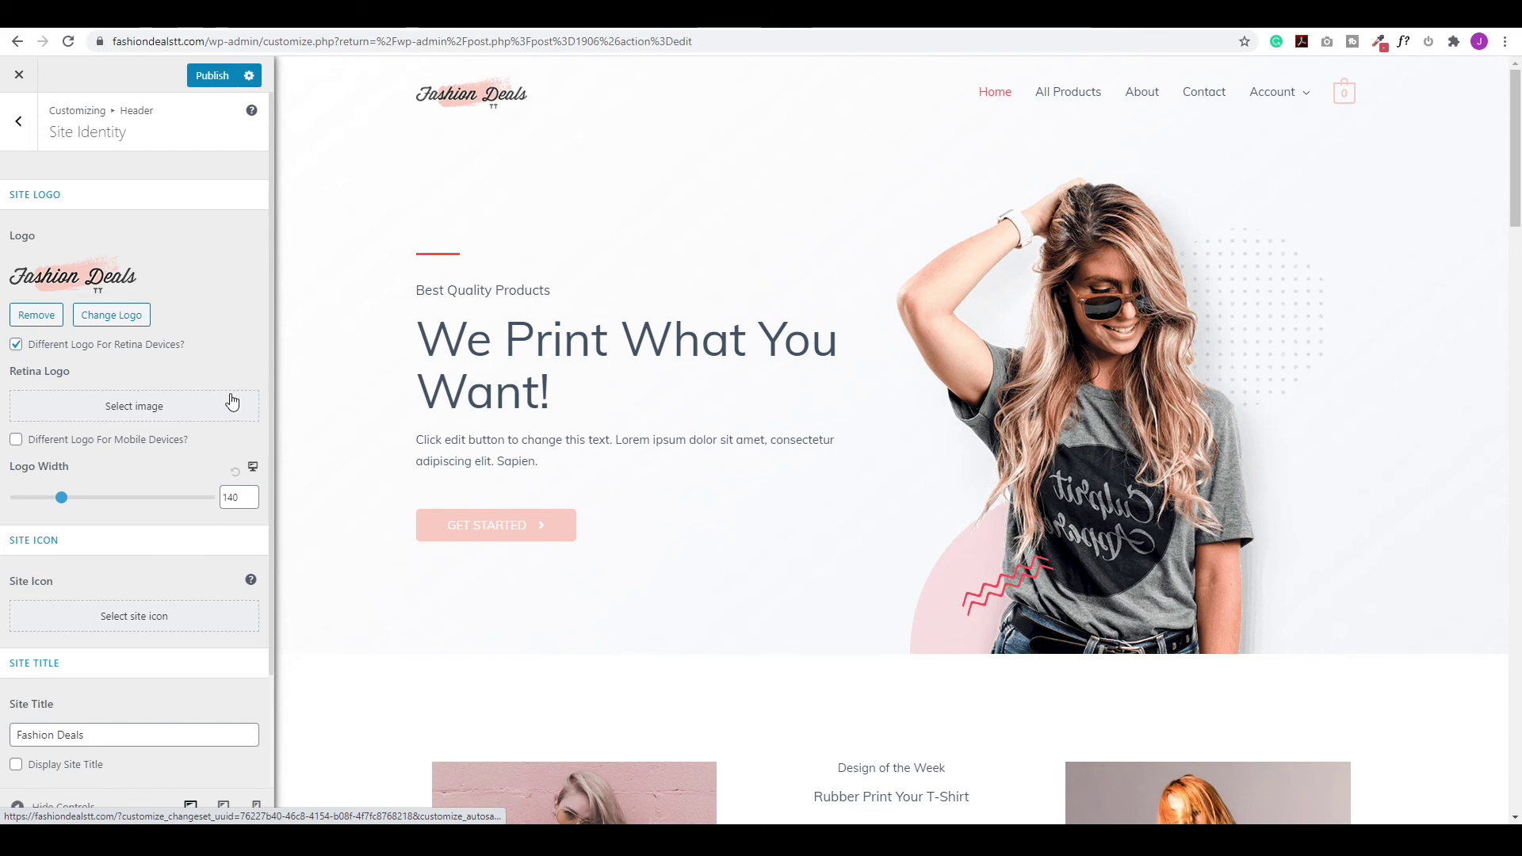
Set the width of the site logo to 160.
mouse_move(65, 498)
left_mouse_down()
mouse_move(193, 497)
mouse_move(40, 499)
left_mouse_up()
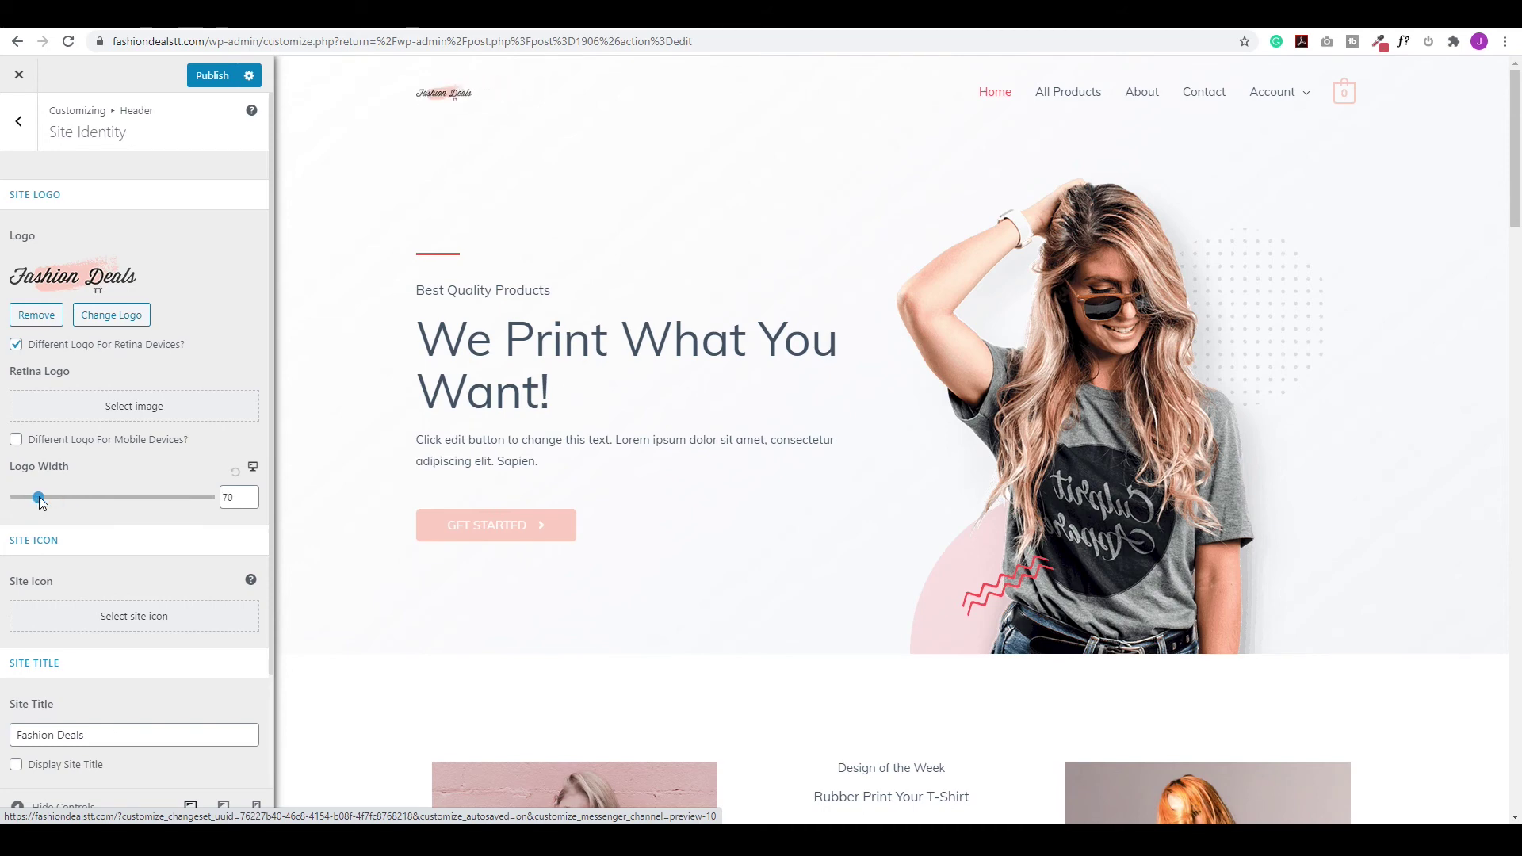
left_click_drag(242, 497, 207, 502)
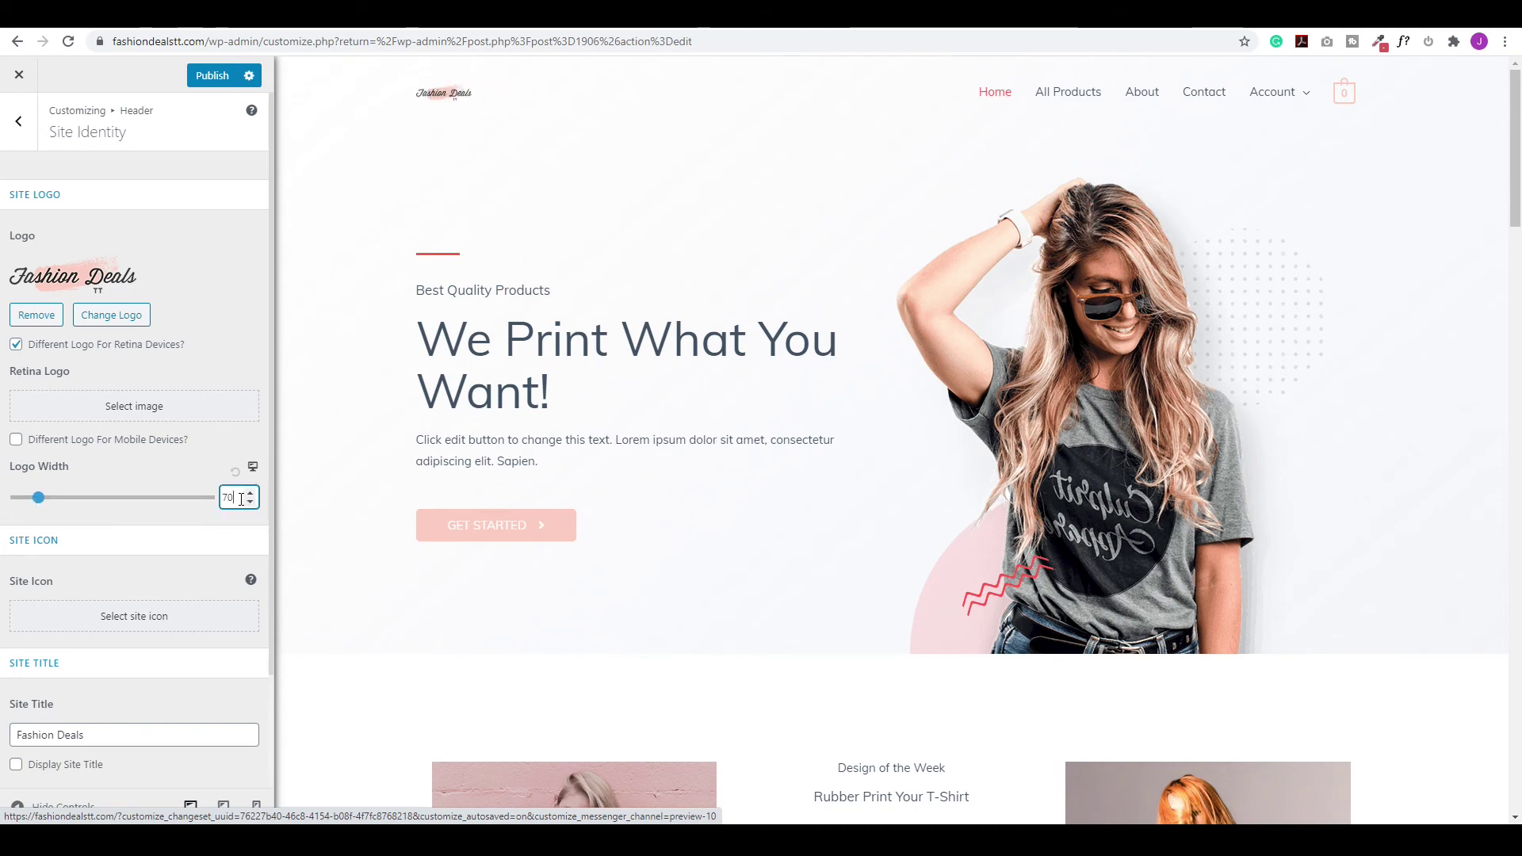
type("160")
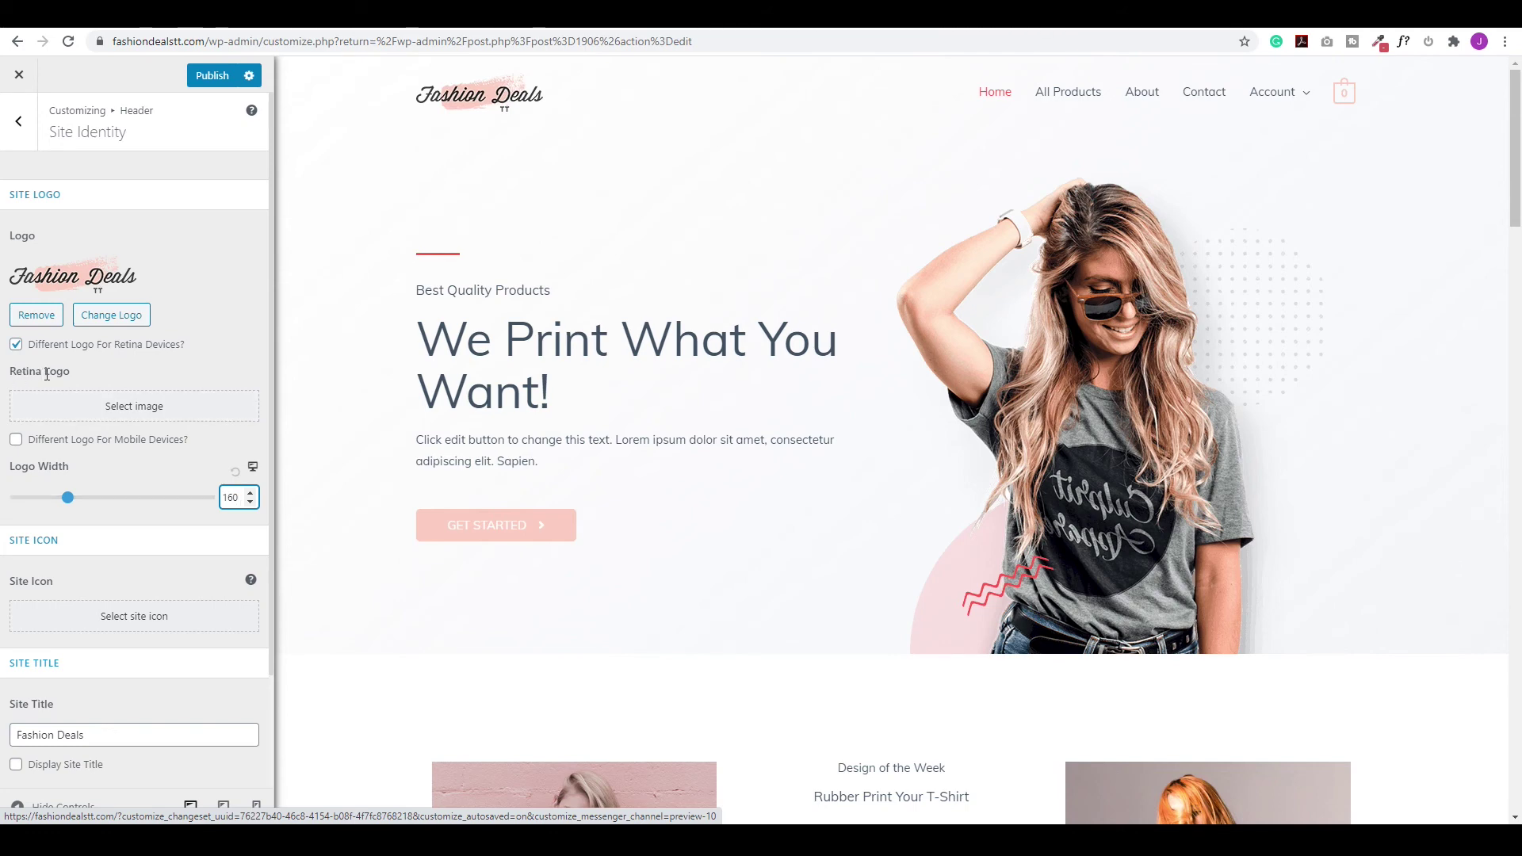
Set Fashion-Deals-Retina.png from the media library as the retina logo, check the remaining site identity settings and return to the header options.
left_click(133, 409)
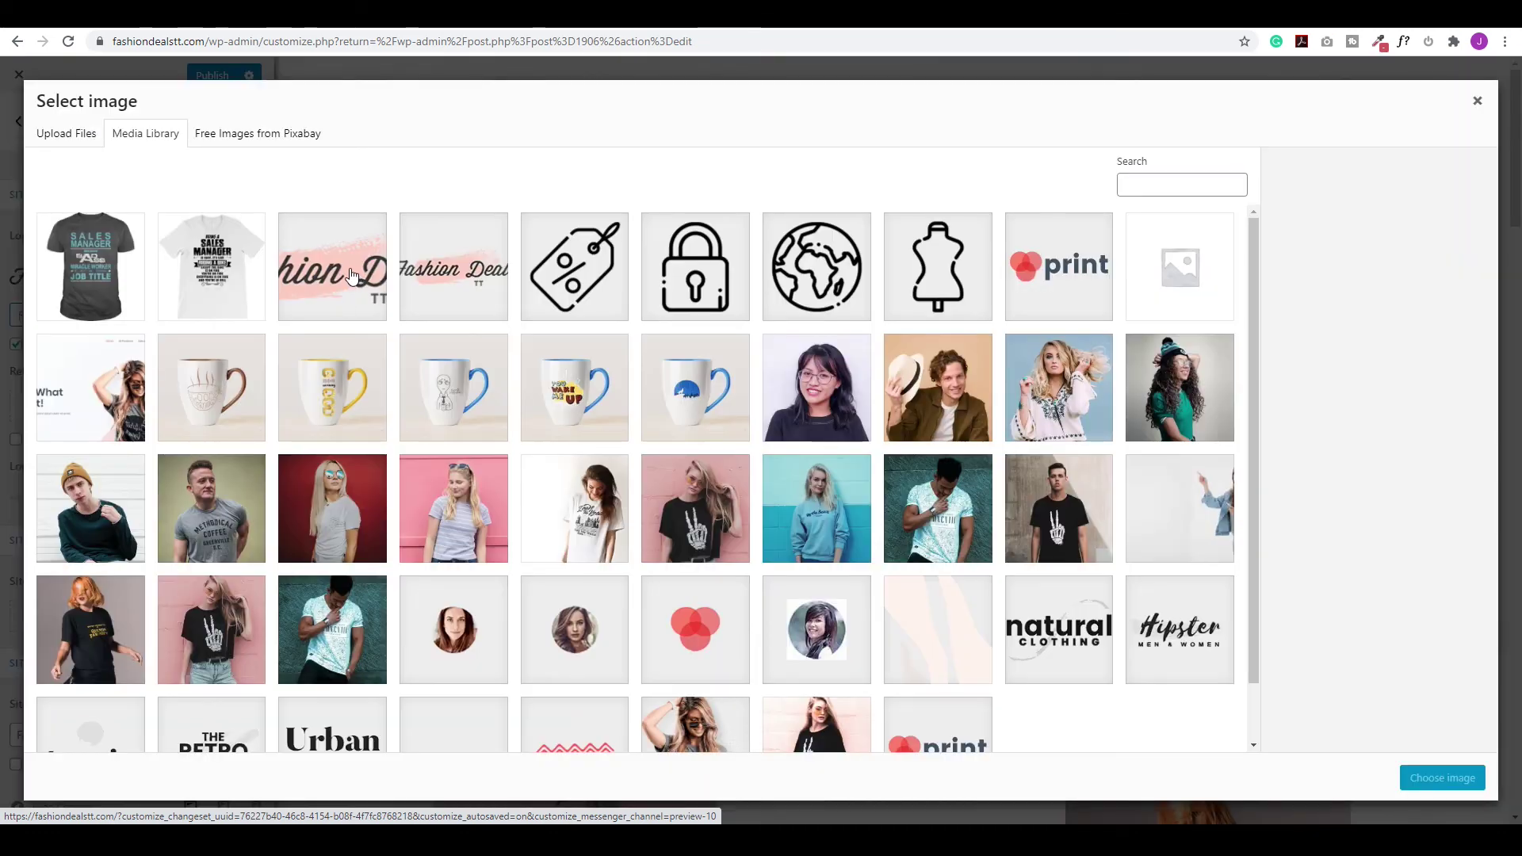
left_click(344, 271)
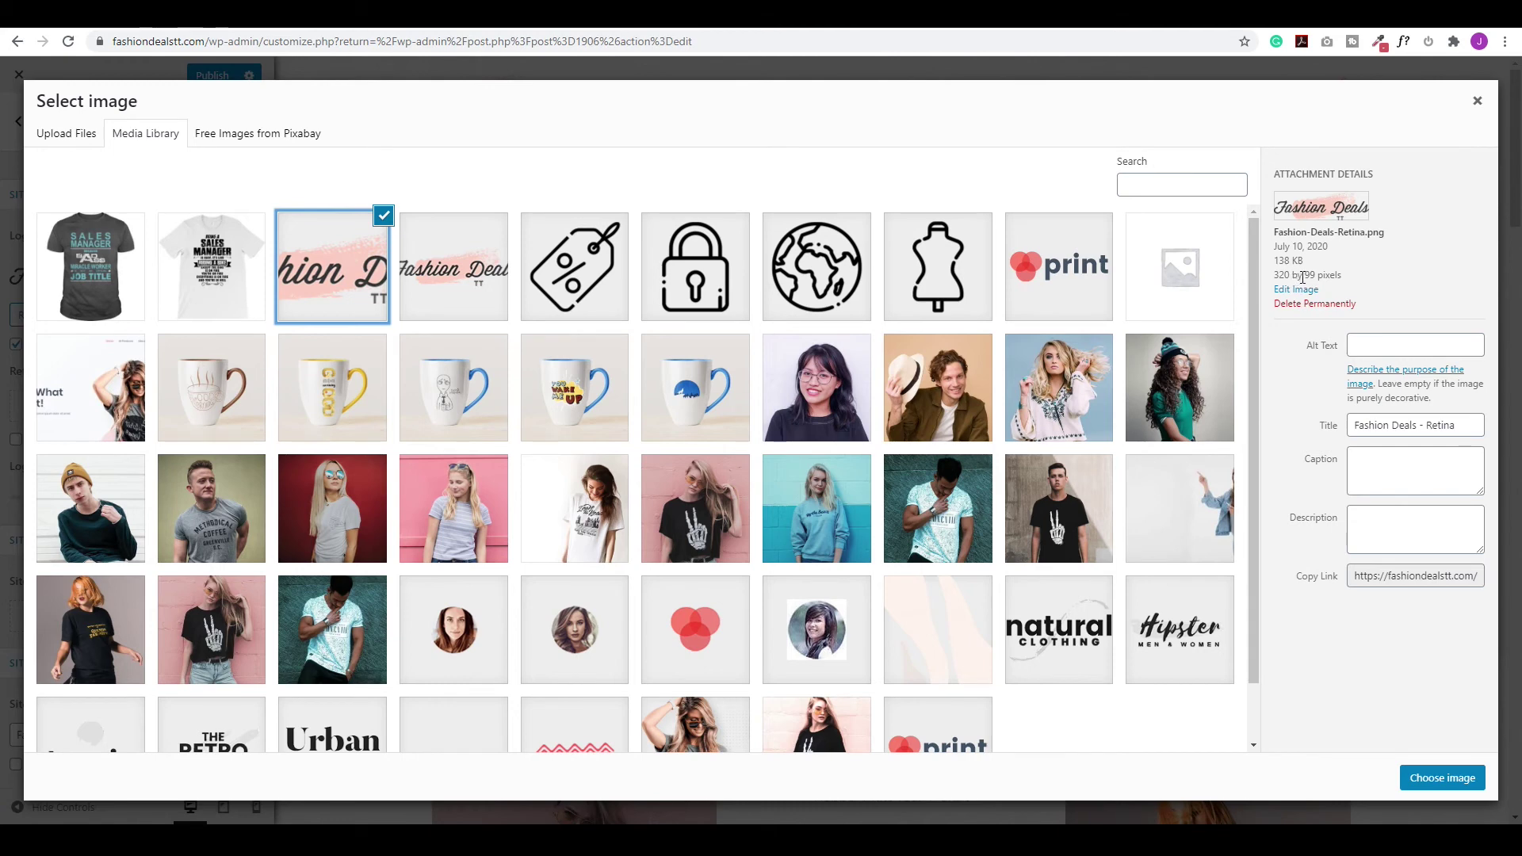
left_click(464, 272)
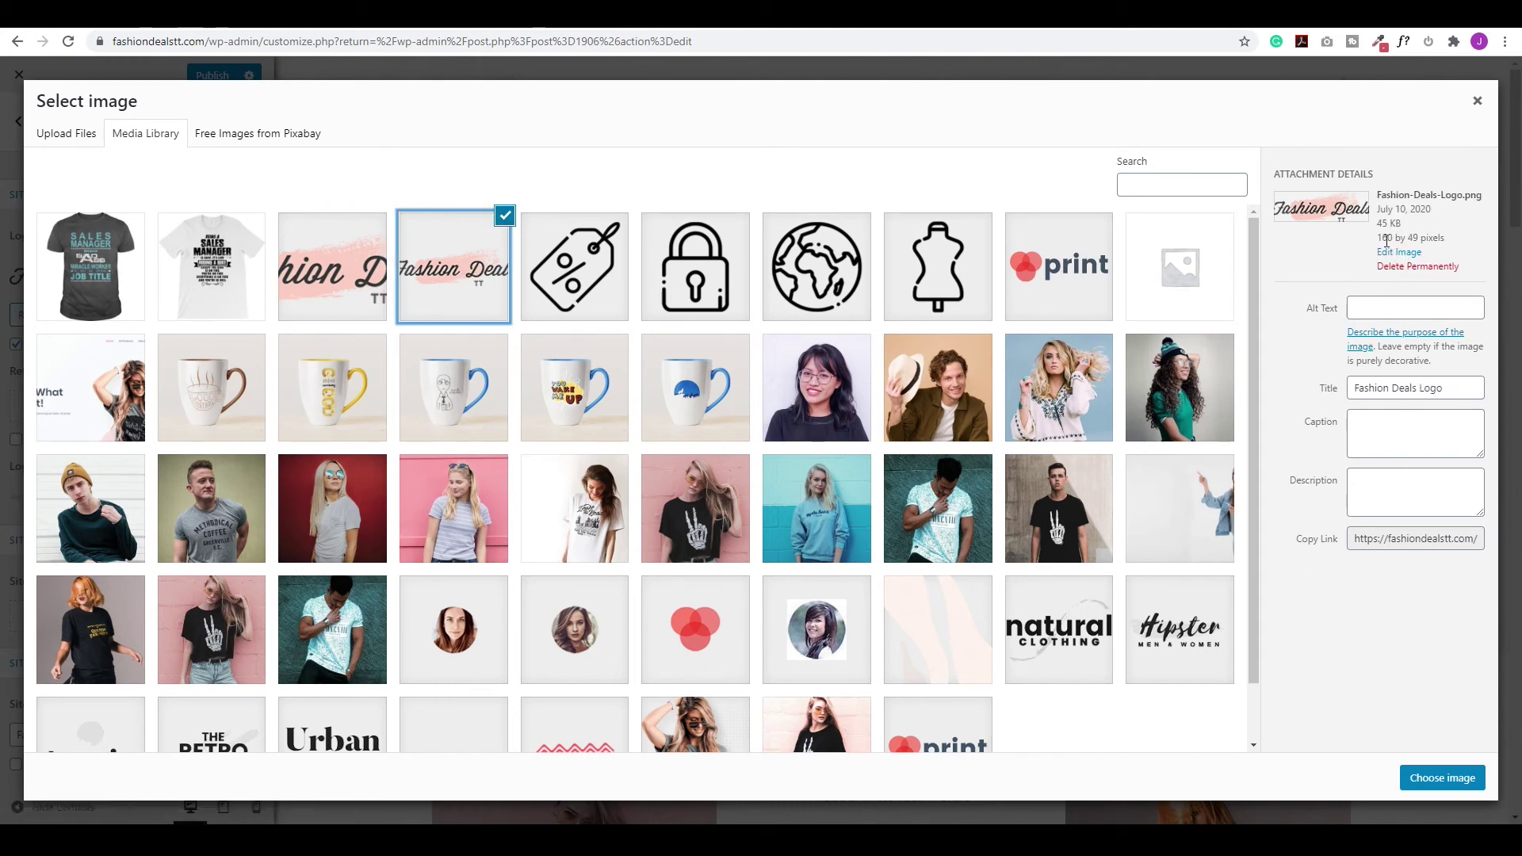
left_click(358, 271)
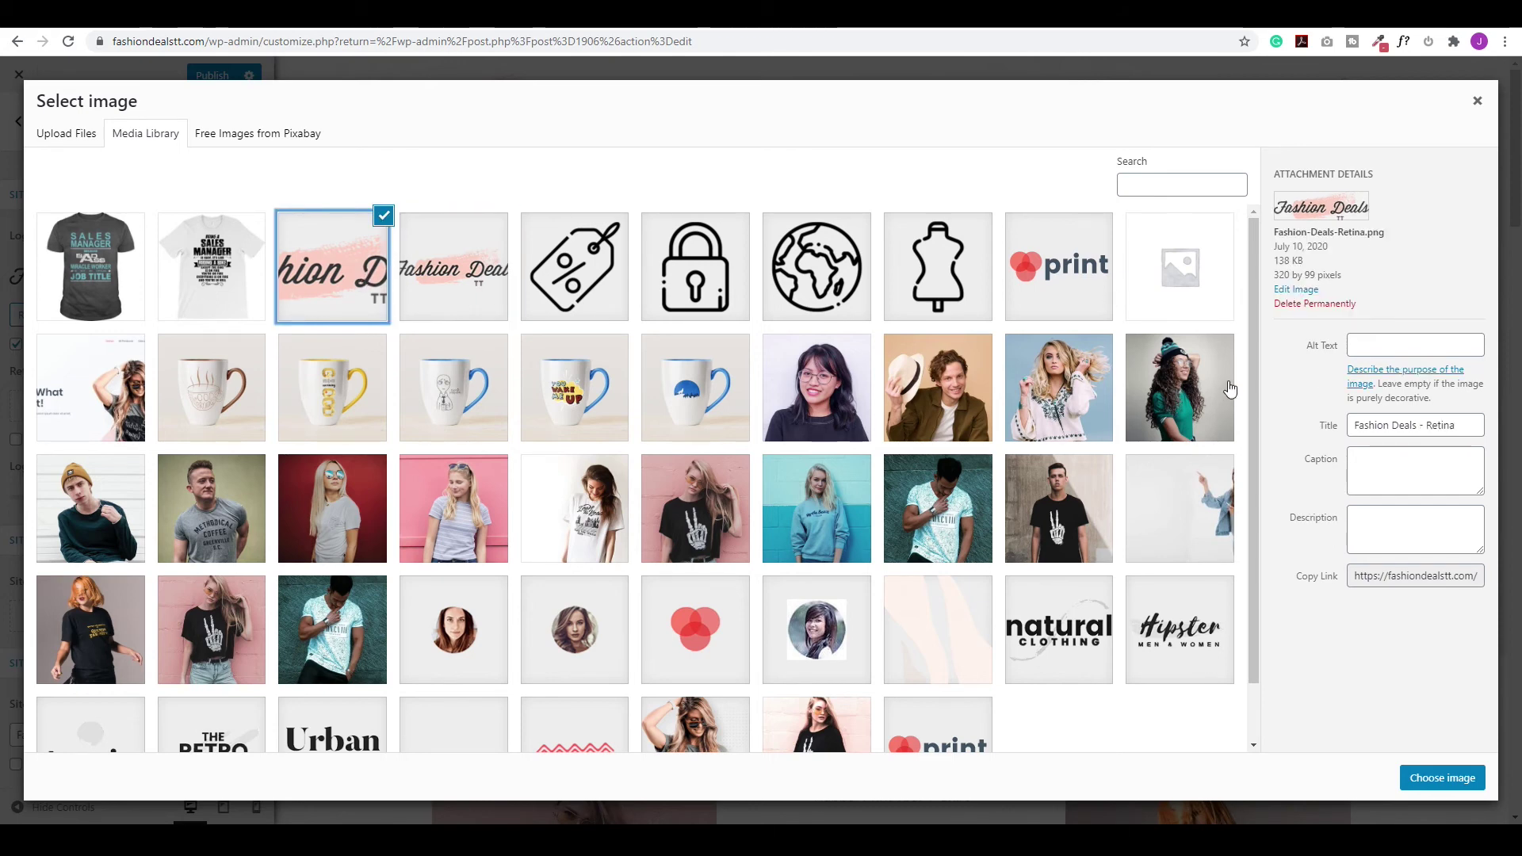
left_click(1437, 780)
scroll(53, 574, "down", 3)
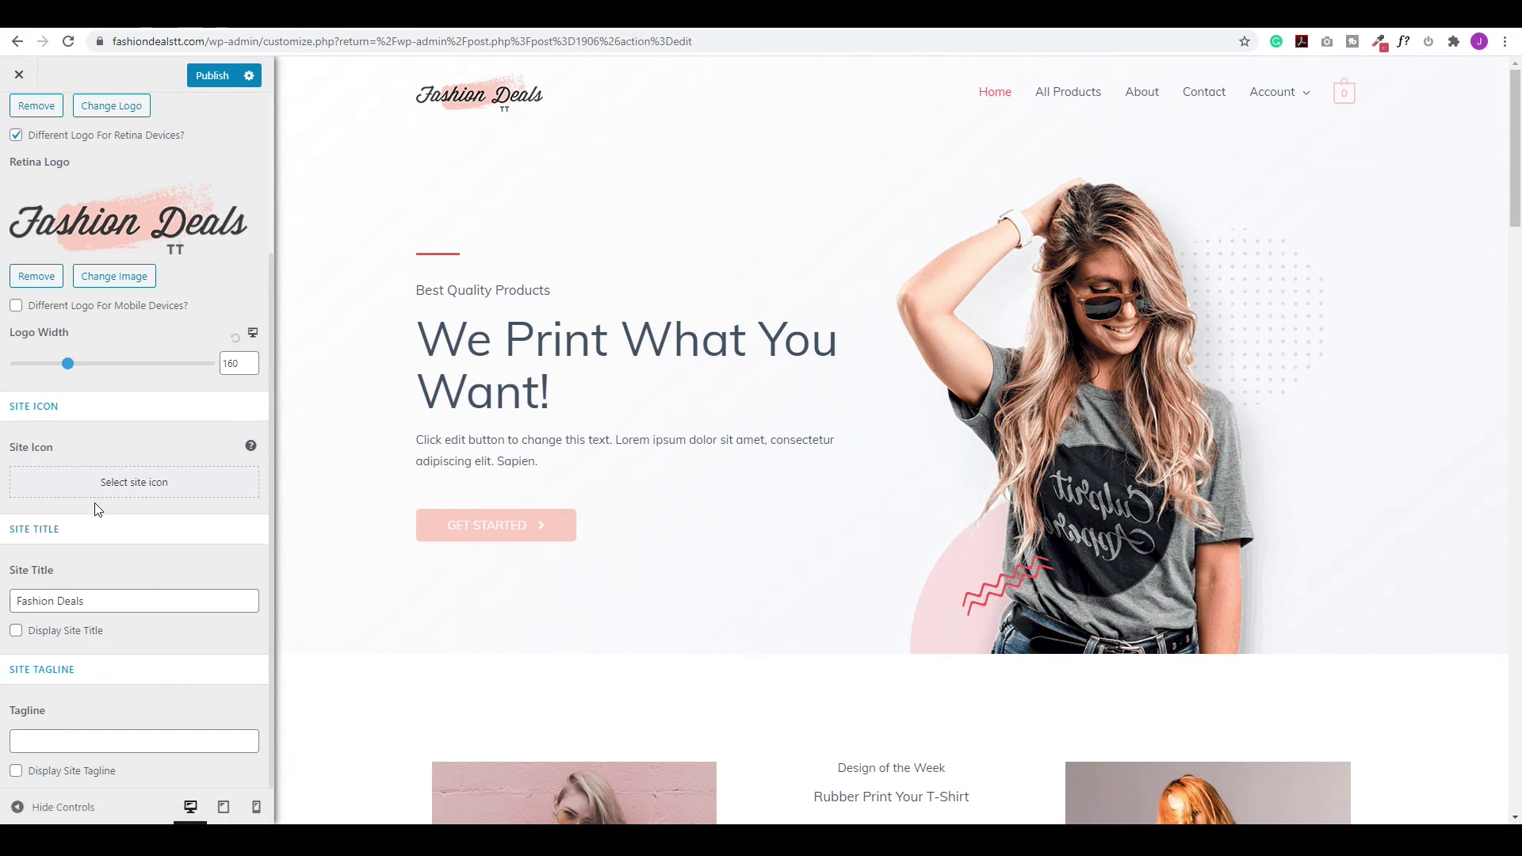
scroll(71, 484, "up", 3)
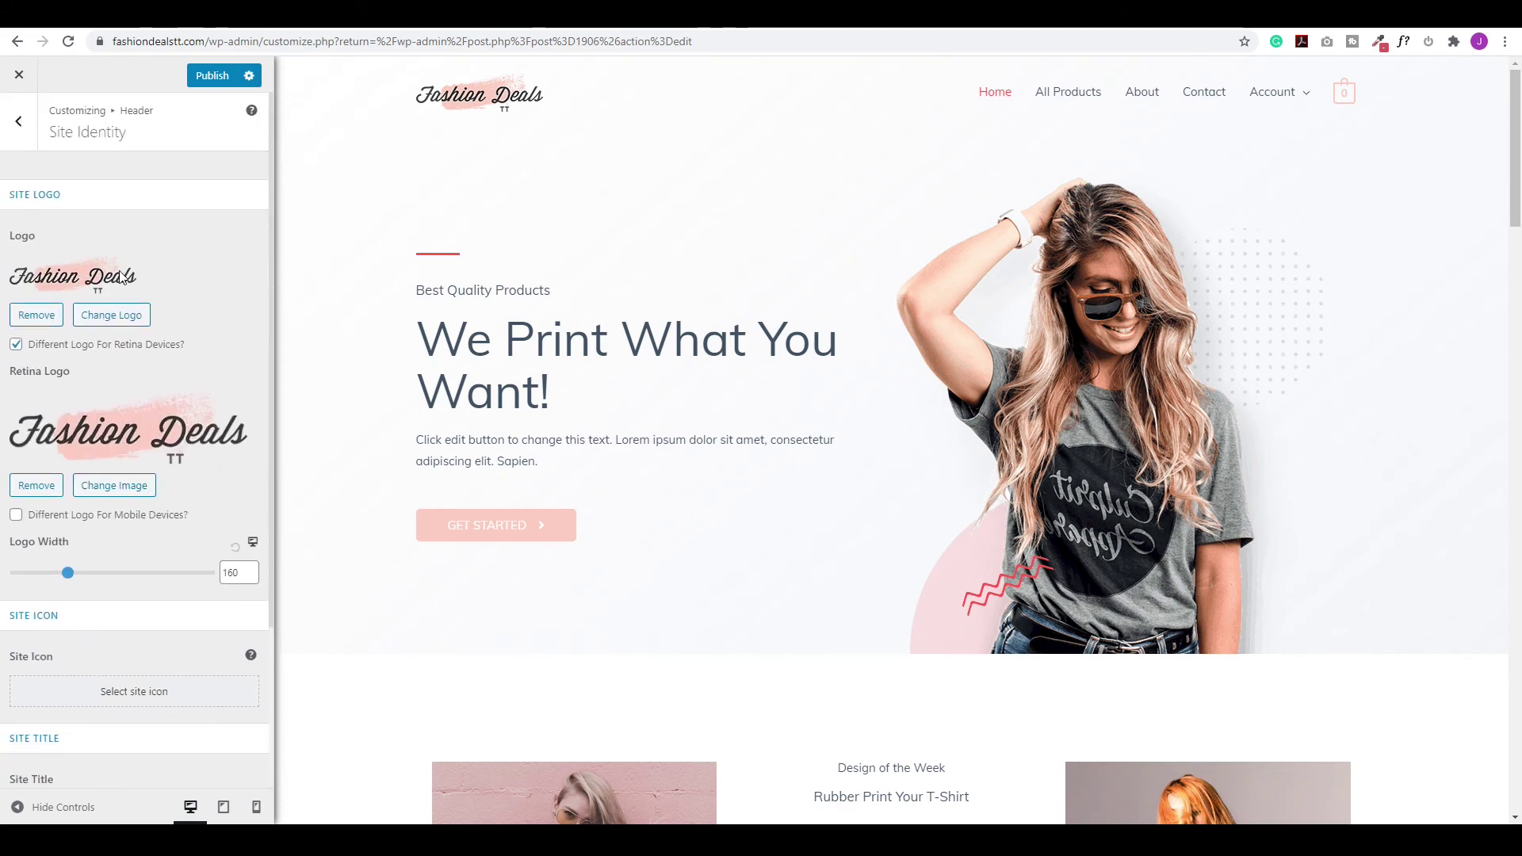
left_click(19, 122)
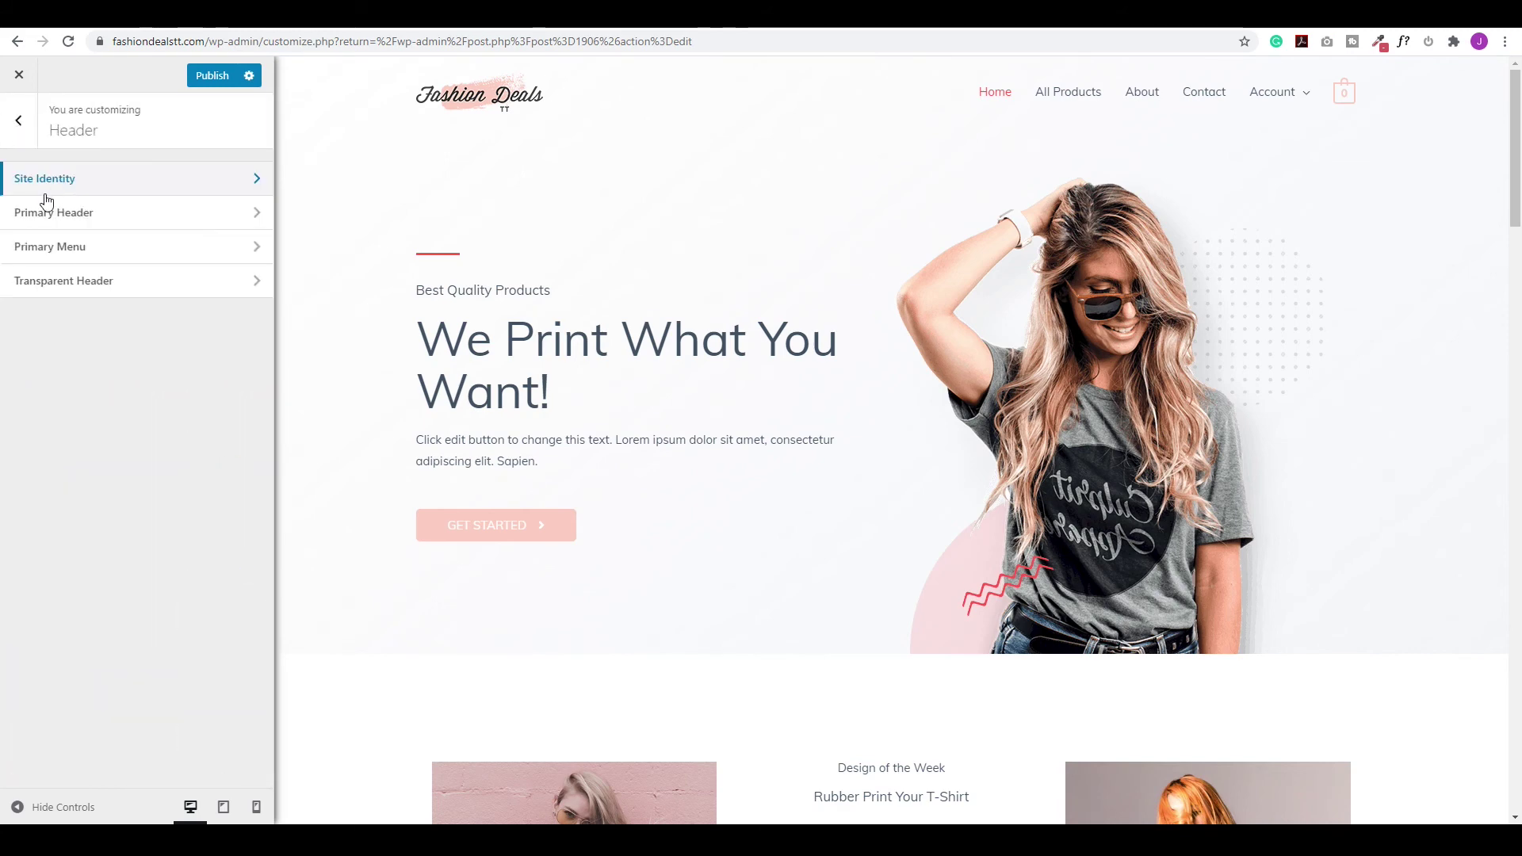
Try the primary header's centered-logo and logo-right layouts, and restore the layout with the logo left of the menu.
left_click(84, 215)
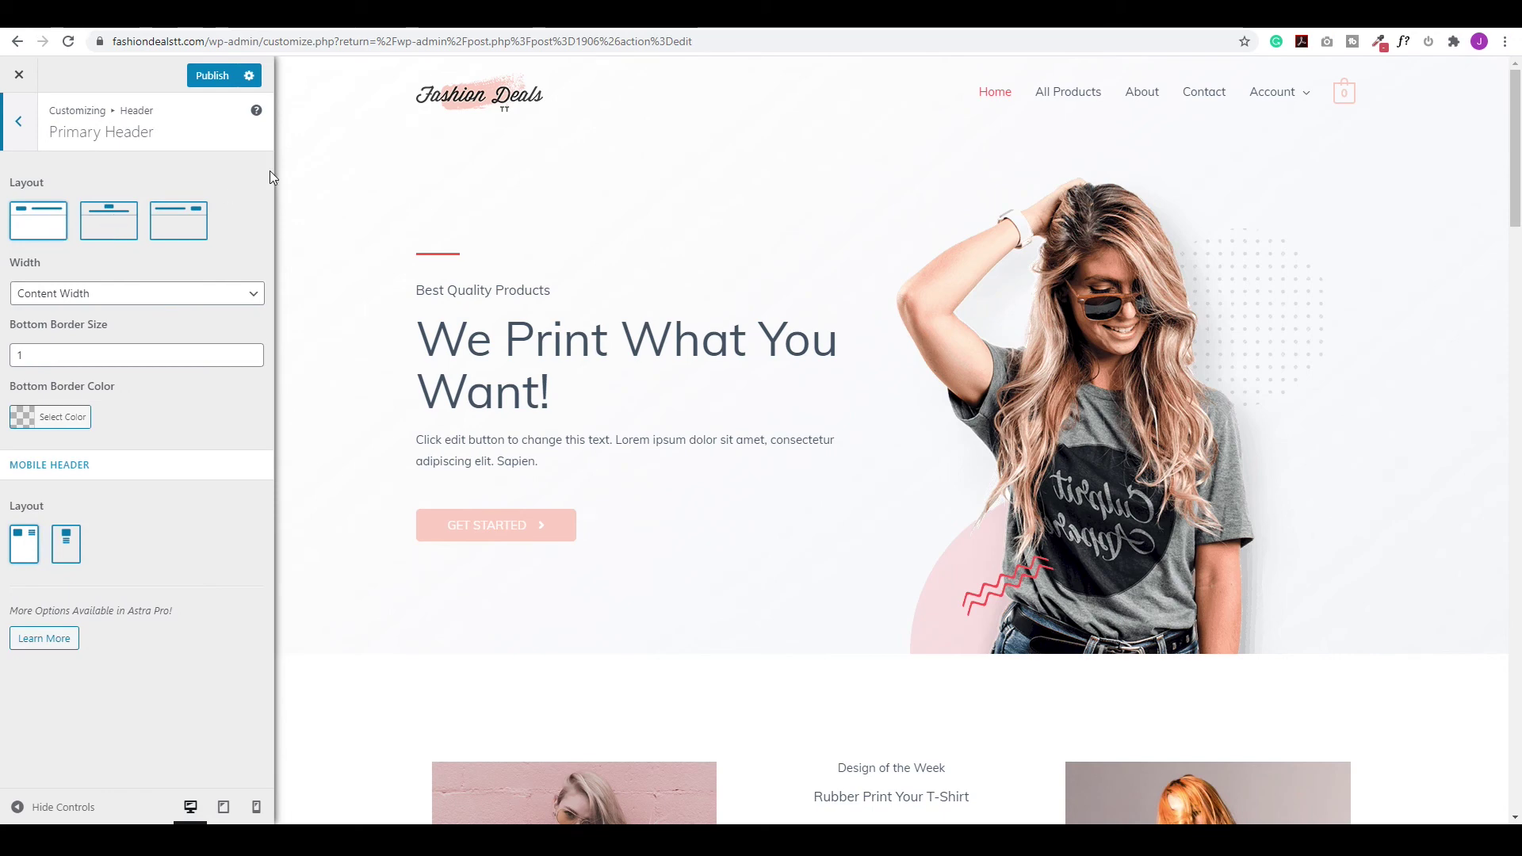
left_click(111, 218)
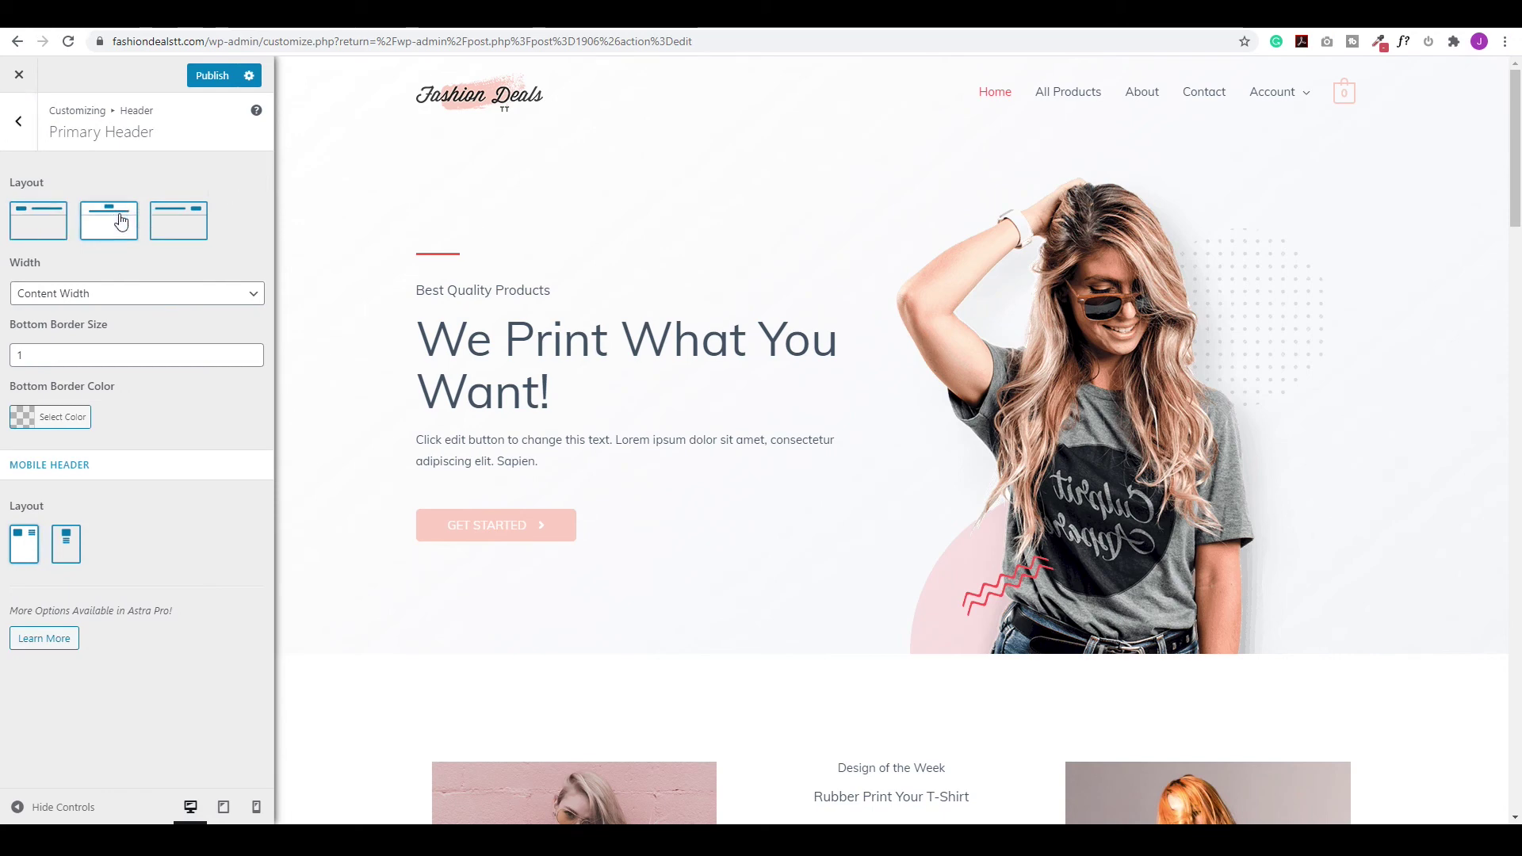
left_click(166, 236)
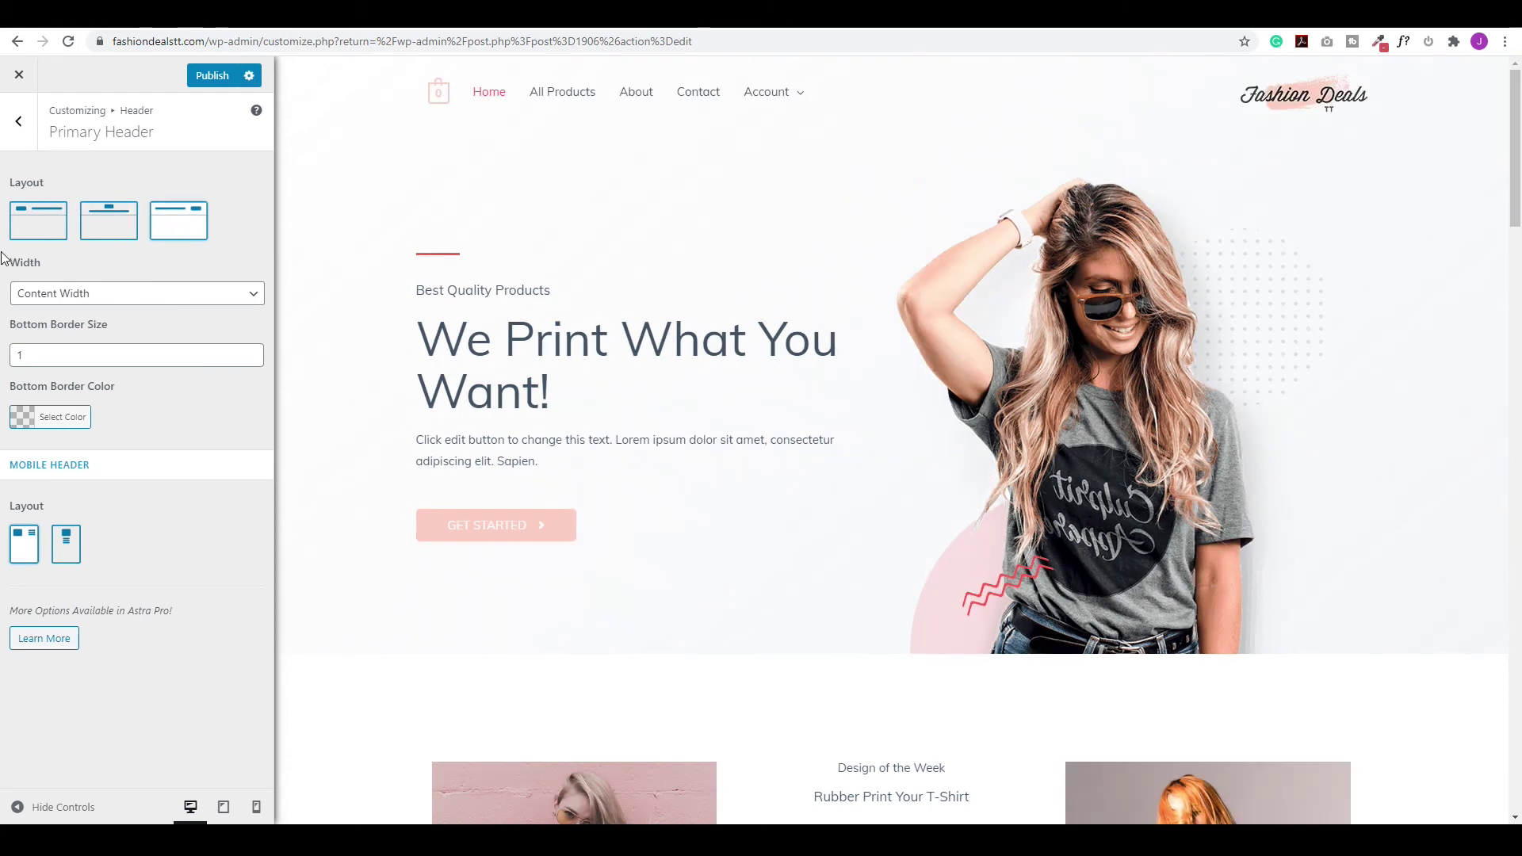
left_click(33, 222)
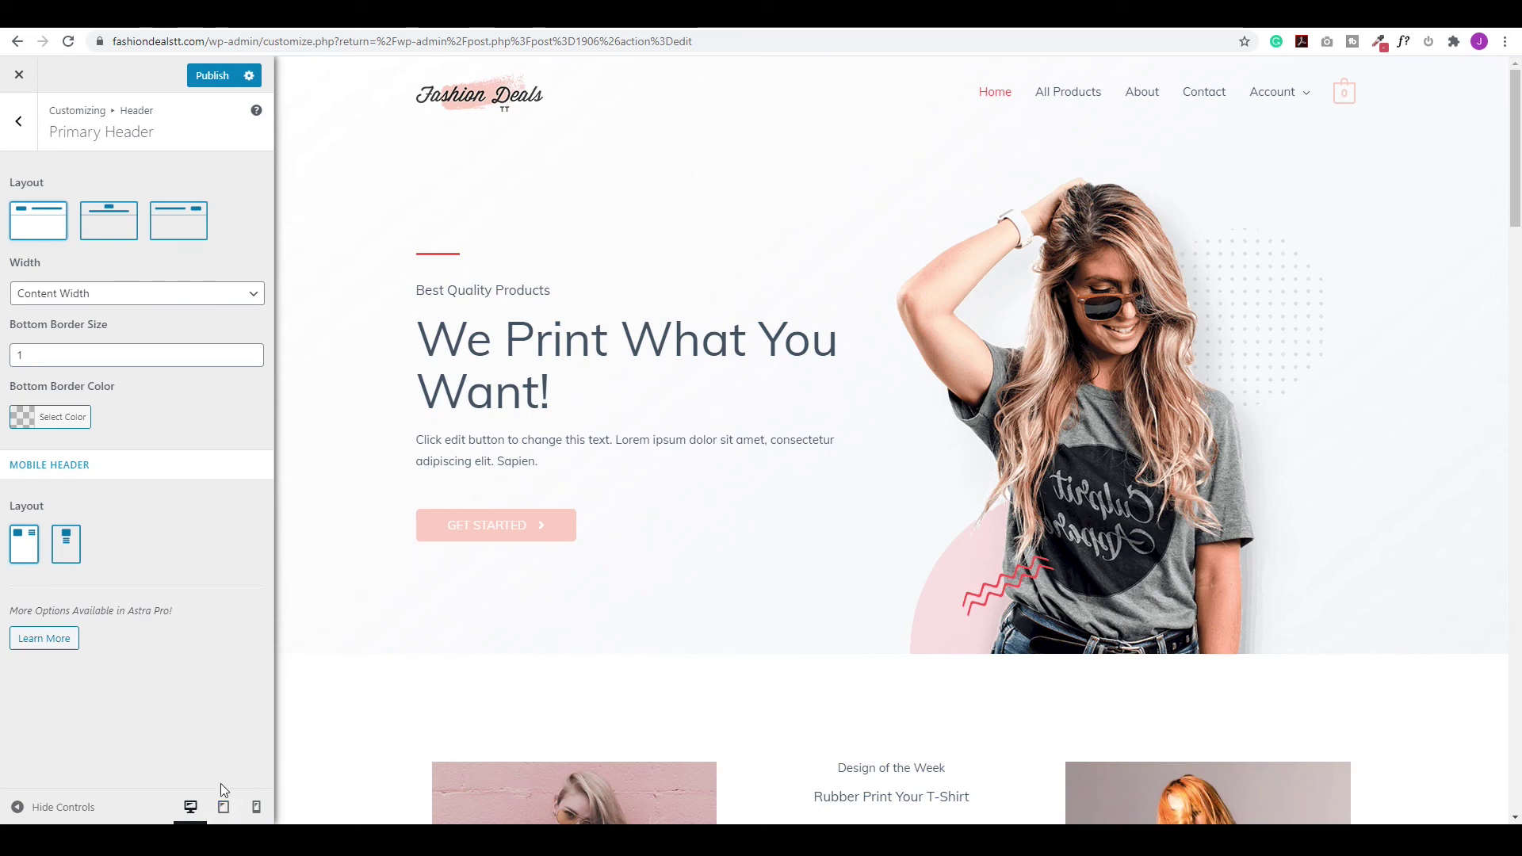
Try the stacked, centered mobile header layout in the tablet preview, and restore the inline layout.
left_click(223, 807)
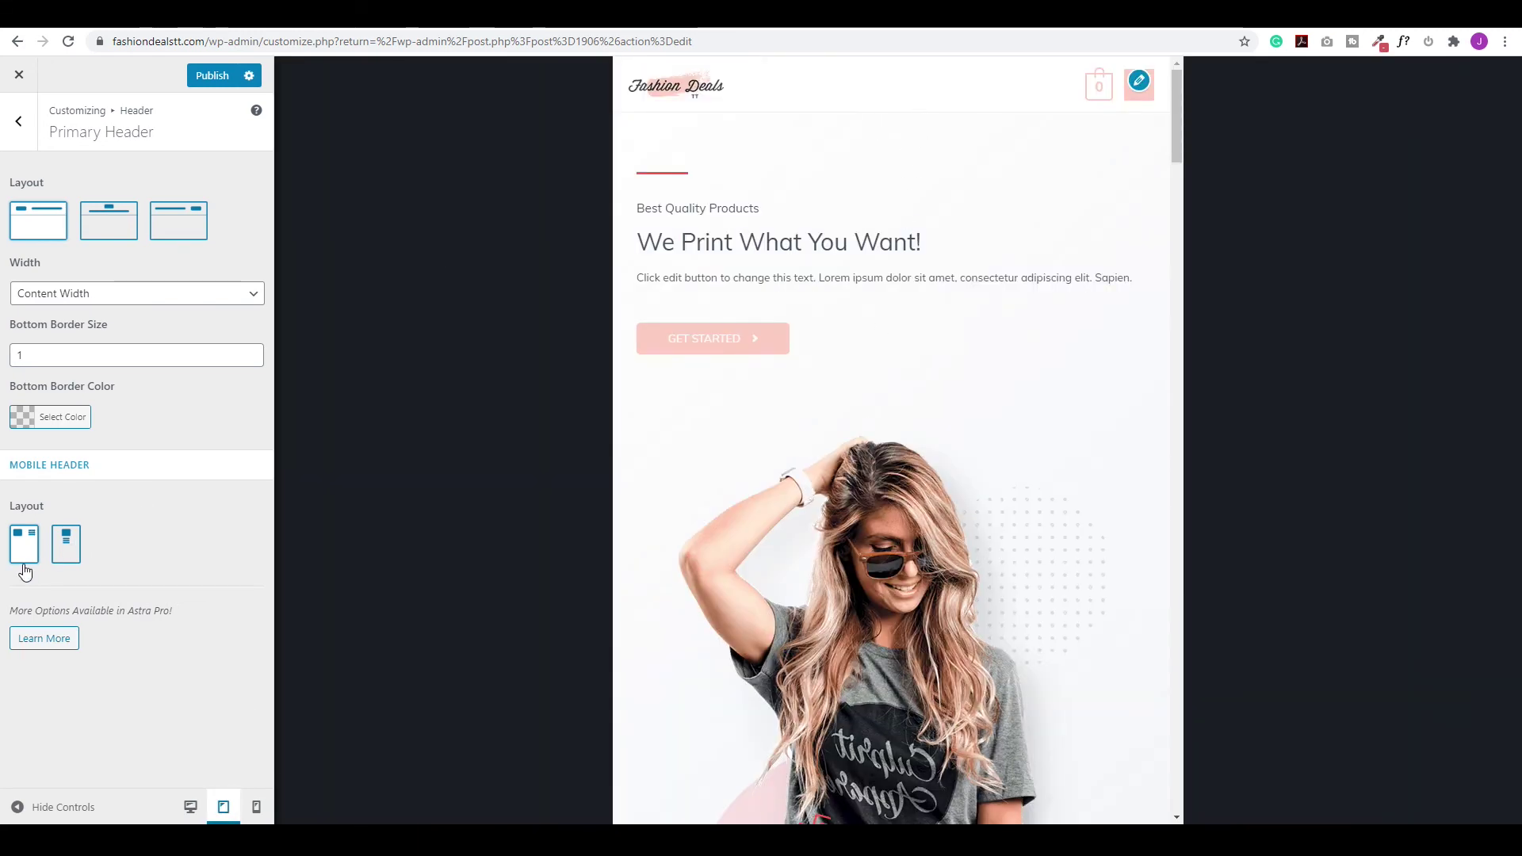
left_click(67, 546)
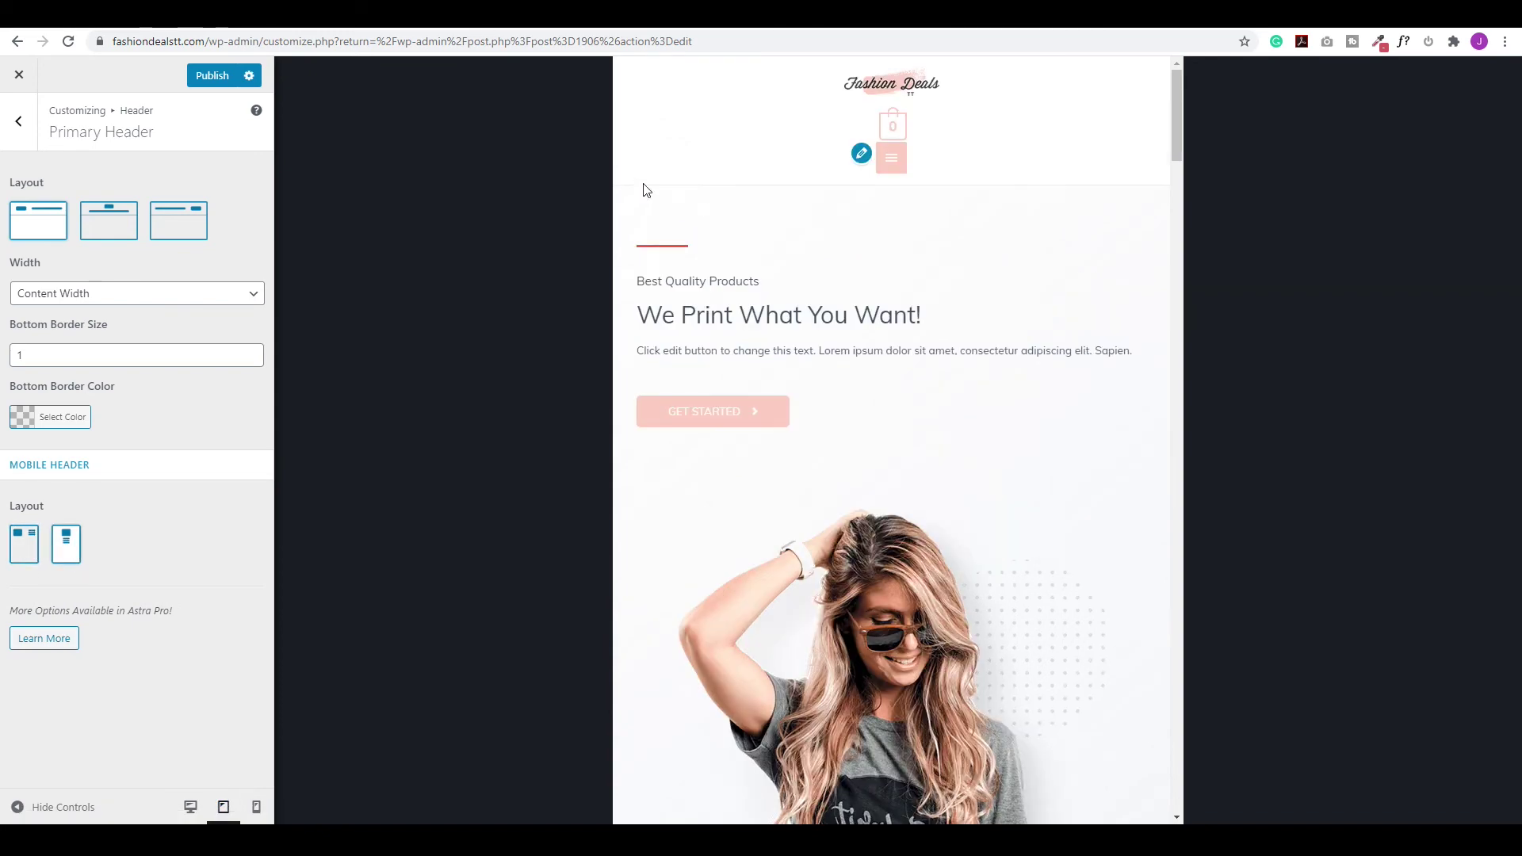
left_click(21, 543)
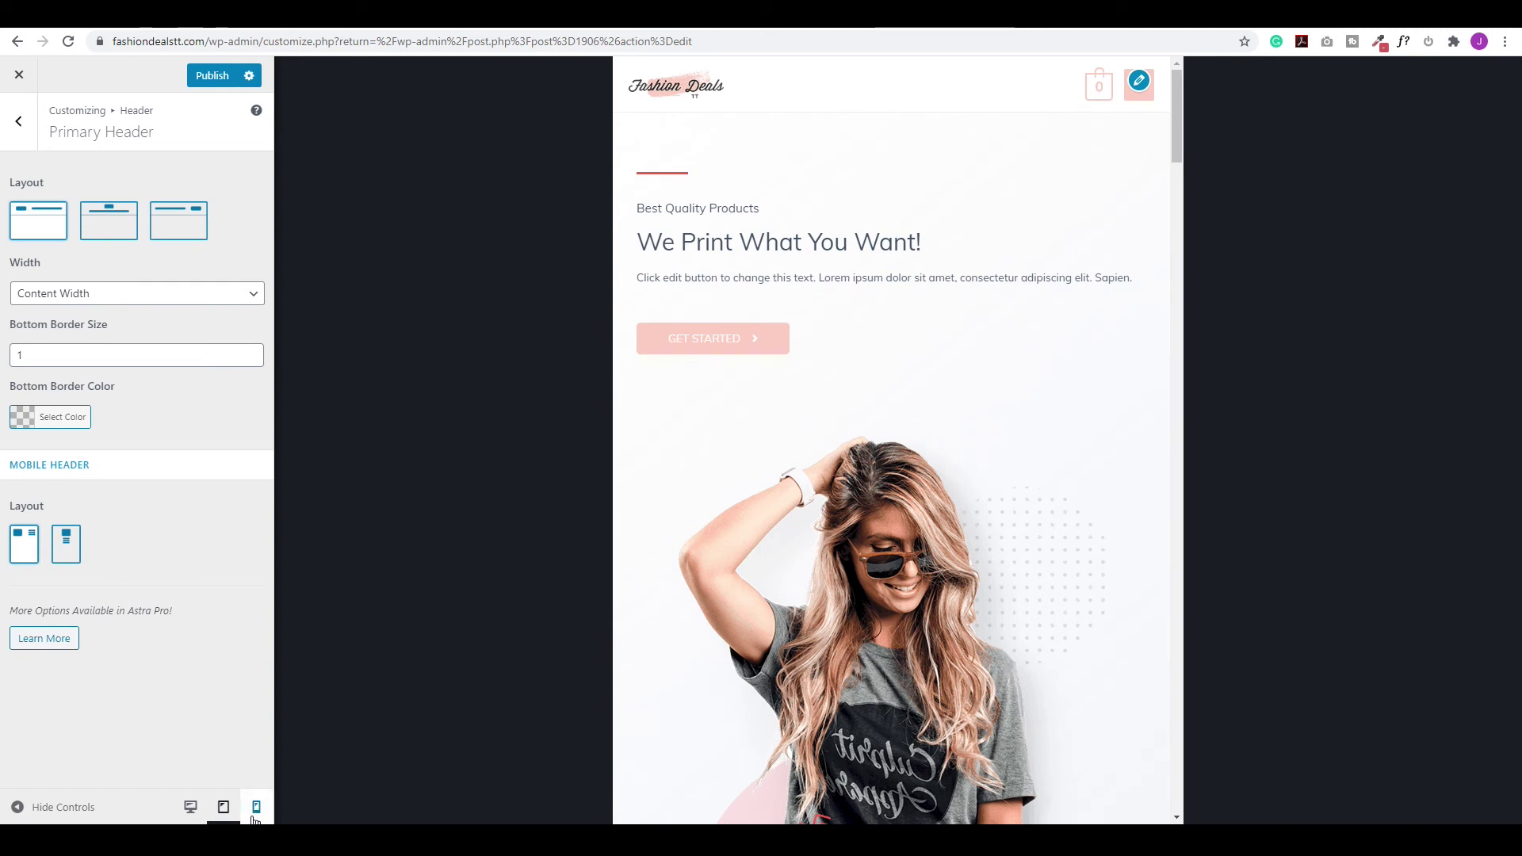
Examine the header and homepage in the mobile preview, switch back to the desktop preview and return to the header options.
left_click(256, 808)
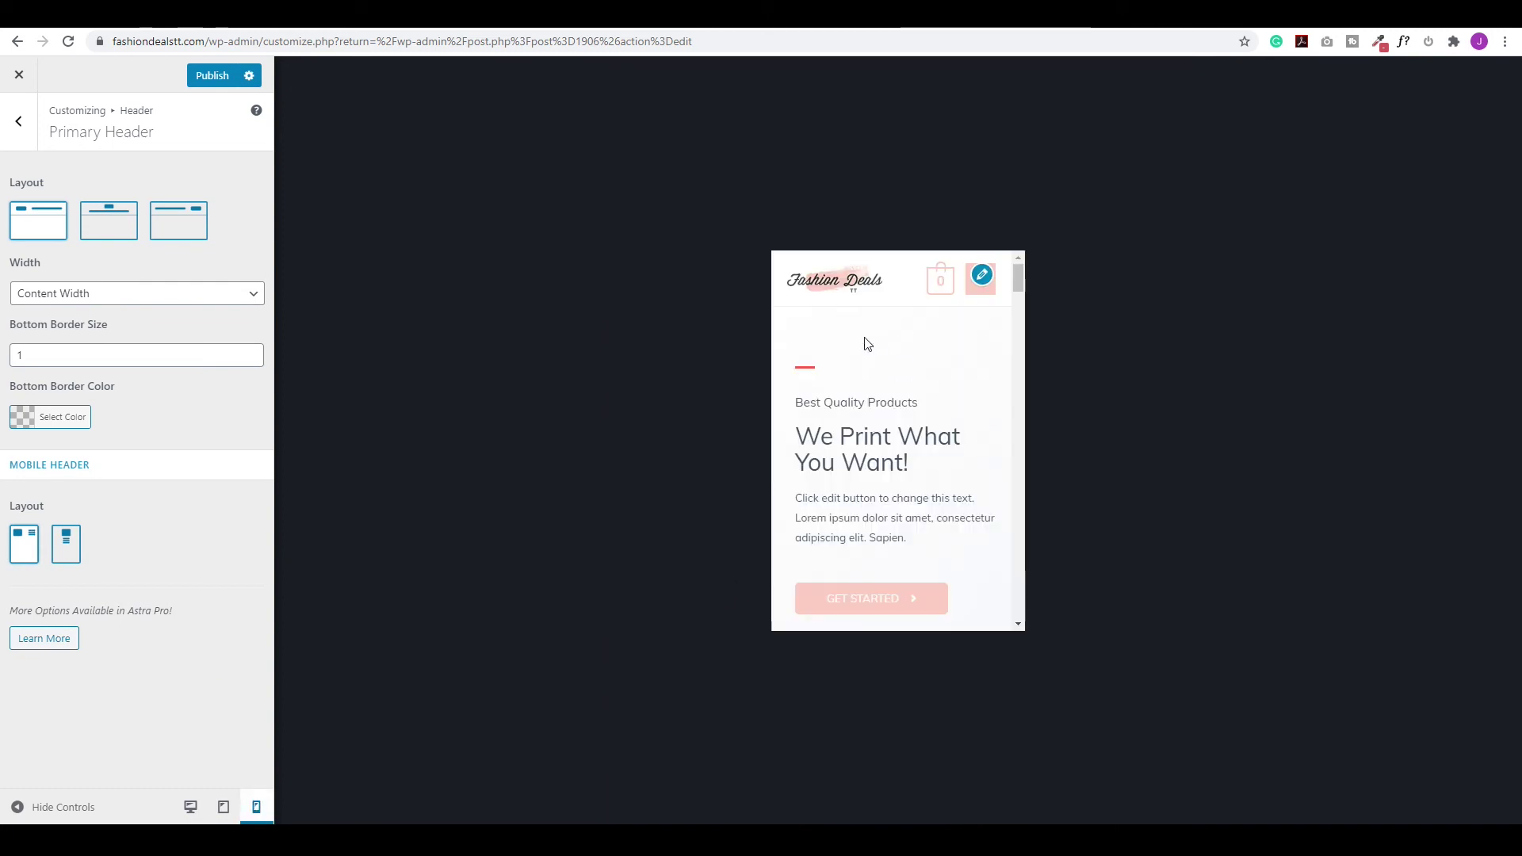
scroll(909, 343, "down", 10)
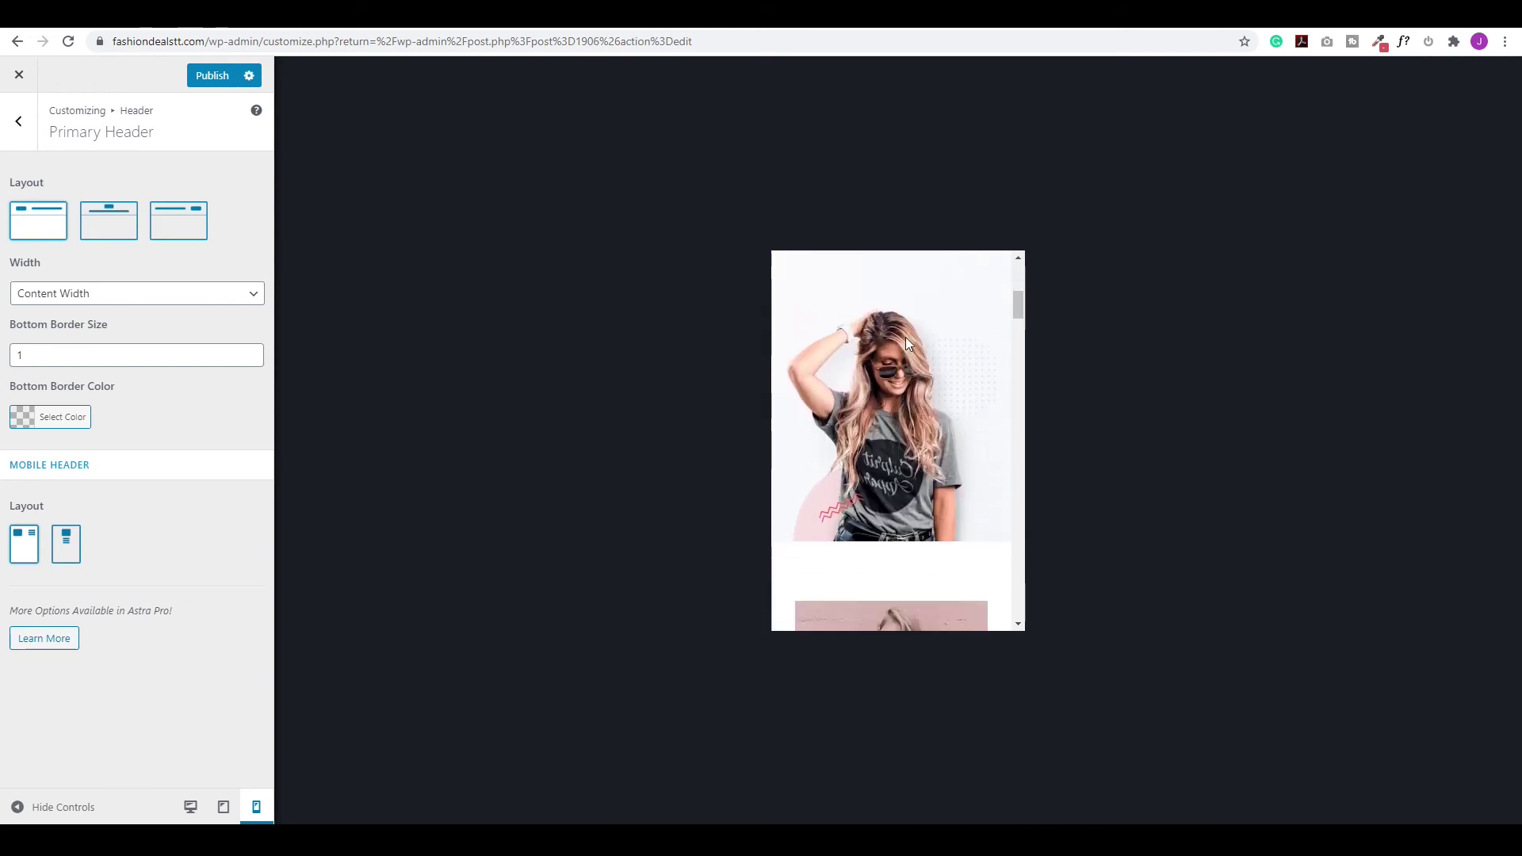
scroll(909, 343, "down", 3)
scroll(909, 342, "up", 15)
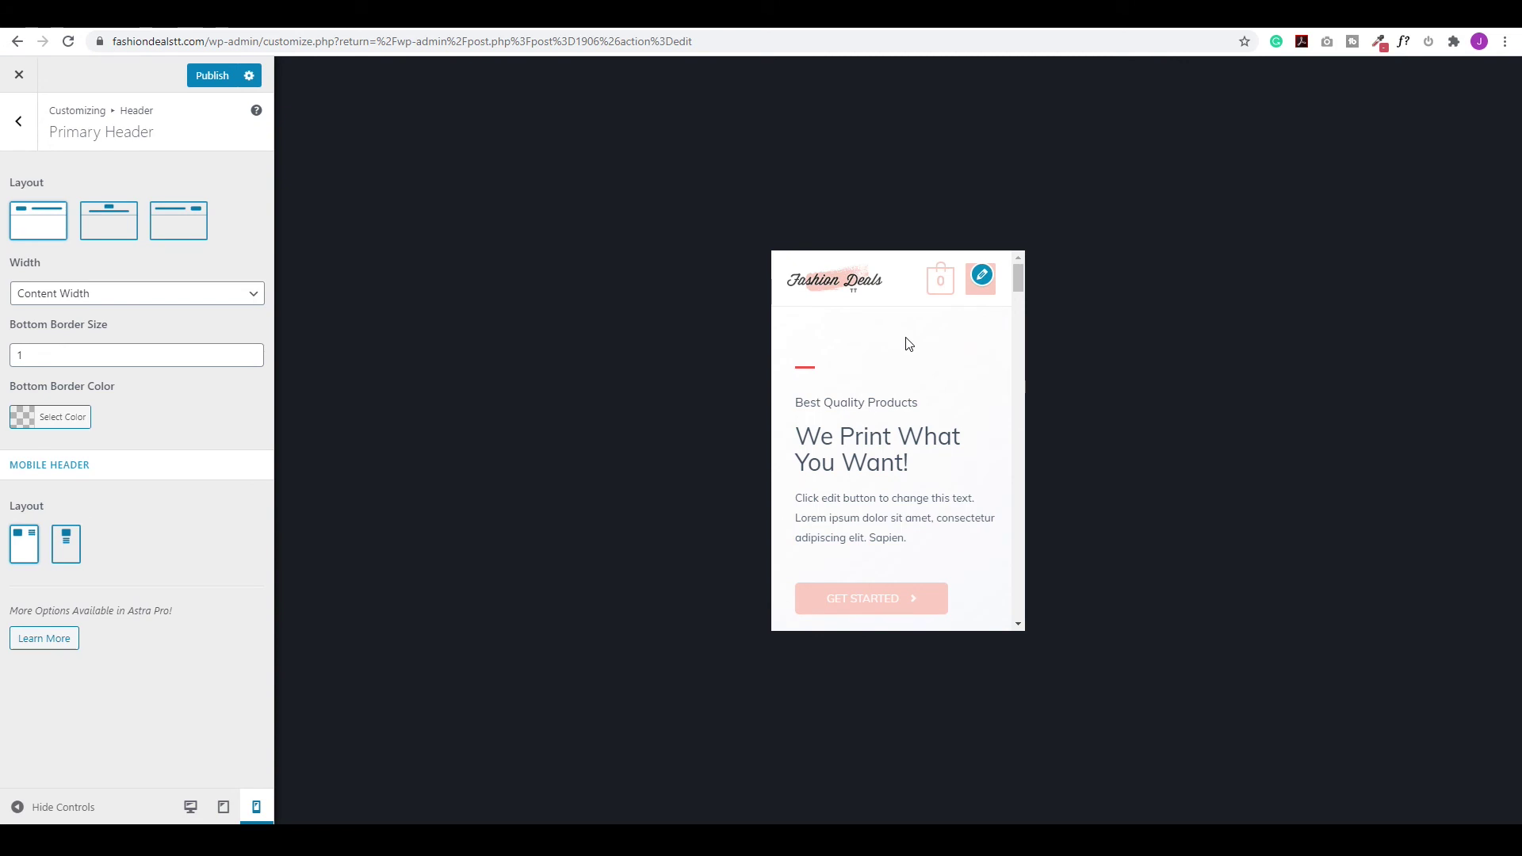
left_click(189, 813)
left_click(21, 120)
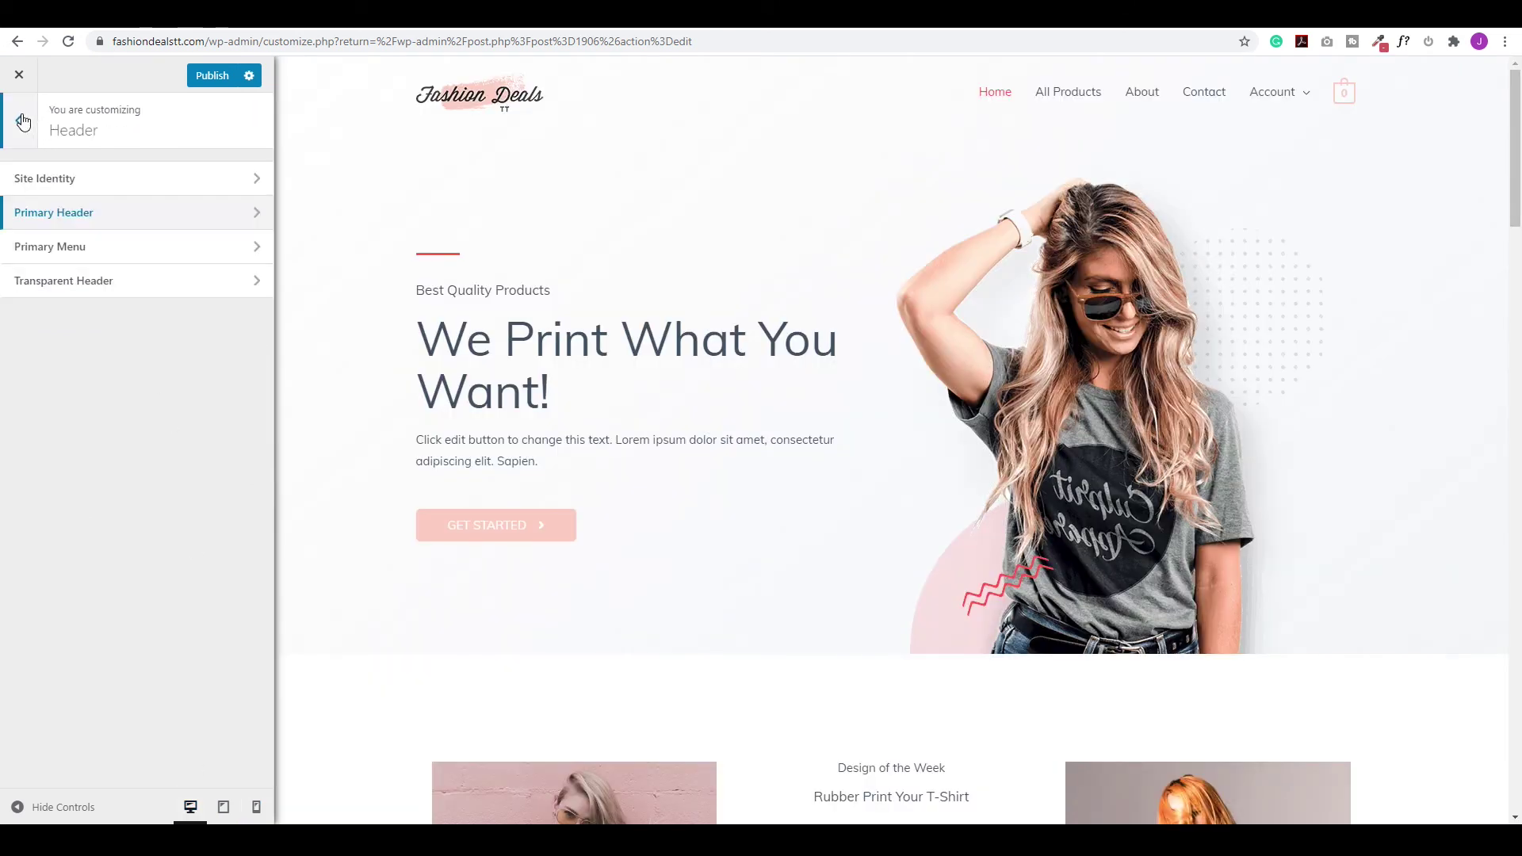
Review the Primary Menu settings, try Search as the last item in the menu, and restore WooCommerce.
left_click(74, 253)
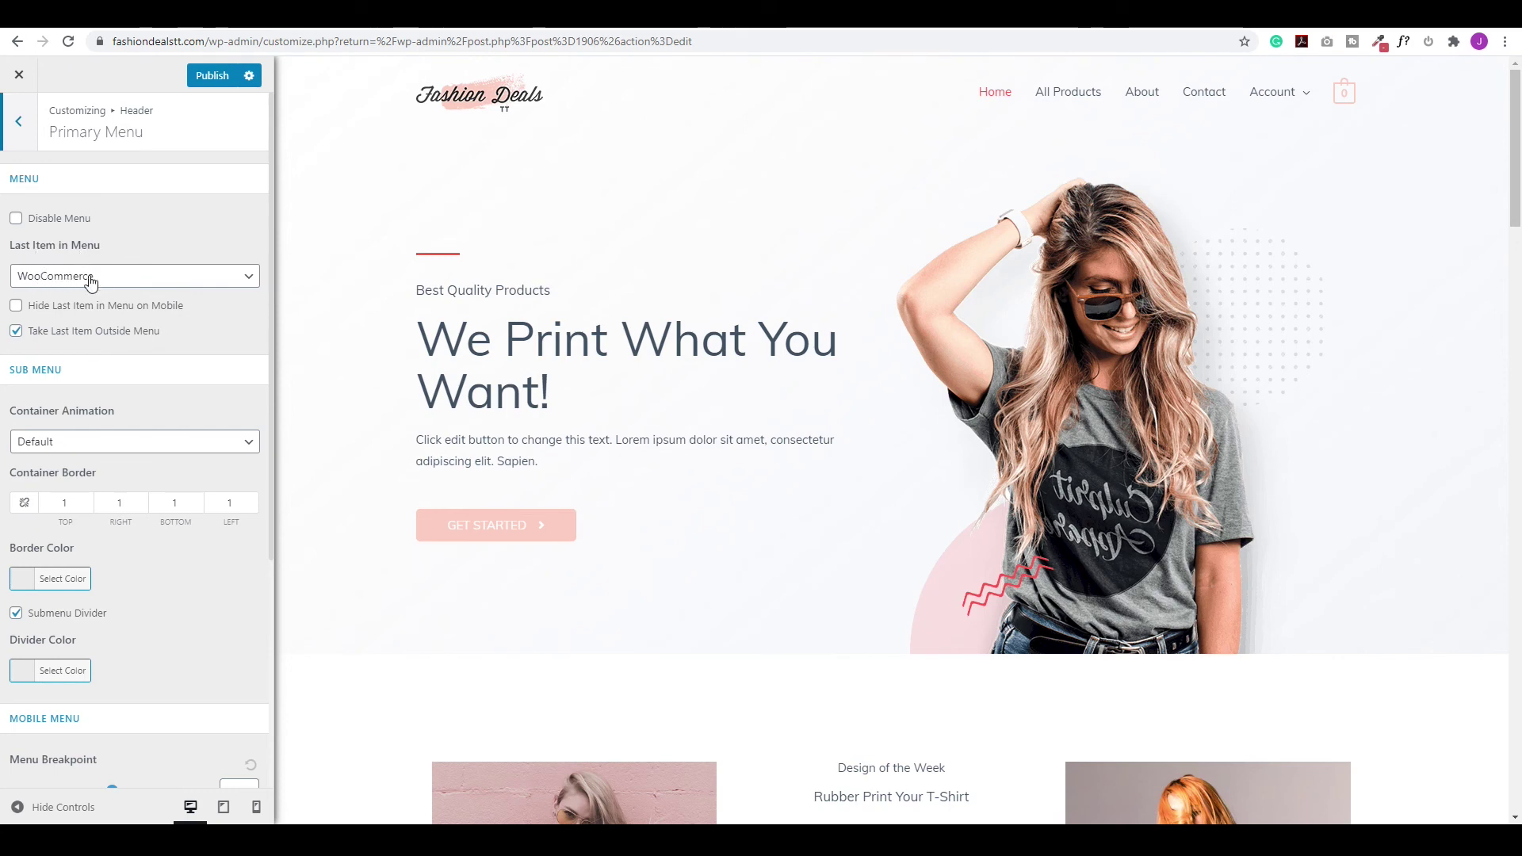
scroll(938, 513, "down", 6)
scroll(1281, 198, "up", 6)
mouse_move(1338, 103)
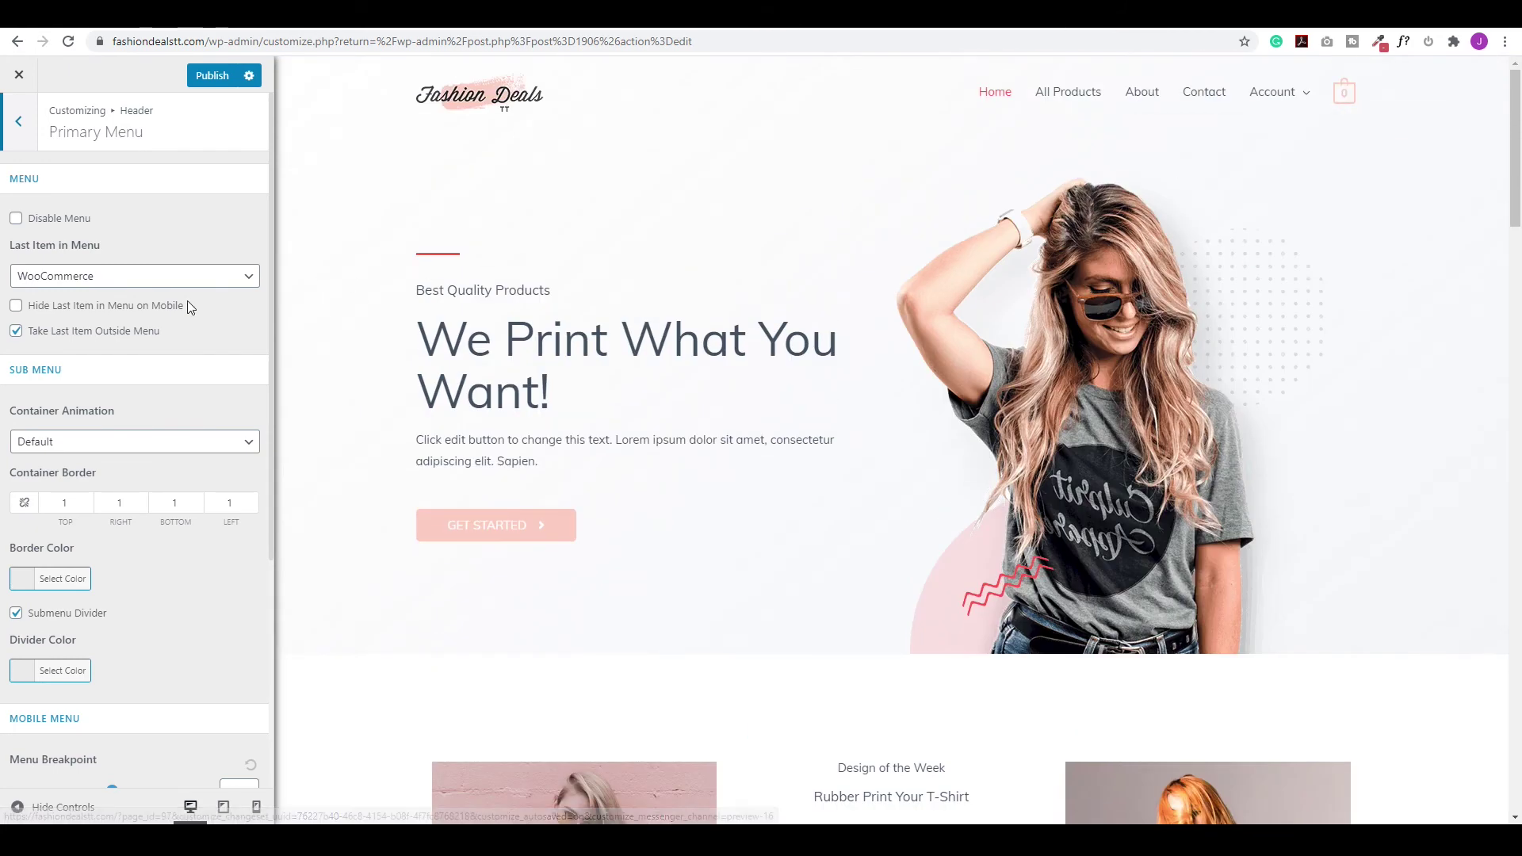
left_click(132, 284)
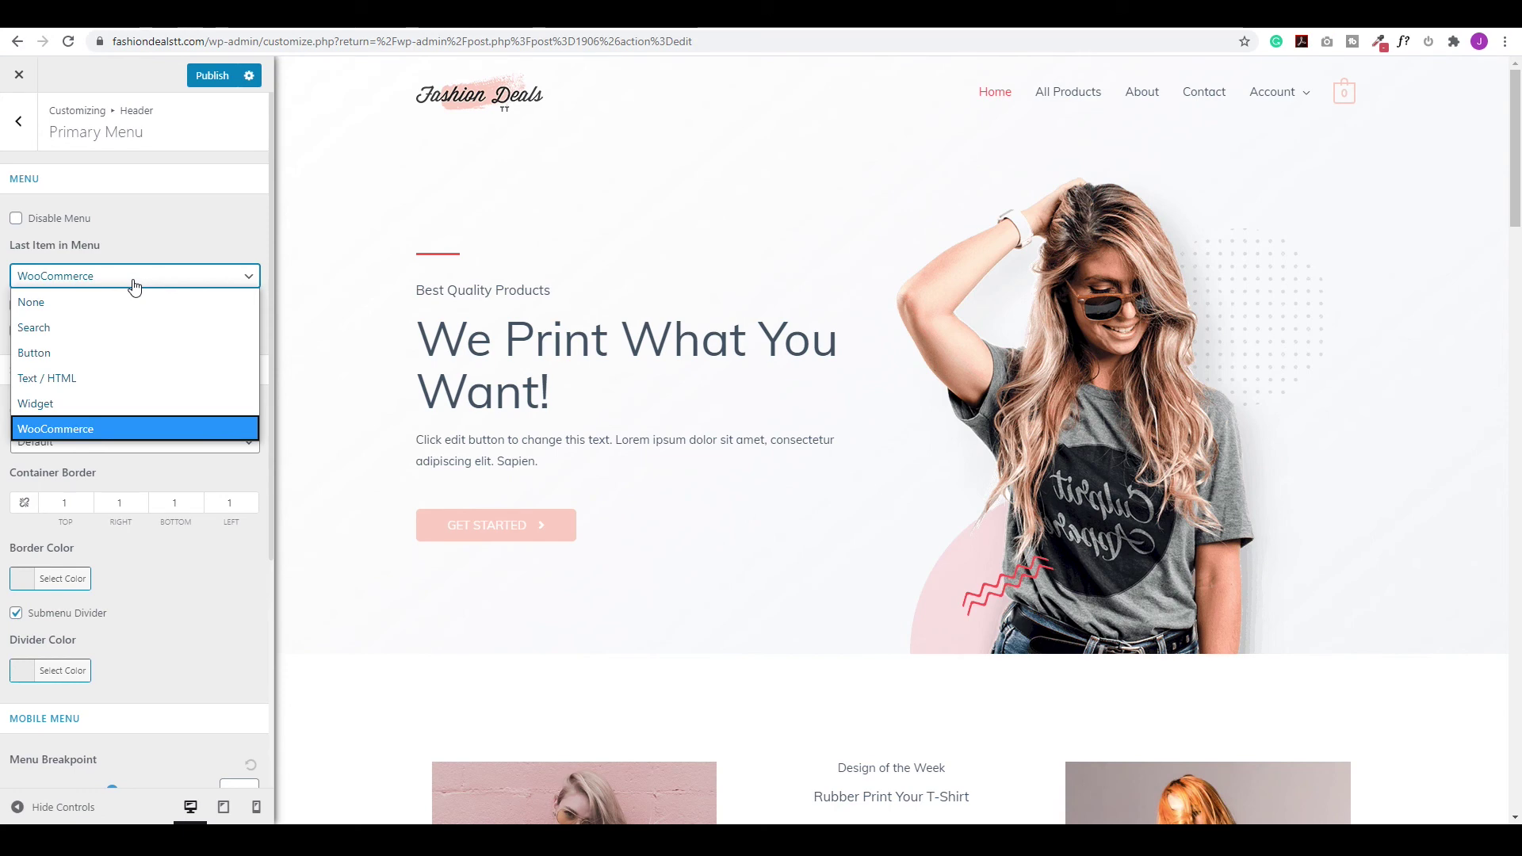
left_click(43, 329)
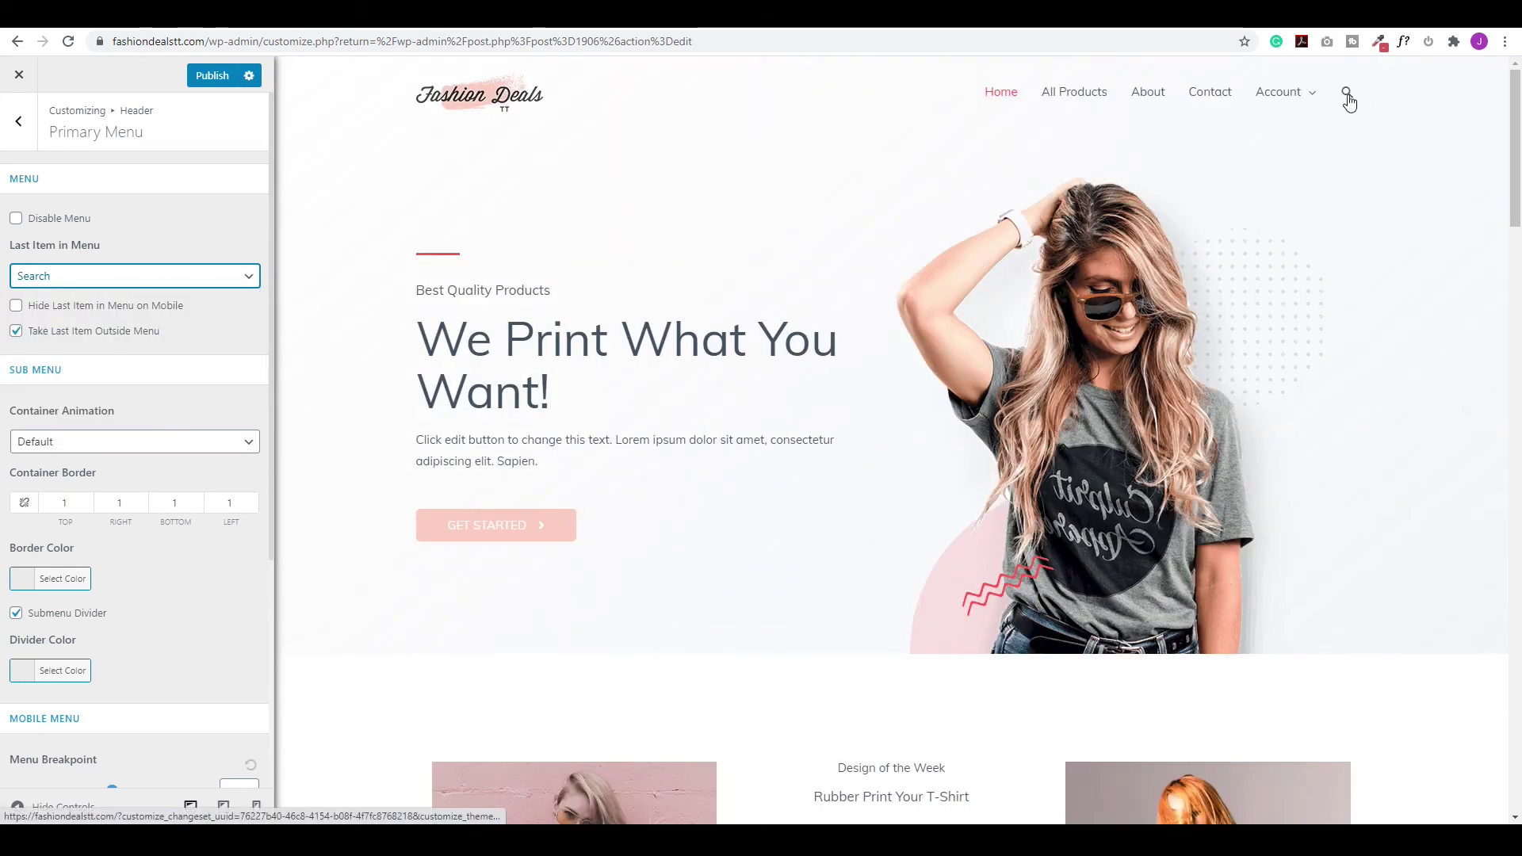
left_click(148, 277)
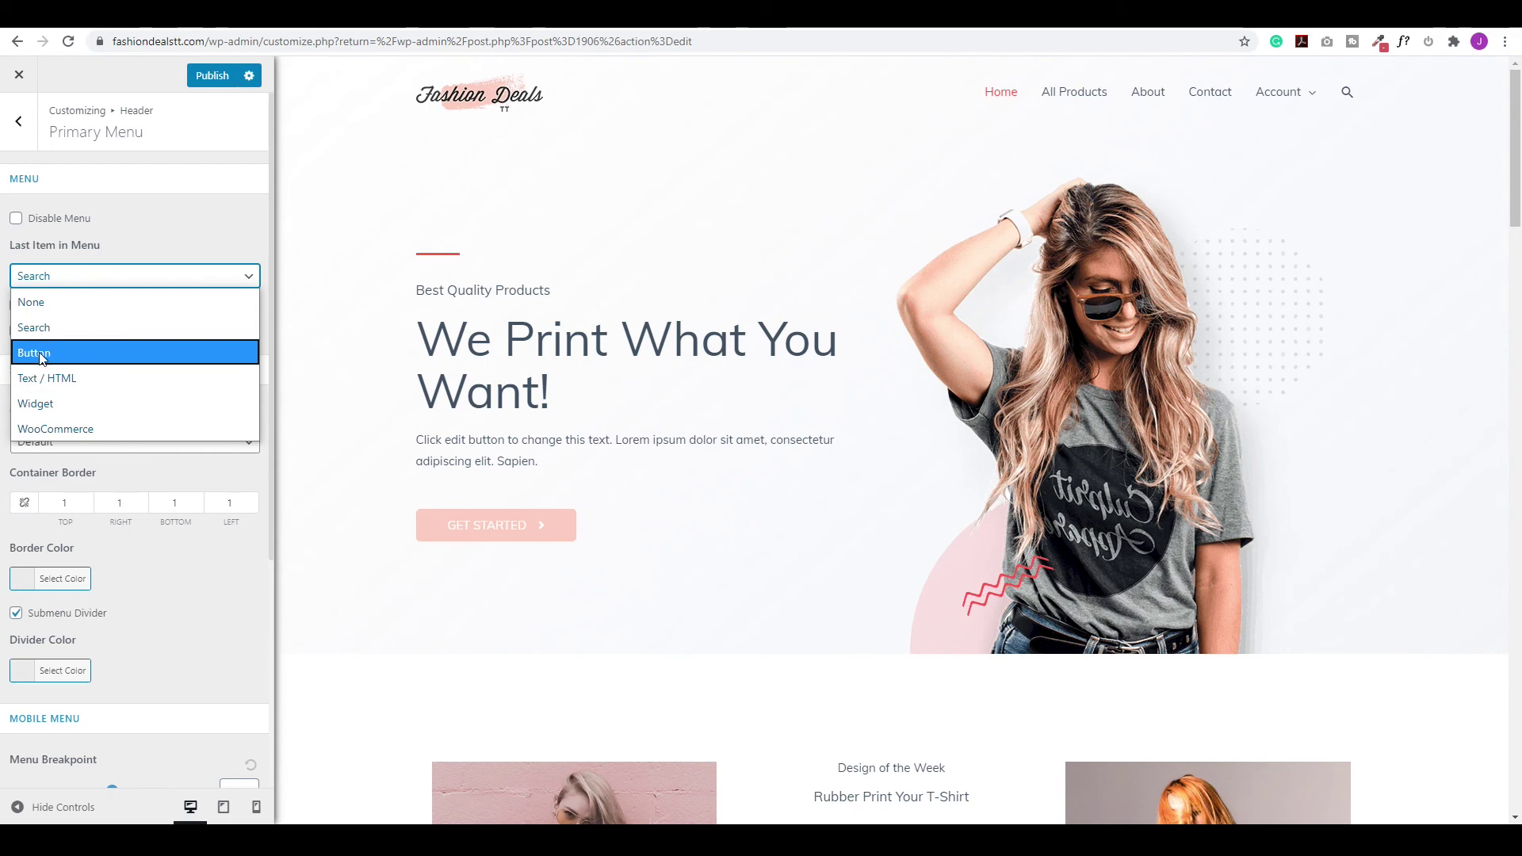
left_click(85, 428)
Try "Menu" as the mobile menu's label in the mobile preview, and clear the label again.
scroll(173, 394, "down", 2)
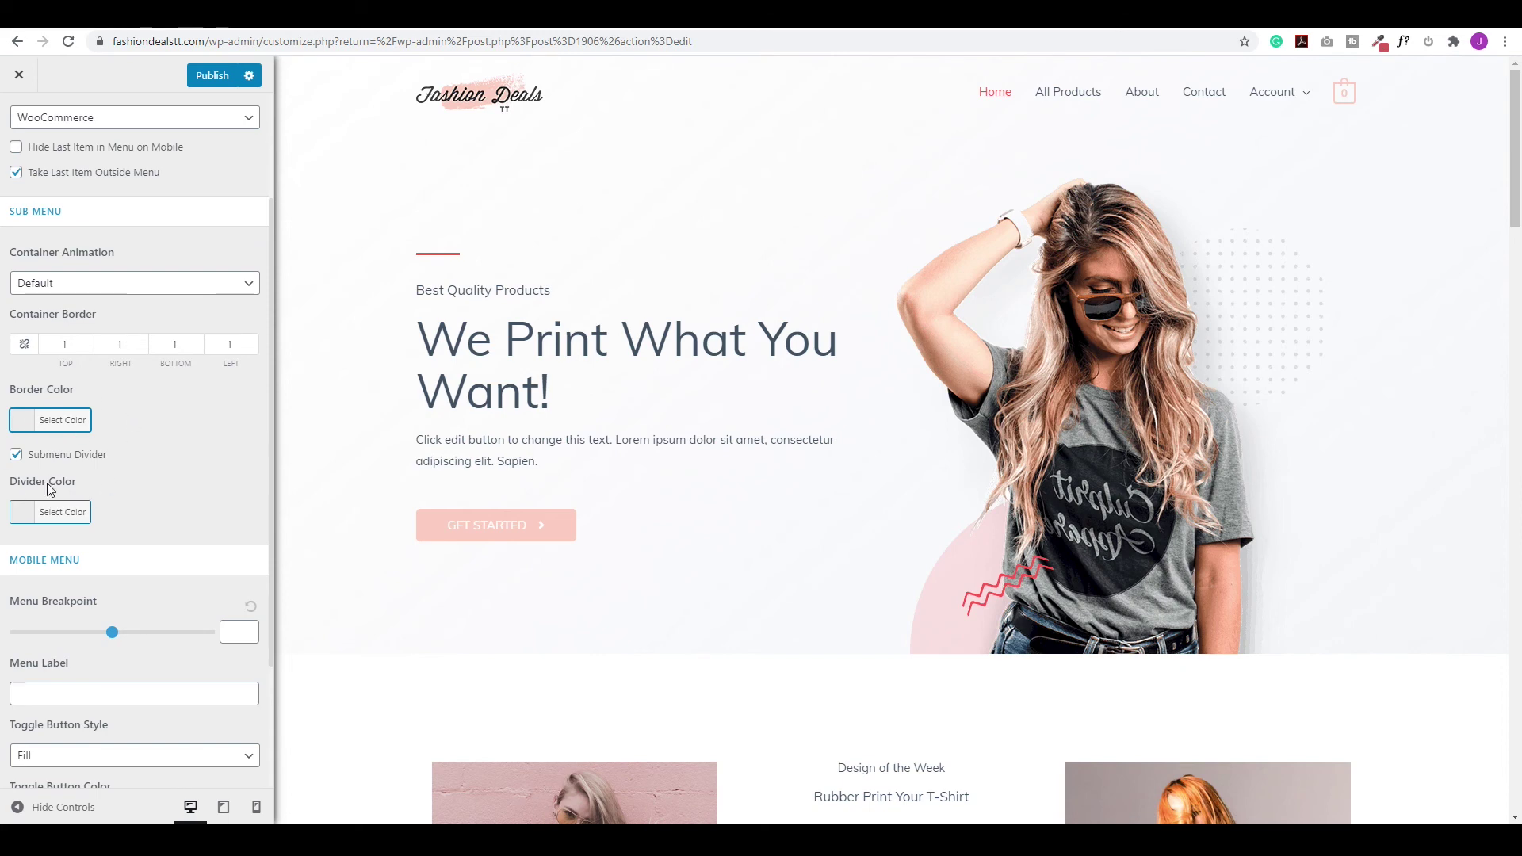
scroll(60, 468, "down", 2)
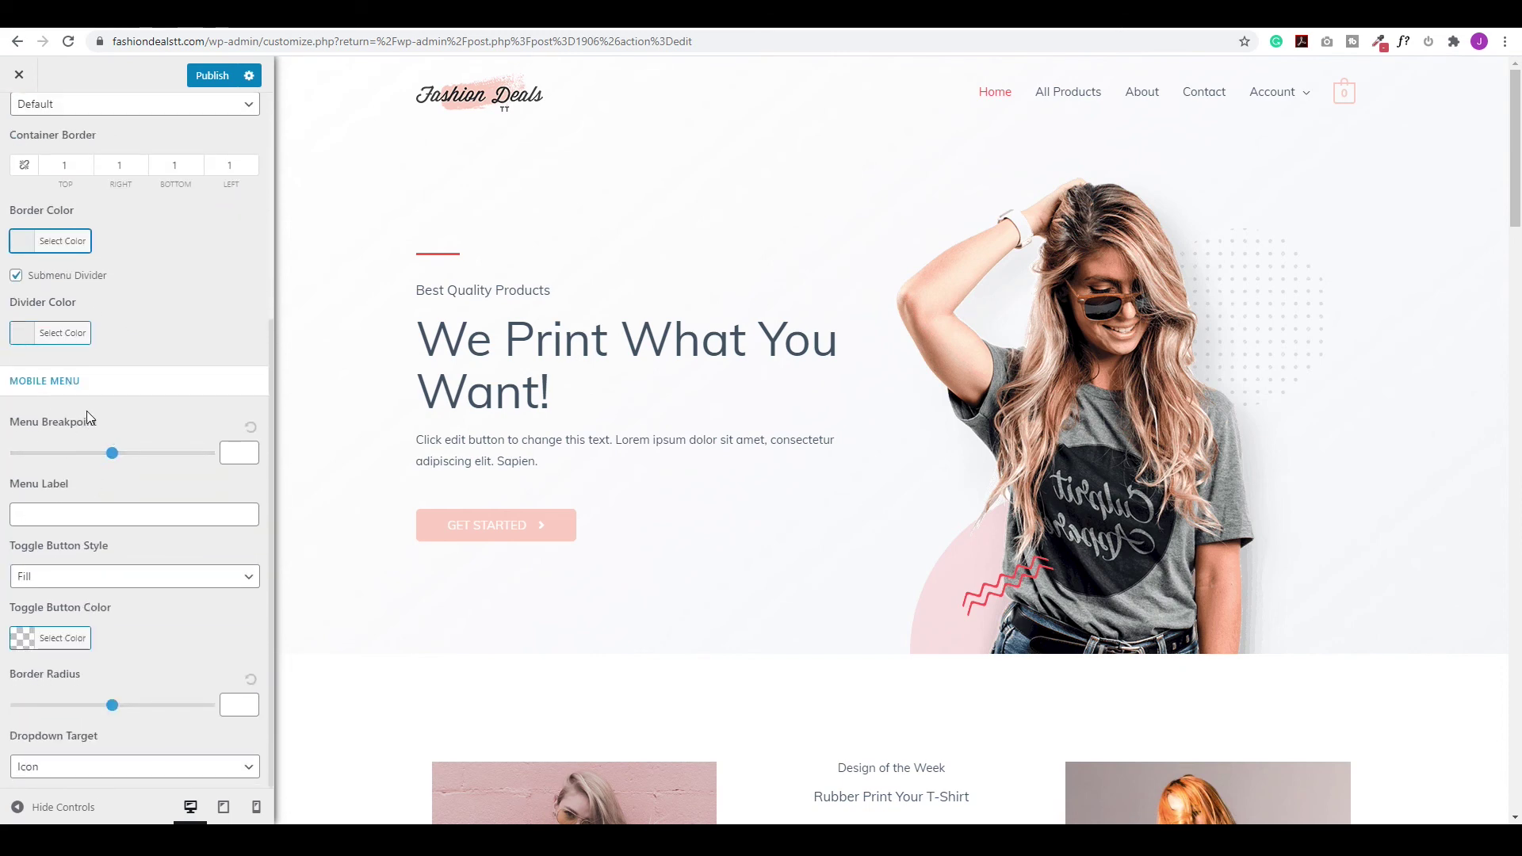
left_click(255, 808)
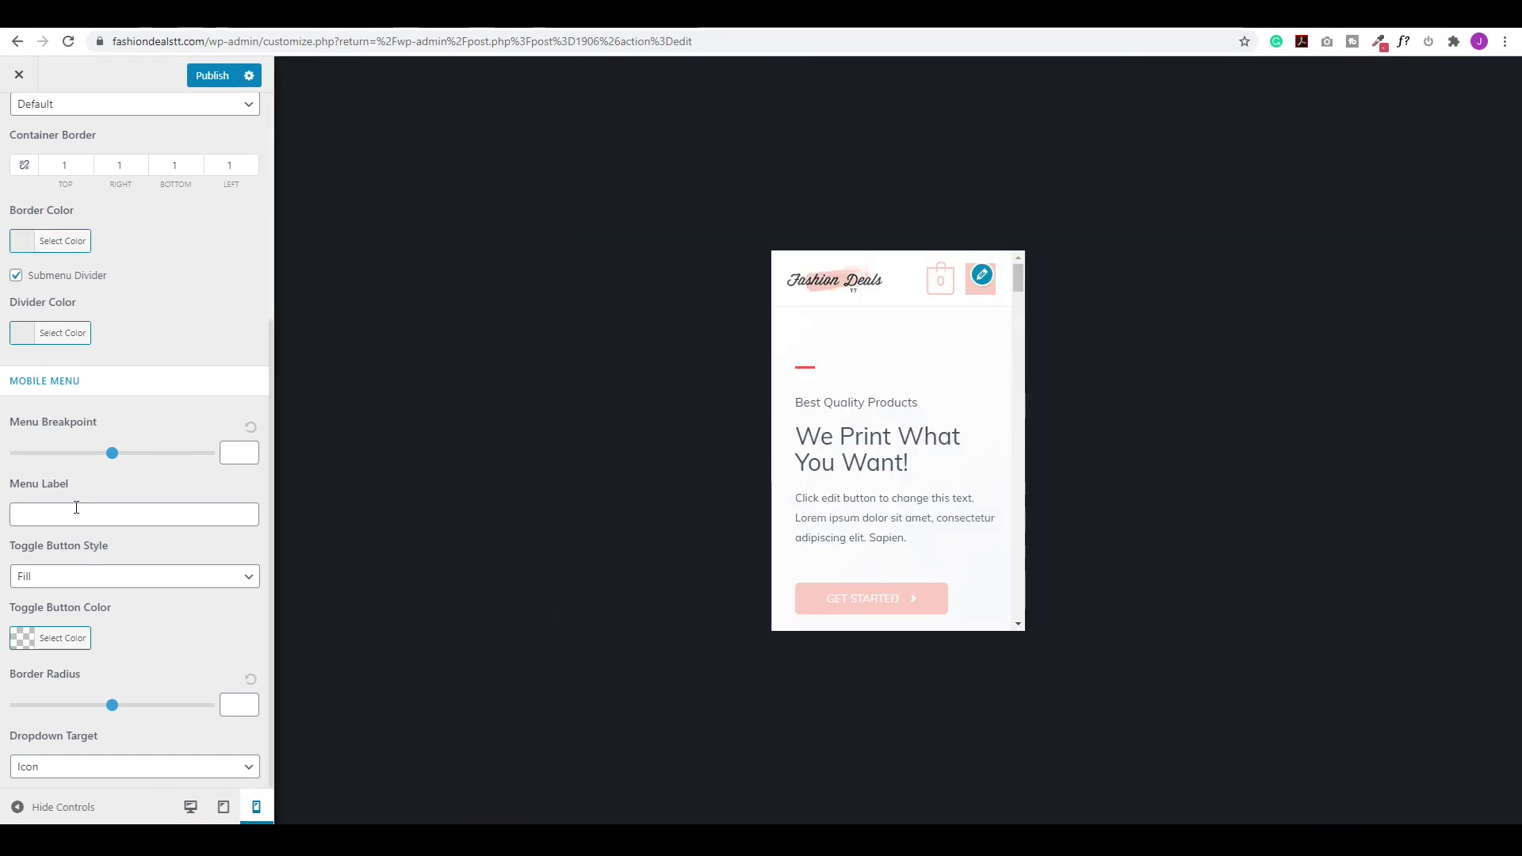
left_click(76, 507)
type("Menu")
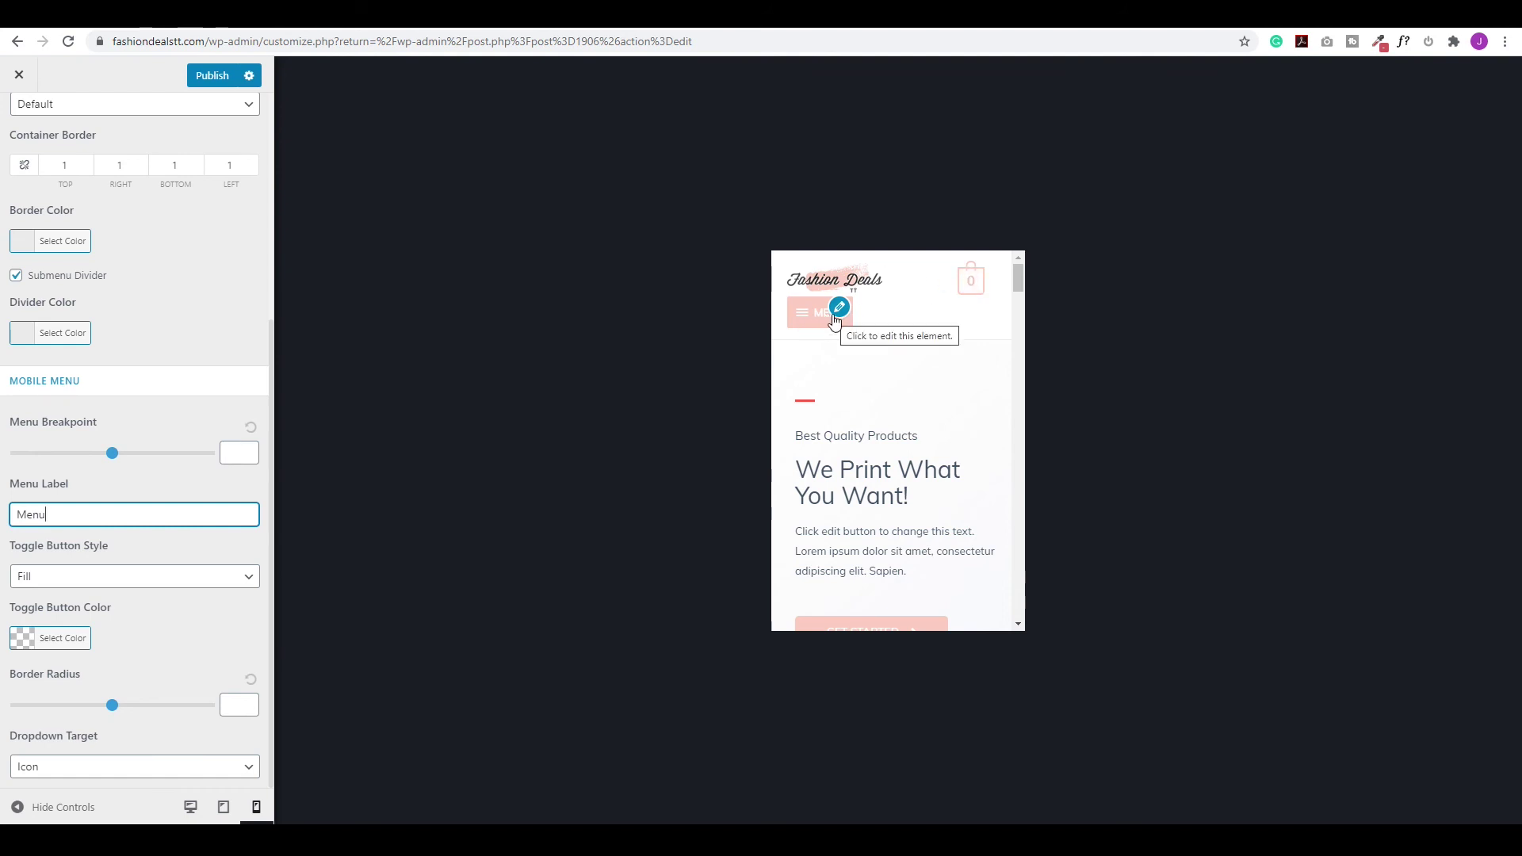
left_click_drag(79, 513, 2, 483)
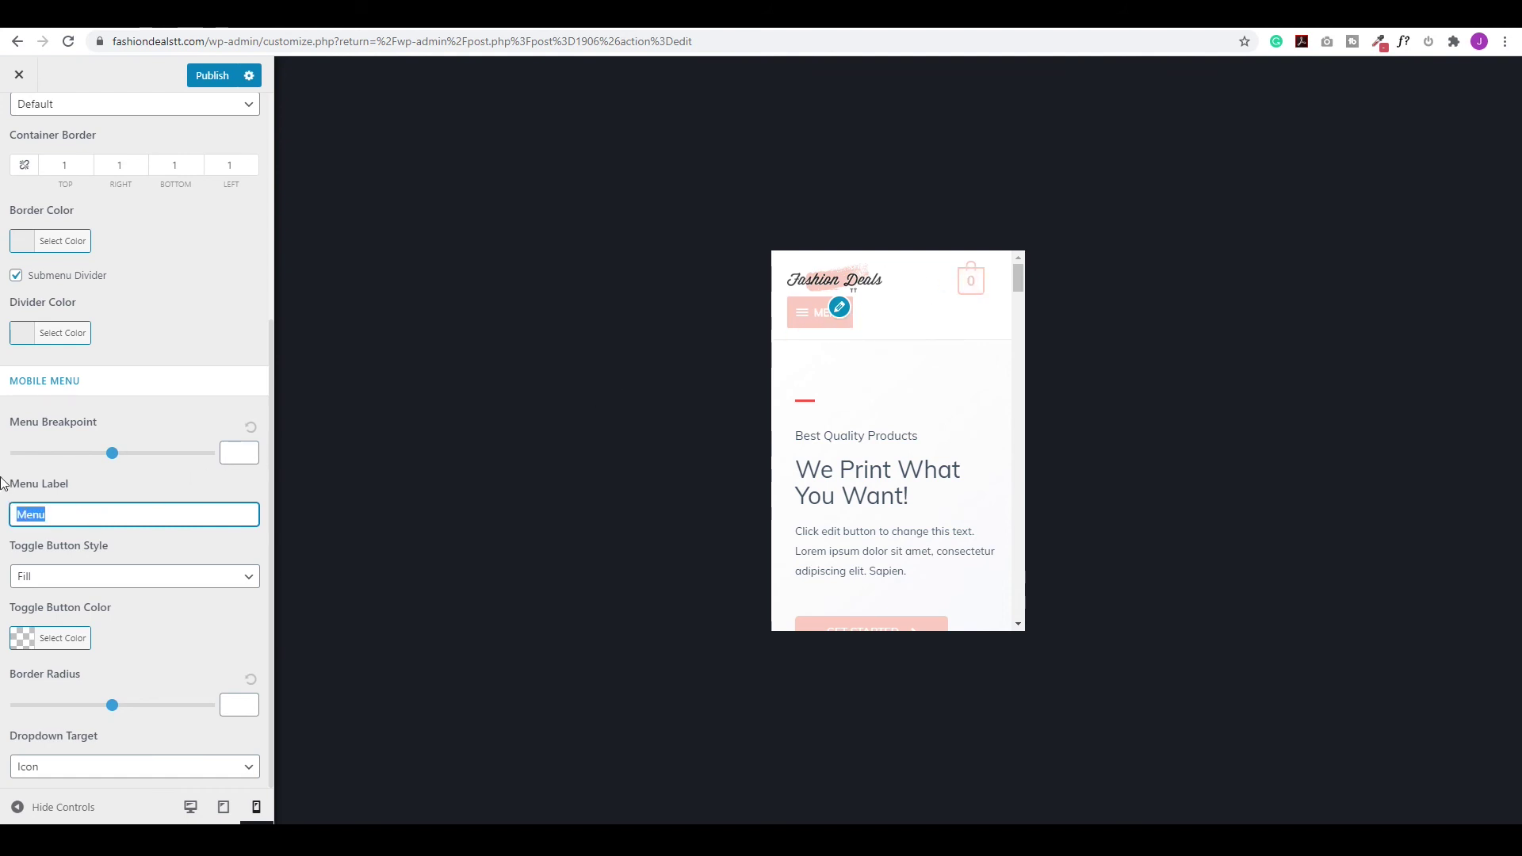
key("BackSpace")
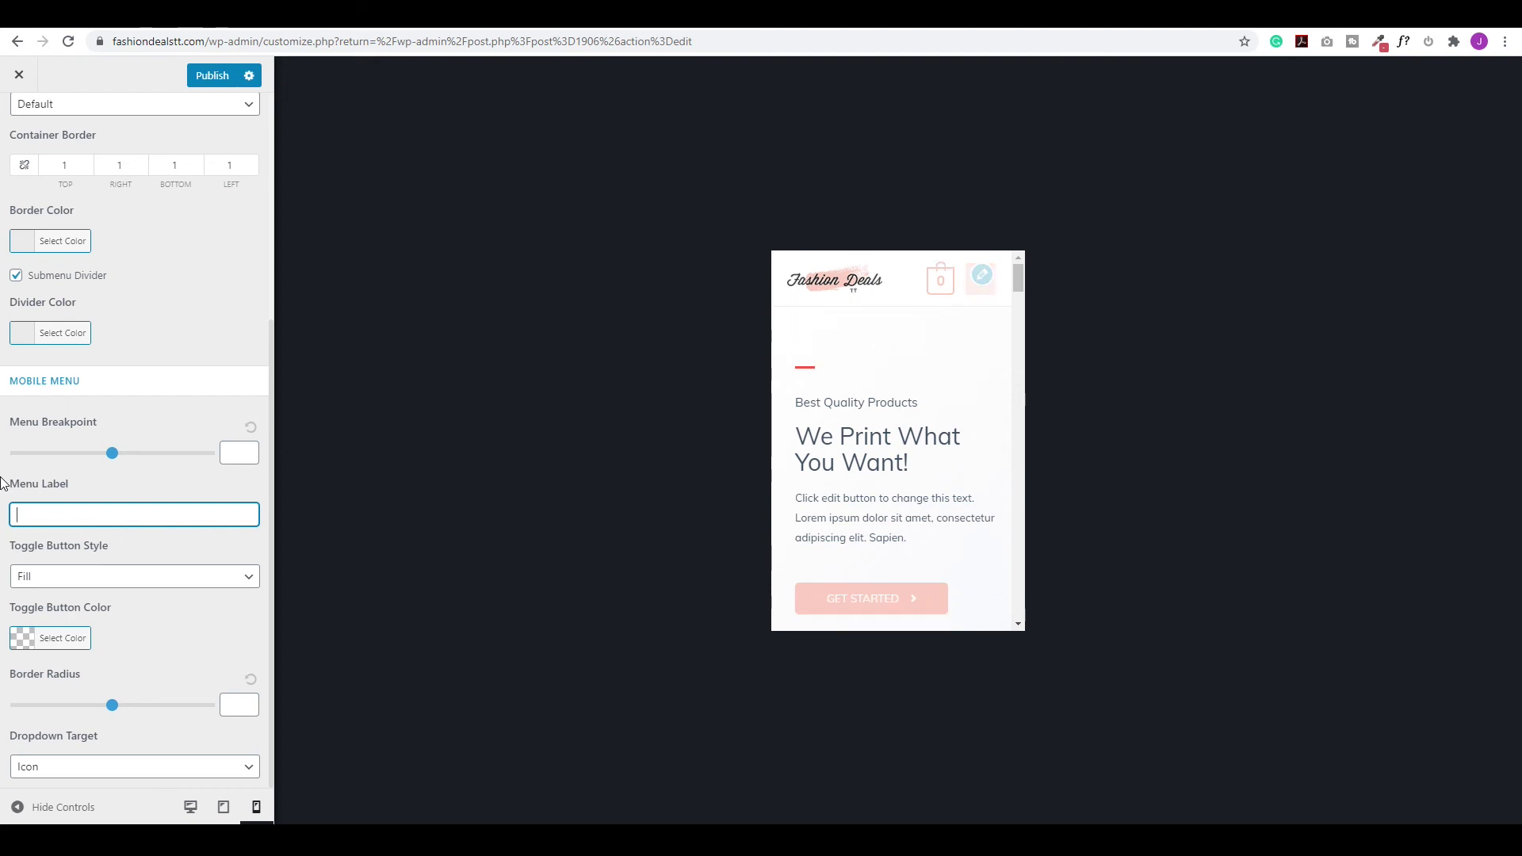
key("Tab")
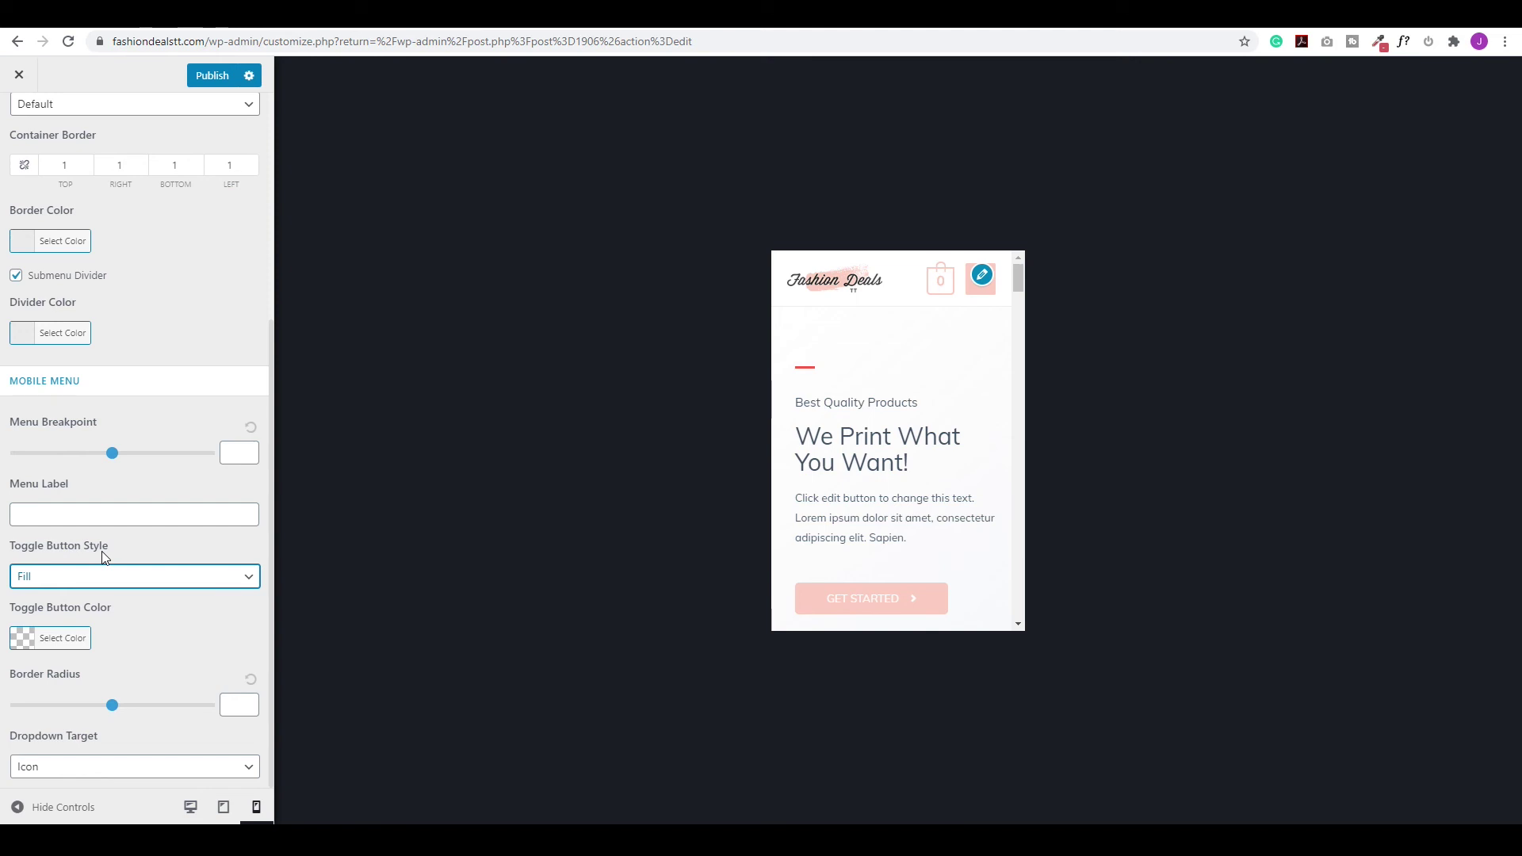
Try the Outline style for the mobile menu's toggle button, restore Fill and check the toggle in the preview.
left_click(90, 574)
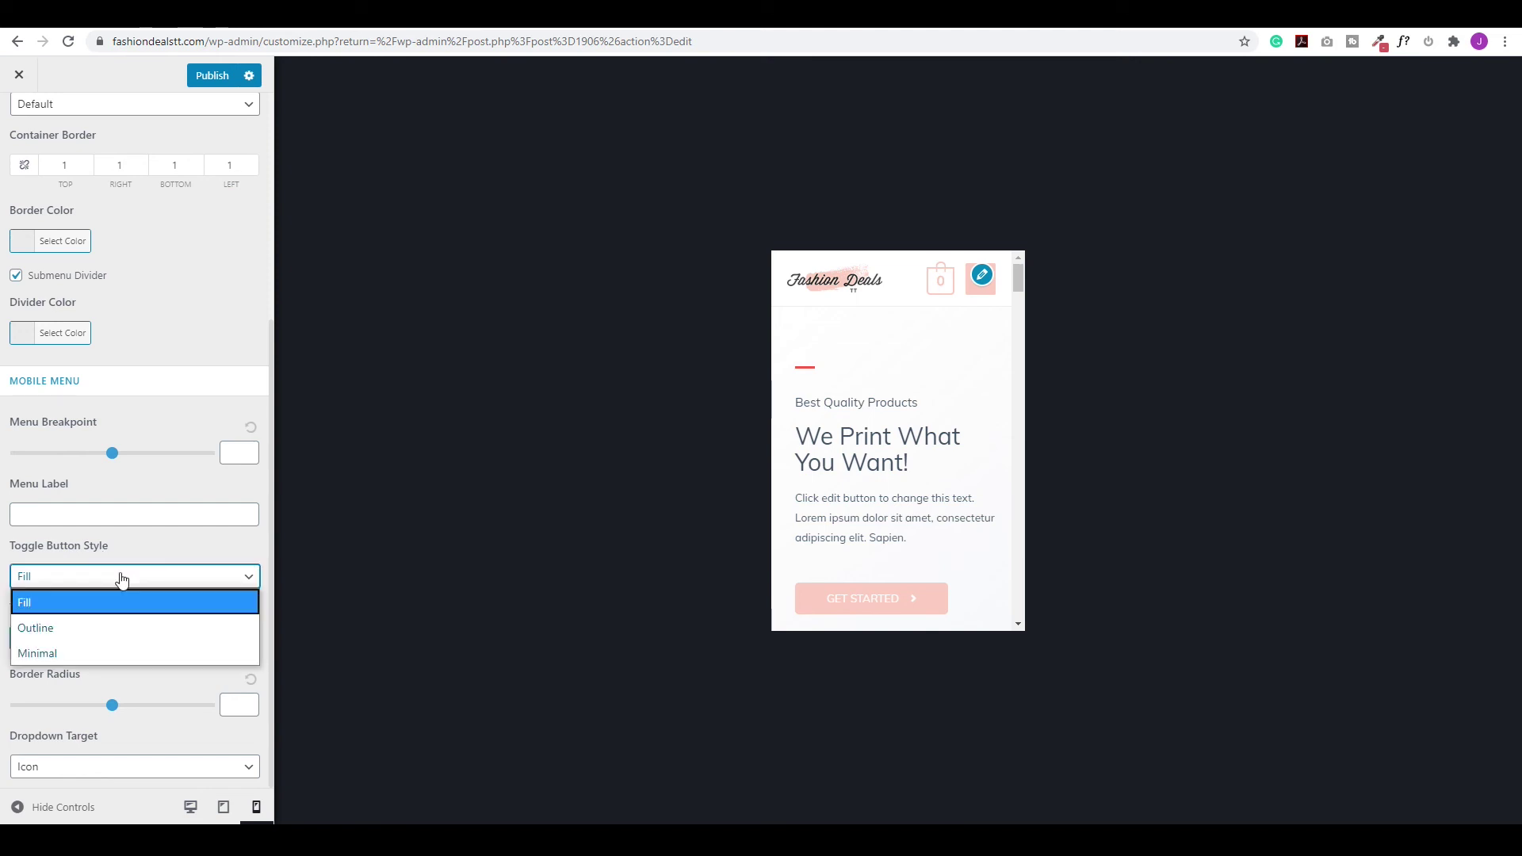
left_click(143, 636)
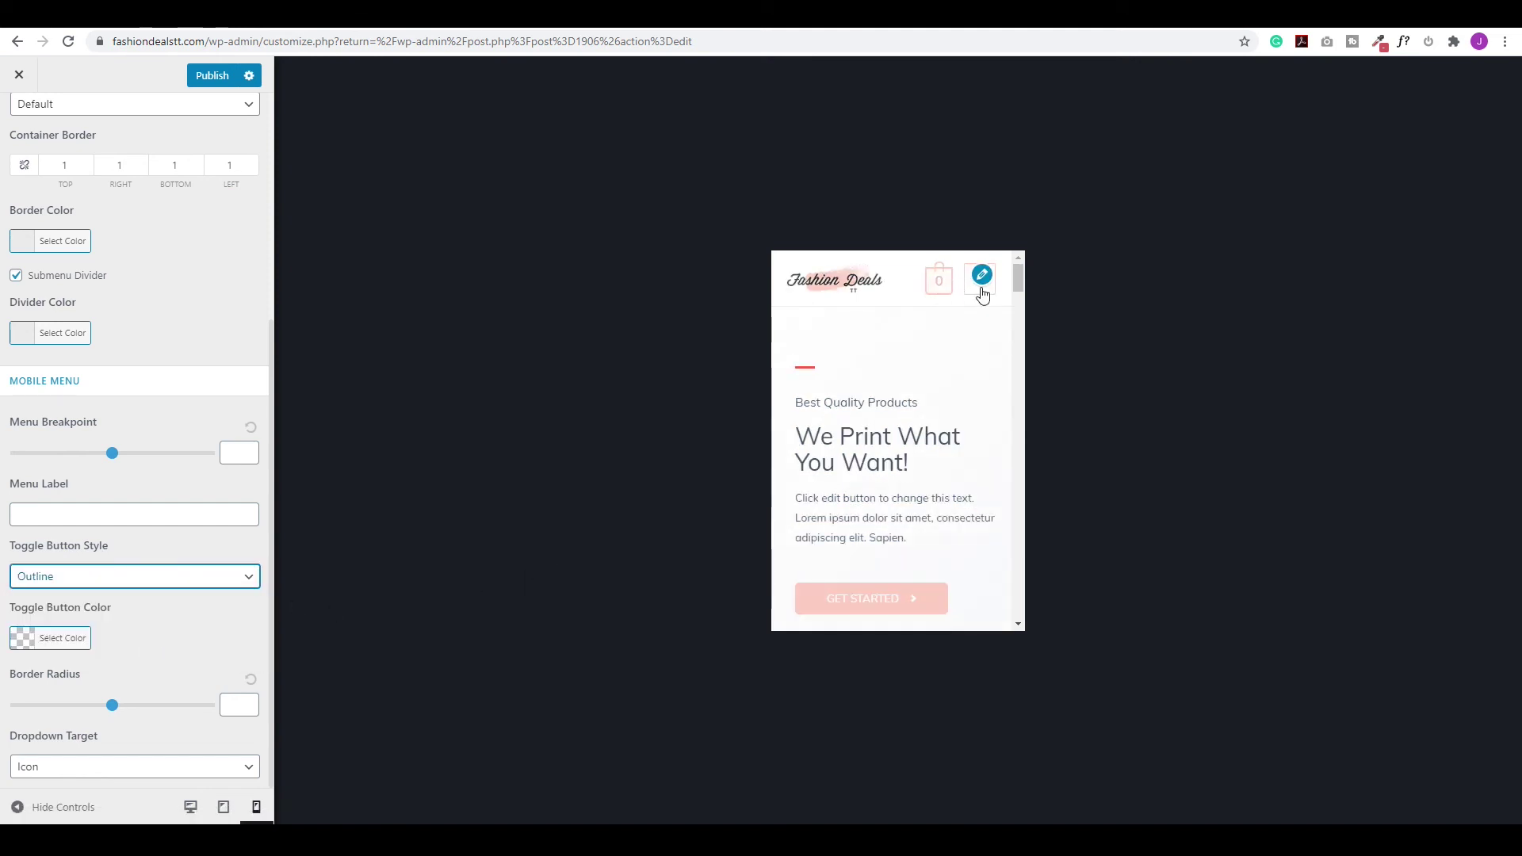
left_click(143, 577)
left_click(36, 599)
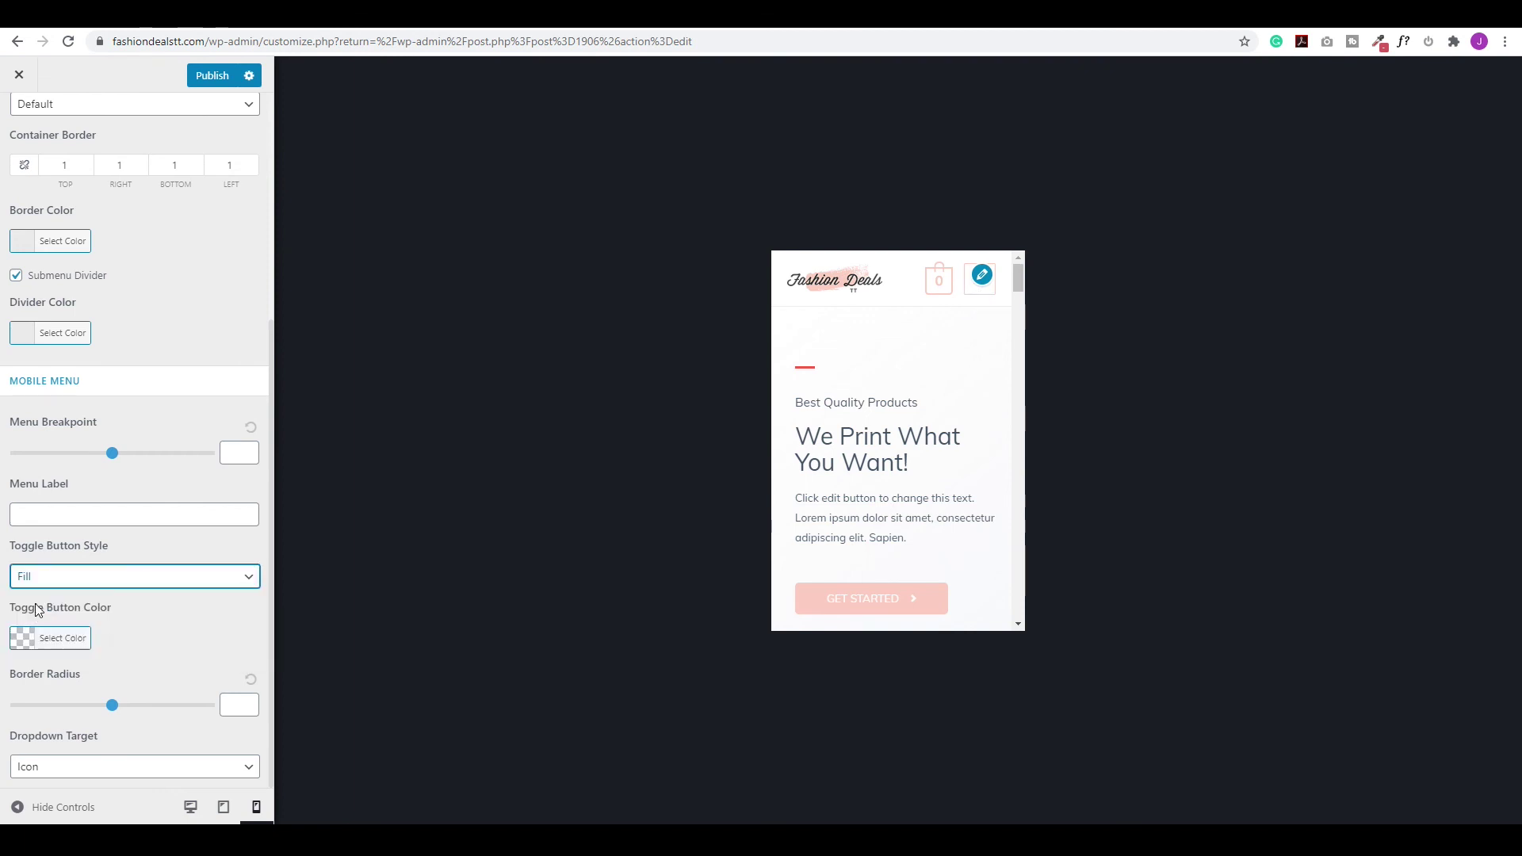
left_click(985, 297)
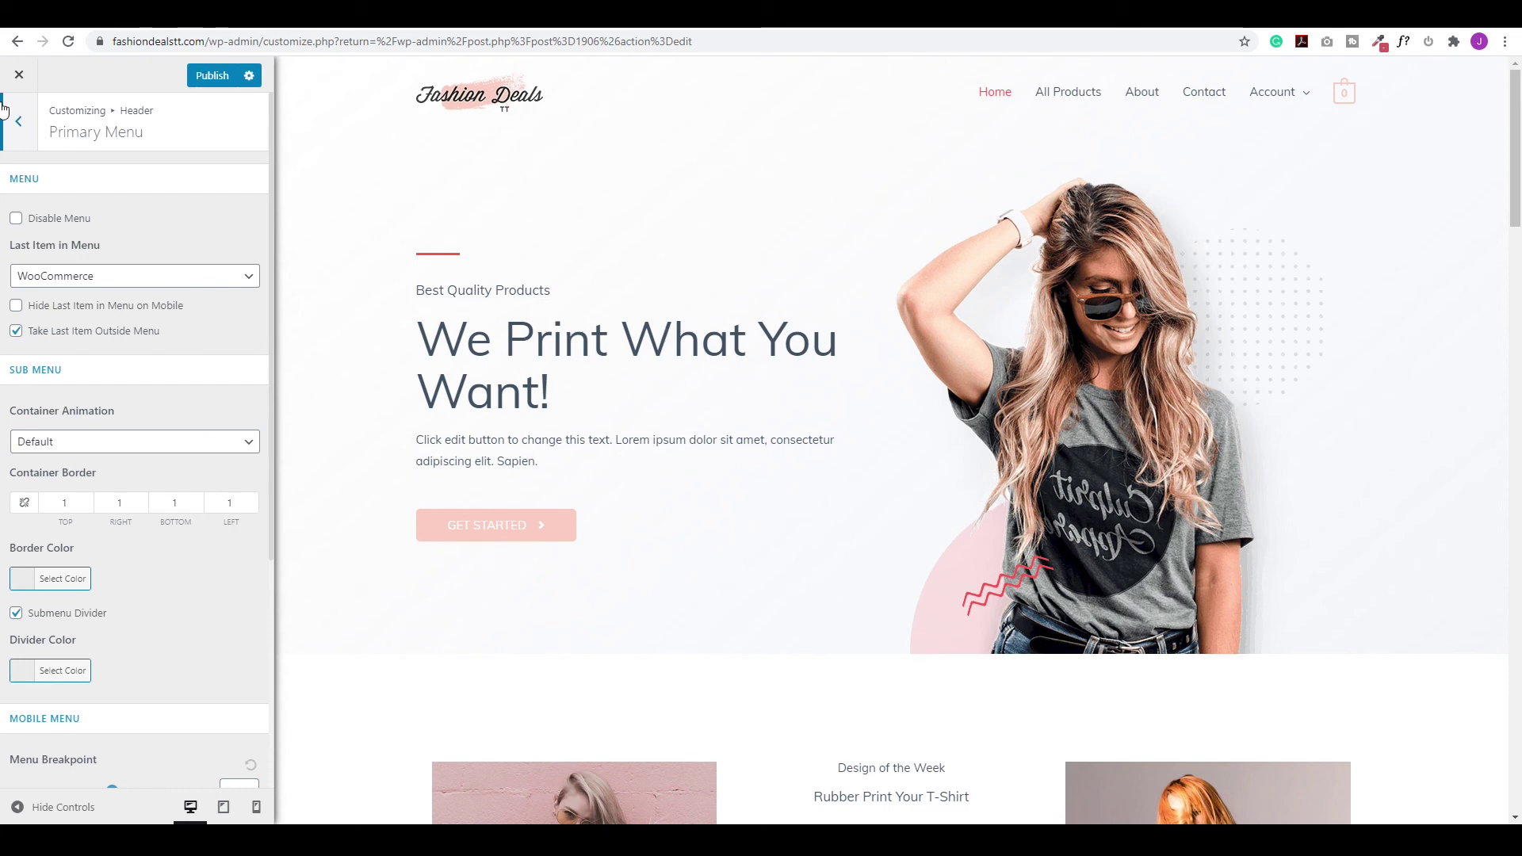
Leave the header settings and open the WooCommerce Product Catalog settings.
left_click(17, 127)
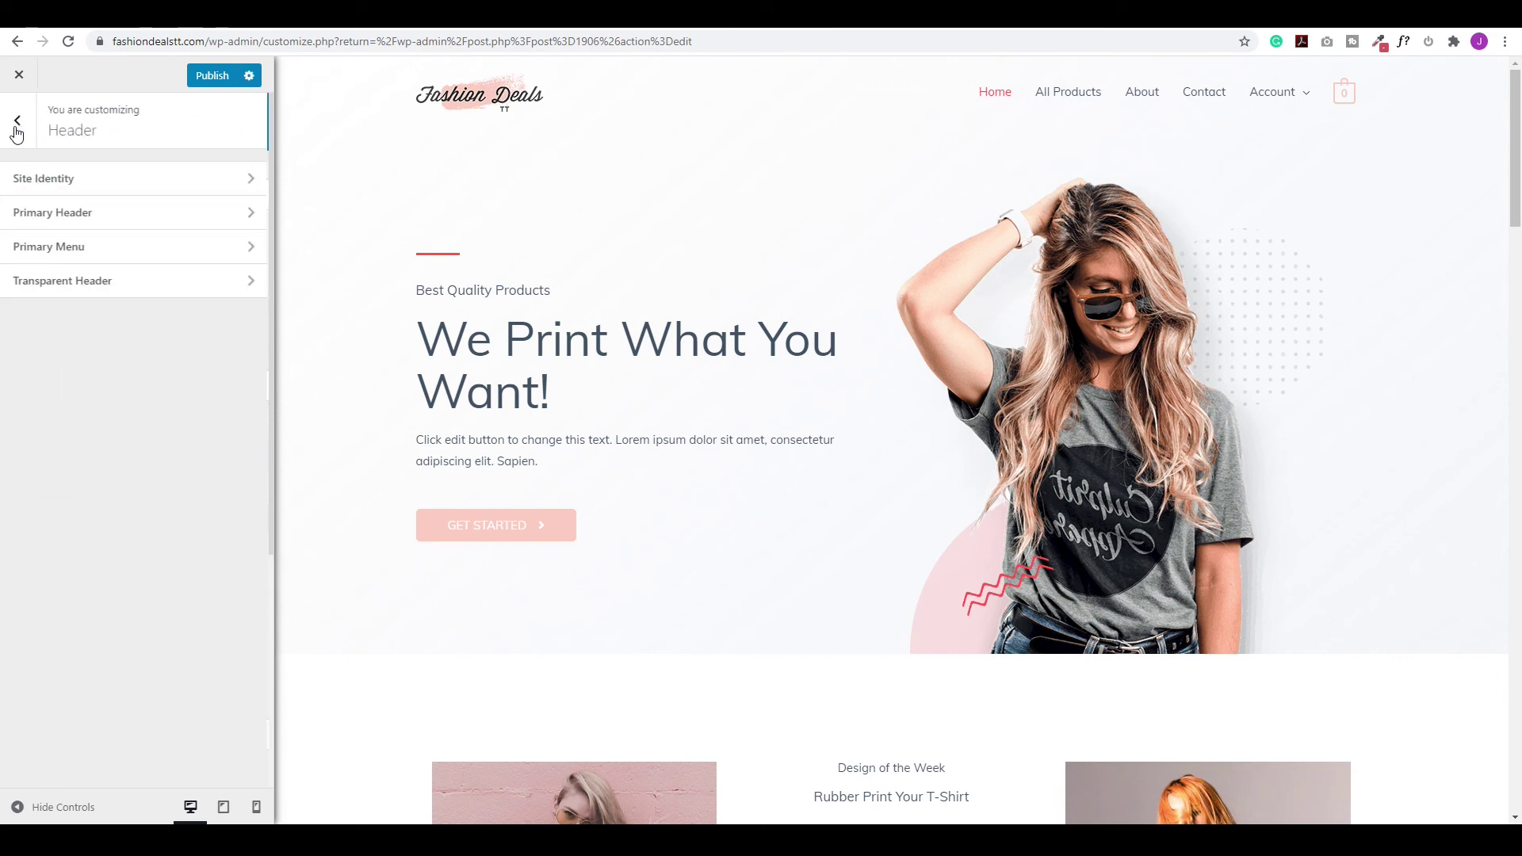
left_click(17, 127)
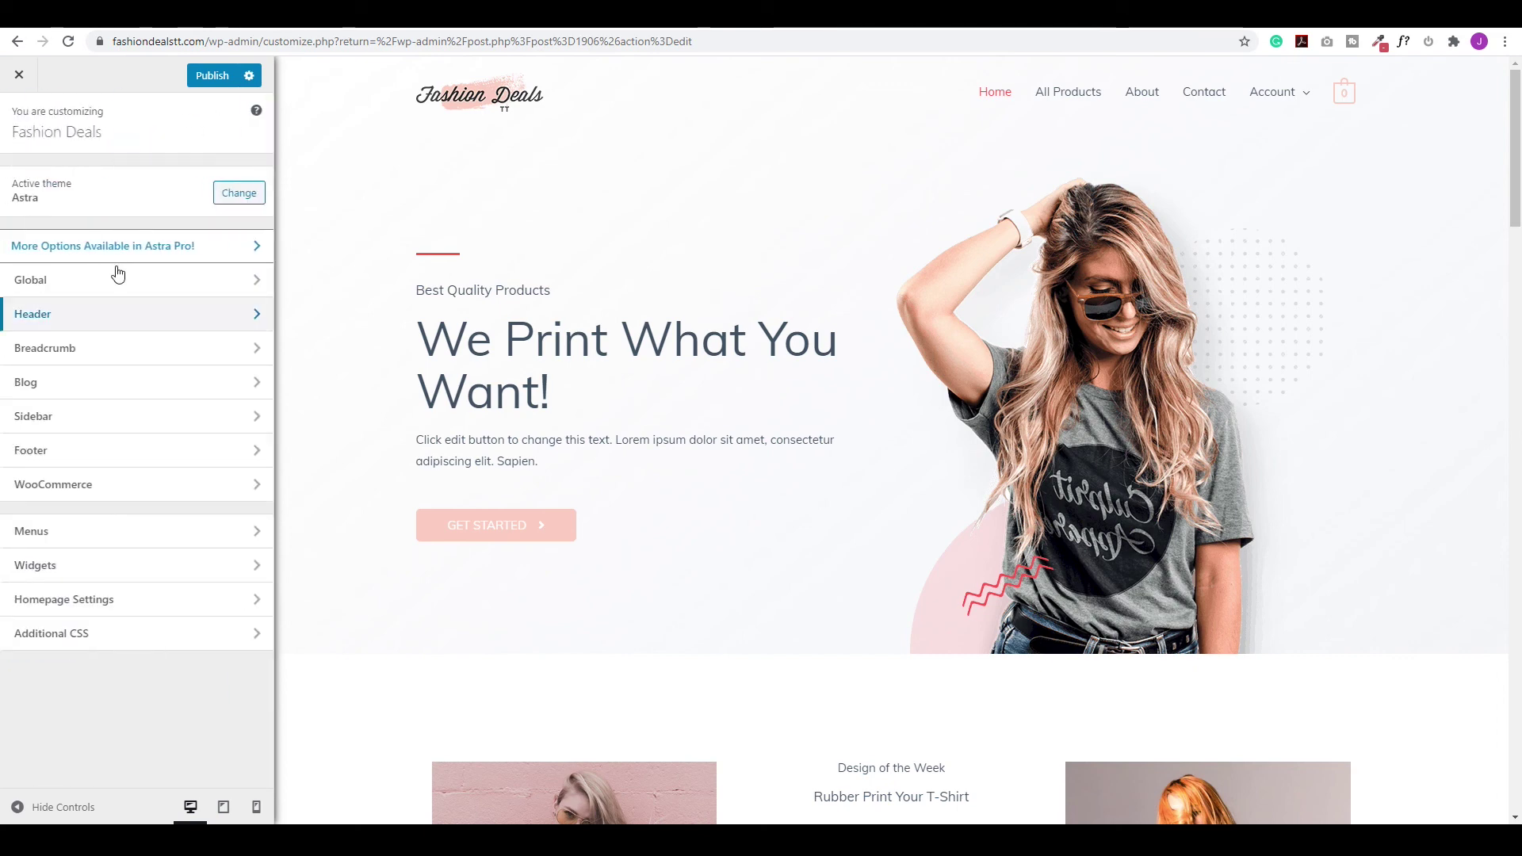
left_click(51, 491)
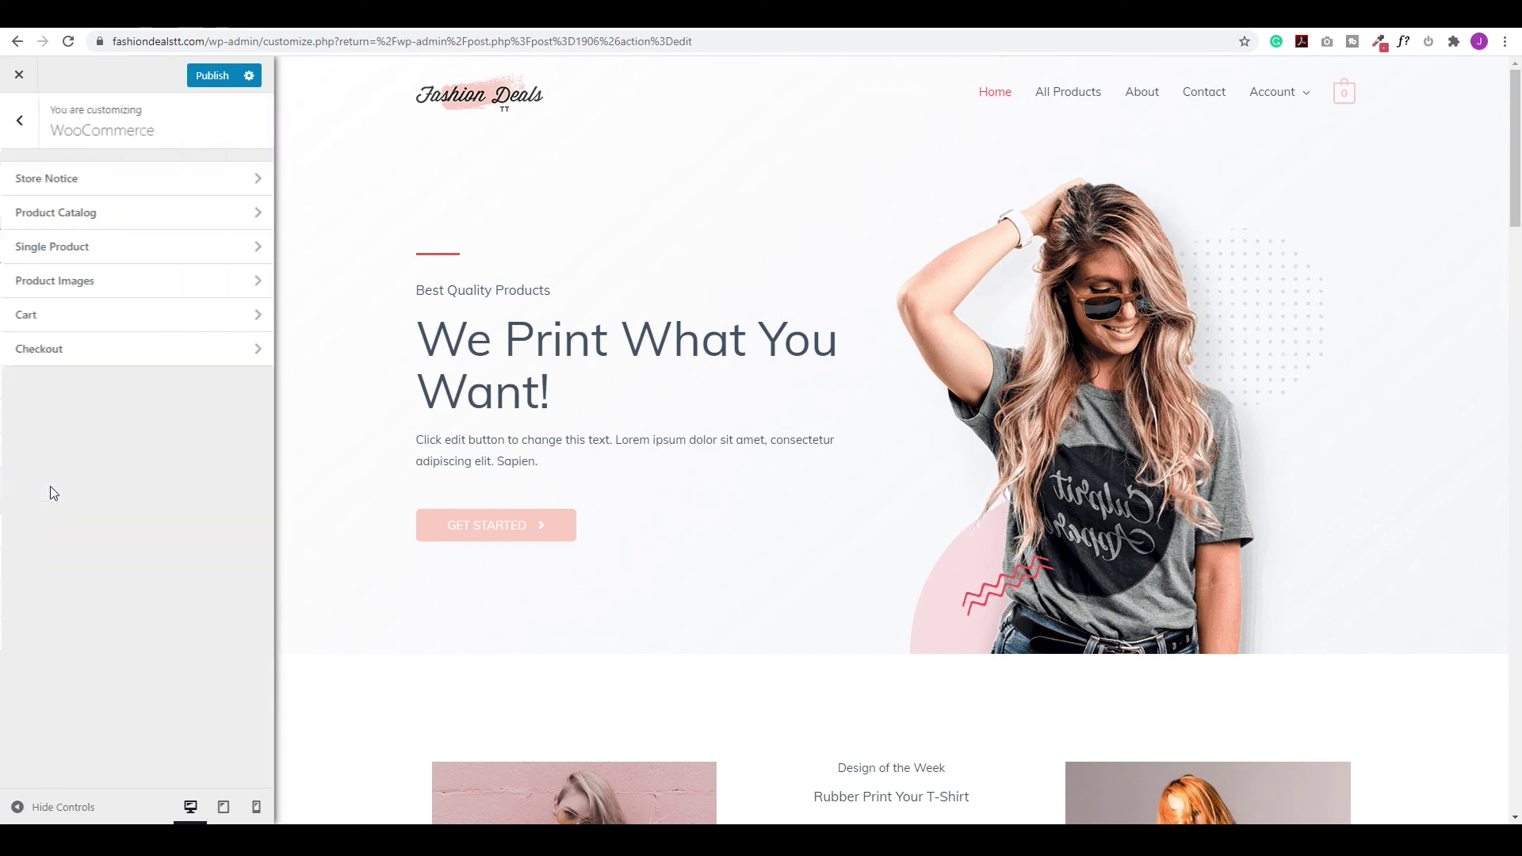
left_click(92, 215)
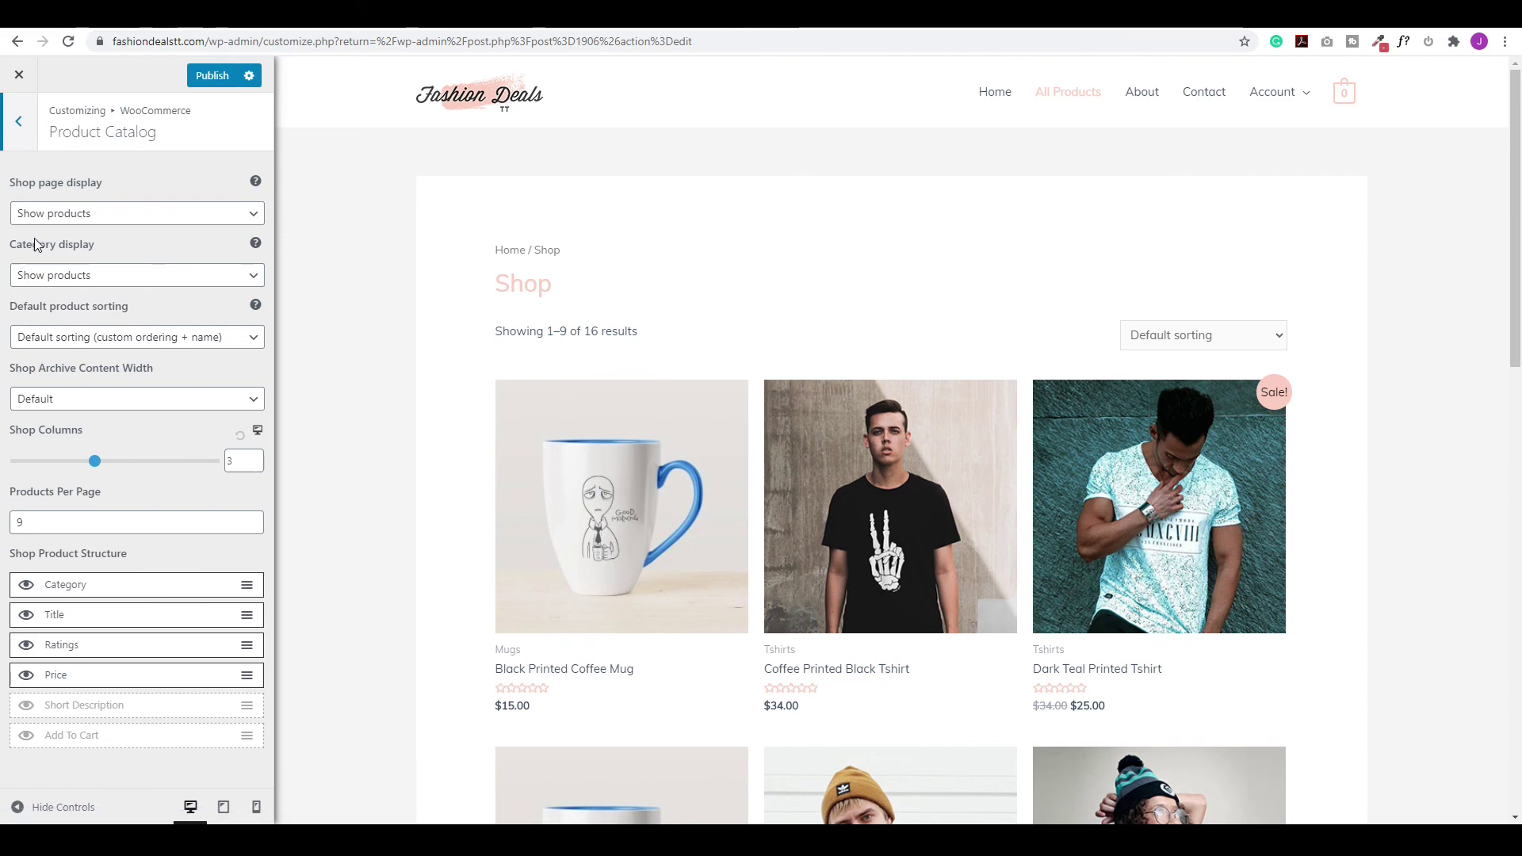
Try "Show categories & products" for the shop page display, and restore "Show products".
left_click(79, 214)
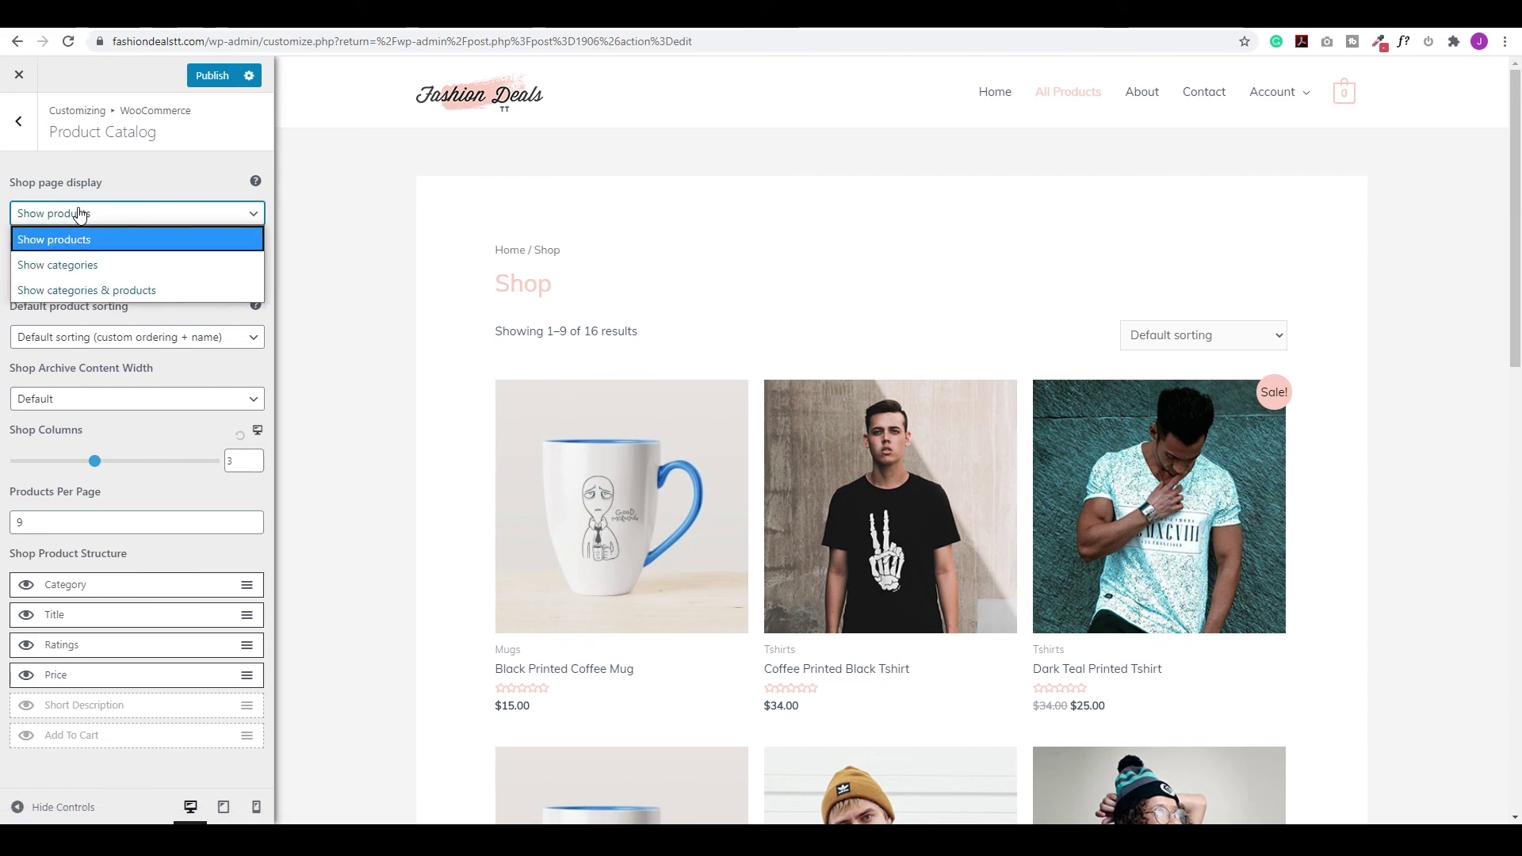
left_click(101, 292)
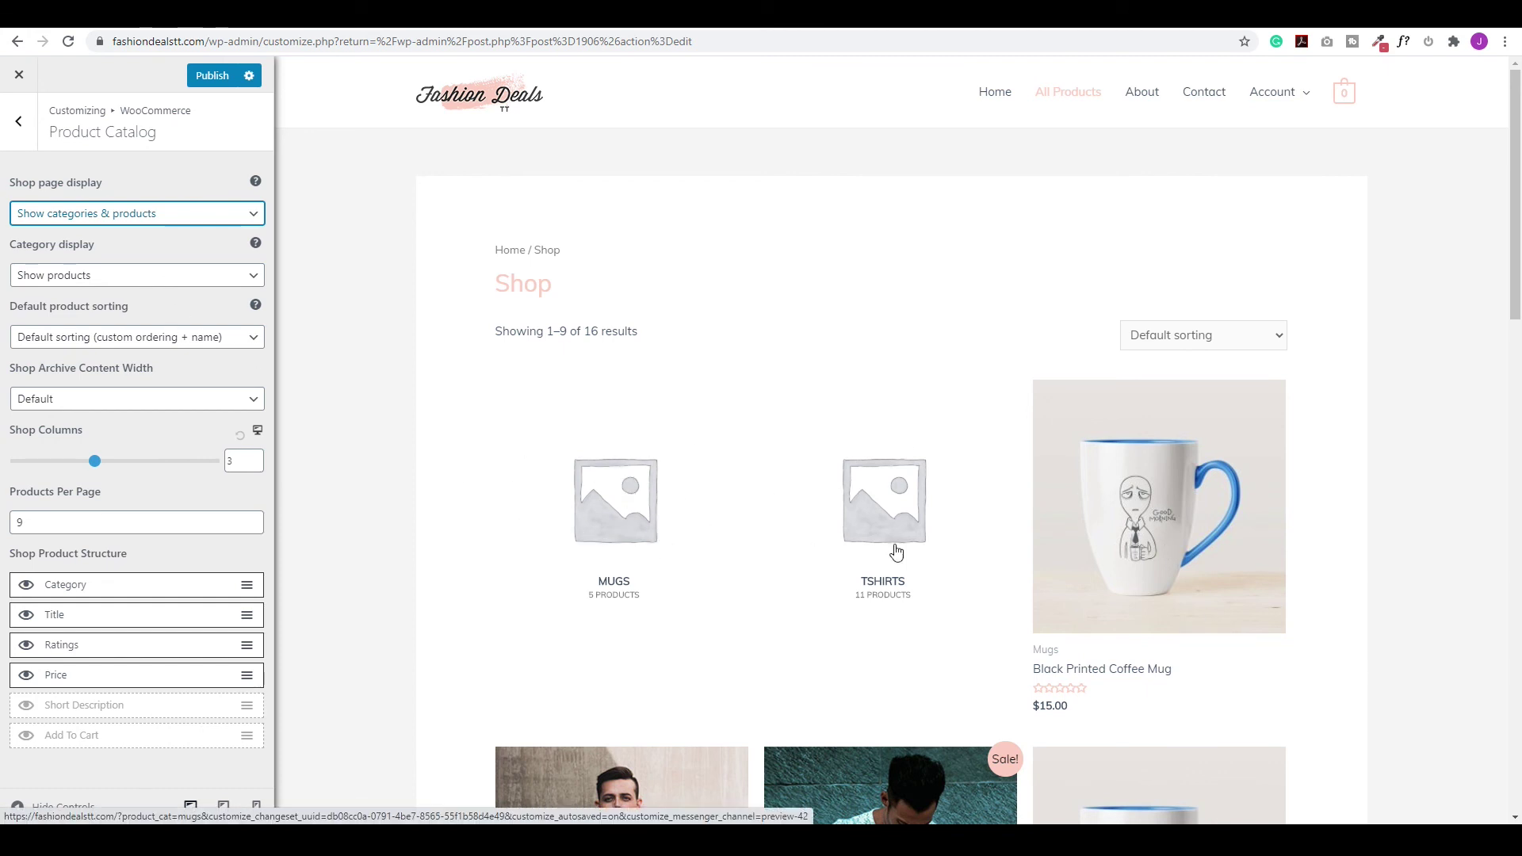
left_click(131, 214)
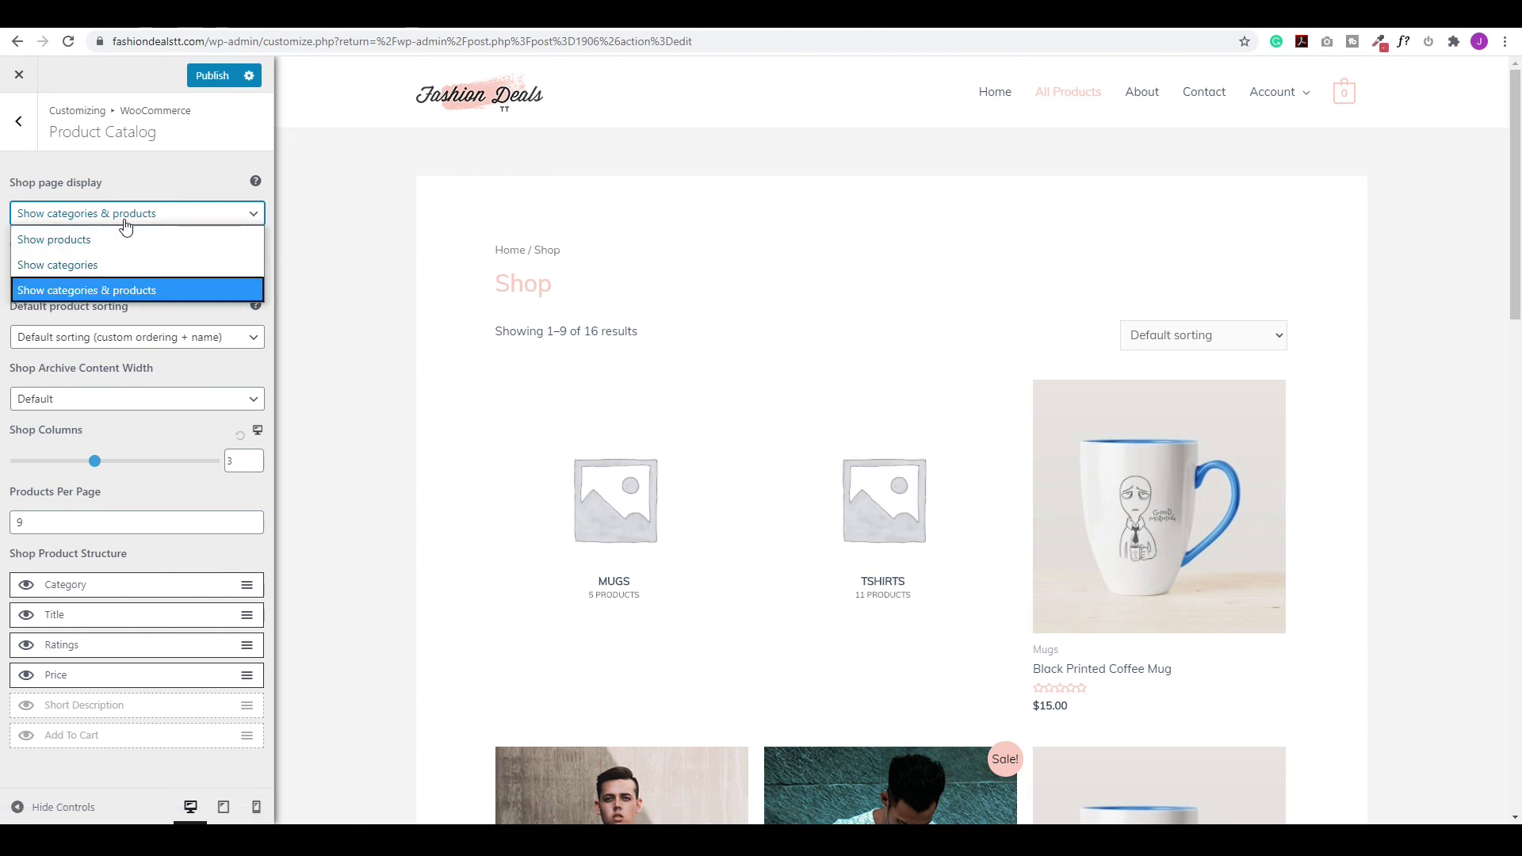
left_click(106, 235)
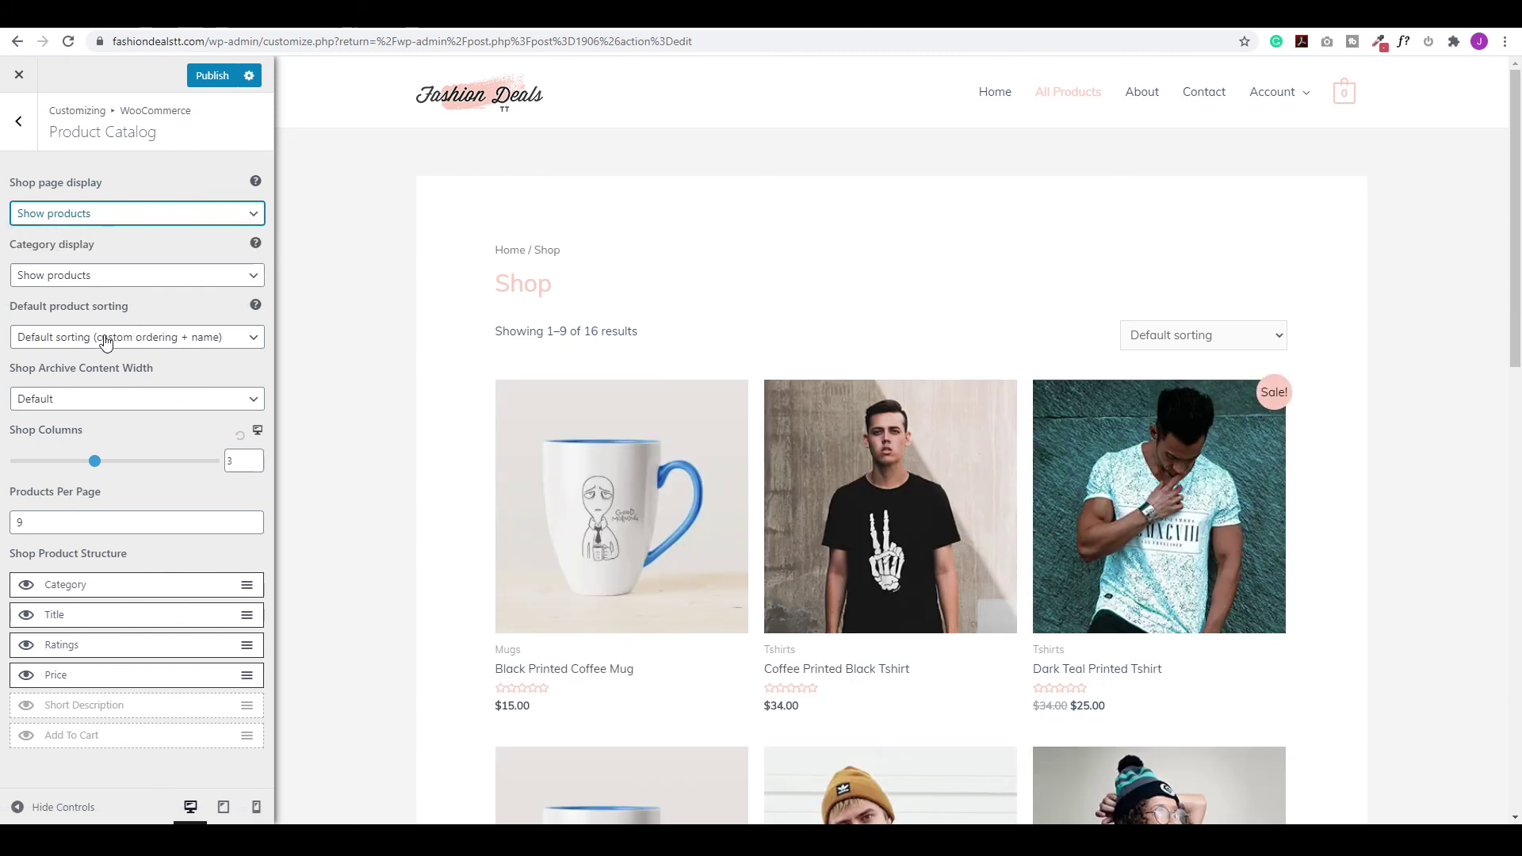
Check the Shop Archive Content Width options, try 4 shop columns in the product catalog, and restore 3 columns.
left_click(86, 396)
left_click(85, 396)
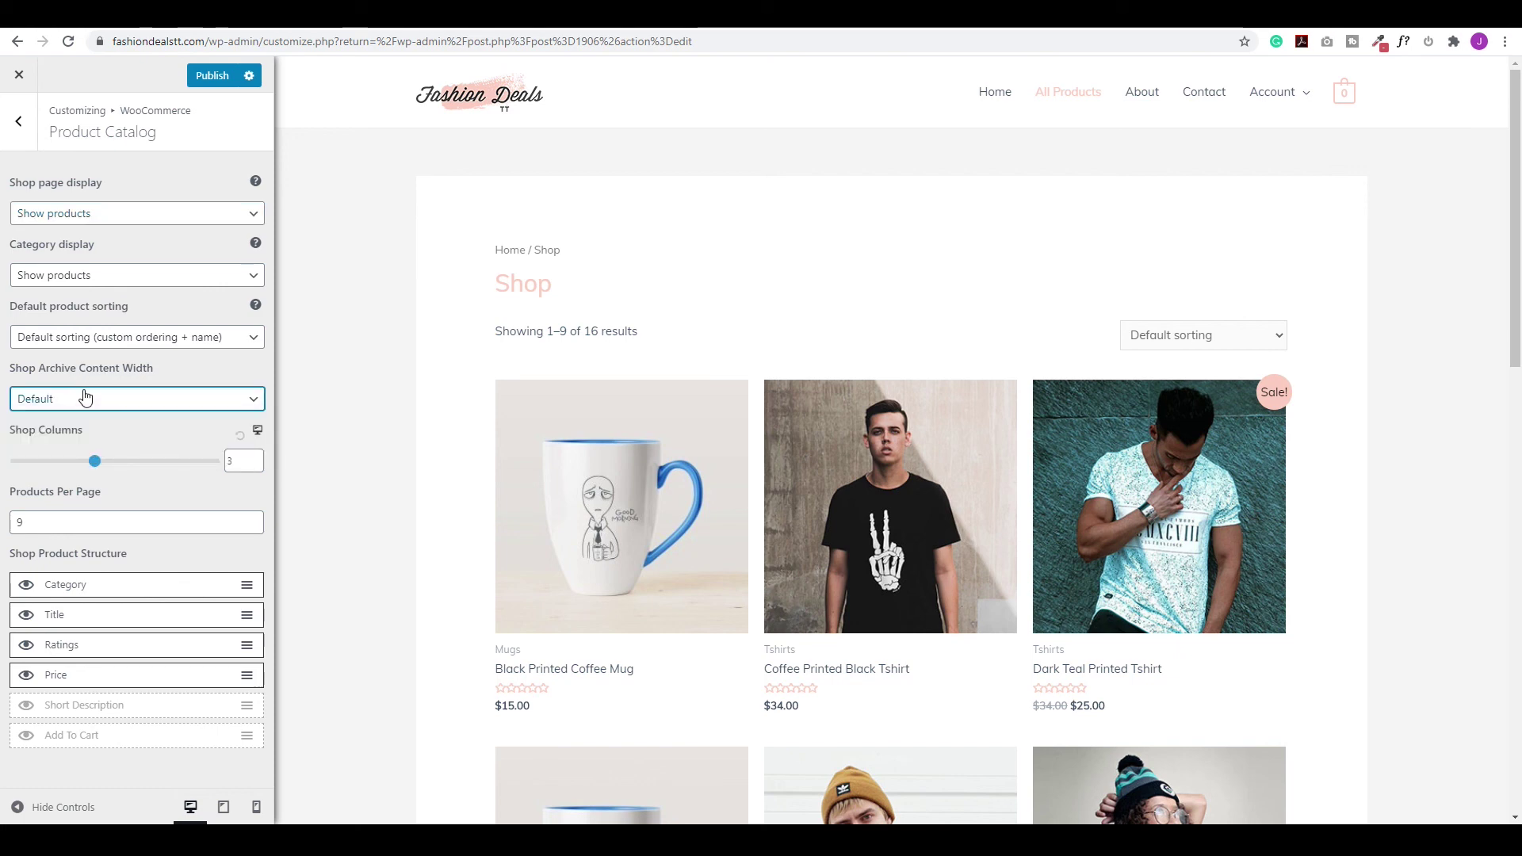
scroll(793, 413, "down", 2)
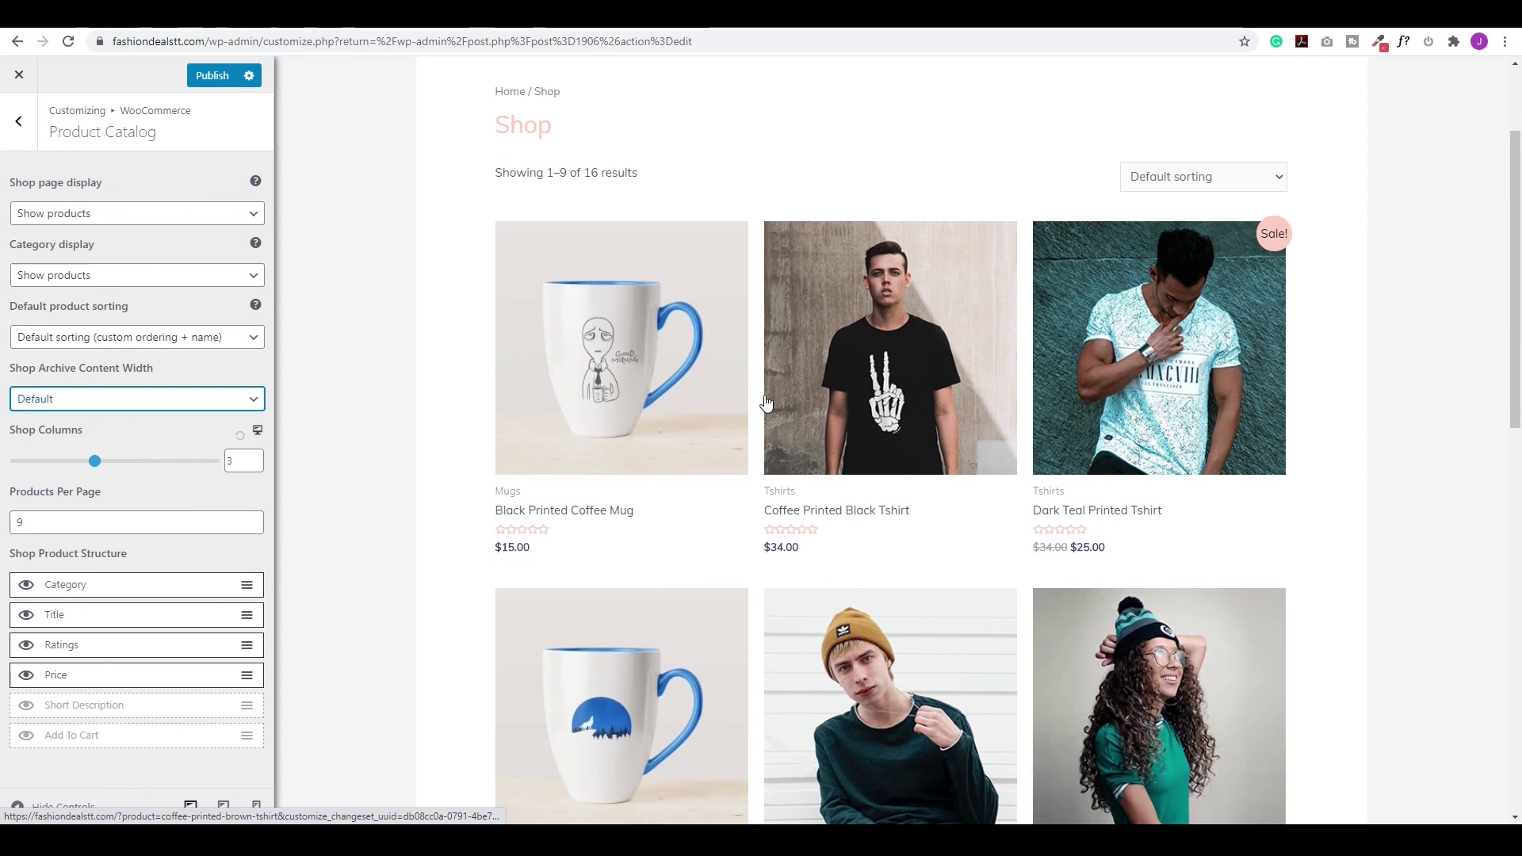
left_click(255, 457)
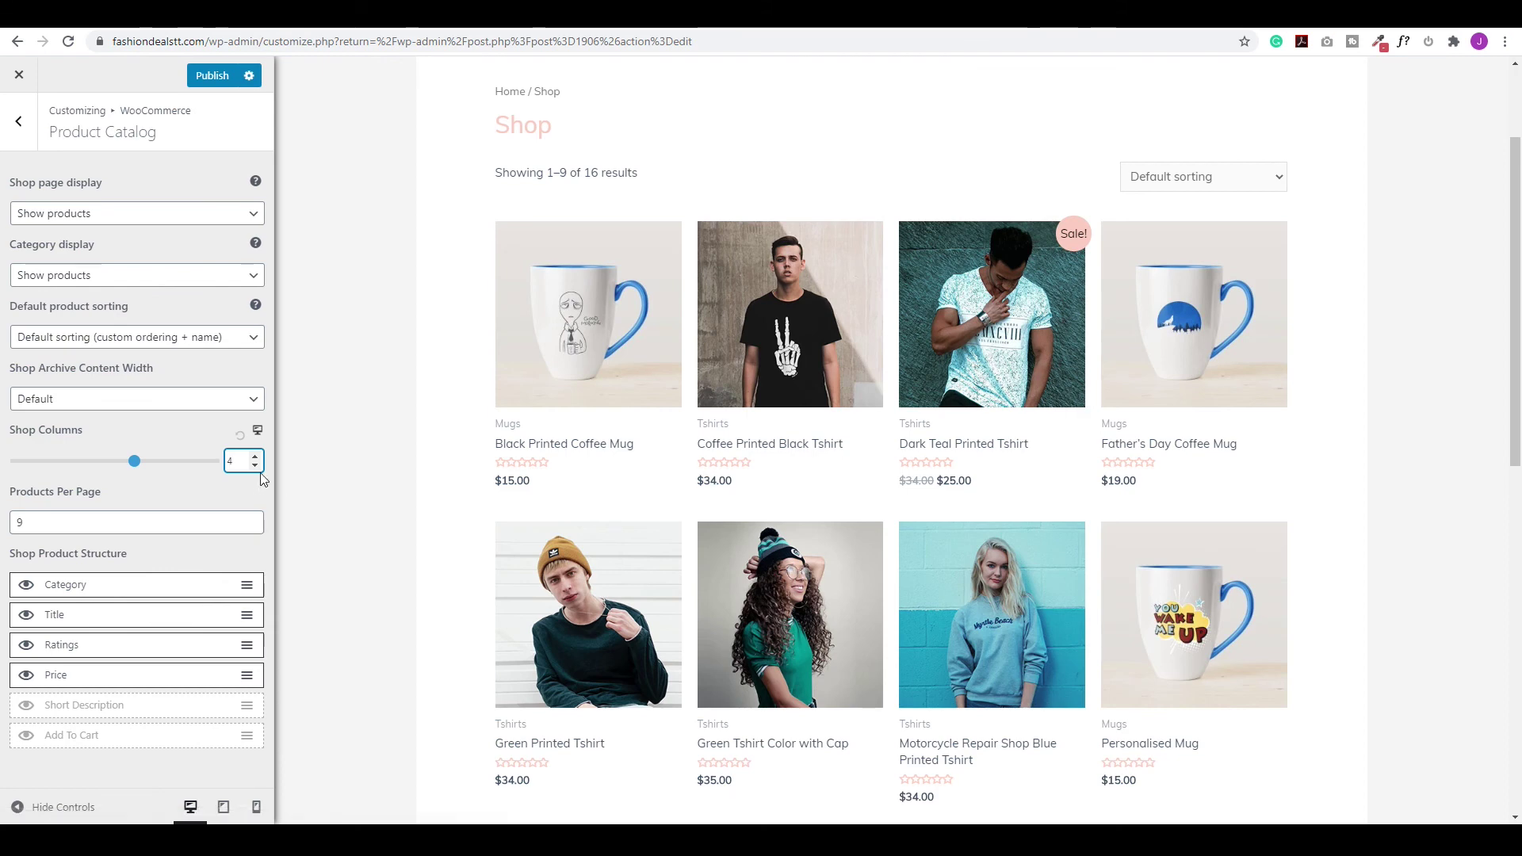
left_click(255, 466)
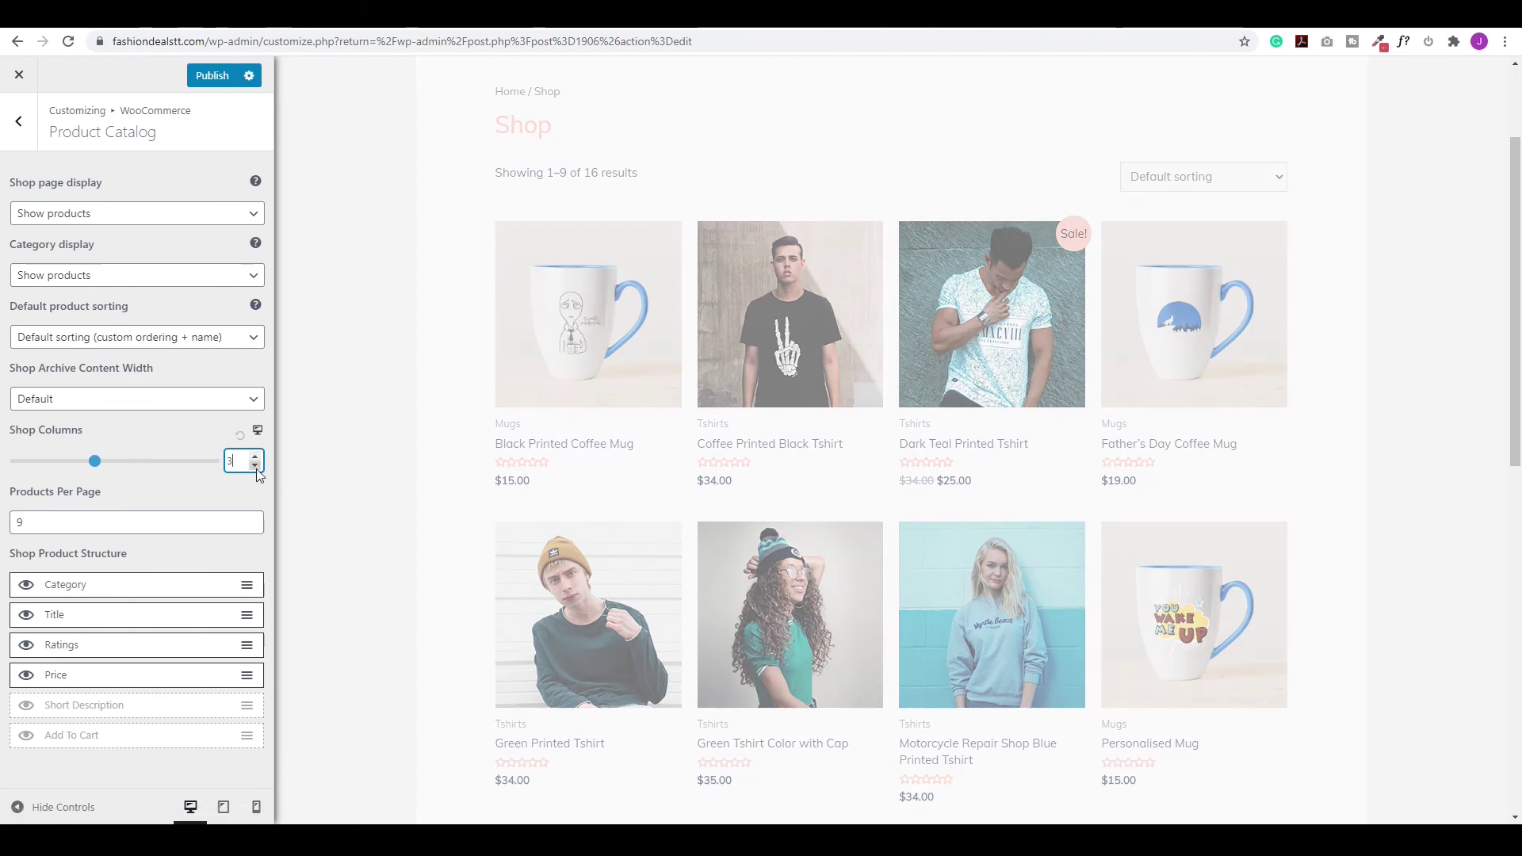
Try 12 products per page for the shop, check the product grid in the preview, and restore 9.
scroll(737, 349, "down", 10)
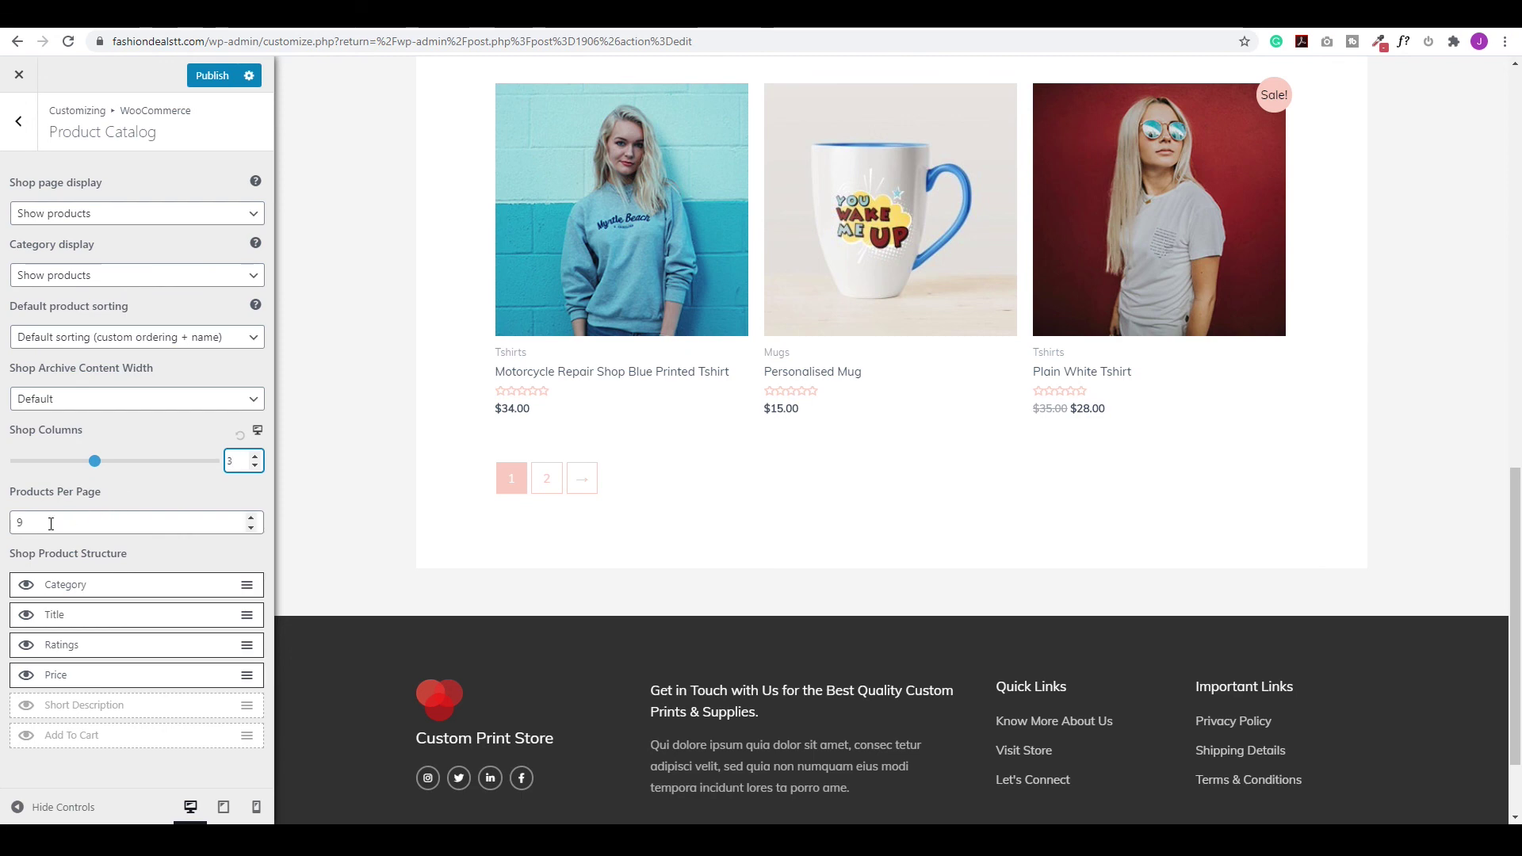
left_click_drag(53, 521, 10, 522)
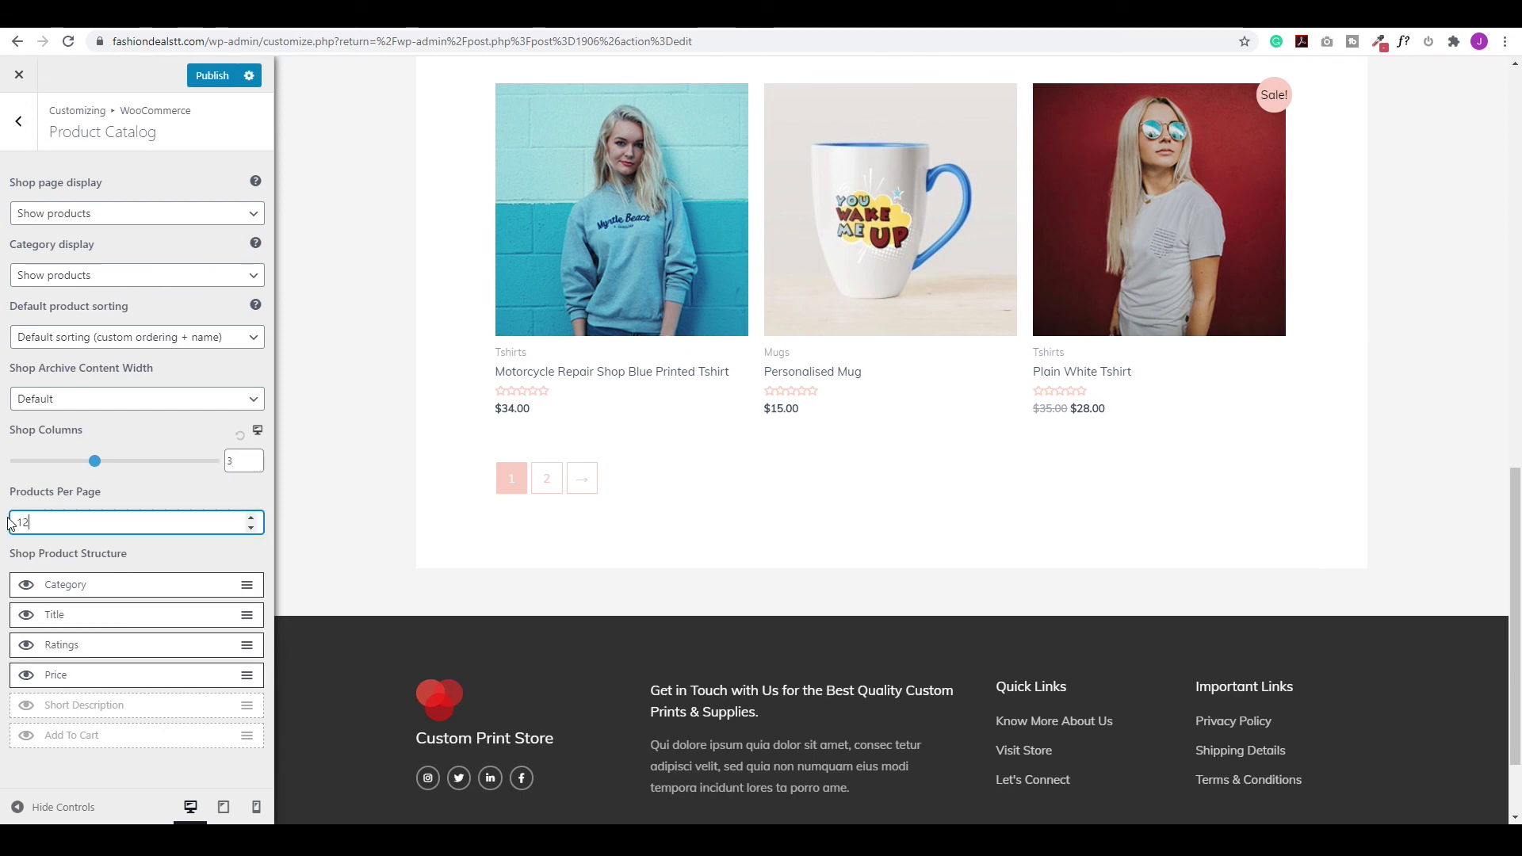
scroll(616, 504, "down", 15)
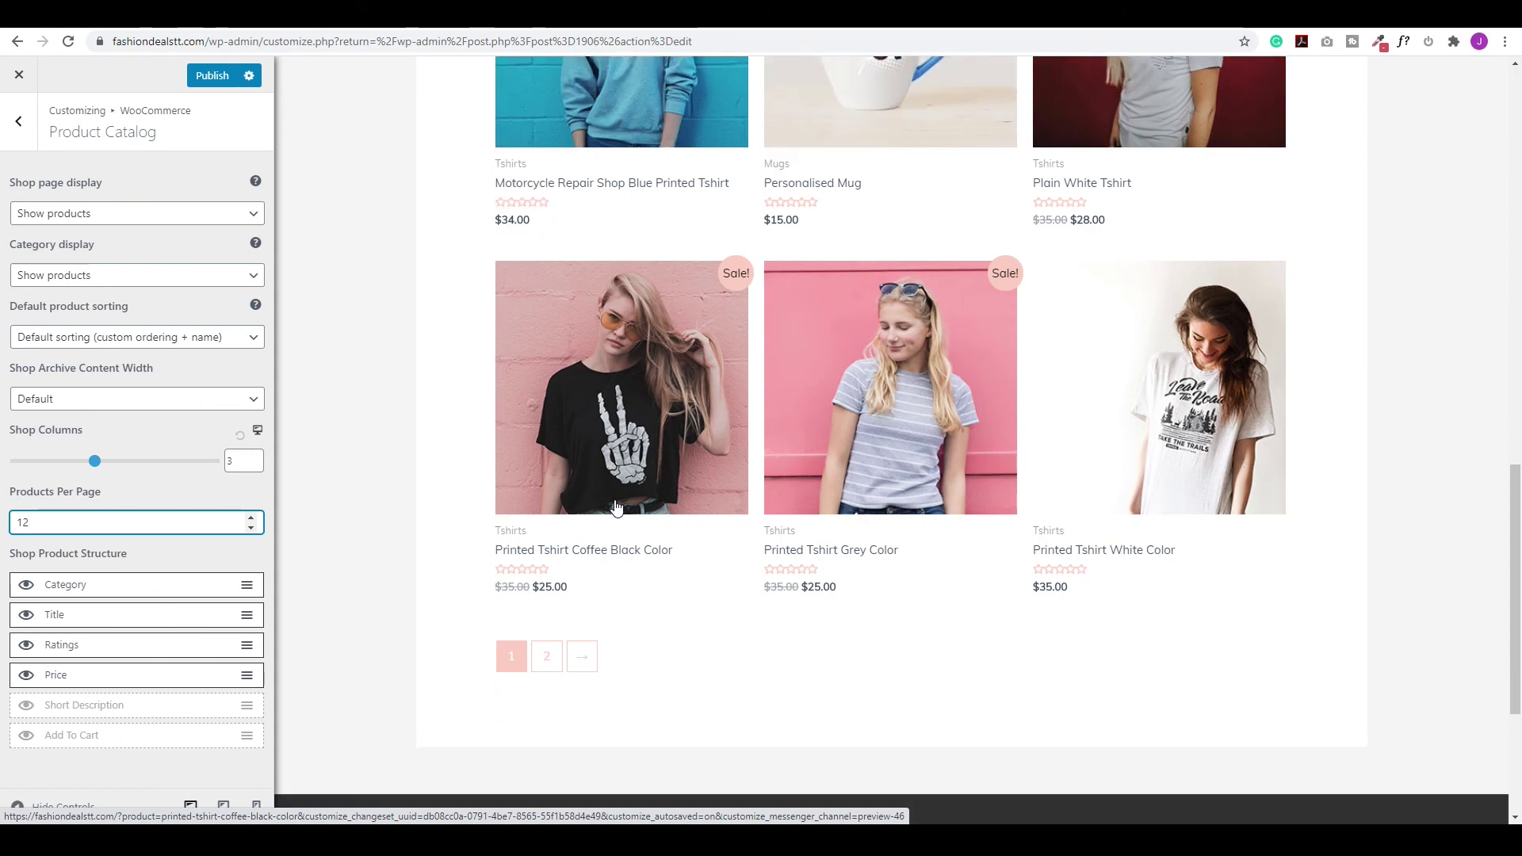
scroll(615, 505, "down", 3)
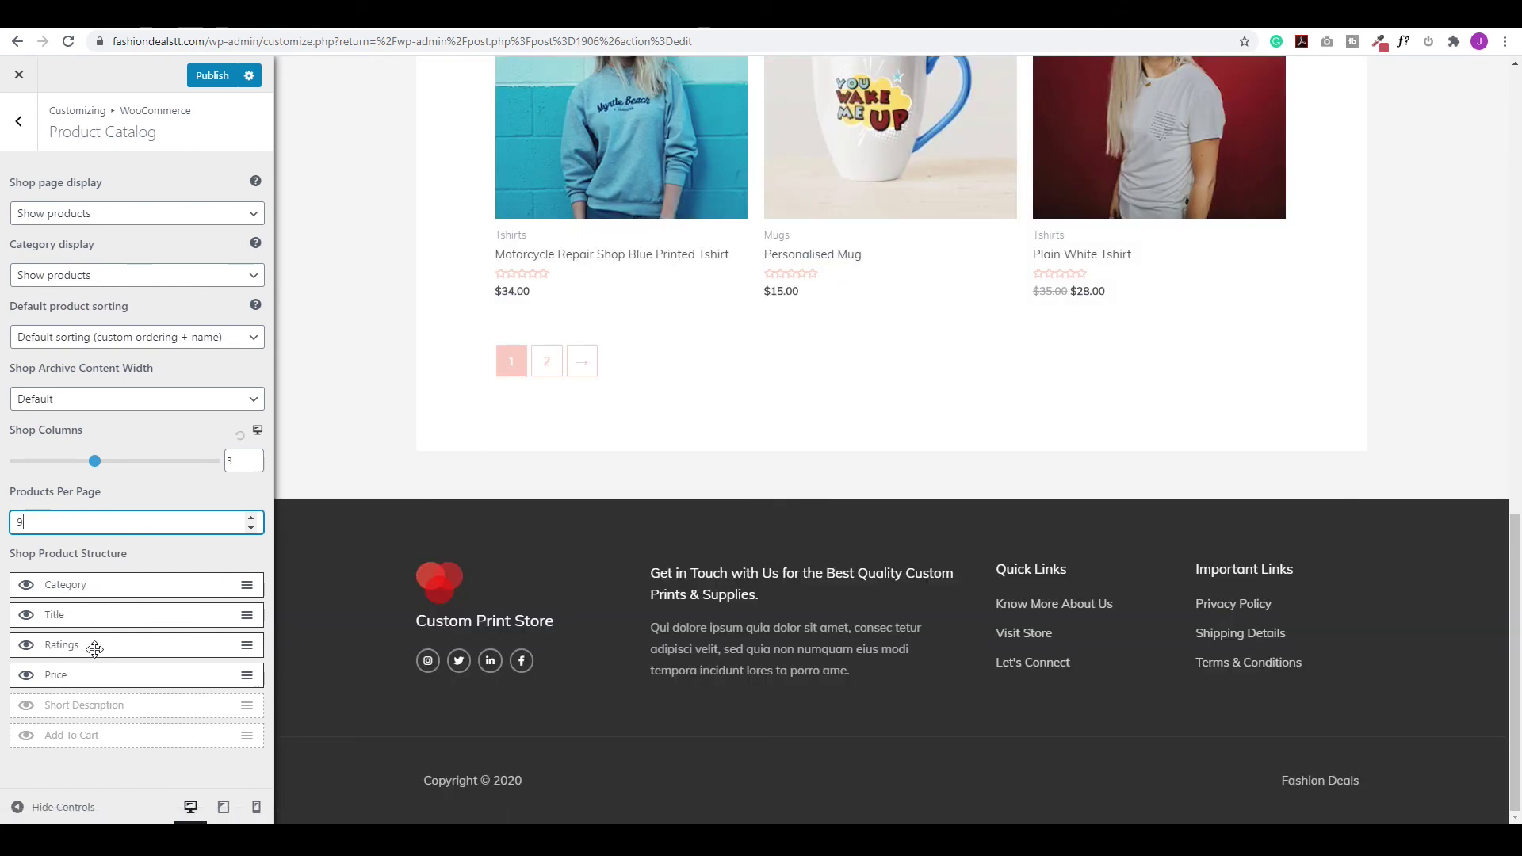
scroll(585, 287, "up", 3)
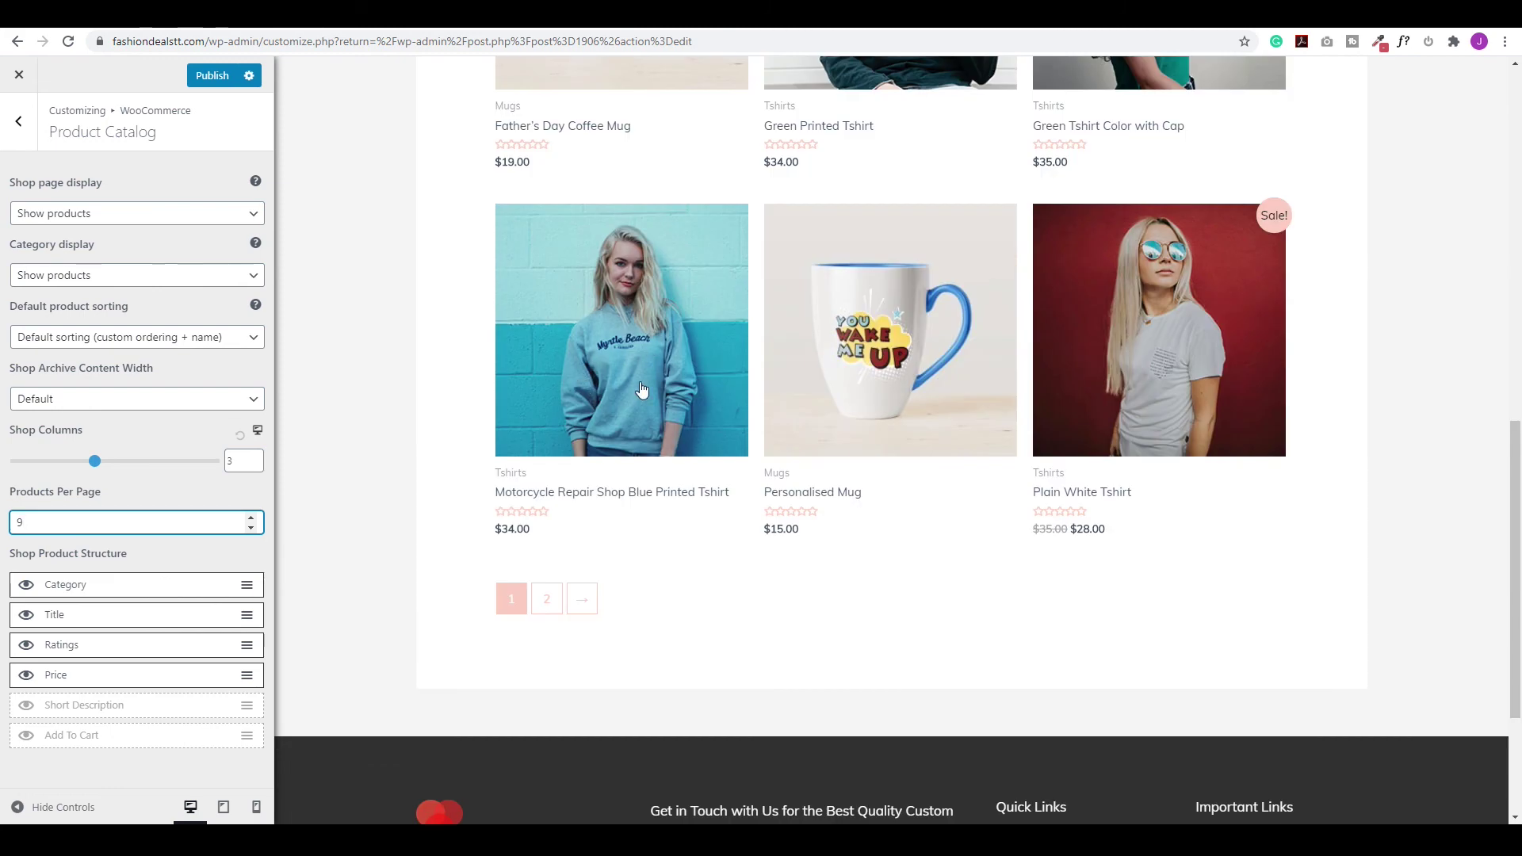
Try showing Short Description and Add To Cart in the shop product structure one at a time, hiding each again.
left_click(28, 711)
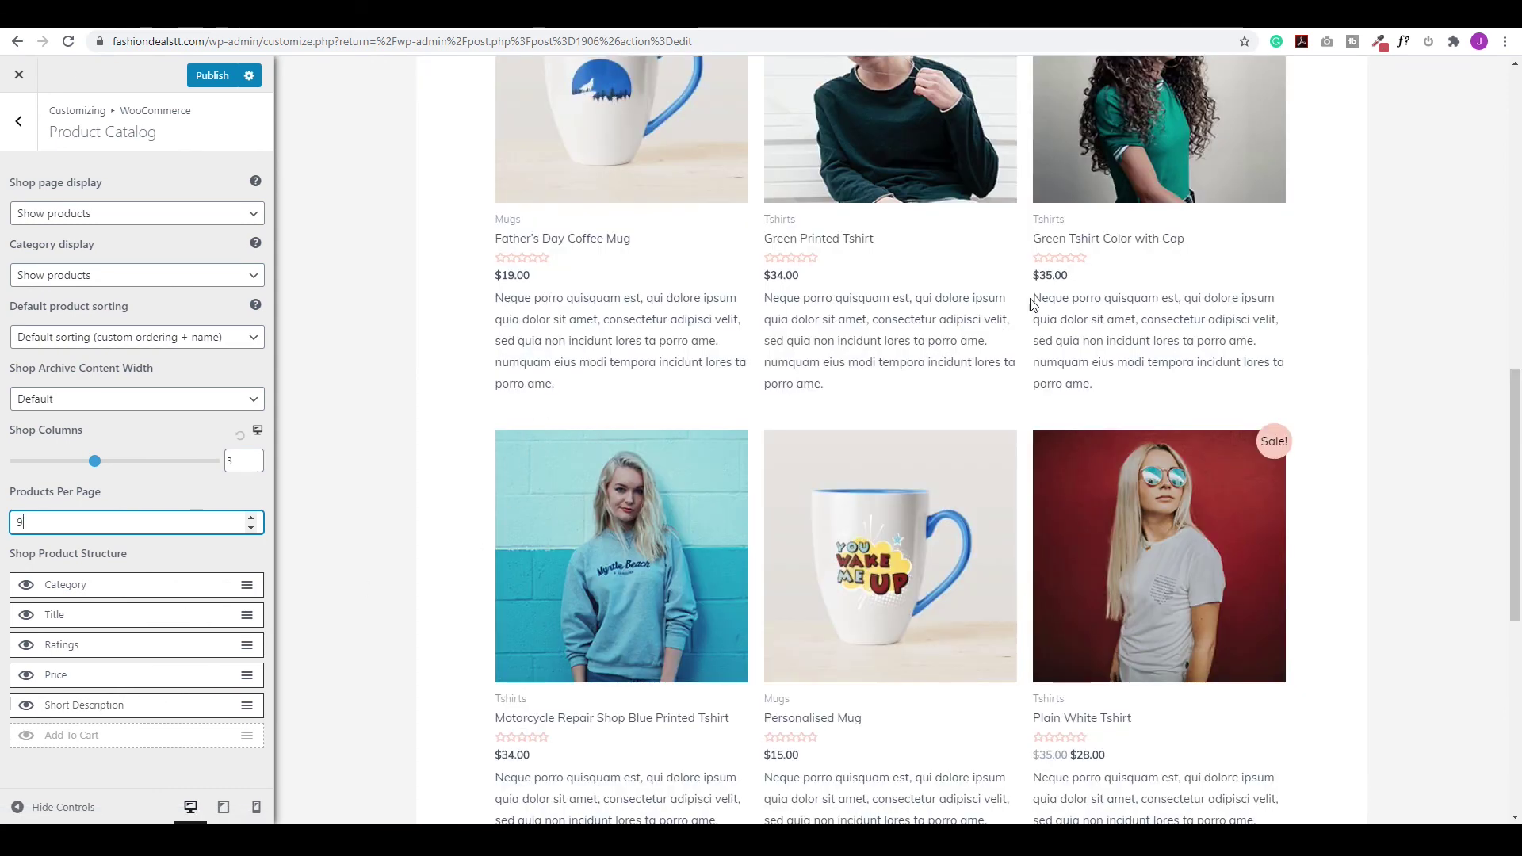
scroll(1029, 303, "up", 5)
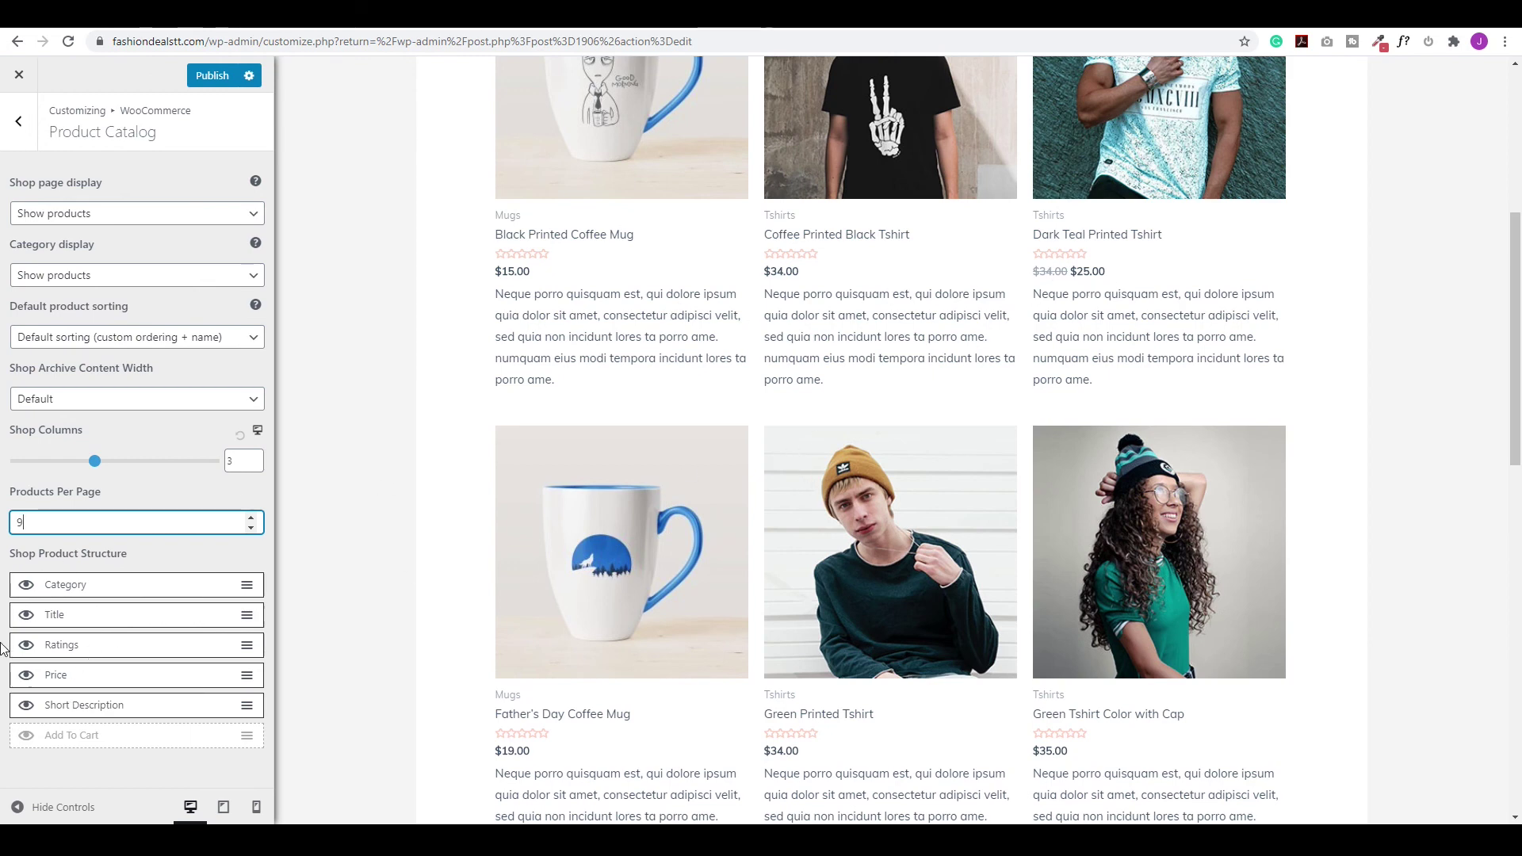
left_click(27, 707)
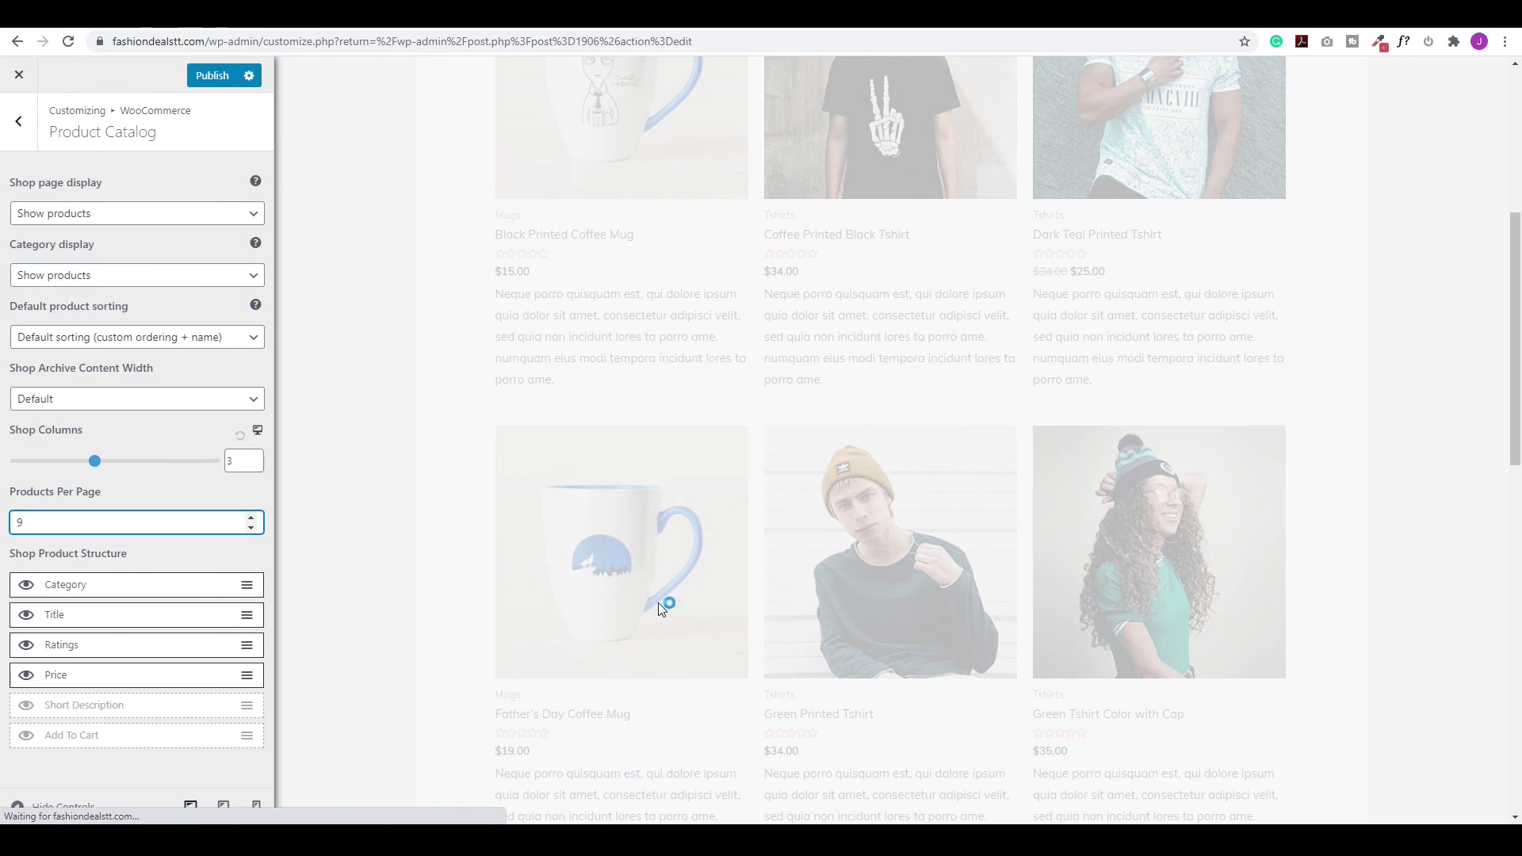
scroll(706, 257, "up", 4)
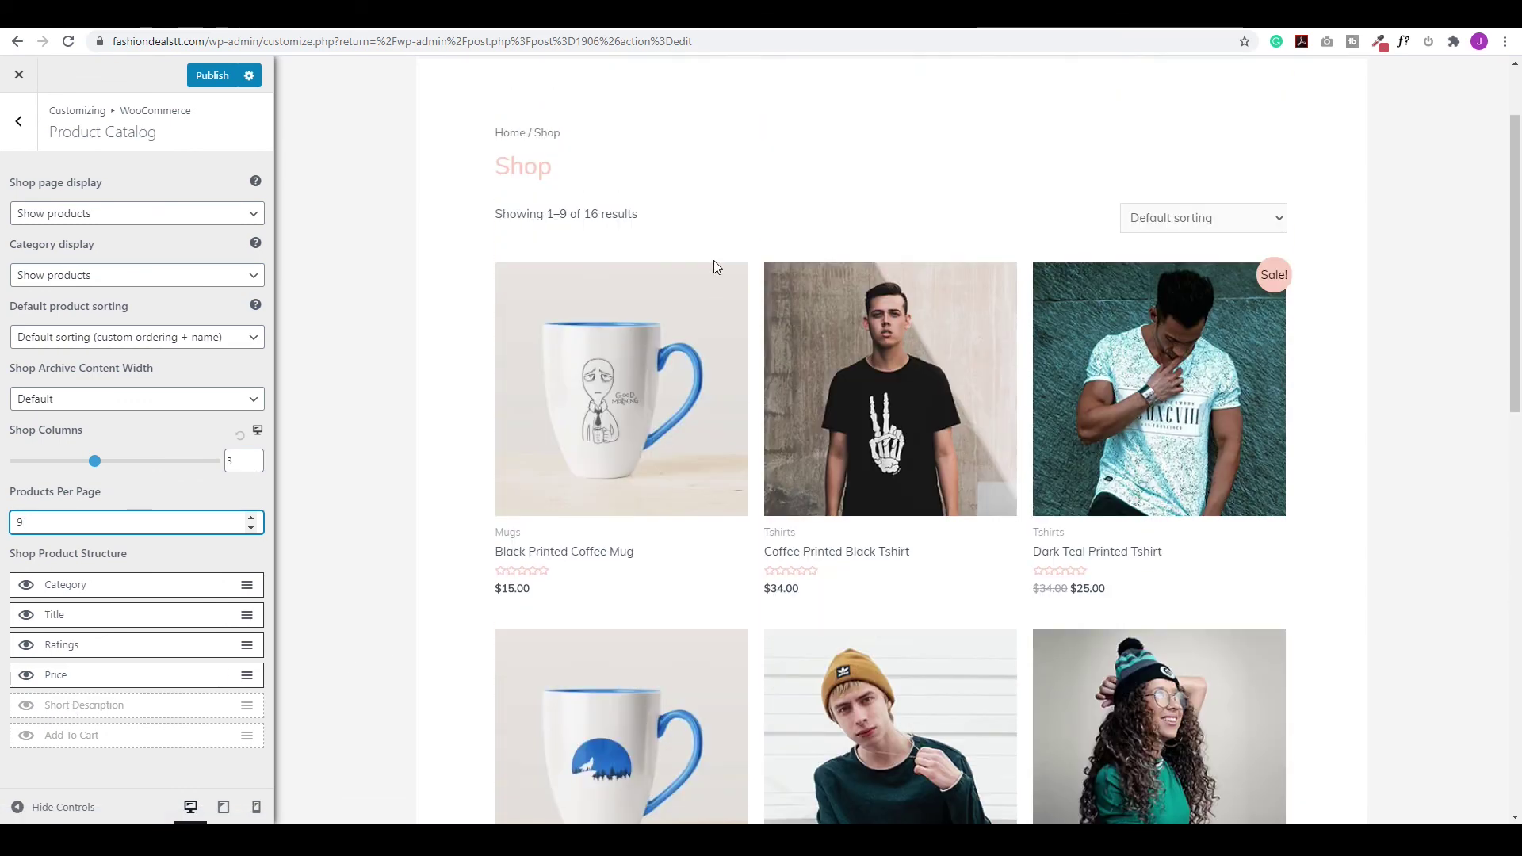
left_click(30, 739)
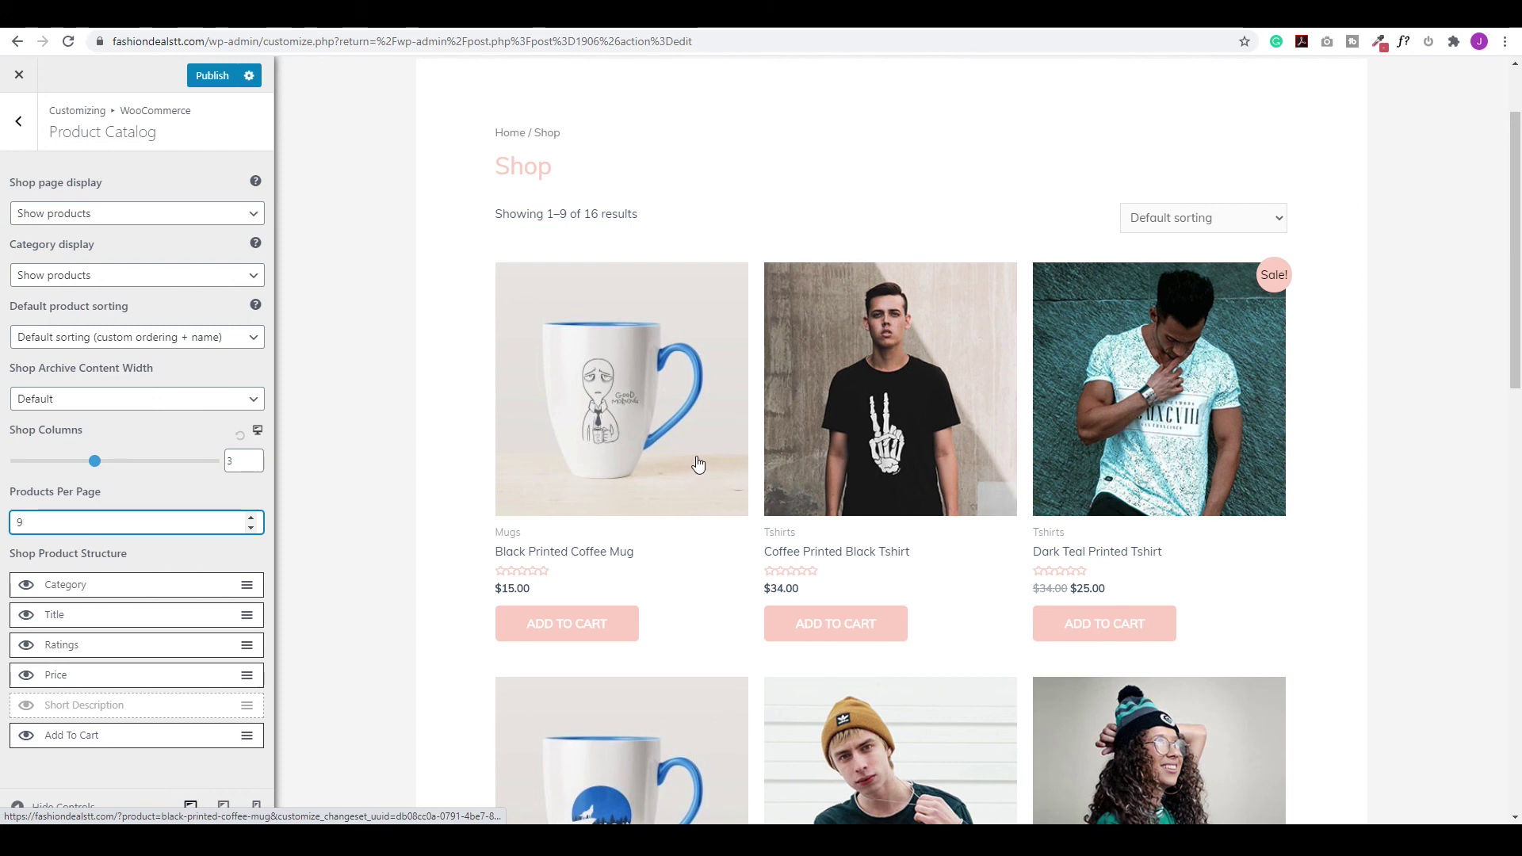
left_click(26, 736)
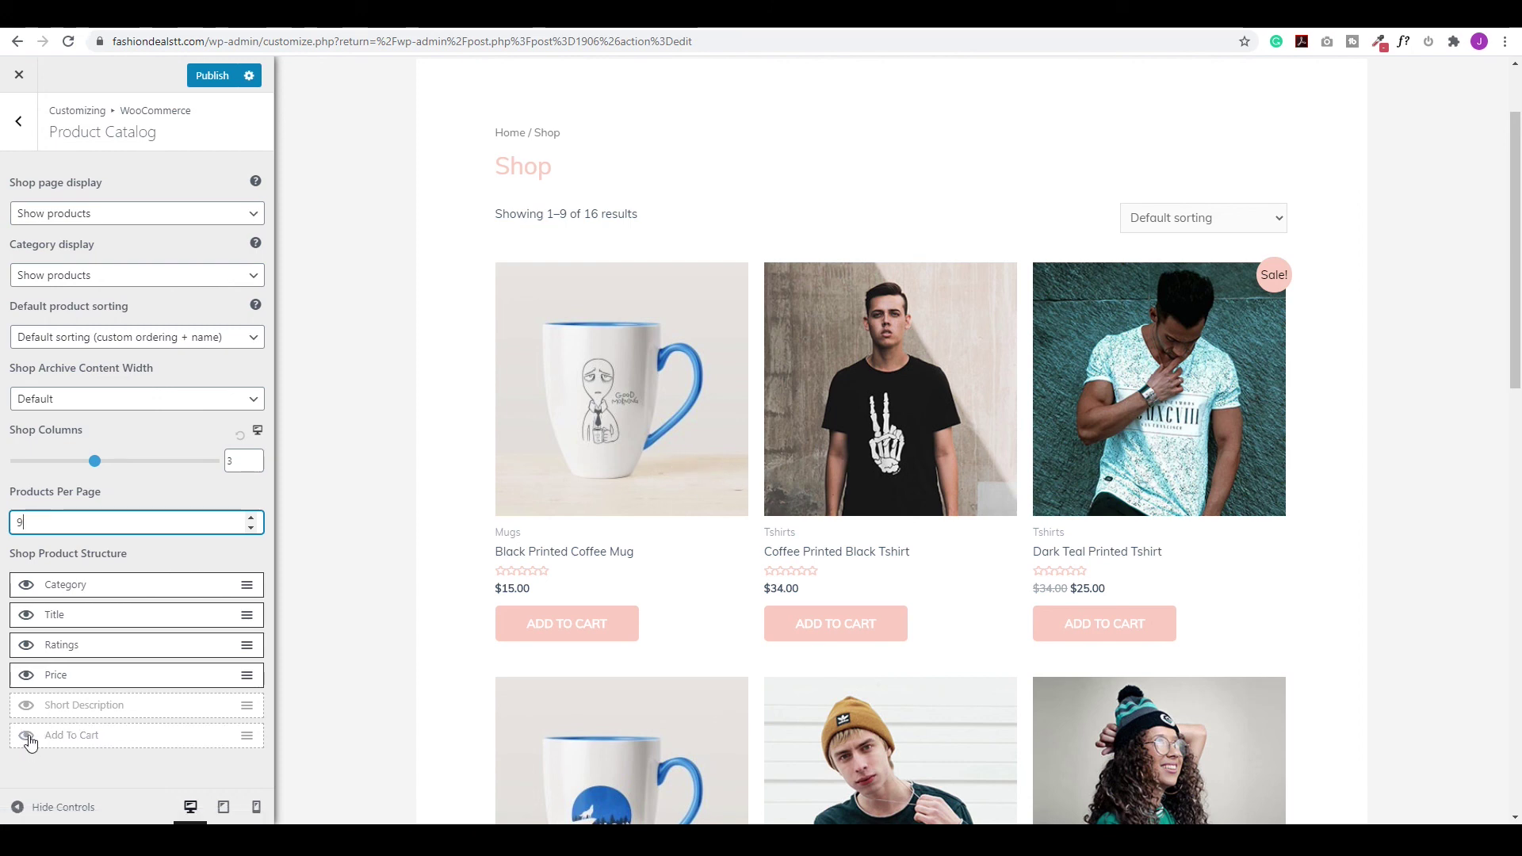
In the Single Product settings, try disabling the breadcrumb on the Black Printed Coffee Mug page, and enable it again.
left_click(17, 127)
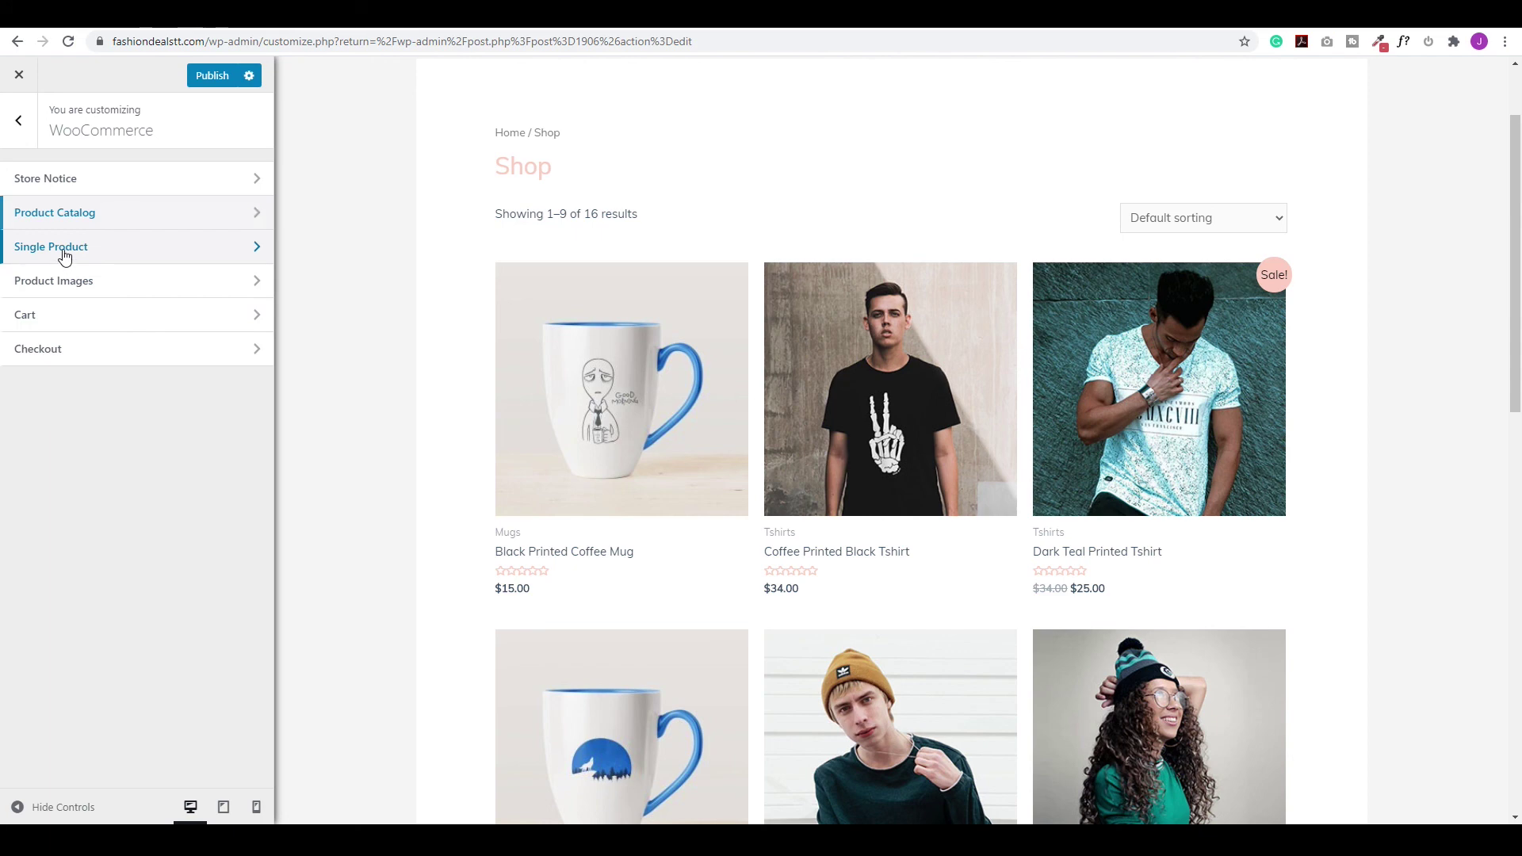
left_click(65, 254)
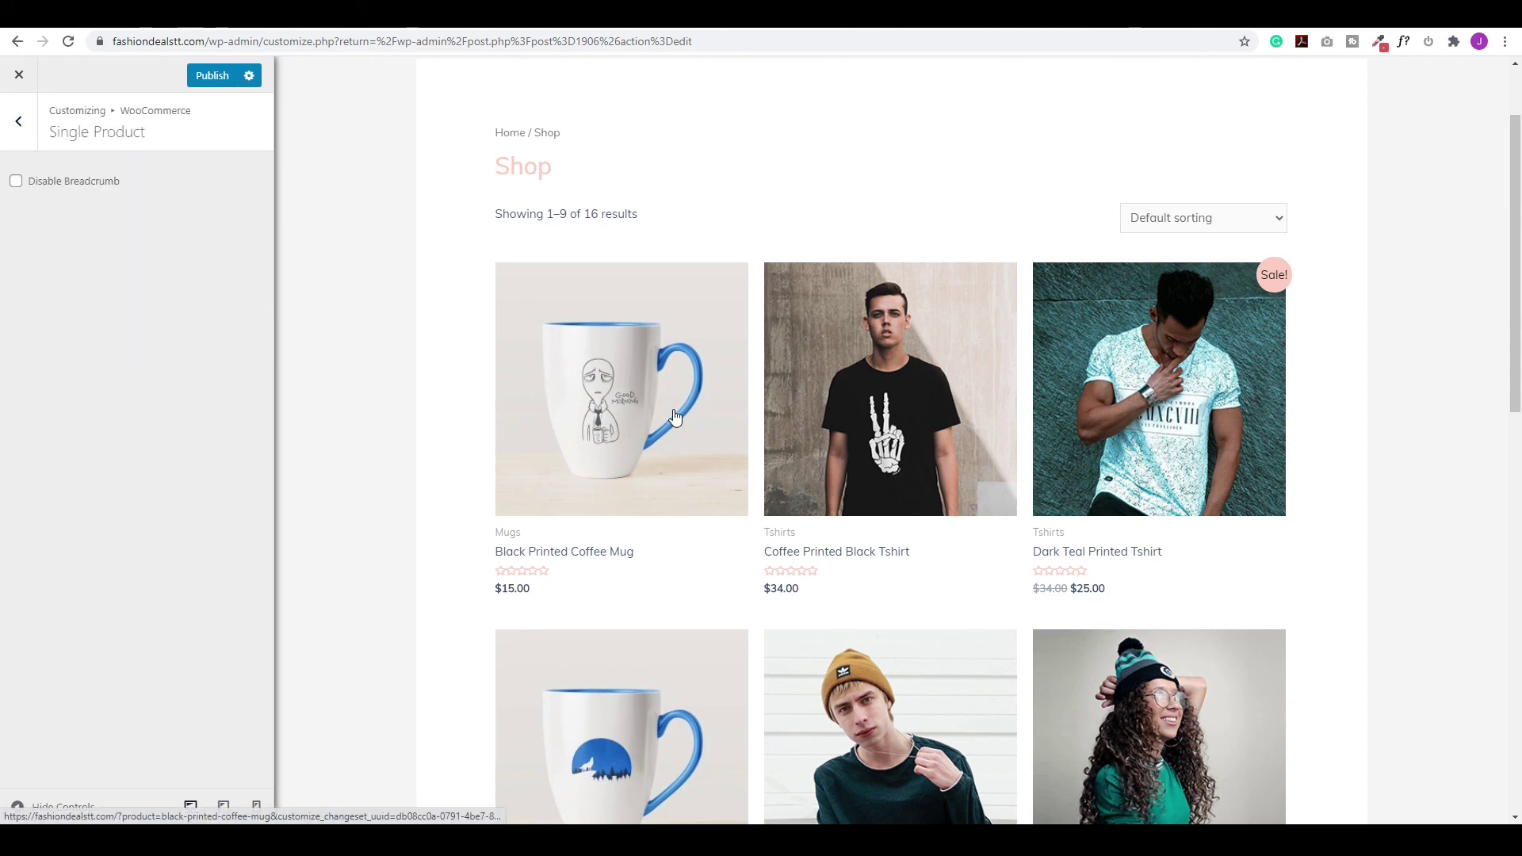
left_click(674, 416)
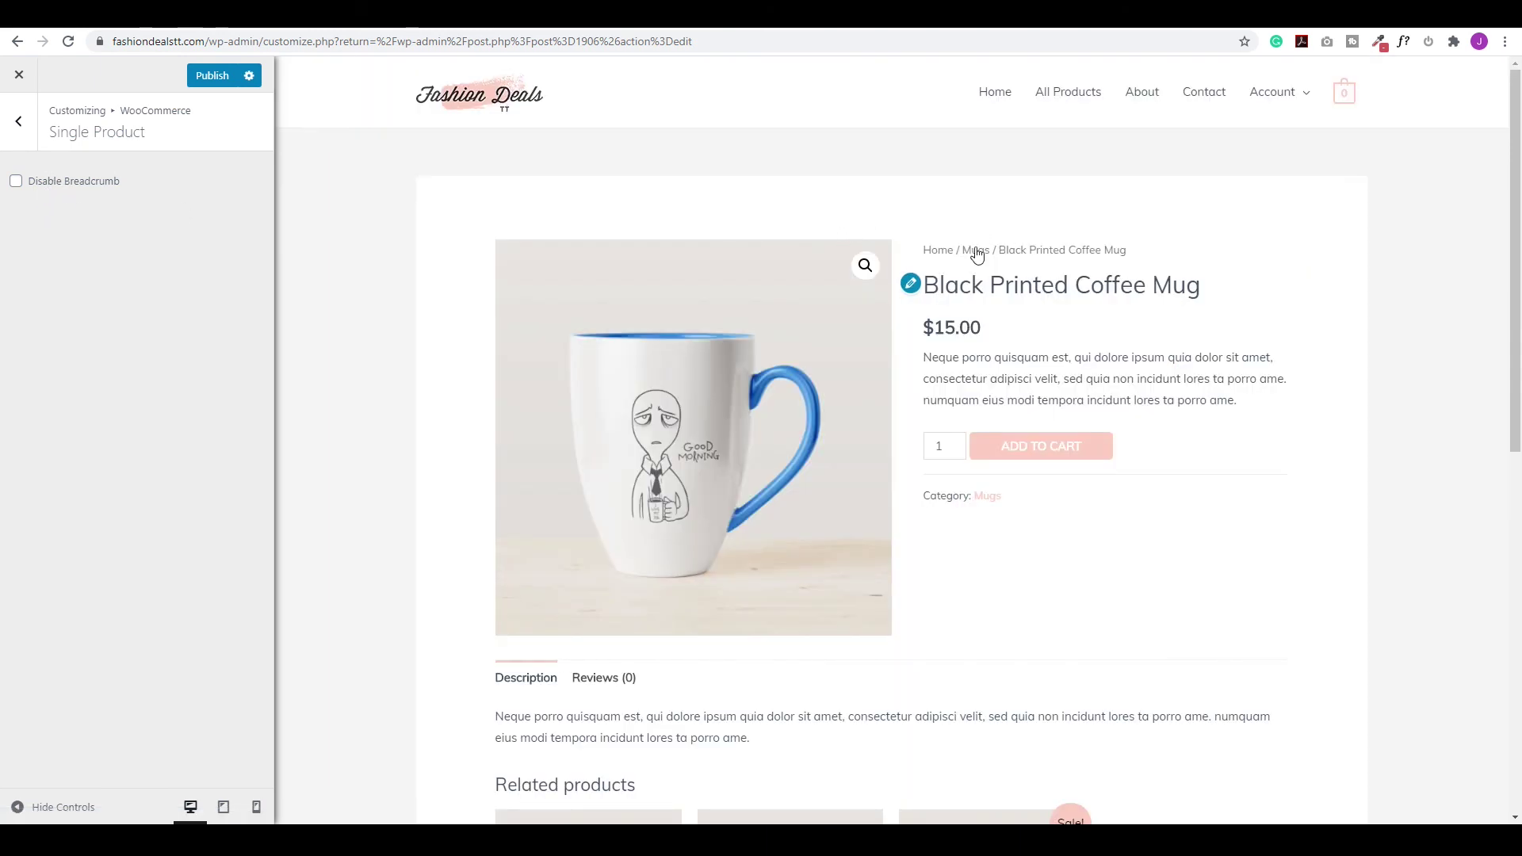
left_click(16, 183)
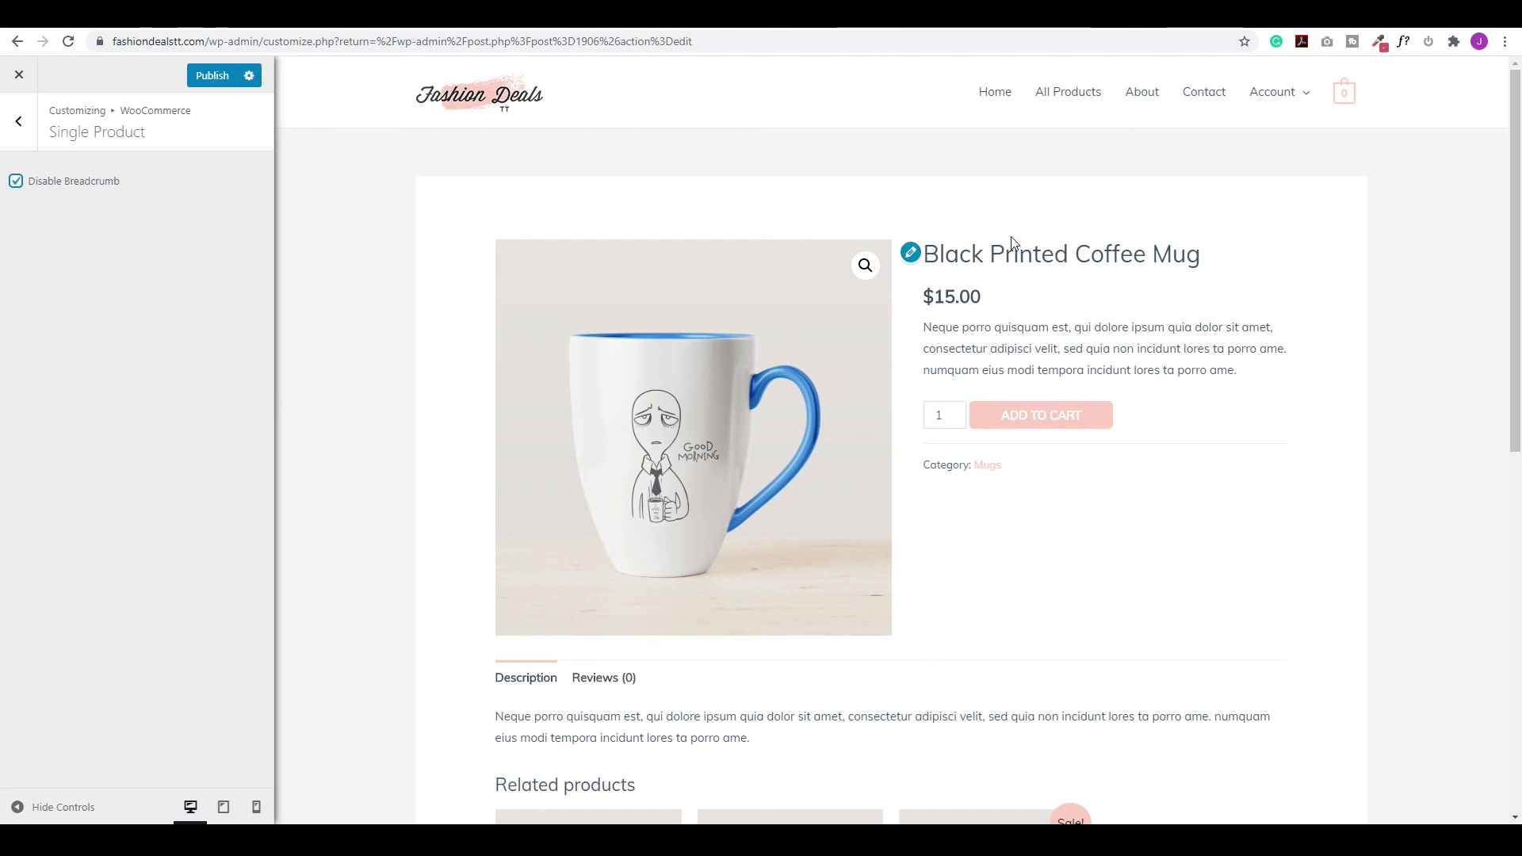
left_click(17, 187)
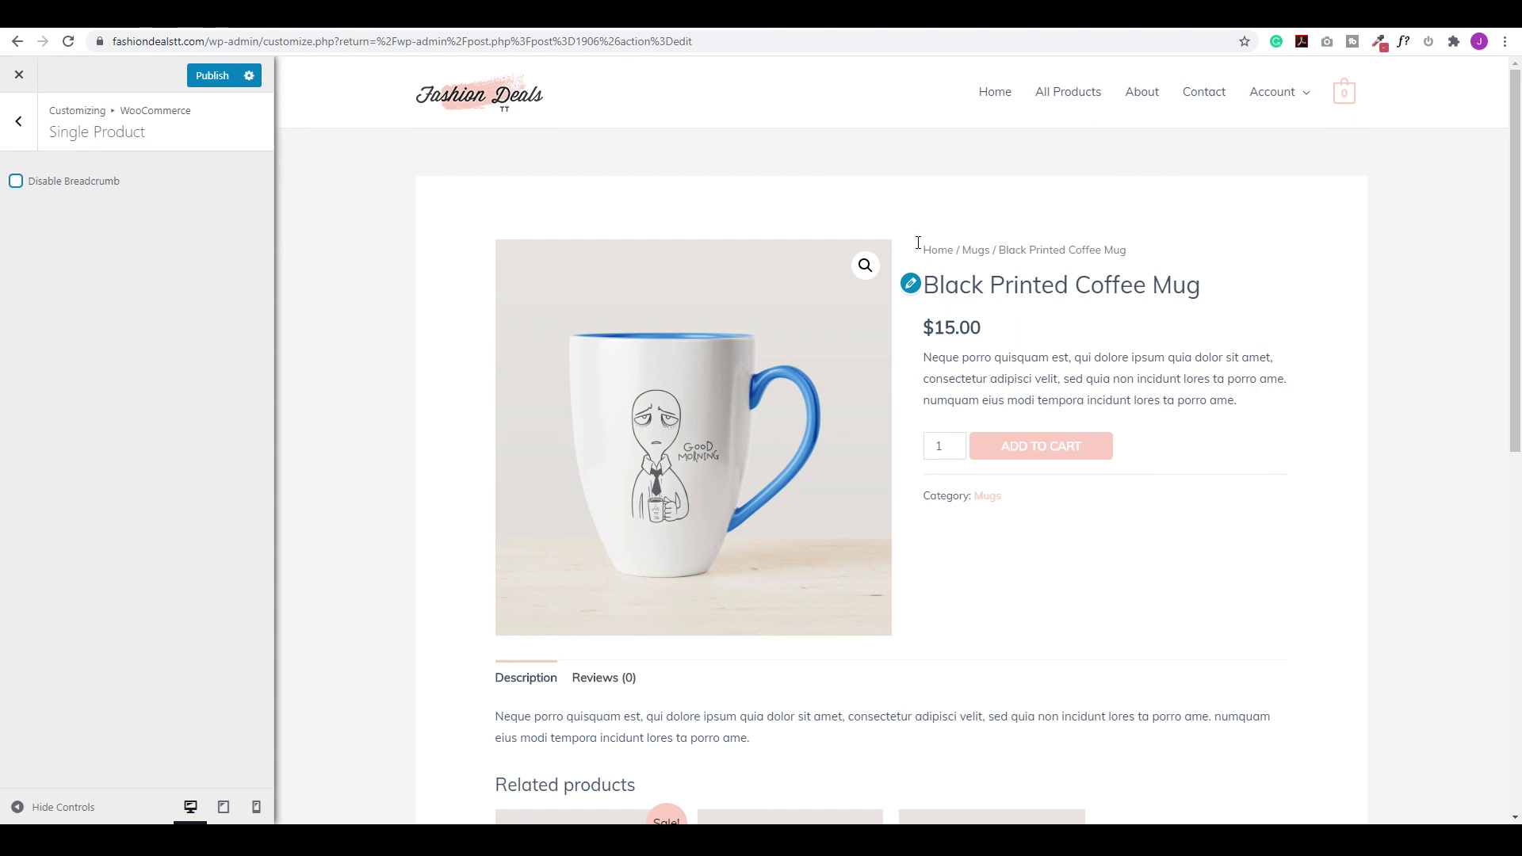
Review the WooCommerce Product Images settings and the Cart settings, leaving their values as they are.
left_click(19, 121)
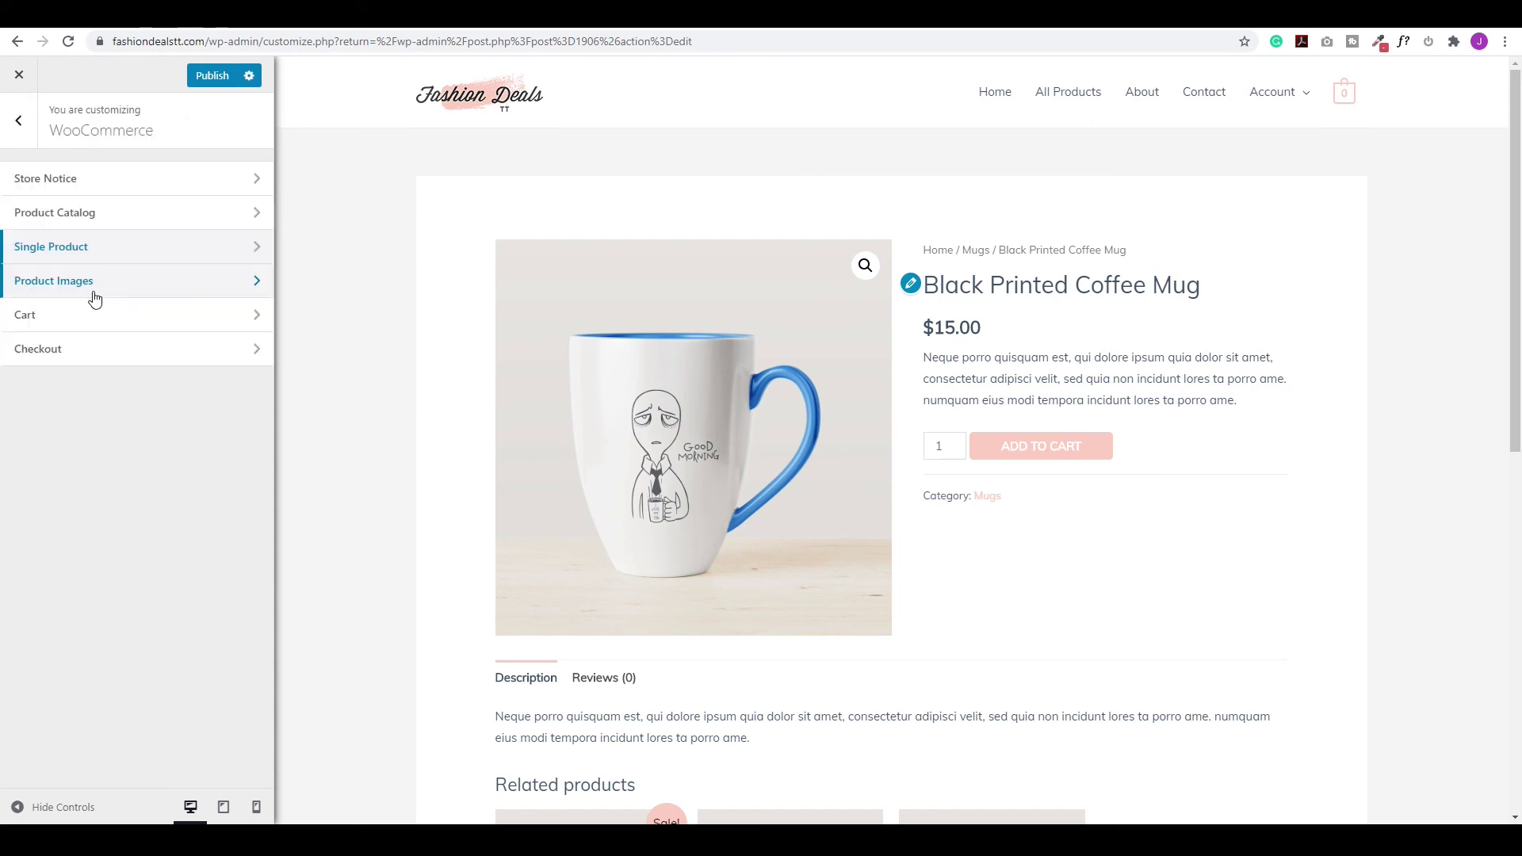
left_click(120, 278)
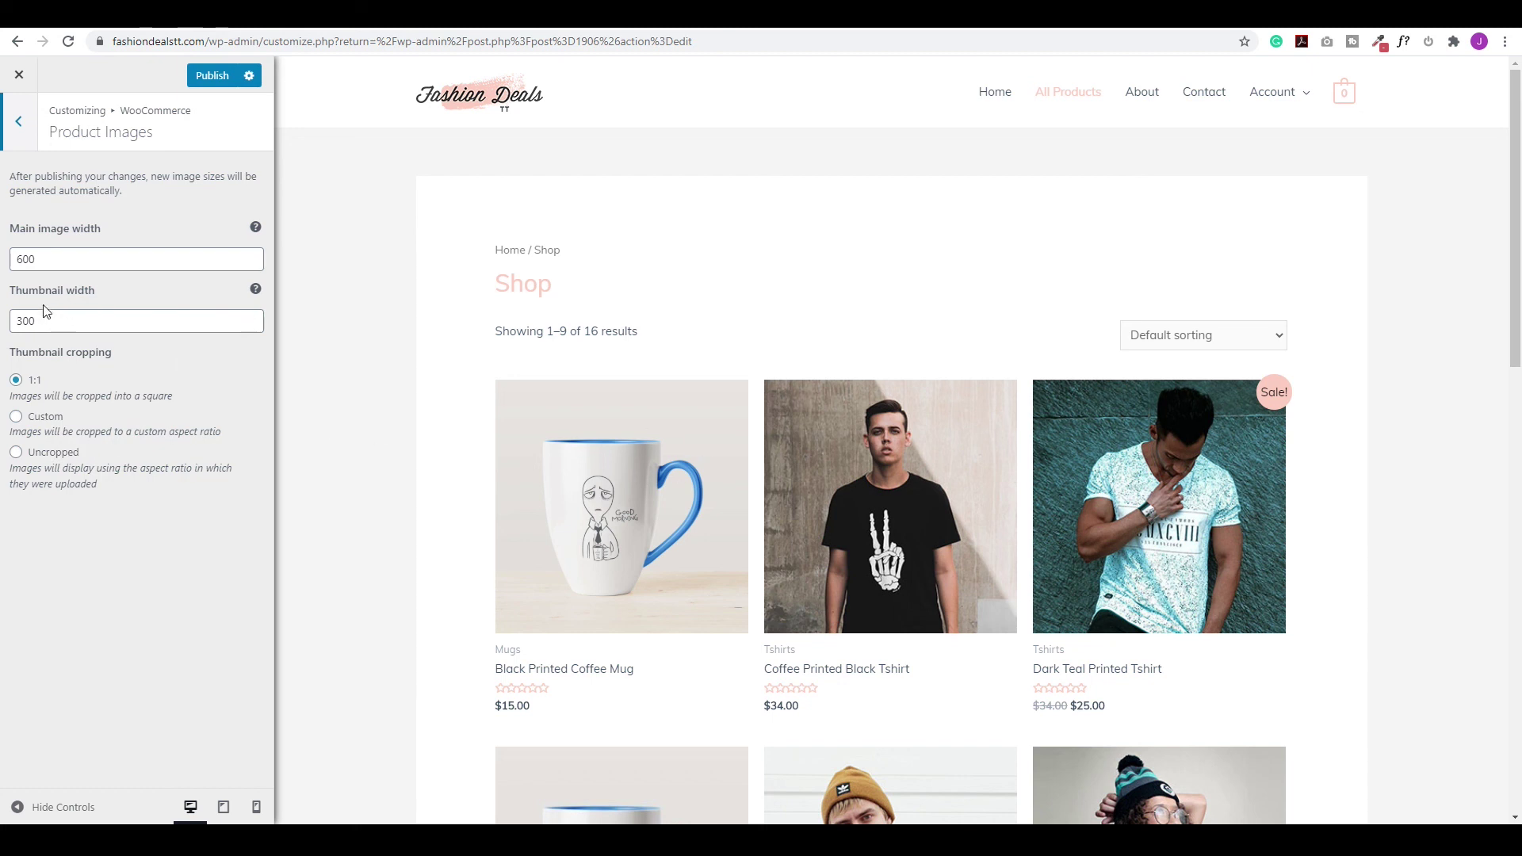
left_click(28, 130)
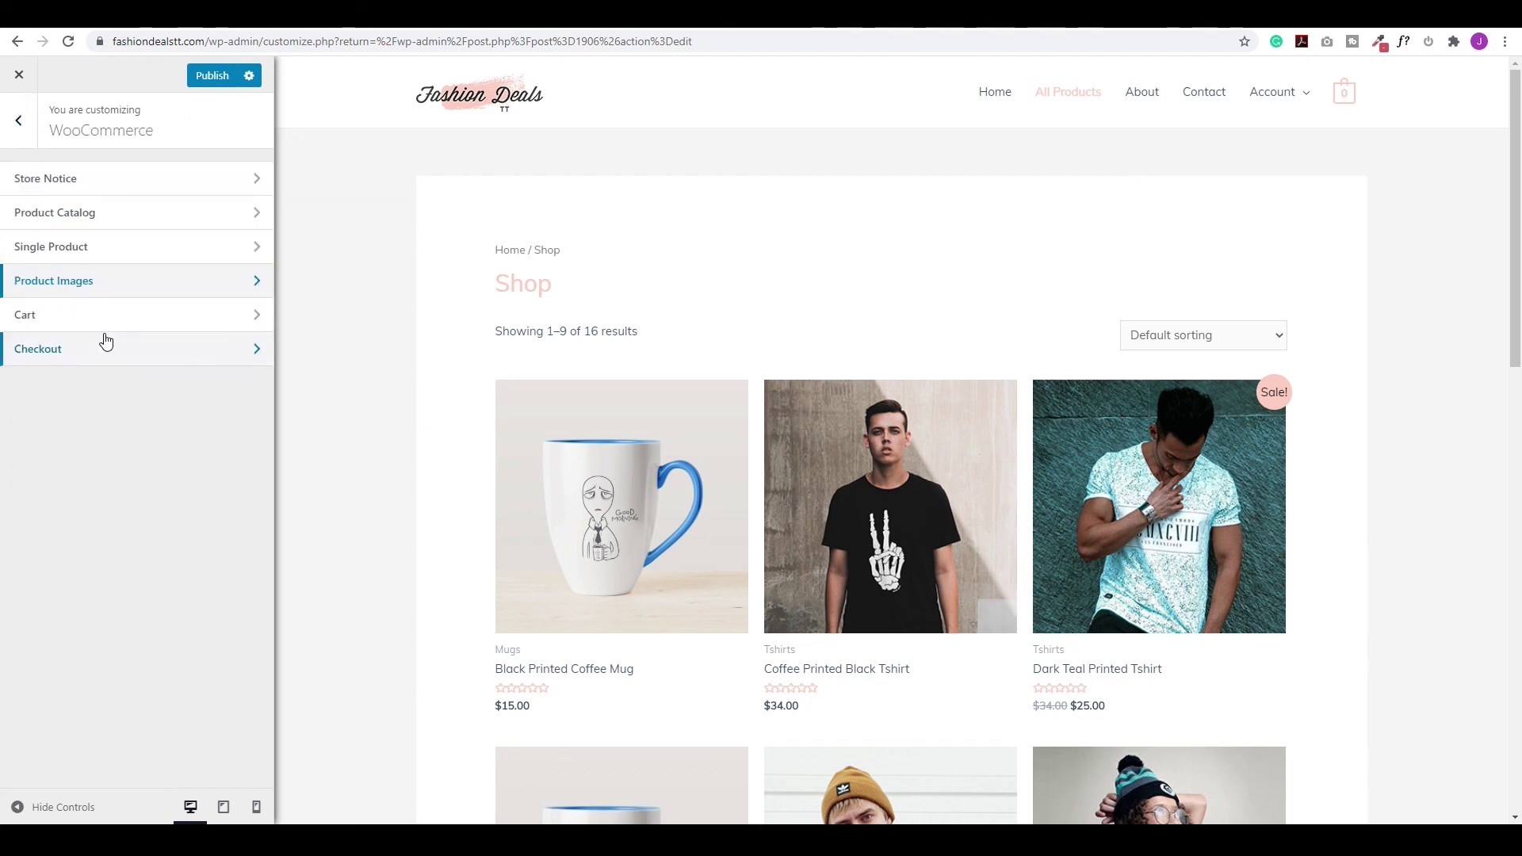
left_click(70, 318)
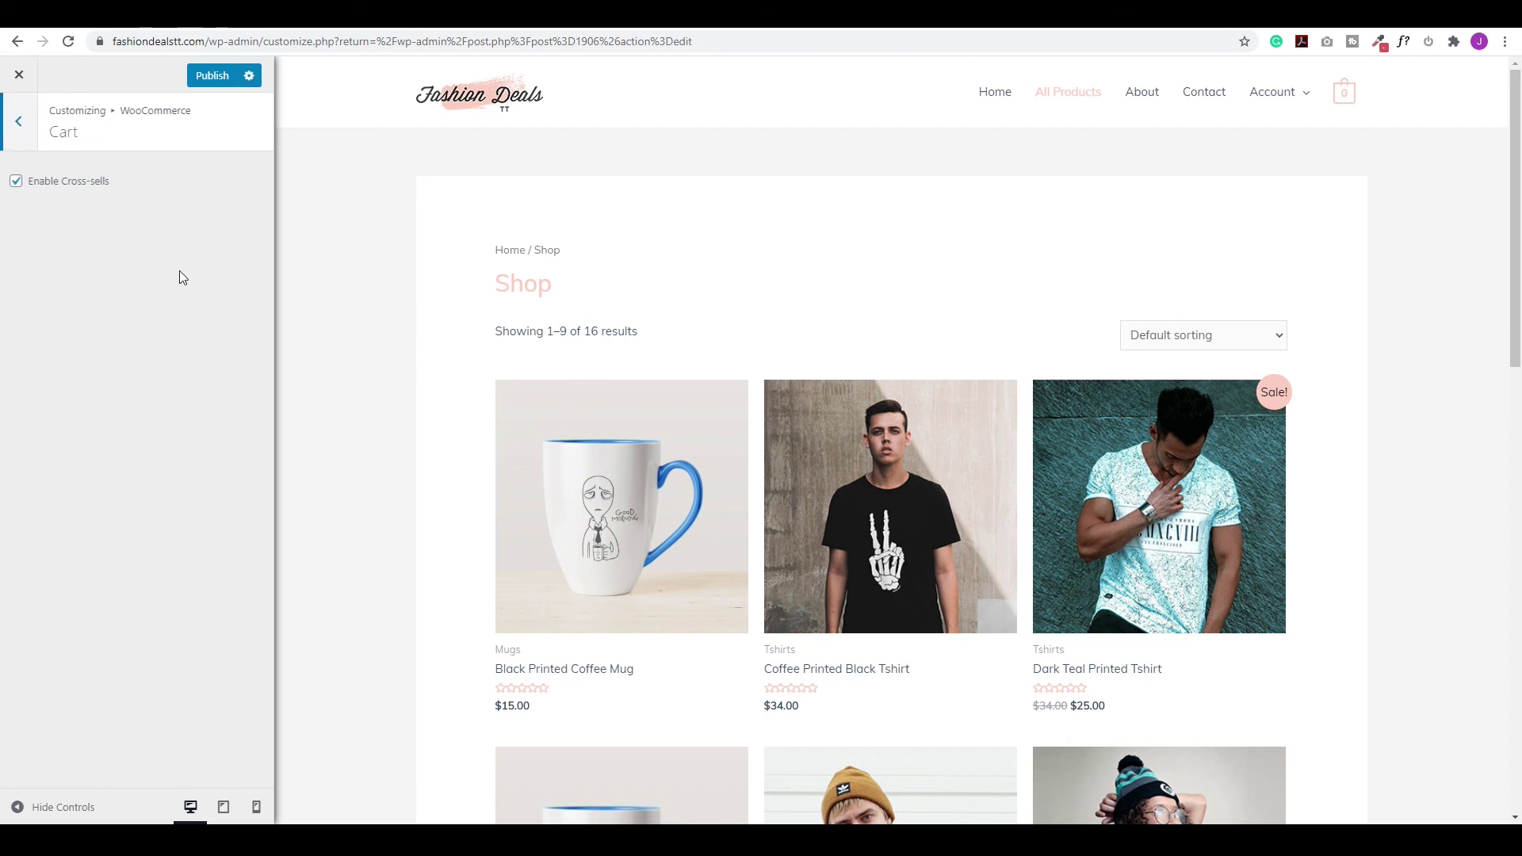
left_click(19, 123)
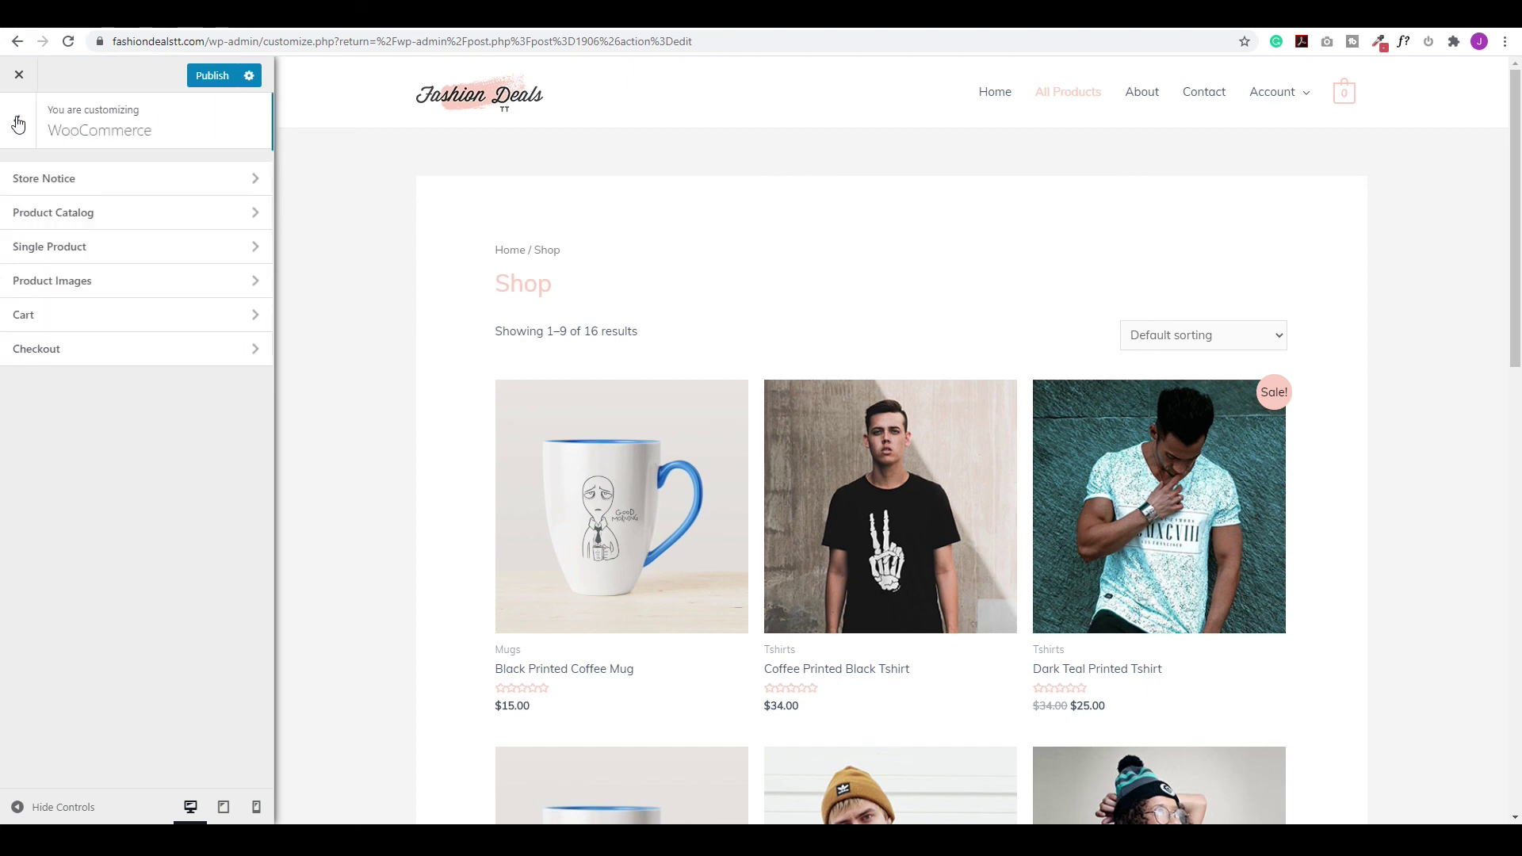
Review the WooCommerce Checkout settings with the checkout page preview, and return to the main customizer options.
left_click(136, 355)
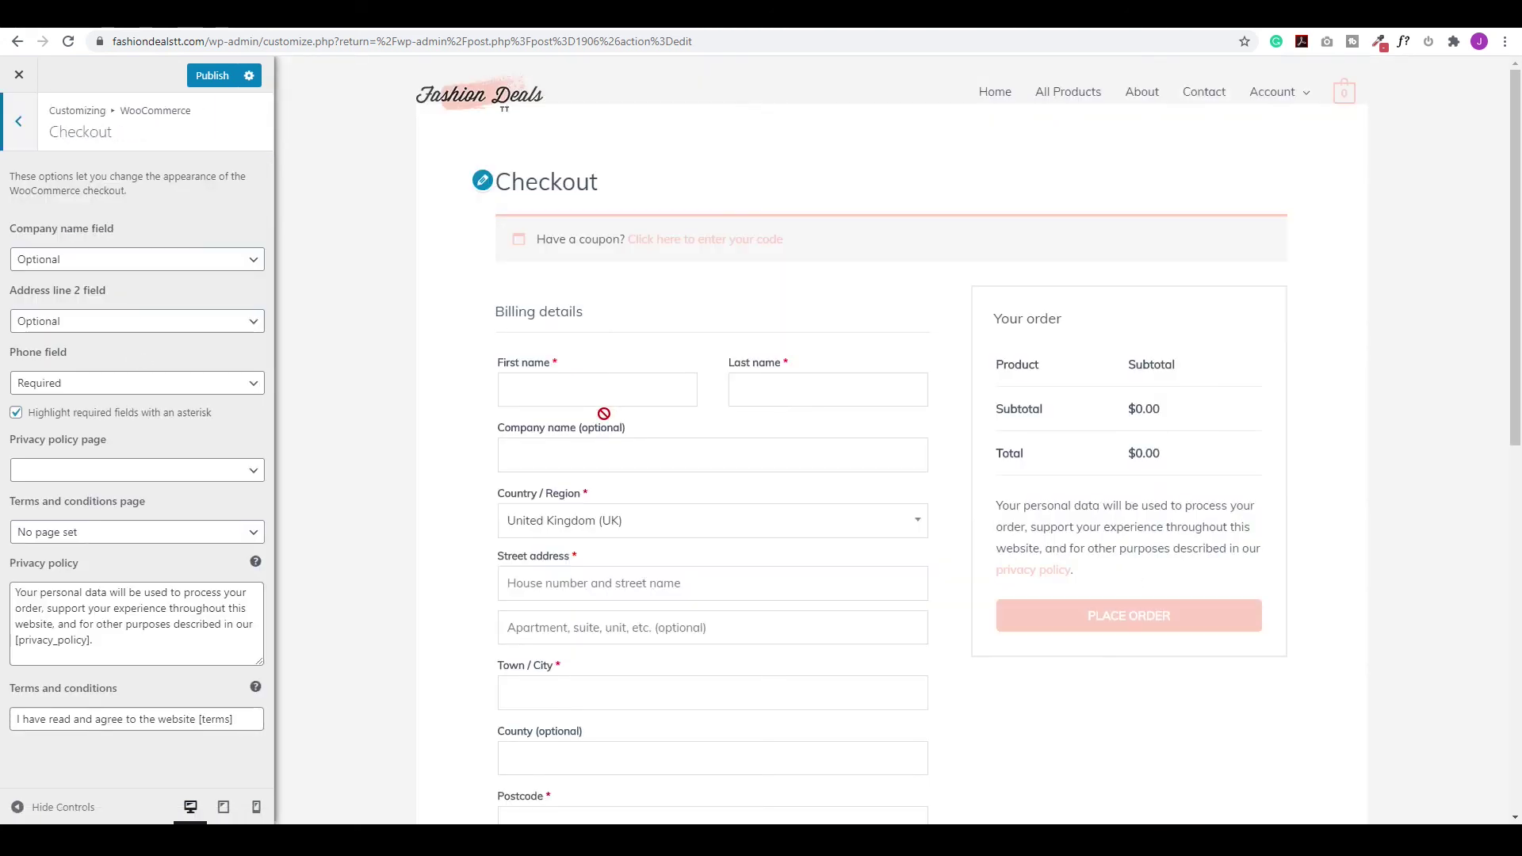
scroll(603, 408, "down", 2)
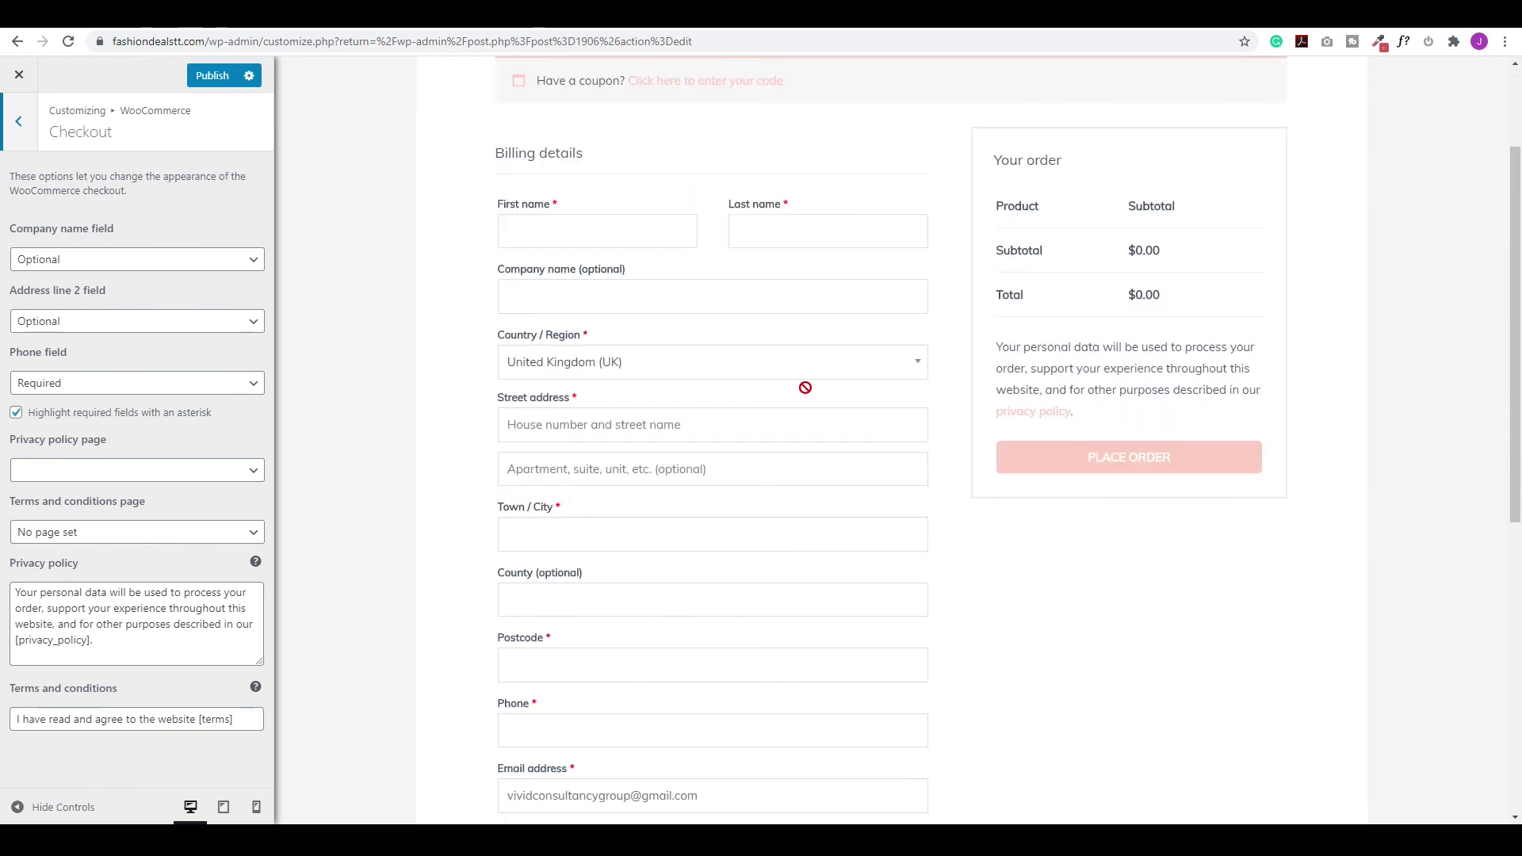
scroll(706, 432, "up", 2)
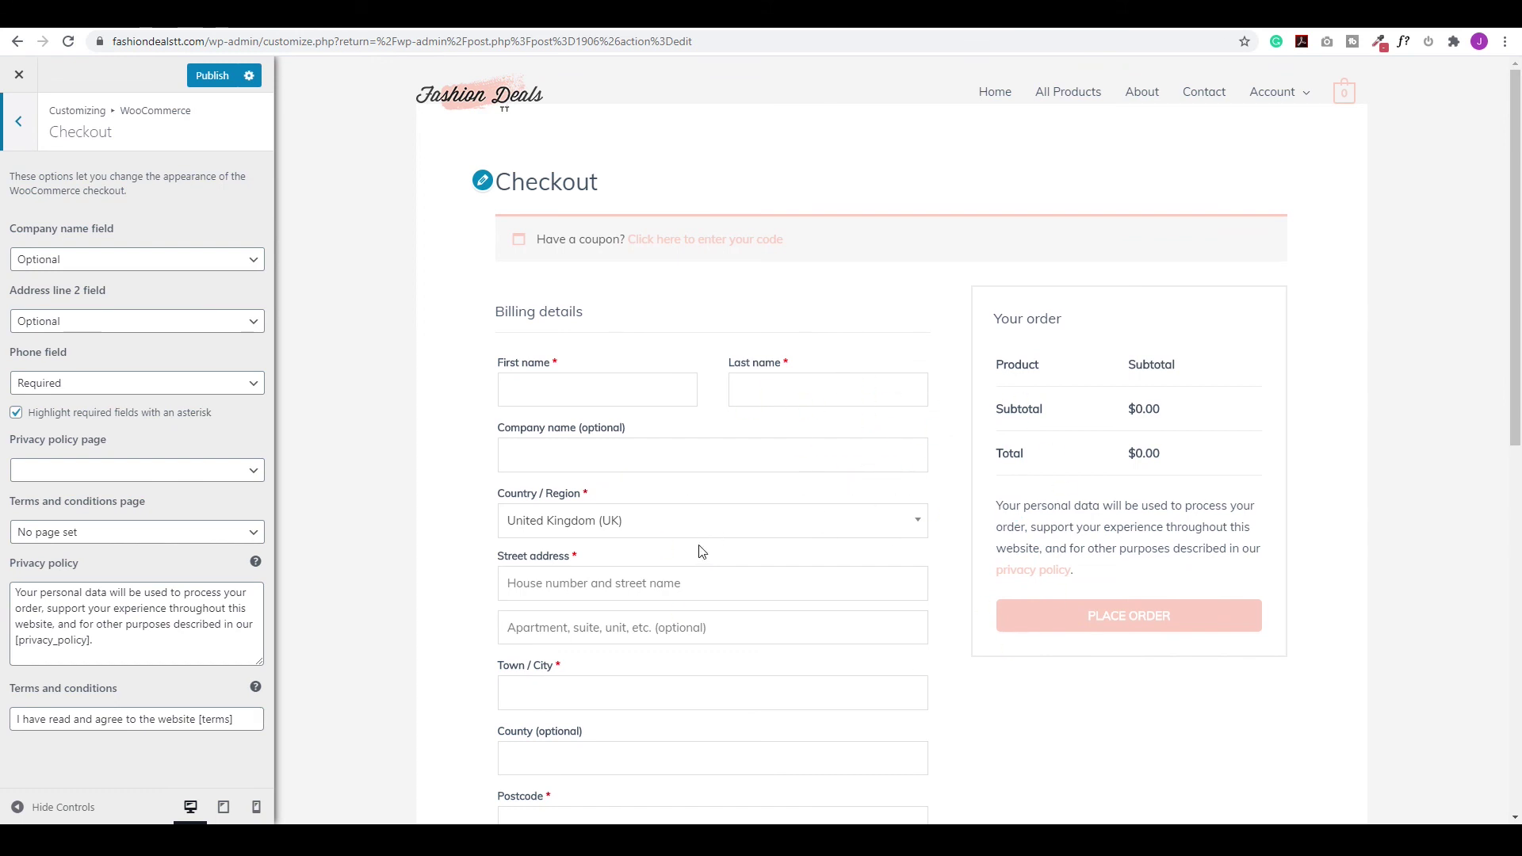
left_click(19, 124)
left_click(19, 124)
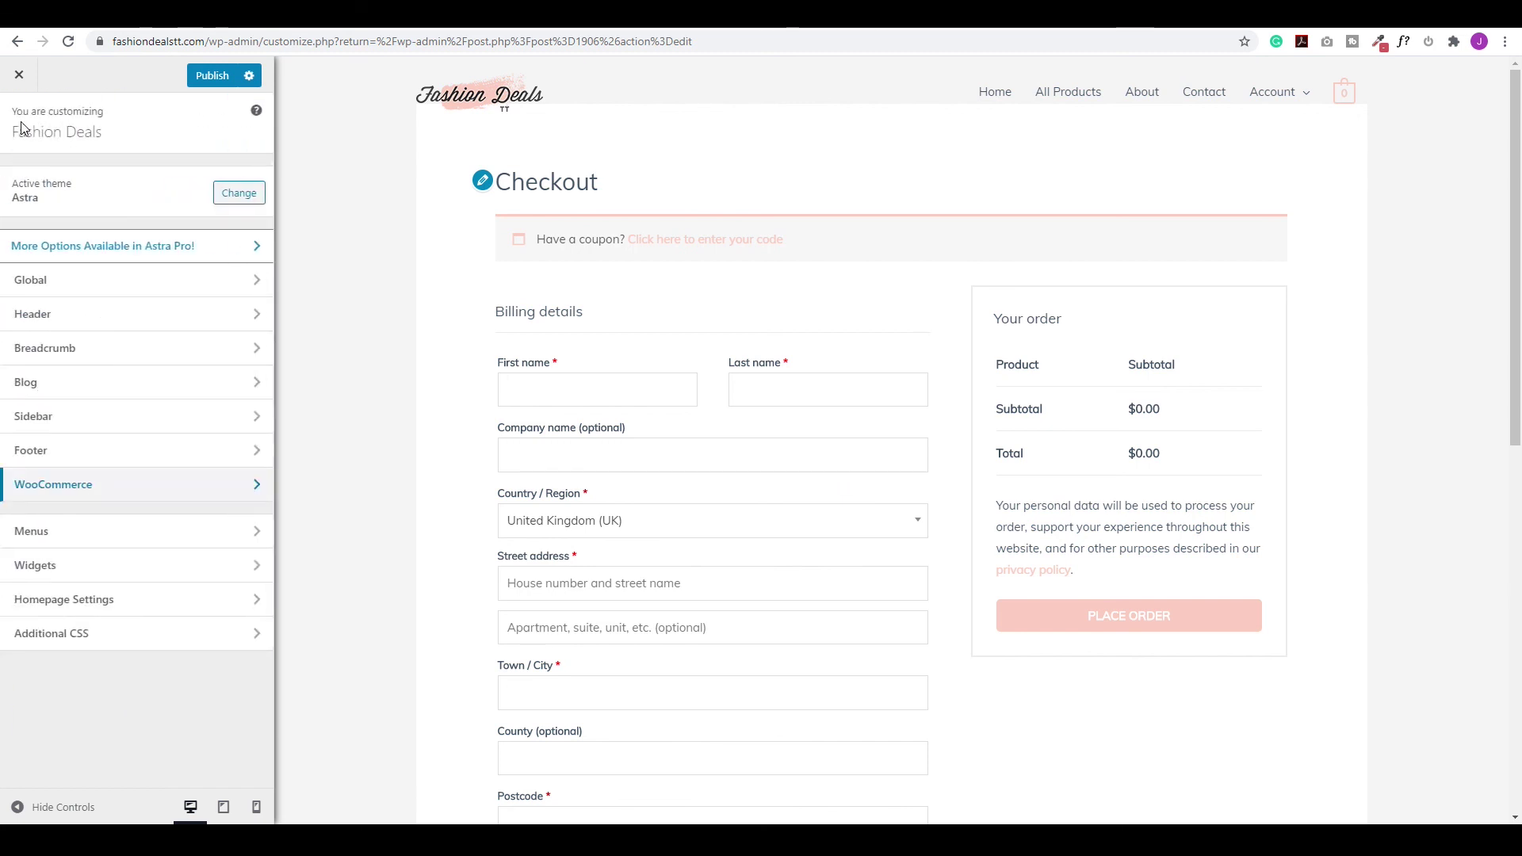
In the Main Menu, try the About item before Home, and place it last, after the Account item and its sub-items.
left_click(82, 540)
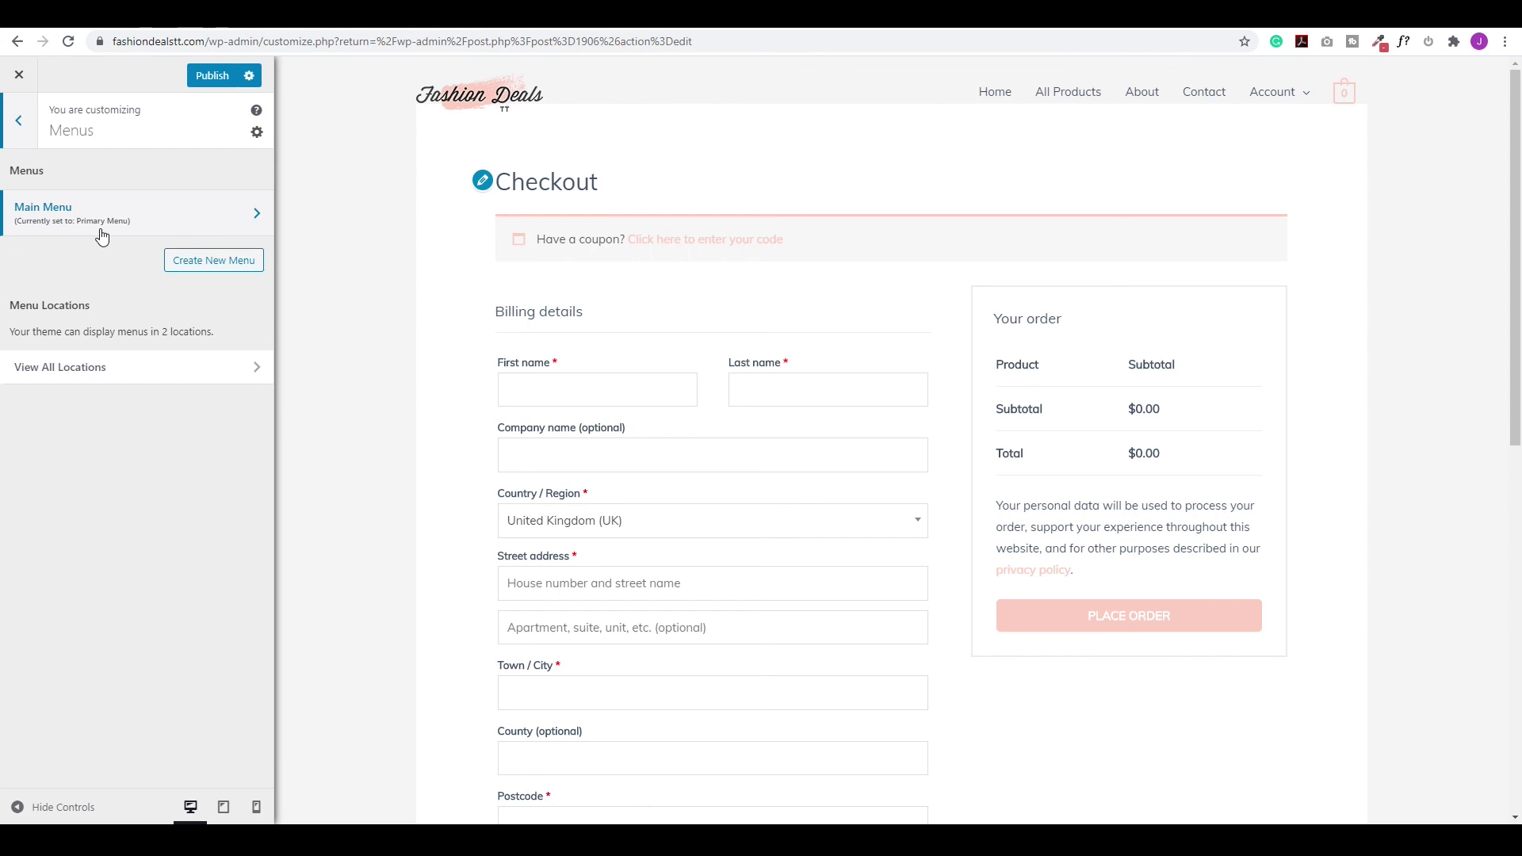
left_click(146, 211)
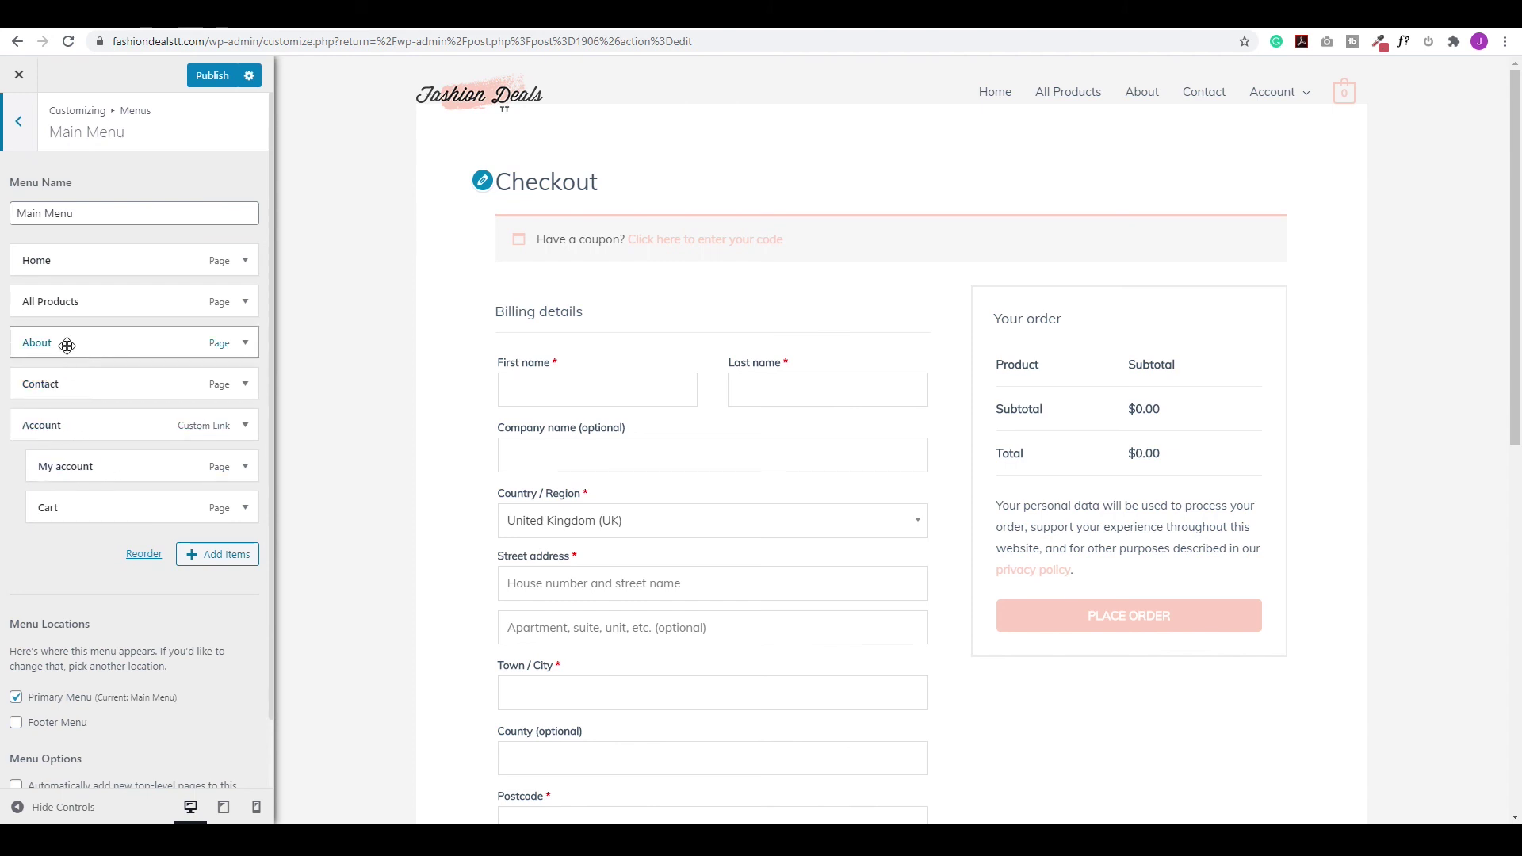
mouse_move(67, 345)
left_mouse_down()
mouse_move(65, 407)
mouse_move(60, 363)
left_mouse_up()
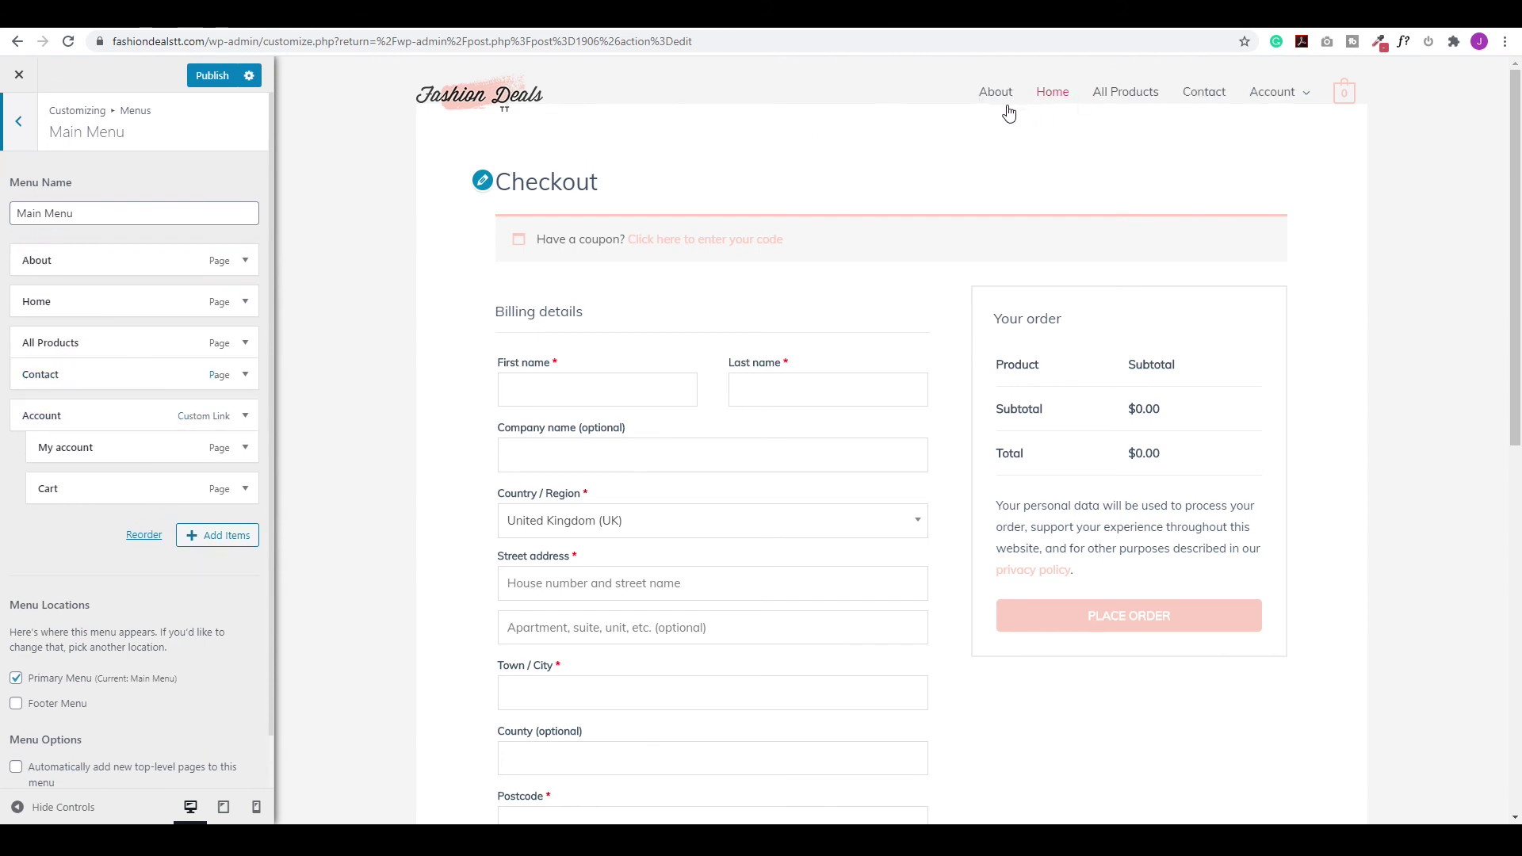
left_click_drag(65, 255, 65, 474)
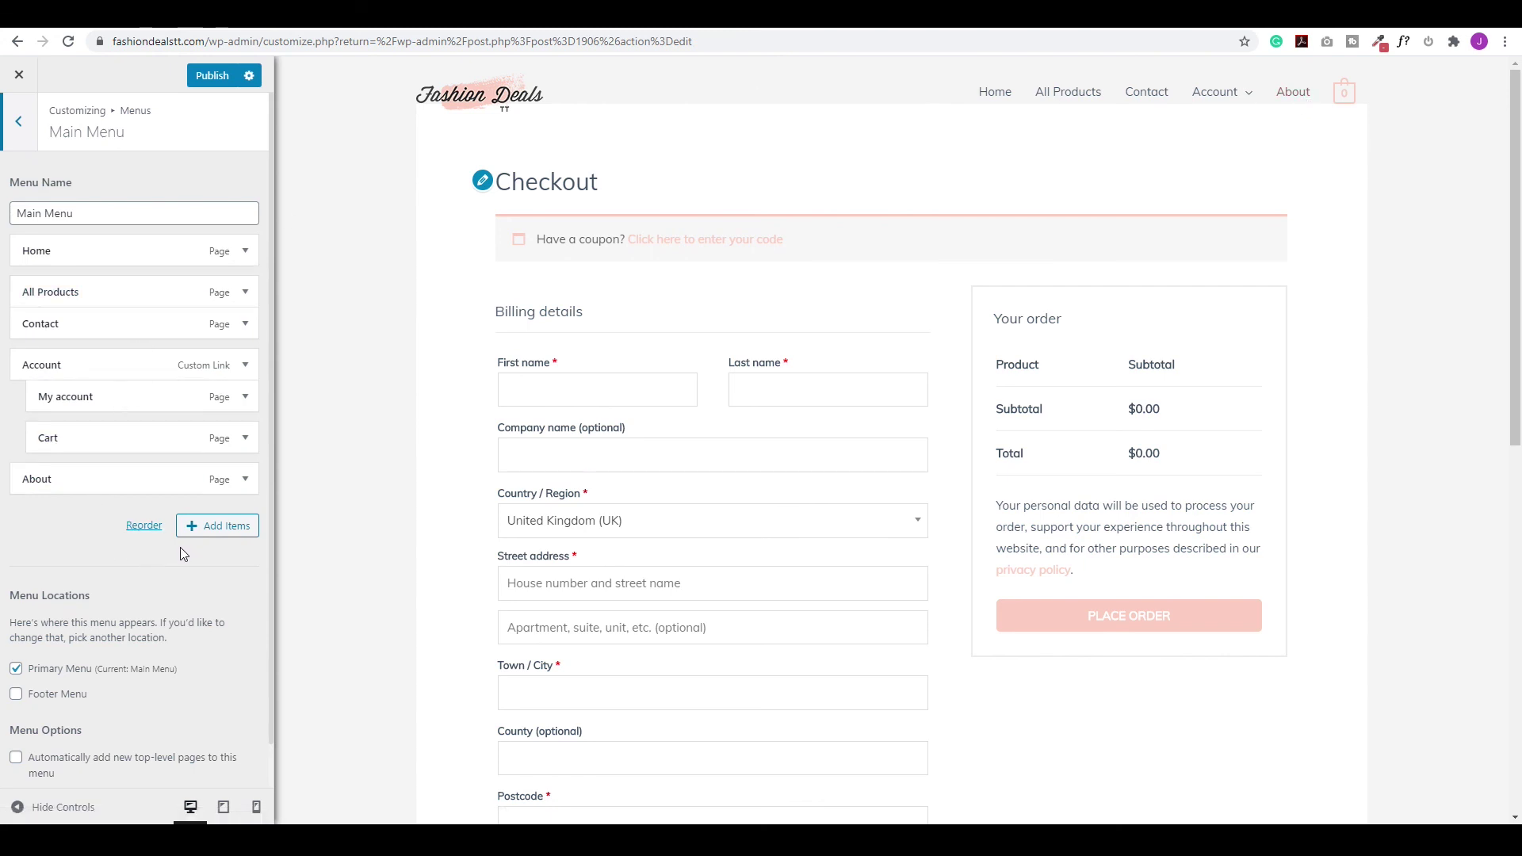
Review the Main Menu's location options, load the home page in the preview, and publish the customizer changes.
scroll(155, 547, "down", 1)
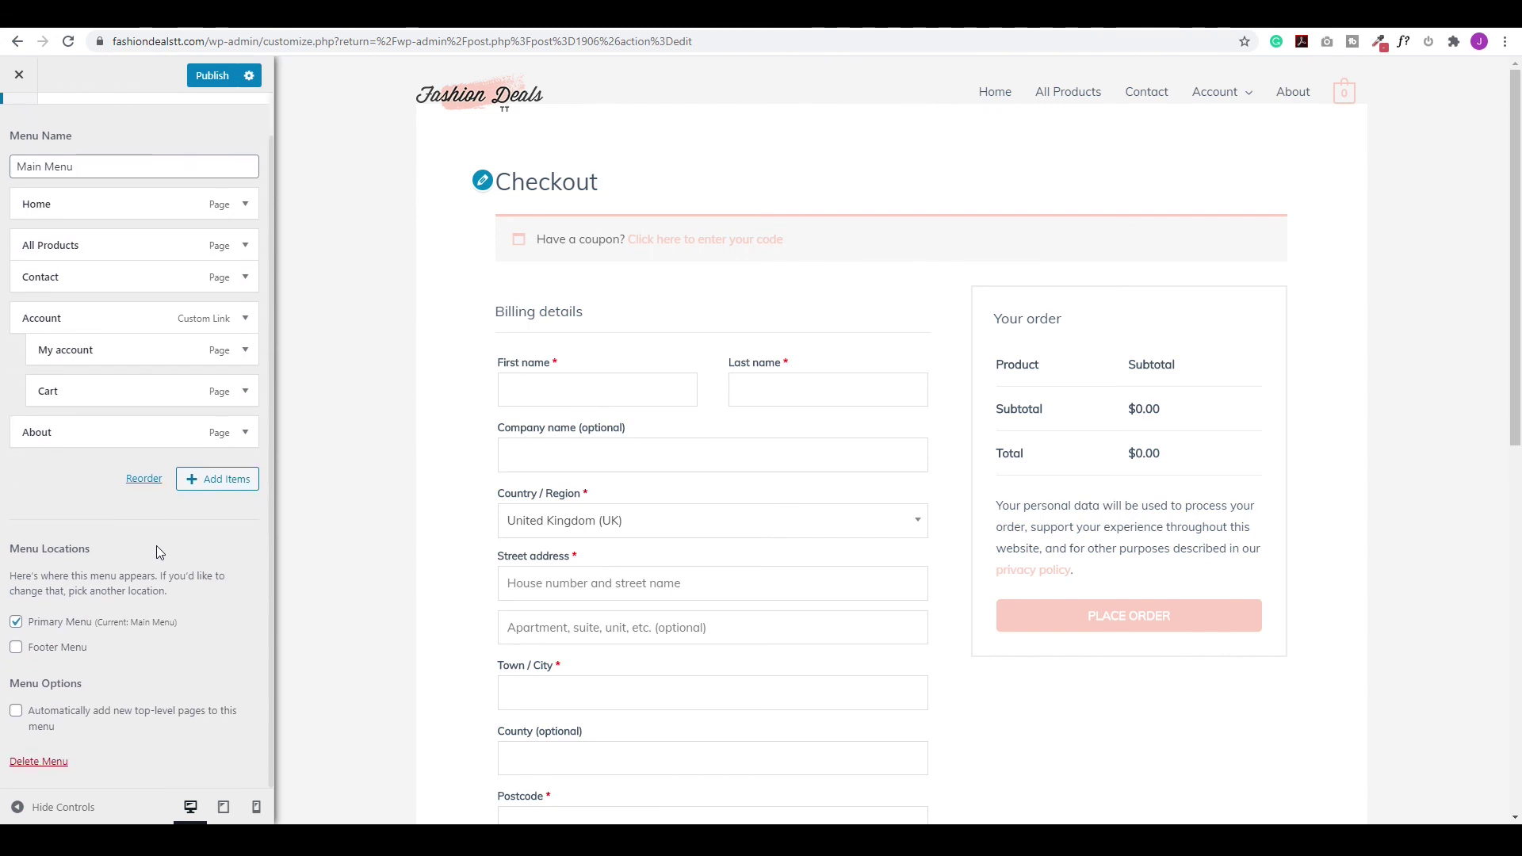
scroll(155, 545, "up", 1)
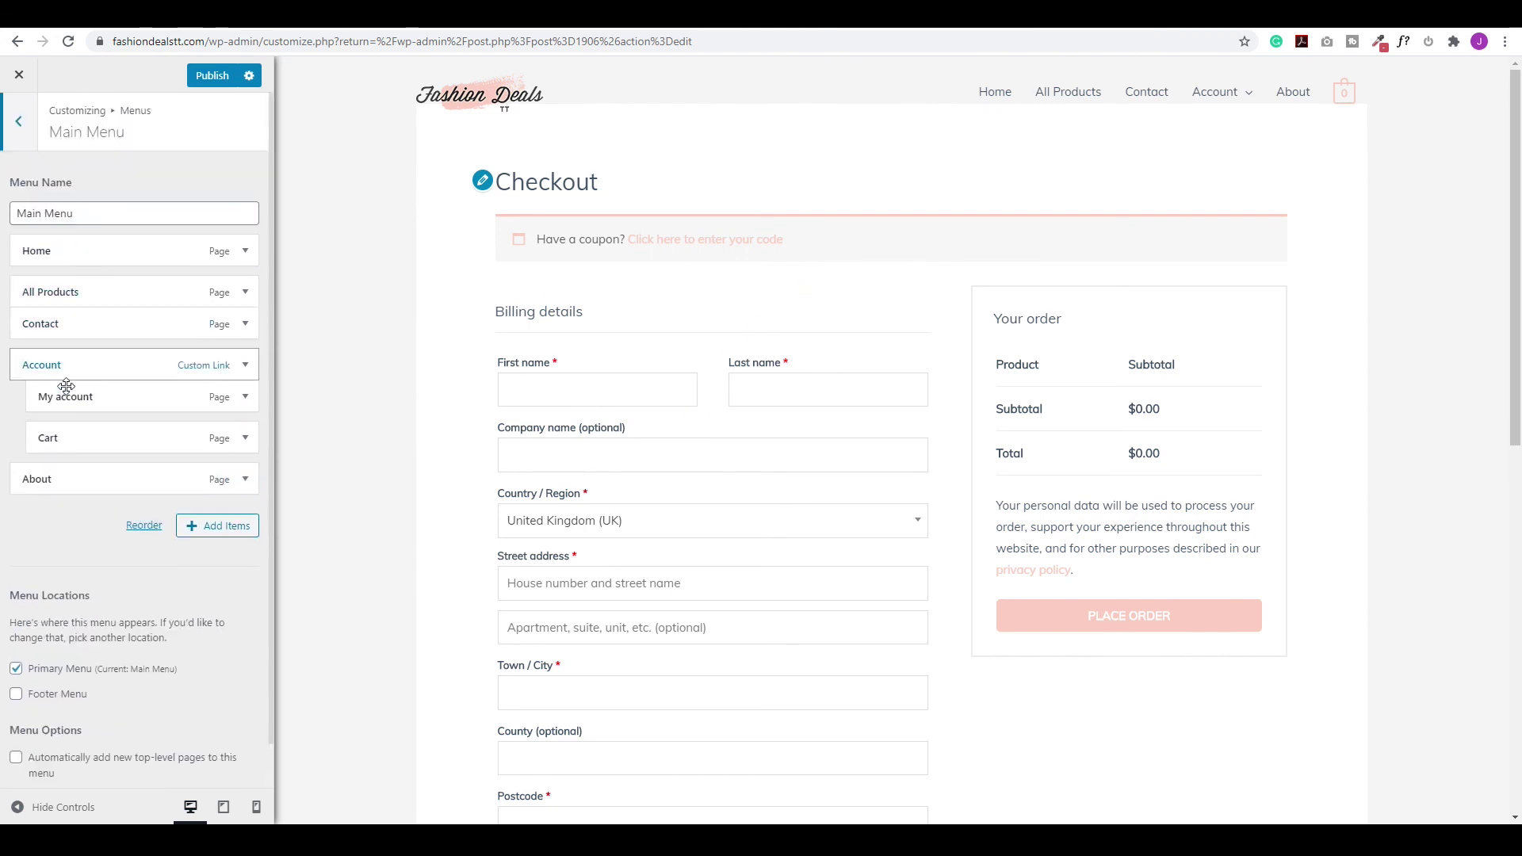
left_click(457, 90)
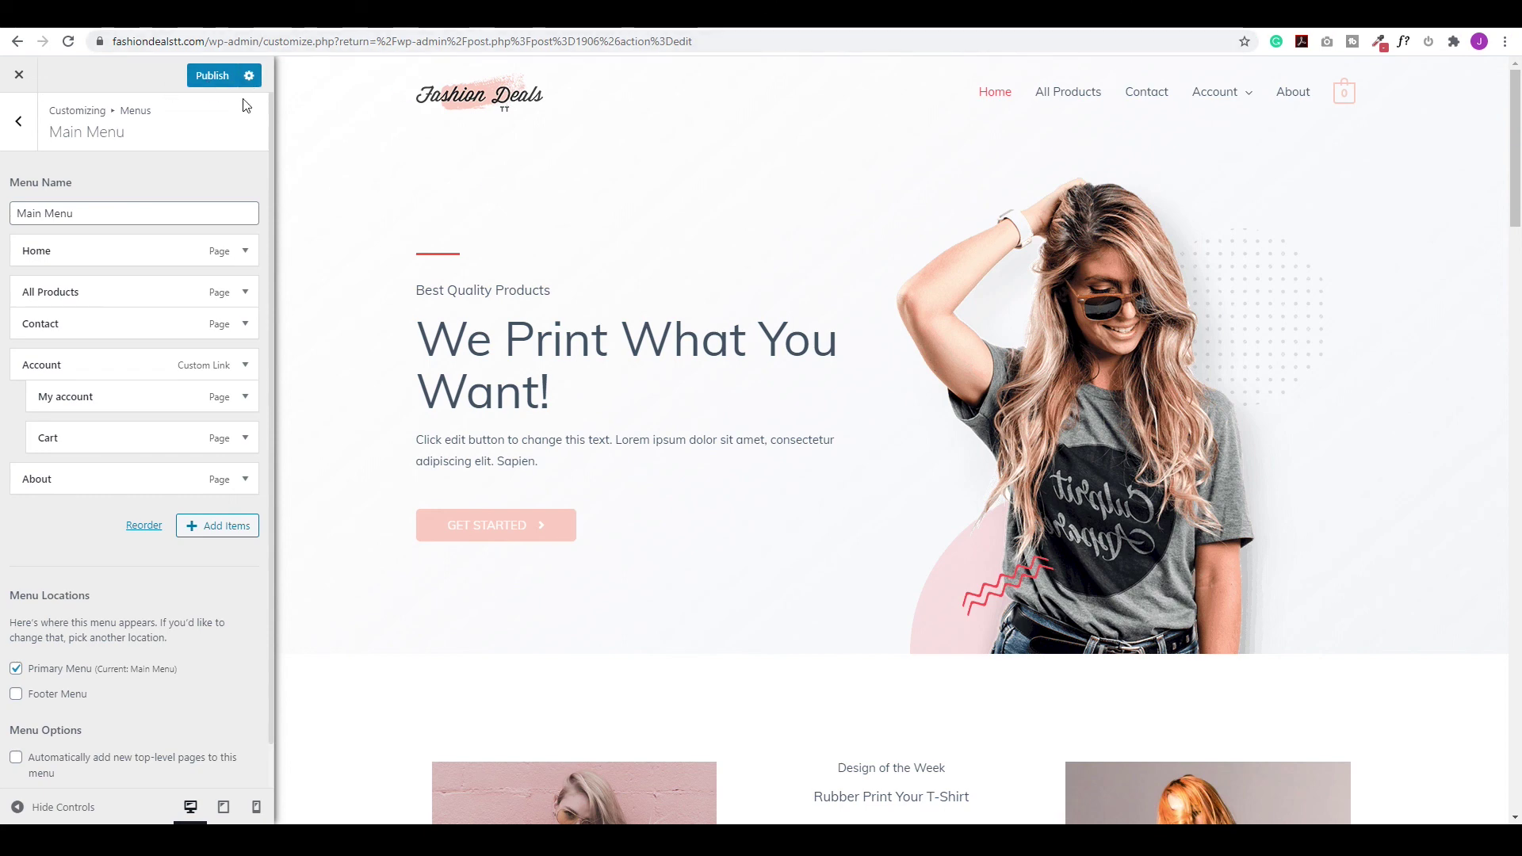
left_click(214, 76)
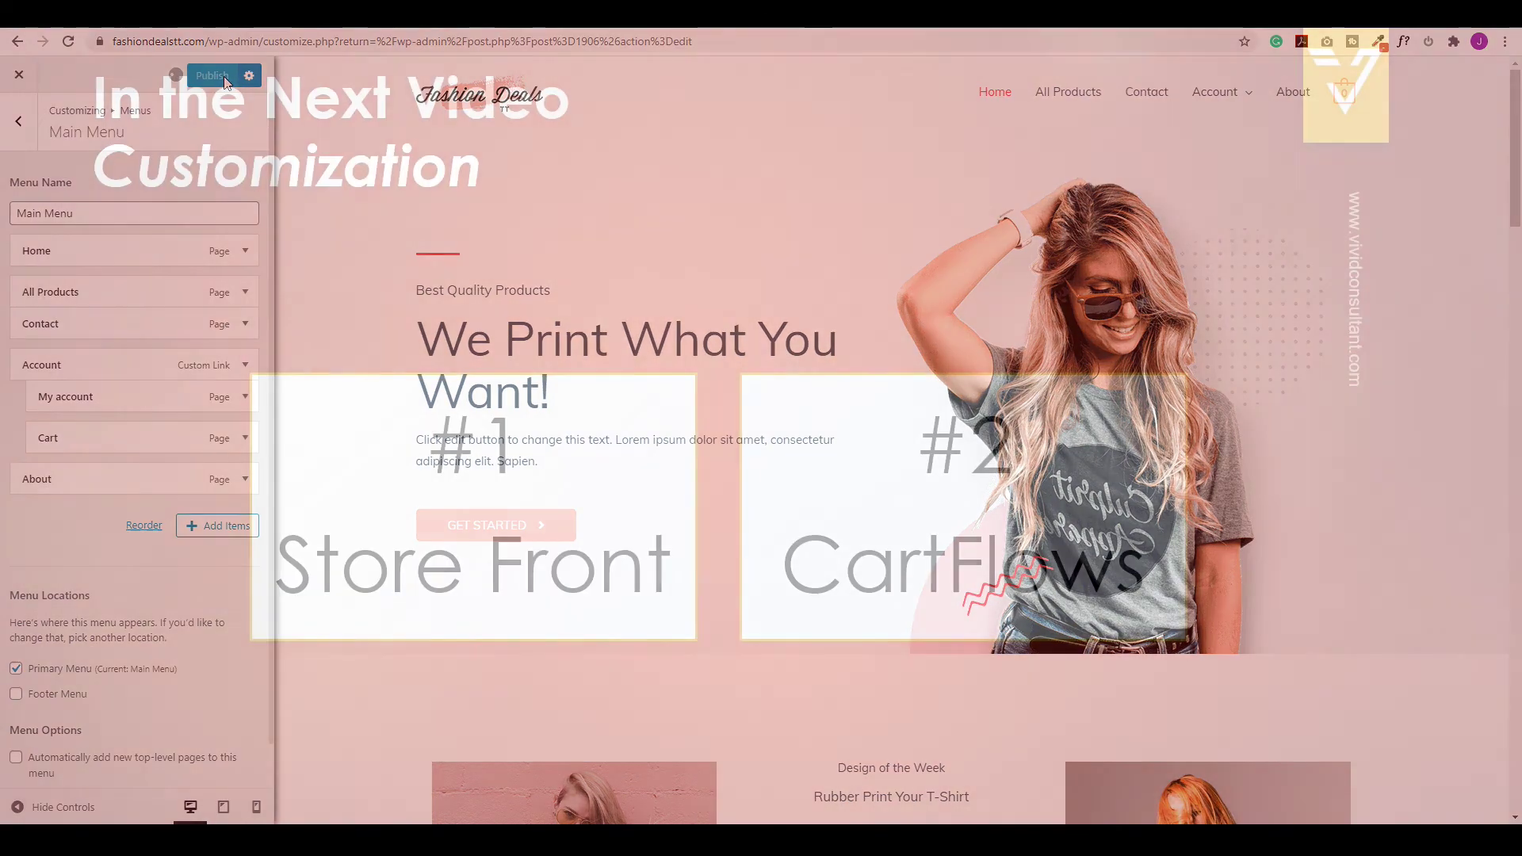